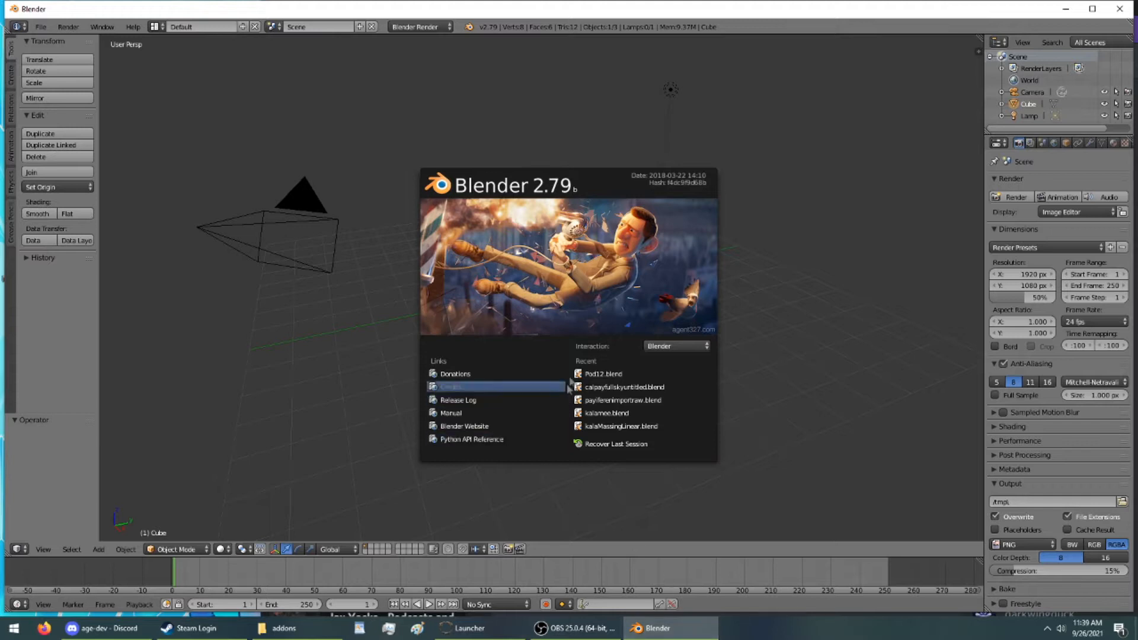
Step: Open the recent file Pod12.blend
click(583, 374)
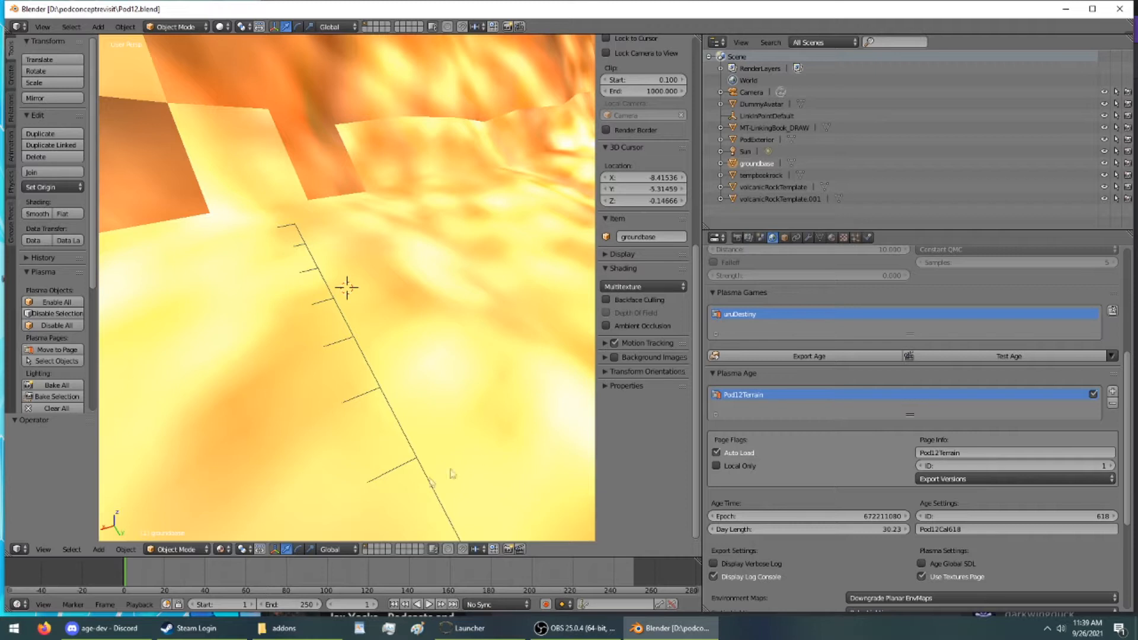
Step: Inspect the contents of the korman folder inside Blender's 2.79 scripts addons directory
click(283, 629)
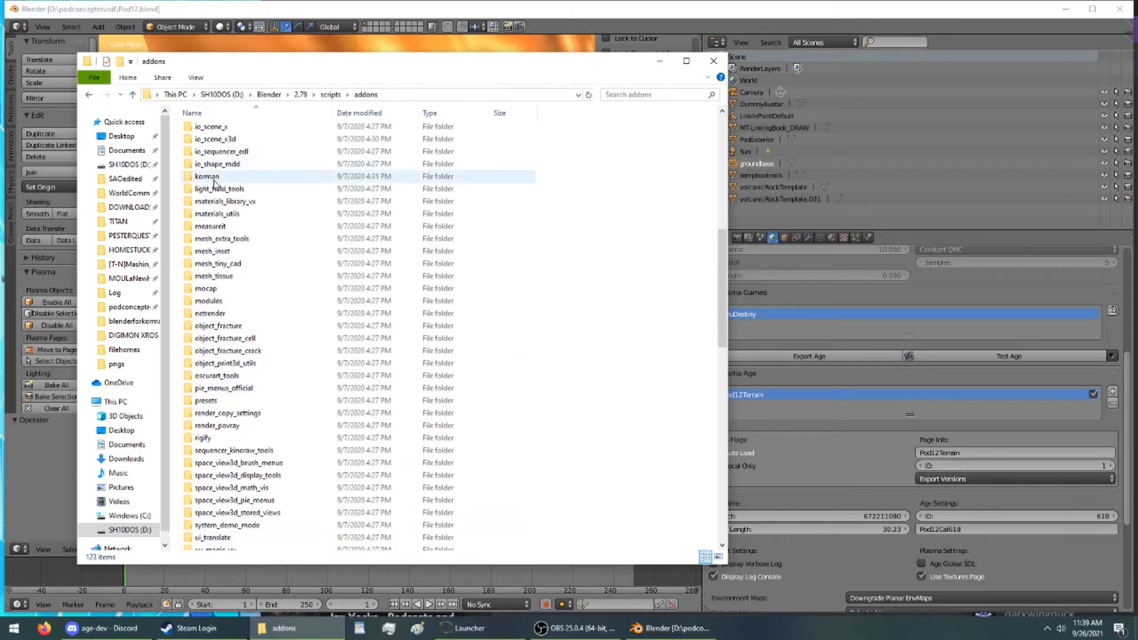
double_click(209, 176)
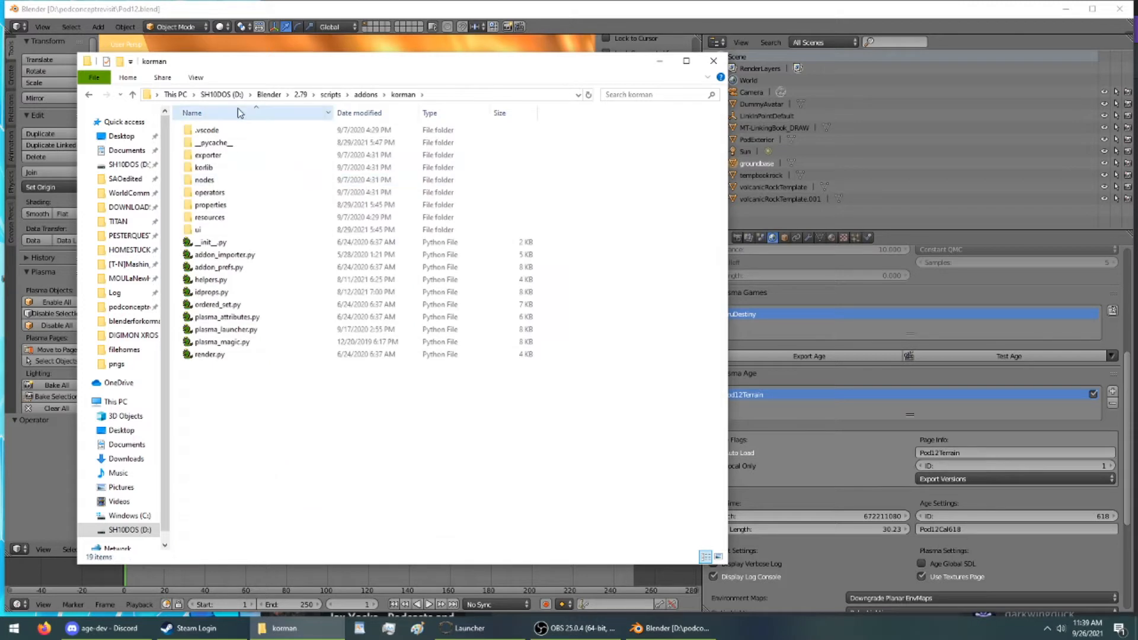
click(90, 96)
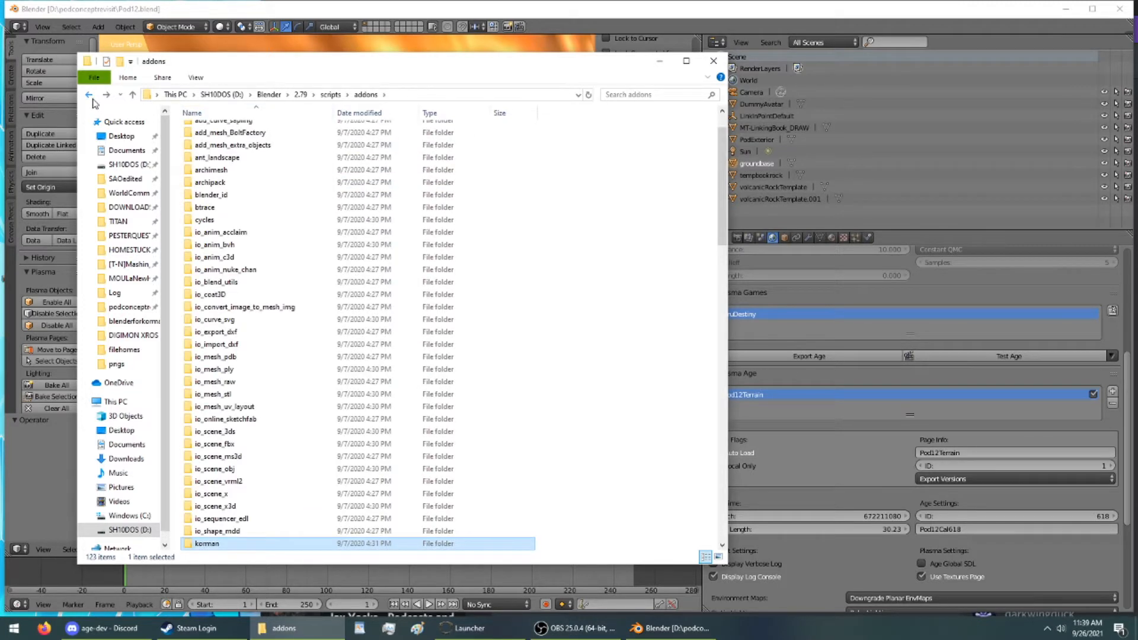
scroll(276, 362, down, 6)
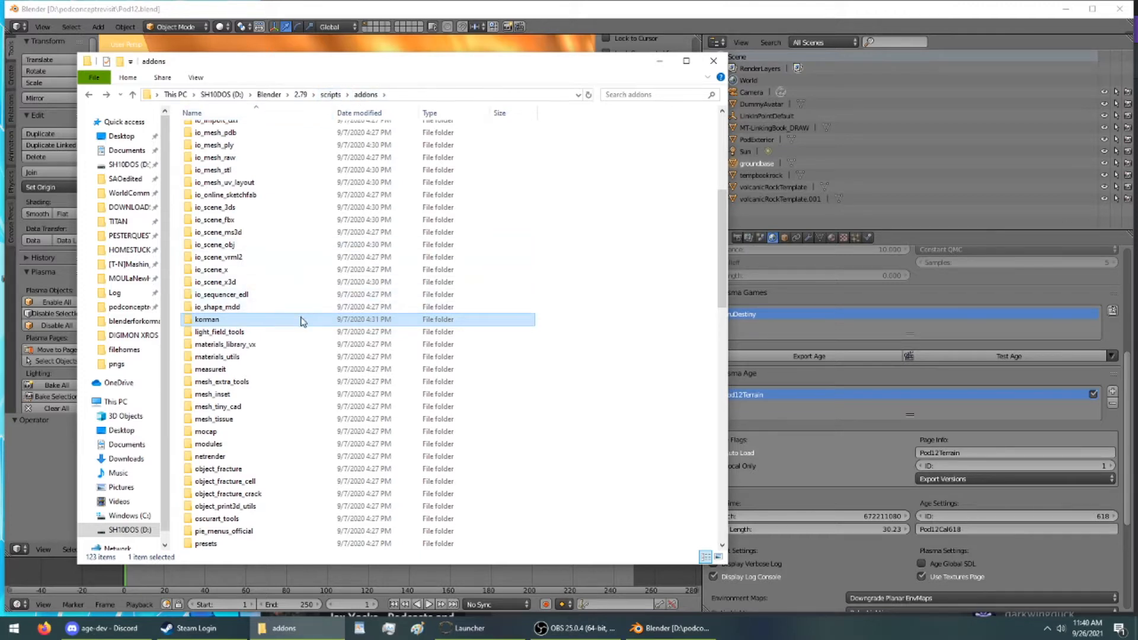
double_click(302, 321)
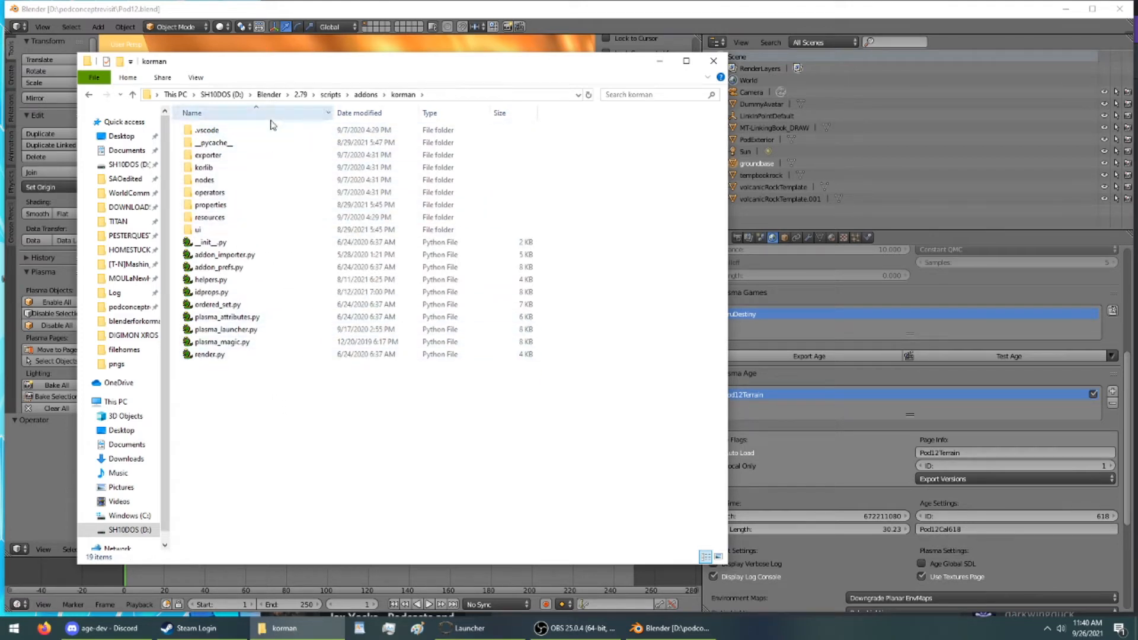
click(91, 96)
Step: Inspect the zero_length_zenith folder and its place among the other add-ons, and close the file window
scroll(255, 319, down, 2)
scroll(255, 318, down, 10)
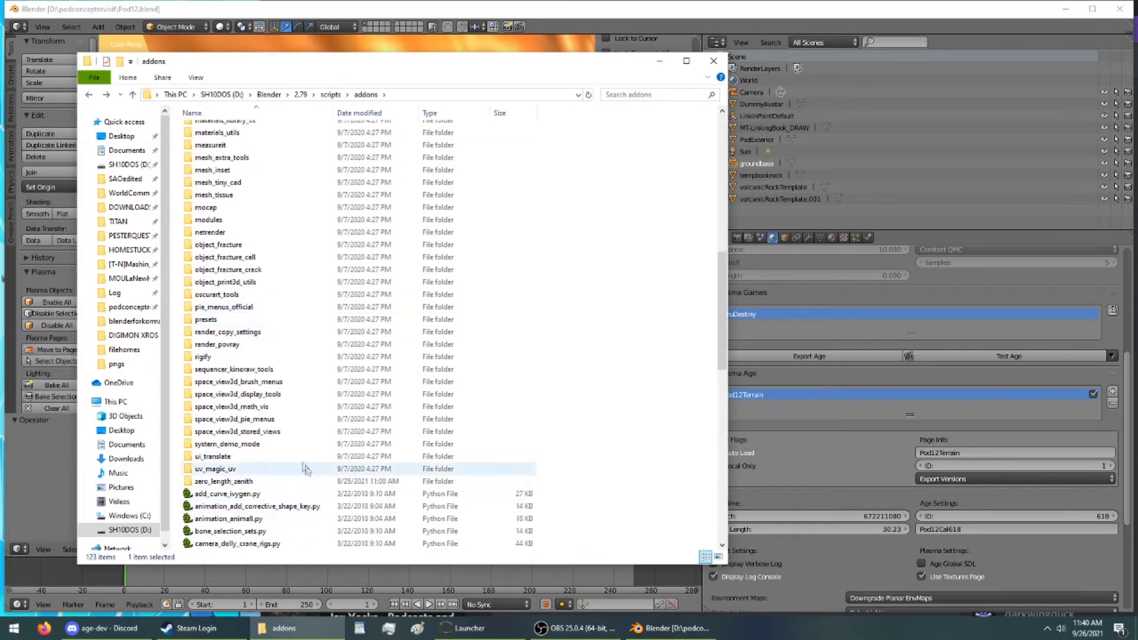
double_click(305, 483)
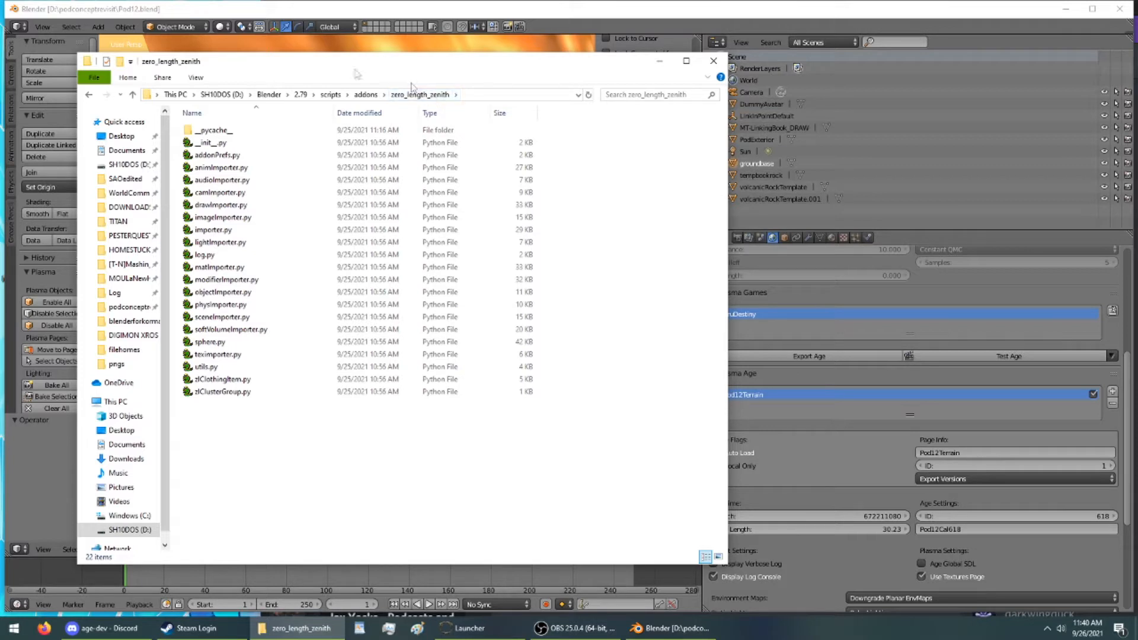
click(88, 96)
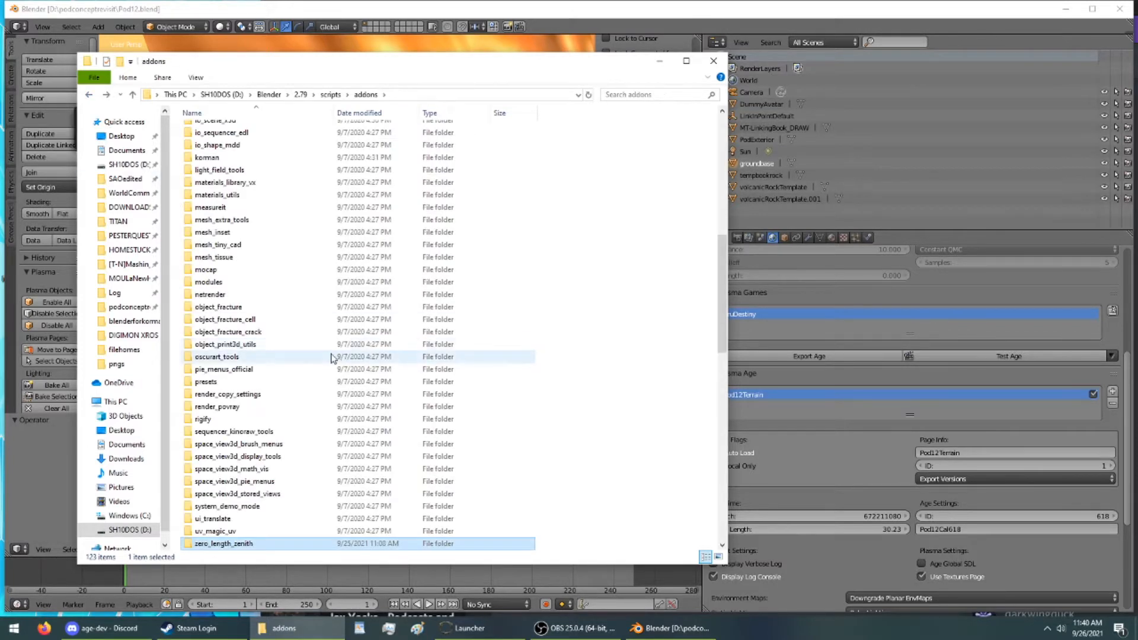
scroll(330, 355, up, 20)
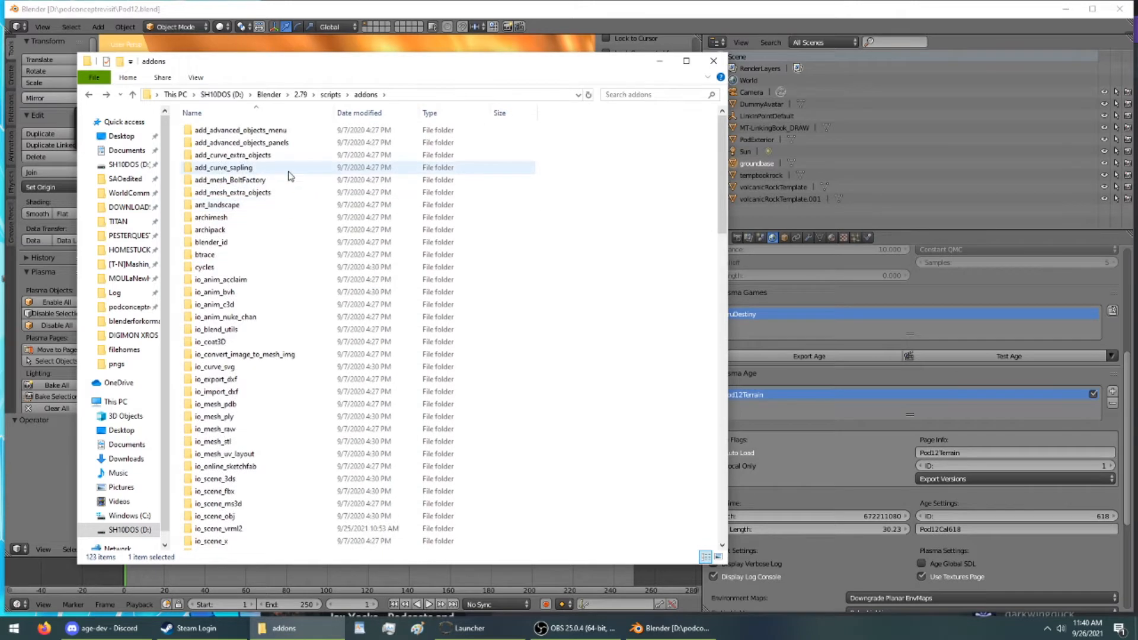
scroll(296, 202, down, 11)
scroll(288, 176, down, 3)
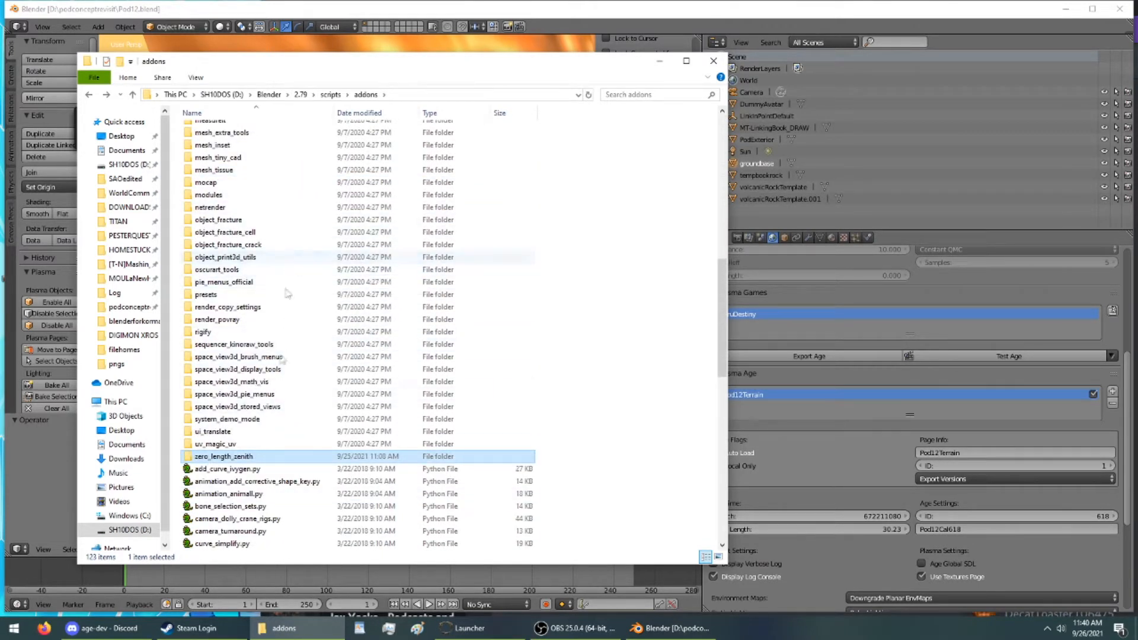
scroll(283, 401, down, 3)
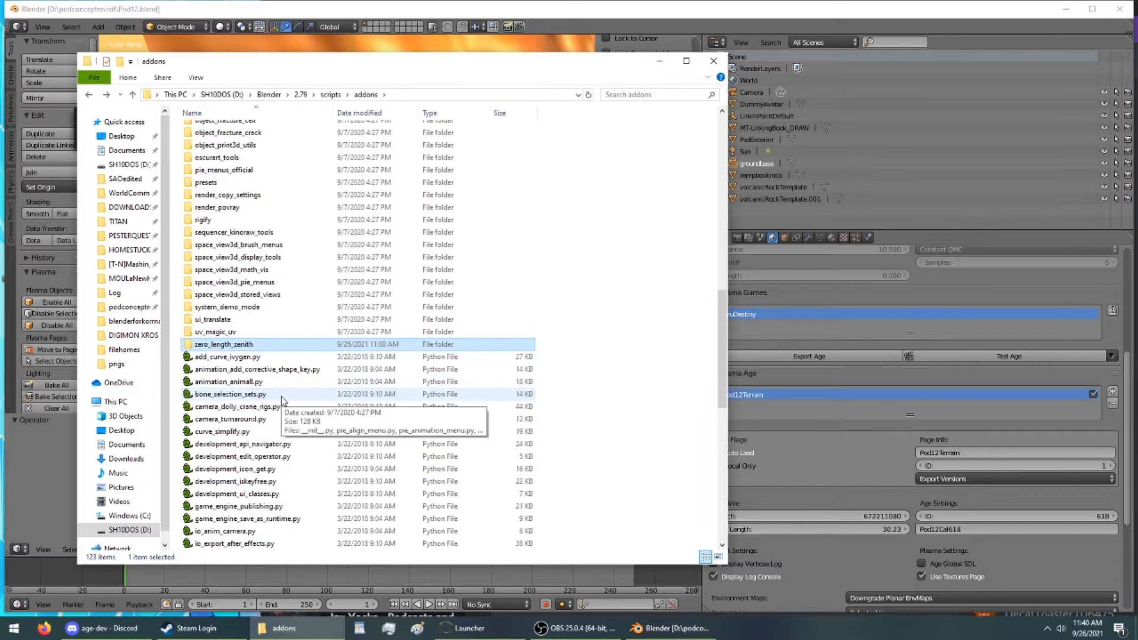
click(714, 62)
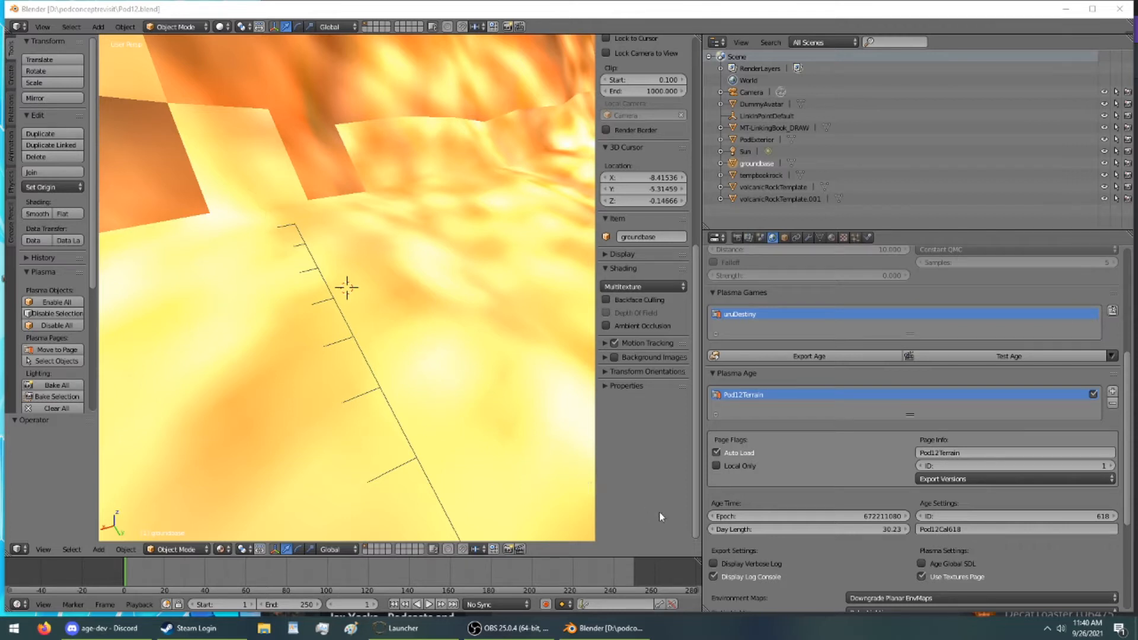
Step: Widen the 3D viewport, and save the user settings after reviewing the add-ons list in User Preferences down to Korman
drag(700, 474, 842, 465)
key(ctrl+alt+u)
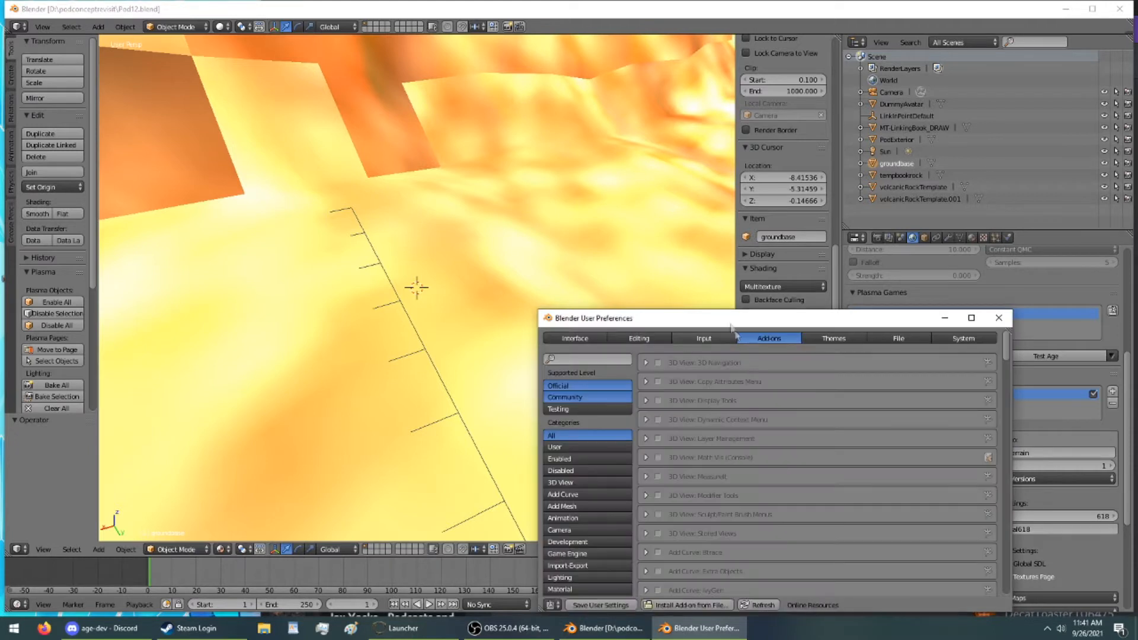
drag(729, 321, 598, 171)
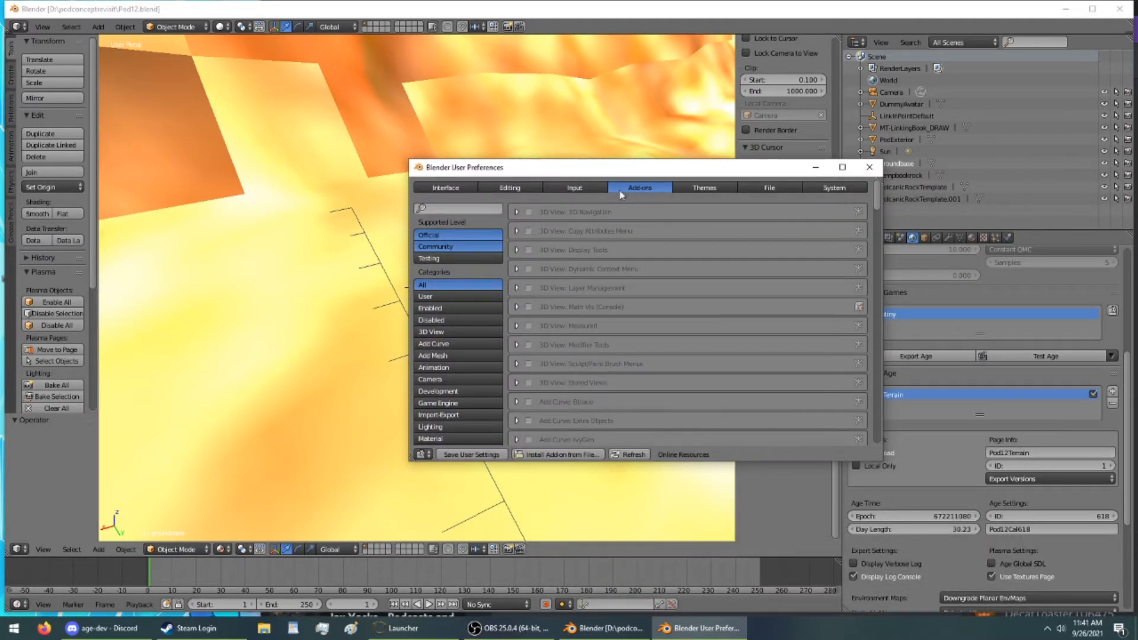
scroll(635, 308, down, 2)
scroll(636, 308, down, 15)
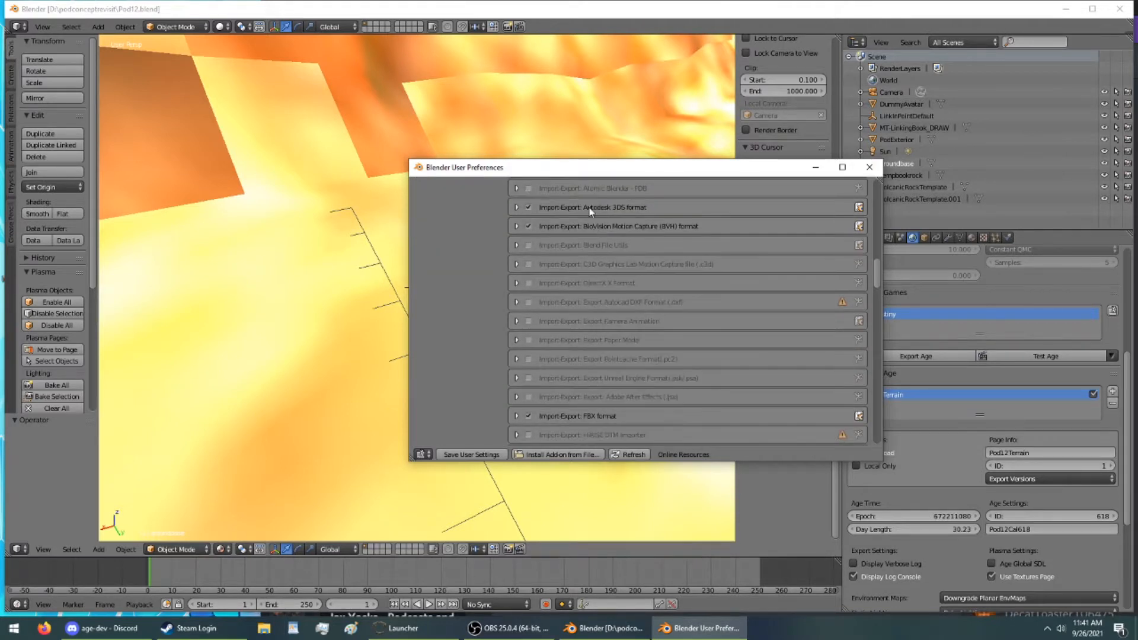
scroll(616, 296, down, 5)
scroll(606, 331, down, 6)
scroll(606, 334, down, 10)
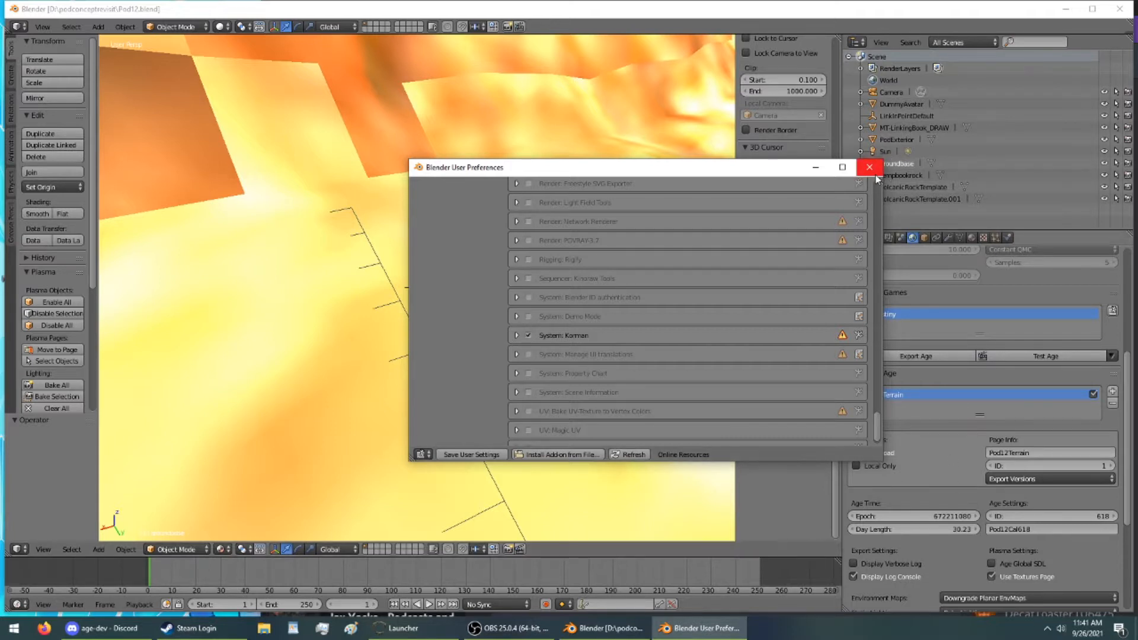
scroll(581, 313, up, 10)
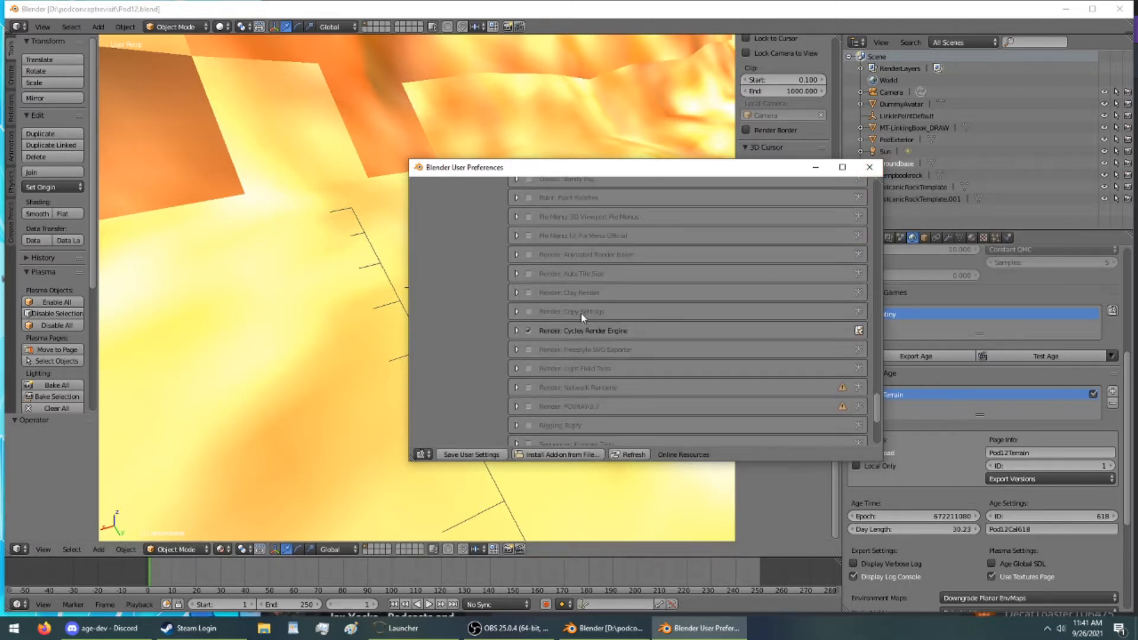
click(462, 454)
click(869, 167)
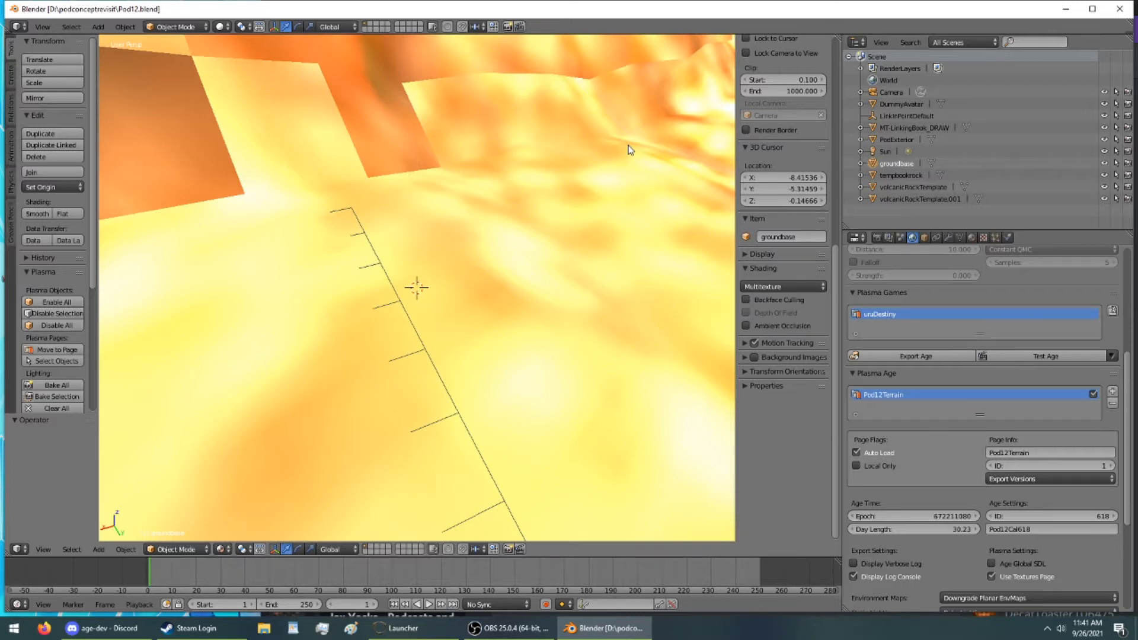
Step: Examine the groundbase canyon terrain and the spherical pod from above and from several sides
middle_drag(630, 150, 349, 167)
scroll(521, 148, down, 10)
scroll(474, 281, up, 6)
shift+middle_drag(402, 323, 188, 491)
middle_drag(351, 494, 523, 135)
scroll(455, 349, down, 4)
scroll(523, 135, down, 1)
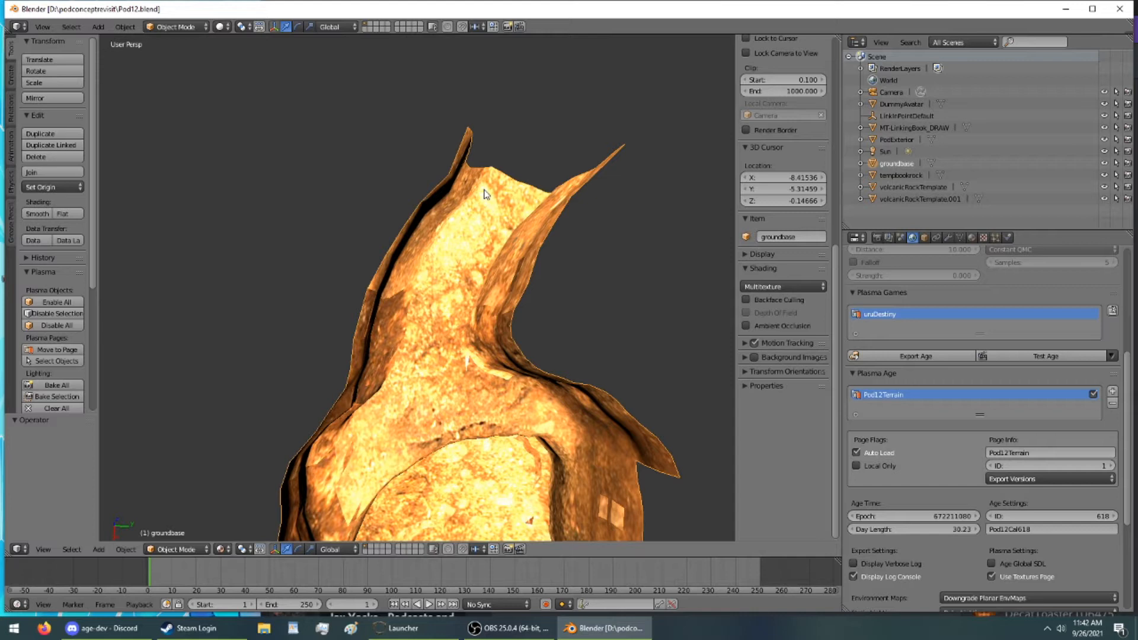
middle_drag(483, 191, 464, 130)
scroll(437, 269, up, 2)
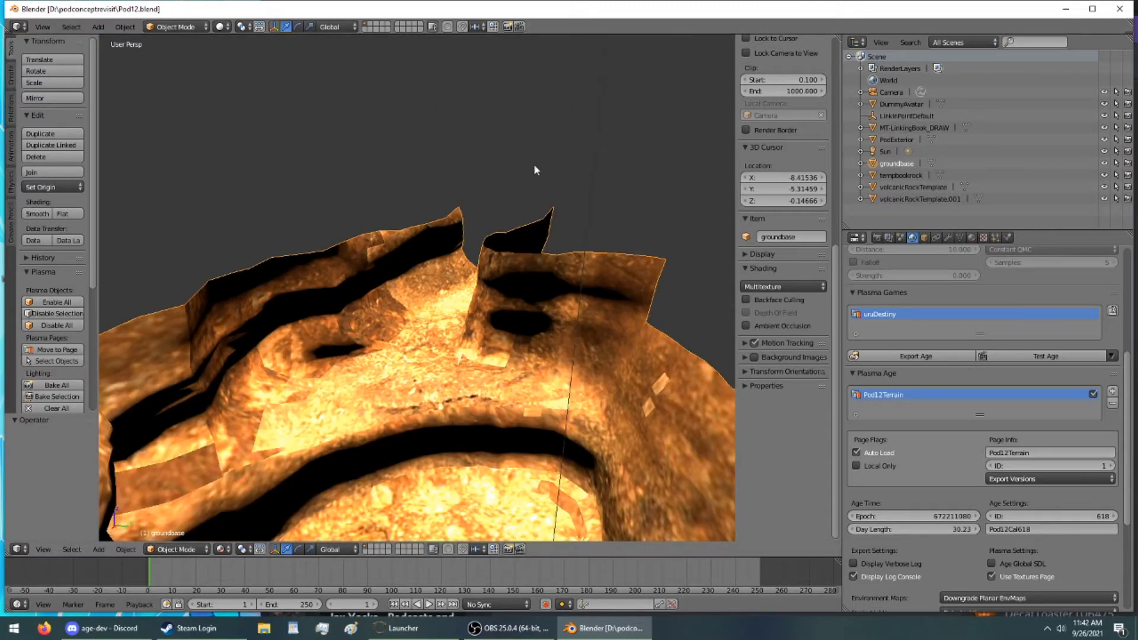
middle_drag(502, 308, 498, 207)
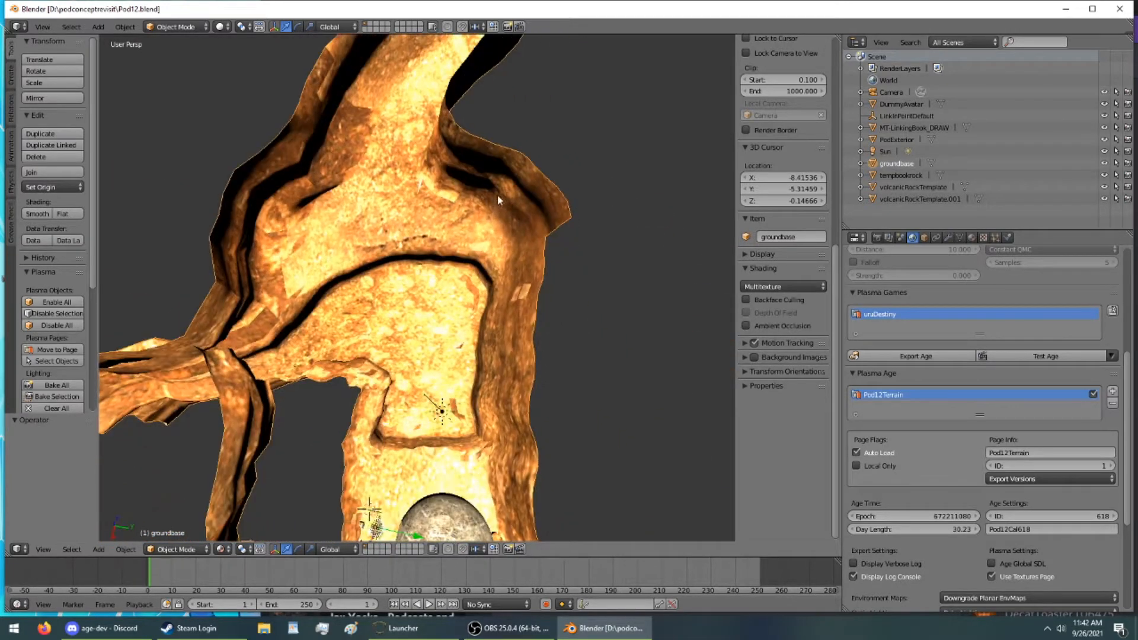
scroll(492, 368, up, 3)
middle_drag(492, 367, 545, 325)
scroll(545, 325, down, 3)
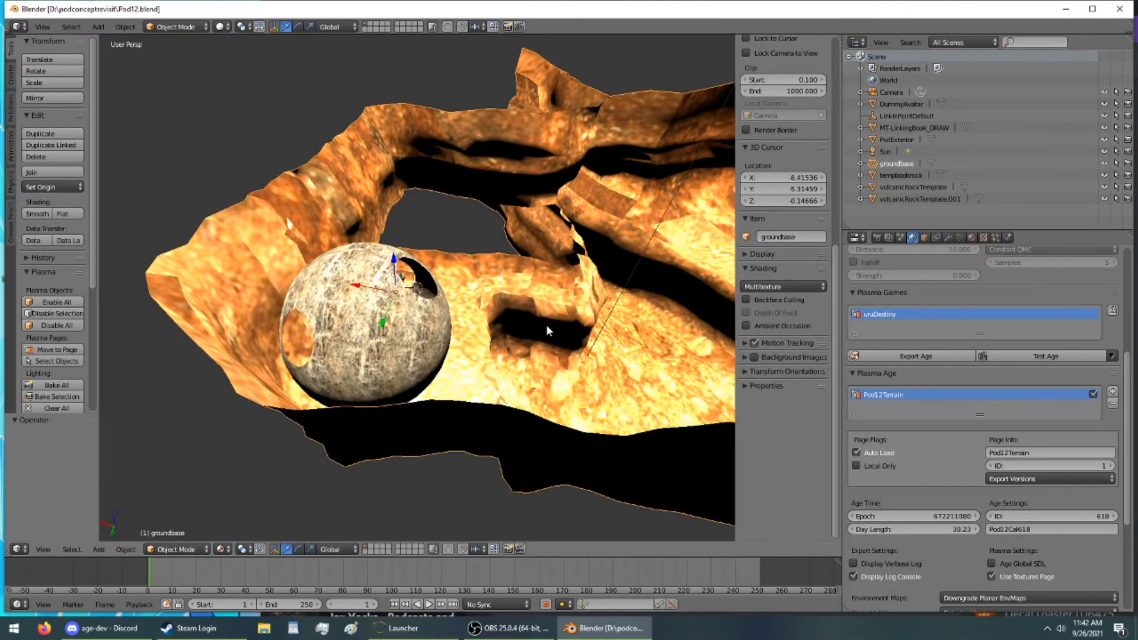
Step: Isolate the MT-LinkingBook_DRAW object on the rock beside the dummy avatar in local view
scroll(499, 295, up, 6)
scroll(500, 295, up, 4)
shift+middle_drag(363, 215, 542, 303)
right_click(513, 313)
key(KP_Divide)
key(KP_Divide)
right_click(472, 290)
key(KP_Divide)
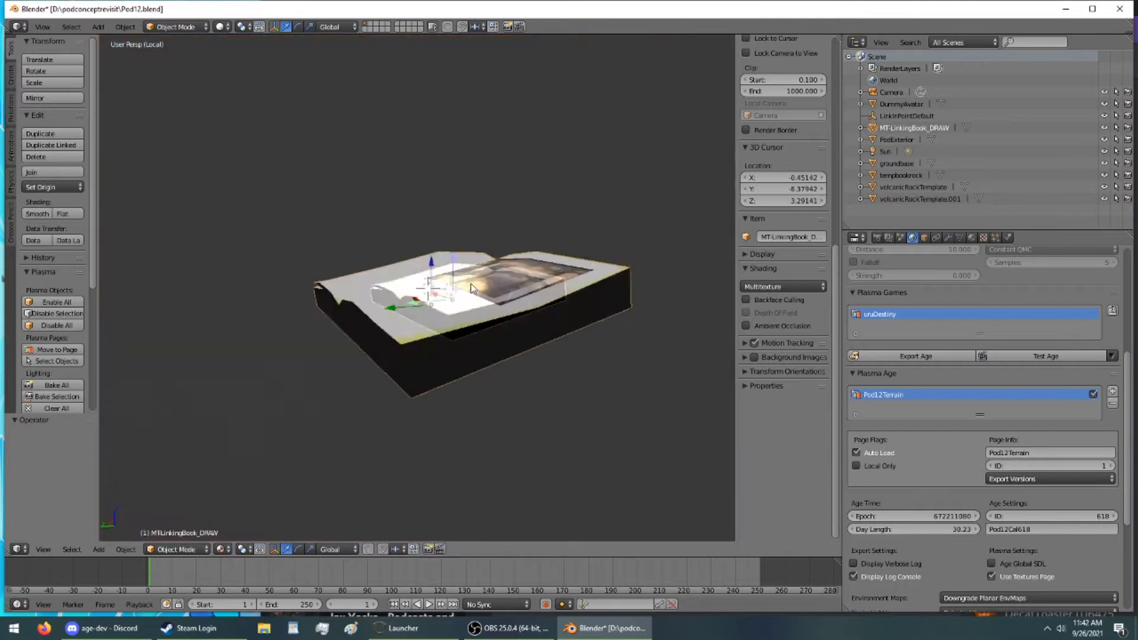
Step: Examine the linking book's cover edges, pages and link panel image from all sides, and leave local view
middle_drag(472, 288, 590, 269)
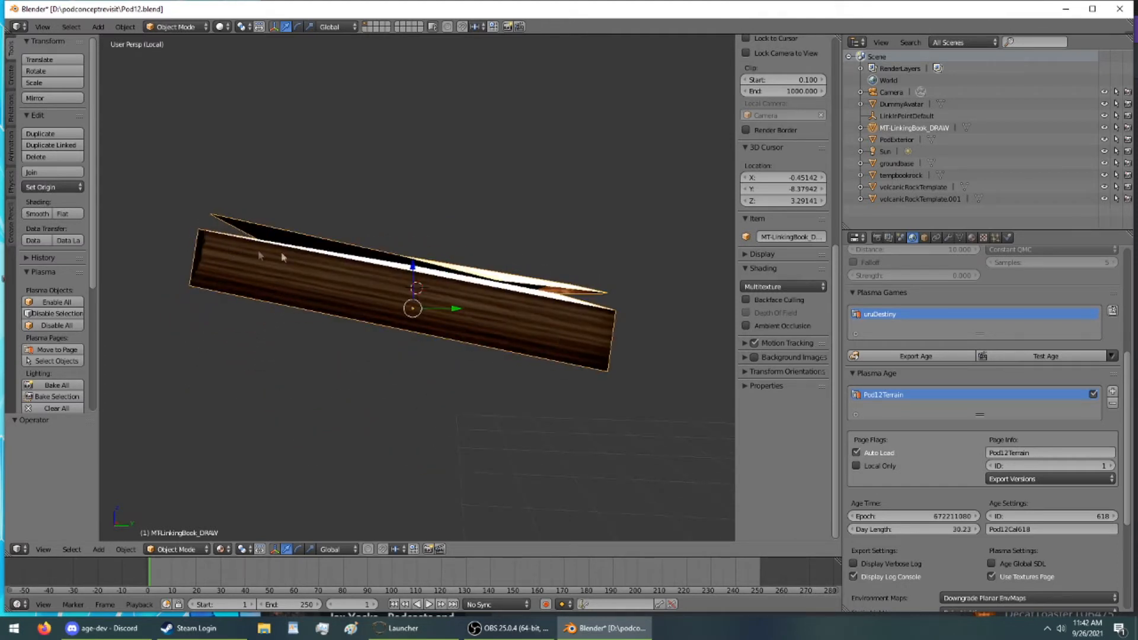
middle_drag(446, 317, 536, 344)
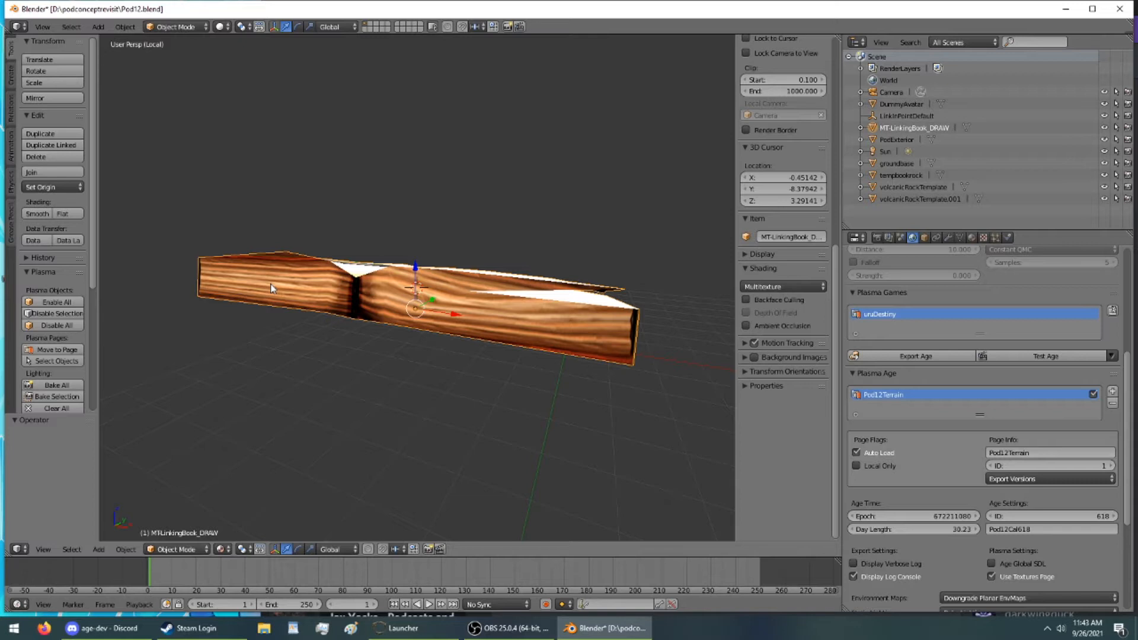
middle_drag(270, 288, 473, 293)
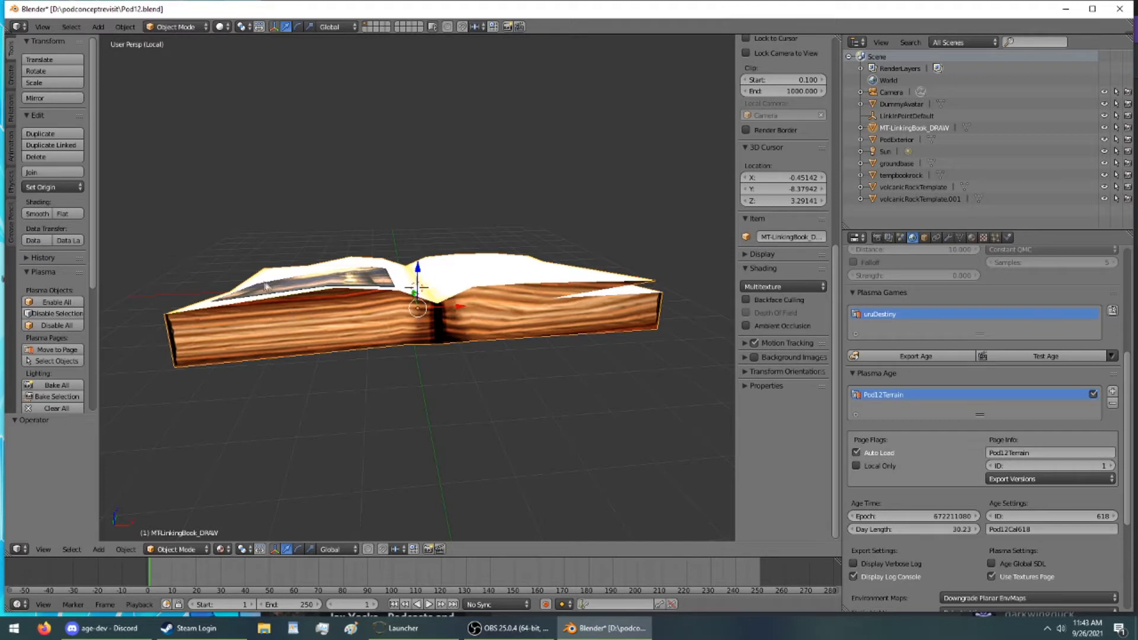
middle_drag(202, 323, 419, 368)
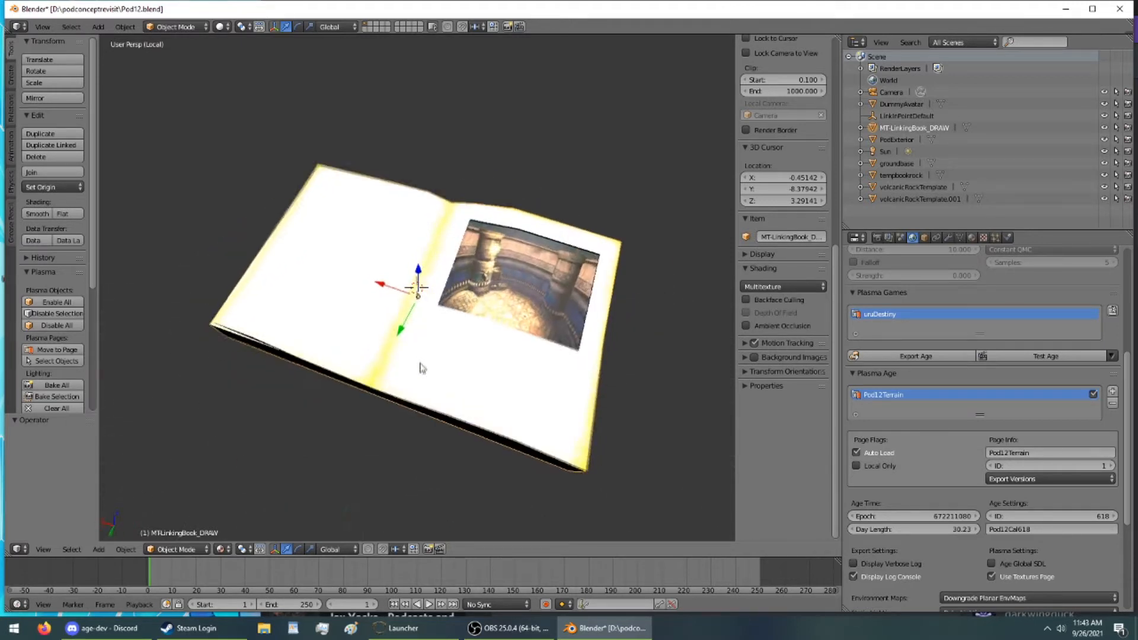
middle_drag(473, 277, 480, 208)
key(KP_Divide)
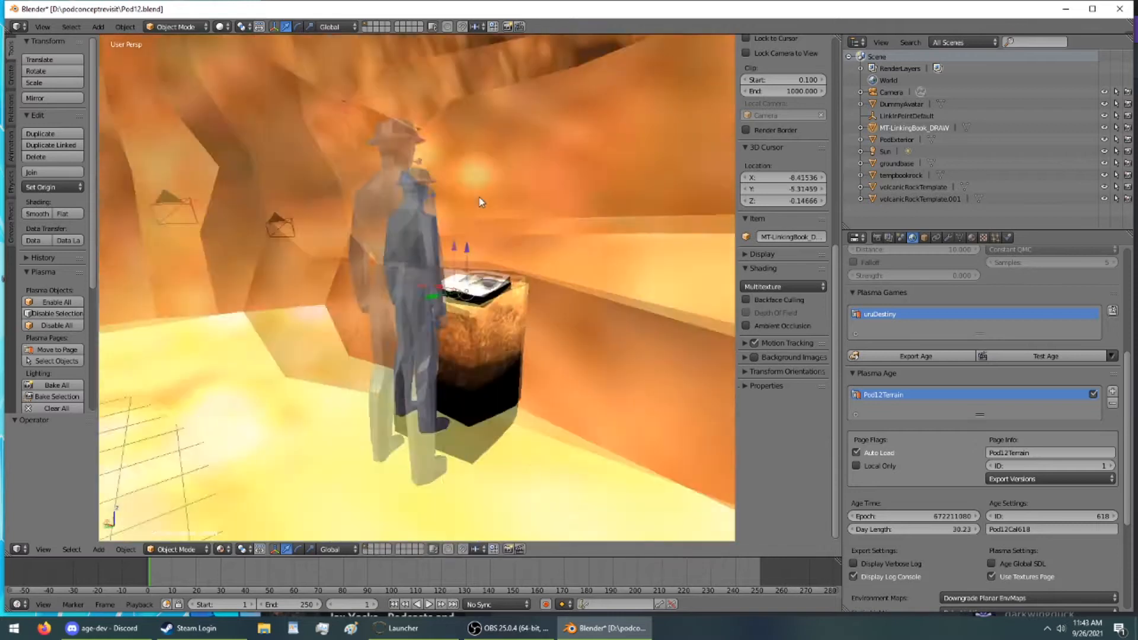
Step: Save the scene over the existing Pod12.blend and export the age for the uruDestiny game
key(ctrl+s)
click(570, 305)
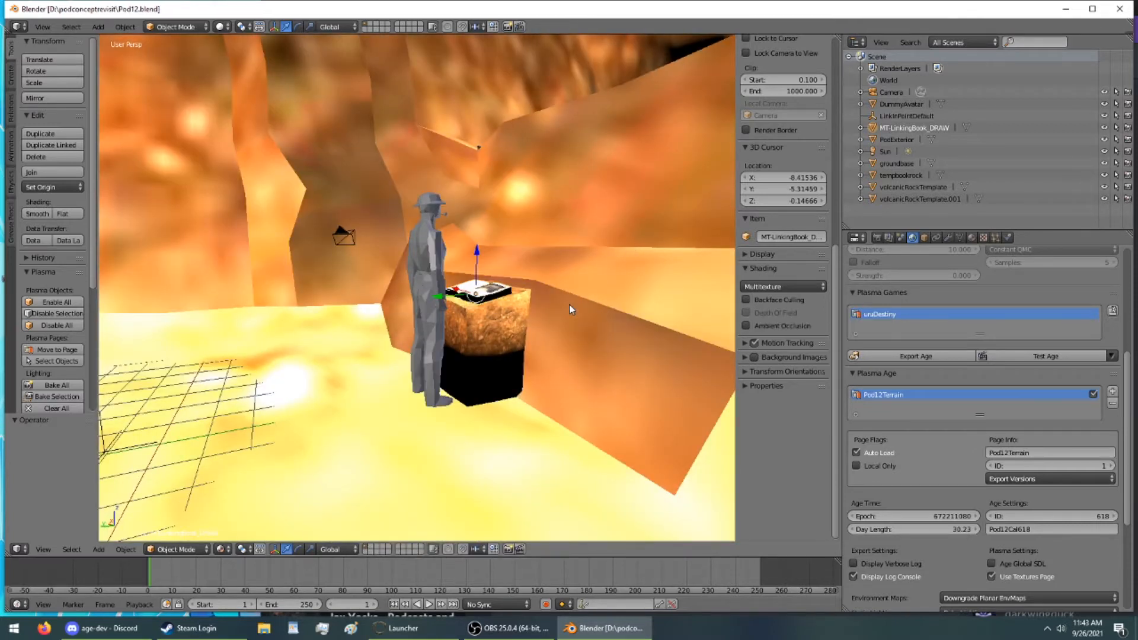
click(909, 355)
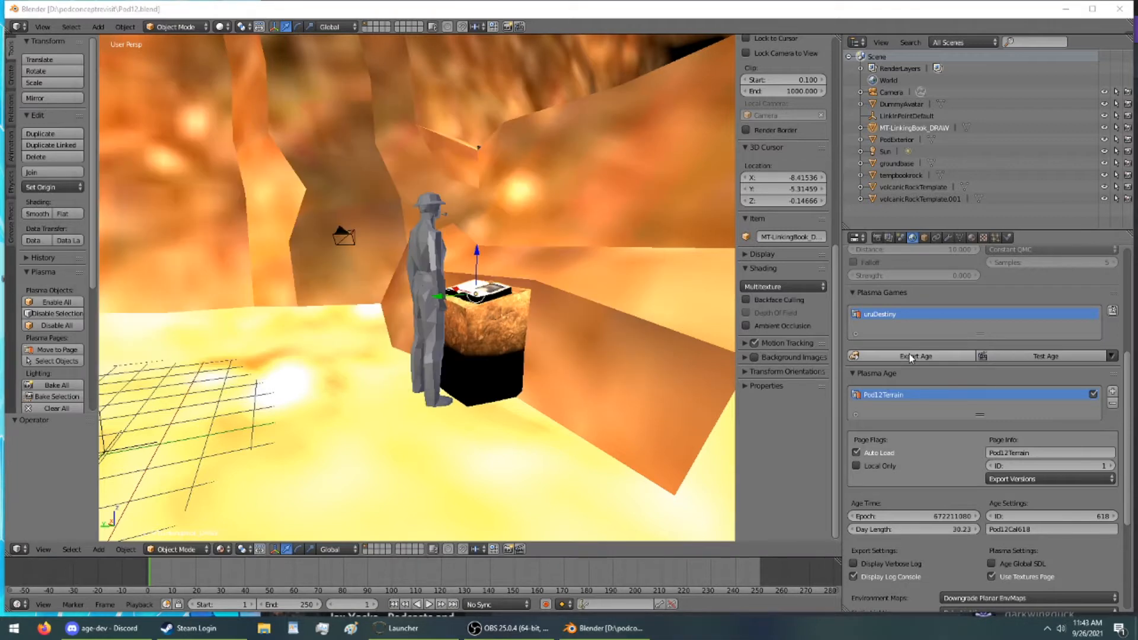
Step: Launch the exported age in Uru Live
click(1112, 355)
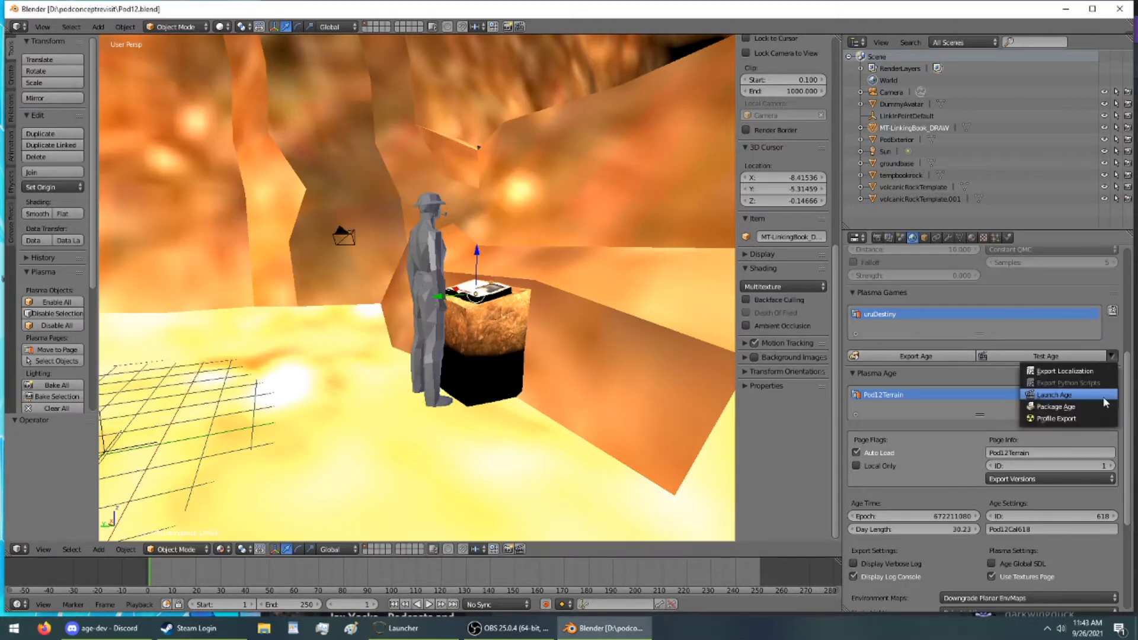
click(1105, 401)
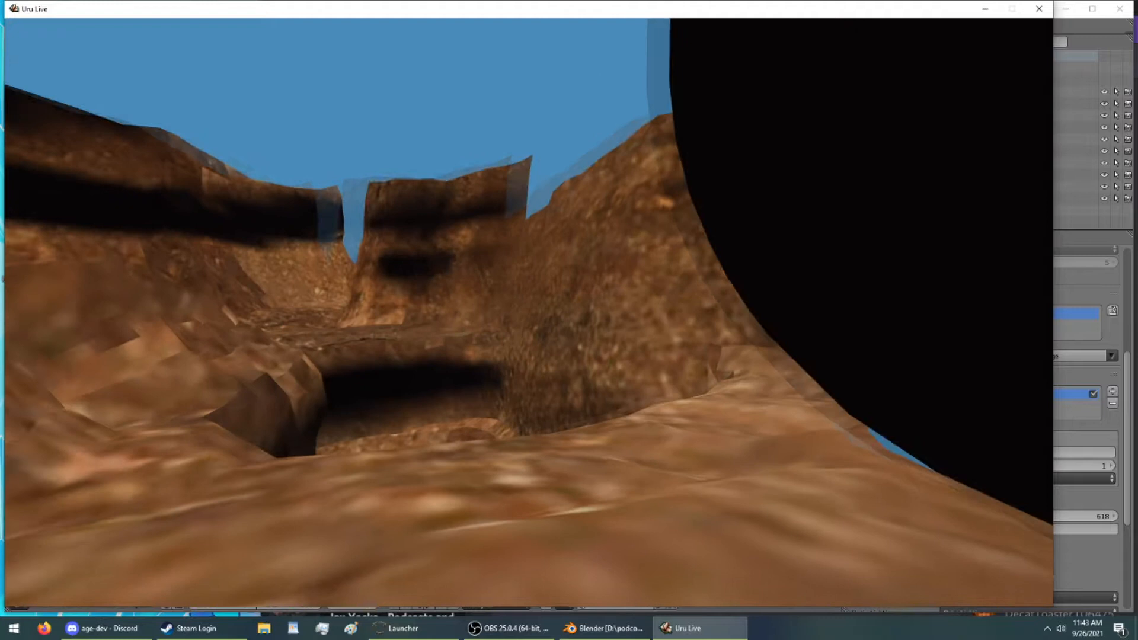
Step: Look around the arrival area of the age, including the open linking book on its rock and the canyon beyond
key(Left)
key(Up)
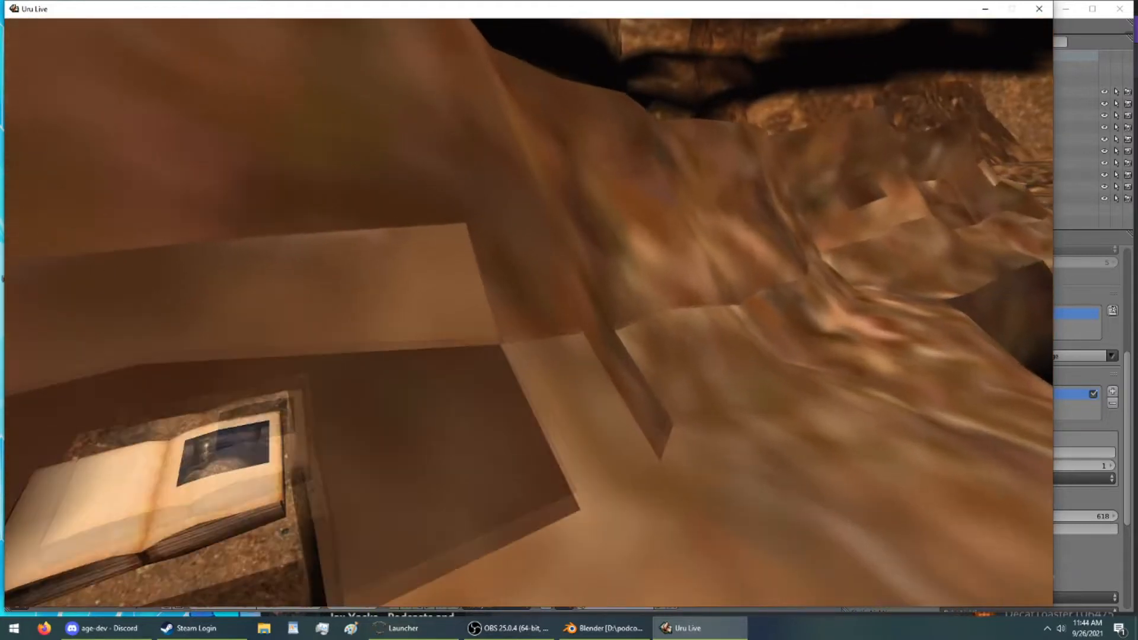
key(Up)
key(Right)
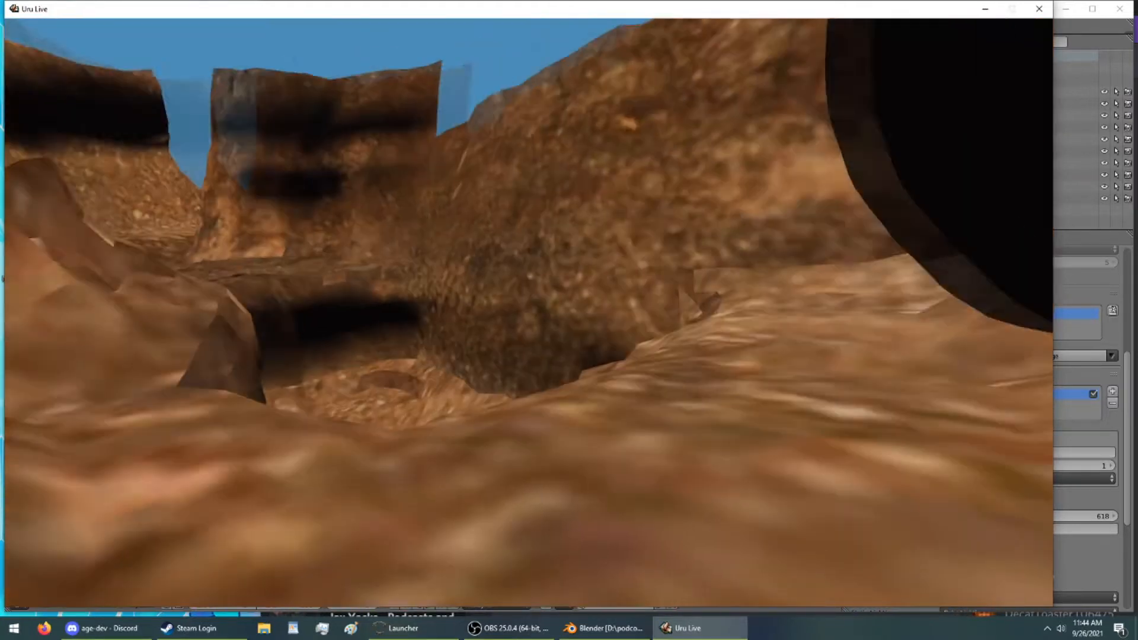
key(Right)
key(Left)
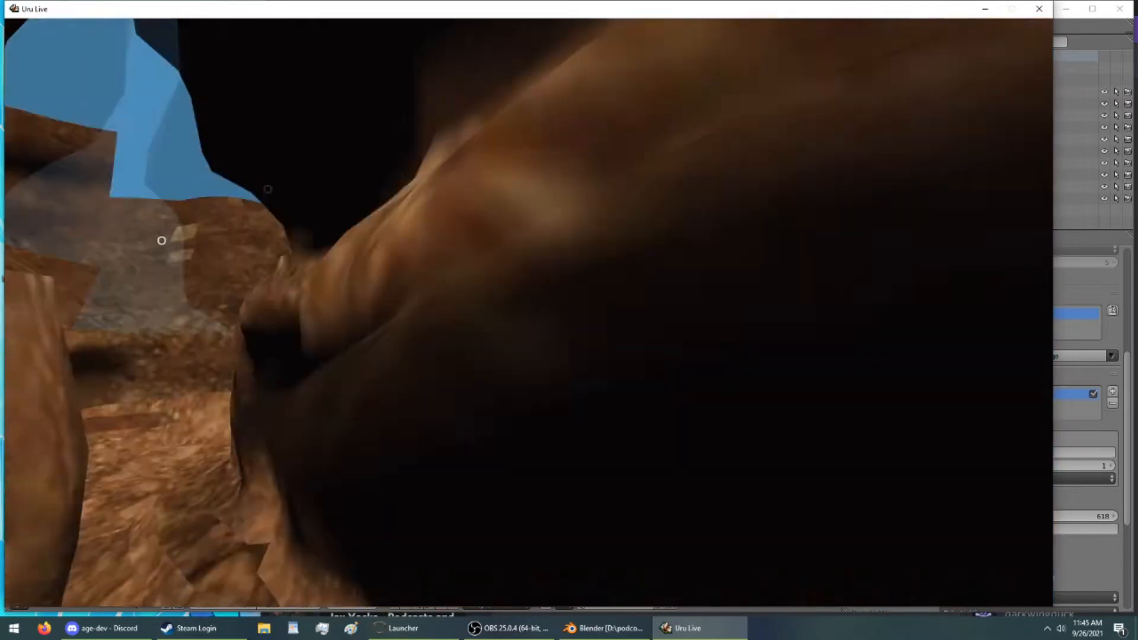
Step: Explore the canyon basin, viewing its textured floor, rock walls and baked shadows on the way to the black round structure
key(Up)
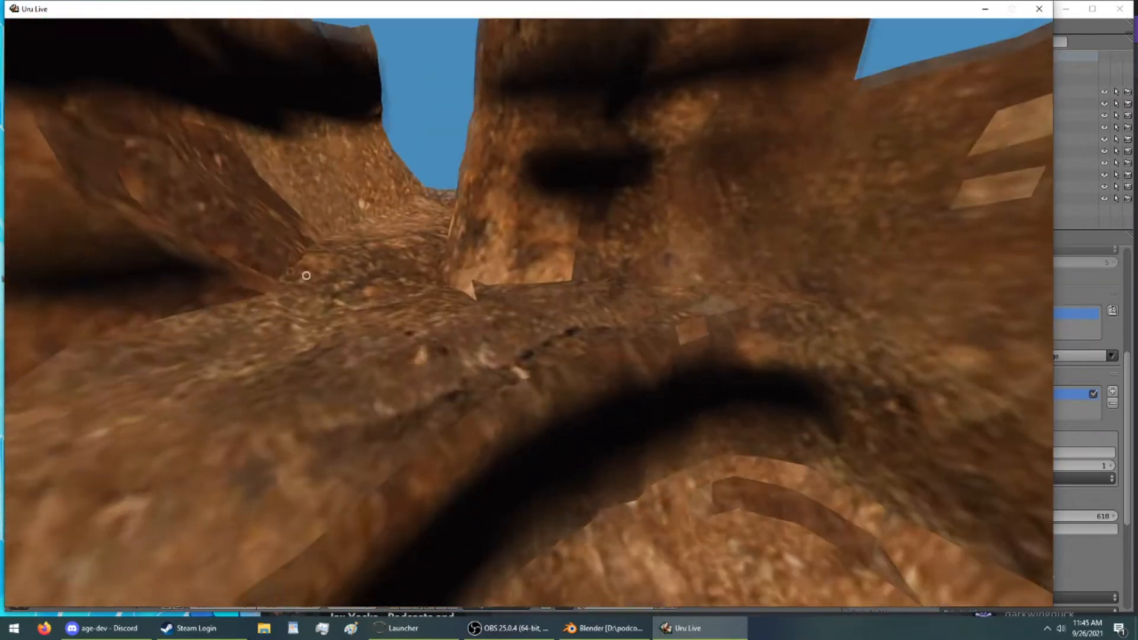
key(Down)
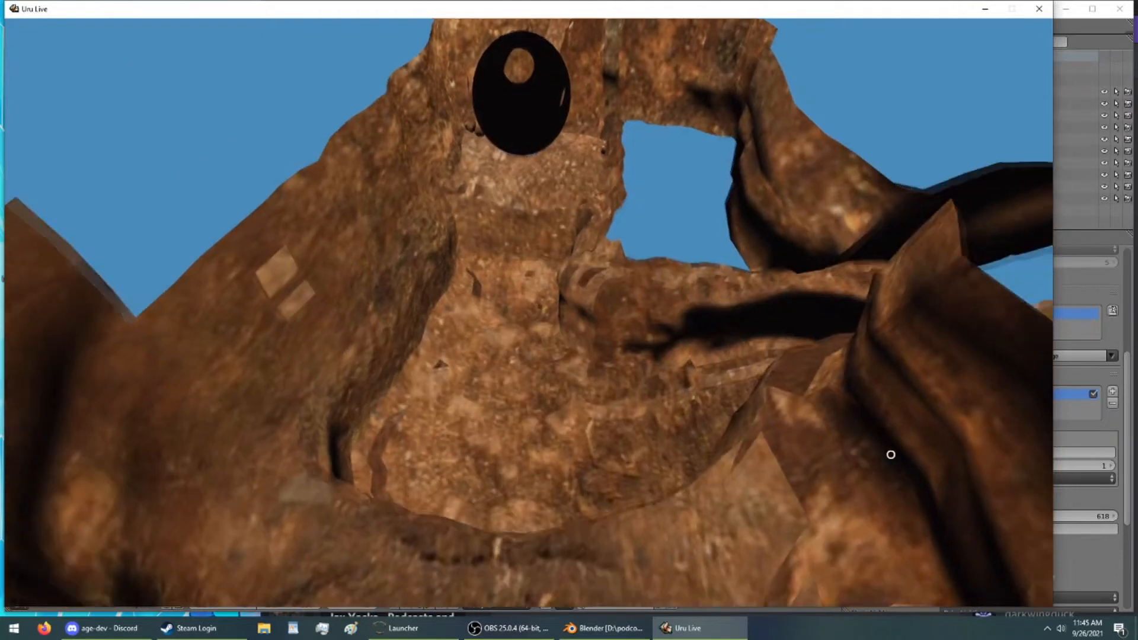
key(Up)
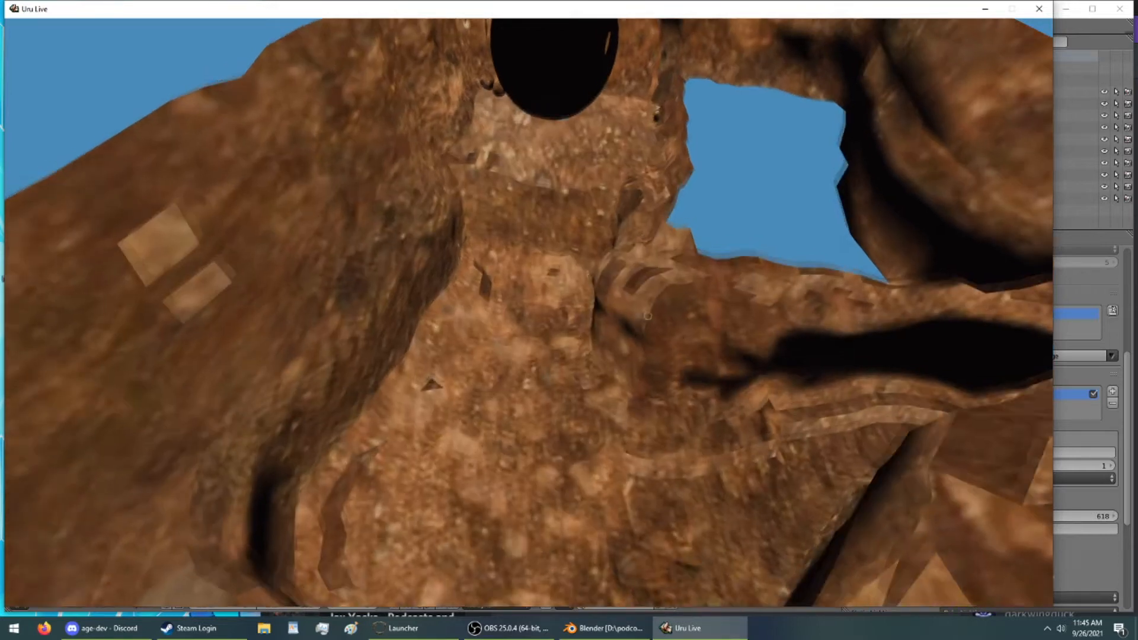
key(Right)
key(Left)
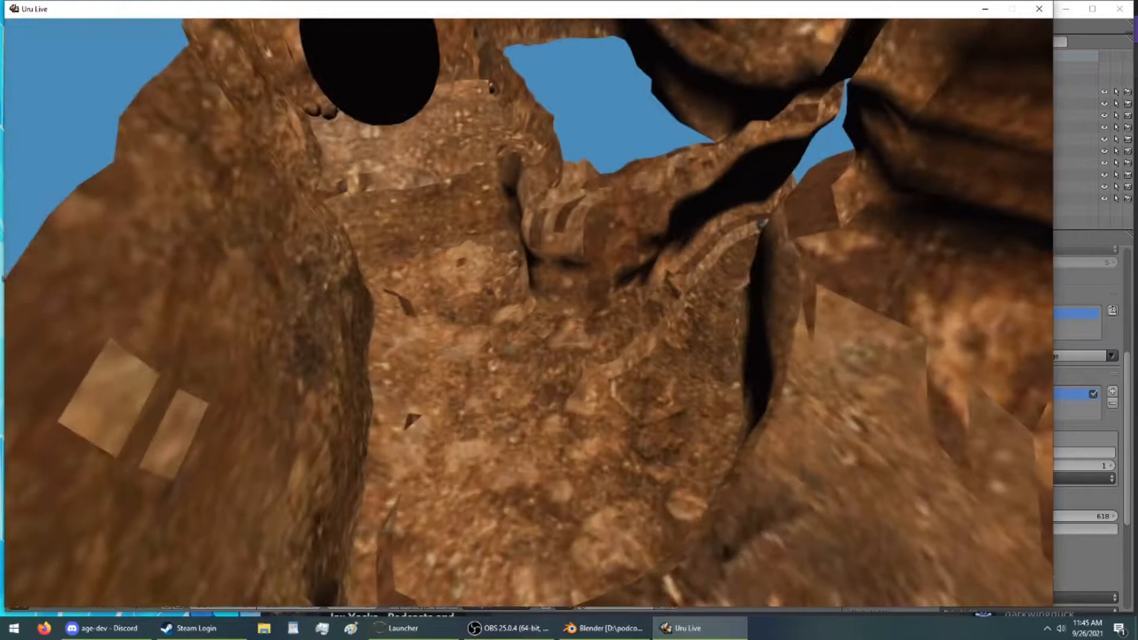
key(Up)
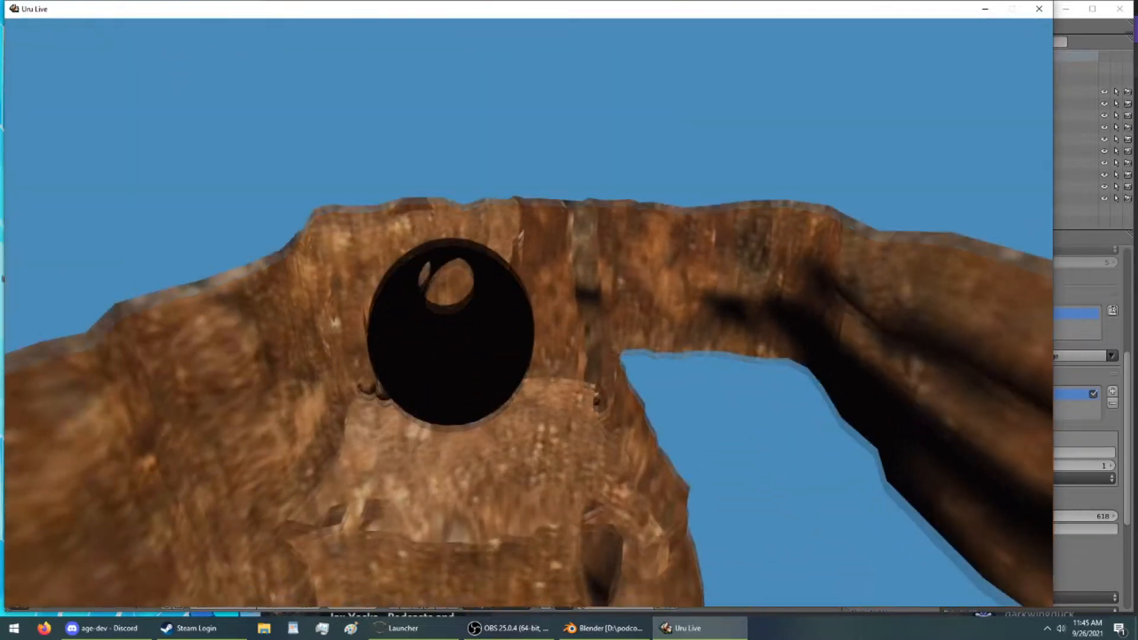
Step: Inspect the black round structure up close, along with the small rocks and the linking book pedestal near it
key(Up)
key(Left)
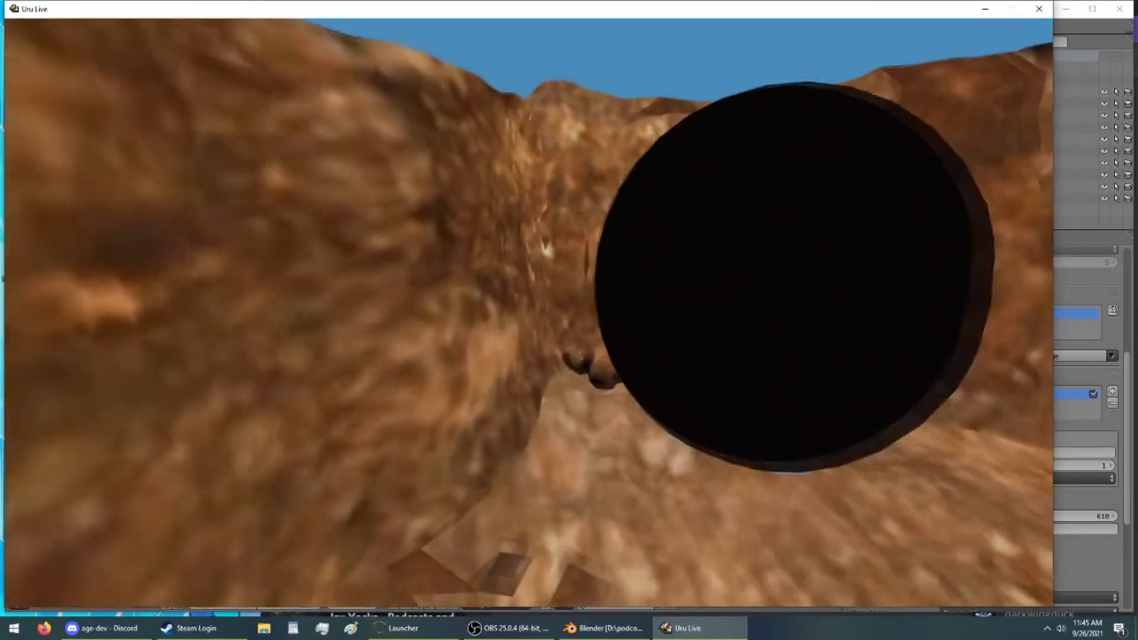
key(Up)
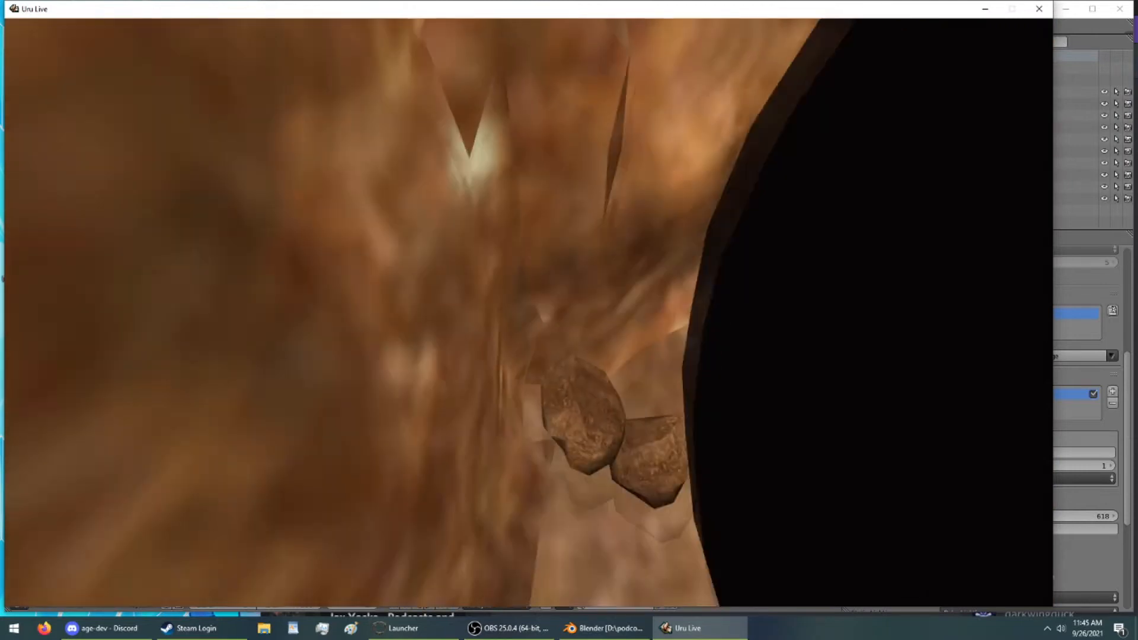
key(Down)
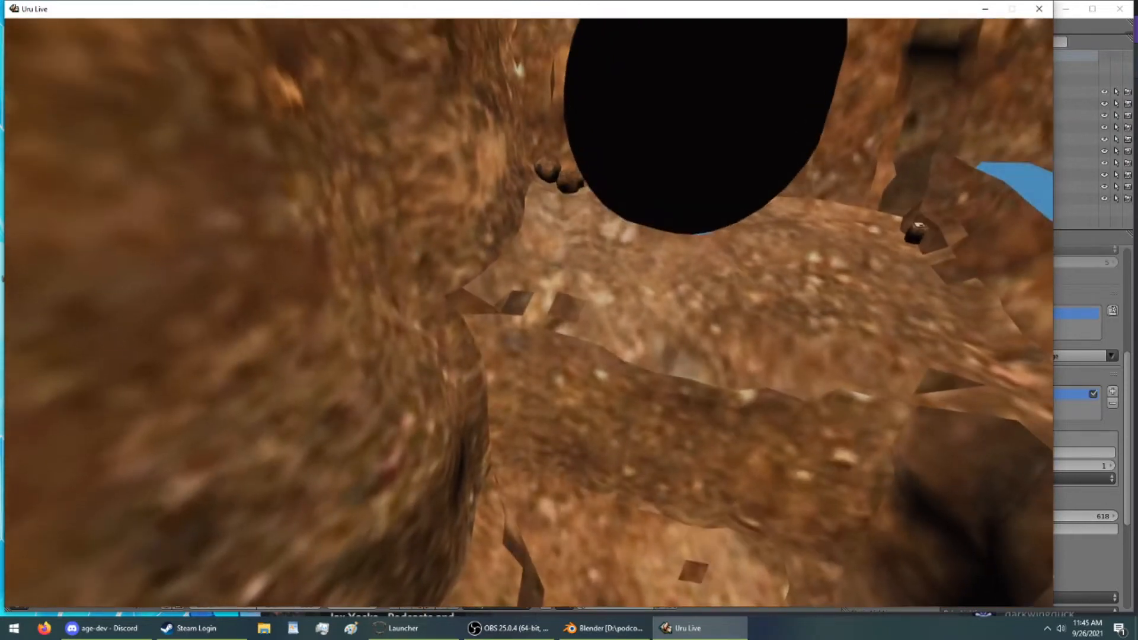
key(Up)
key(Right)
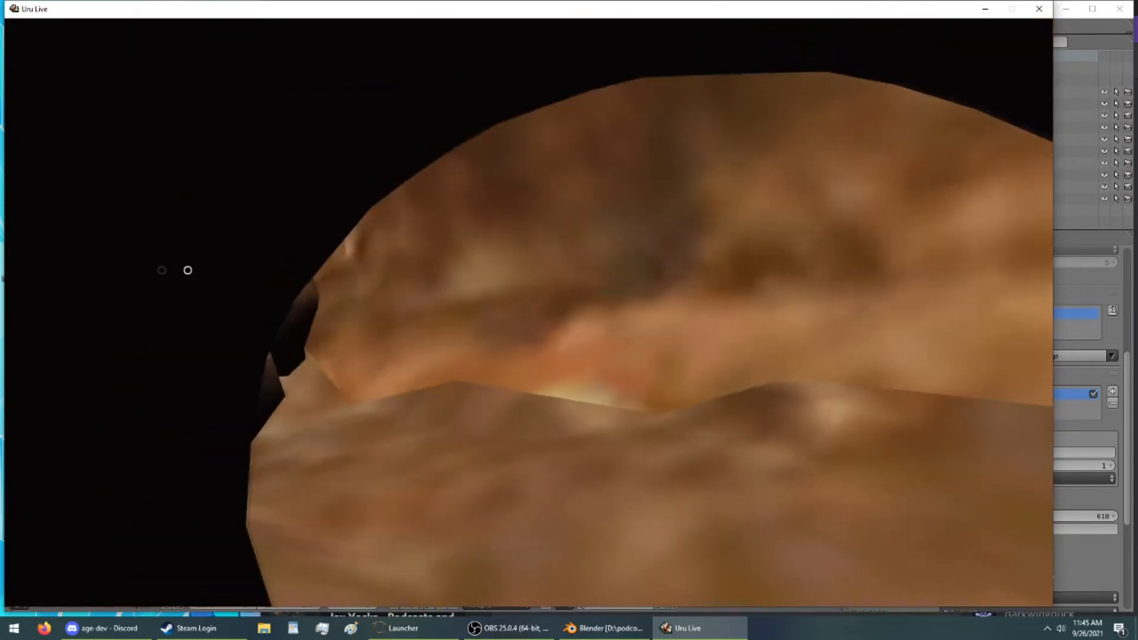
drag(187, 270, 325, 447)
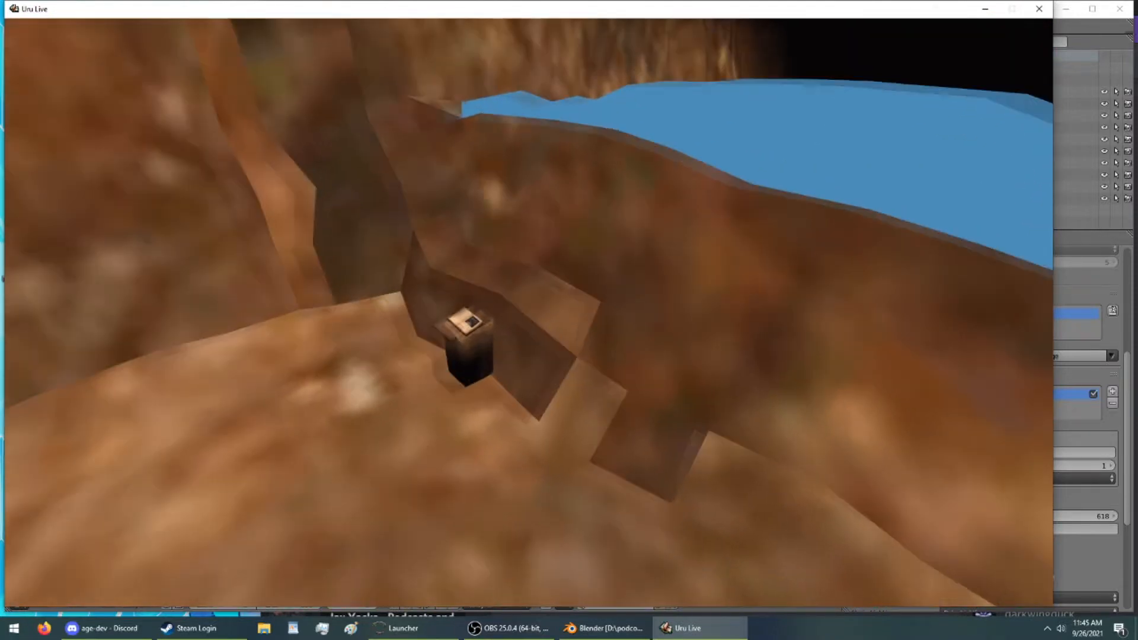
key(Up)
drag(215, 476, 422, 326)
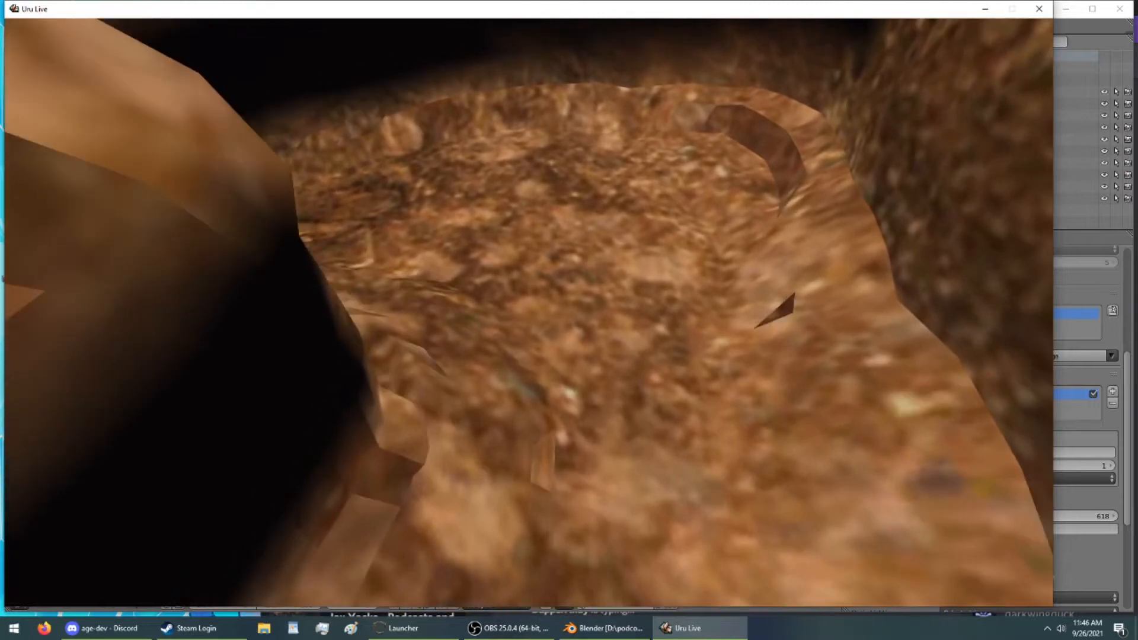
Step: Walk through the narrow canyon passage toward the ledge facing the round structure, examining the rock walls
key(Left)
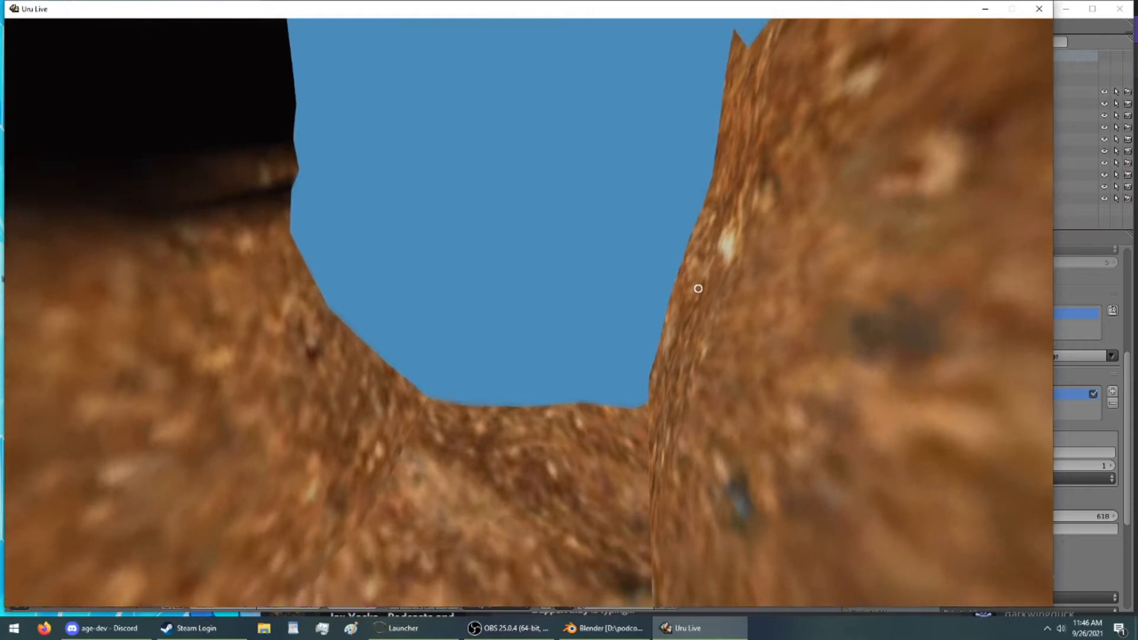
key(Up)
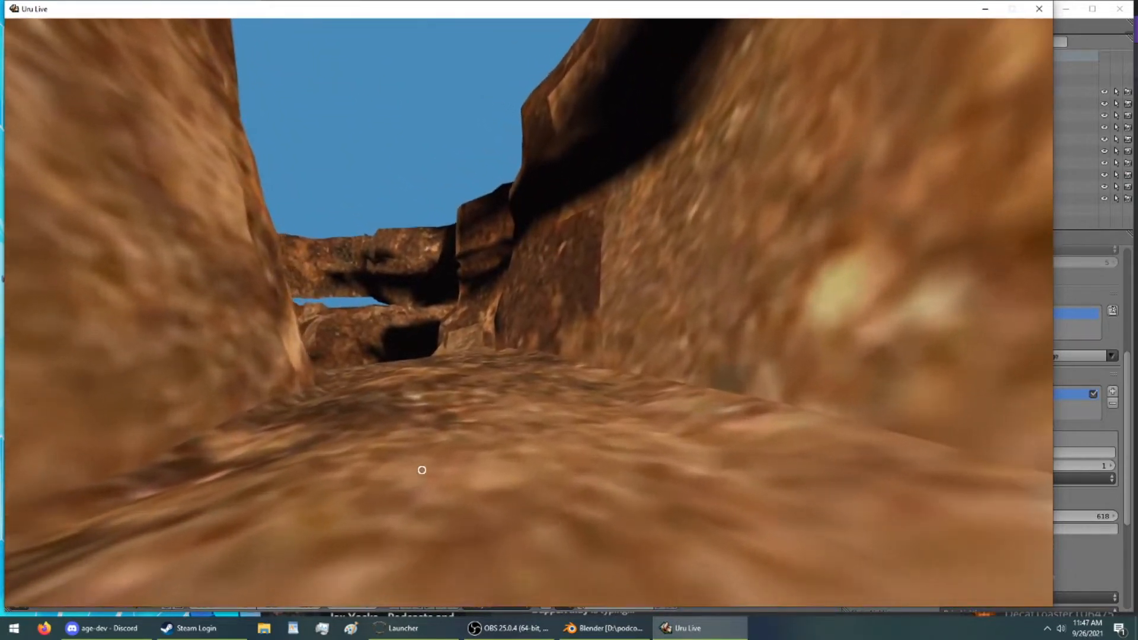
key(Right)
right_drag(407, 467, 615, 360)
key(Up)
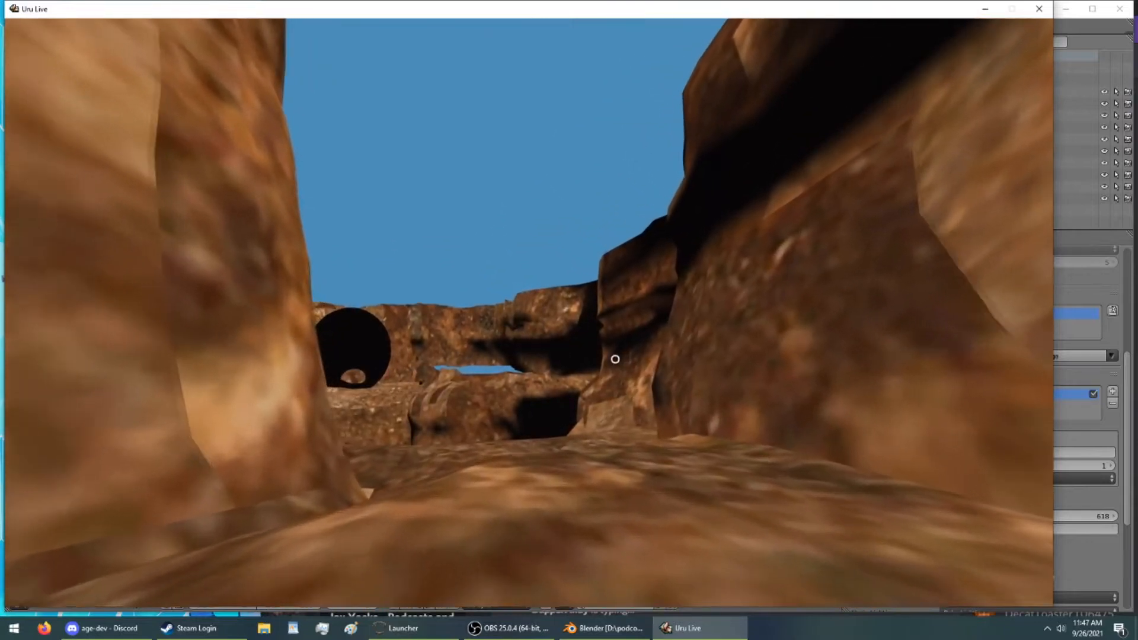
key(Right)
key(Left)
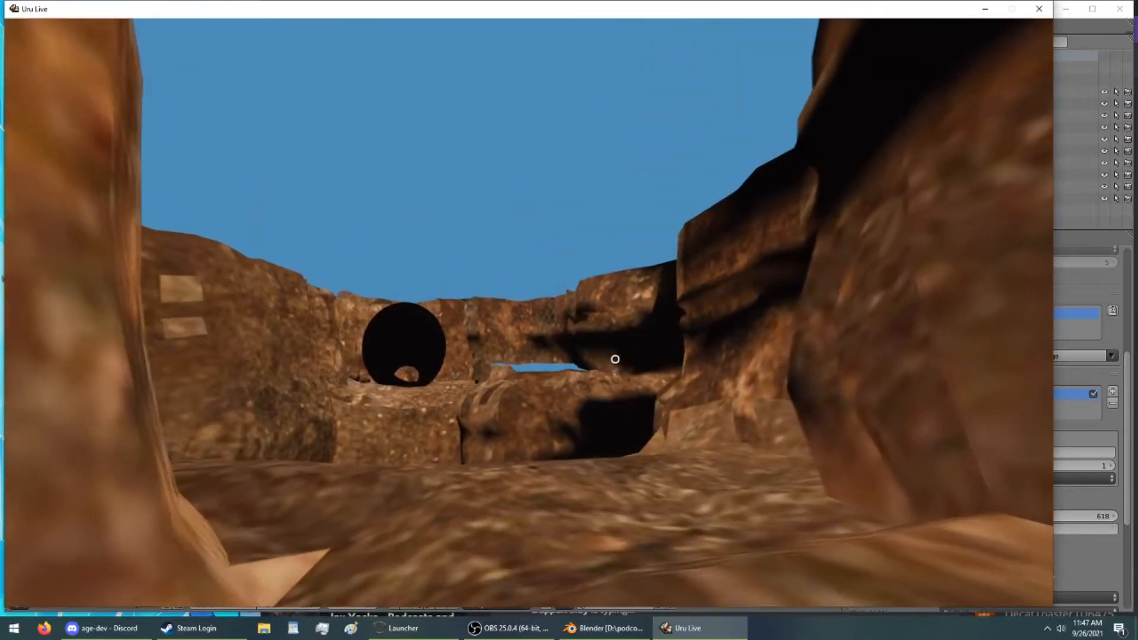
key(Up)
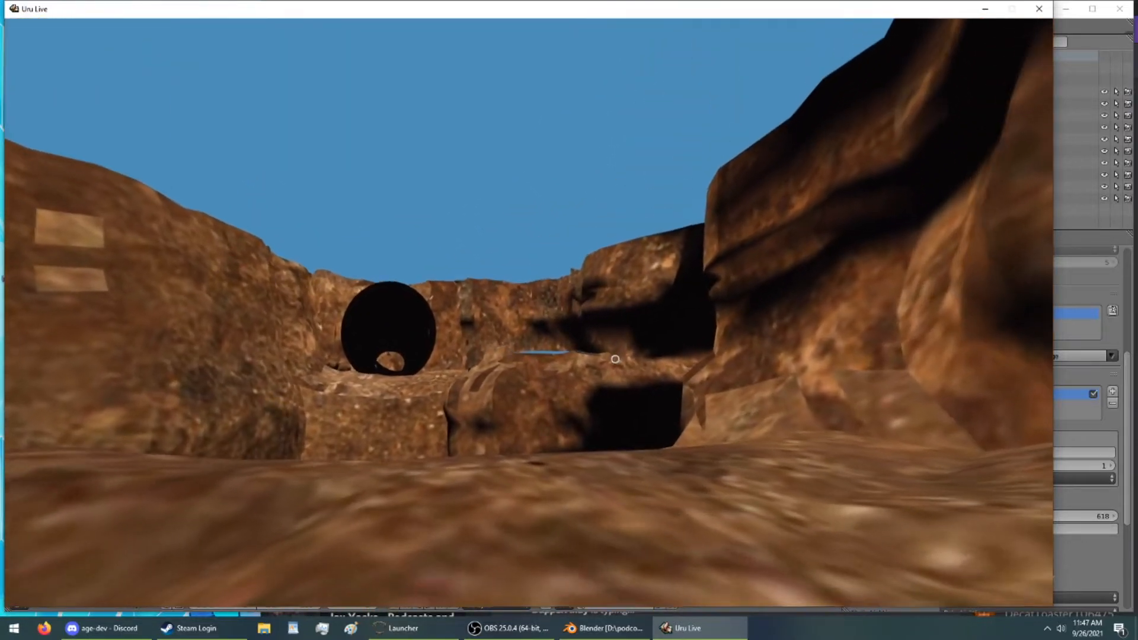
Step: Survey the cliff walls, light rock patches and shadows on both sides of the basin from the ledge
key(Left)
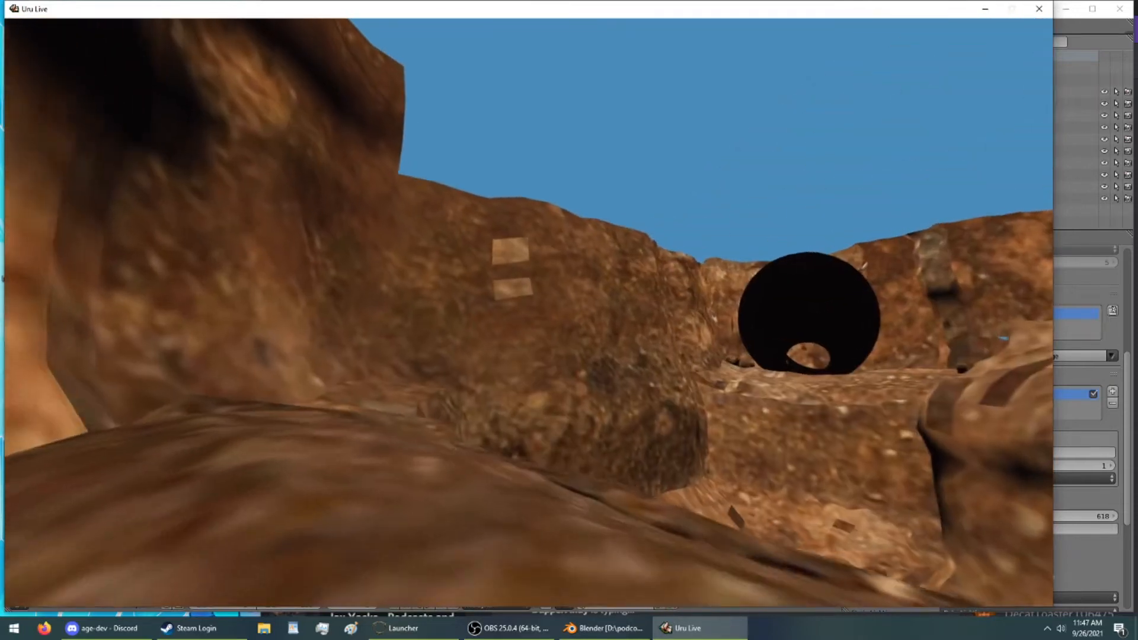
key(Right)
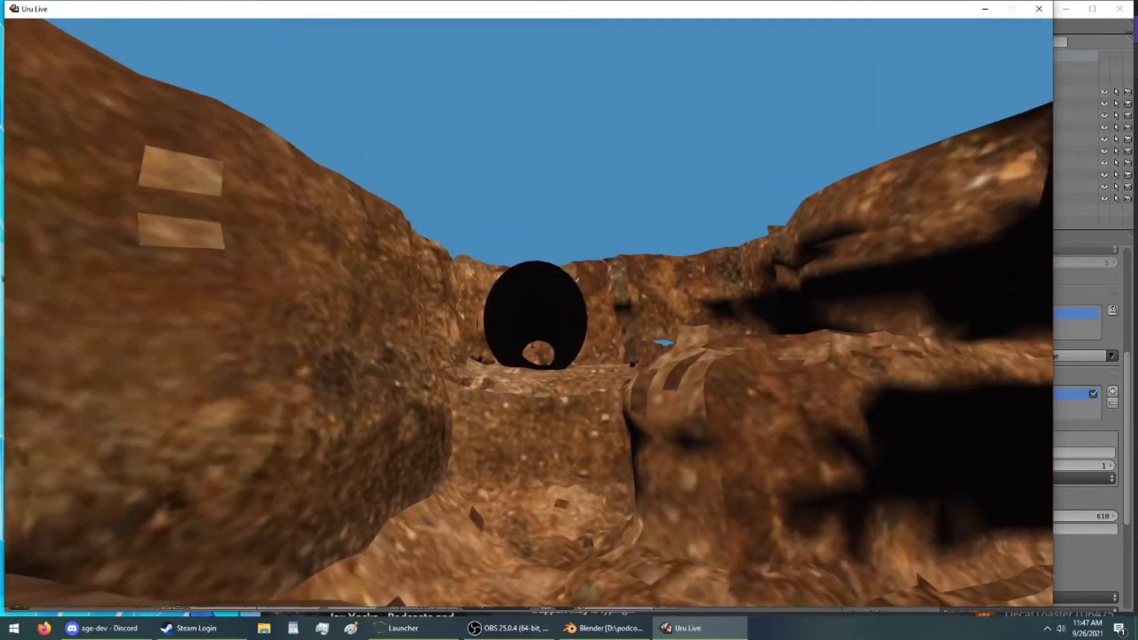
key(Right)
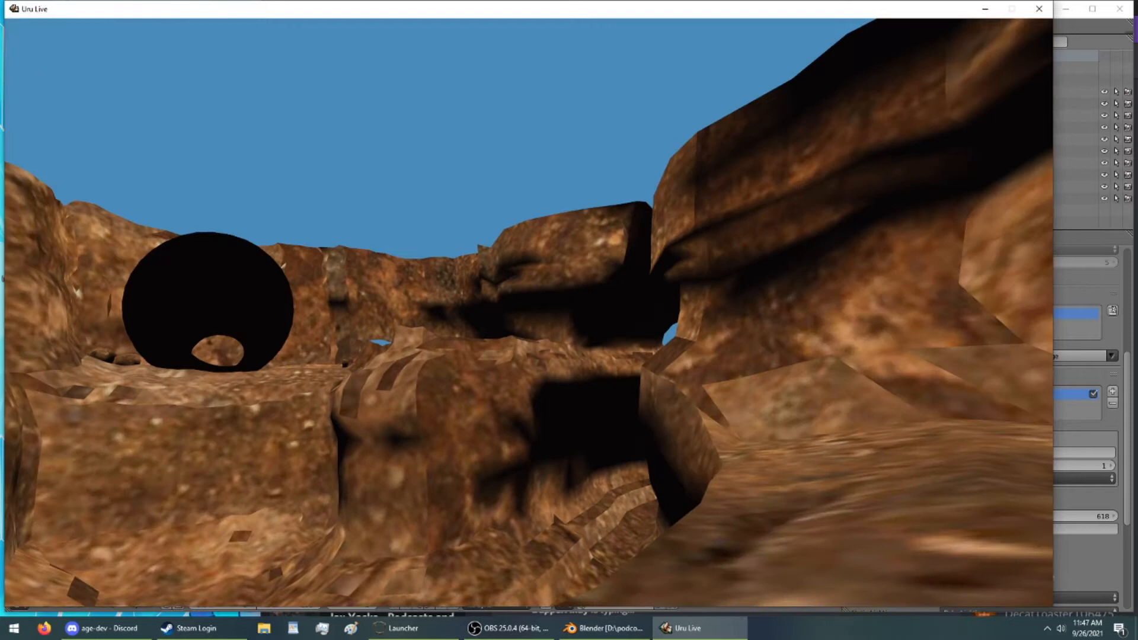
key(Left)
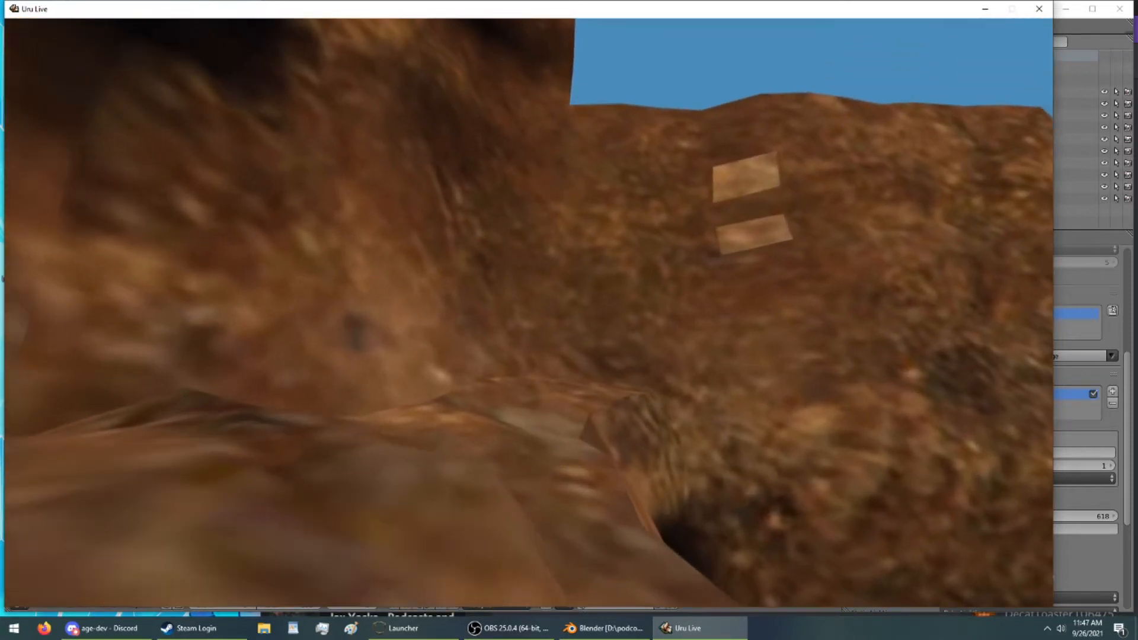
key(Right)
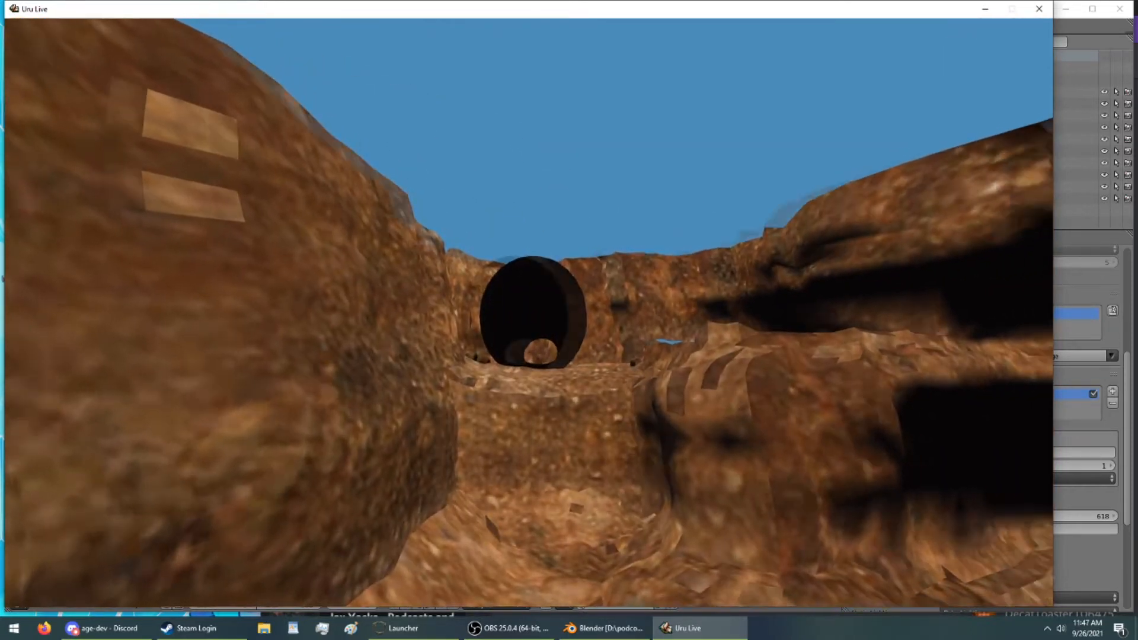
key(Right)
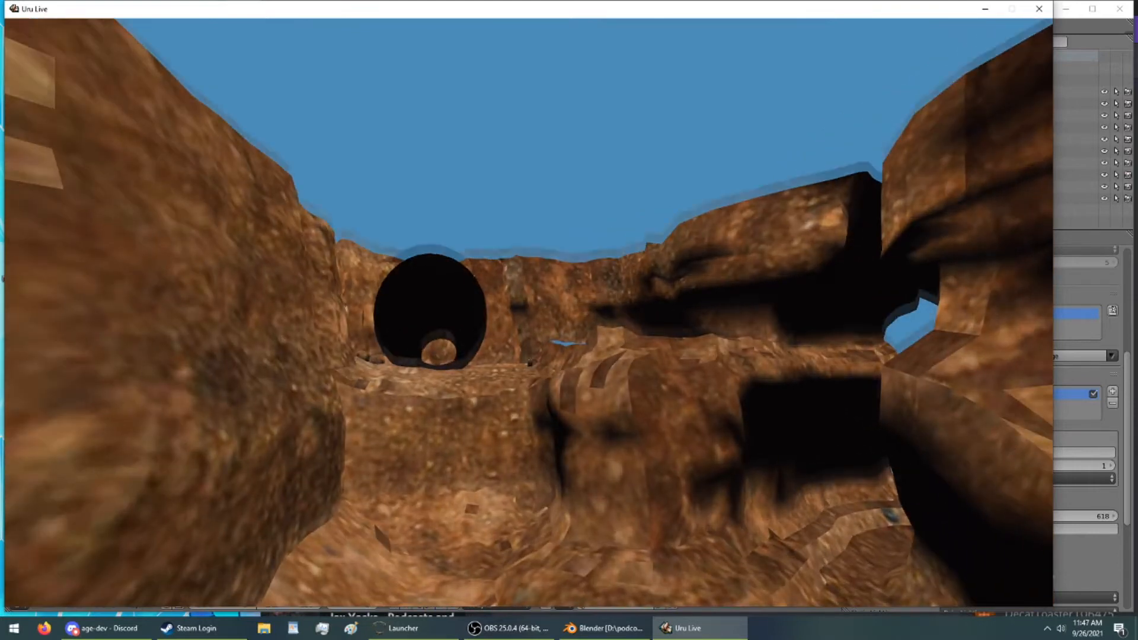
key(Right)
key(Left)
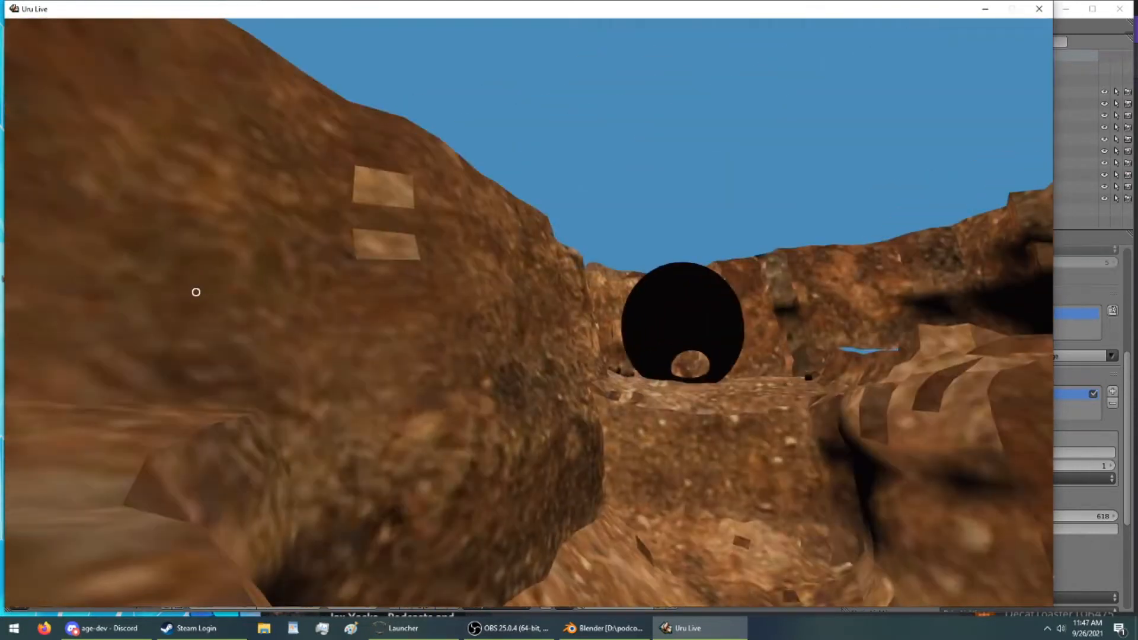
key(Right)
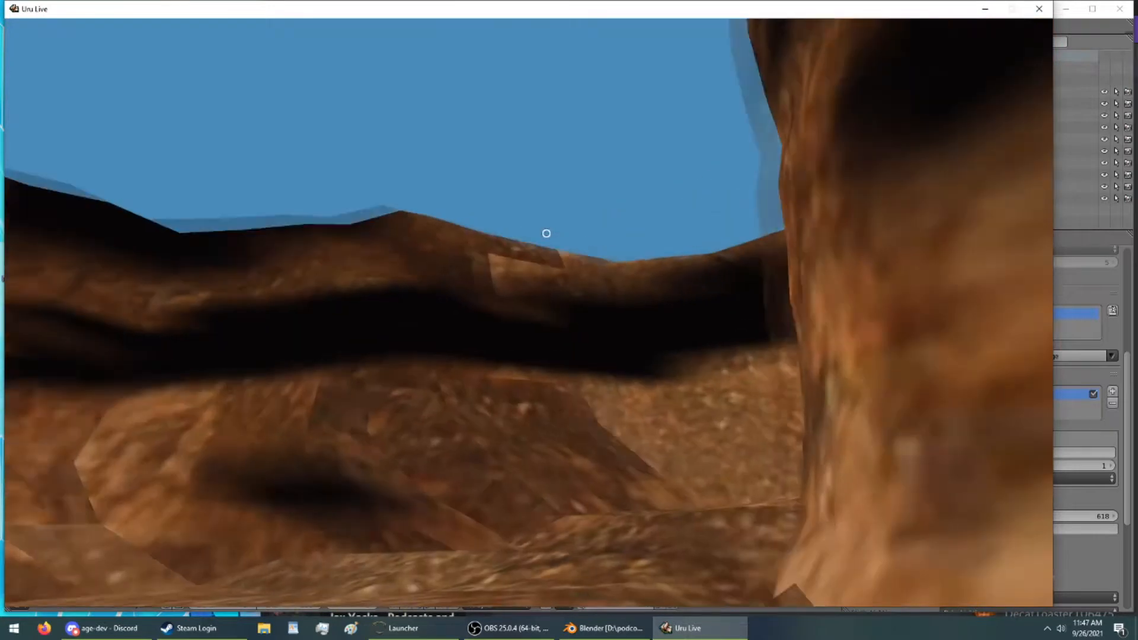
key(Left)
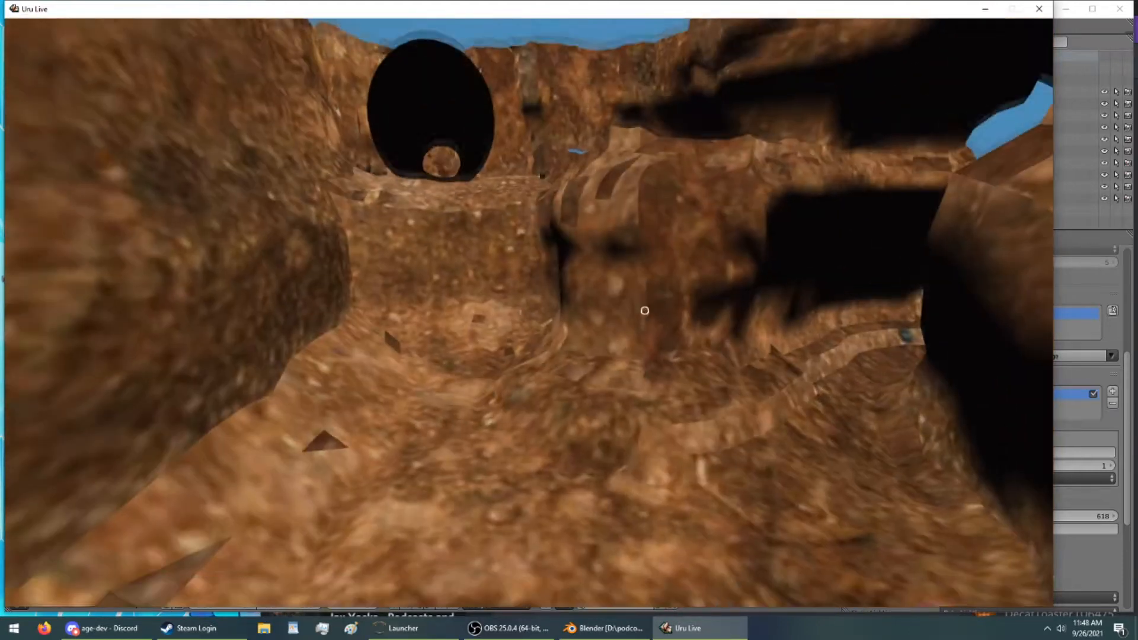
Step: Walk across the basin floor toward the narrow gap between the shadowed cliffs
key(Up)
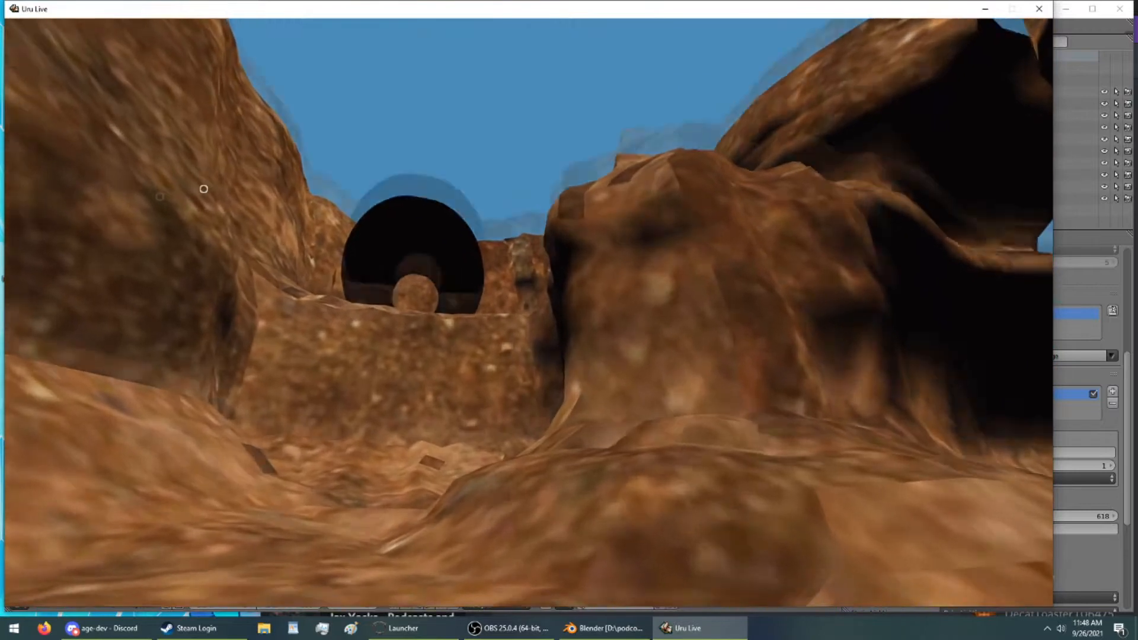
key(Up)
key(Up)
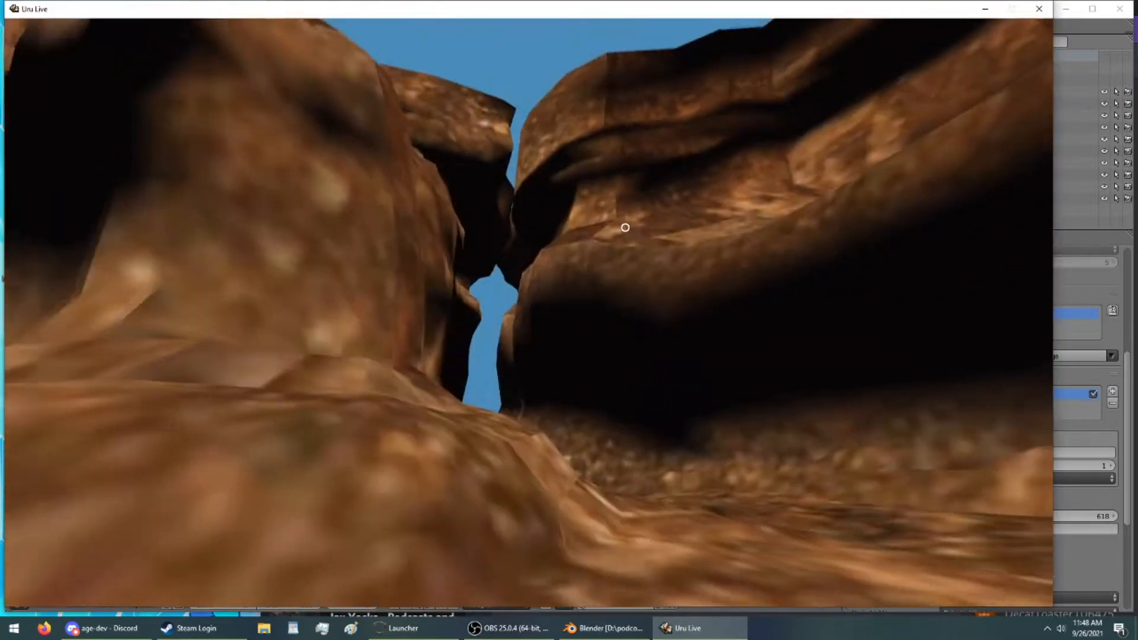
key(Up)
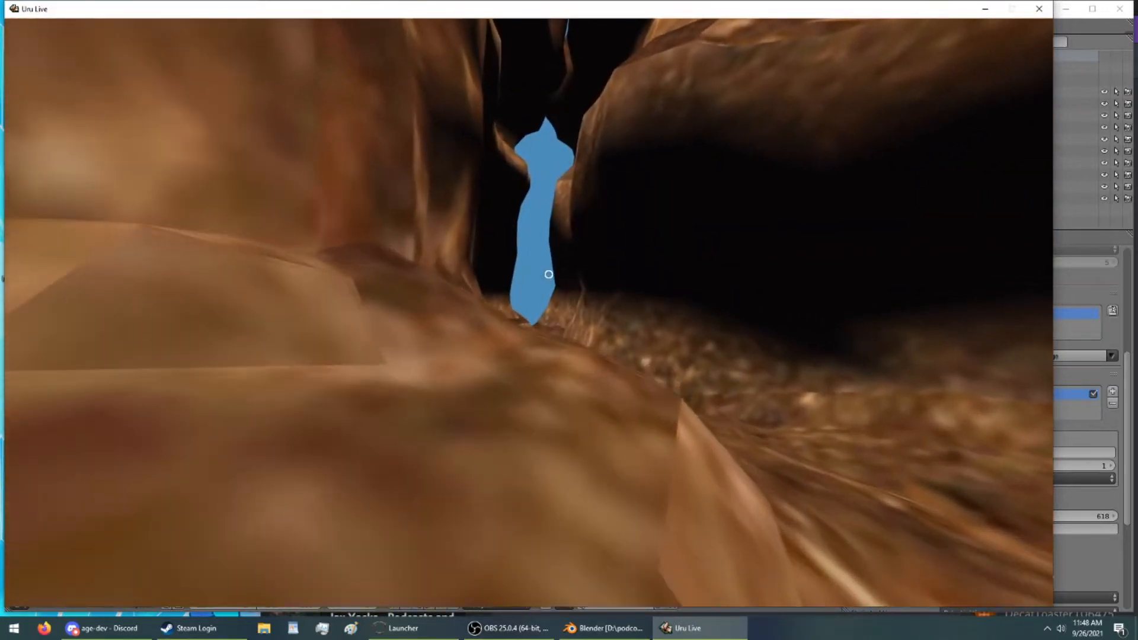
key(Up)
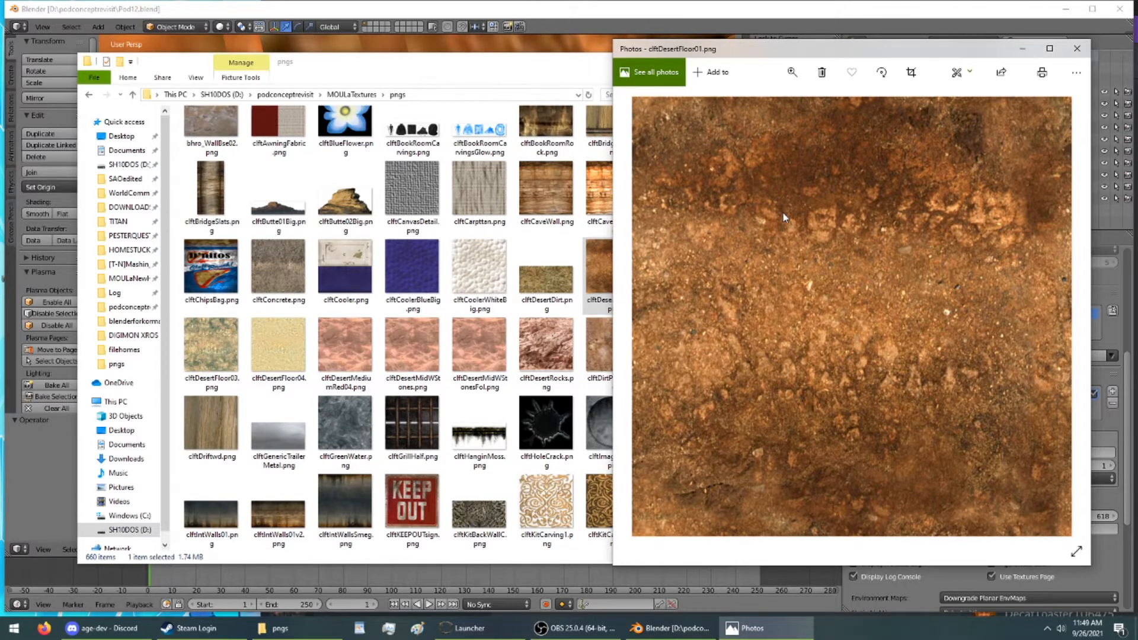
Step: Maximize the clftDesertFloor01.png image in Photos and compare it with the other desert floor textures, ending on clftDesertFloor02.png
click(1050, 49)
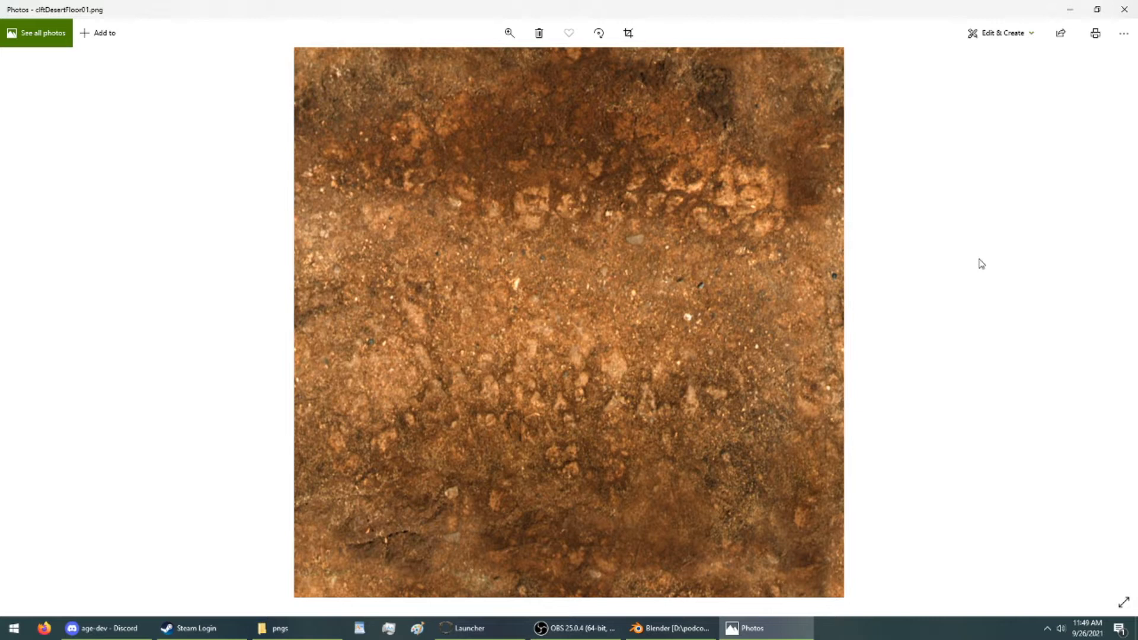
key(Right)
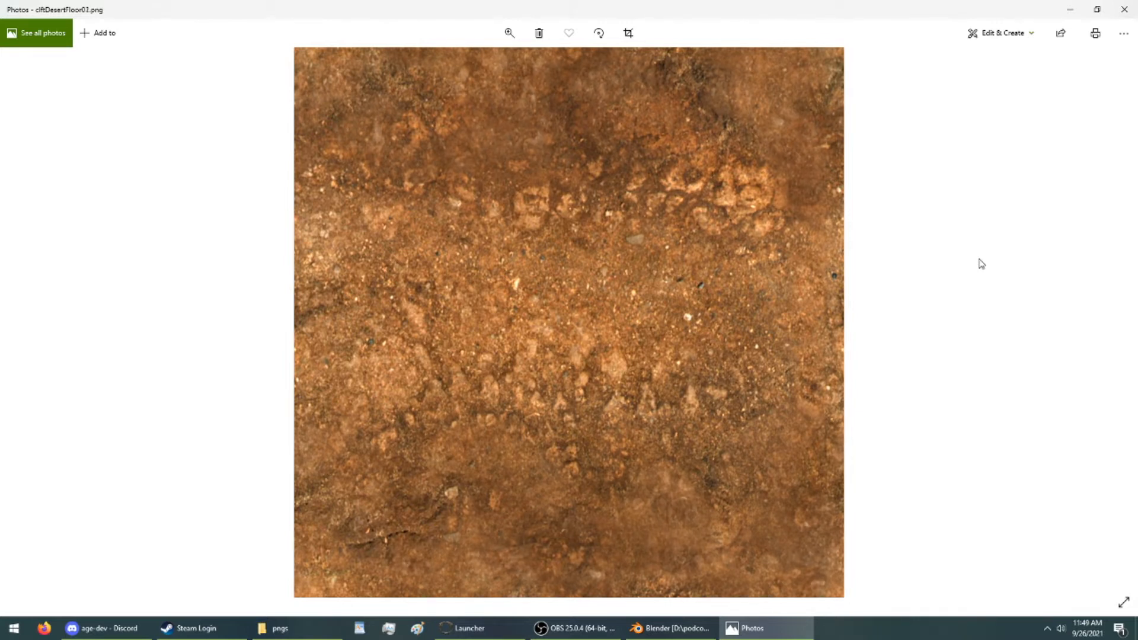
key(Left)
key(Right)
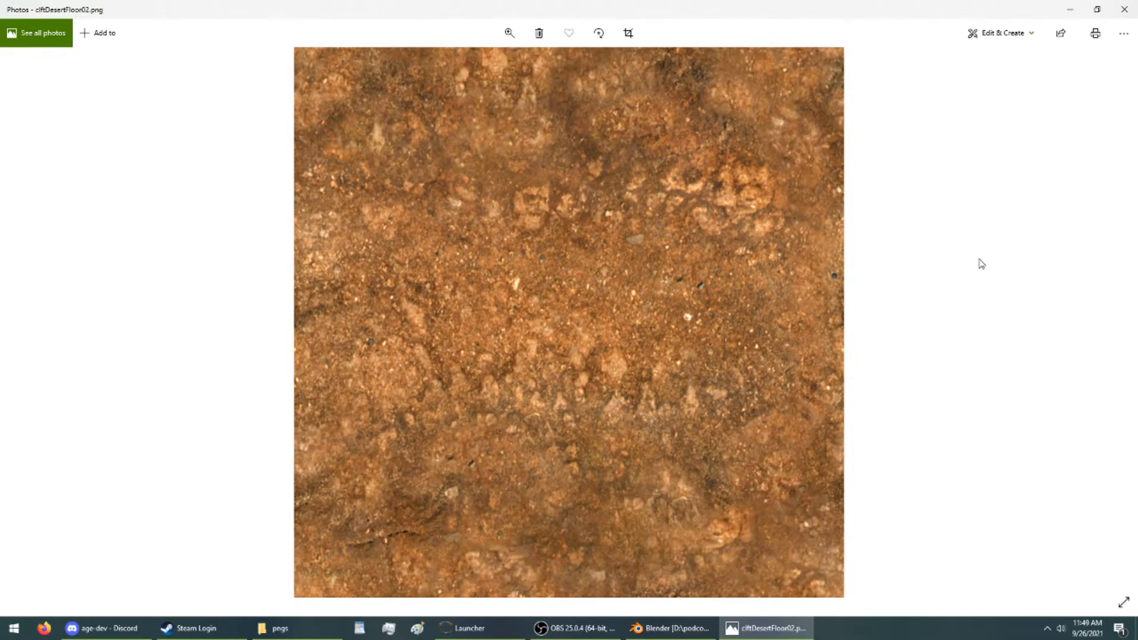
Step: Compare the clftDesertFloor textures back and forth, ending on clftDesertFloor04.png
key(Left)
key(Right)
key(Left)
key(Right)
key(Left)
key(Right)
key(Left)
key(Right)
key(Right)
key(Right)
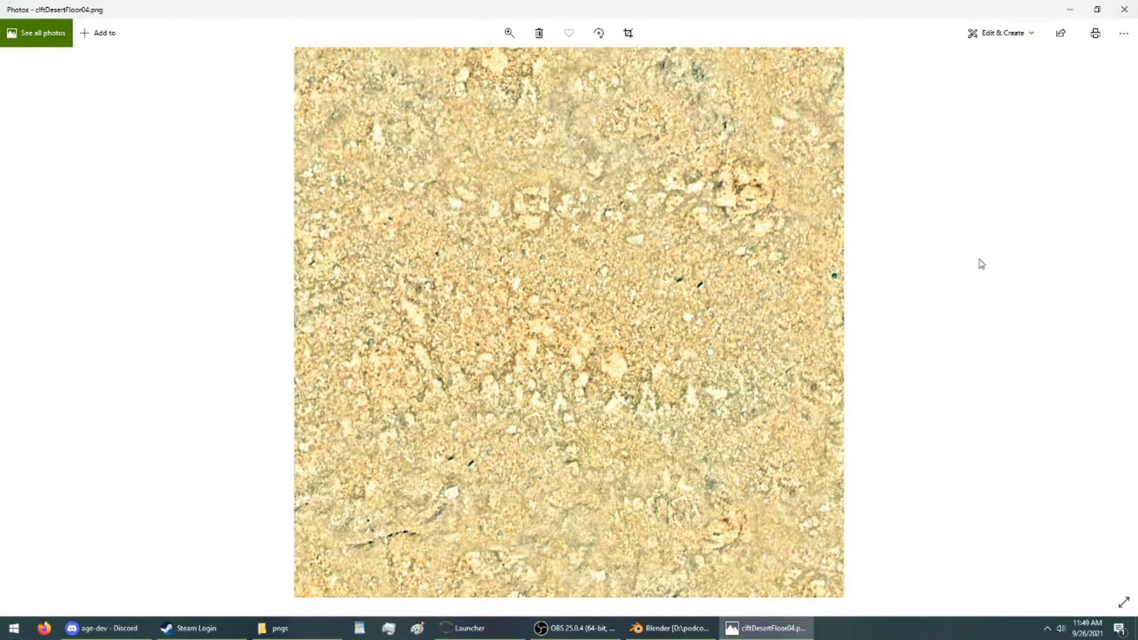
Step: Review the clftDesertMediumRed04 and clftDesertMidWStones textures, ending on clftDesertRocks.png
key(Right)
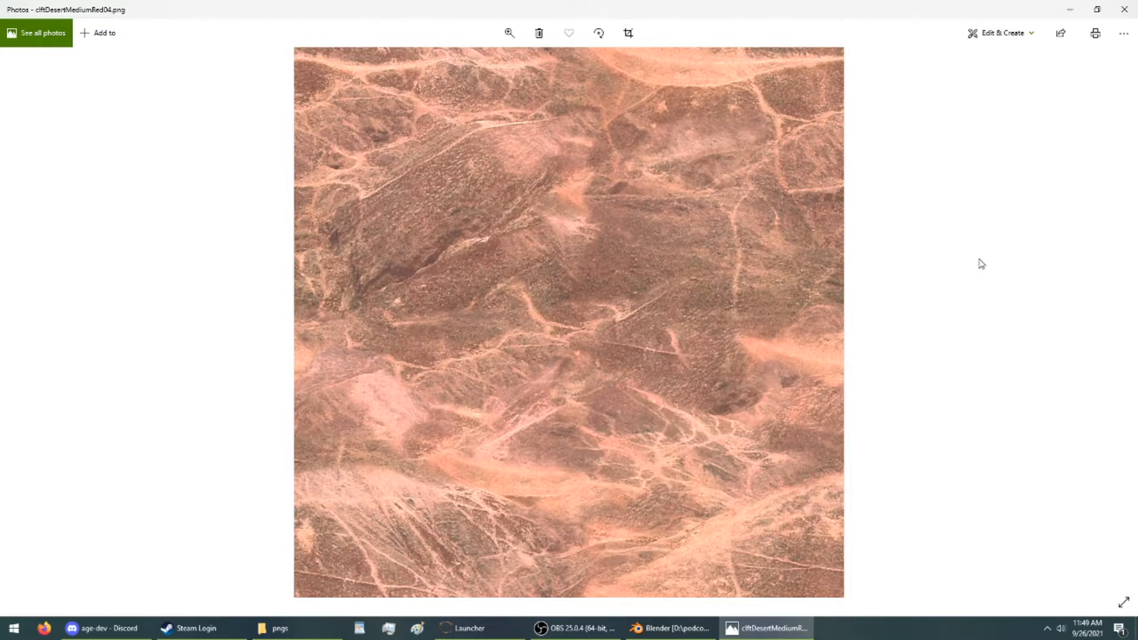
key(Left)
key(Right)
key(Right)
key(Right)
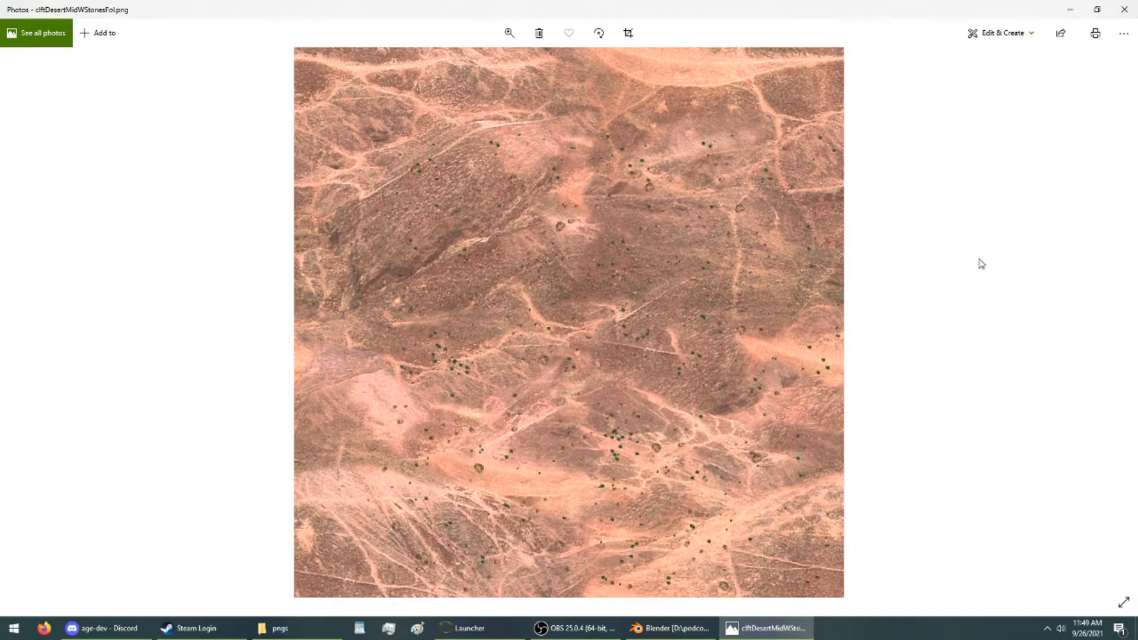
key(Right)
key(Left)
key(Right)
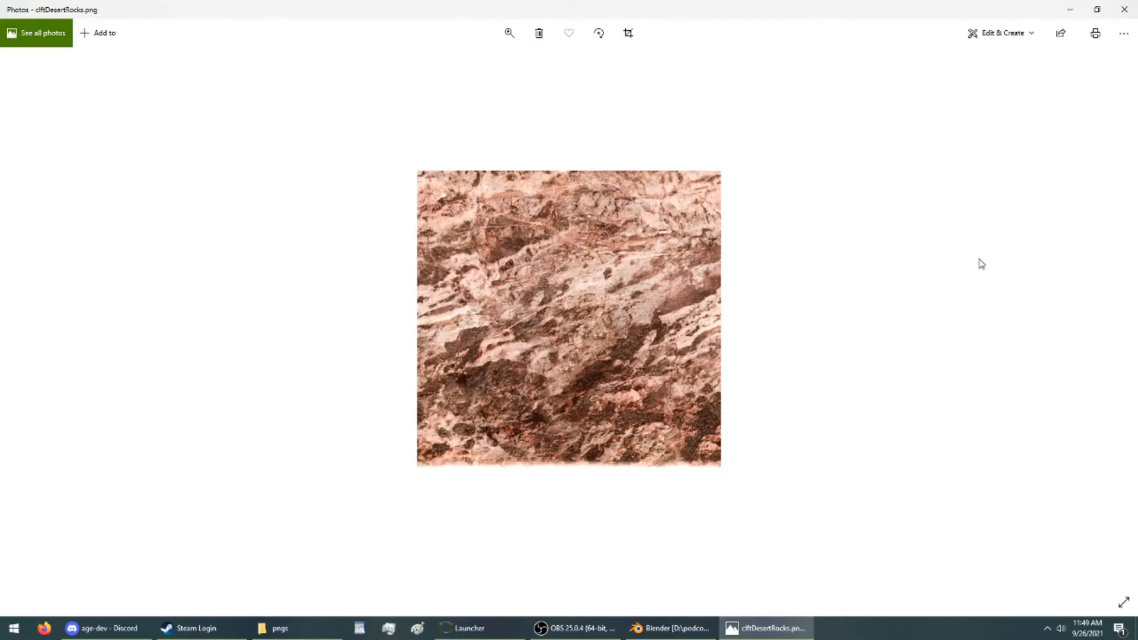
Step: View the dirt patch, D'ni link panel and driftwood textures, then restore the image viewer's window size and close it
key(Right)
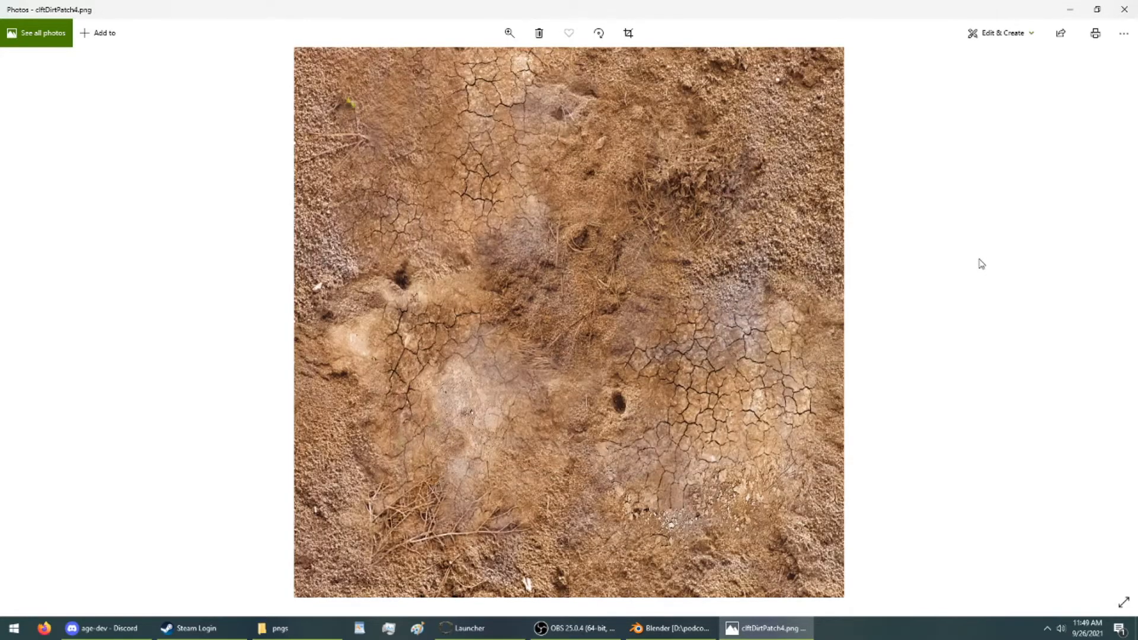
key(Right)
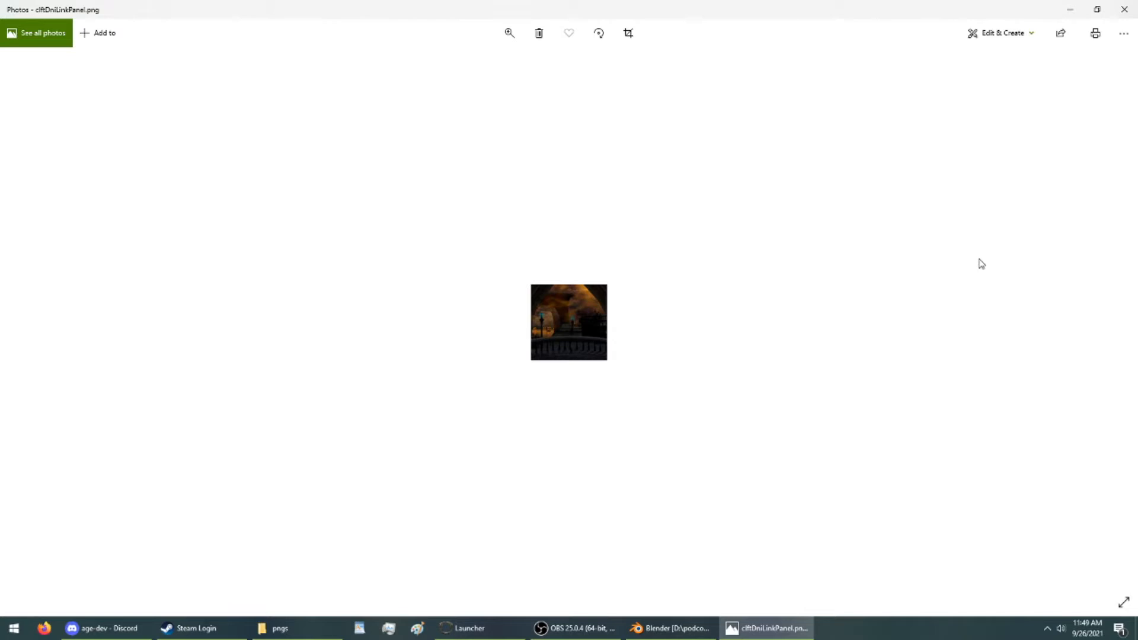
key(Right)
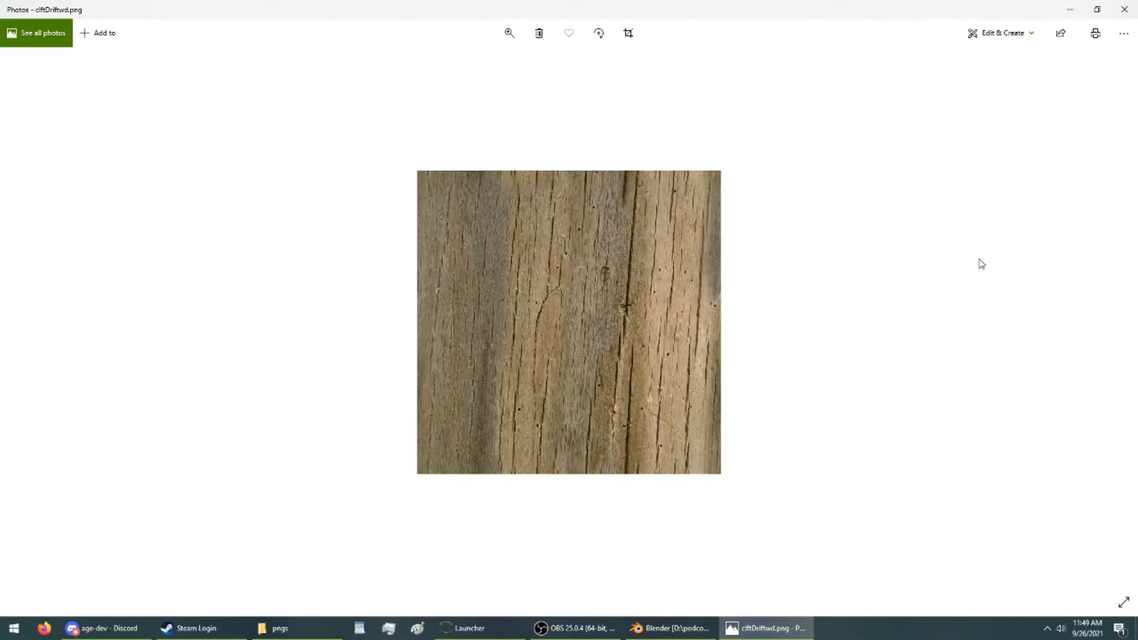
click(1096, 9)
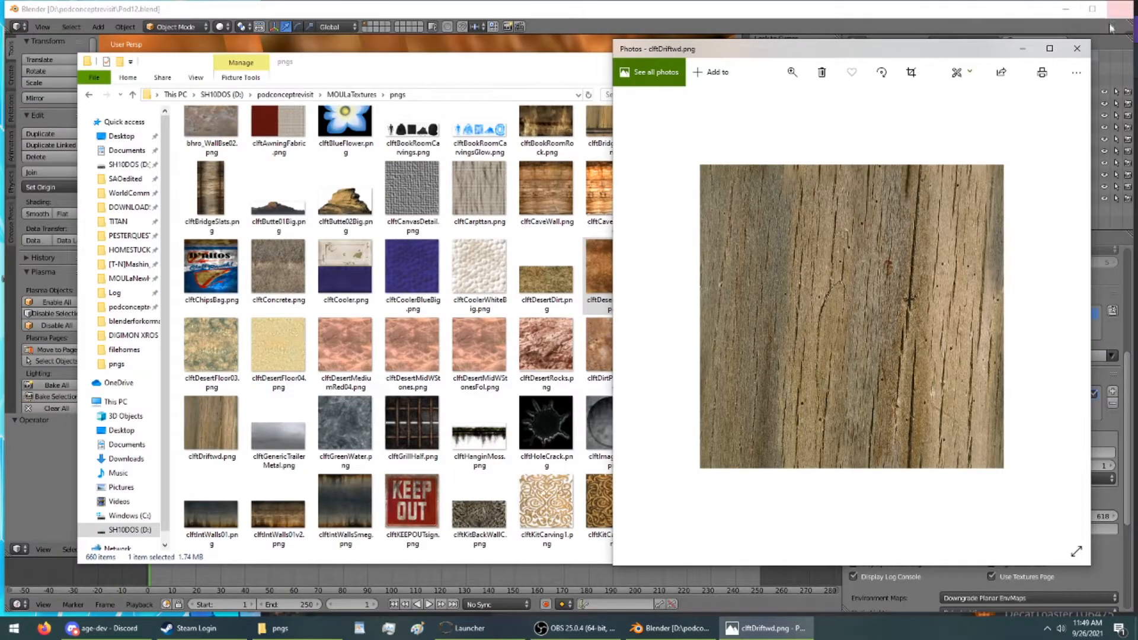
click(1077, 48)
Step: Browse the pngs folder thumbnails from the clft textures down to the dscnCanyon textures
click(506, 313)
key(Down)
key(Down)
key(Down)
key(Down)
key(Down)
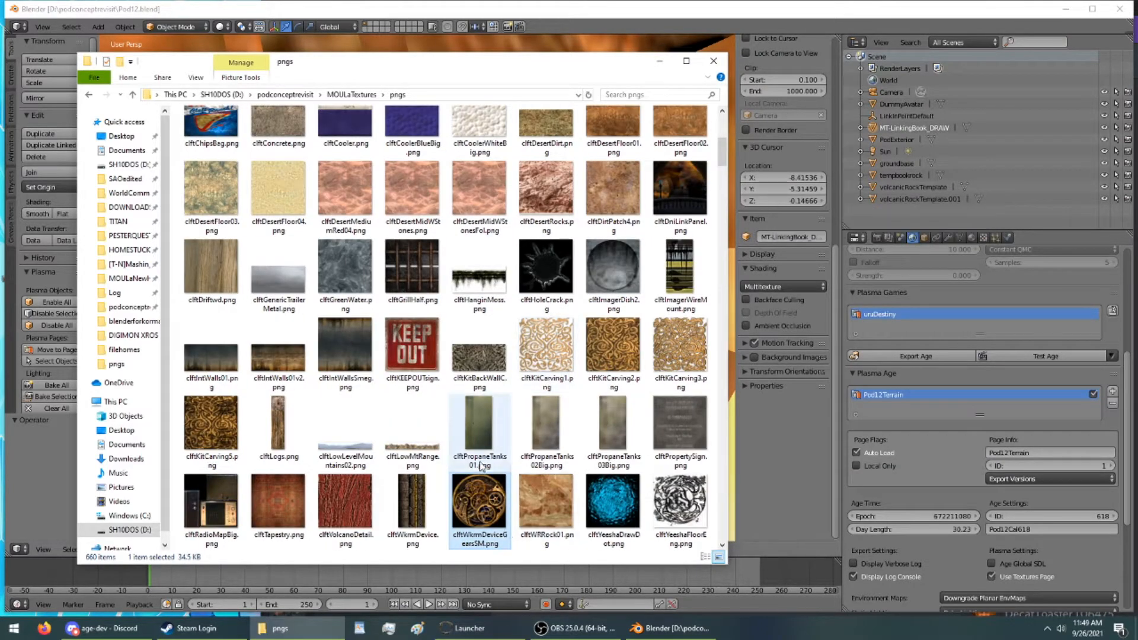
key(Down)
key(Down)
key(Down)
key(Down)
key(Down)
key(Down)
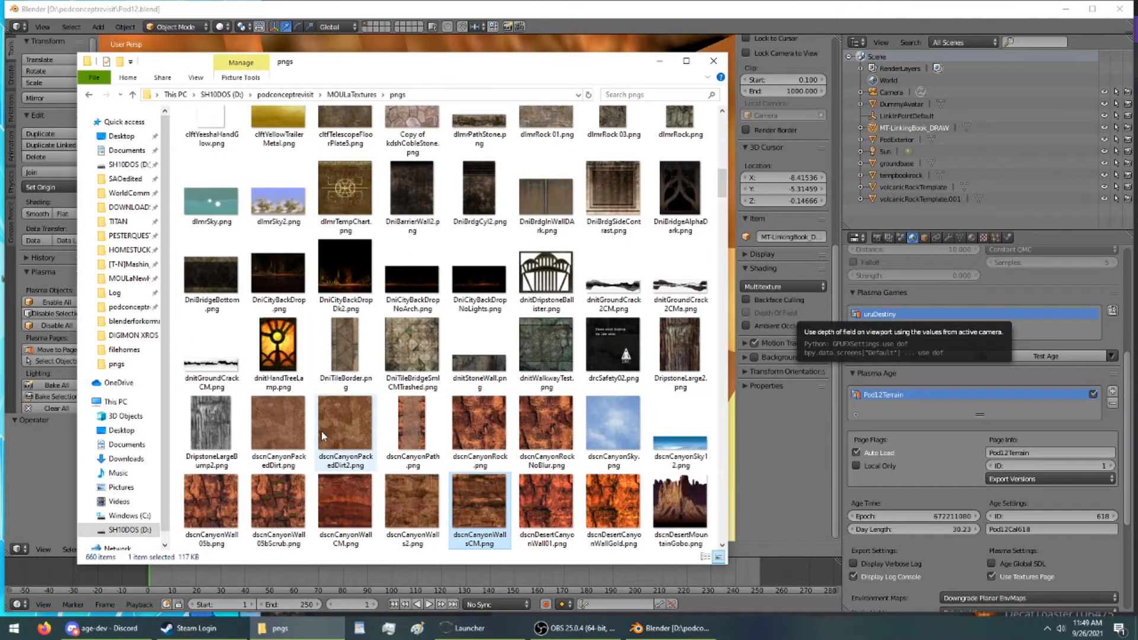
Step: Open dscnCanyonPackedDirt.png and look through the canyon dirt, path, rock and sky textures up to dscnCanyonSky12.png
click(293, 425)
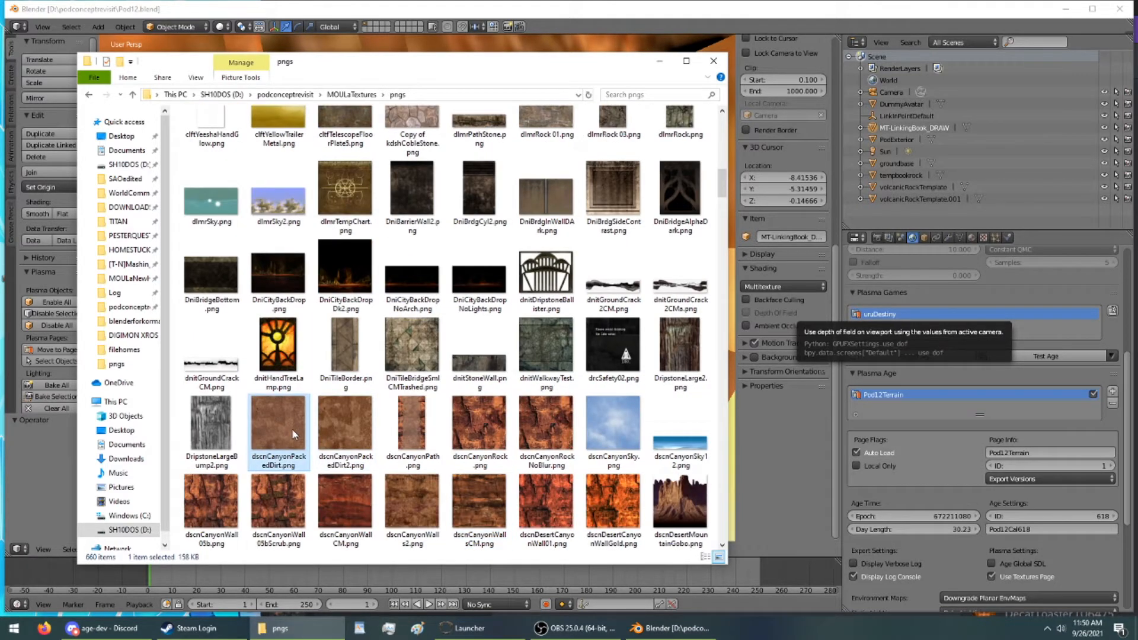
double_click(292, 429)
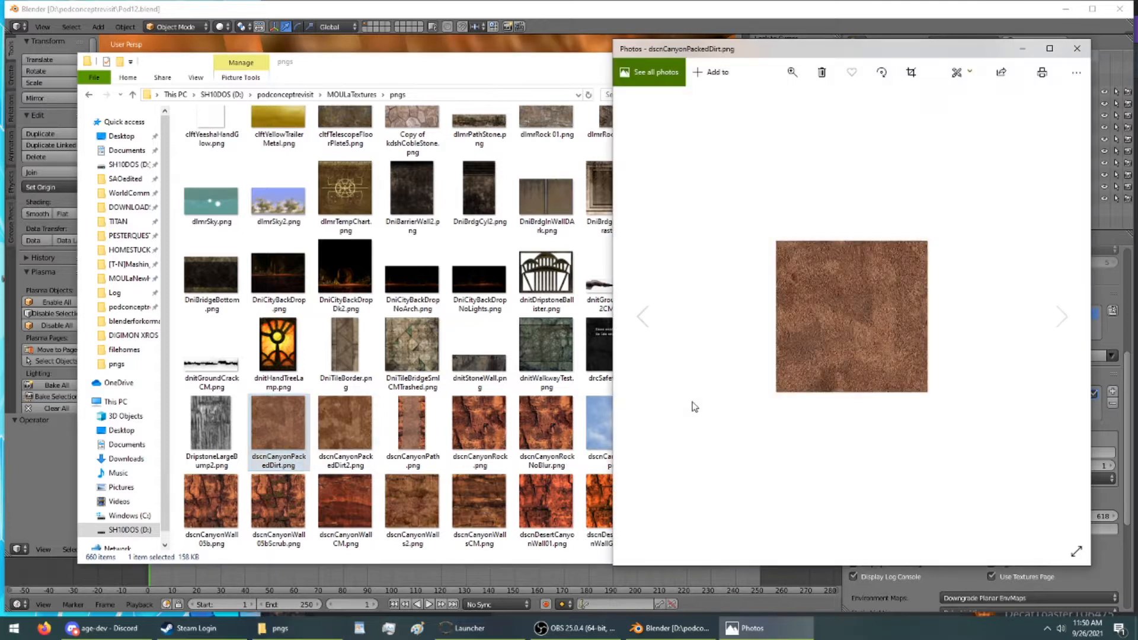
key(Right)
key(Right)
key(Right)
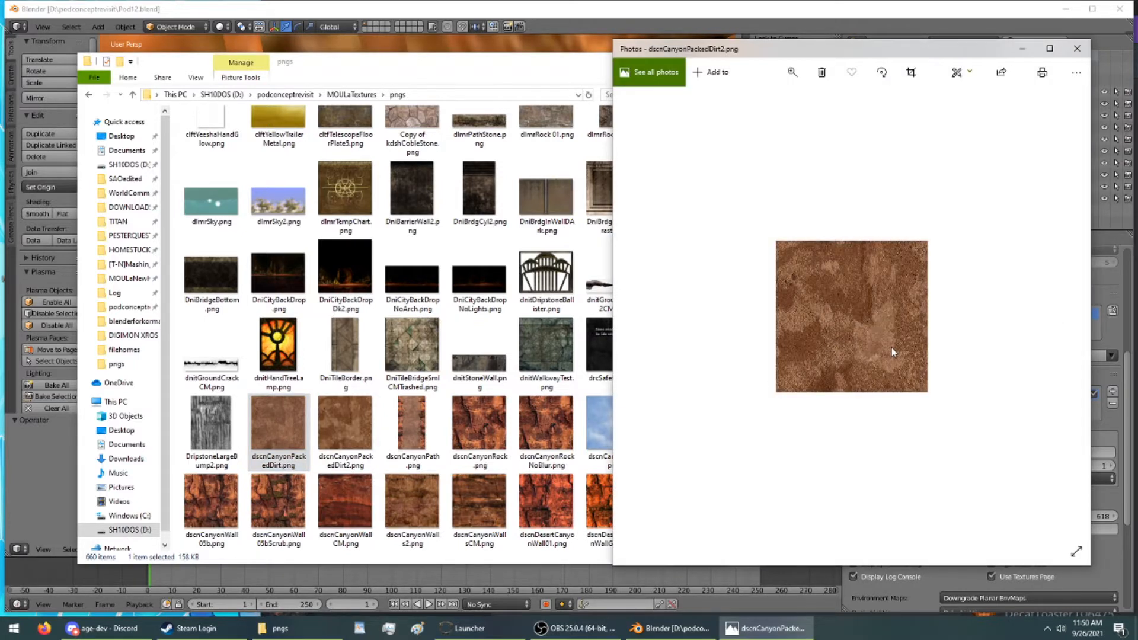
key(Right)
key(Right)
key(Right)
key(Right)
key(Right)
key(Right)
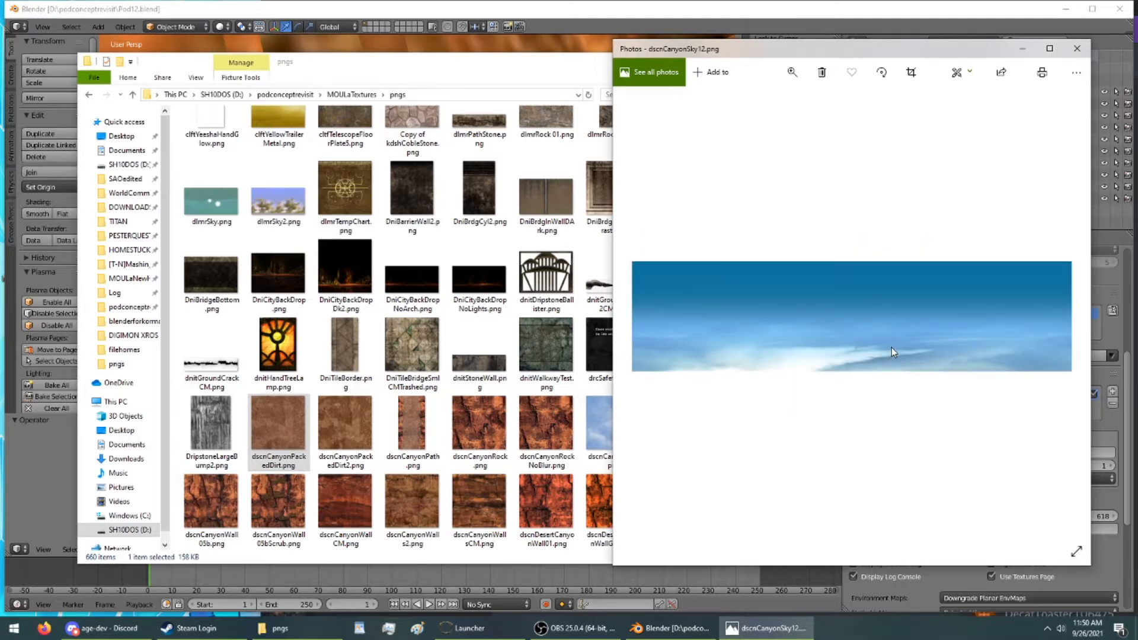
Step: Examine the dscnCanyonWall textures one after another, ending on dscnCanyonWallsCM.png
key(Right)
key(Right)
key(Right)
key(Right)
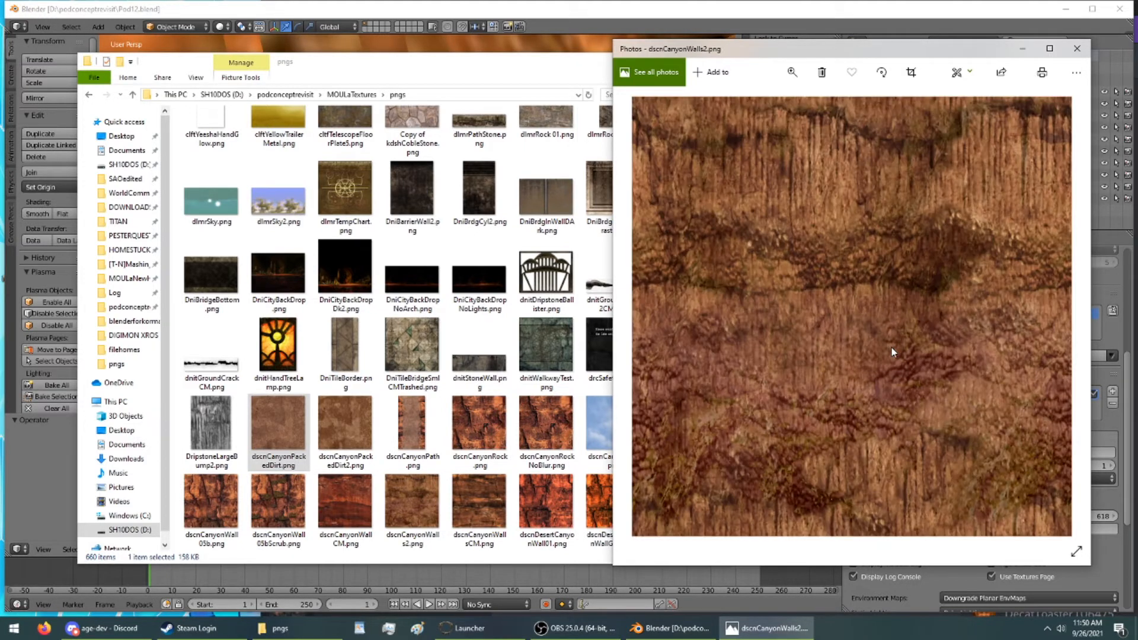
key(Right)
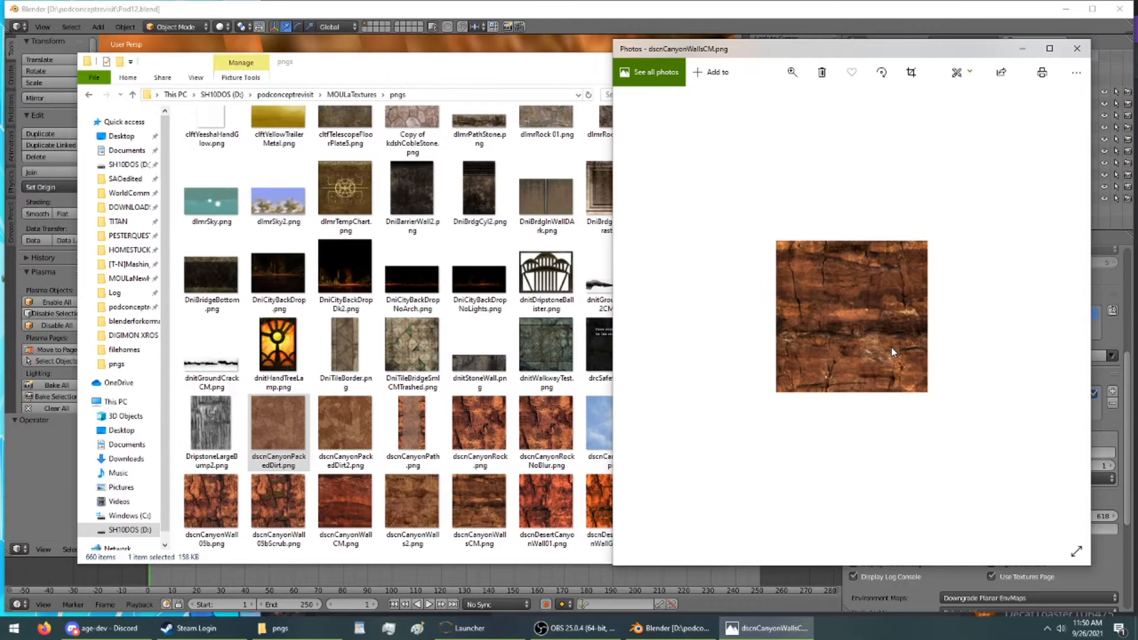
Step: Look through the desert canyon wall, waterfall and rocky path textures up to dscnSKULL1.png
key(Right)
key(Right)
key(Right)
key(Right)
key(Right)
key(Right)
key(Right)
key(Right)
key(Right)
key(Right)
key(Right)
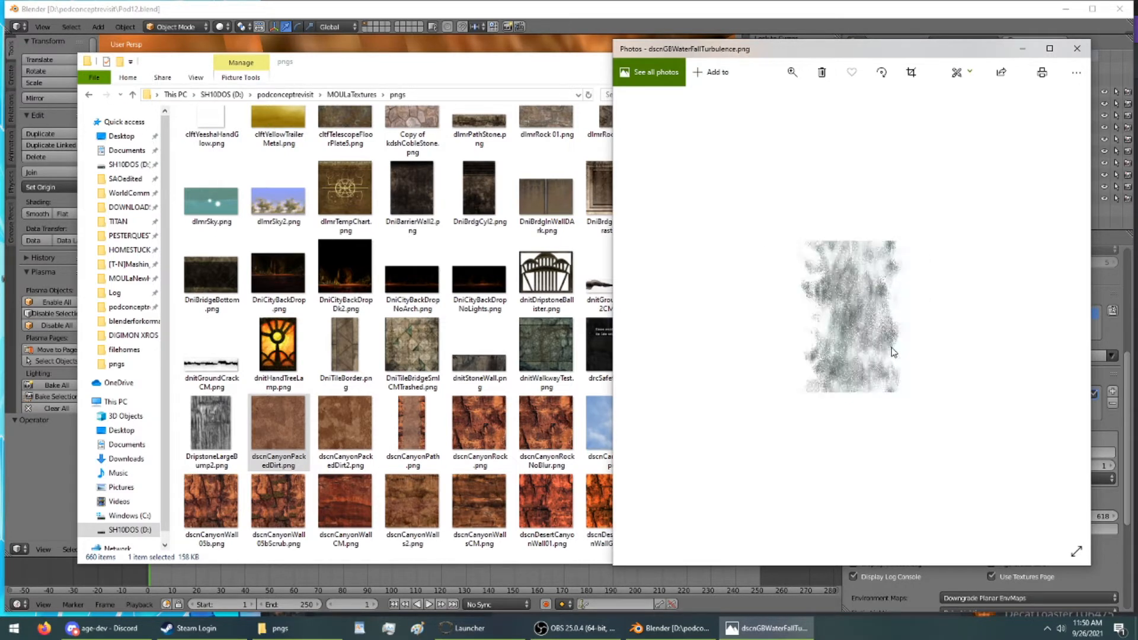
key(Right)
key(Right)
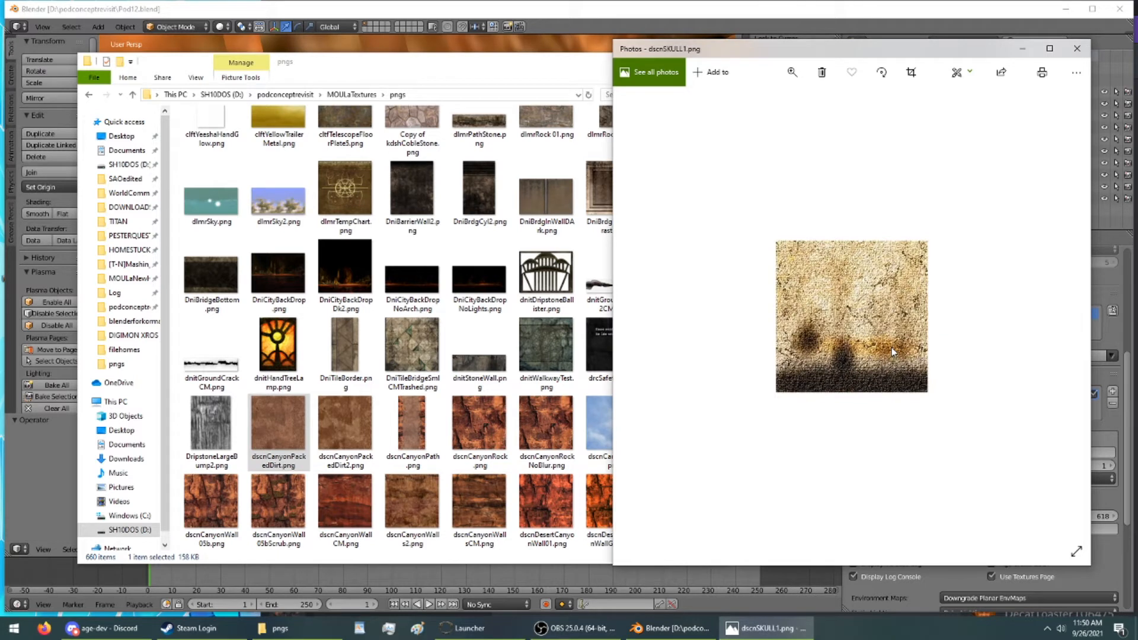
Step: Look through the wood banding, edge mask and erca textures up to ErcaFurnaceInter.png, then close the image viewer
key(Right)
key(Right)
key(Right)
key(Right)
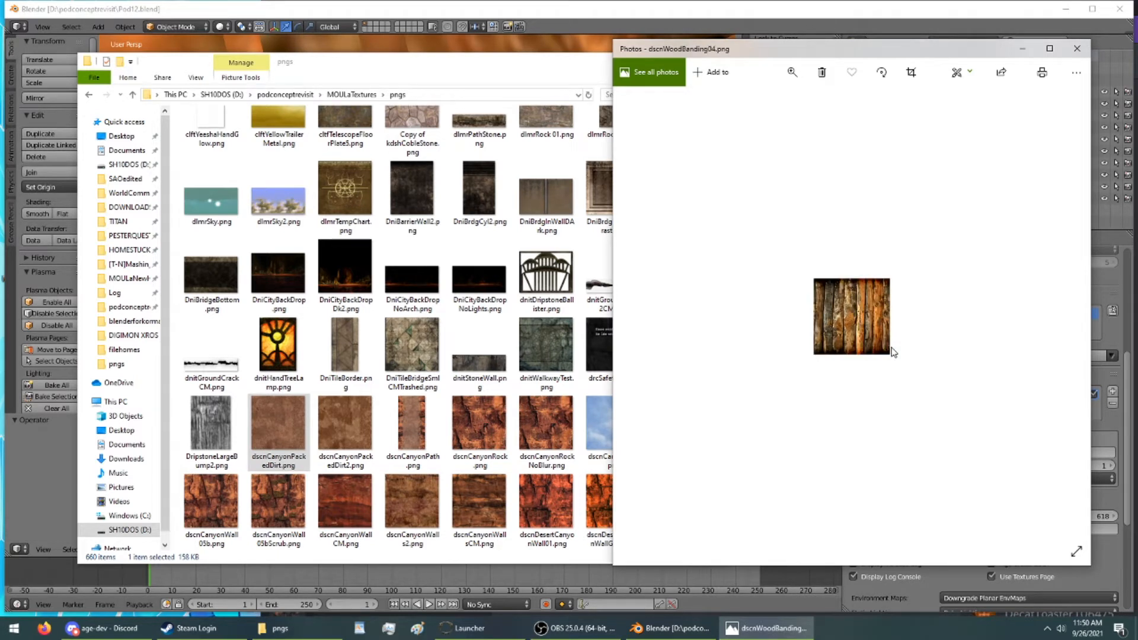
key(Right)
key(Right)
key(Right)
key(Right)
key(Right)
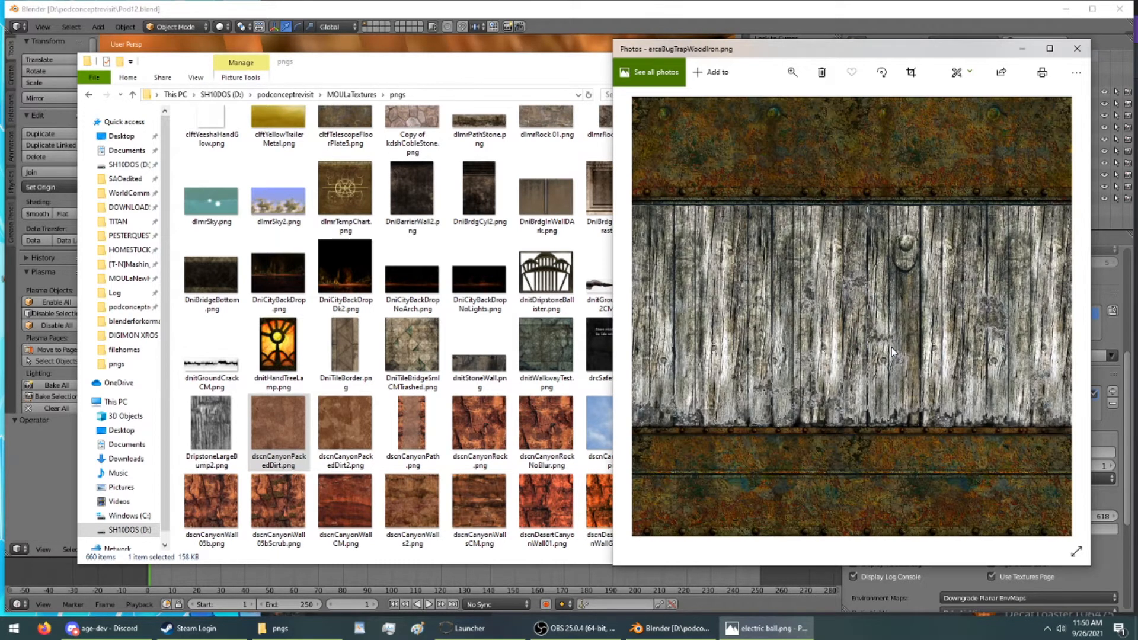
key(Right)
key(Right)
key(Right)
key(Right)
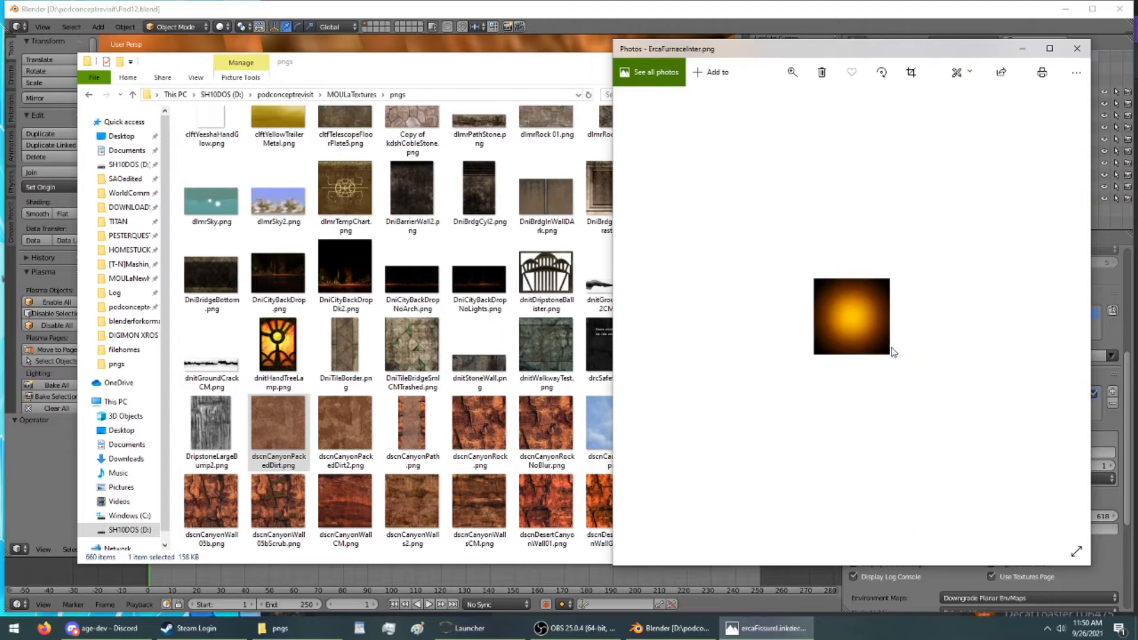
click(1077, 48)
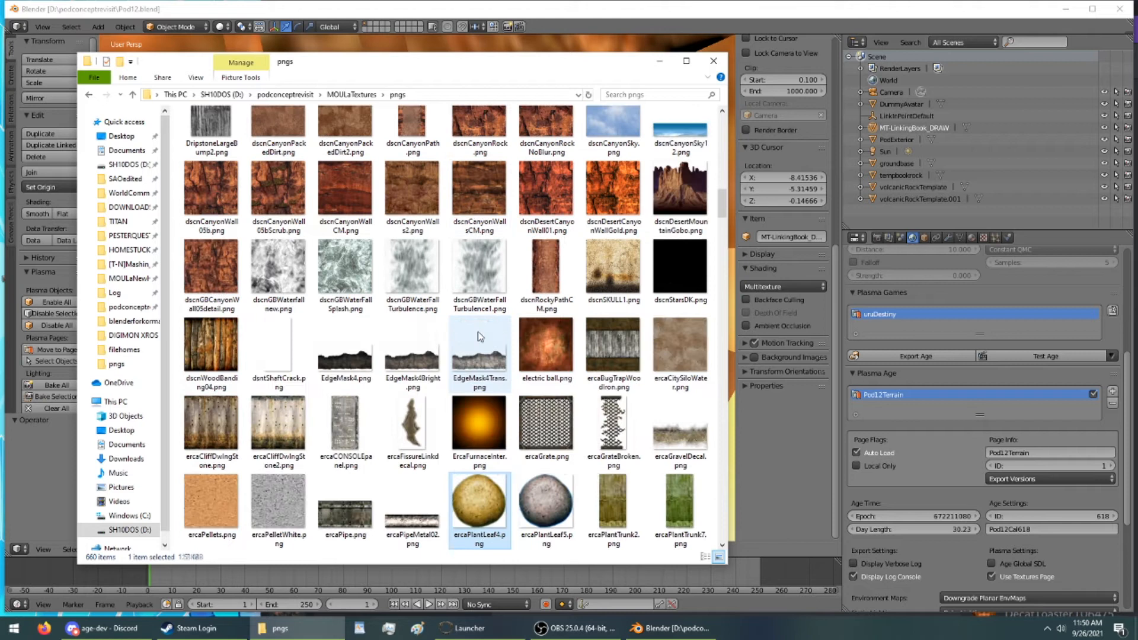
Step: Browse the folder thumbnails from the erca textures through the fndr and grtz sets down to islmBrokenStone.png
key(Down)
key(Down)
key(Down)
key(Down)
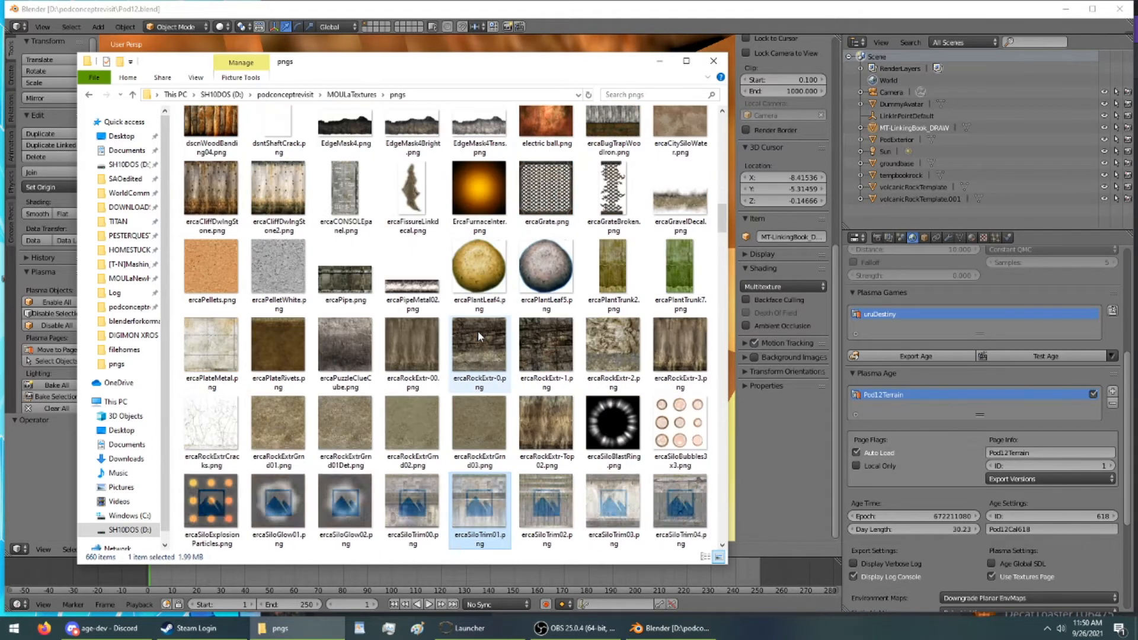
key(Down)
key(Down)
key(Down)
key(Down)
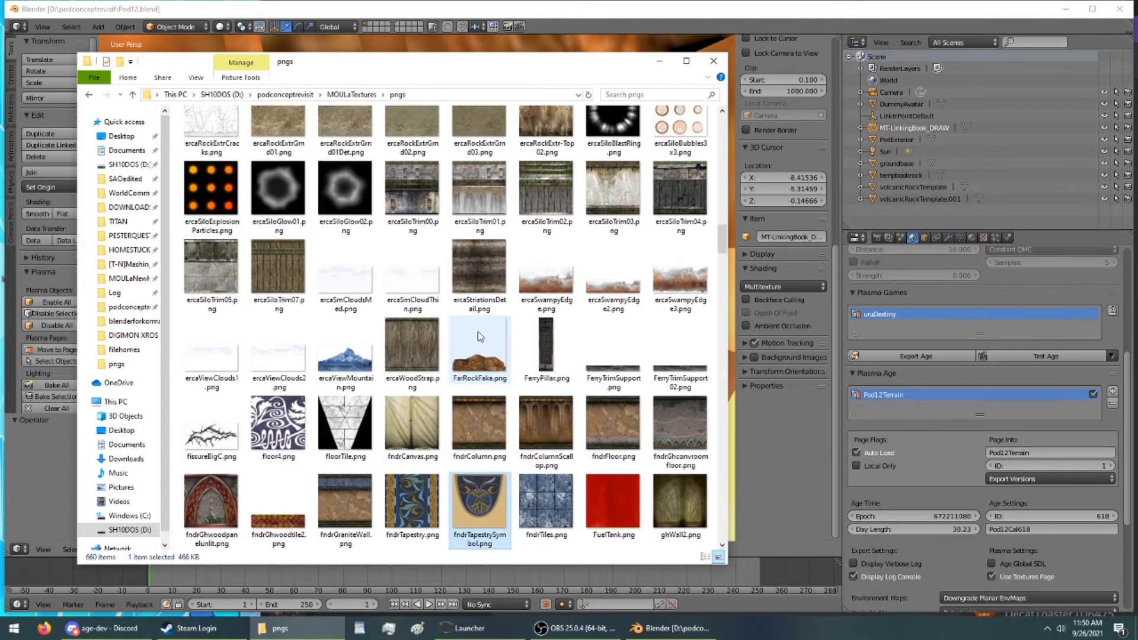
key(Down)
key(Down)
key(Down)
key(Down)
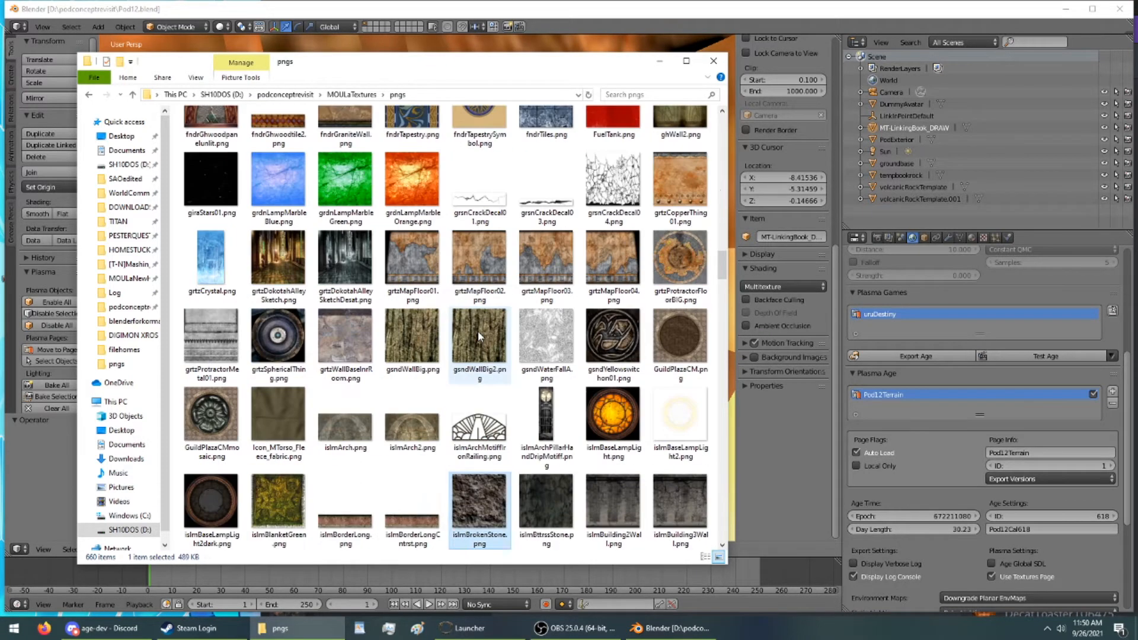
Step: Browse the islm texture thumbnails down to islmWFCobblestoneBig.png
key(Down)
key(Down)
key(Down)
key(Down)
key(Down)
key(Down)
key(Down)
key(Down)
key(Down)
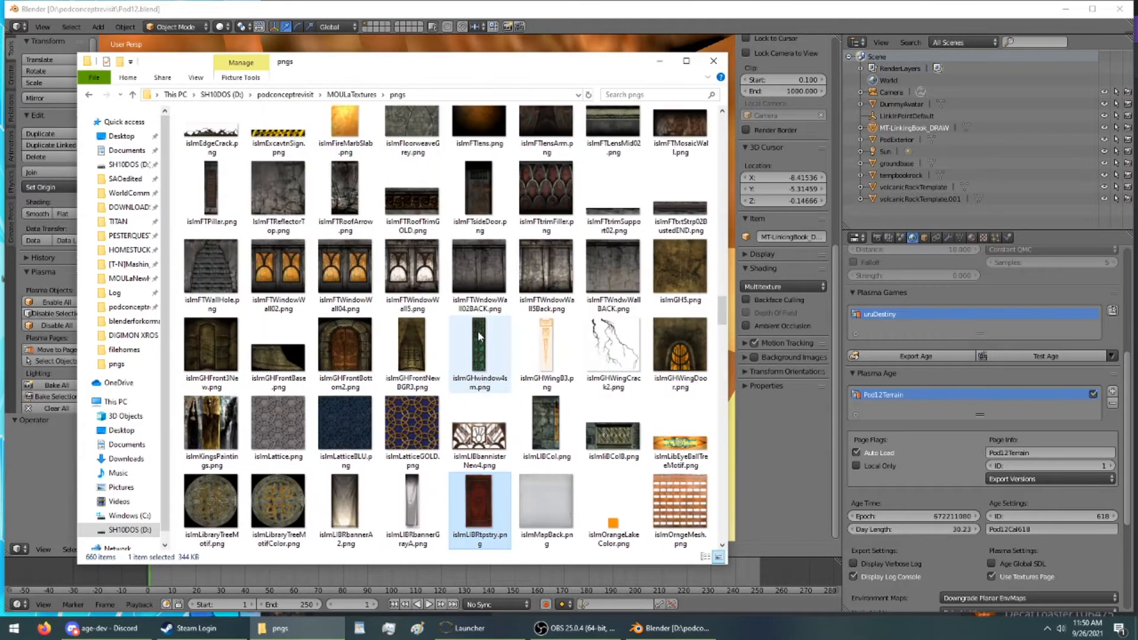
key(Down)
key(Down)
key(Down)
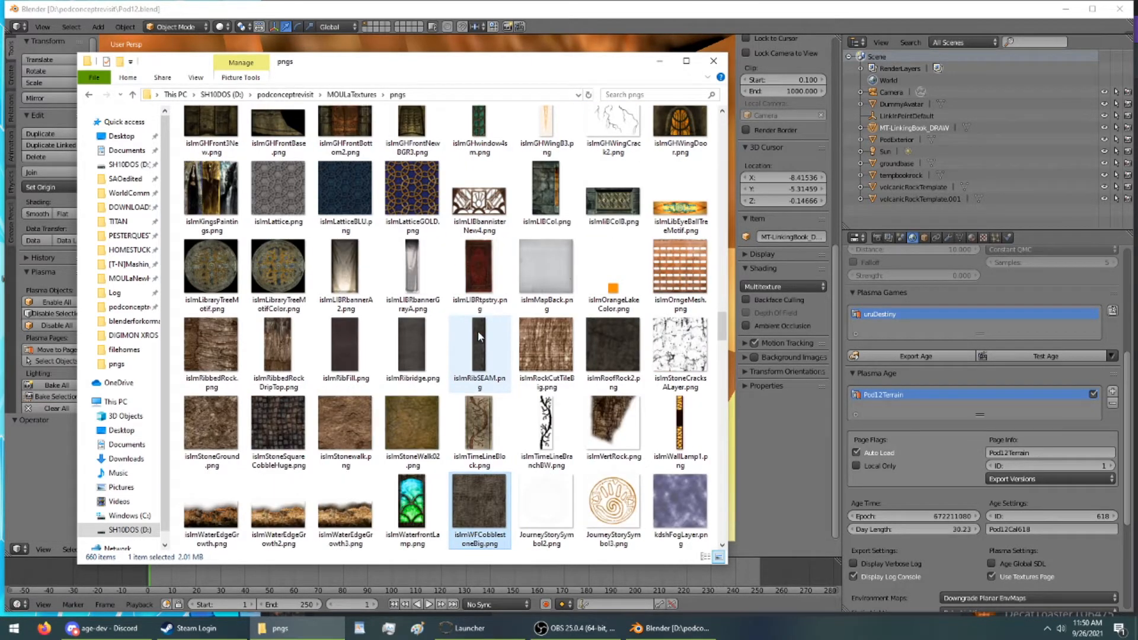
Step: Open islmRockCutTileBig.png and examine the following rock and stone ground textures up to islmStoneWalk02.png
key(Up)
key(Up)
key(Right)
key(Return)
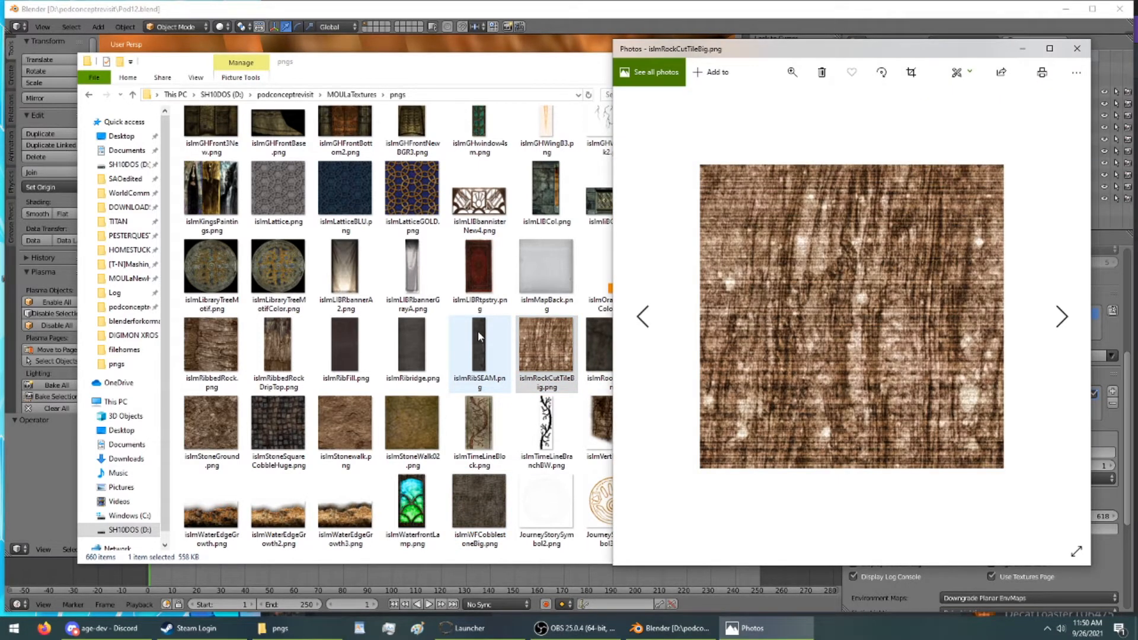
key(Right)
key(Right)
key(Right)
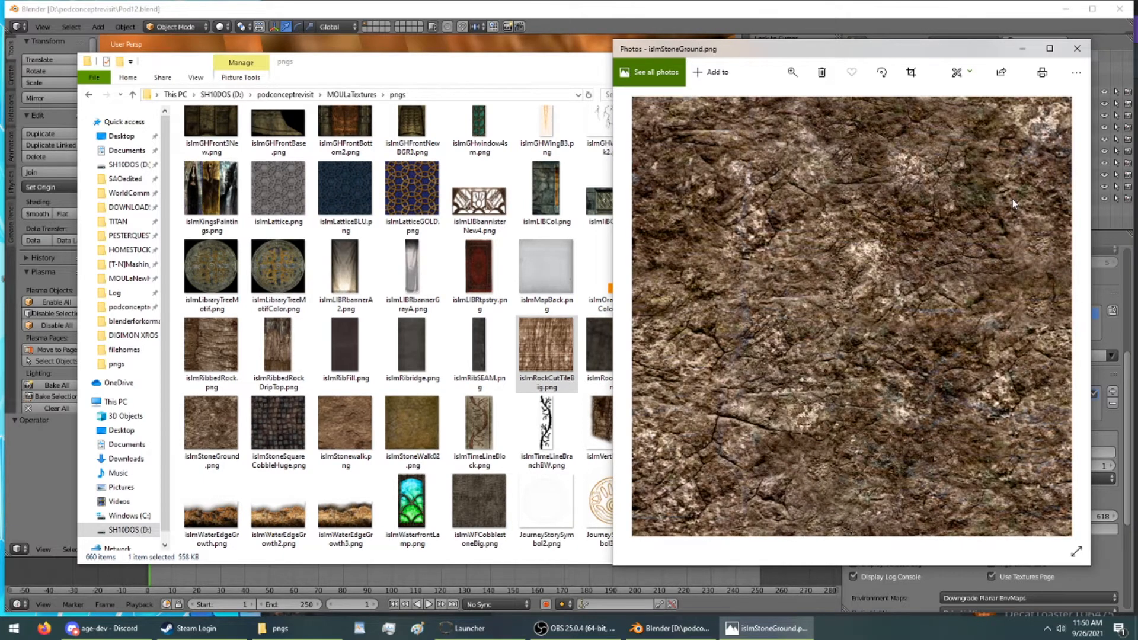
key(Right)
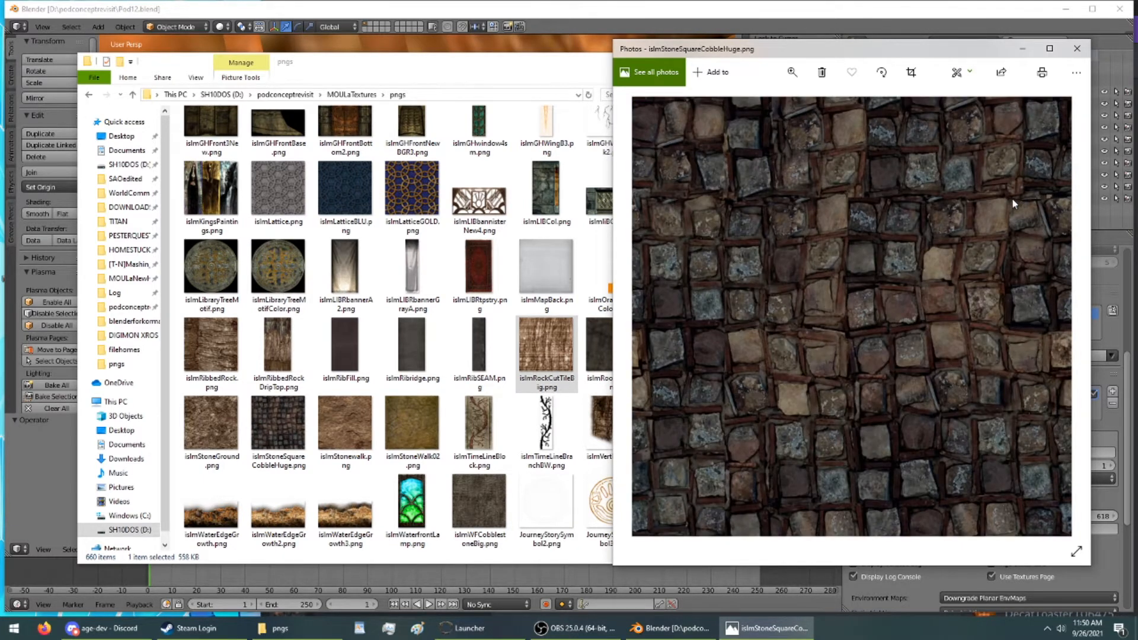
key(Right)
key(Right)
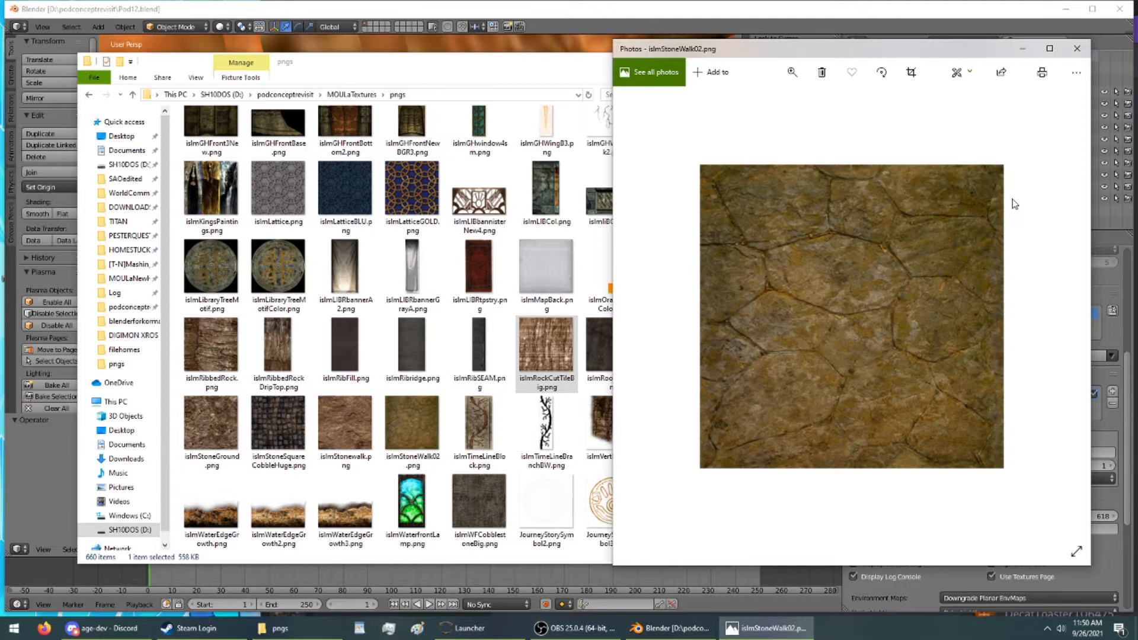
Step: Compare the two islm stone walk textures and continue through the islm images to islmWallLamp1.png
key(Left)
key(Right)
key(Right)
key(Right)
key(Right)
key(Right)
key(Right)
key(Right)
key(Right)
key(Right)
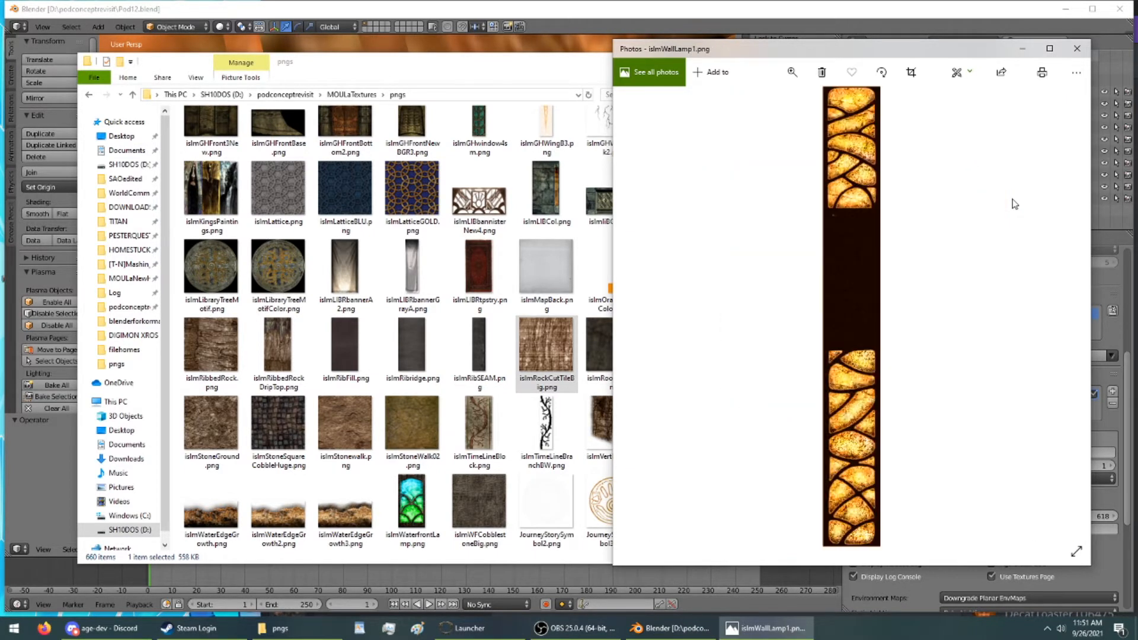
Step: Look through the water edge growth, cobblestone, journey symbol and kdsh textures up to kdshMetal.png, then close the image viewer
key(Right)
key(Right)
key(Left)
key(Right)
key(Right)
key(Right)
key(Right)
key(Right)
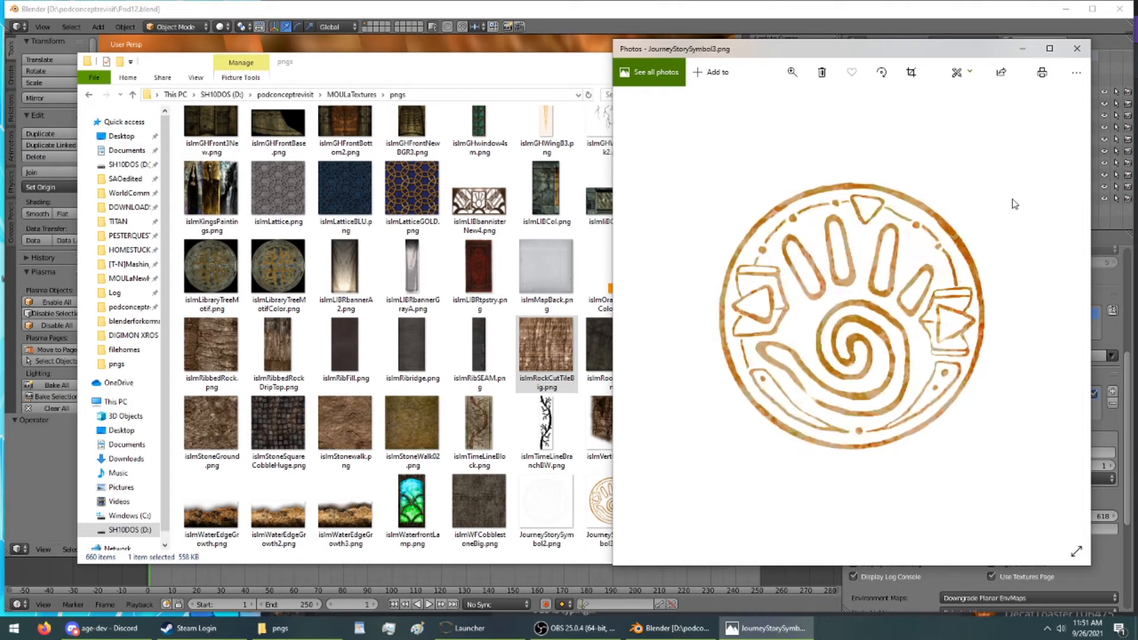
key(Right)
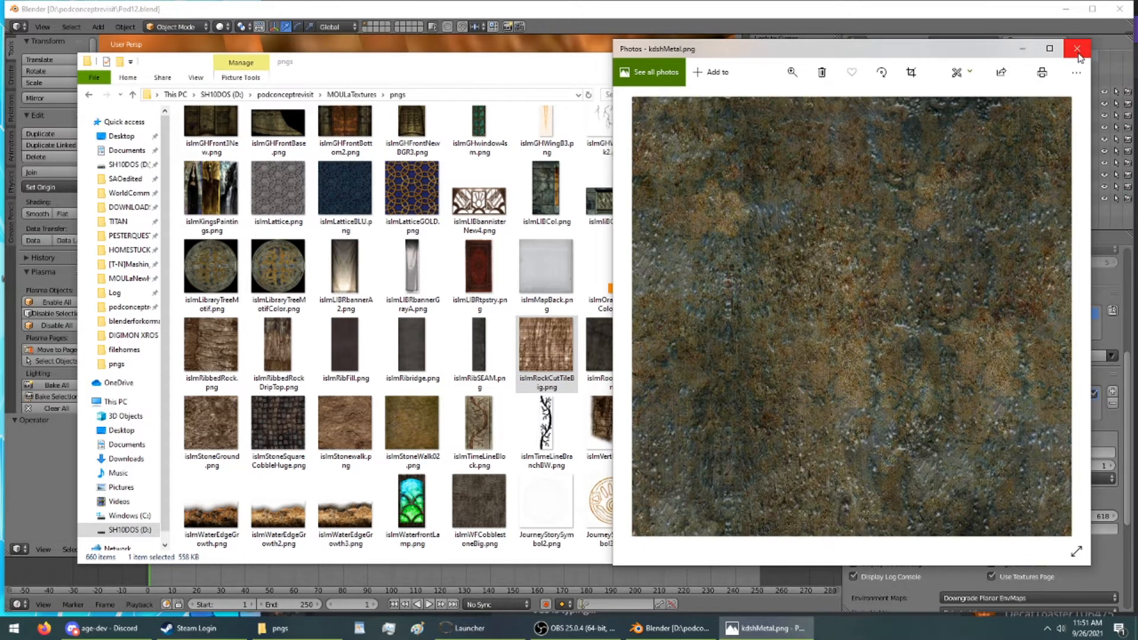
click(1078, 52)
Step: Browse the remaining texture thumbnails in the pngs folder from the kdsh images down to tldnBookResidue.png
key(Down)
key(Down)
key(Down)
key(Down)
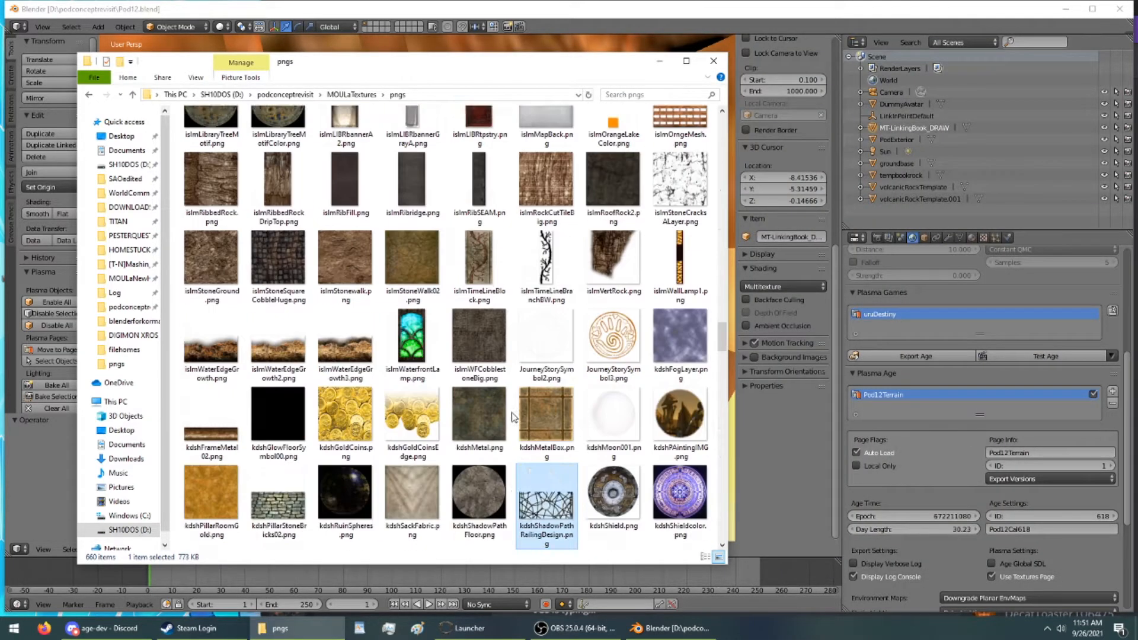
key(Down)
key(Down)
key(Down)
key(Down)
key(Down)
key(Down)
key(Down)
key(Down)
key(Down)
key(Down)
key(Down)
key(Down)
key(Down)
key(Down)
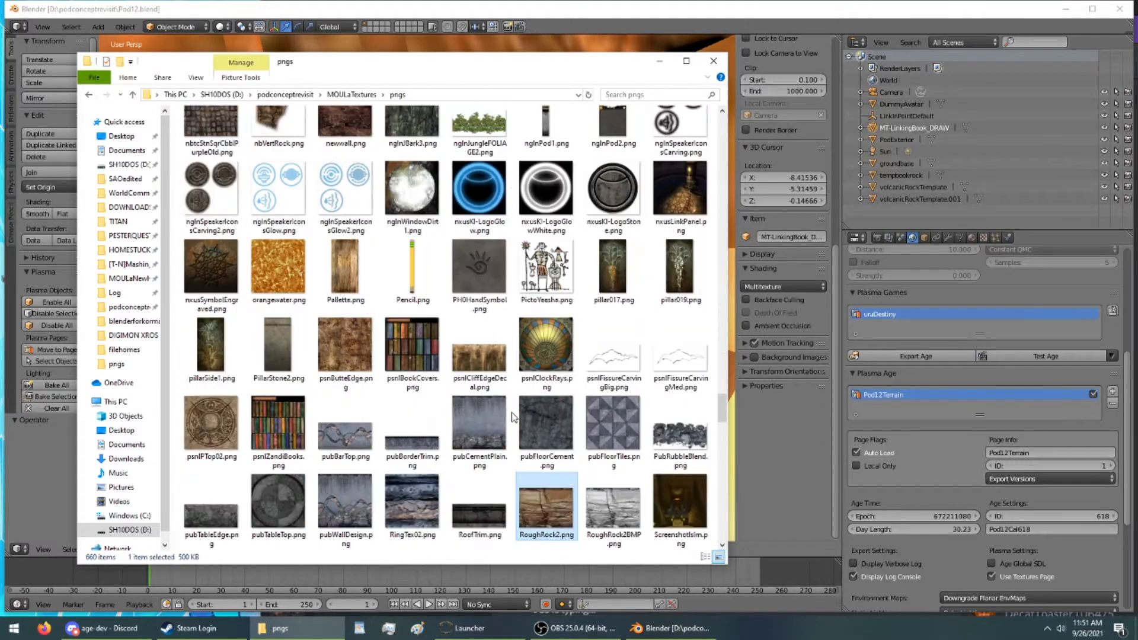
key(Down)
key(Down)
key(Down)
key(Down)
key(Down)
key(Down)
key(Down)
key(Down)
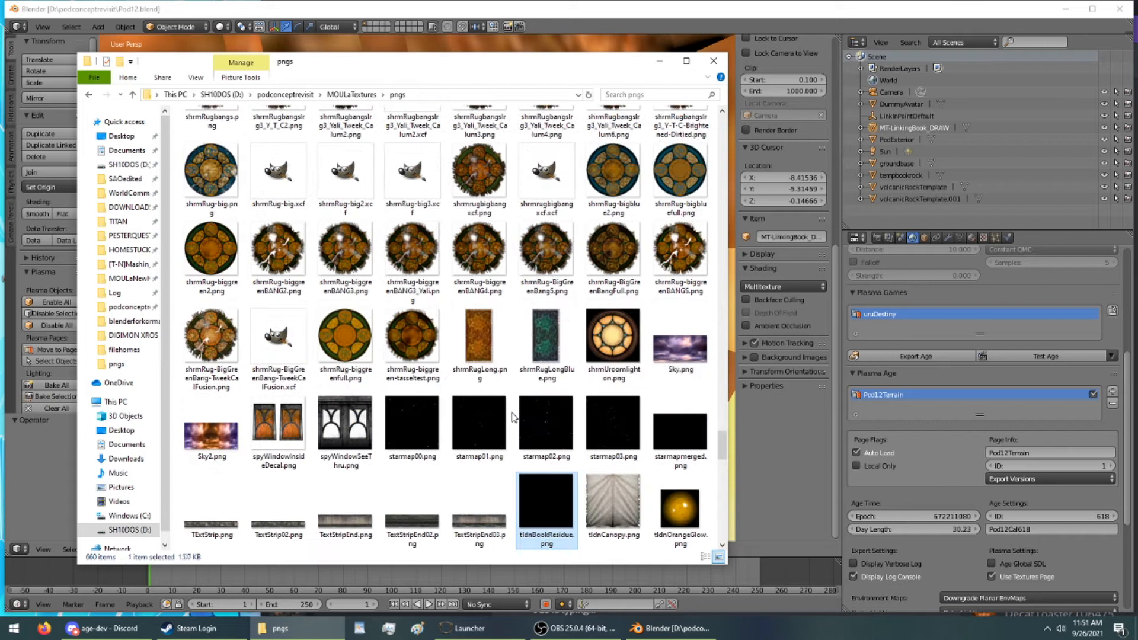
Step: Return to the podconceptrevisit folder and open the TMP_Textures folder inside payiferenfiles
key(BackSpace)
key(BackSpace)
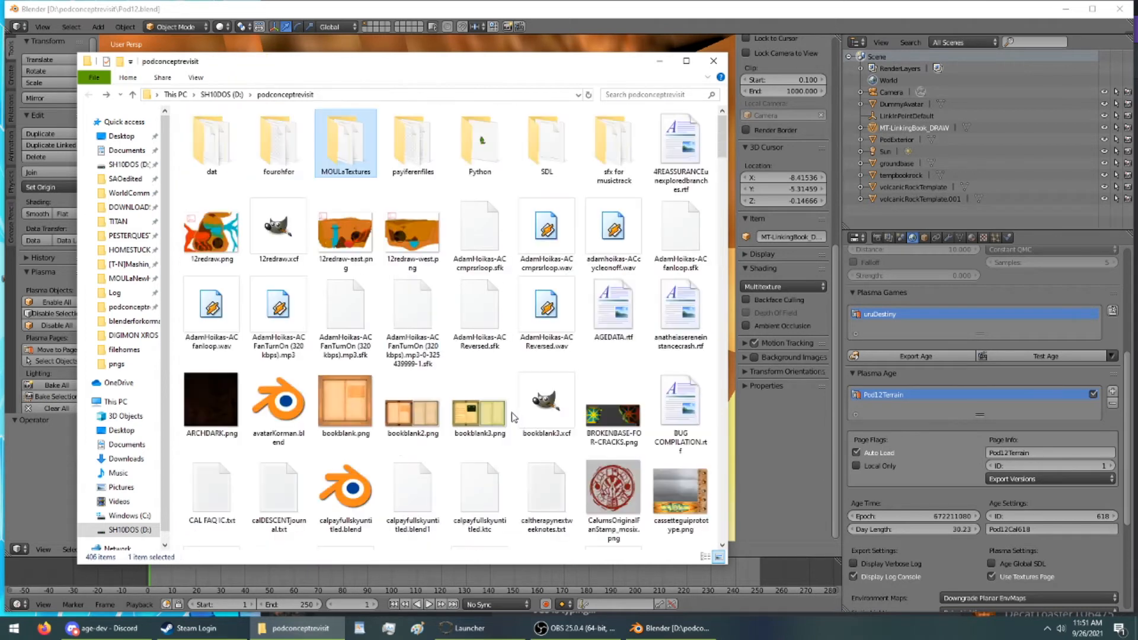
key(Right)
key(Return)
key(Up)
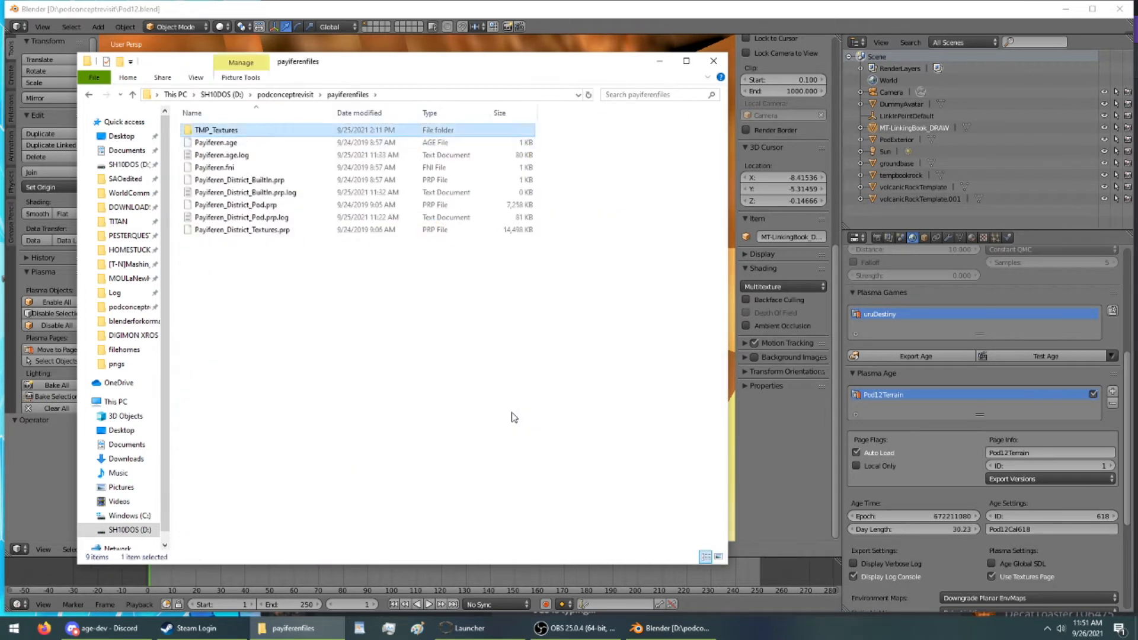
key(Return)
Step: Find payisandribtile3_0_0.png among the Payiferen textures, view it in the image viewer and close it
key(Down)
key(Down)
key(Down)
key(Down)
key(Down)
key(Down)
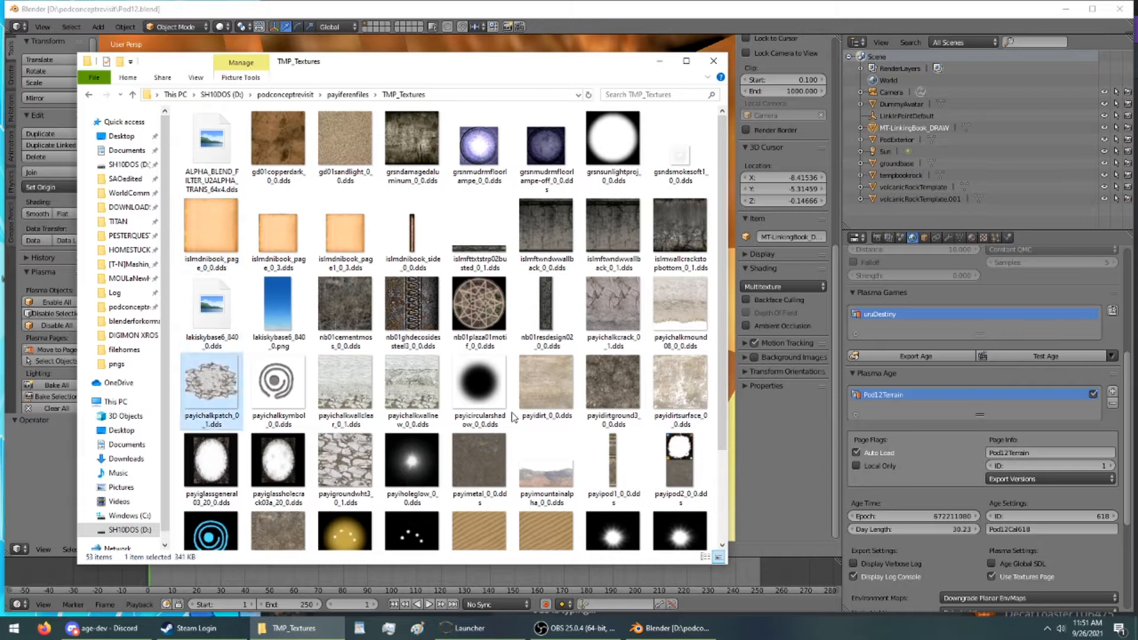
key(Right)
key(Right)
key(Up)
key(Right)
key(Right)
key(Right)
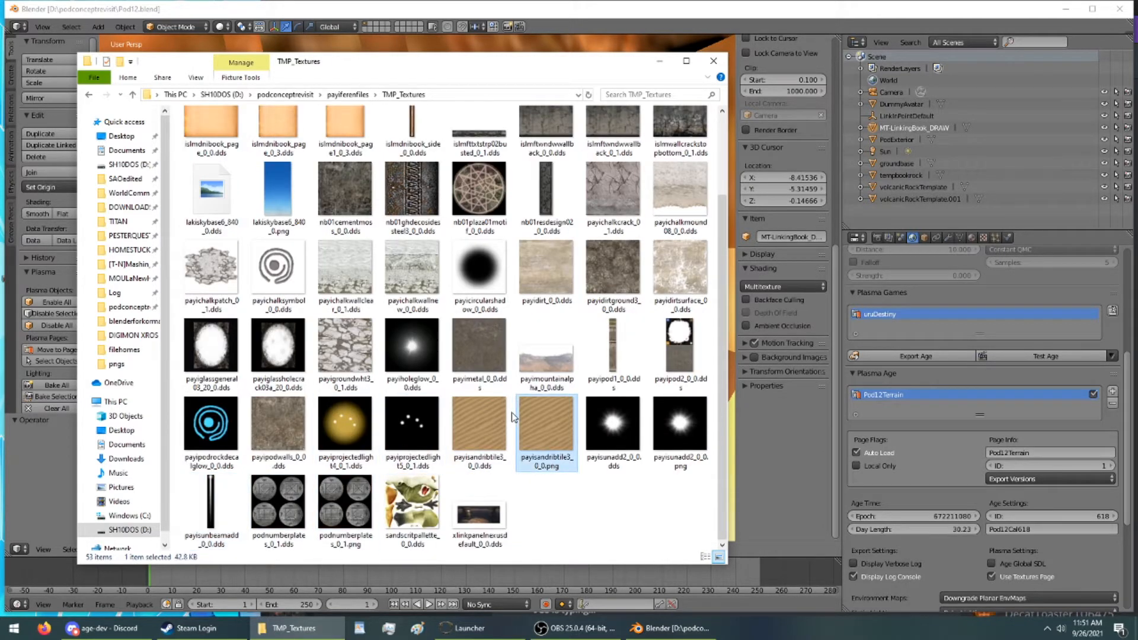
key(Return)
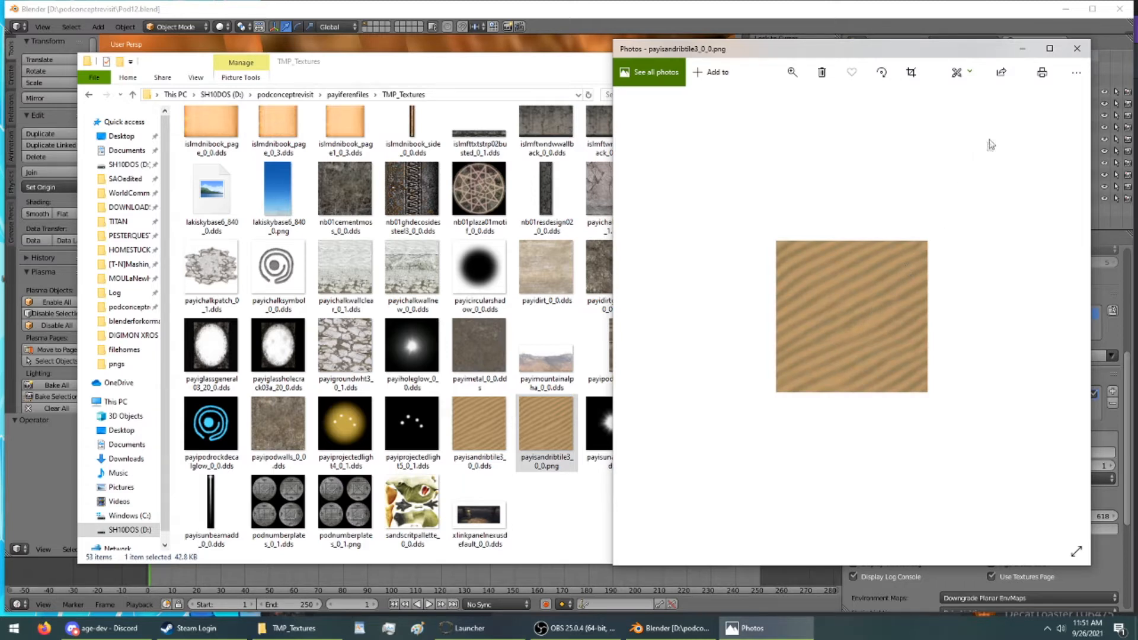
click(1077, 48)
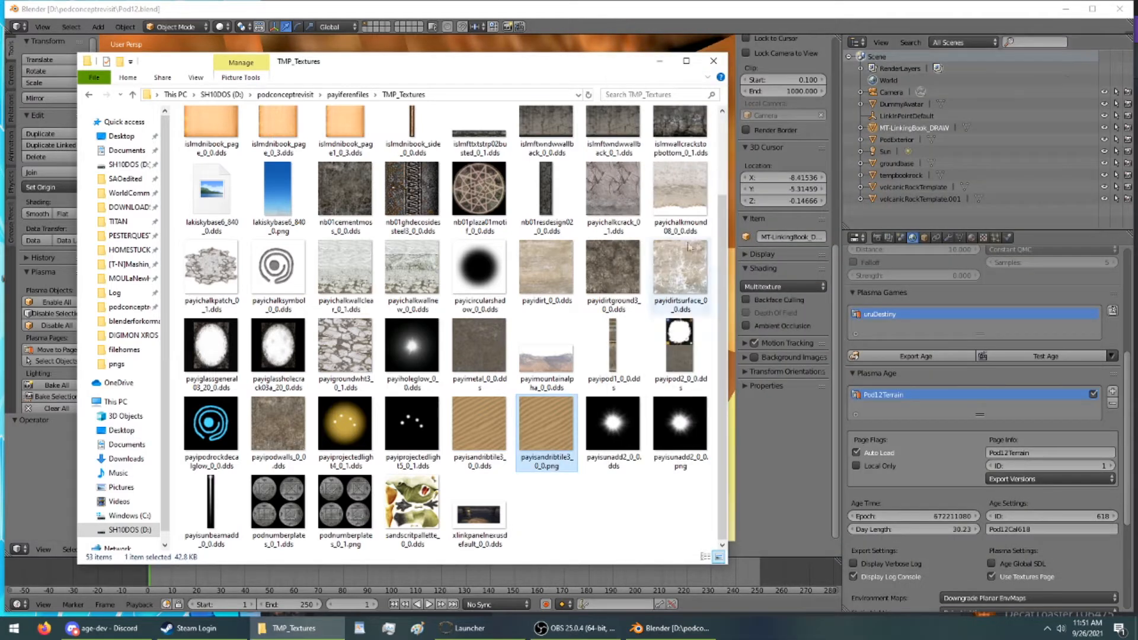
Step: View the sky texture lakiskybase6_840_0.png in the image viewer and close it
scroll(572, 270, up, 2)
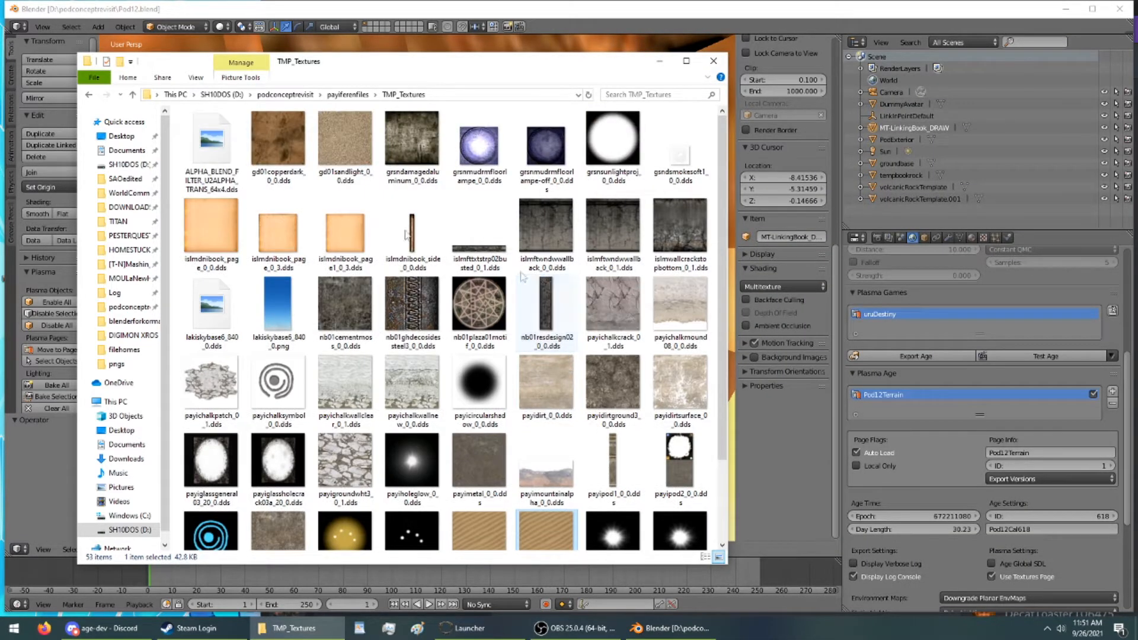
scroll(331, 215, down, 2)
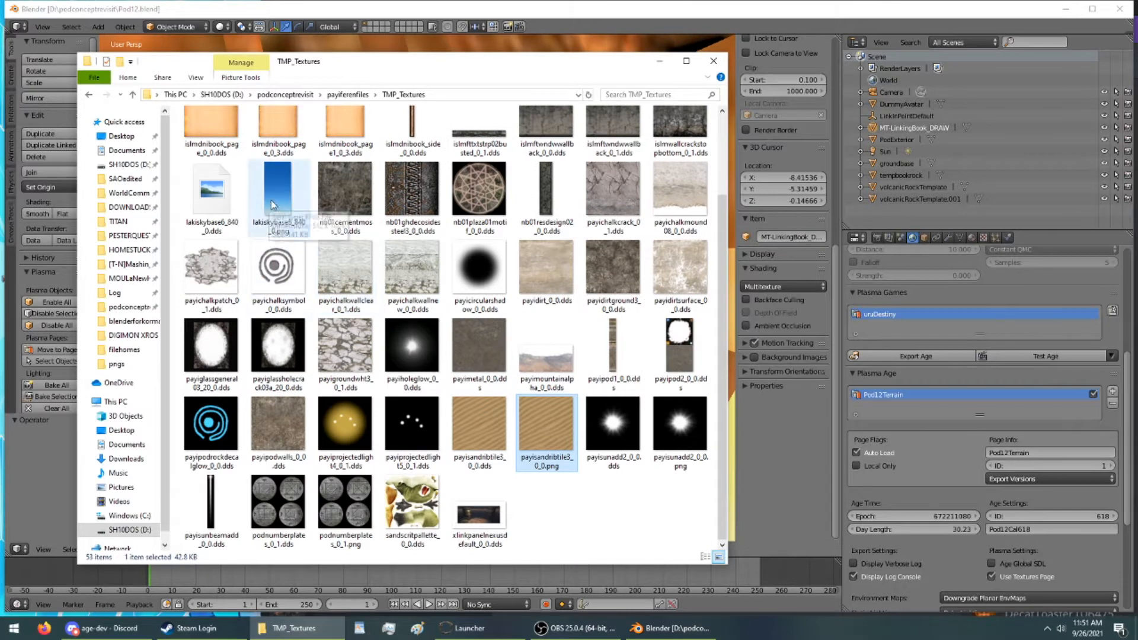
double_click(273, 222)
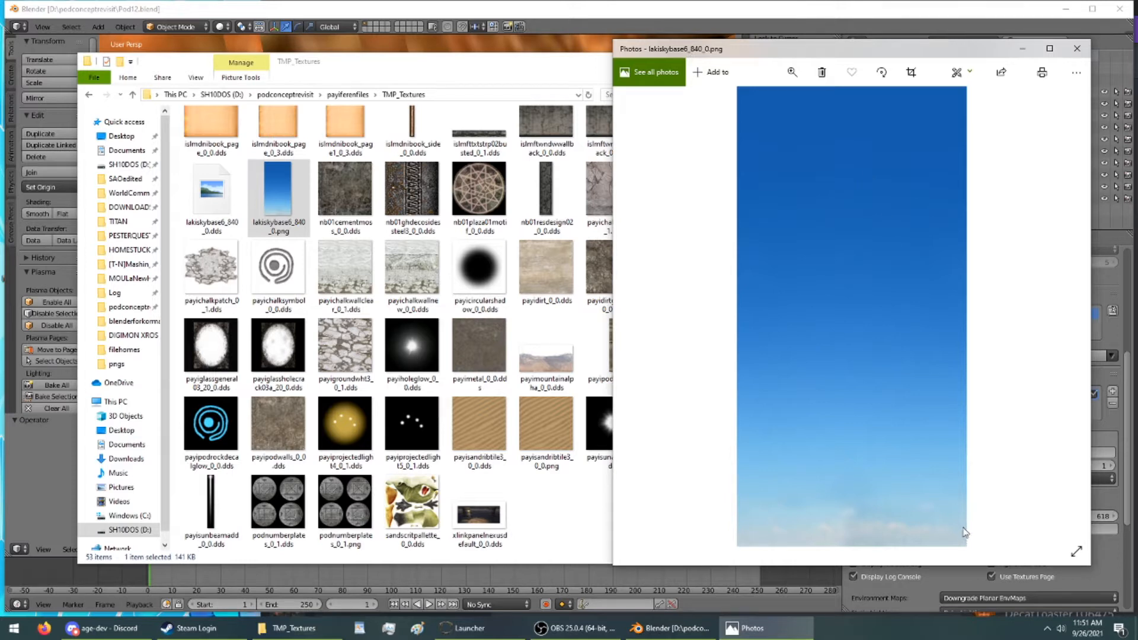
click(1077, 48)
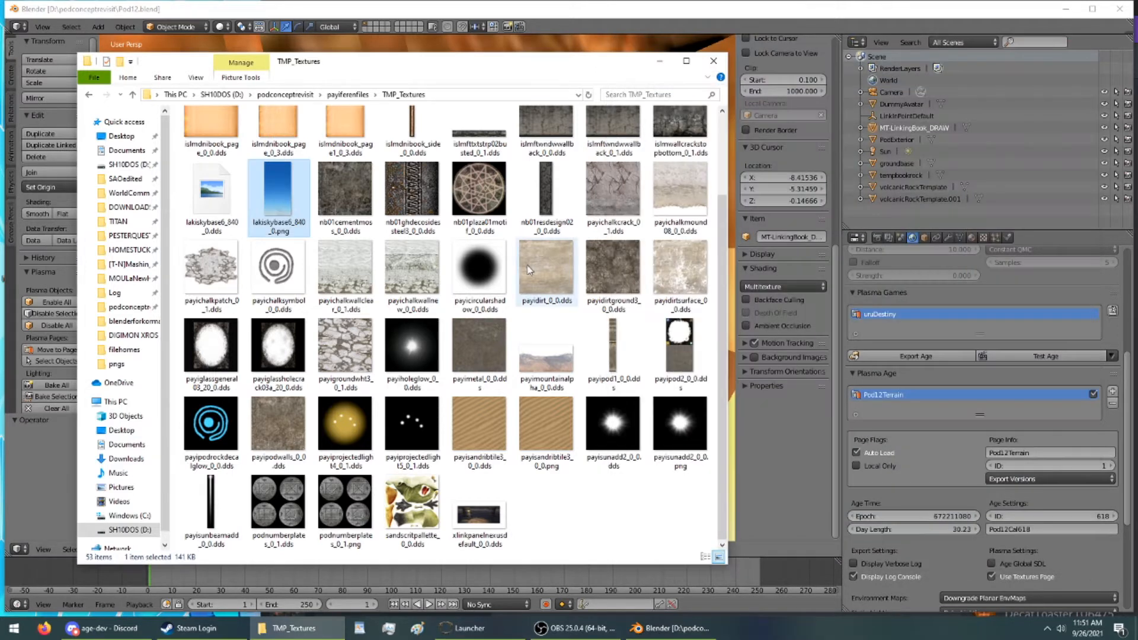
Step: View podnumberplates_0_1.png from the TMP_Textures folder in the image viewer and close it
scroll(589, 287, up, 2)
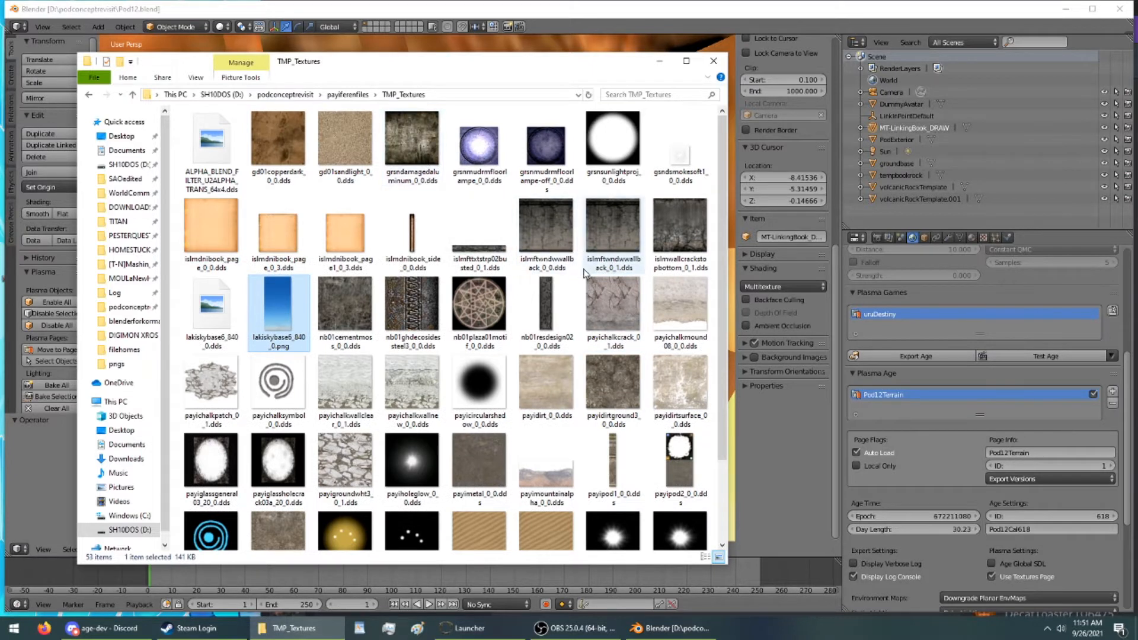
scroll(585, 272, down, 2)
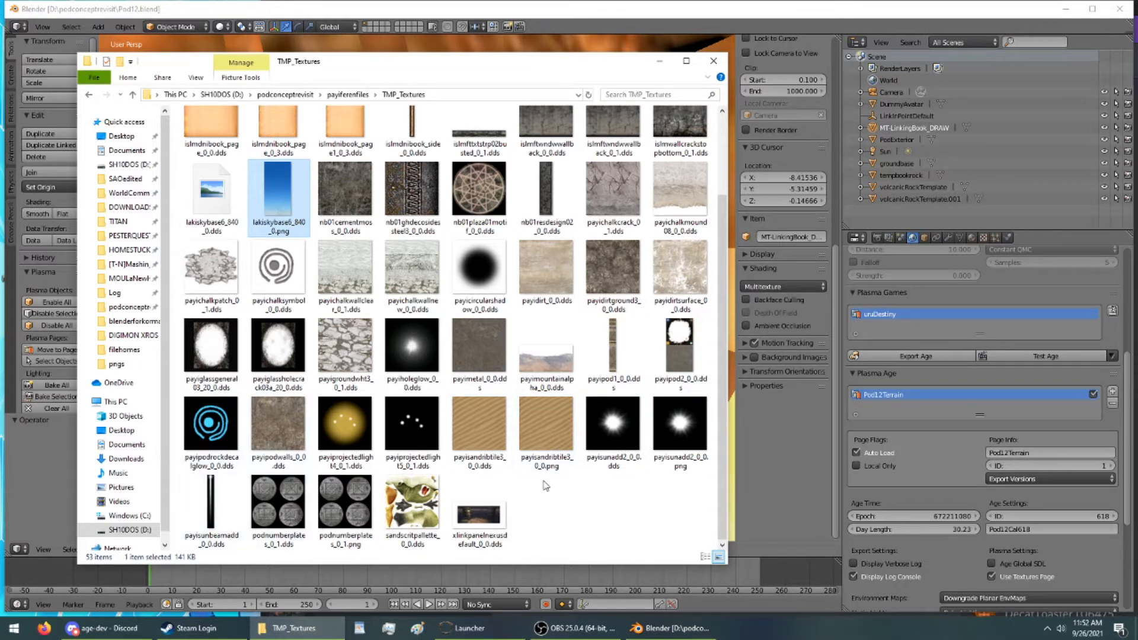
double_click(345, 504)
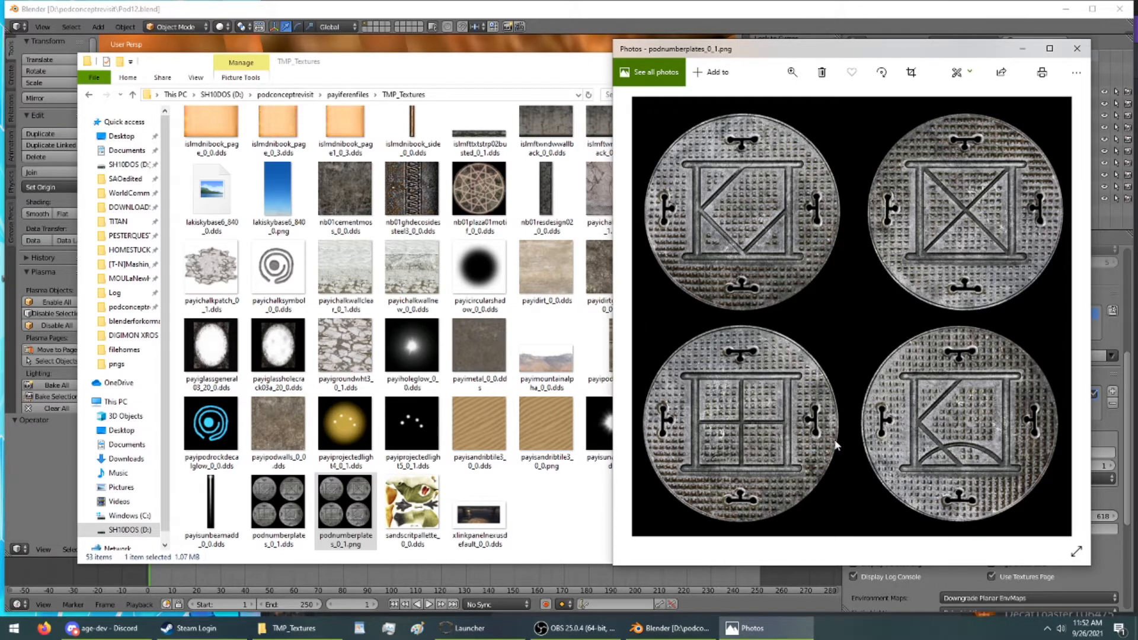
click(1077, 49)
scroll(473, 386, up, 2)
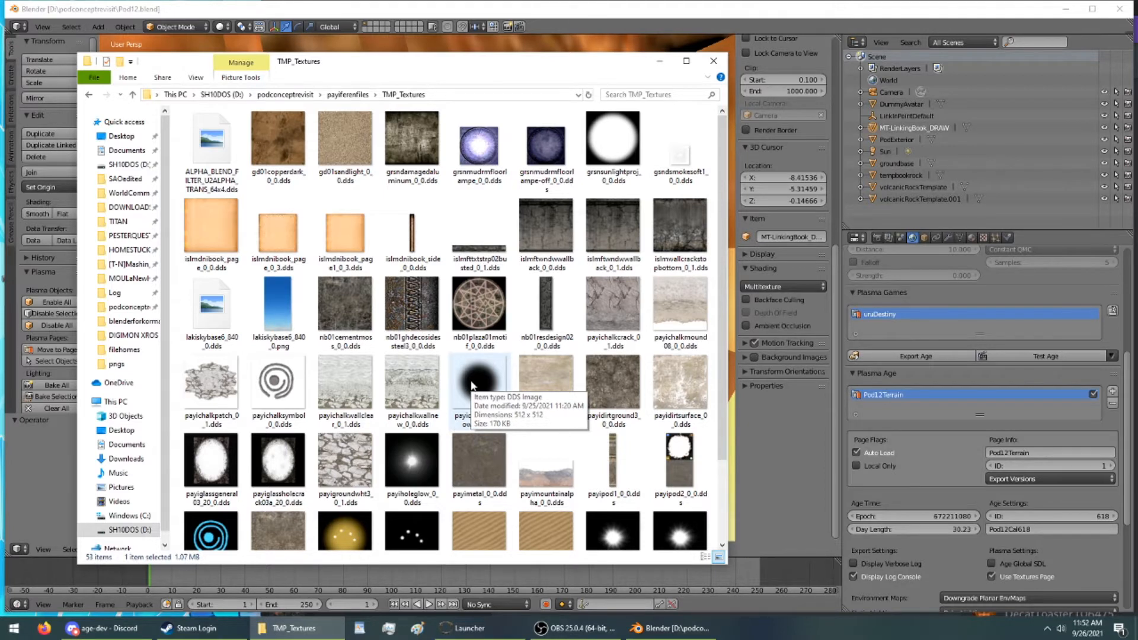
Step: Return to the podconceptrevisit folder and look through all of its project files and custom textures
key(BackSpace)
key(BackSpace)
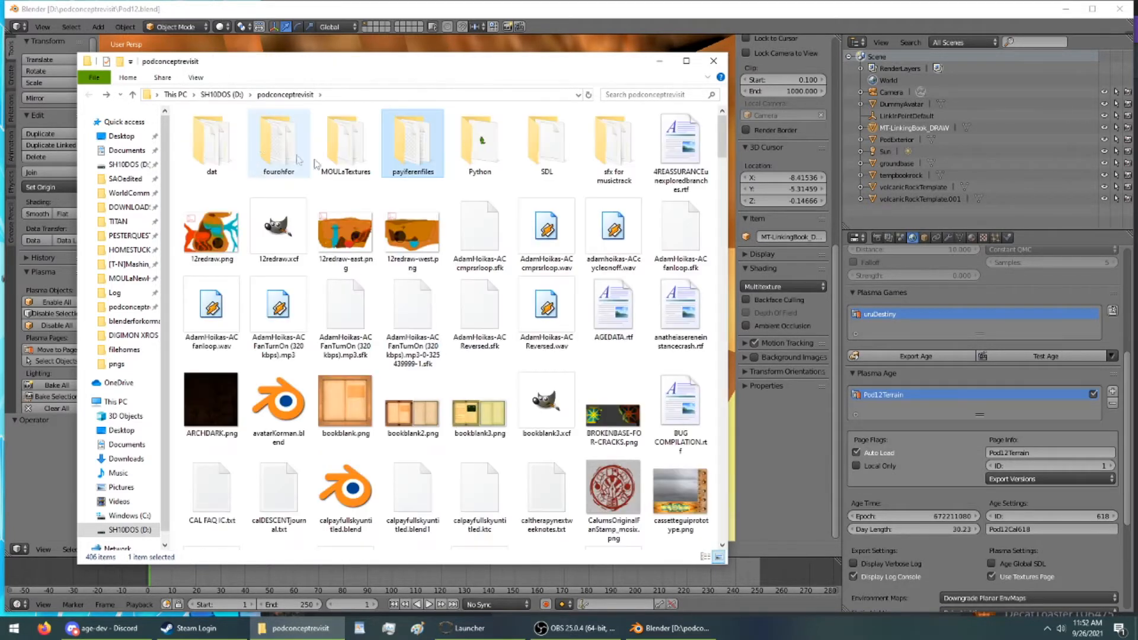
scroll(389, 239, down, 5)
scroll(389, 239, down, 8)
scroll(390, 239, down, 5)
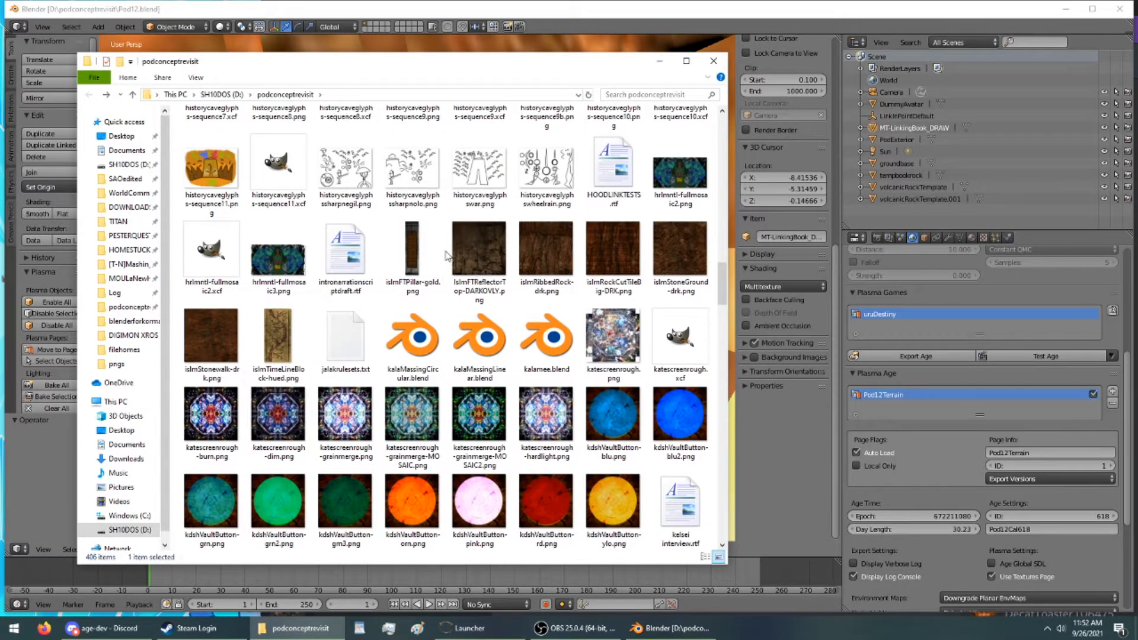
scroll(446, 255, down, 6)
scroll(446, 255, down, 15)
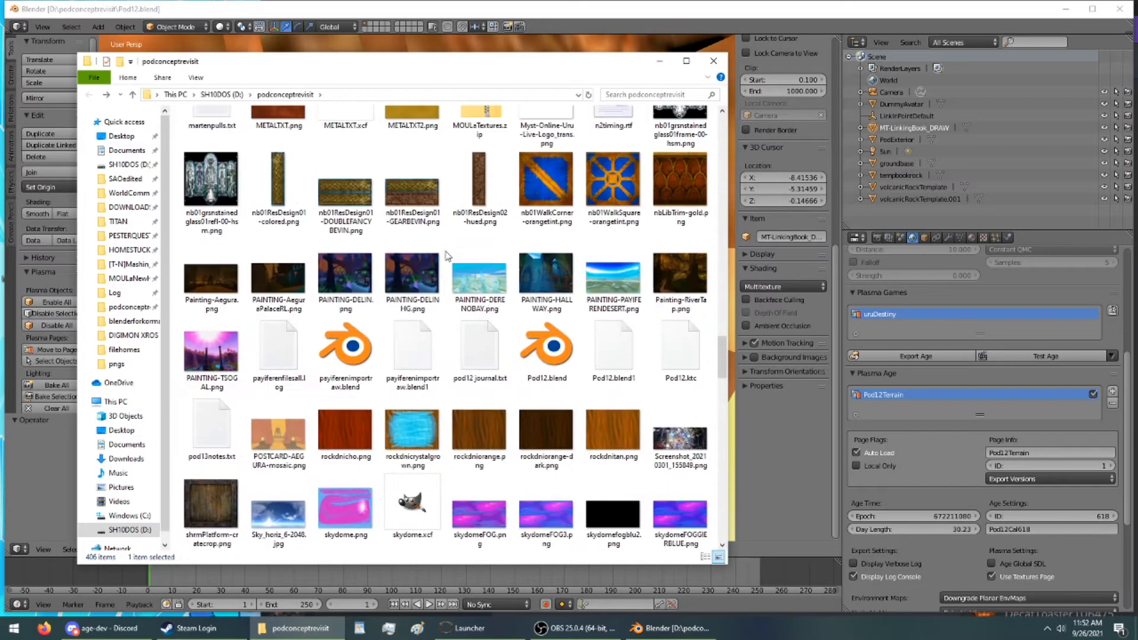
scroll(446, 255, down, 15)
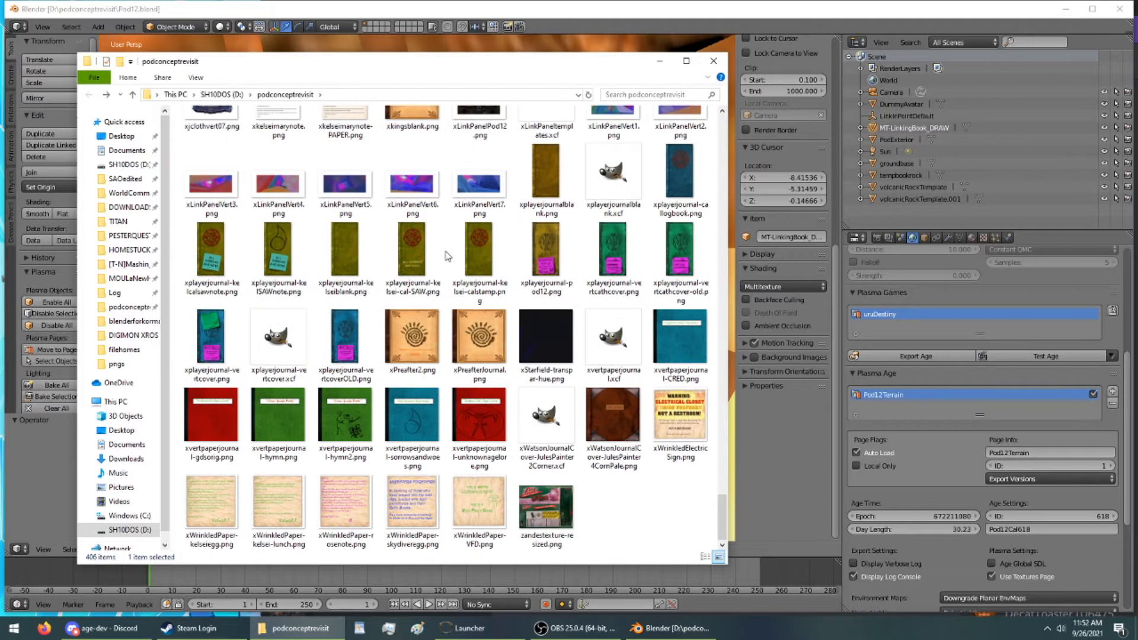
scroll(446, 255, up, 20)
scroll(448, 256, up, 5)
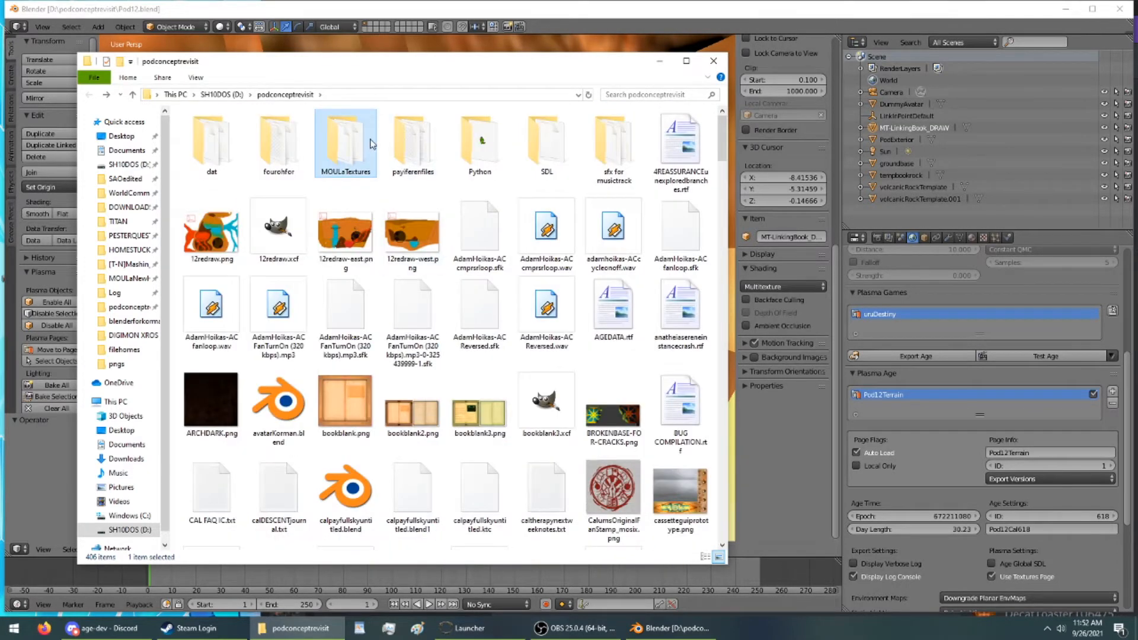
Step: Open the pngs folder in MOULaTextures and view the clft desert ground textures, ending on clftDesertFloor04.png
double_click(372, 145)
double_click(211, 143)
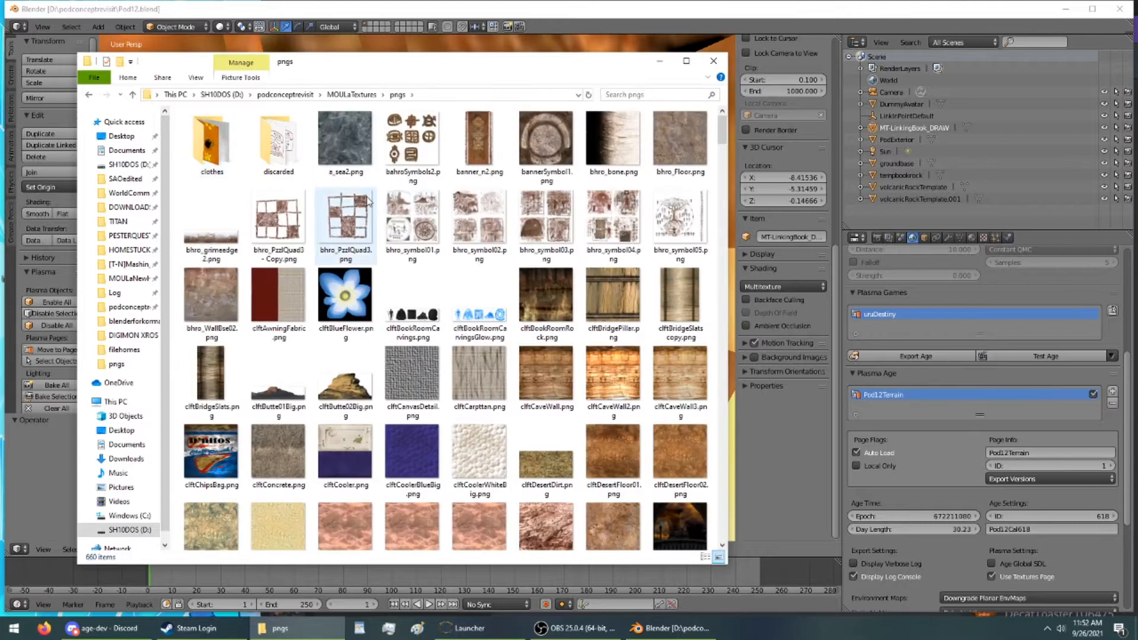
scroll(415, 255, down, 3)
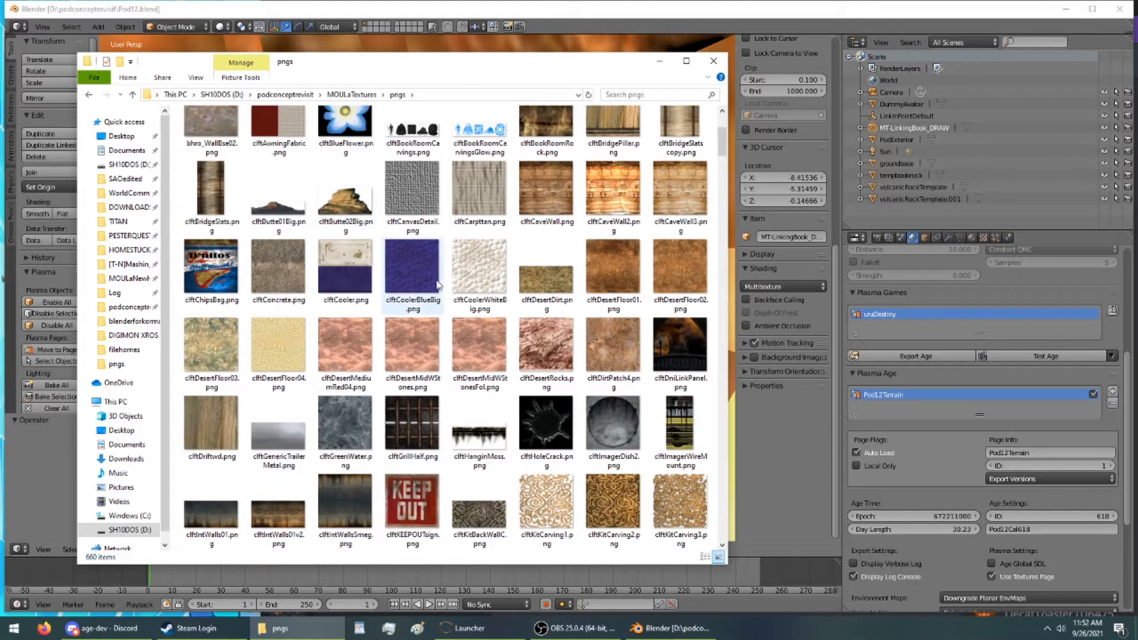
double_click(330, 350)
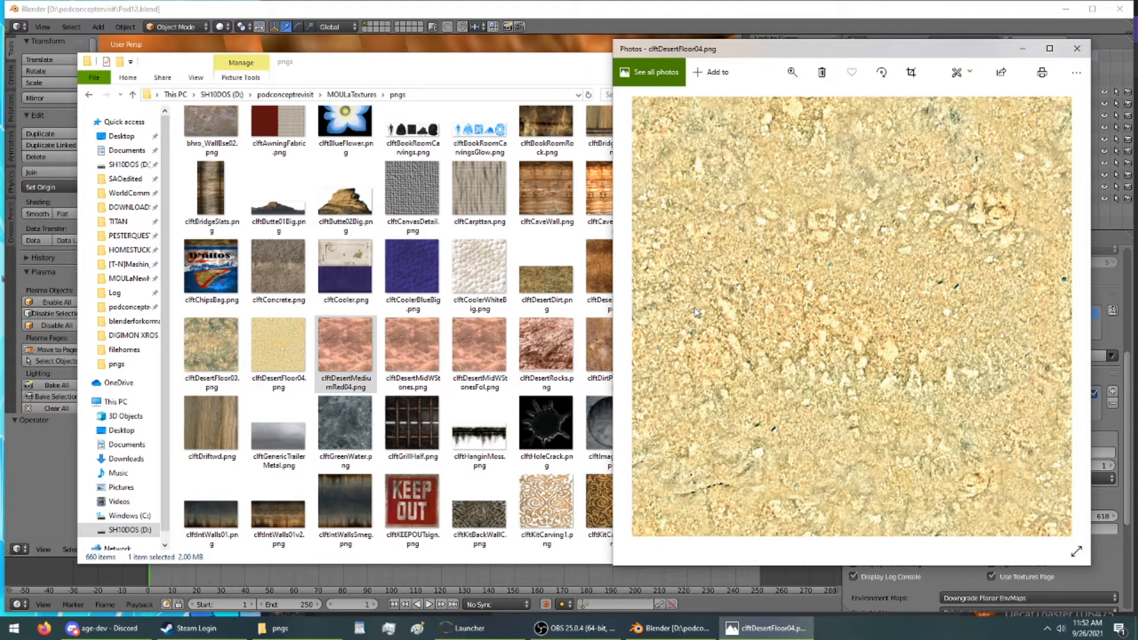
Step: Switch to Blender, select the groundbase object and isolate it in local view
click(683, 29)
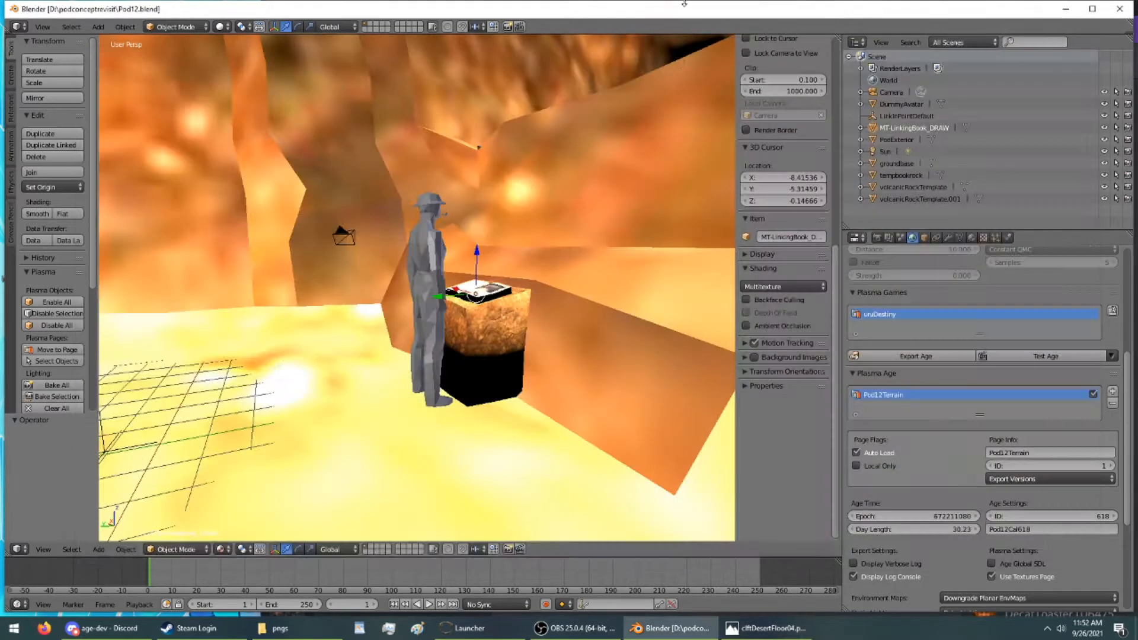
middle_drag(598, 182, 614, 274)
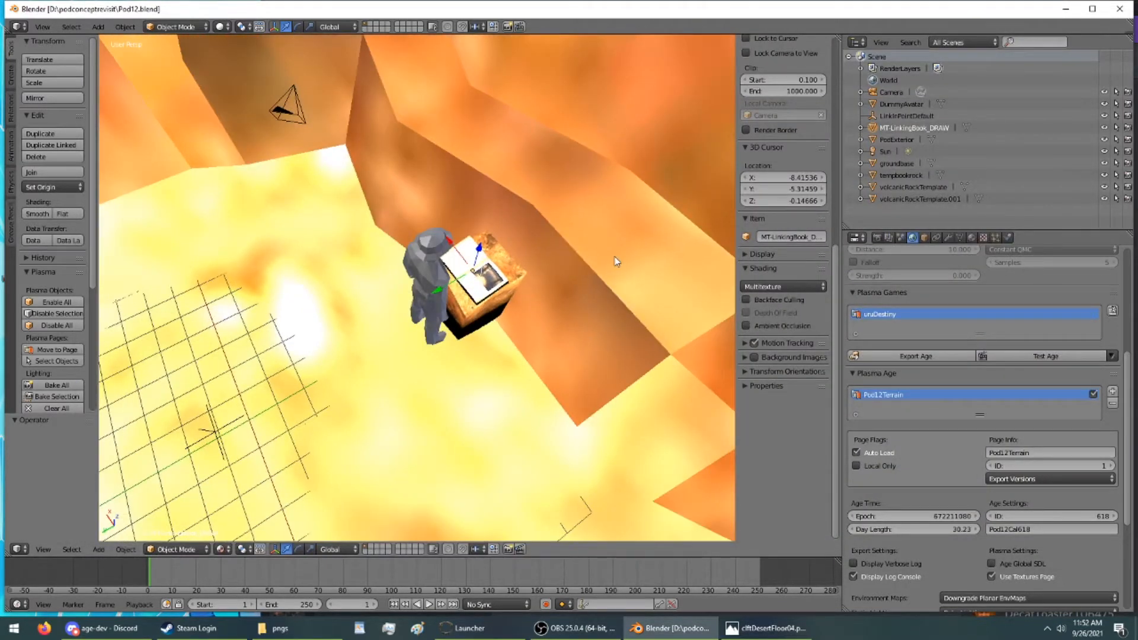
click(617, 261)
right_click(613, 256)
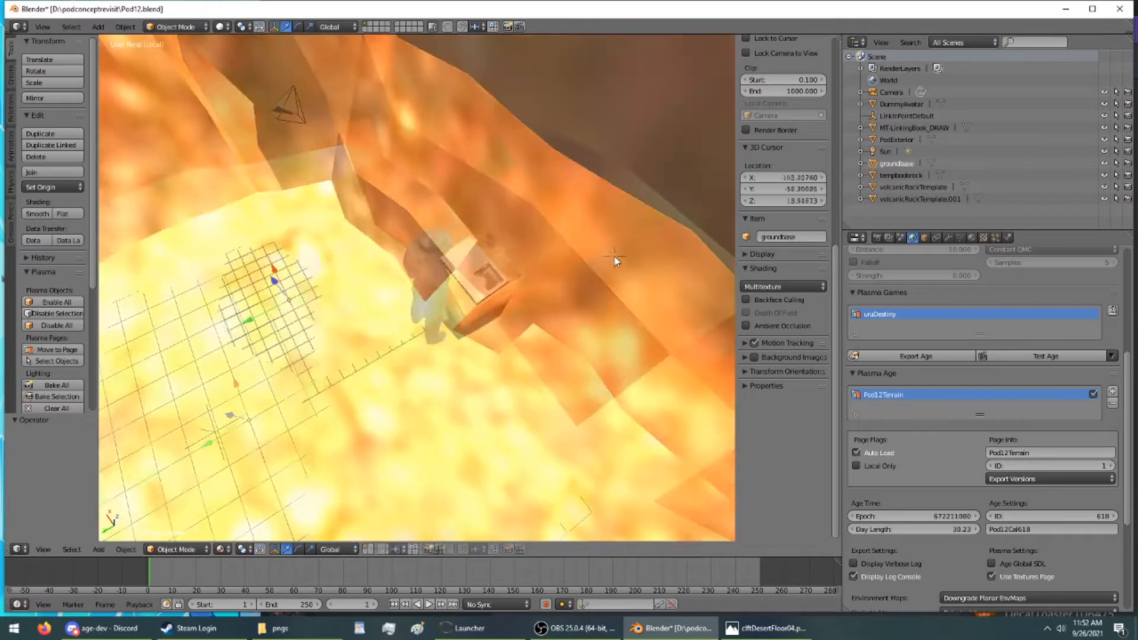
key(KP_Divide)
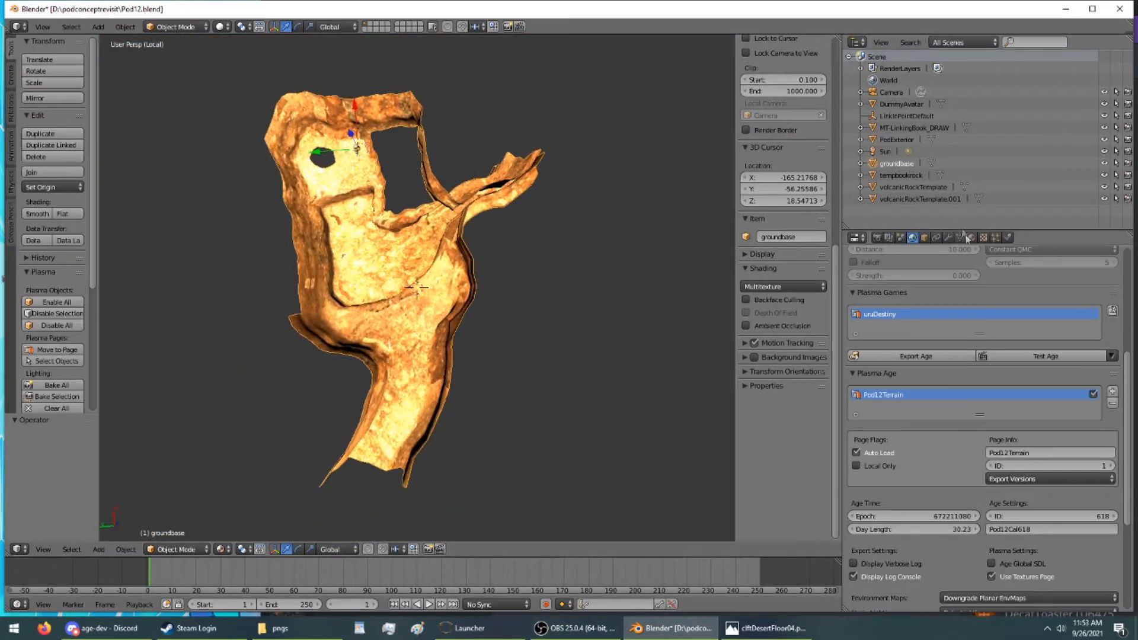
Step: Add a second material slot to groundbase with a new material named PONDFLOOR
click(972, 237)
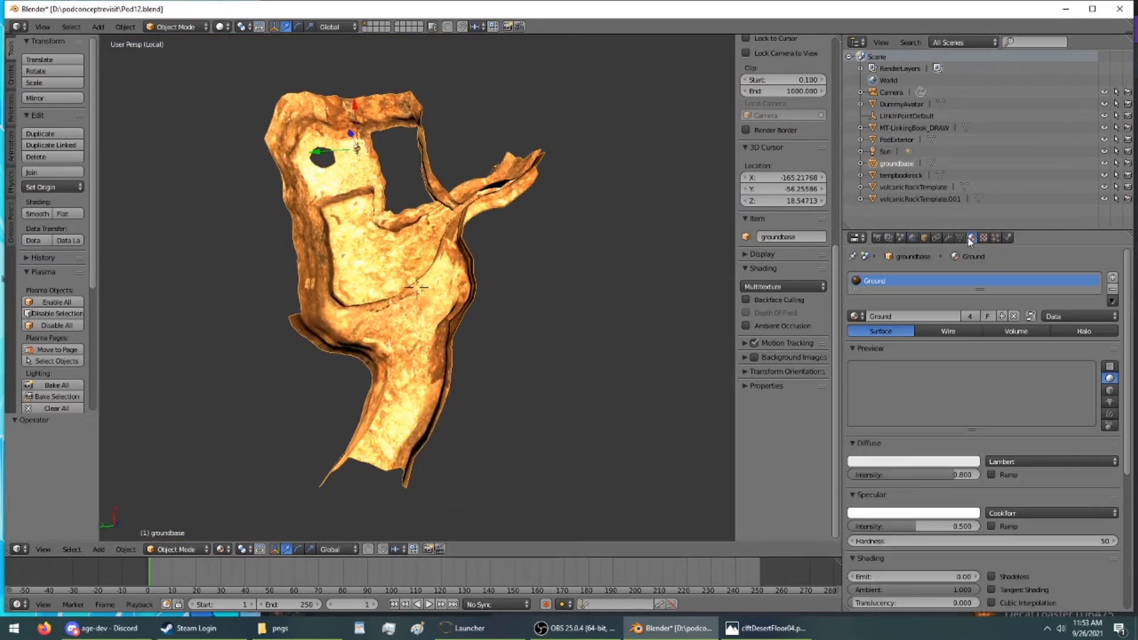
click(1112, 278)
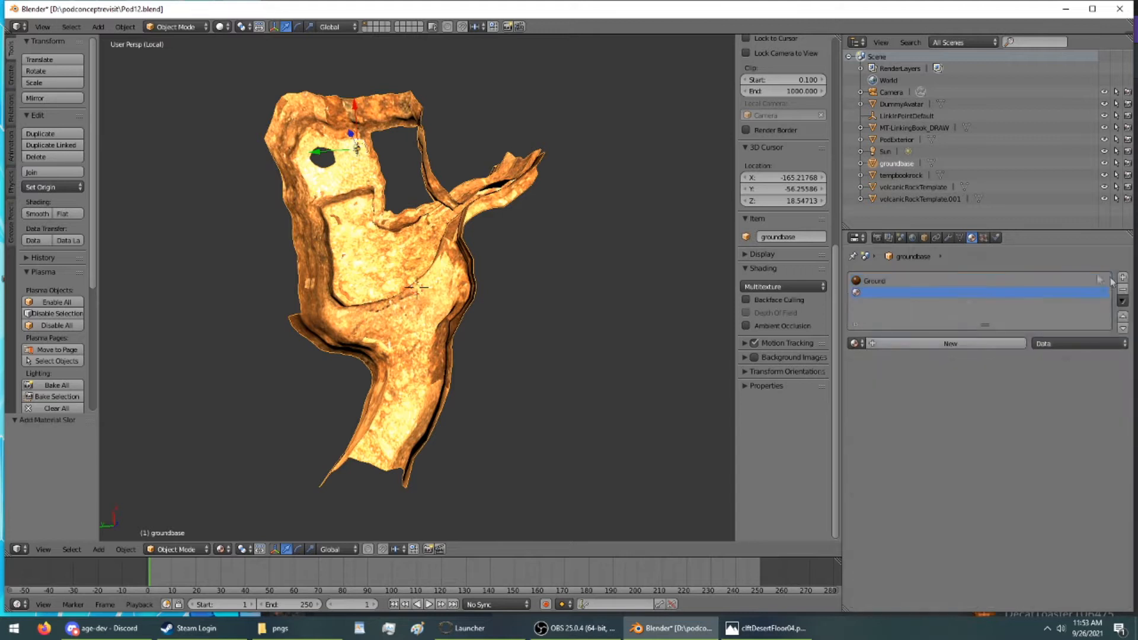
click(951, 342)
click(942, 344)
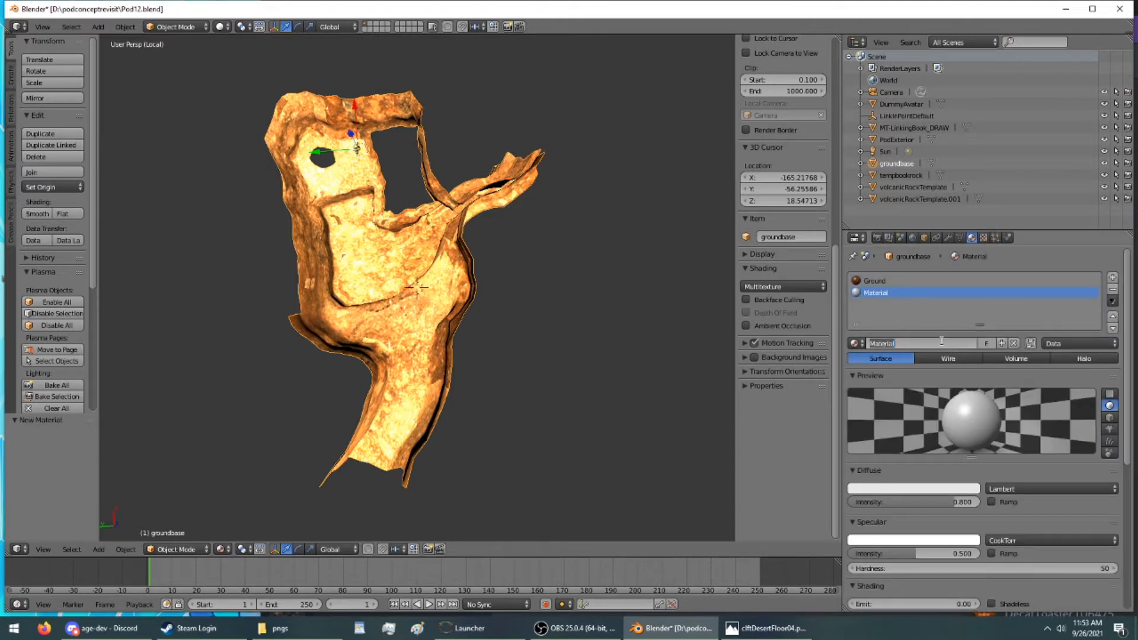
text(po)
key(Return)
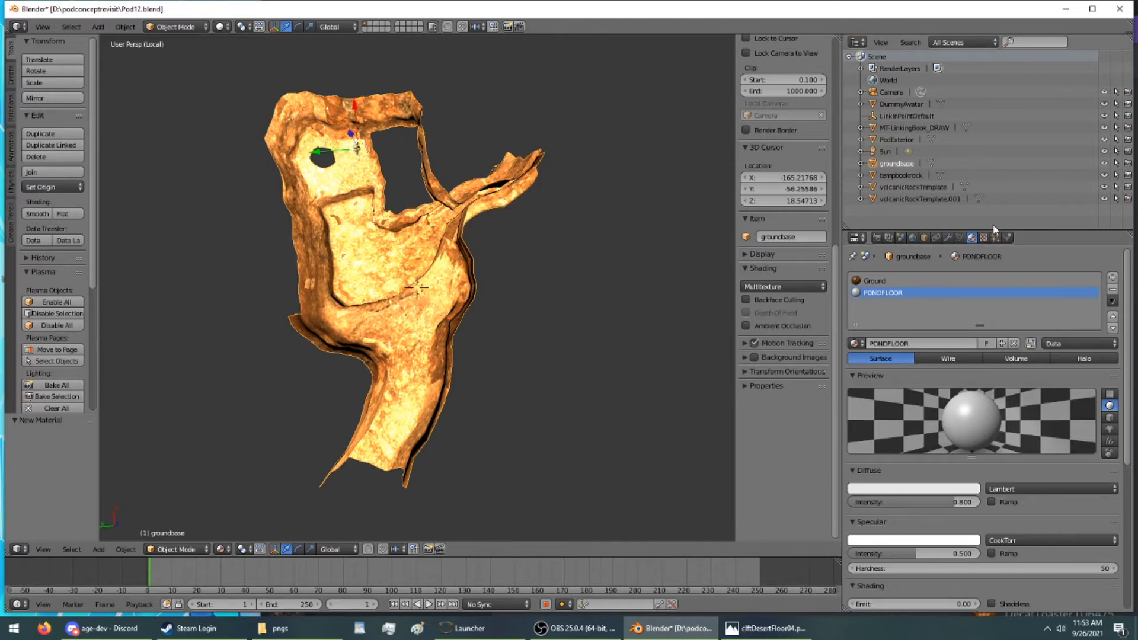
Step: Add a new image texture to the PONDFLOOR material, loading clftDesertFloor04.png from the MOULaTextures pngs folder
click(984, 237)
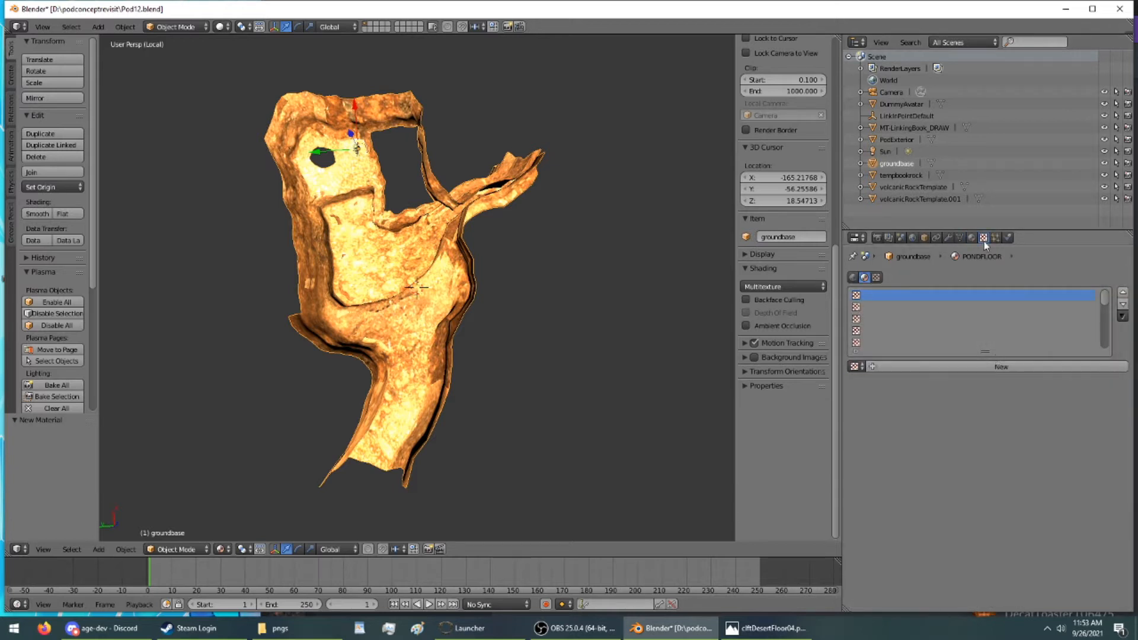
click(1001, 368)
click(1041, 560)
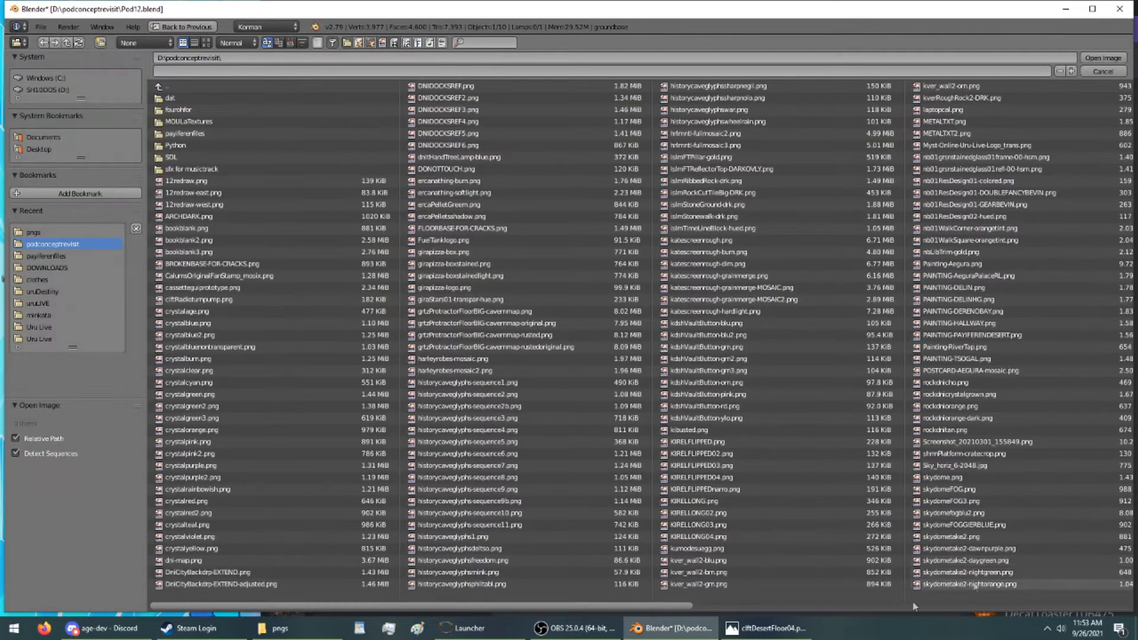
click(768, 630)
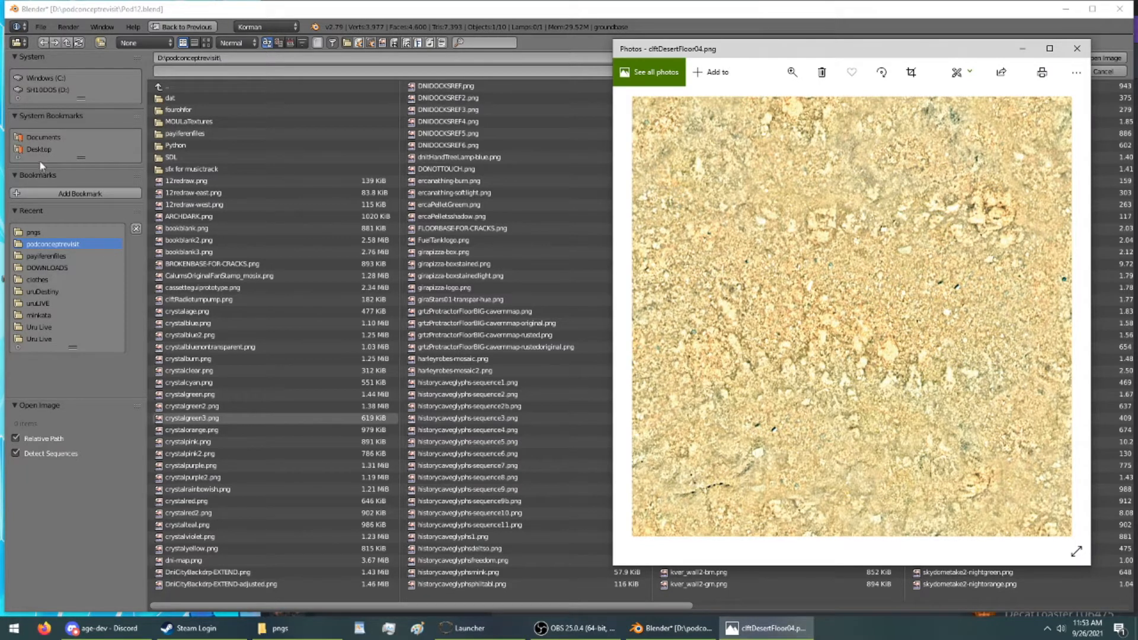
click(79, 157)
click(82, 229)
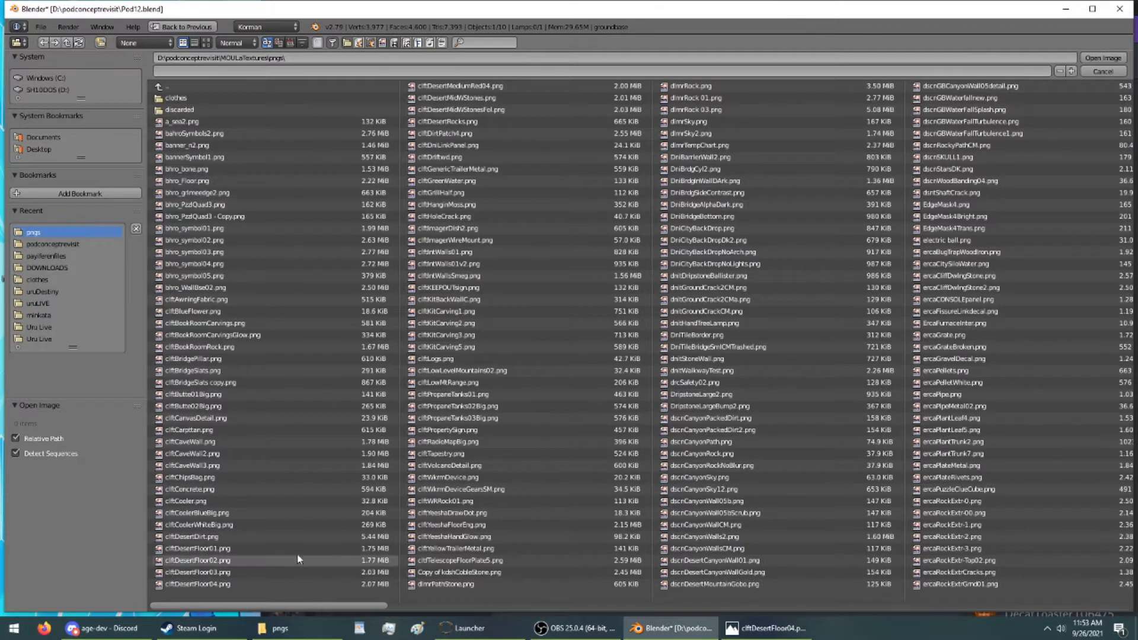
click(766, 627)
click(282, 585)
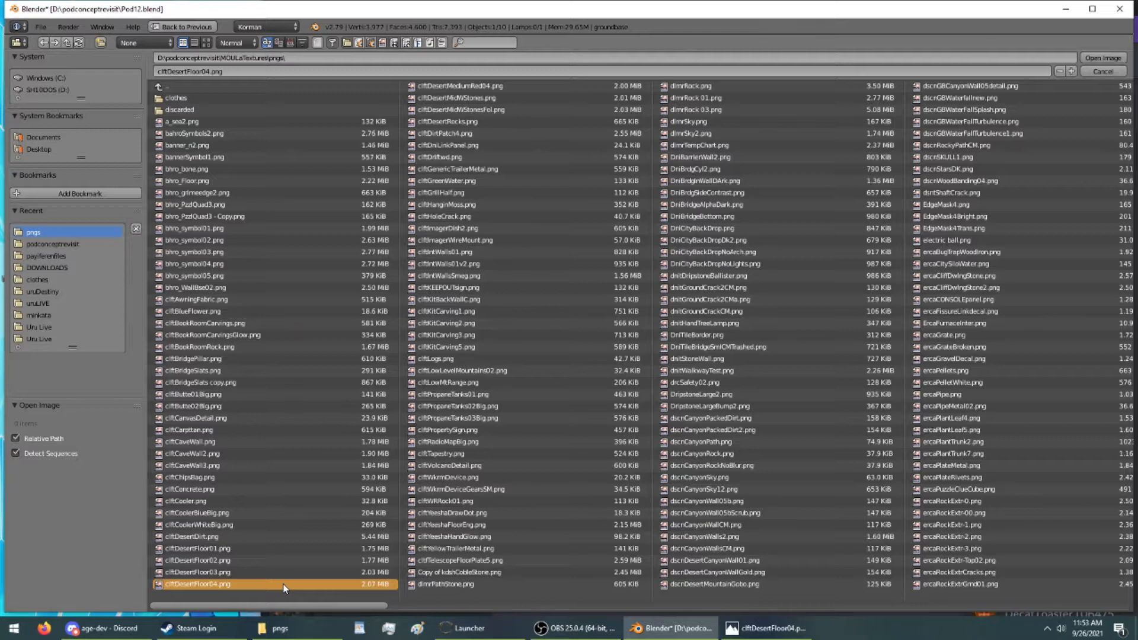
double_click(282, 584)
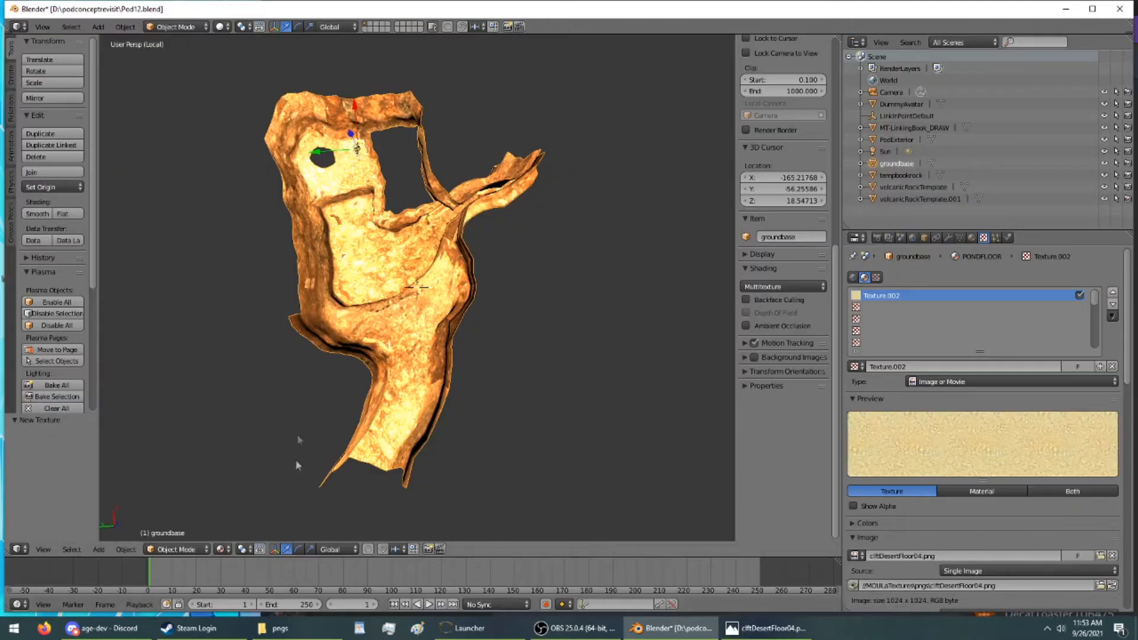
Step: Put groundbase into Edit Mode with face selection, focused on the sunken pond floor area
click(178, 26)
click(189, 52)
scroll(189, 53, up, 3)
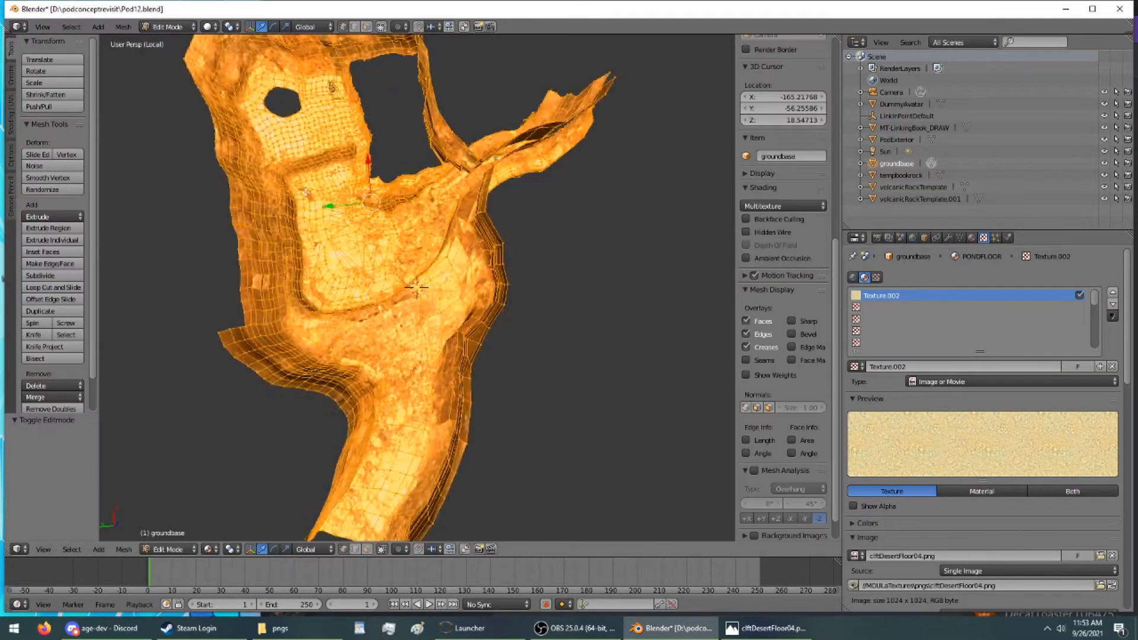
scroll(306, 192, up, 3)
shift+middle_drag(306, 198, 474, 307)
scroll(475, 307, up, 4)
middle_drag(728, 463, 496, 457)
right_click(466, 352)
middle_drag(488, 450, 492, 443)
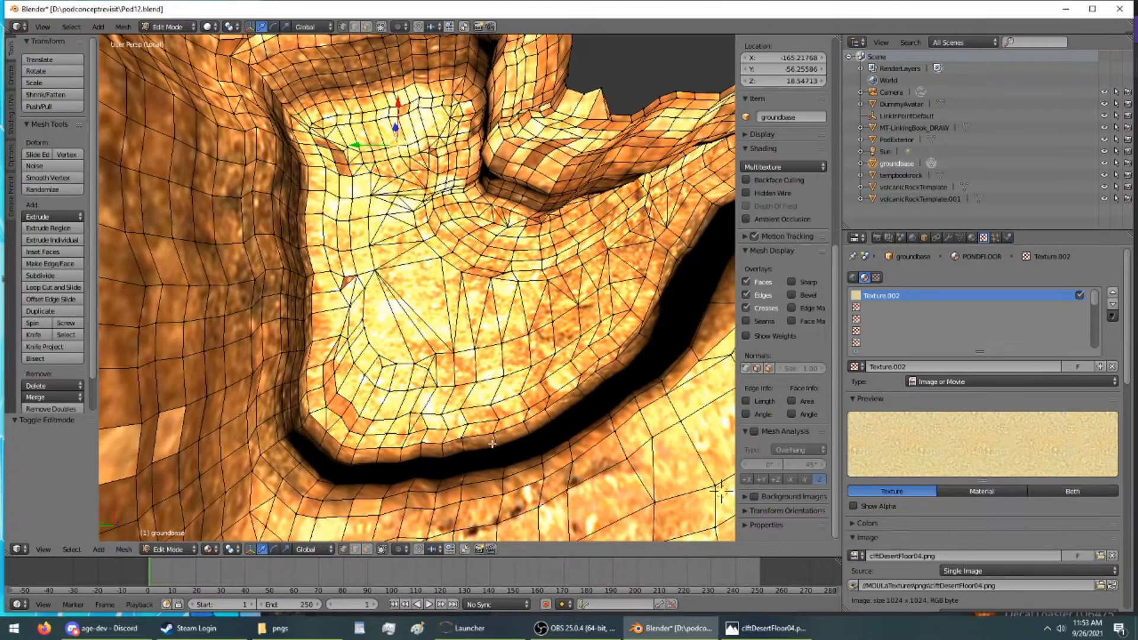
click(366, 27)
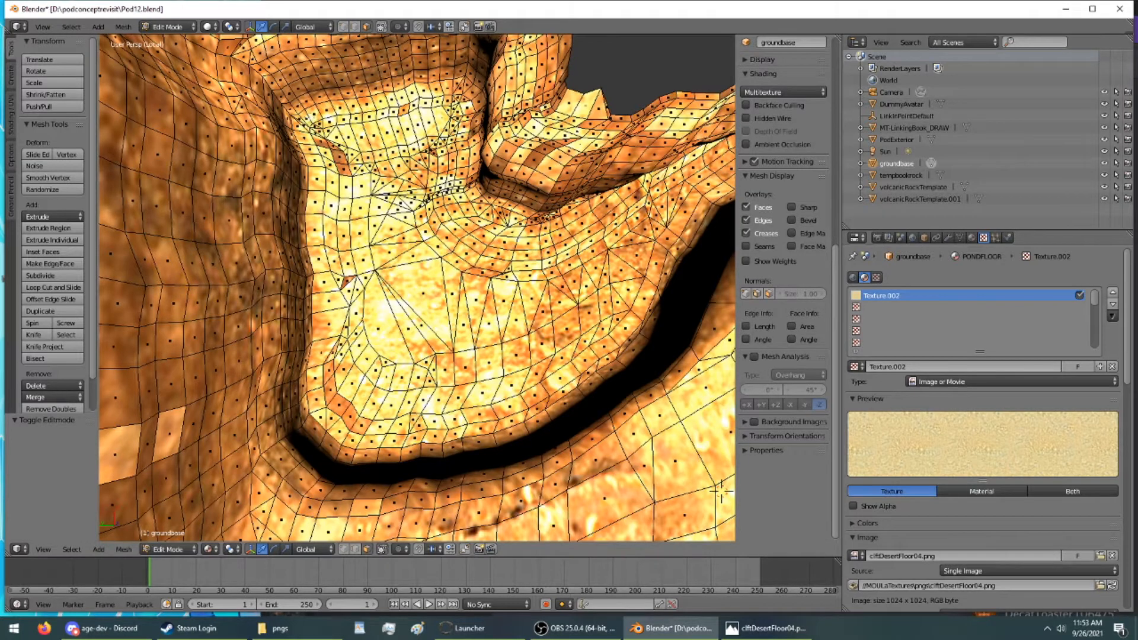
Step: Select a shortest path of faces along the base of the back wall and around the corner below the rock outcrop
right_click(306, 117)
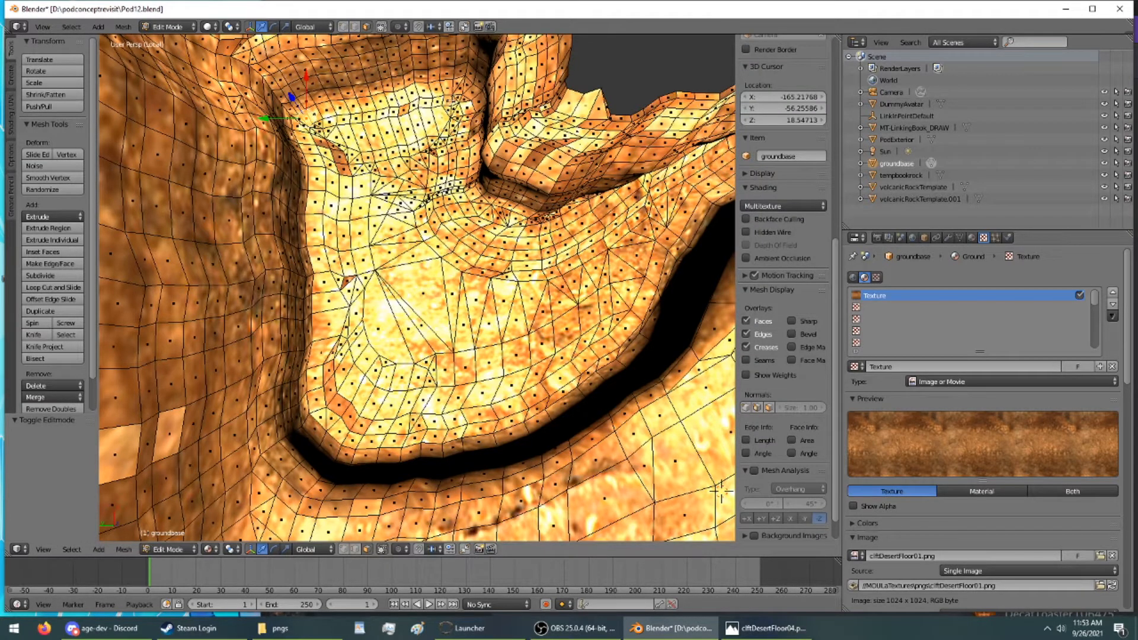
ctrl+right_click(455, 92)
middle_drag(458, 91, 422, 37)
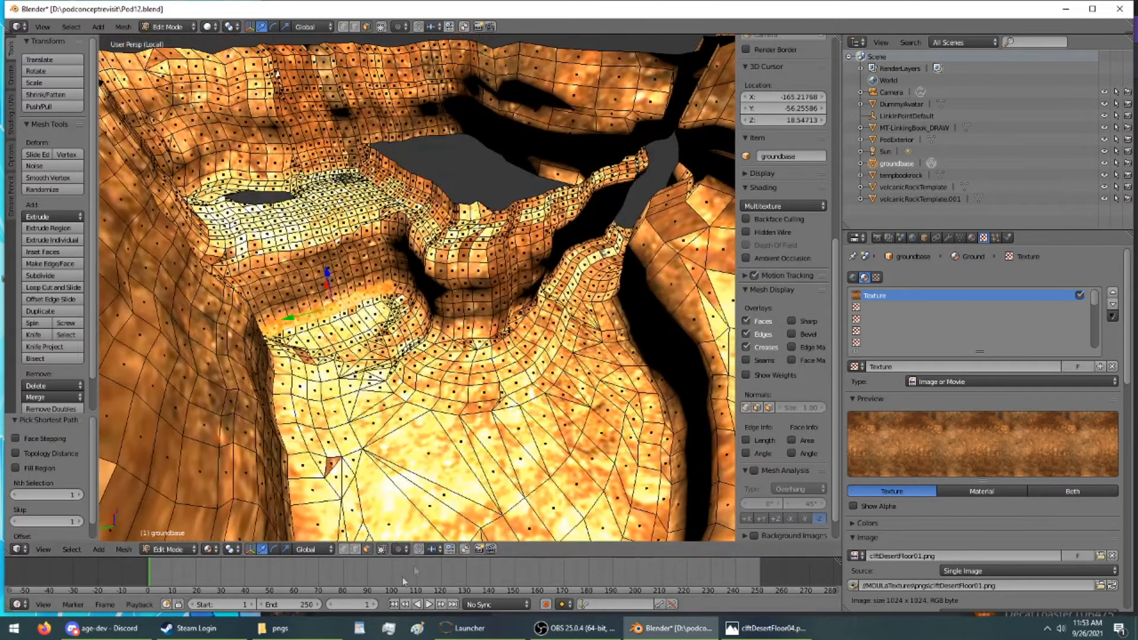
scroll(417, 534, up, 4)
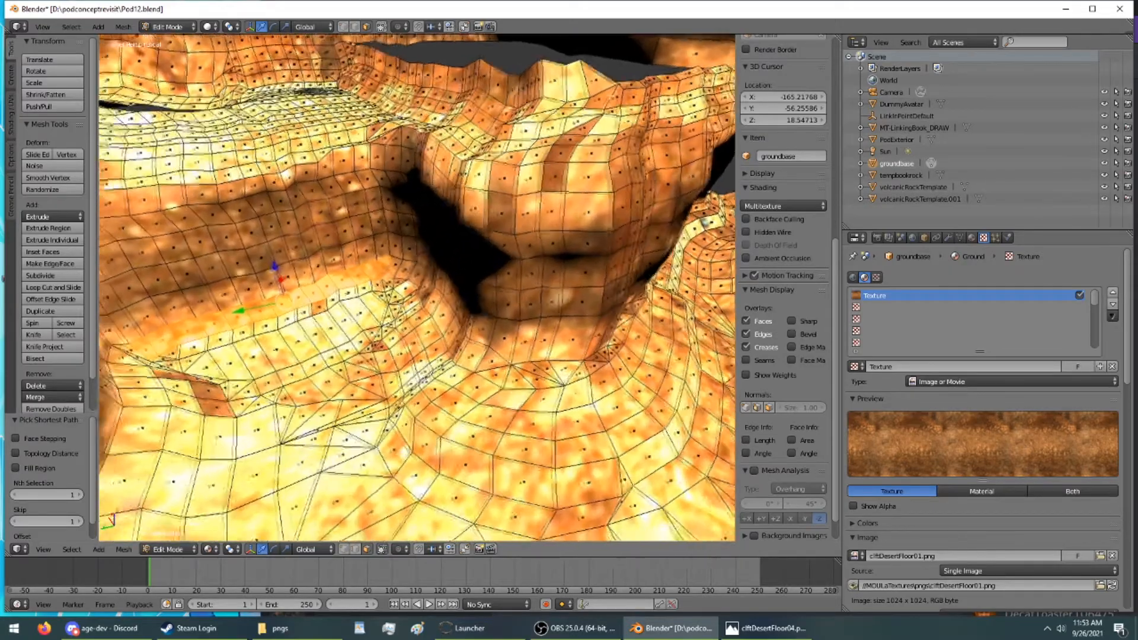
shift+middle_drag(418, 379, 498, 388)
scroll(515, 243, down, 3)
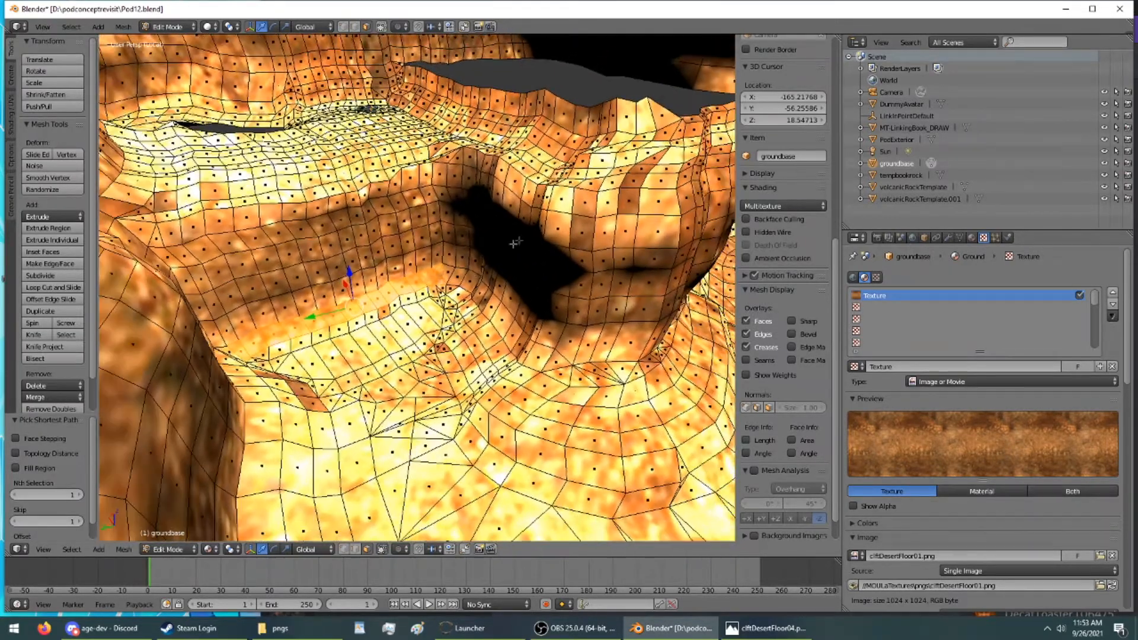
ctrl+right_click(454, 275)
ctrl+right_click(553, 365)
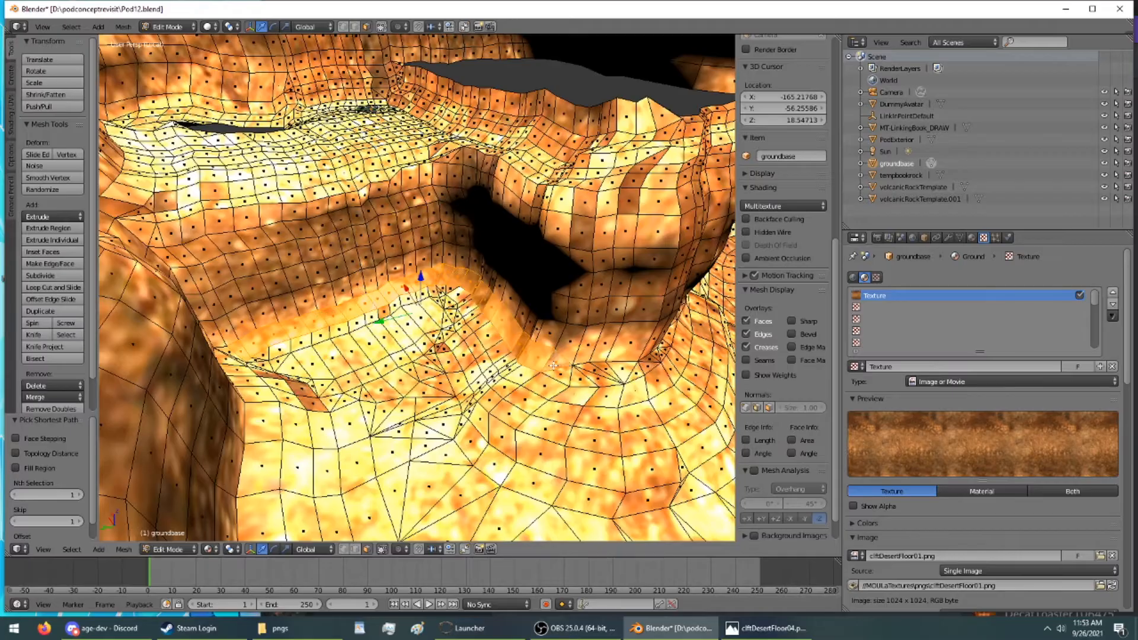
ctrl+right_click(649, 374)
Step: Extend the face path around the foot of the rock outcrop and along the bank towards the channel's outer end
middle_drag(645, 374, 491, 305)
scroll(615, 361, down, 2)
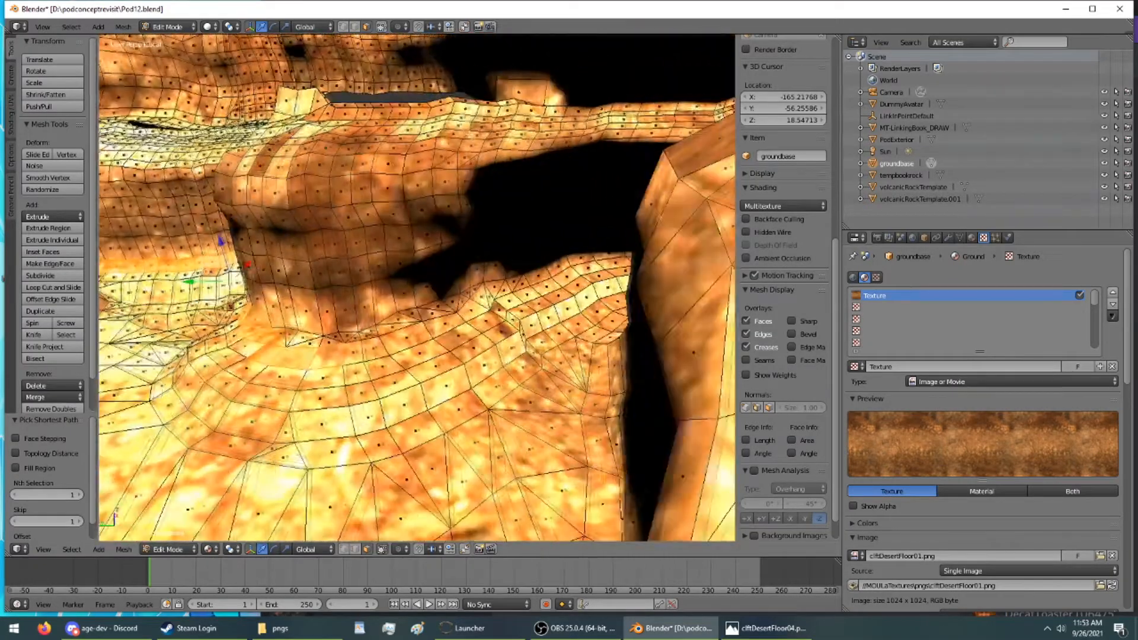
ctrl+right_click(496, 292)
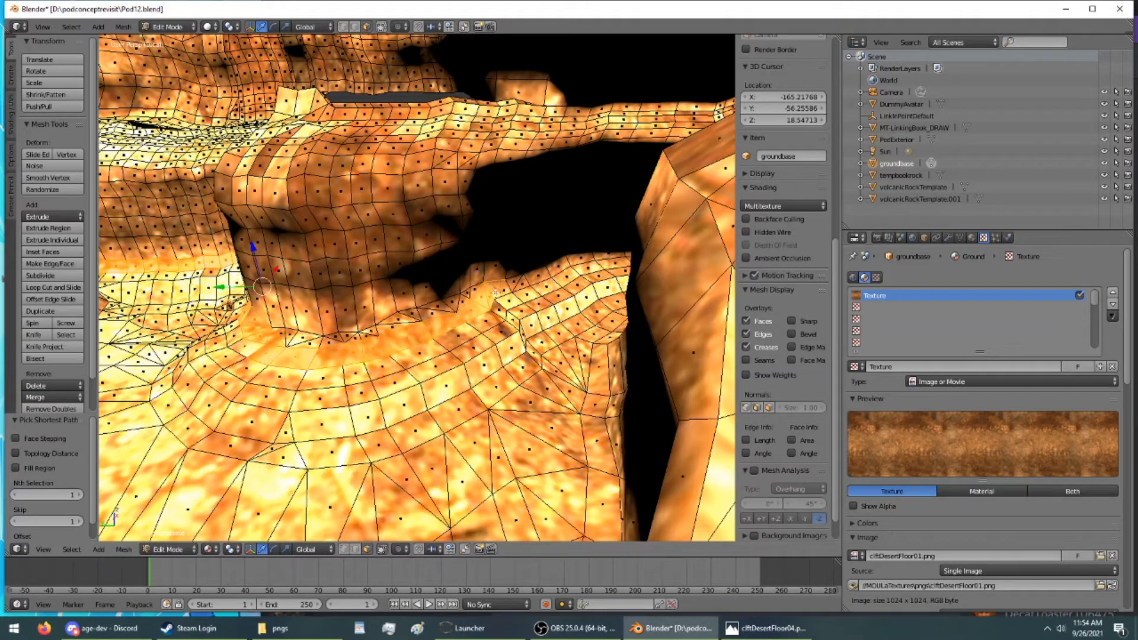
ctrl+right_click(558, 272)
scroll(558, 272, up, 2)
middle_drag(571, 266, 527, 487)
ctrl+right_click(483, 372)
Step: Add the faces across the channel's outer end and the face loop along its opposite bank to the selection
middle_drag(482, 372, 403, 273)
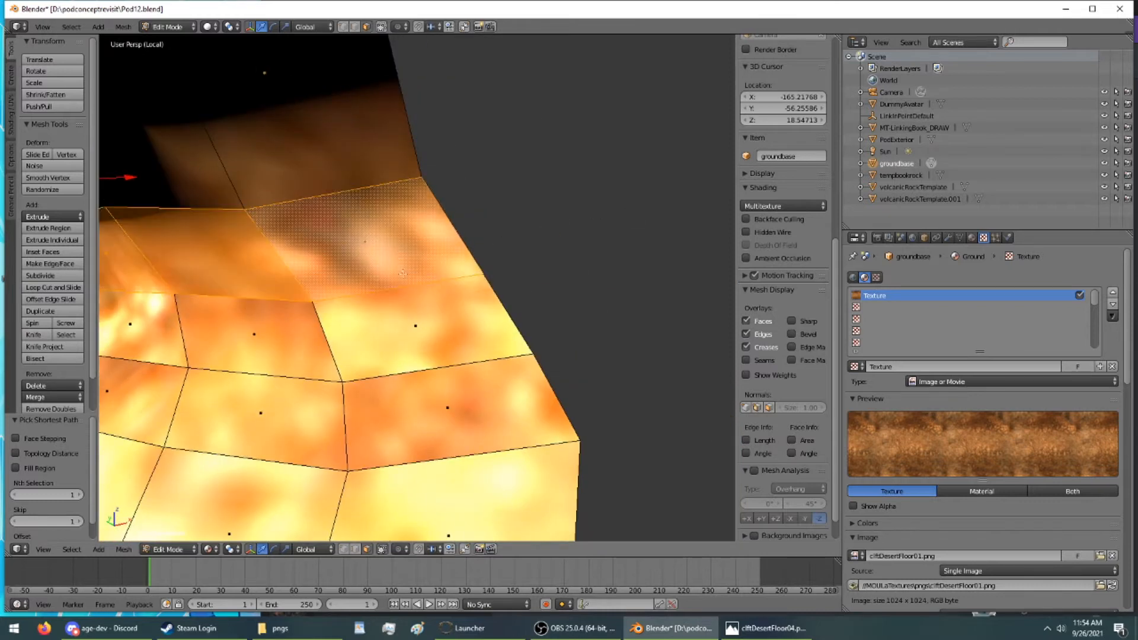
middle_drag(445, 310, 391, 249)
middle_drag(524, 237, 603, 216)
middle_drag(393, 490, 275, 413)
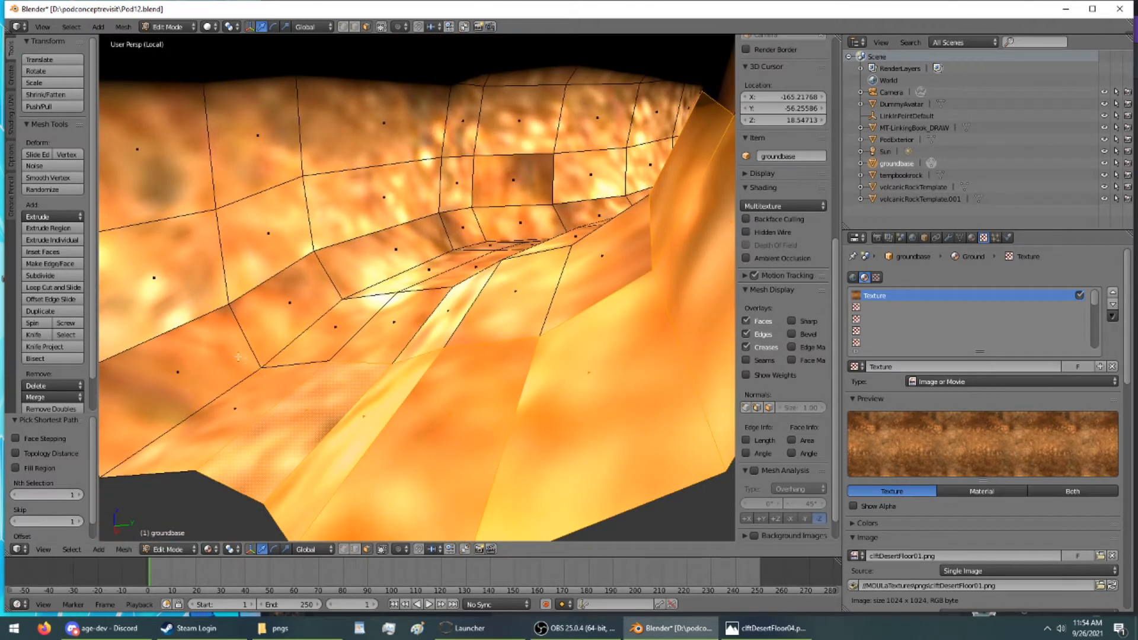
middle_drag(217, 346, 449, 212)
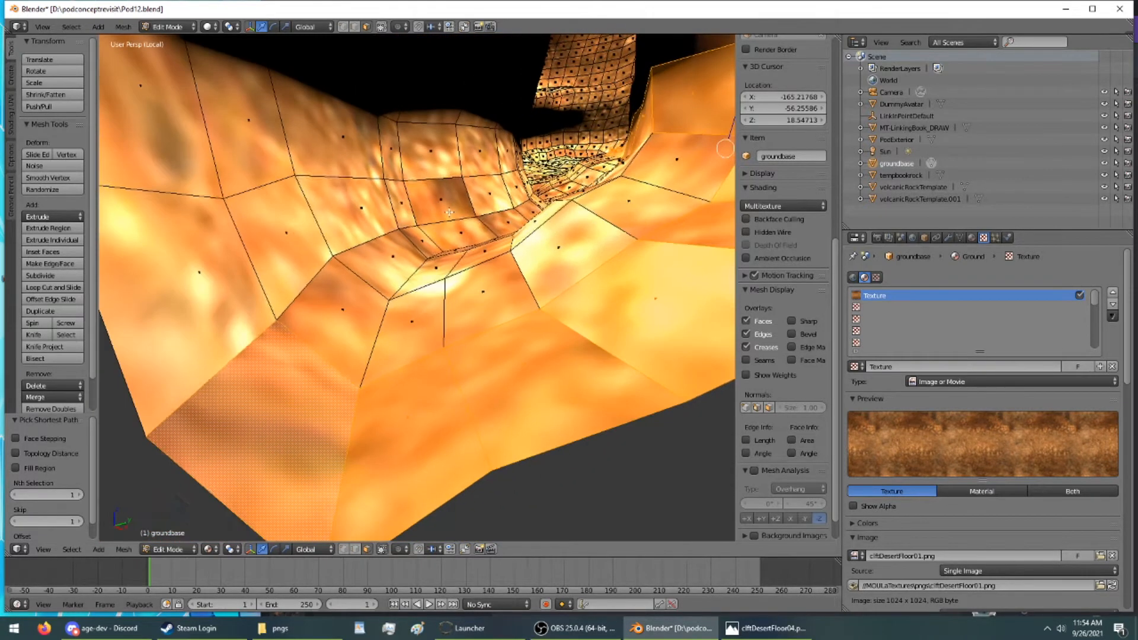
alt+right_click(432, 144)
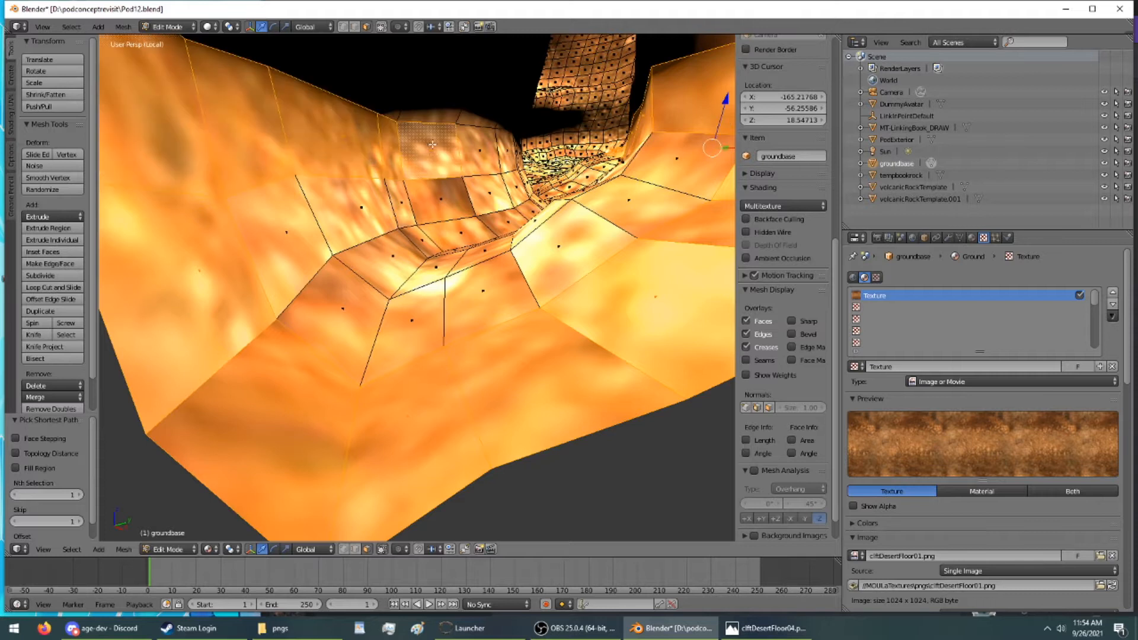
ctrl+right_click(677, 173)
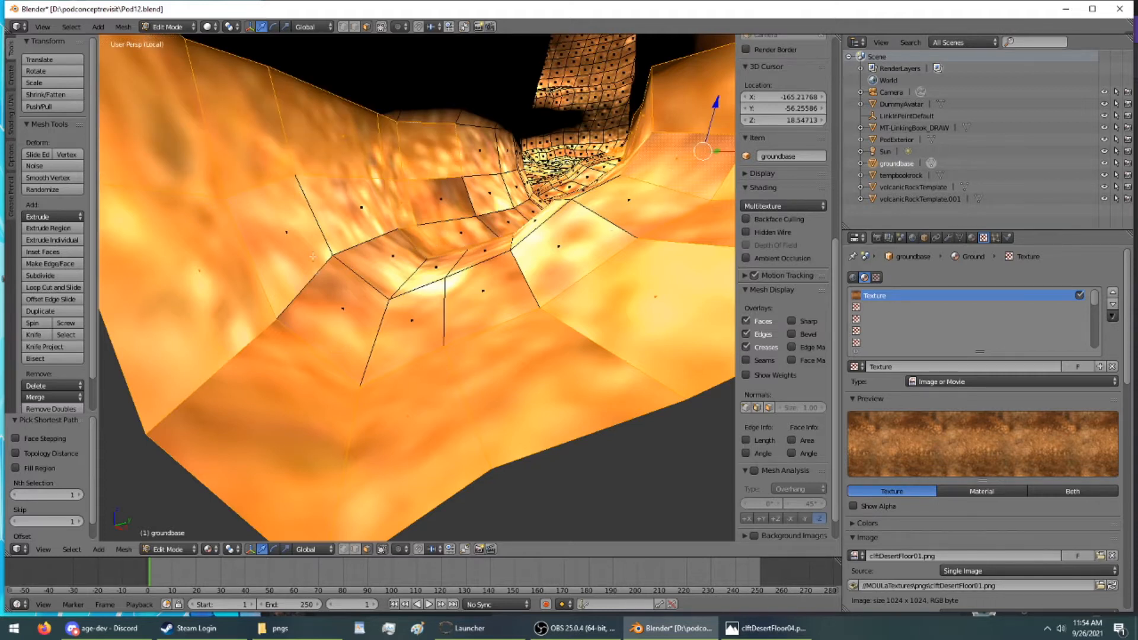
ctrl+right_click(374, 230)
Step: Add the remaining floor and side faces of the channel's outer section to the selection
middle_drag(425, 205, 427, 420)
right_click(491, 324)
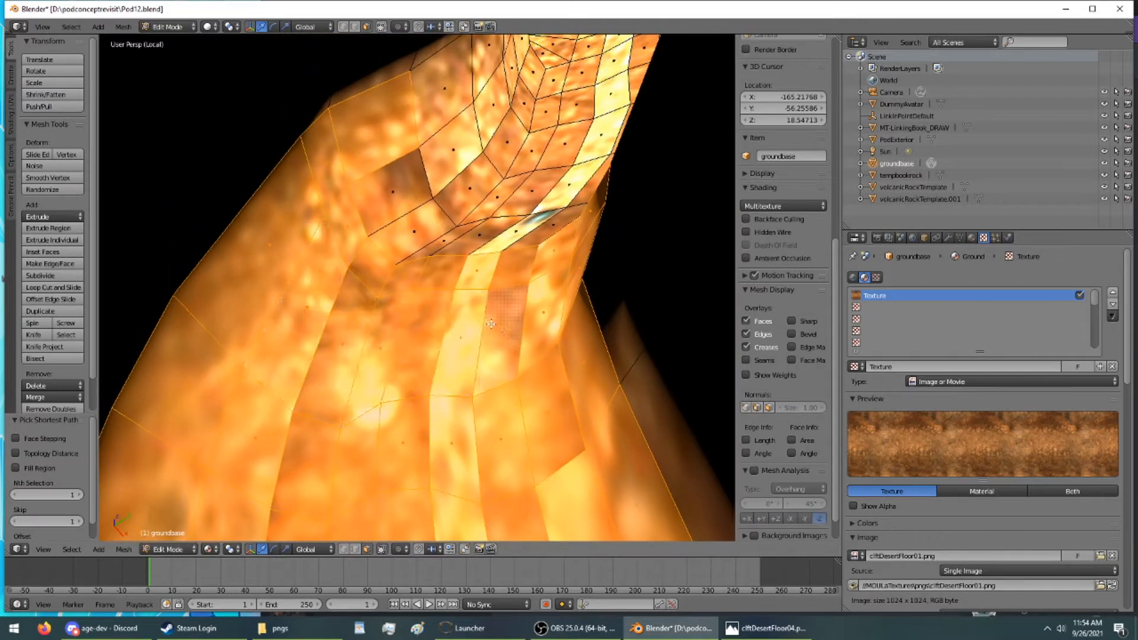
right_click(379, 194)
right_click(442, 169)
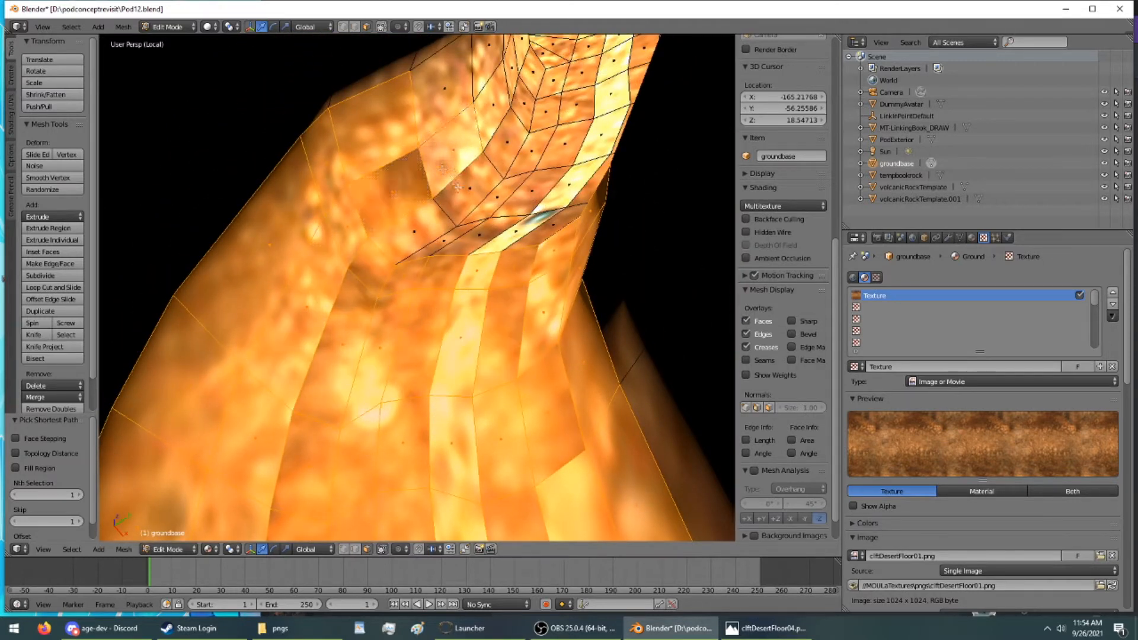
ctrl+right_click(580, 192)
ctrl+right_click(543, 241)
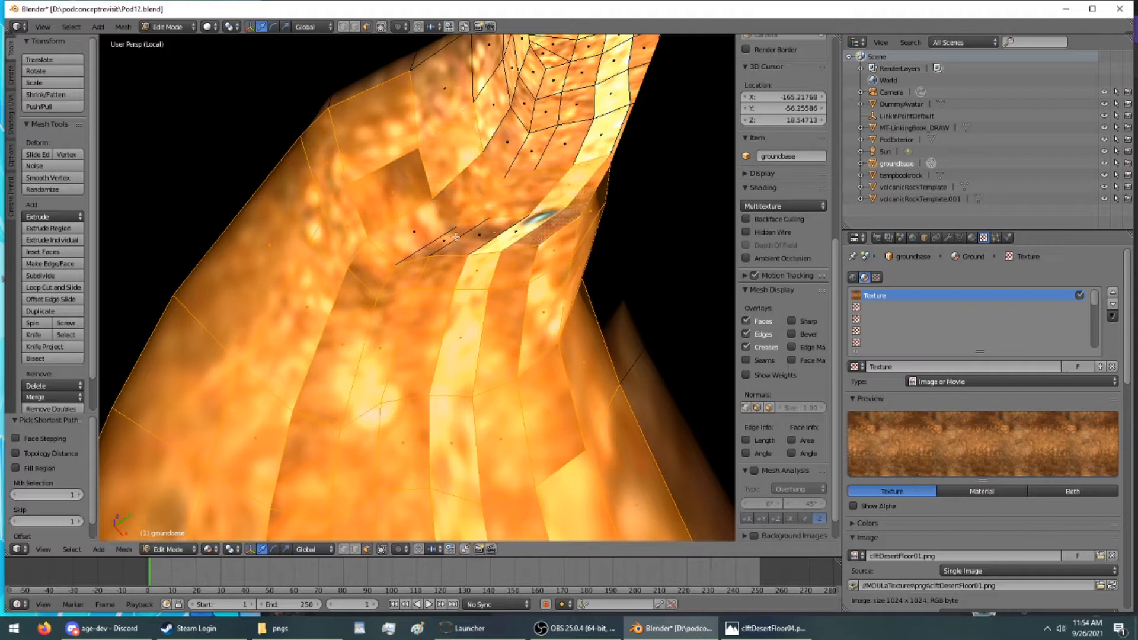
ctrl+right_click(436, 233)
middle_drag(436, 233, 201, 107)
ctrl+right_click(471, 156)
ctrl+right_click(448, 166)
Step: Extend the selection along the channel's bank and fill in the unselected floor faces of its narrow middle section
scroll(224, 156, down, 5)
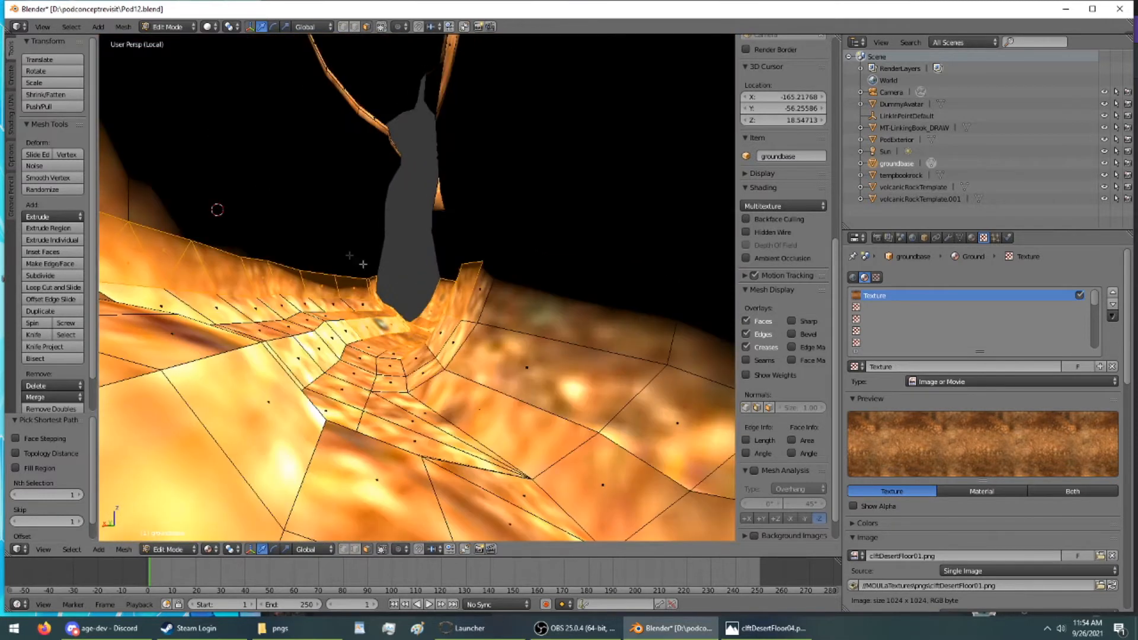
ctrl+right_click(516, 310)
ctrl+right_click(530, 389)
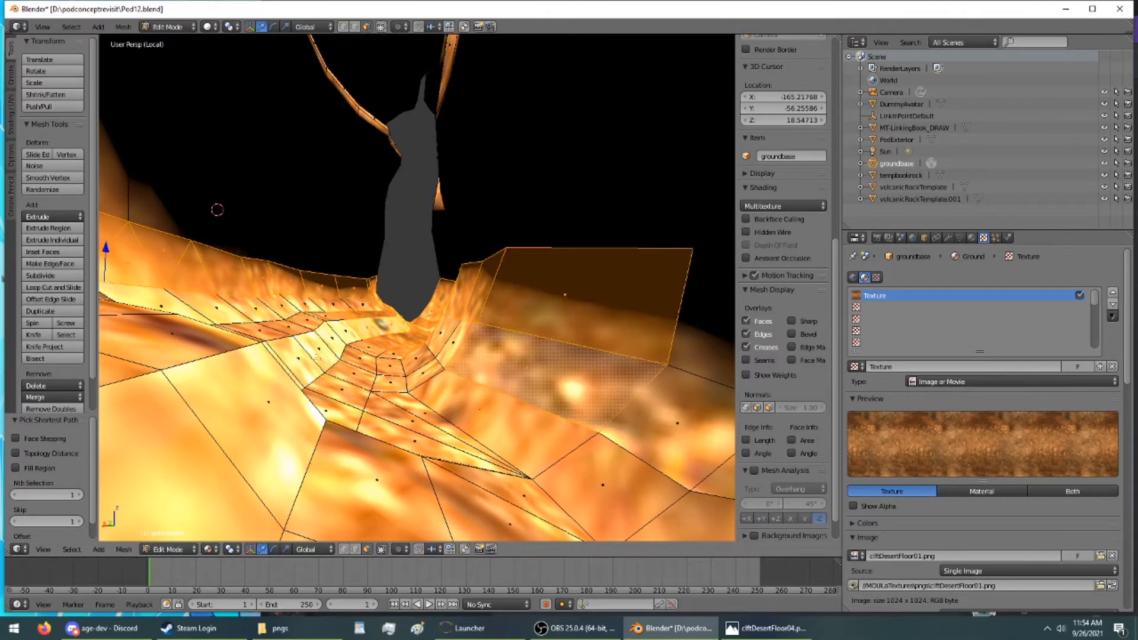
middle_drag(238, 313, 239, 280)
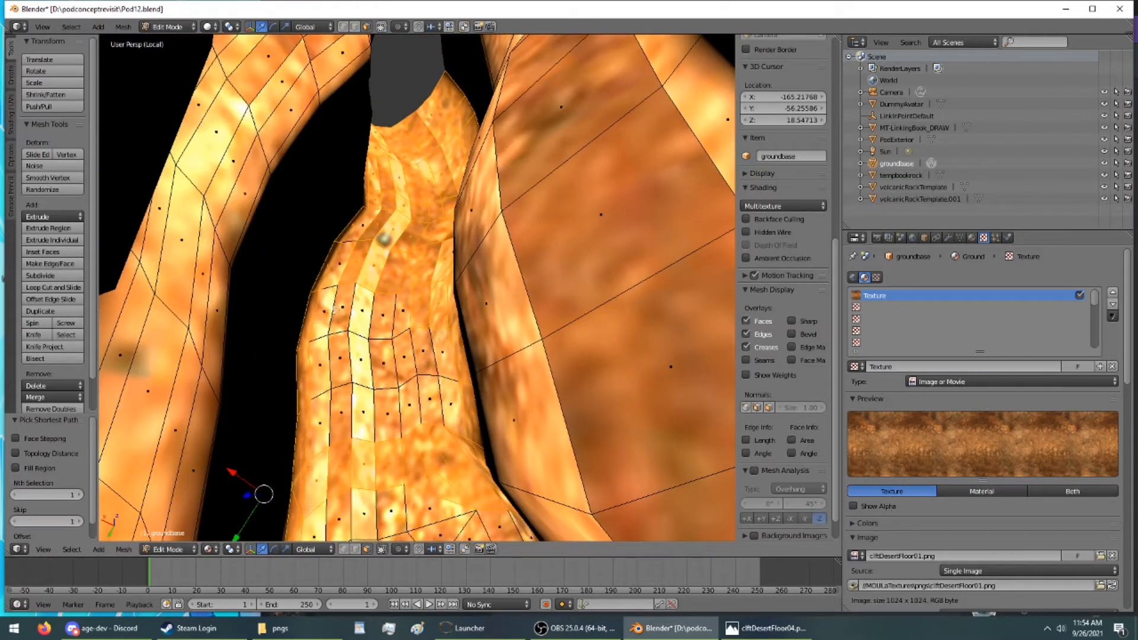
ctrl+right_click(329, 305)
ctrl+right_click(427, 350)
ctrl+right_click(451, 410)
ctrl+right_click(348, 413)
ctrl+right_click(345, 358)
ctrl+right_click(381, 365)
Step: Extend the selection down the outer bank and the adjoining floor faces where the channel widens towards the pond
shift+middle_drag(381, 388, 358, 184)
ctrl+right_click(326, 170)
ctrl+right_click(576, 184)
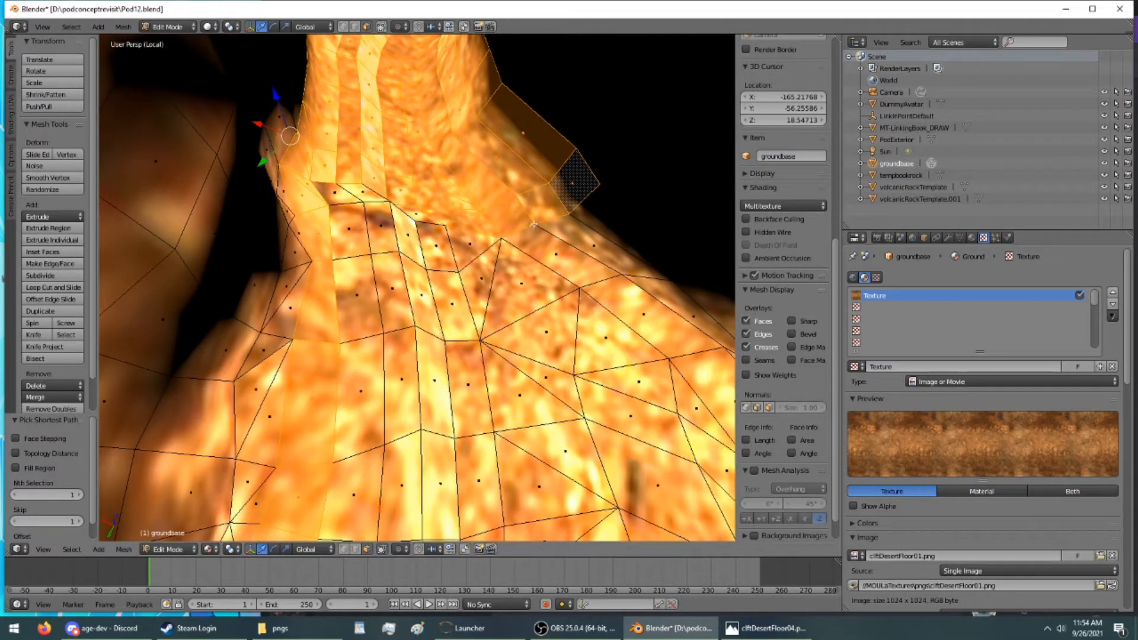
ctrl+right_click(609, 239)
ctrl+right_click(677, 302)
ctrl+right_click(700, 299)
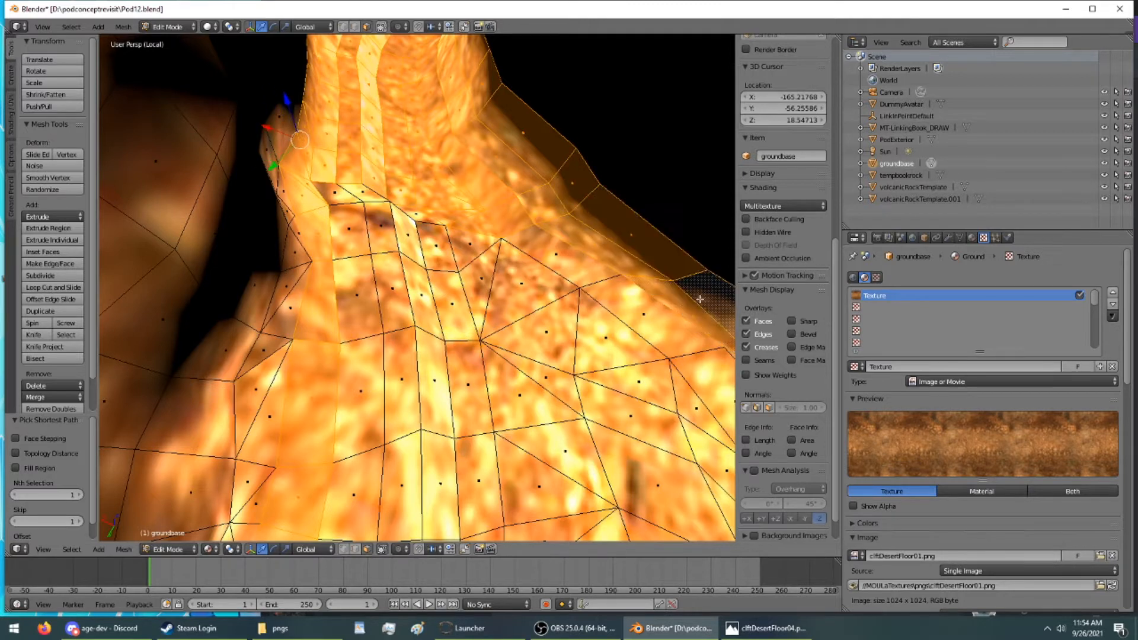
ctrl+right_click(510, 376)
ctrl+right_click(491, 299)
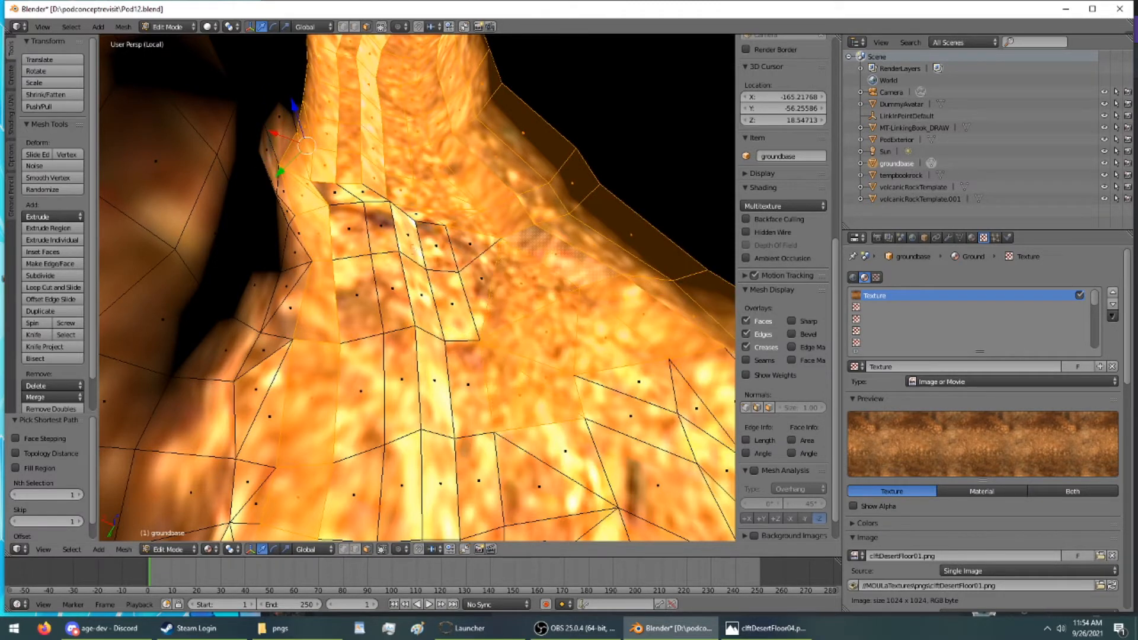
Step: Fill in the unselected floor faces in the middle of the widening channel mouth
ctrl+right_click(336, 196)
ctrl+right_click(356, 345)
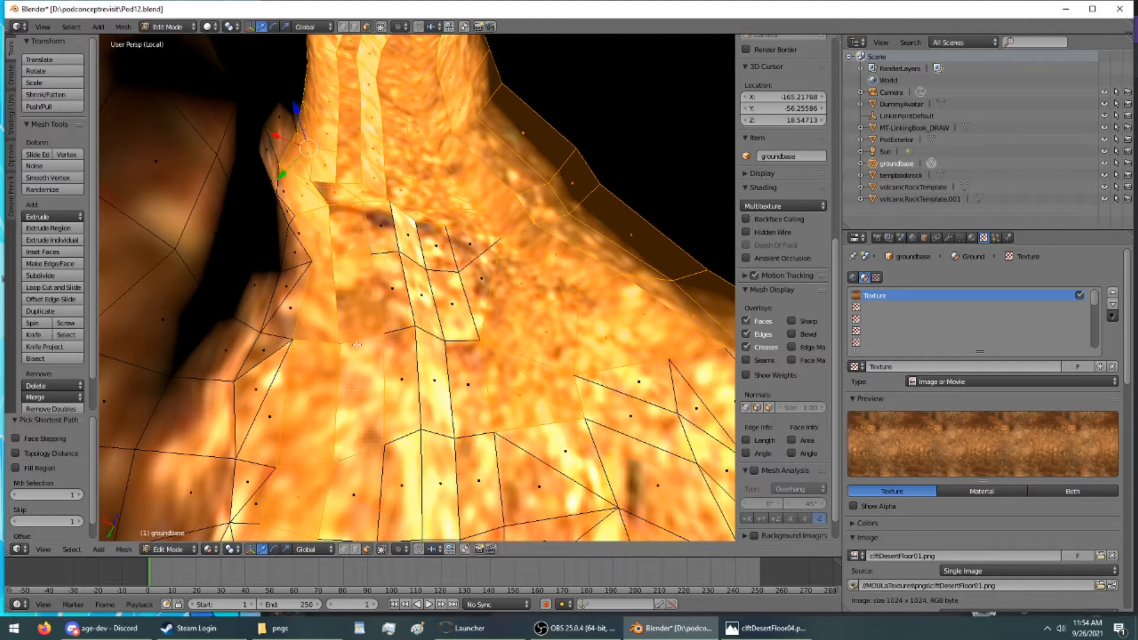
ctrl+right_click(464, 321)
ctrl+right_click(433, 423)
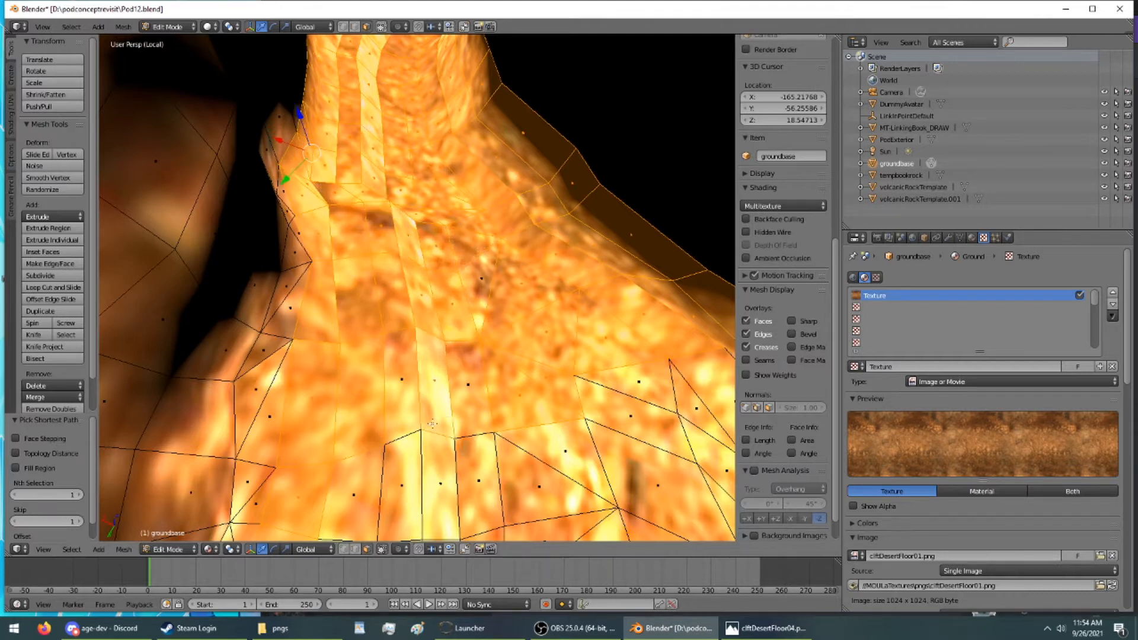
ctrl+right_click(472, 417)
ctrl+right_click(403, 403)
Step: Extend the selection across the widening channel mouth and along the outer bank towards the pond
scroll(402, 404, down, 3)
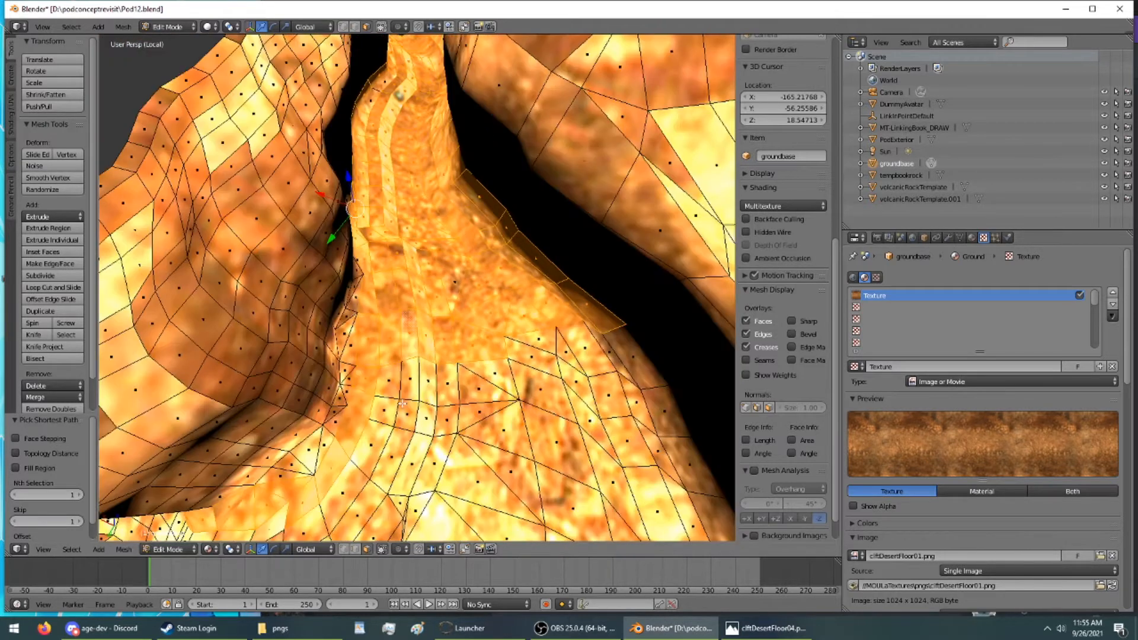
ctrl+right_click(395, 392)
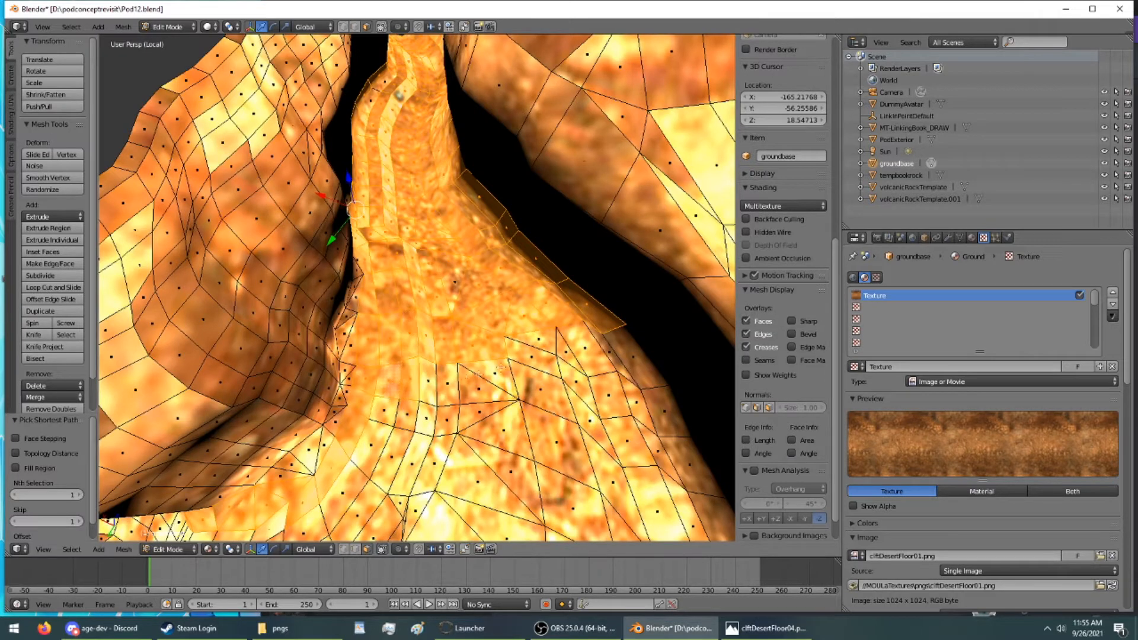
ctrl+right_click(623, 360)
ctrl+right_click(663, 421)
middle_drag(663, 422, 612, 34)
middle_drag(594, 540, 566, 338)
ctrl+right_click(659, 181)
ctrl+right_click(466, 290)
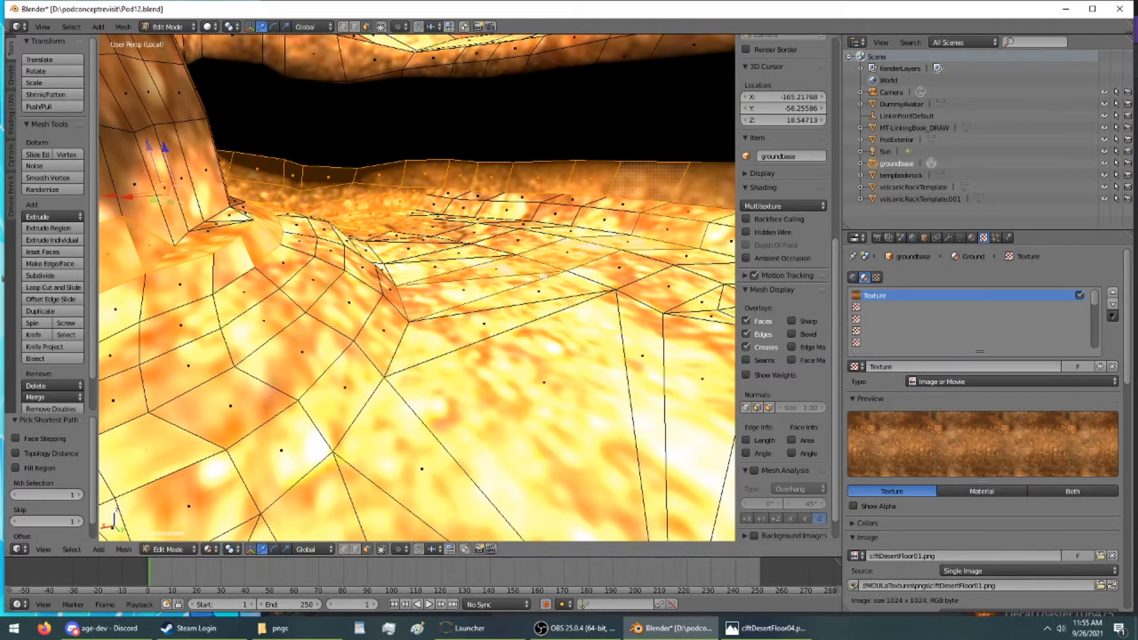
Step: Fill in the unselected floor faces between the channel's centre strip and the curved outer bank
middle_drag(465, 290, 474, 380)
middle_drag(302, 359, 304, 368)
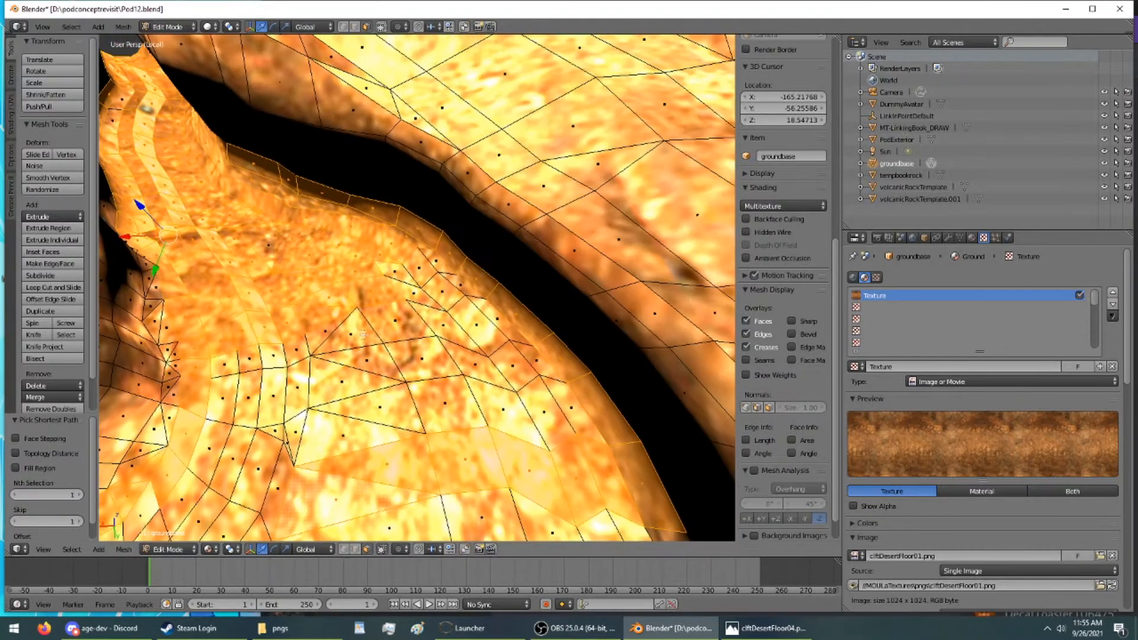
ctrl+right_click(301, 349)
ctrl+right_click(440, 290)
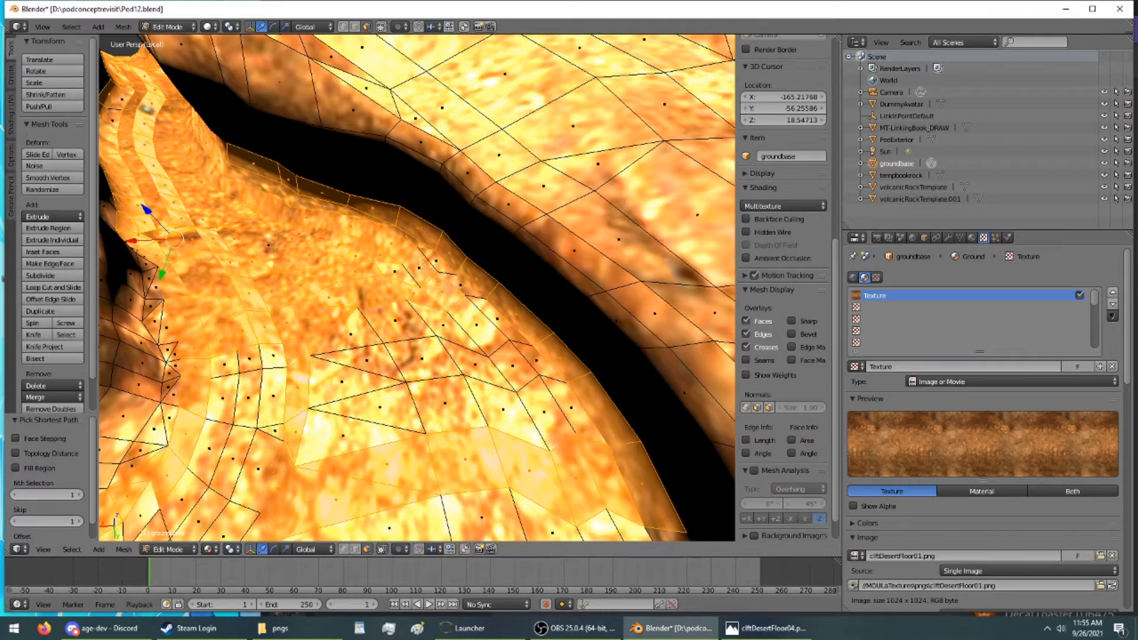
ctrl+right_click(562, 410)
ctrl+right_click(312, 423)
ctrl+right_click(365, 348)
ctrl+right_click(454, 334)
ctrl+right_click(499, 354)
ctrl+right_click(477, 326)
ctrl+right_click(408, 365)
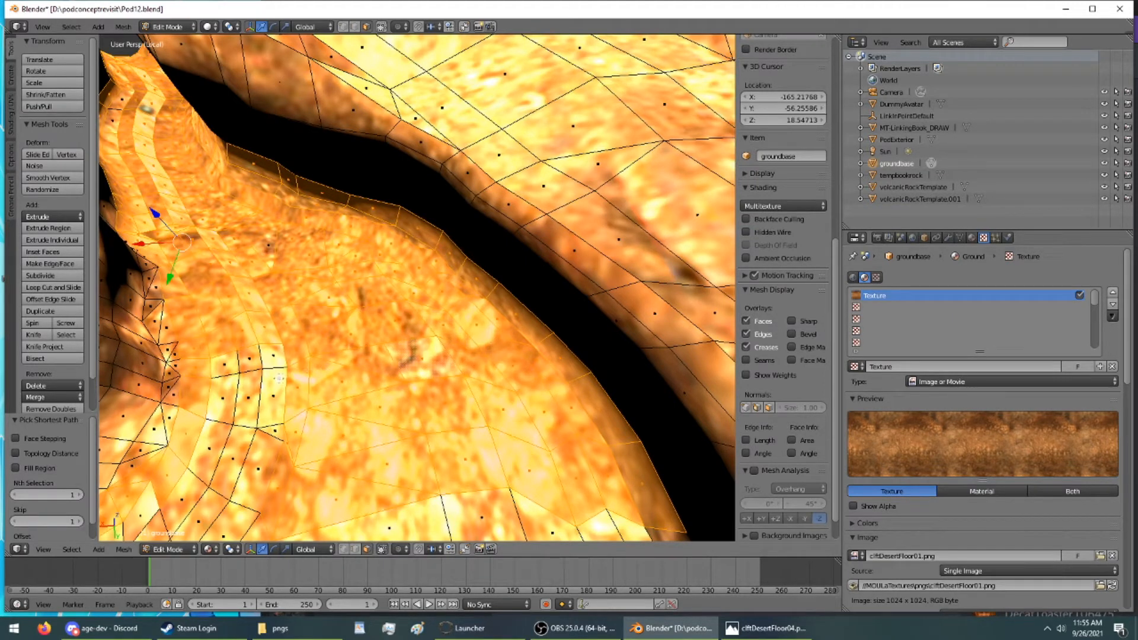
Step: Add the remaining unselected floor faces around the lower end of the channel's centre strip
ctrl+right_click(279, 378)
ctrl+right_click(215, 363)
ctrl+right_click(223, 392)
ctrl+right_click(210, 452)
ctrl+right_click(265, 479)
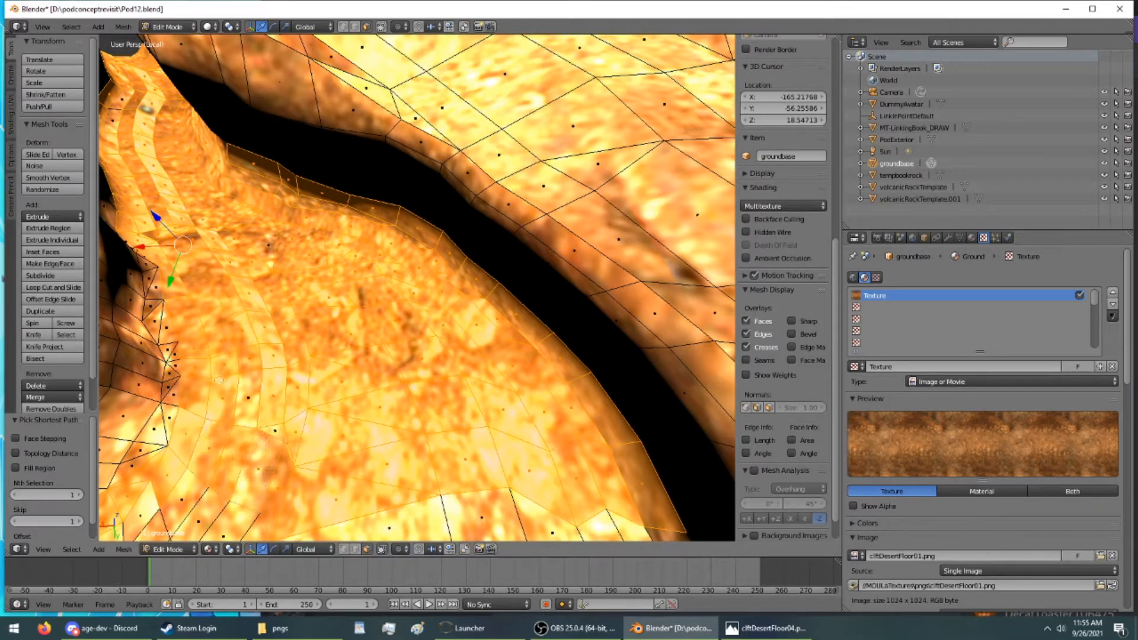
ctrl+right_click(257, 396)
ctrl+right_click(274, 429)
Step: Extend the selection further along the pond's outer bank and back across the large floor faces beside it
middle_drag(284, 390, 151, 394)
scroll(151, 394, up, 2)
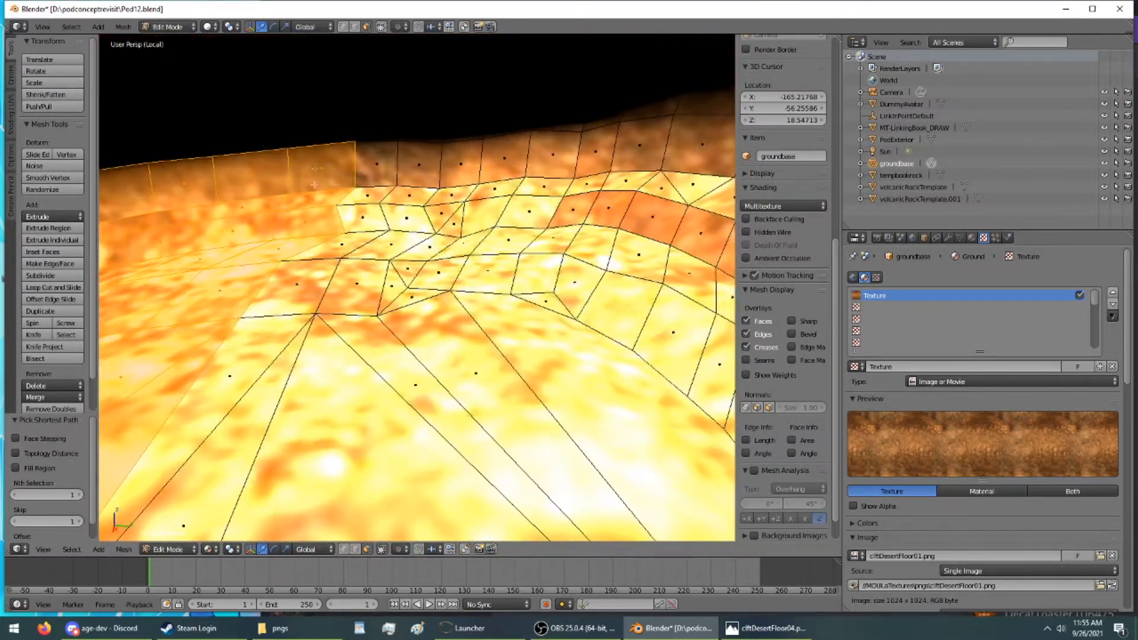
right_click(375, 183)
ctrl+right_click(584, 149)
ctrl+right_click(675, 164)
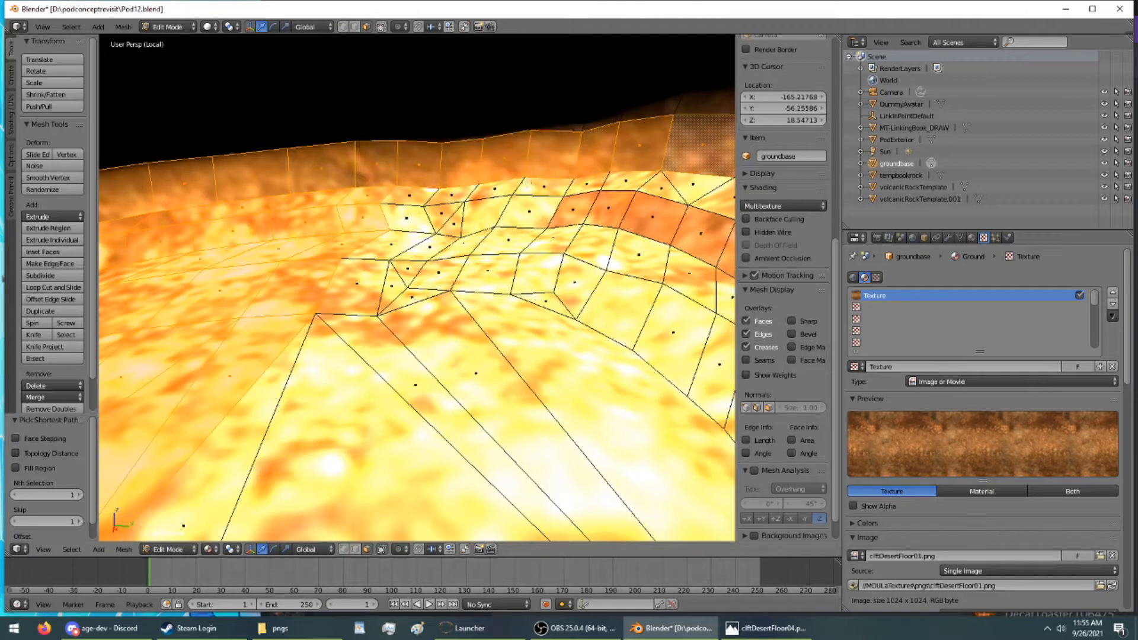
ctrl+right_click(433, 308)
ctrl+right_click(380, 282)
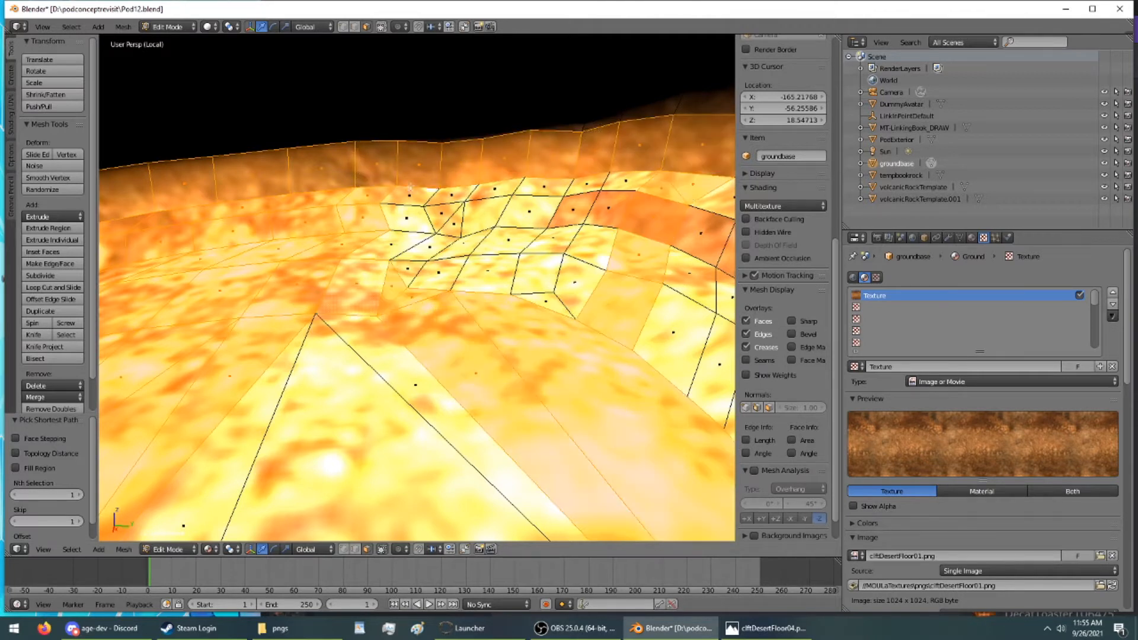
Step: Add the rows of small floor faces just below the bank and along the edge of the large floor faces
ctrl+right_click(410, 195)
ctrl+right_click(632, 183)
ctrl+right_click(577, 280)
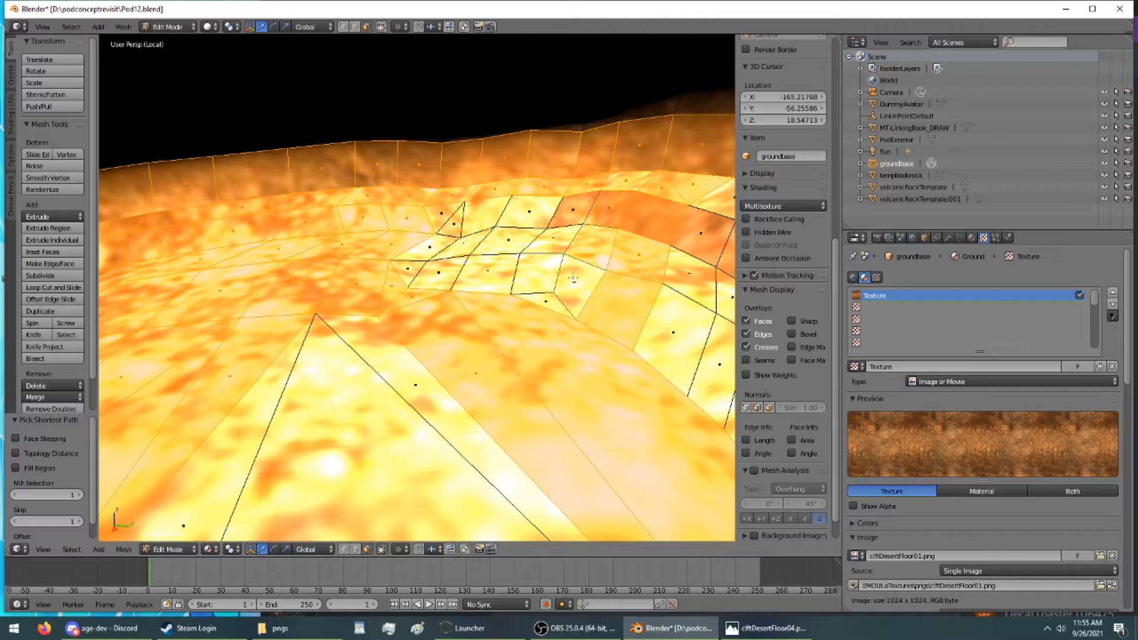
ctrl+right_click(549, 301)
ctrl+right_click(406, 268)
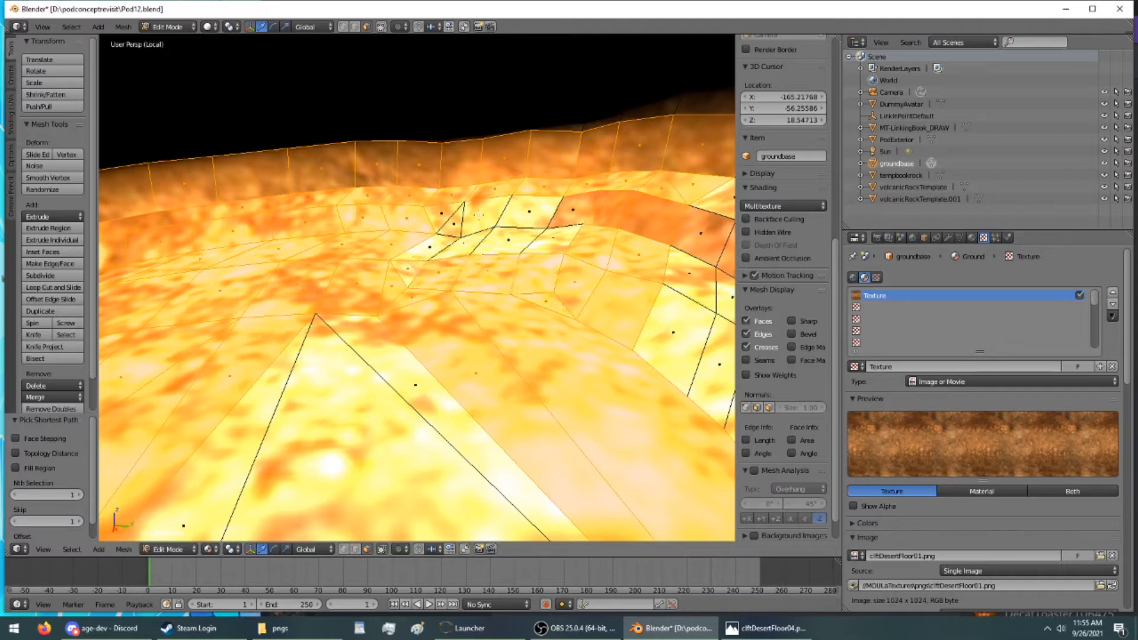
Step: Fill in the leftover small floor faces between the selected rows and the large triangular floor faces
ctrl+right_click(443, 218)
ctrl+right_click(517, 216)
ctrl+right_click(544, 249)
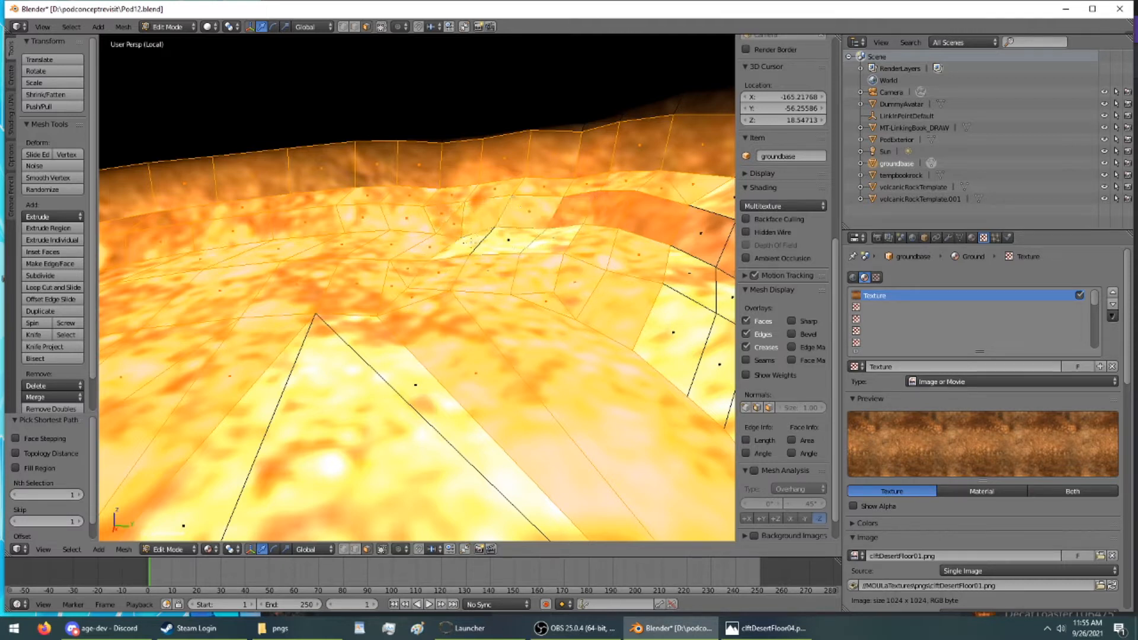
ctrl+right_click(469, 243)
ctrl+right_click(351, 404)
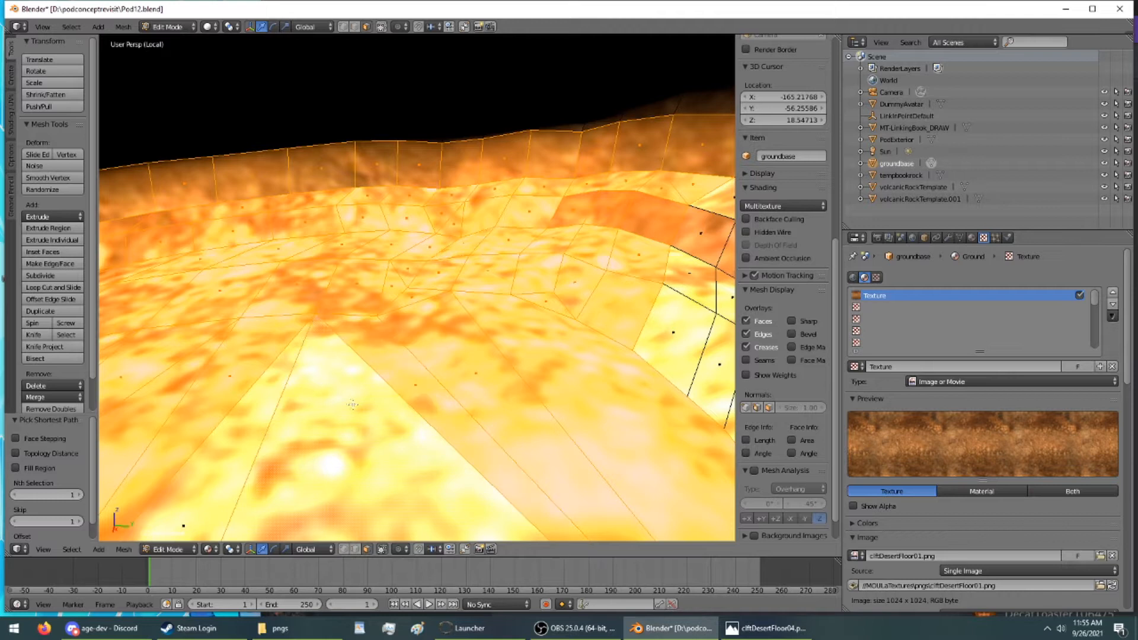
ctrl+right_click(256, 405)
Step: Extend the selection along the base of the rock wall and fill in the adjoining floor faces up to the dark triangular face
middle_drag(700, 271, 568, 328)
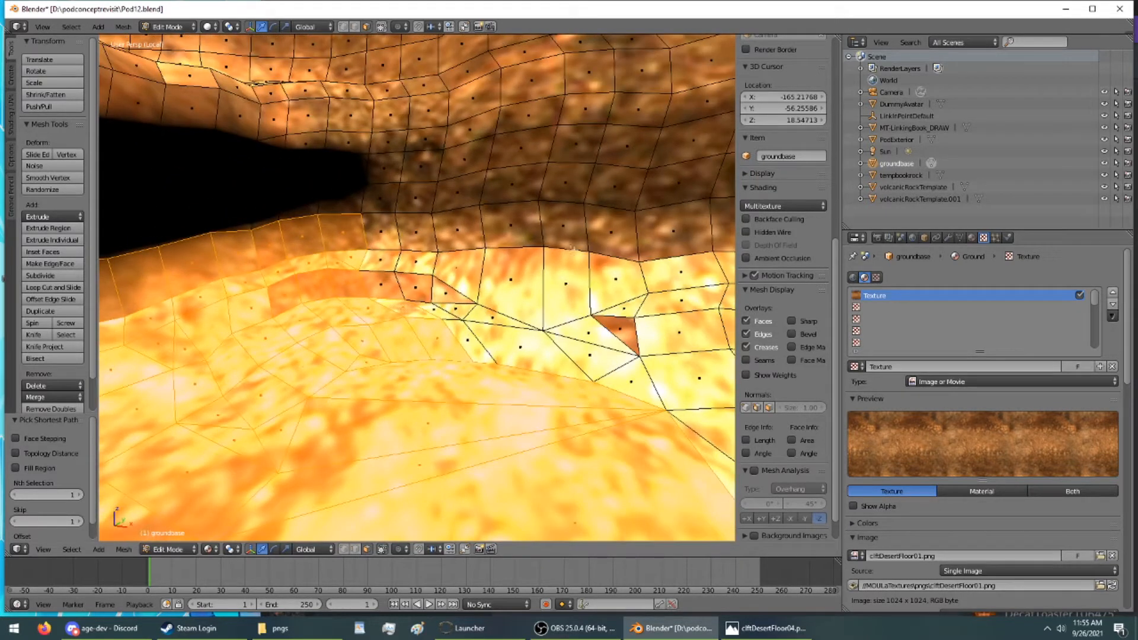
ctrl+right_click(393, 236)
ctrl+right_click(599, 233)
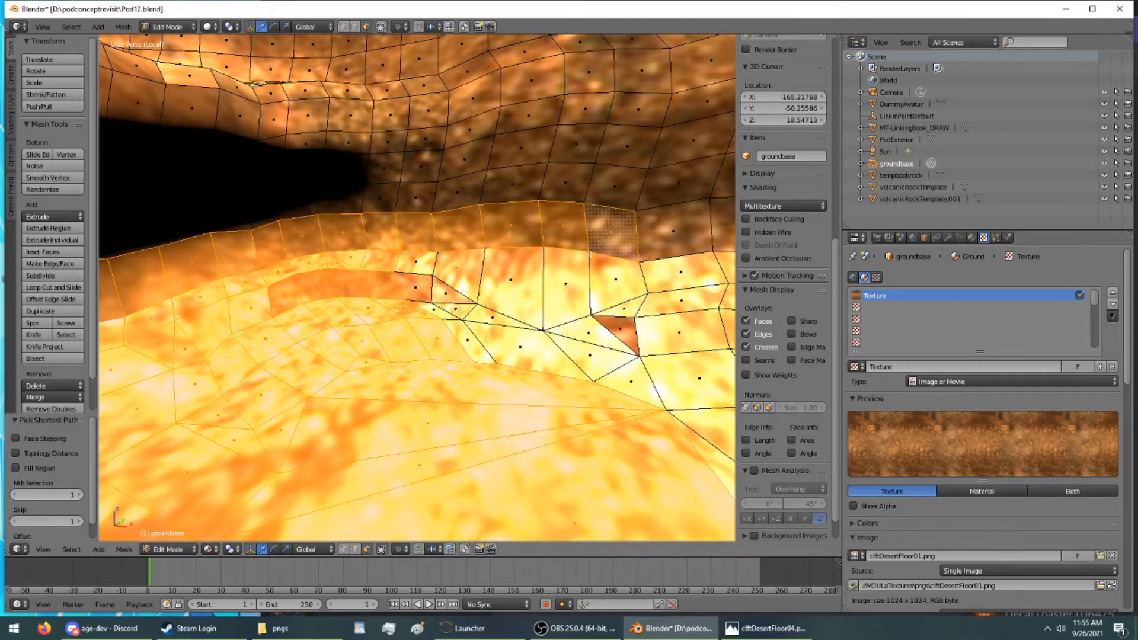
ctrl+right_click(578, 293)
ctrl+right_click(430, 297)
ctrl+right_click(614, 358)
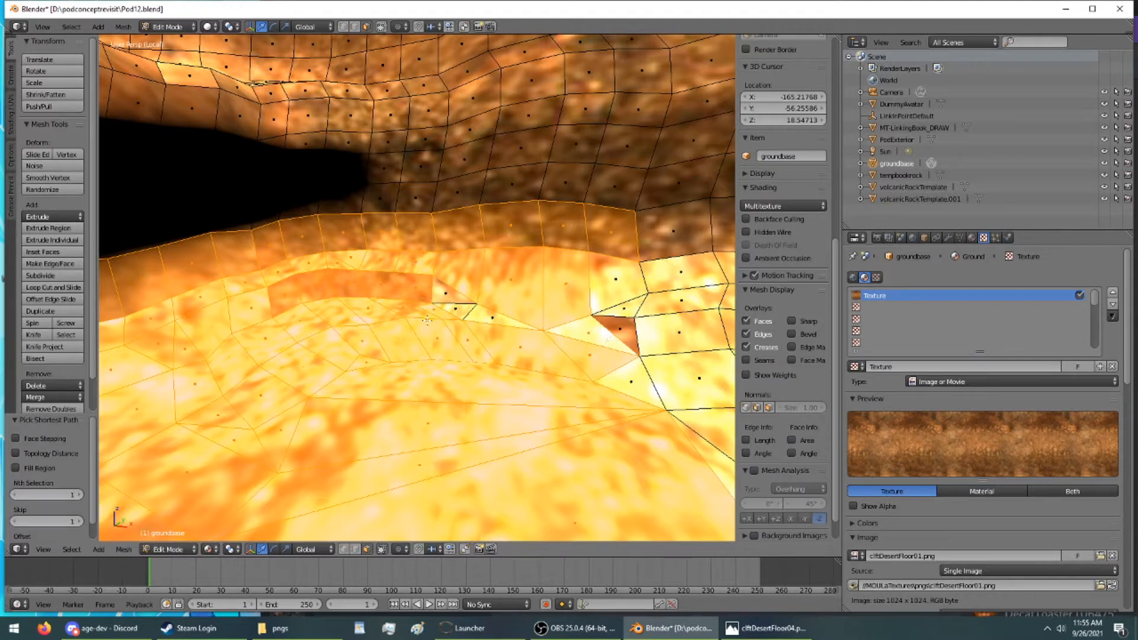
ctrl+right_click(443, 296)
ctrl+right_click(637, 323)
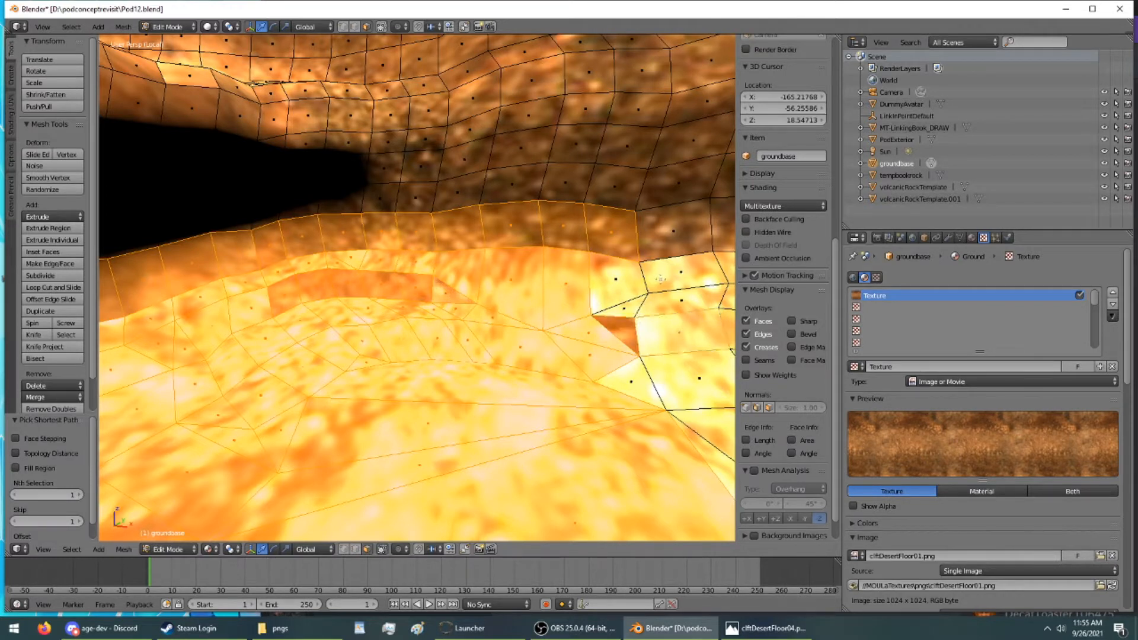
Step: Add the bank and floor faces around the dark triangular face, keeping the neighbouring long floor face selected
ctrl+right_click(660, 281)
ctrl+right_click(669, 242)
ctrl+right_click(627, 304)
ctrl+right_click(621, 288)
ctrl+right_click(642, 400)
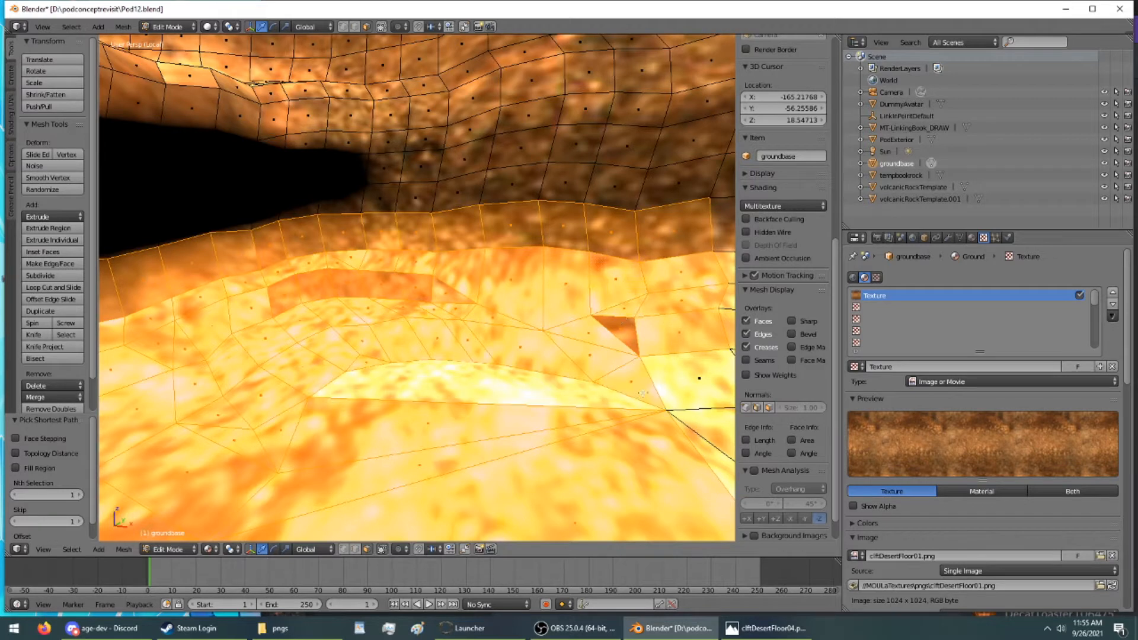
key(ctrl+z)
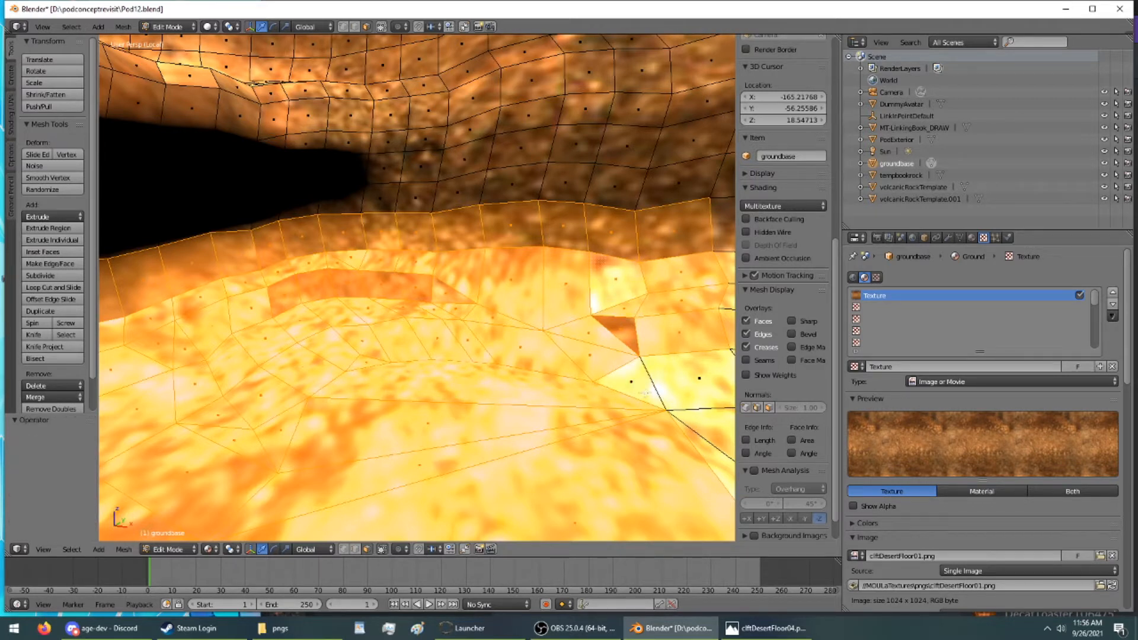
ctrl+right_click(674, 386)
shift+right_click(641, 387)
Step: Extend the selection along the wall base to the pond's corner and back along a lower row of floor faces
shift+middle_drag(641, 387, 349, 361)
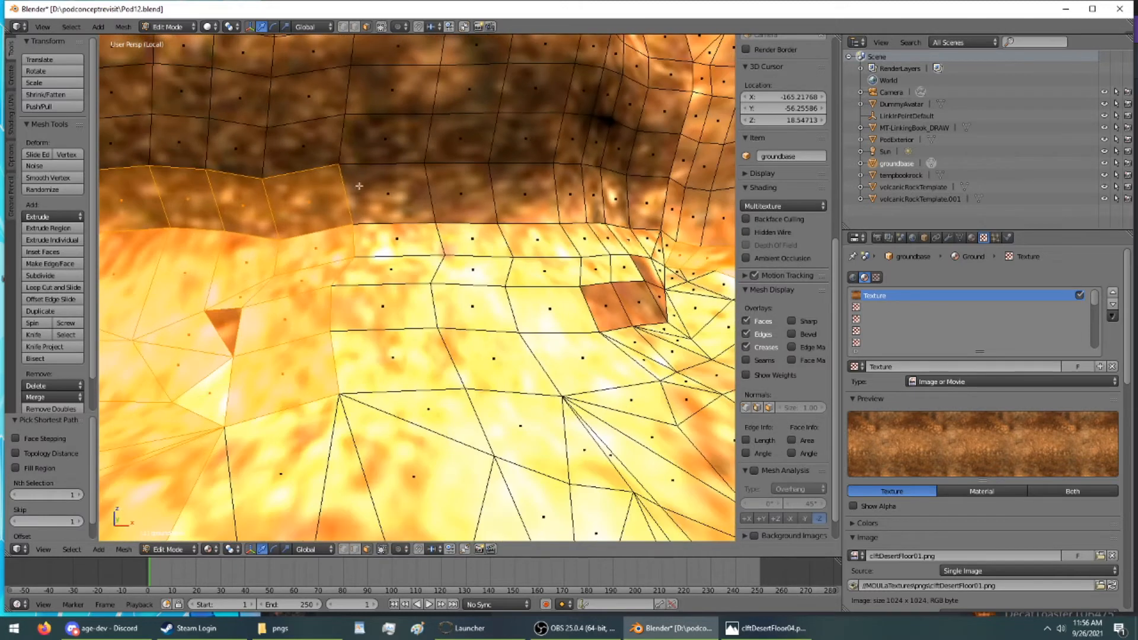
ctrl+right_click(360, 185)
ctrl+right_click(636, 205)
ctrl+right_click(662, 356)
ctrl+right_click(407, 359)
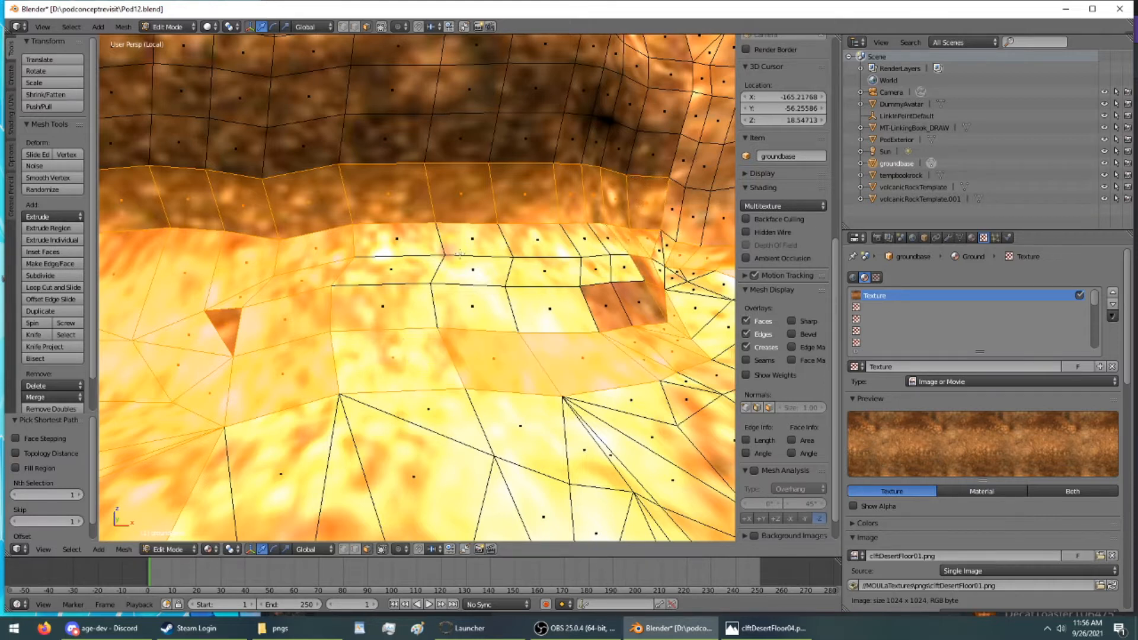
Step: Fill in the unselected floor rows between the wall base and the selected lower row
ctrl+right_click(433, 236)
ctrl+right_click(612, 244)
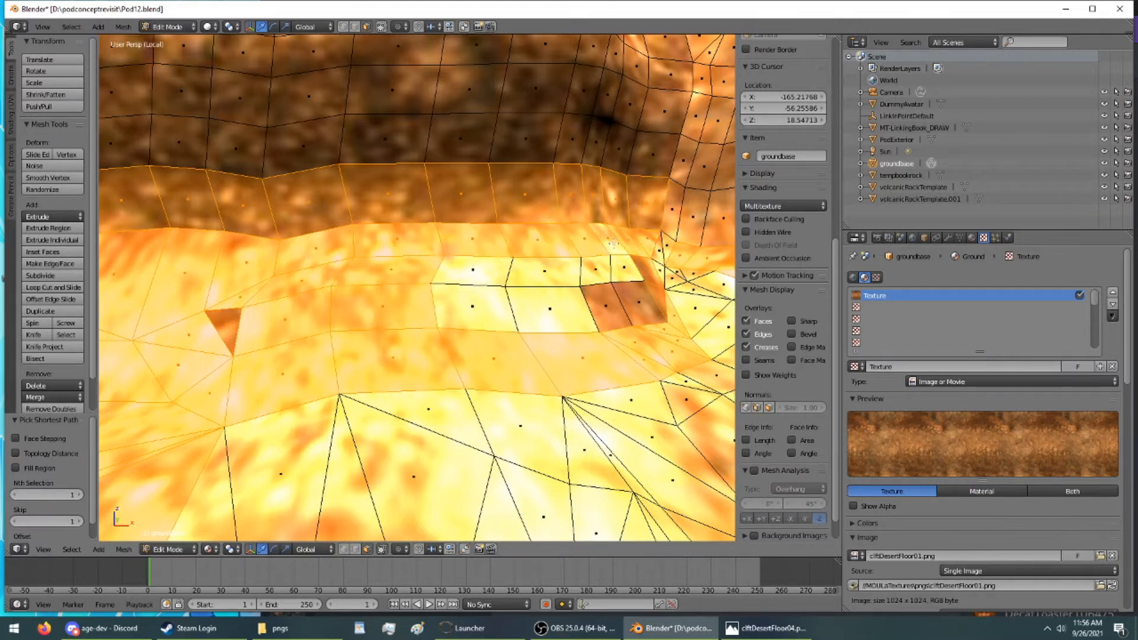
ctrl+right_click(617, 269)
ctrl+right_click(472, 270)
ctrl+right_click(473, 304)
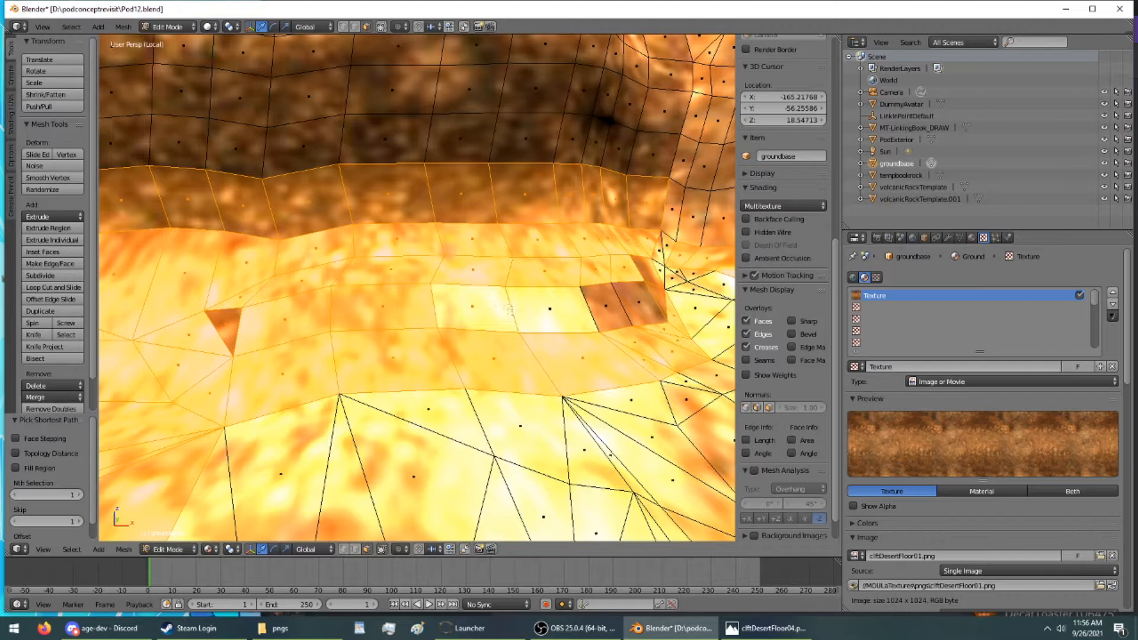
ctrl+right_click(524, 310)
Step: Continue the selection around the pond's corner and along the base of the next rock wall
shift+middle_drag(553, 304, 399, 306)
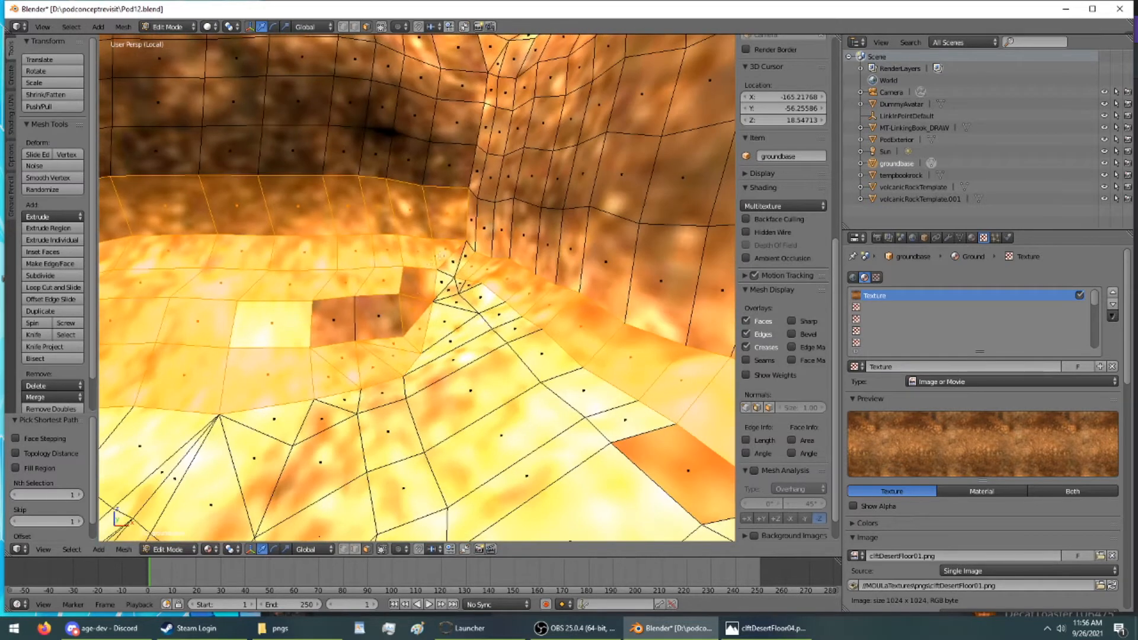
ctrl+right_click(459, 250)
ctrl+right_click(472, 223)
middle_drag(473, 224, 368, 215)
ctrl+right_click(251, 210)
ctrl+right_click(384, 216)
ctrl+right_click(442, 218)
ctrl+right_click(578, 219)
ctrl+right_click(641, 219)
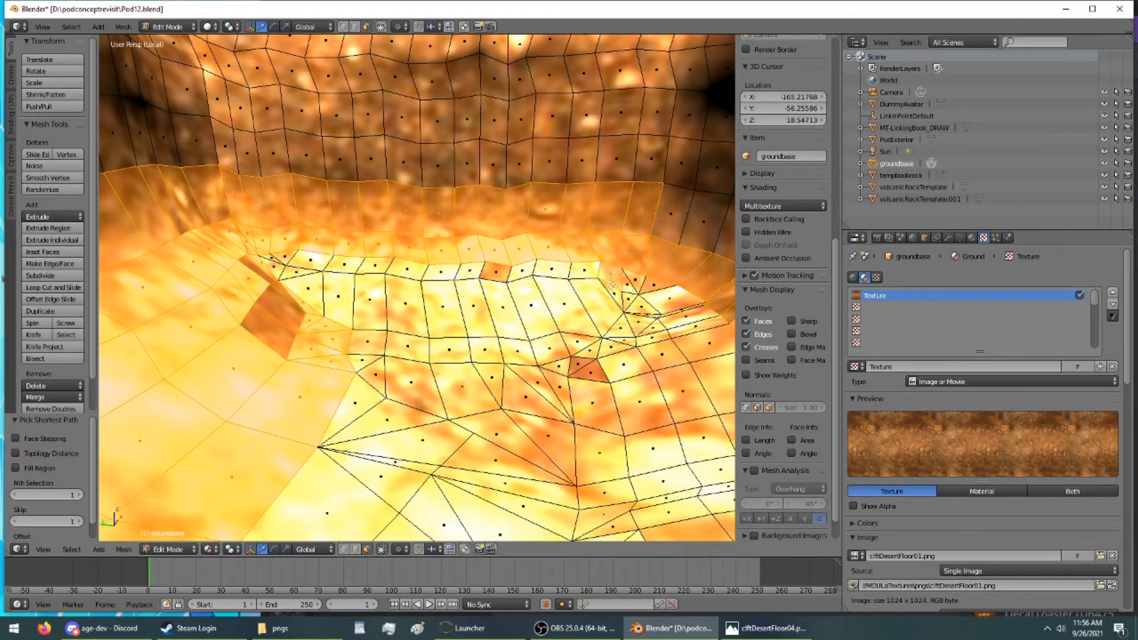
Step: Loop the selection back across the pond floor and add the unselected faces near the wall's far corner
ctrl+right_click(715, 373)
ctrl+right_click(381, 364)
ctrl+right_click(285, 302)
middle_drag(284, 302, 496, 337)
ctrl+right_click(554, 364)
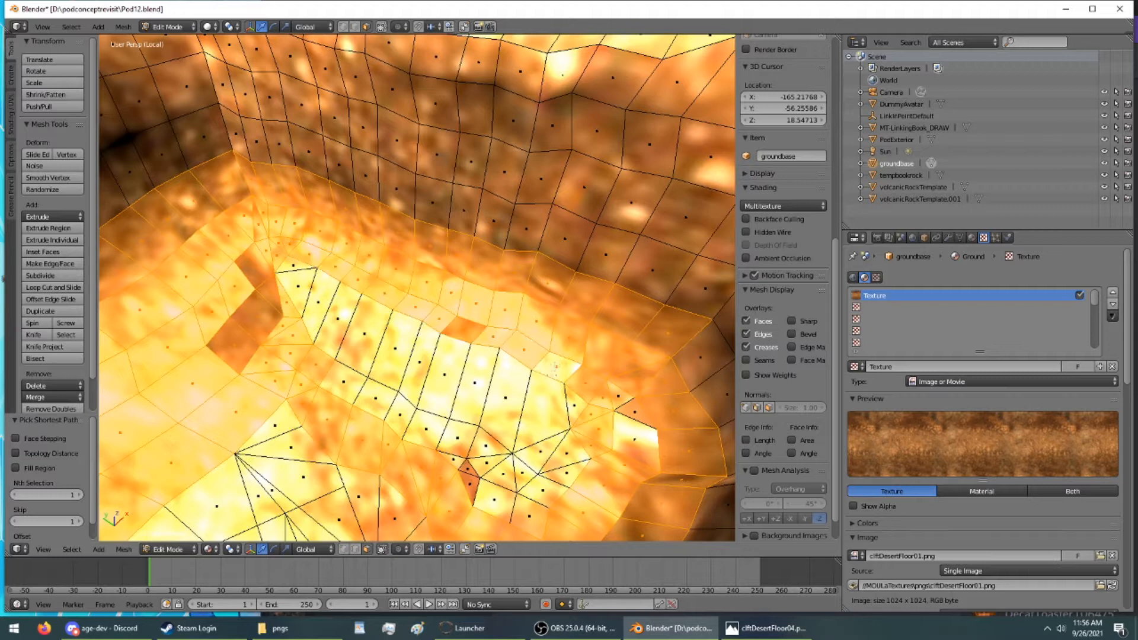
ctrl+right_click(510, 495)
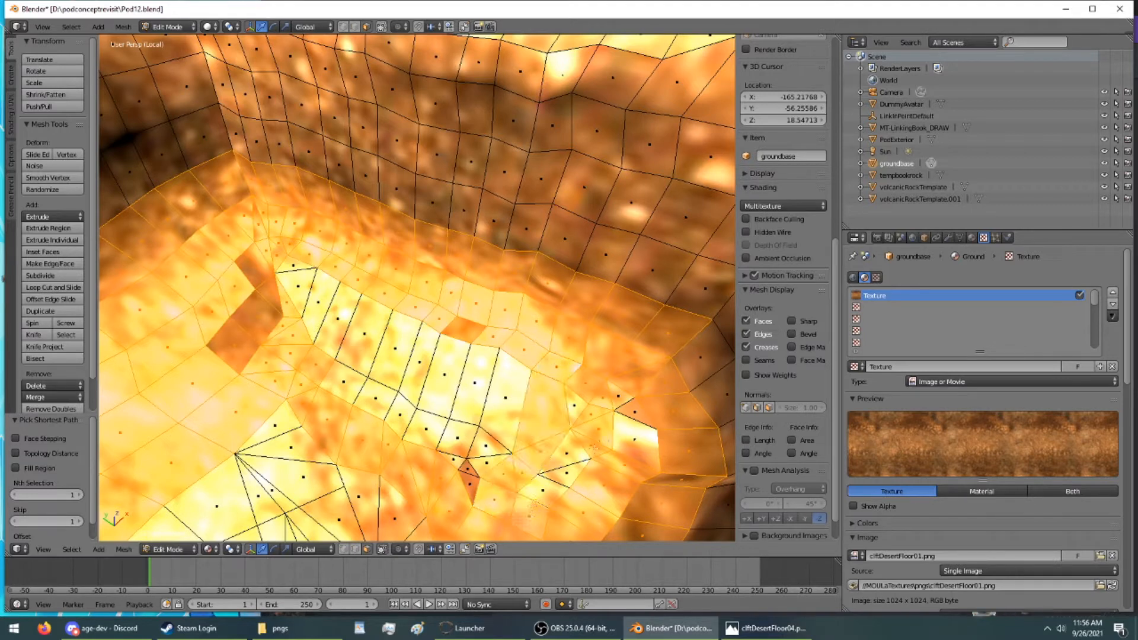
ctrl+right_click(622, 439)
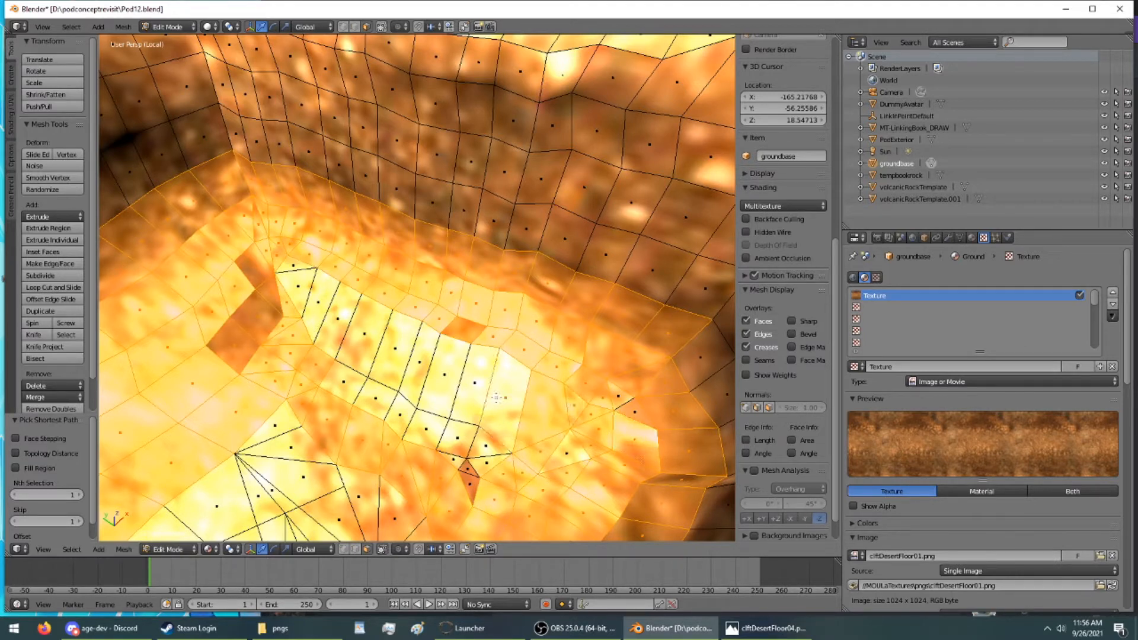
ctrl+right_click(689, 370)
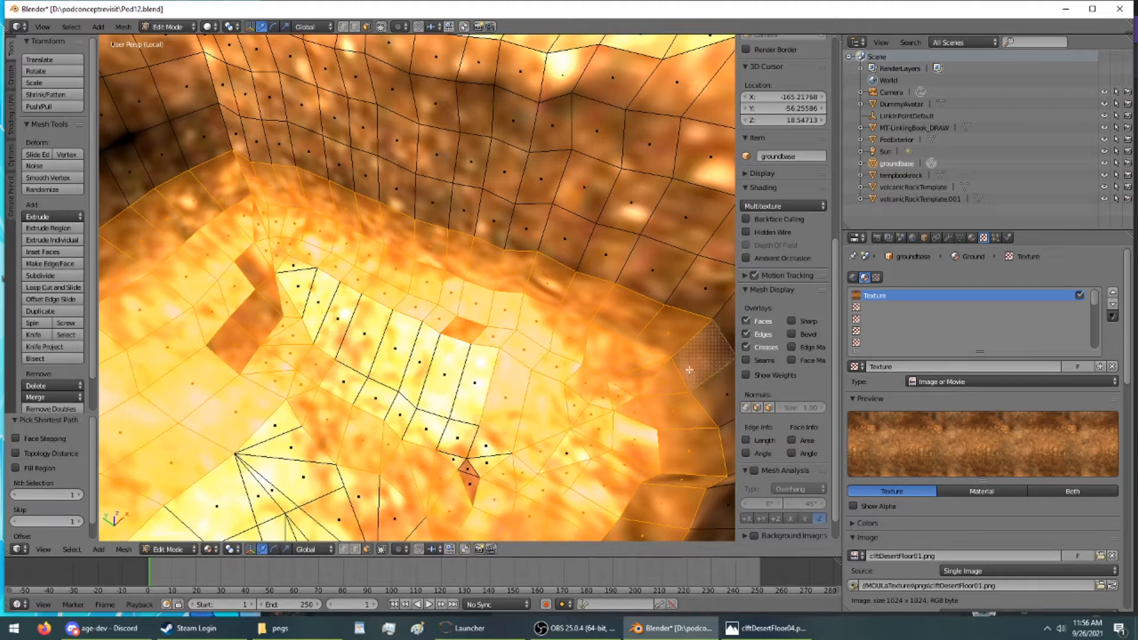
Step: Fill in the unselected floor faces enclosed by the selected loop beside the rock wall
ctrl+right_click(287, 266)
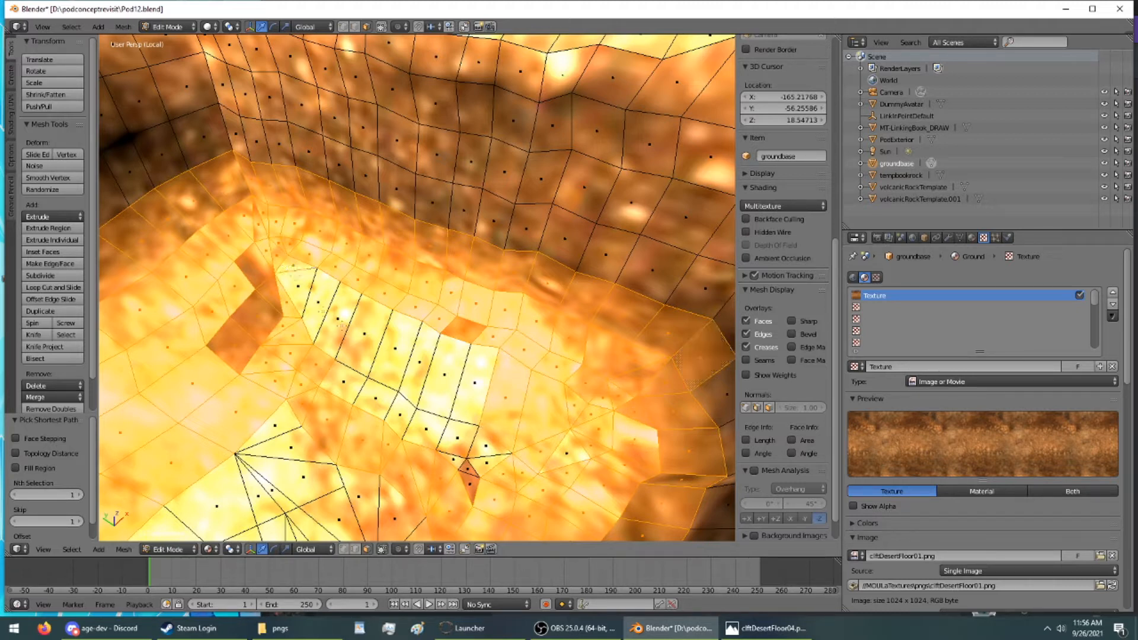
ctrl+right_click(472, 363)
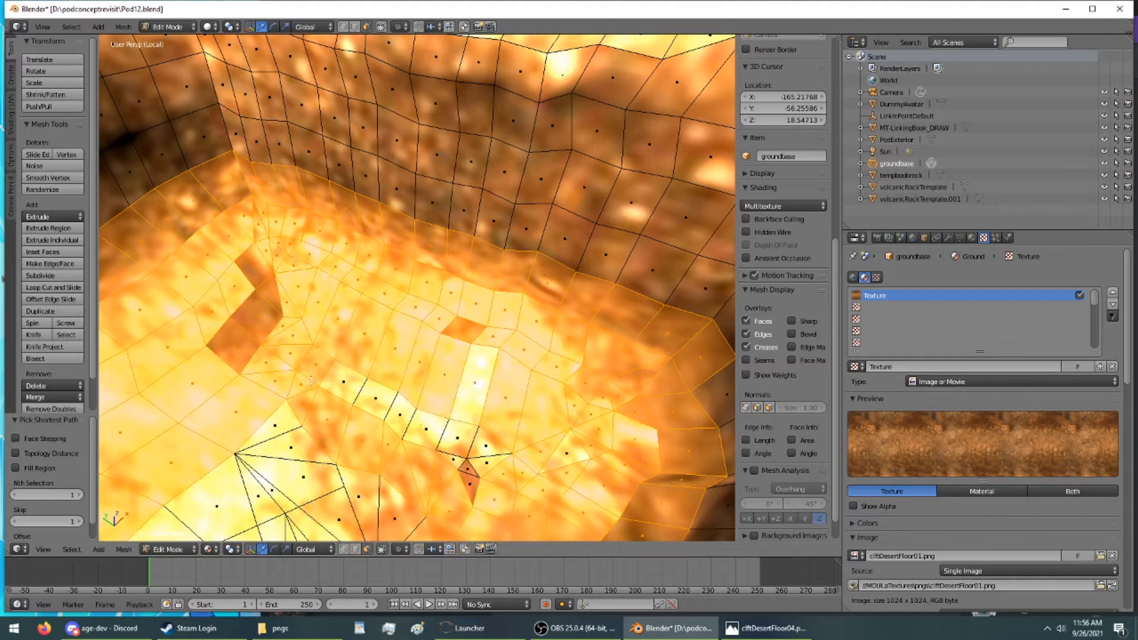
ctrl+right_click(349, 392)
ctrl+right_click(471, 483)
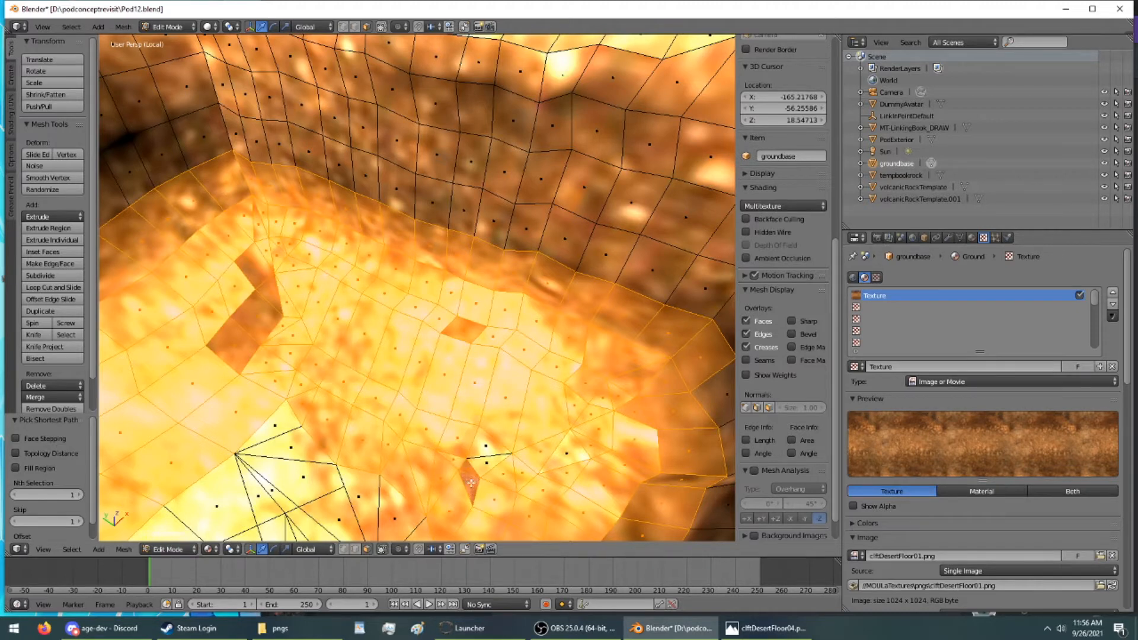
ctrl+right_click(490, 451)
Step: Add the lowest row of rock wall faces beyond the pond's far corner to the selection, up to the dark opening
middle_drag(489, 451, 514, 451)
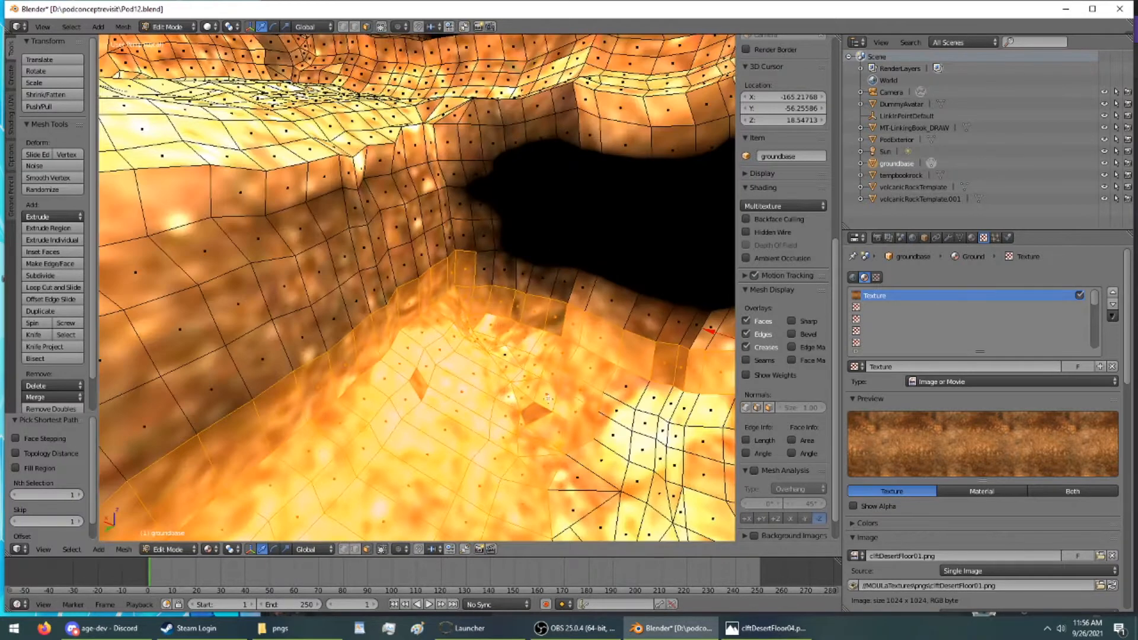
ctrl+right_click(493, 286)
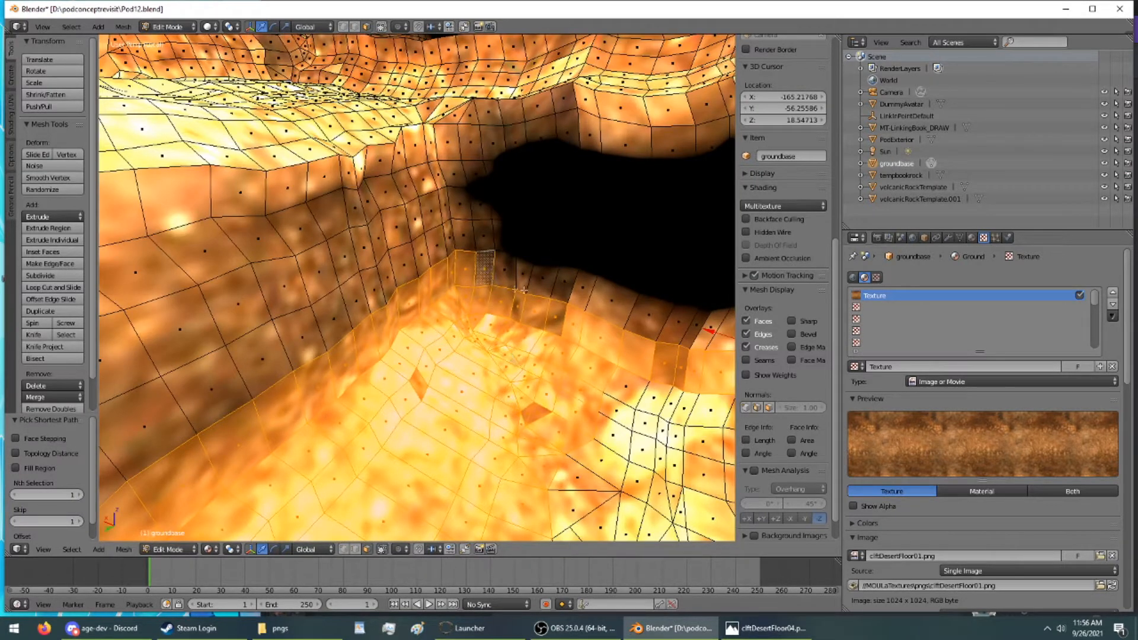
ctrl+right_click(524, 291)
ctrl+right_click(560, 293)
ctrl+right_click(632, 313)
ctrl+right_click(663, 330)
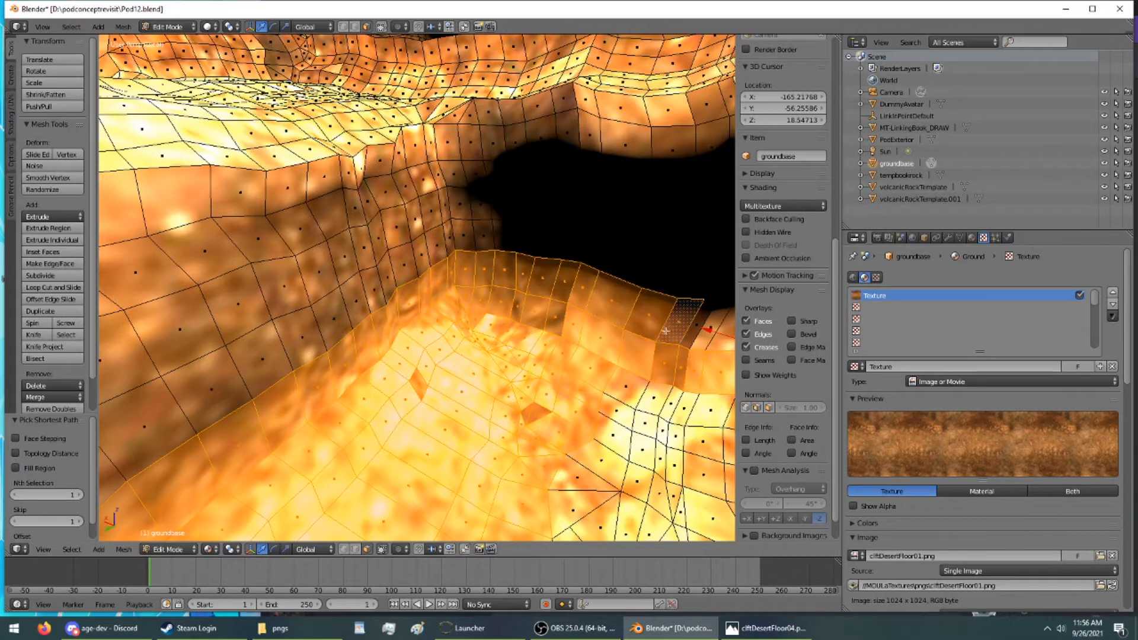
Step: Continue the selection around the base of the neighbouring rock column and add the unselected floor triangles at its foot
middle_drag(687, 342, 452, 264)
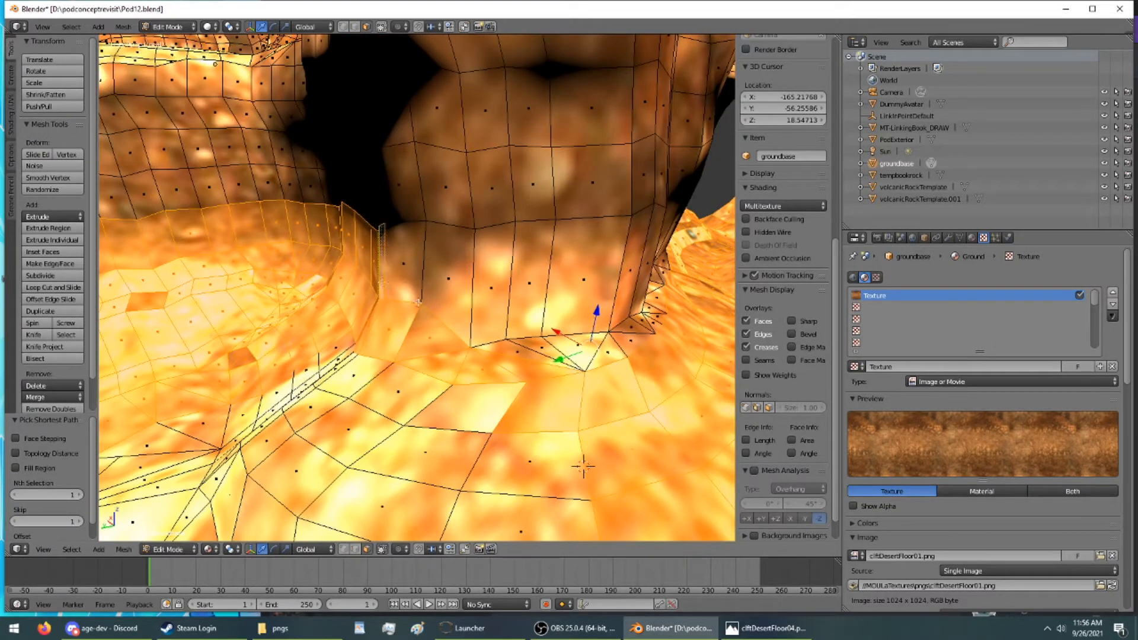
ctrl+right_click(488, 309)
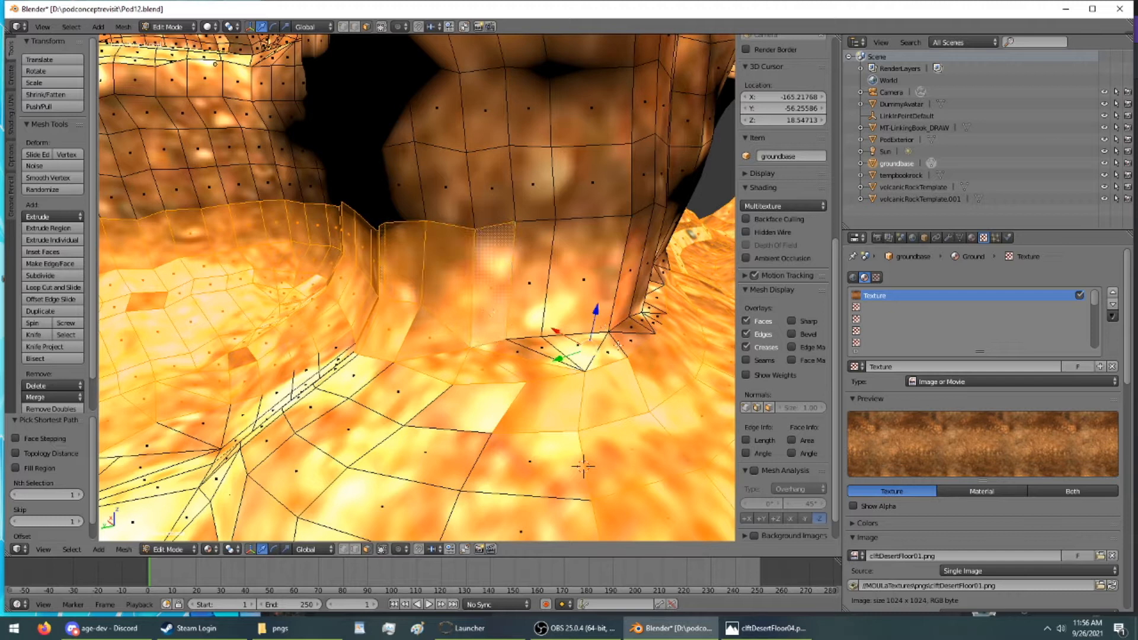
ctrl+right_click(546, 347)
ctrl+right_click(576, 346)
ctrl+right_click(632, 340)
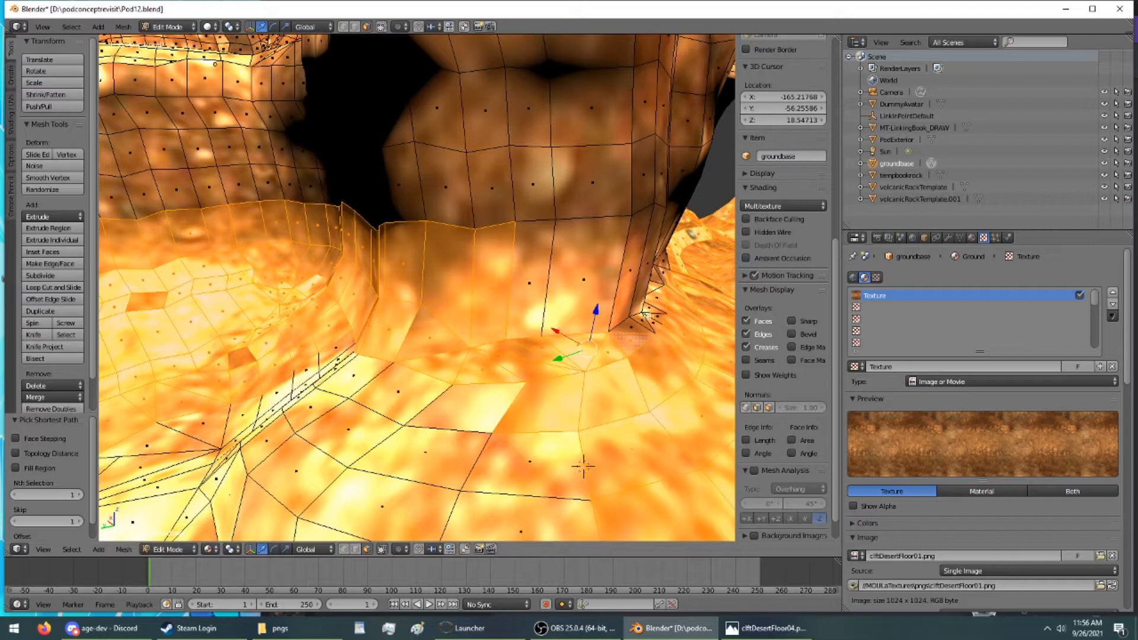
Step: Add the dense rows of unselected faces on the ridge between the pond and the channel floor
middle_drag(637, 313, 617, 316)
shift+middle_drag(556, 308, 871, 272)
middle_drag(356, 297, 386, 367)
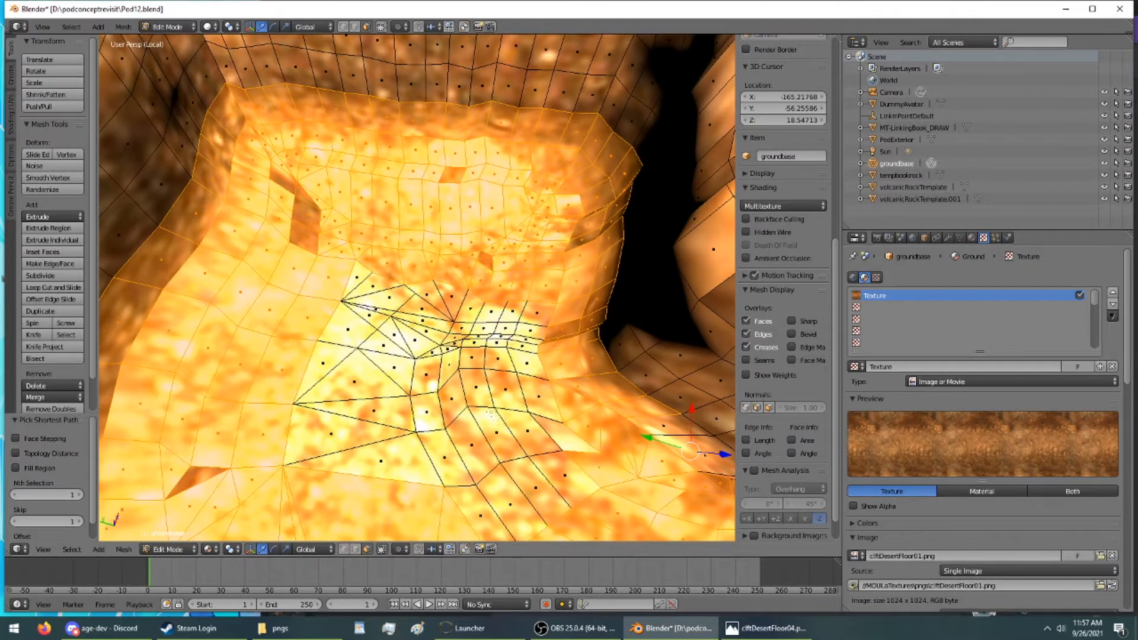
ctrl+right_click(357, 283)
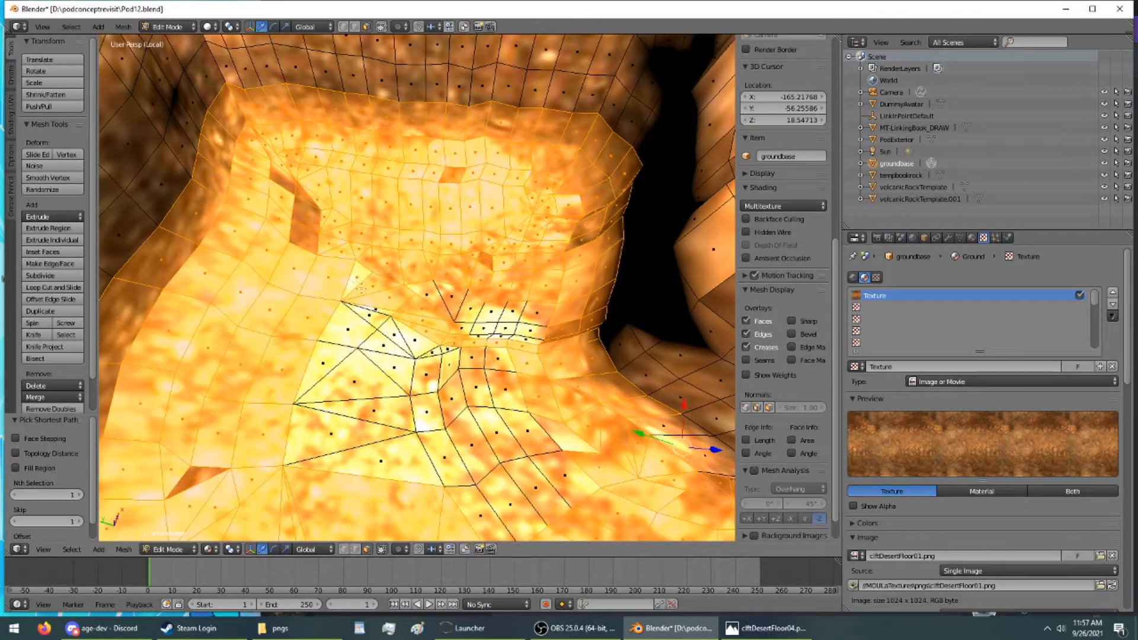
ctrl+right_click(536, 321)
ctrl+right_click(529, 339)
ctrl+right_click(468, 326)
ctrl+right_click(339, 318)
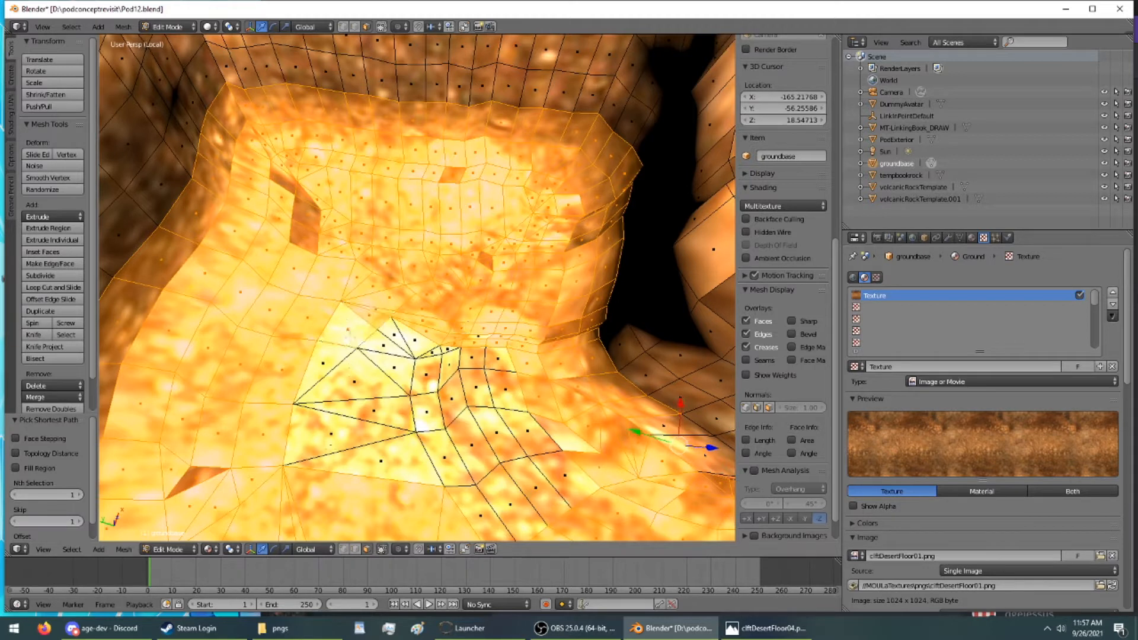
Step: Add the large triangular faces and adjoining floor strips below the ridge to the selection
ctrl+right_click(337, 432)
ctrl+right_click(386, 457)
ctrl+right_click(540, 443)
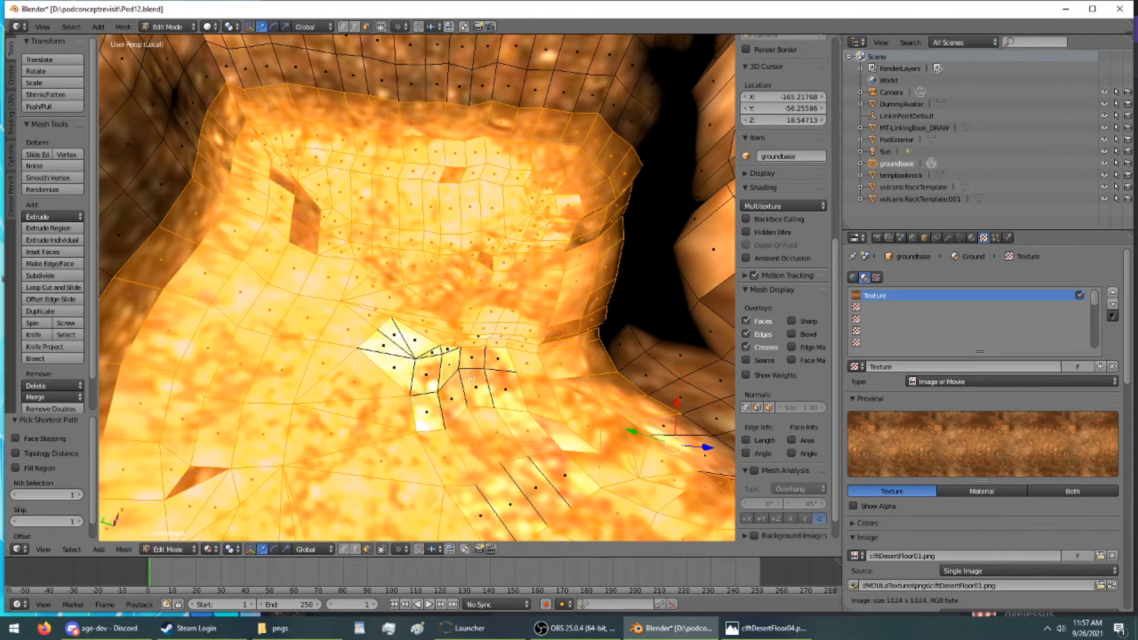
ctrl+right_click(398, 338)
ctrl+right_click(395, 348)
ctrl+right_click(398, 366)
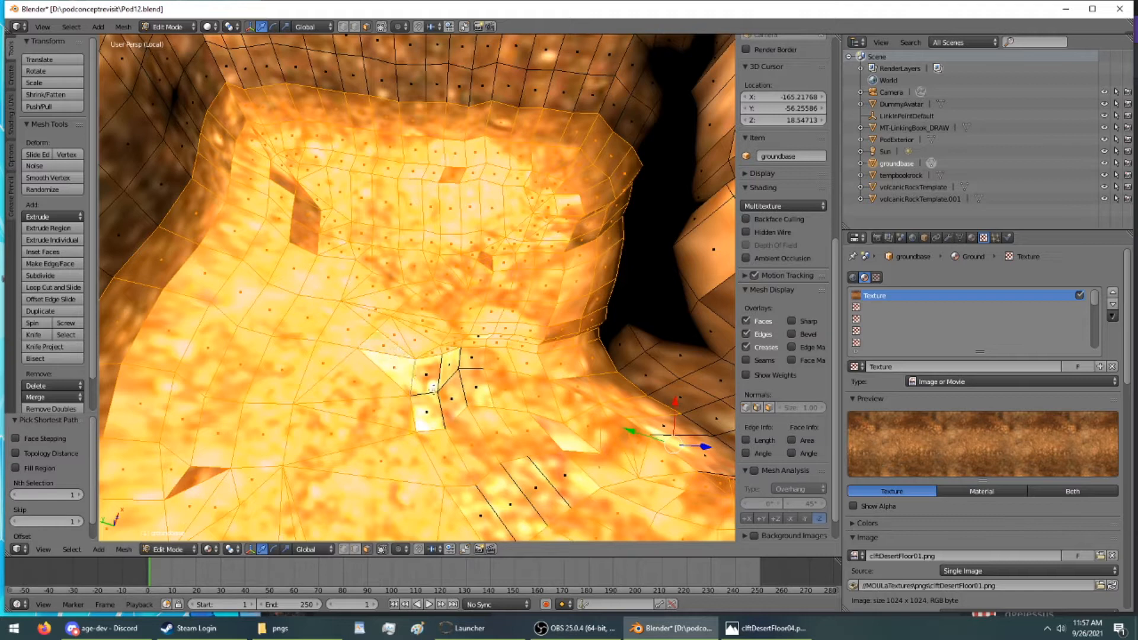
Step: Fill in the last small unselected faces in the middle of the floor and along the channel
ctrl+right_click(432, 388)
ctrl+right_click(470, 359)
ctrl+right_click(474, 387)
ctrl+right_click(426, 413)
middle_drag(424, 414, 438, 300)
ctrl+right_click(477, 264)
ctrl+right_click(486, 207)
middle_drag(528, 240, 478, 149)
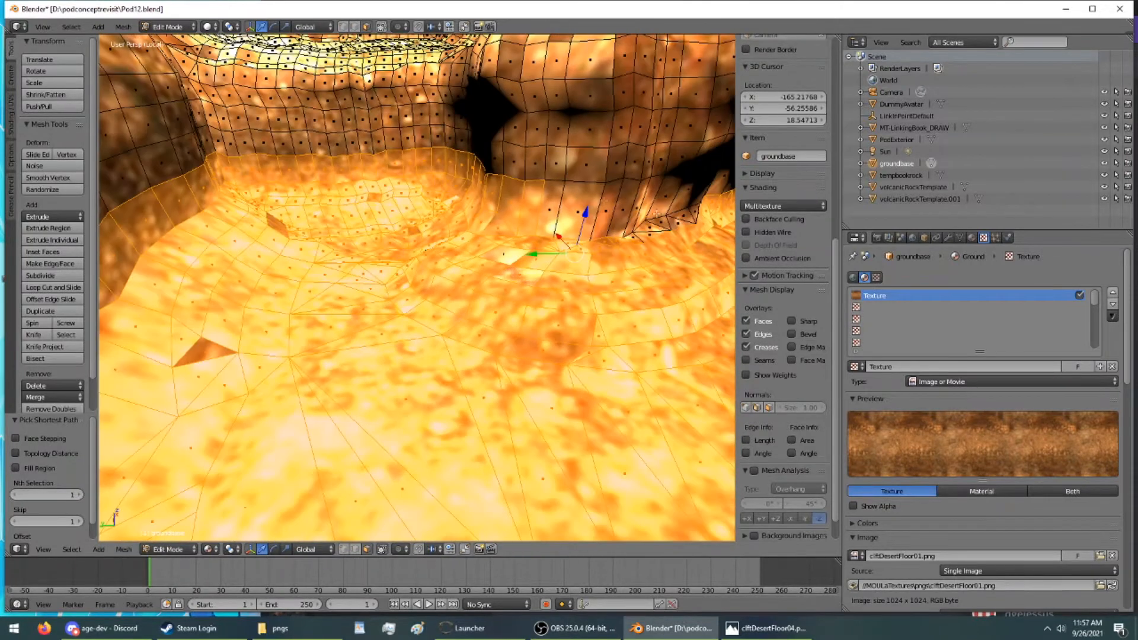
Step: Assign the PONDFLOOR material to the selected pond and channel faces
click(970, 238)
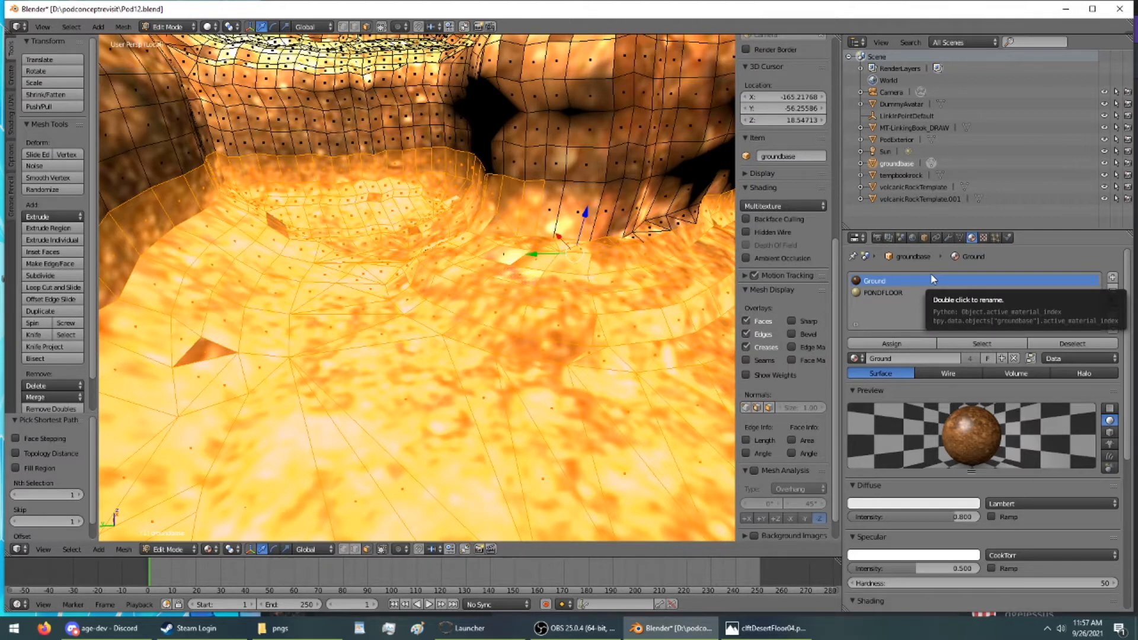
click(898, 293)
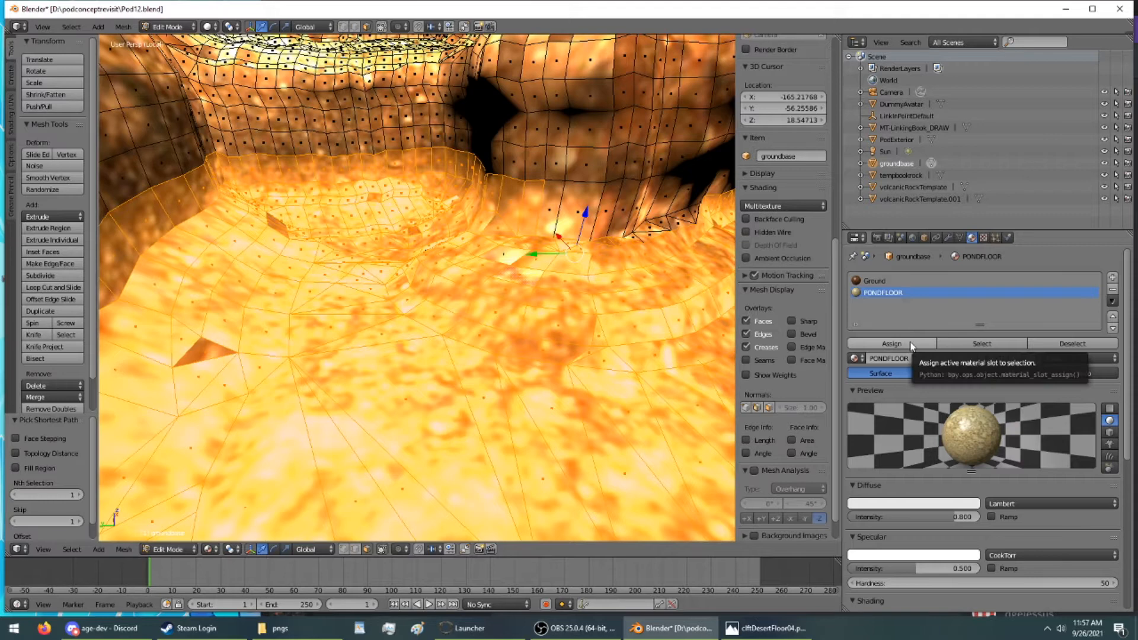
click(891, 344)
Step: Unwrap the selected faces with Smart UV Project at a 66 angle limit and 0 island margin
middle_drag(727, 298, 600, 350)
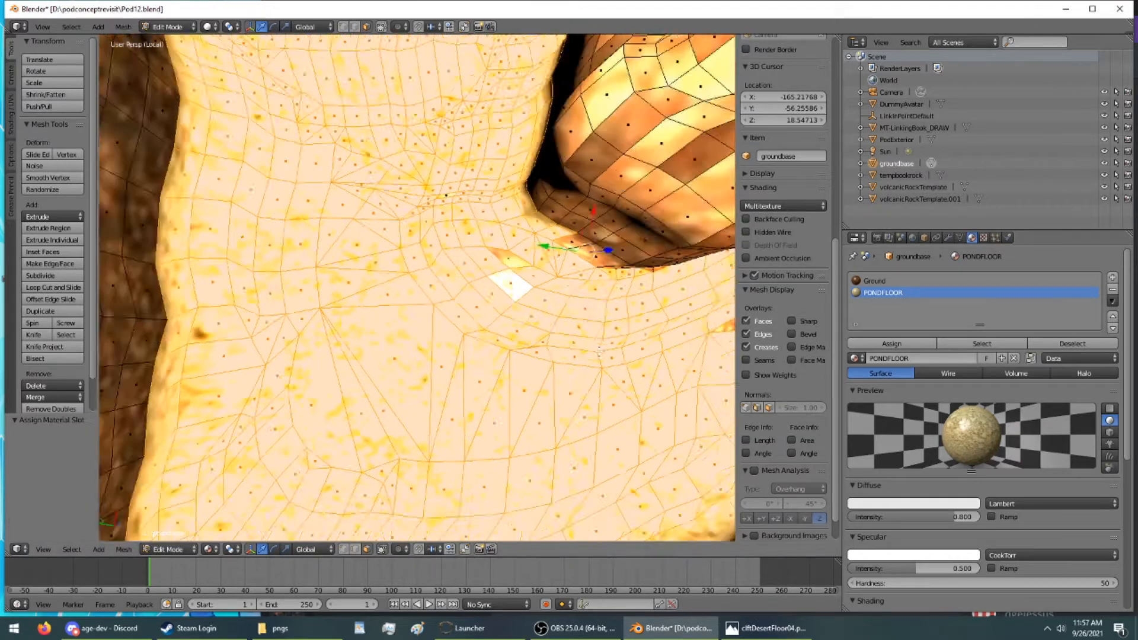
scroll(600, 350, down, 4)
scroll(595, 346, up, 2)
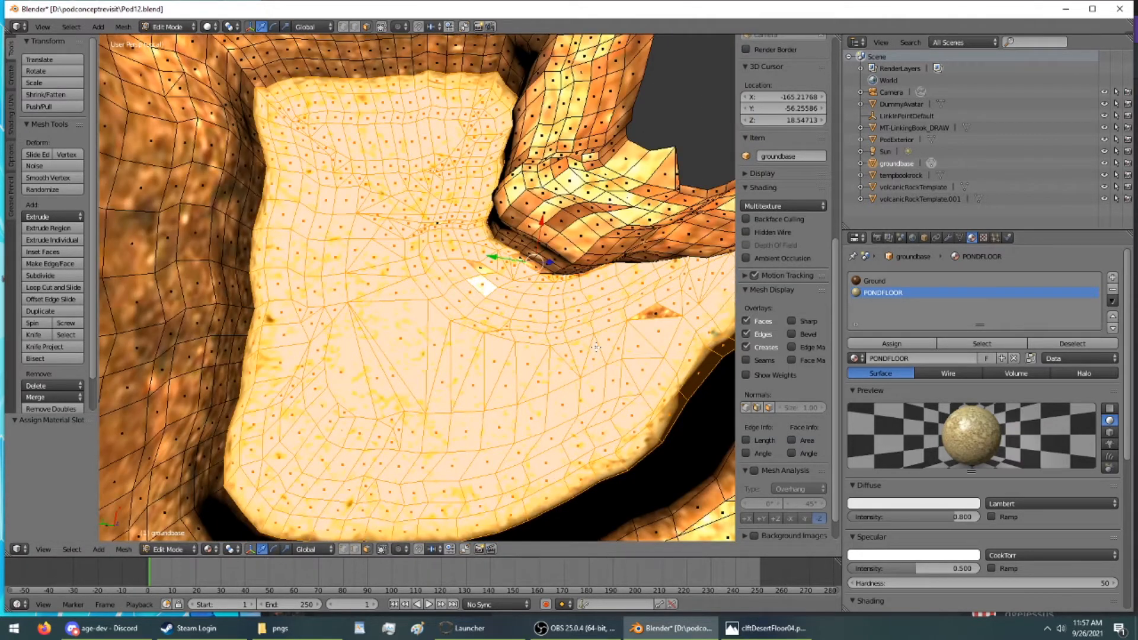
key(u)
click(592, 357)
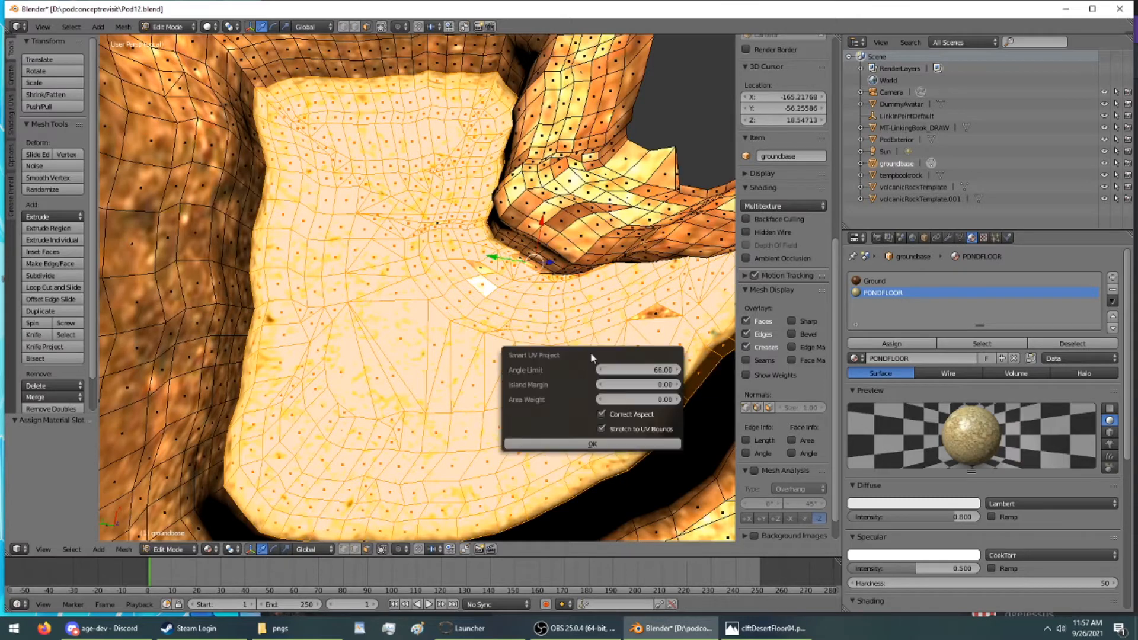
click(615, 442)
Step: Switch to Object Mode and examine the textured pond floor for missed faces
click(185, 28)
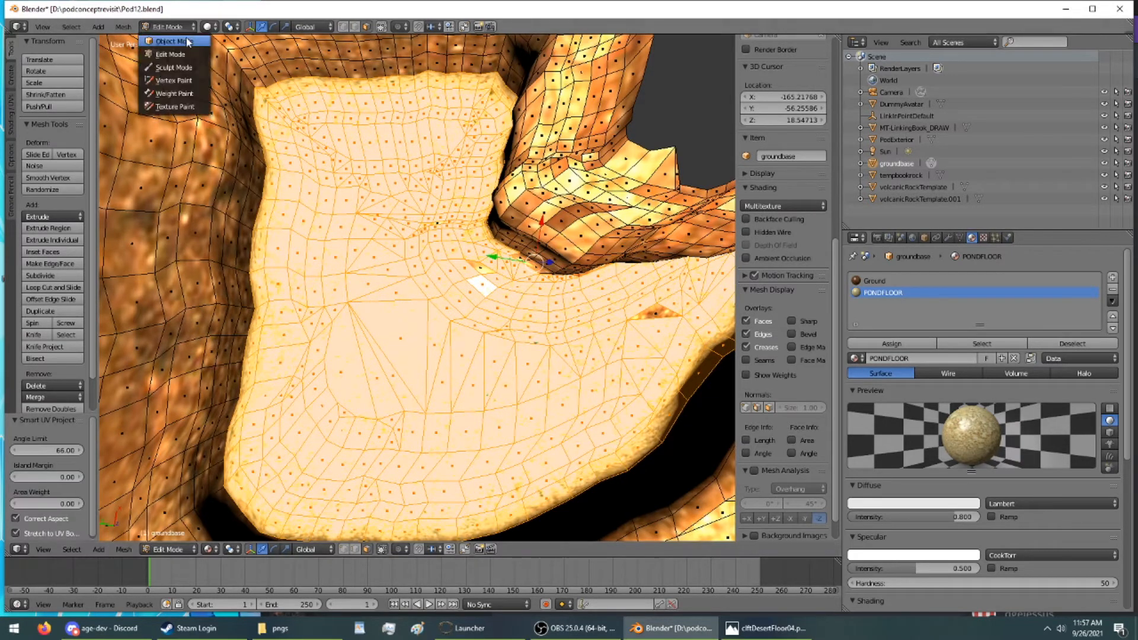
click(186, 42)
middle_drag(208, 70, 415, 208)
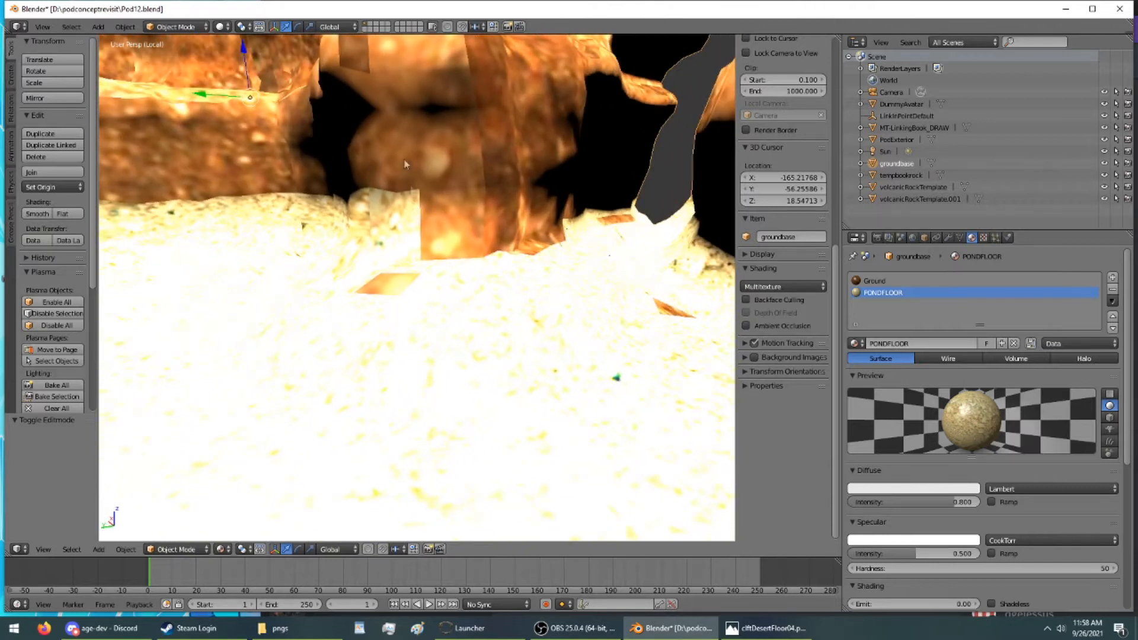
Step: Return to Edit Mode and add the missed faces along the rock column's base and the floor triangles below it
click(194, 25)
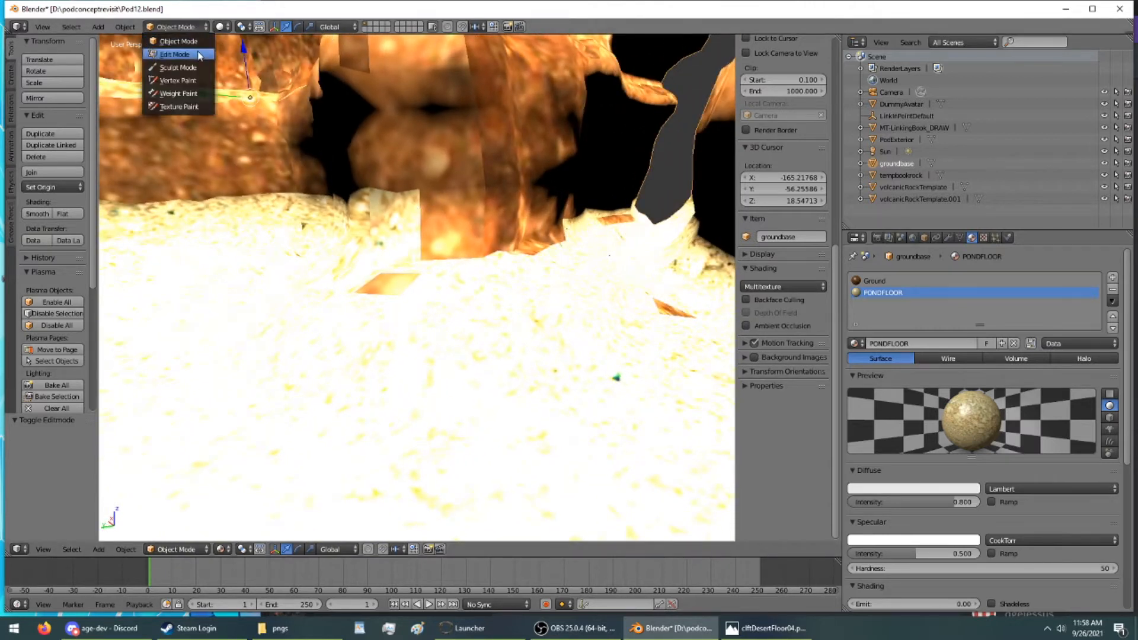
click(198, 55)
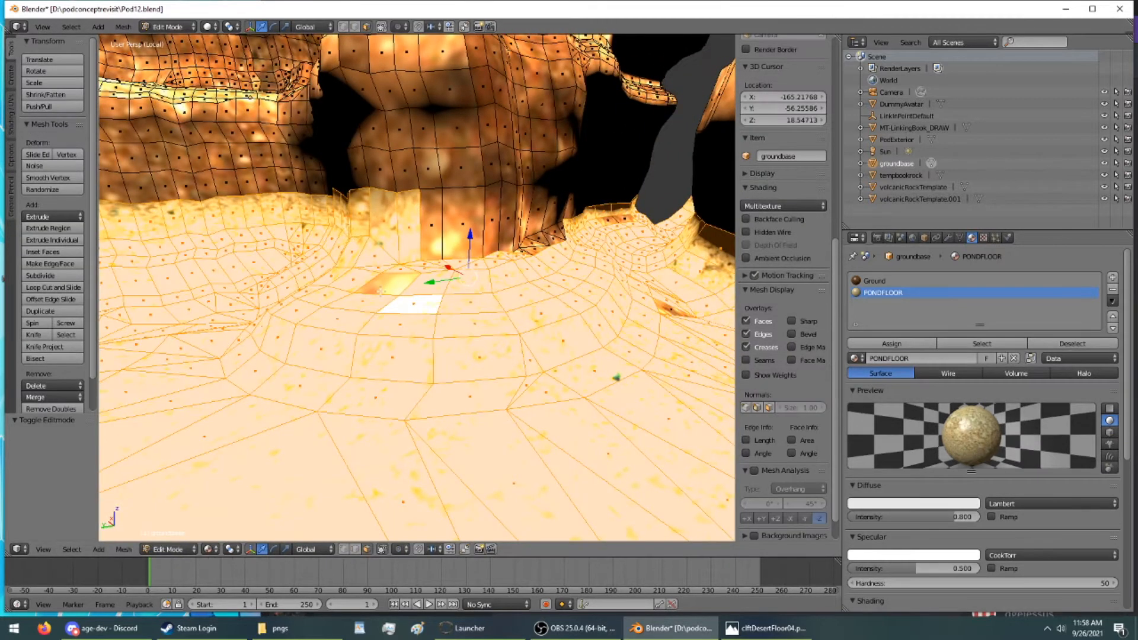
ctrl+right_click(438, 223)
ctrl+right_click(497, 222)
middle_drag(496, 222, 283, 228)
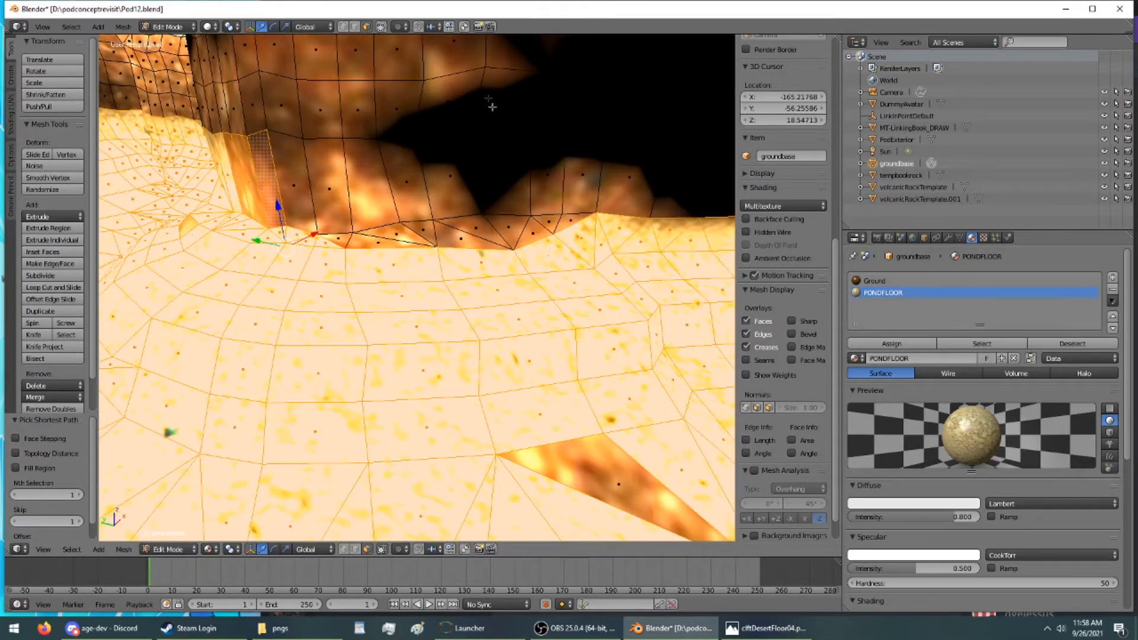
ctrl+right_click(541, 185)
ctrl+right_click(563, 222)
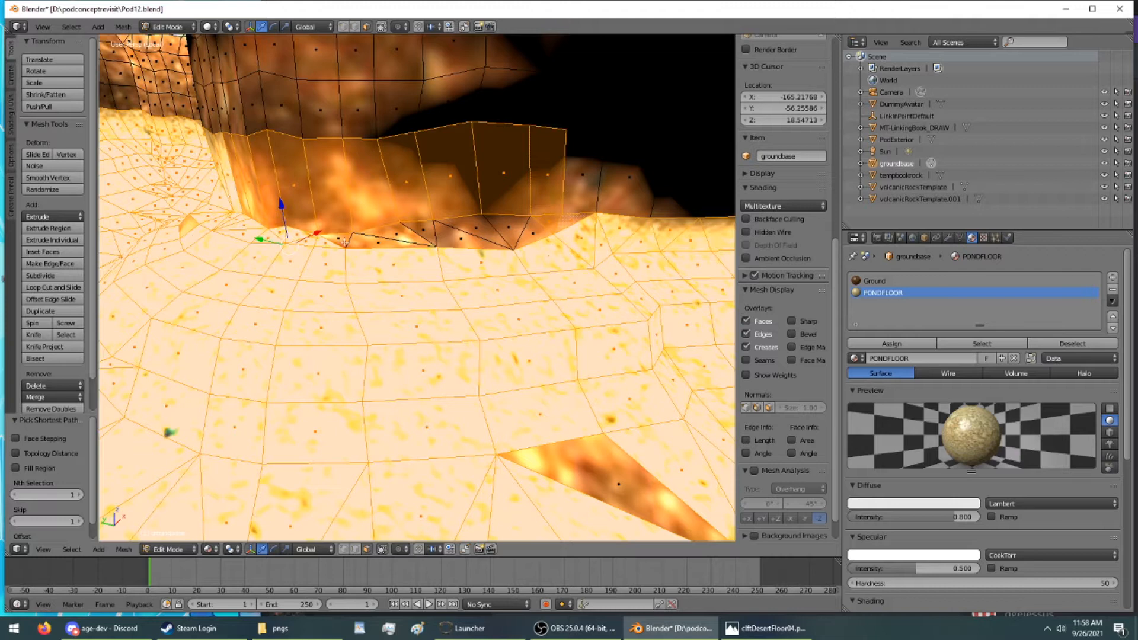
ctrl+right_click(407, 272)
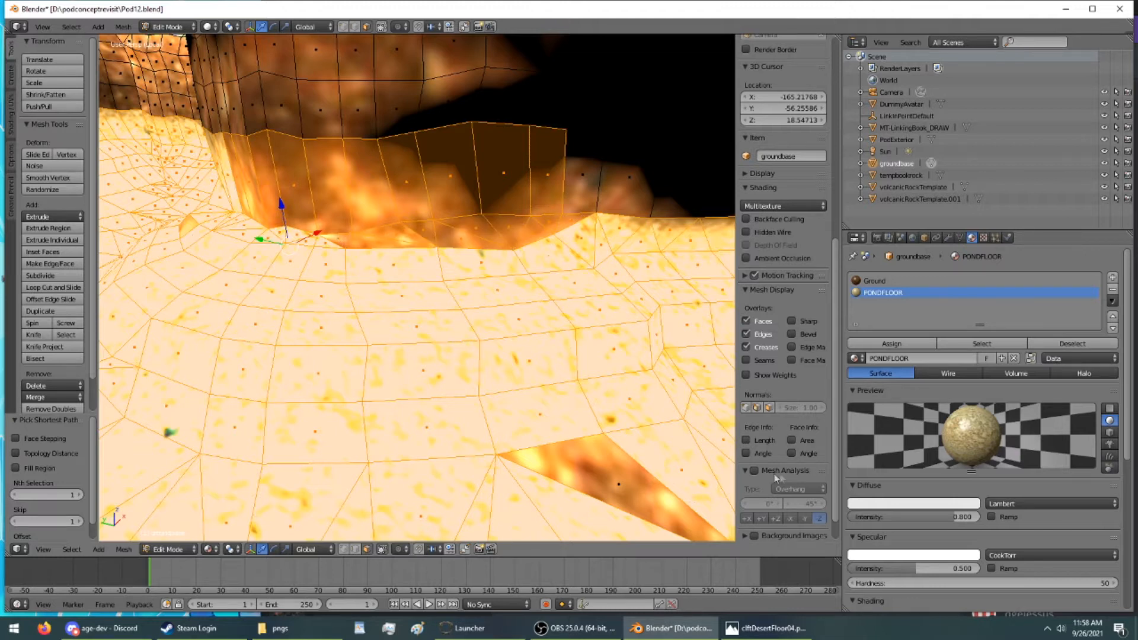
Step: Add the remaining unselected wall faces along the channel's outer edge to the selection
key(KP_Decimal)
shift+middle_drag(358, 191, 297, 140)
right_click(318, 156)
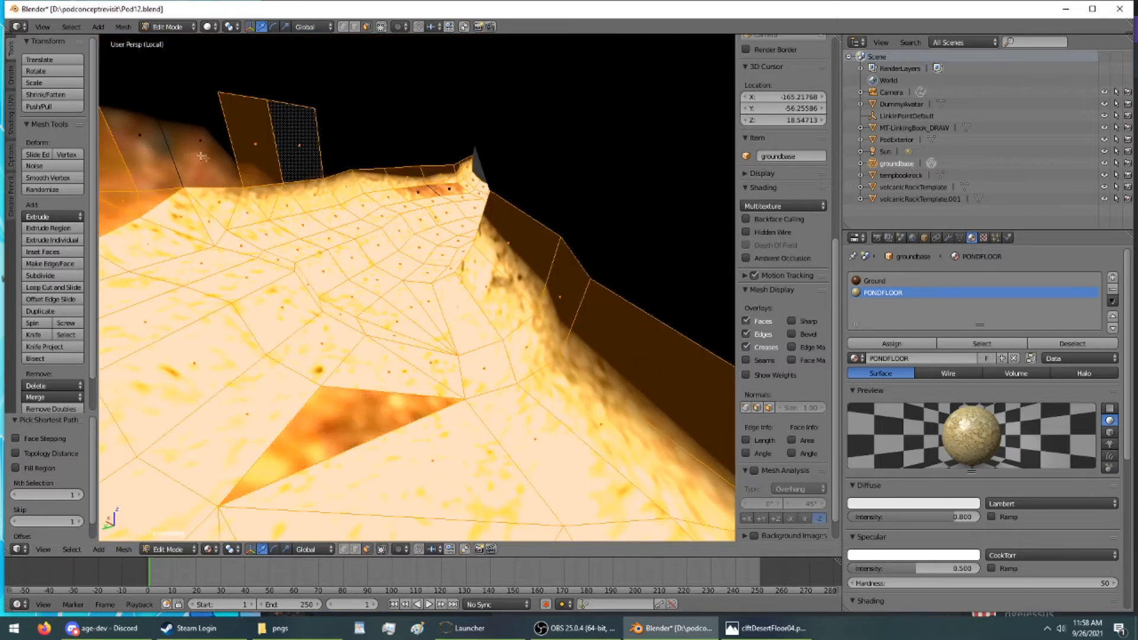
shift+right_click(158, 155)
key(KP_Decimal)
middle_drag(710, 196, 531, 522)
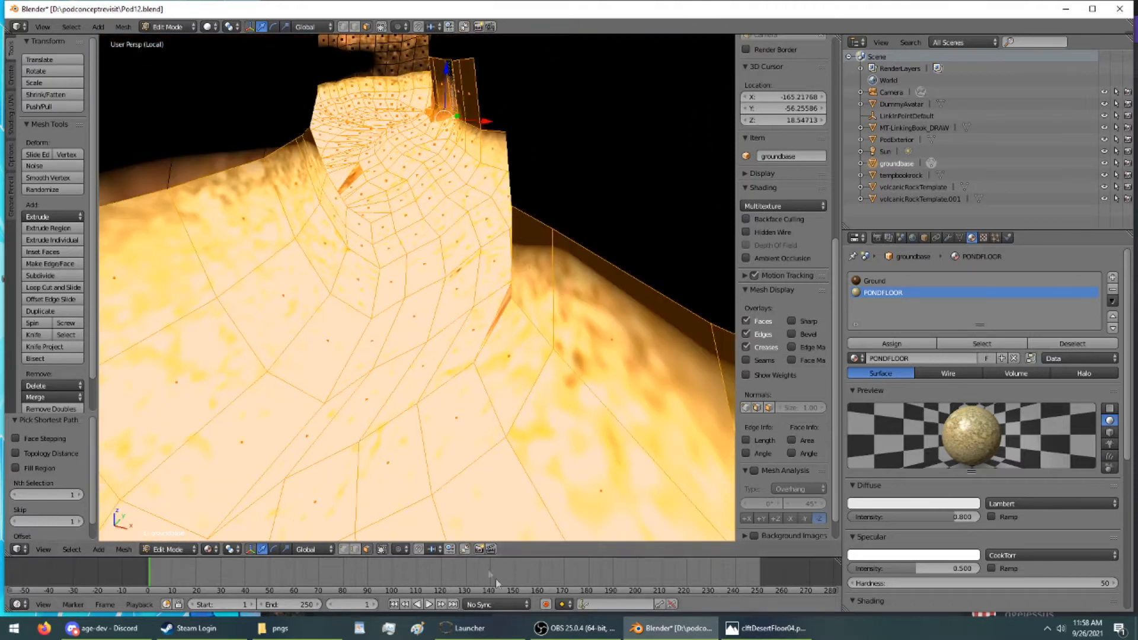
shift+right_click(528, 94)
Step: Assign PONDFLOOR to the extended selection and unwrap it with Smart UV Project at a 66 angle limit
middle_drag(546, 183, 416, 147)
scroll(415, 147, down, 5)
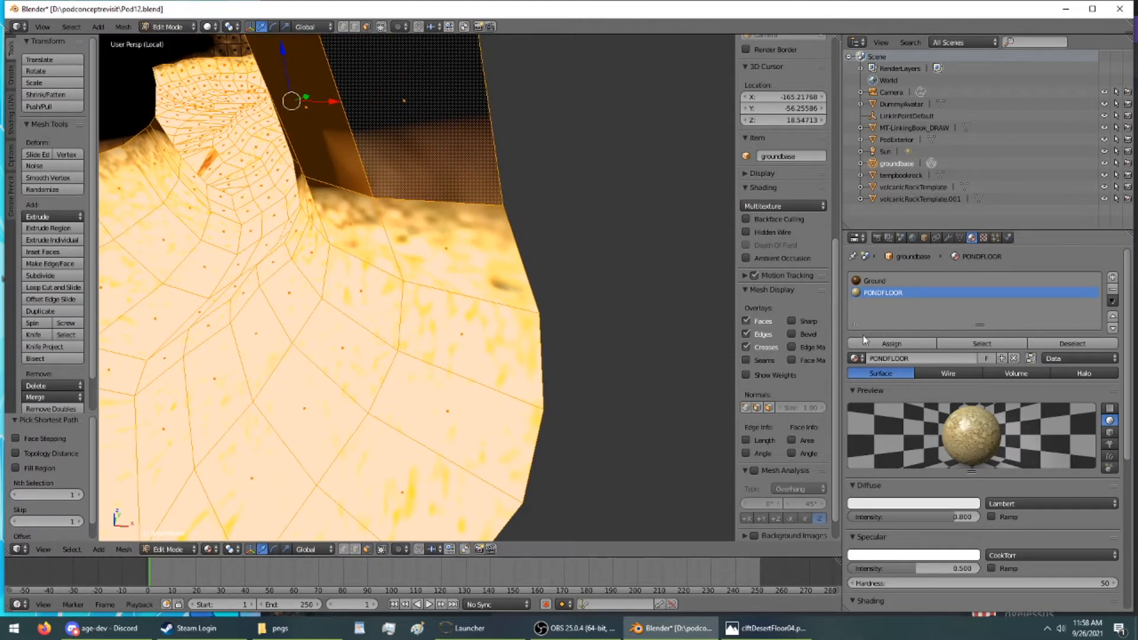
click(892, 344)
scroll(549, 252, up, 4)
scroll(549, 252, down, 4)
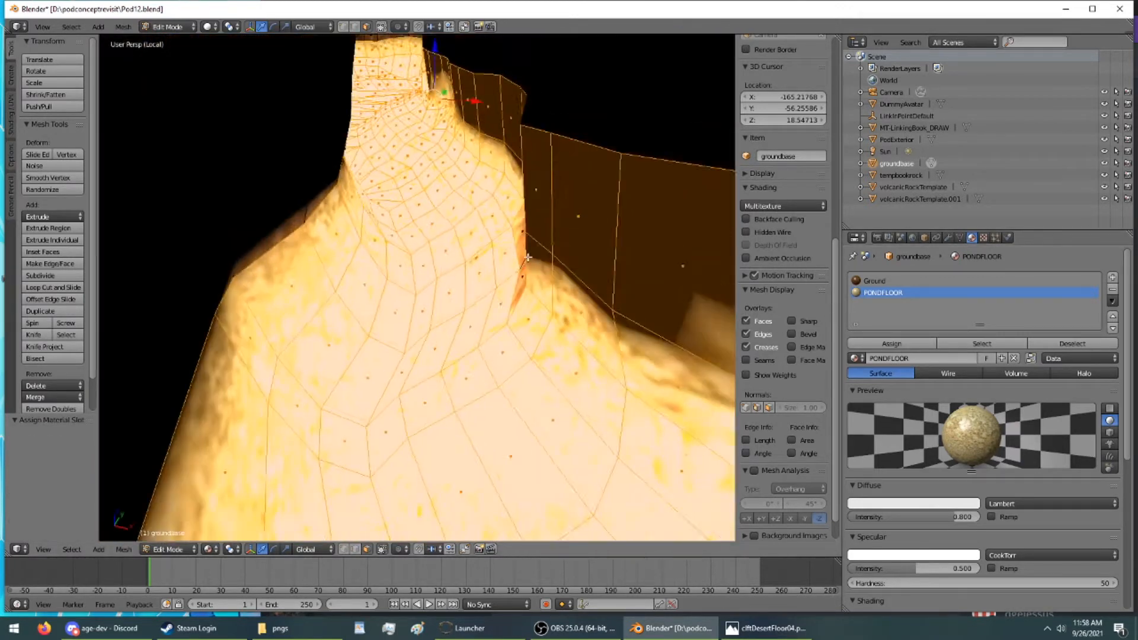
key(u)
click(528, 265)
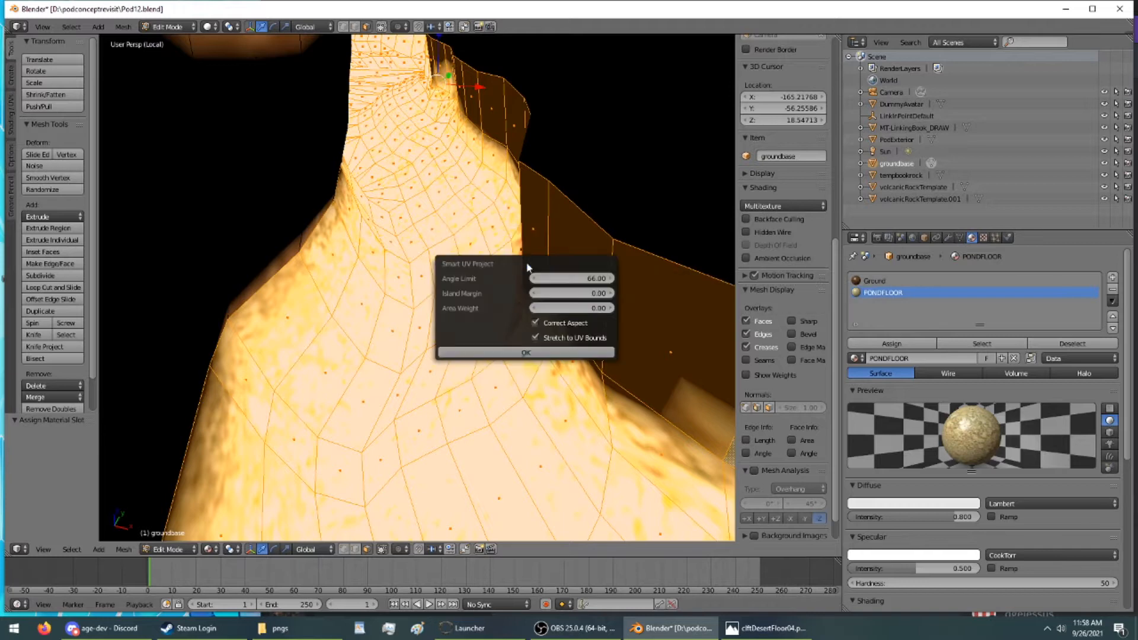
click(537, 352)
Step: Add the two missed floor faces beside the channel's edge and assign PONDFLOOR to them
middle_drag(487, 279, 391, 188)
scroll(631, 344, up, 6)
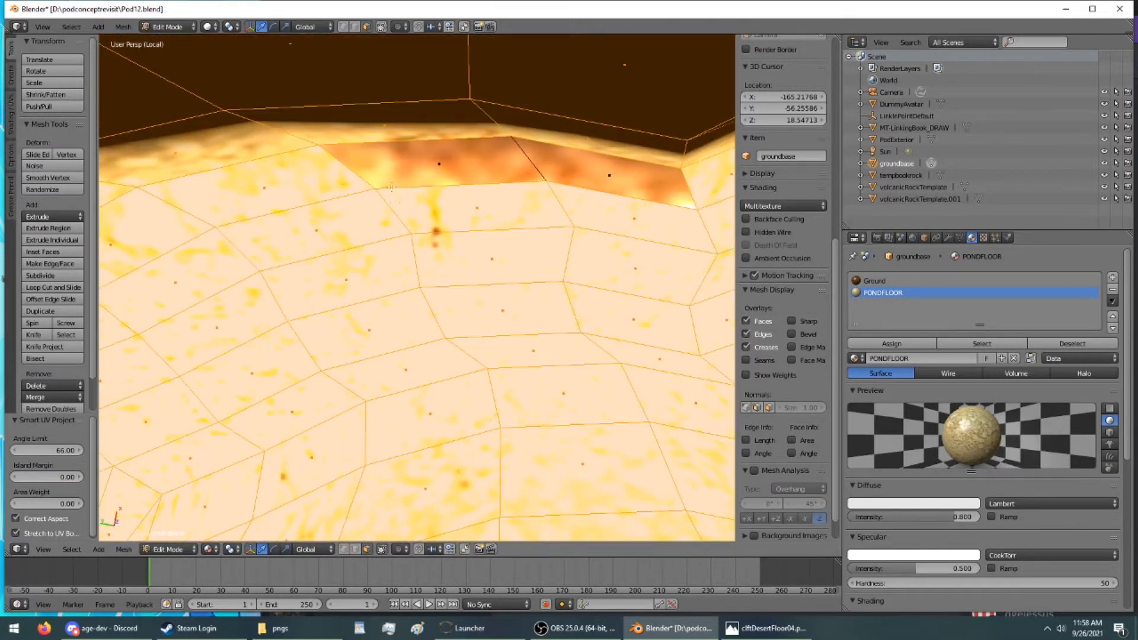
ctrl+right_click(448, 156)
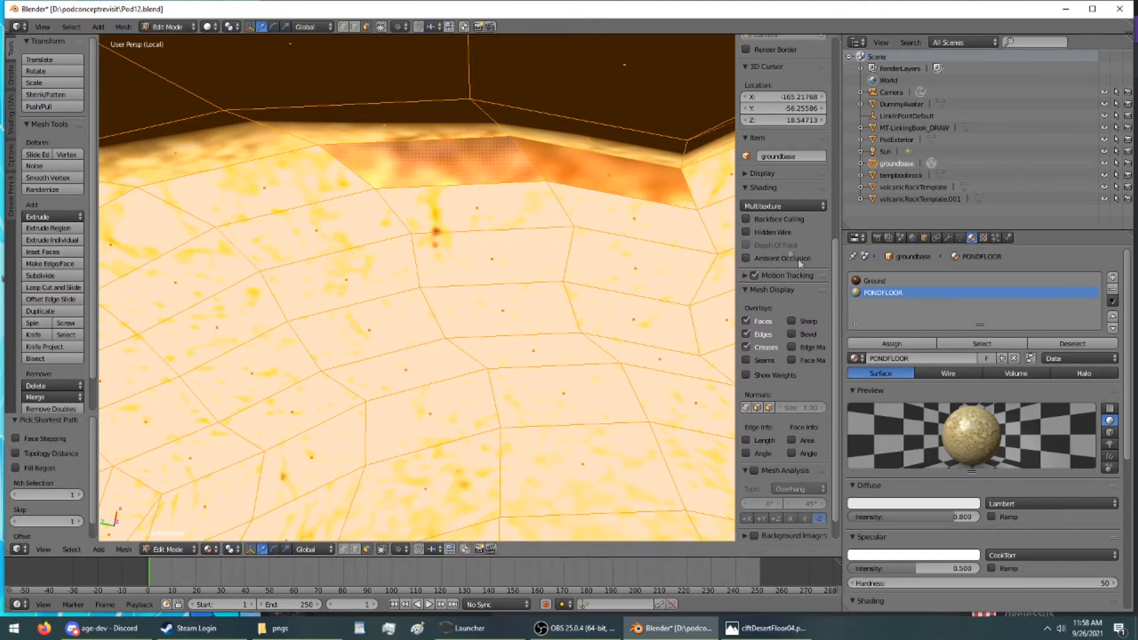
click(892, 344)
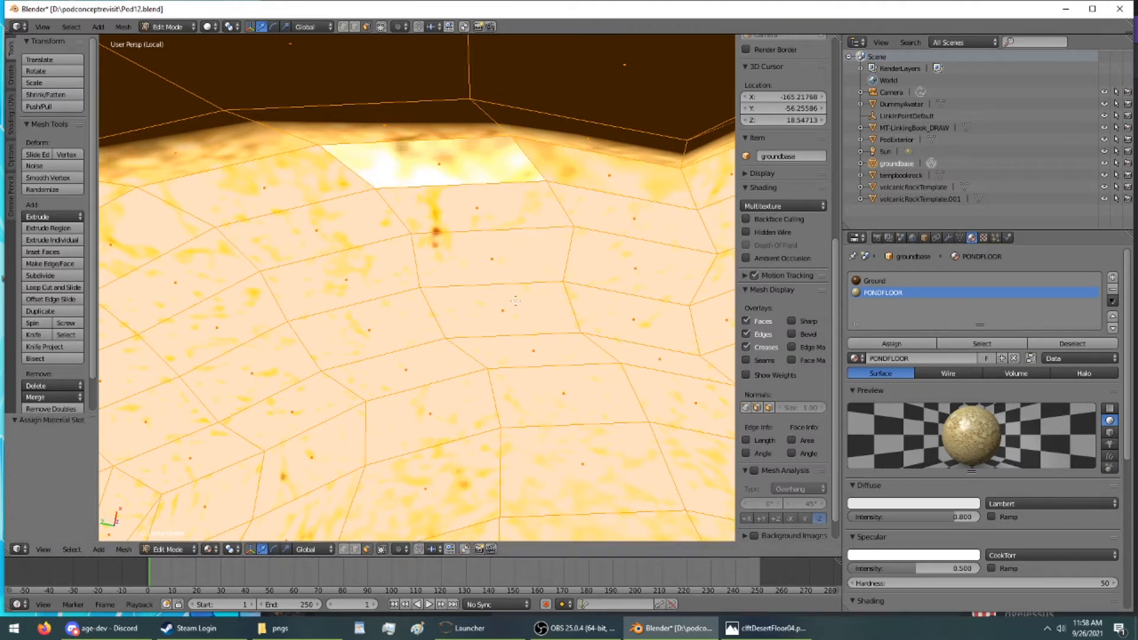
Step: Unwrap the completed pond floor selection again with Smart UV Project
key(u)
click(516, 301)
click(542, 391)
Step: Return to Object Mode and inspect the finished pond floor from several sides
middle_drag(491, 304, 712, 283)
scroll(566, 225, down, 5)
middle_drag(426, 392, 464, 354)
click(172, 27)
click(178, 42)
middle_drag(297, 198, 351, 160)
scroll(309, 177, up, 4)
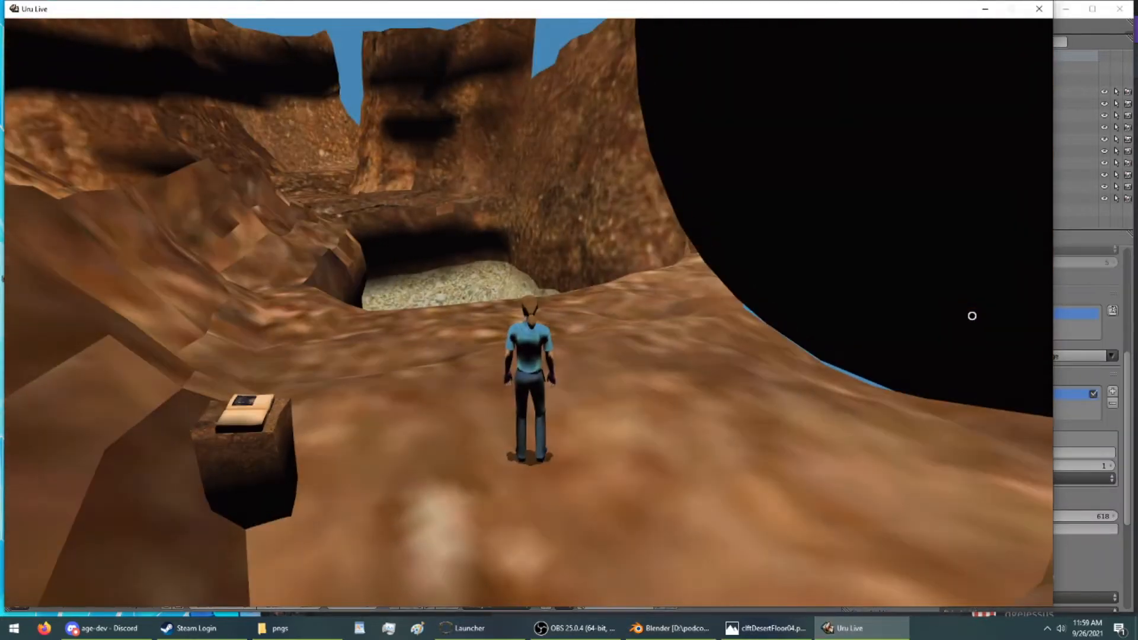
Step: In Uru Live, switch to first-person view and walk the avatar to the pond to examine its floor texture
key(F1)
key(Up)
right_drag(972, 316, 247, 307)
key(Up)
key(Up)
key(Up)
key(Up)
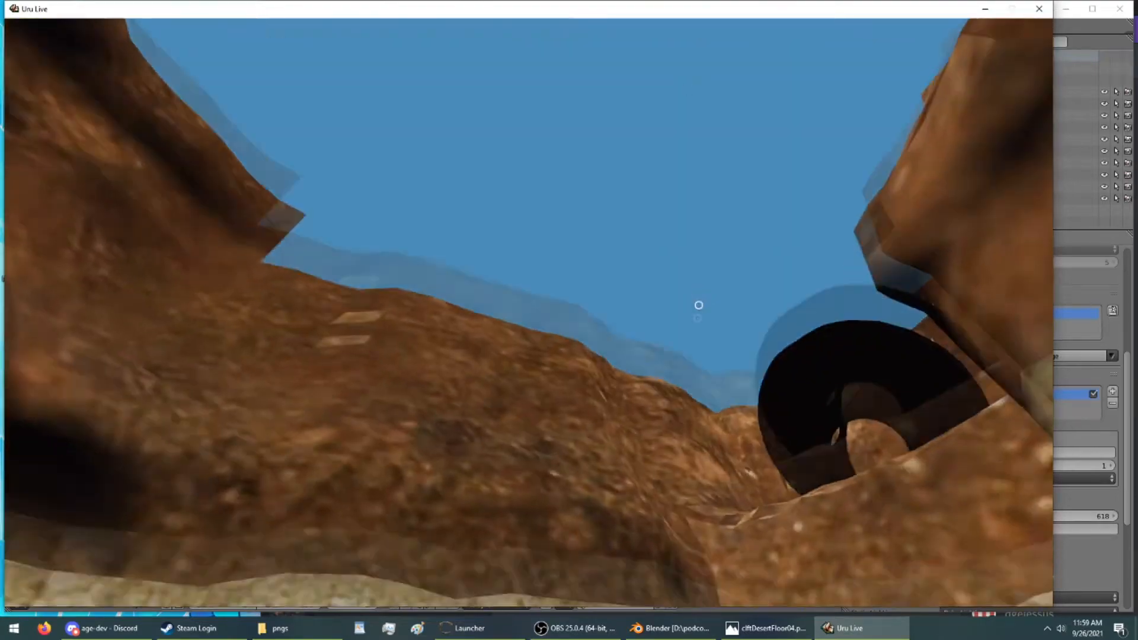
key(Up)
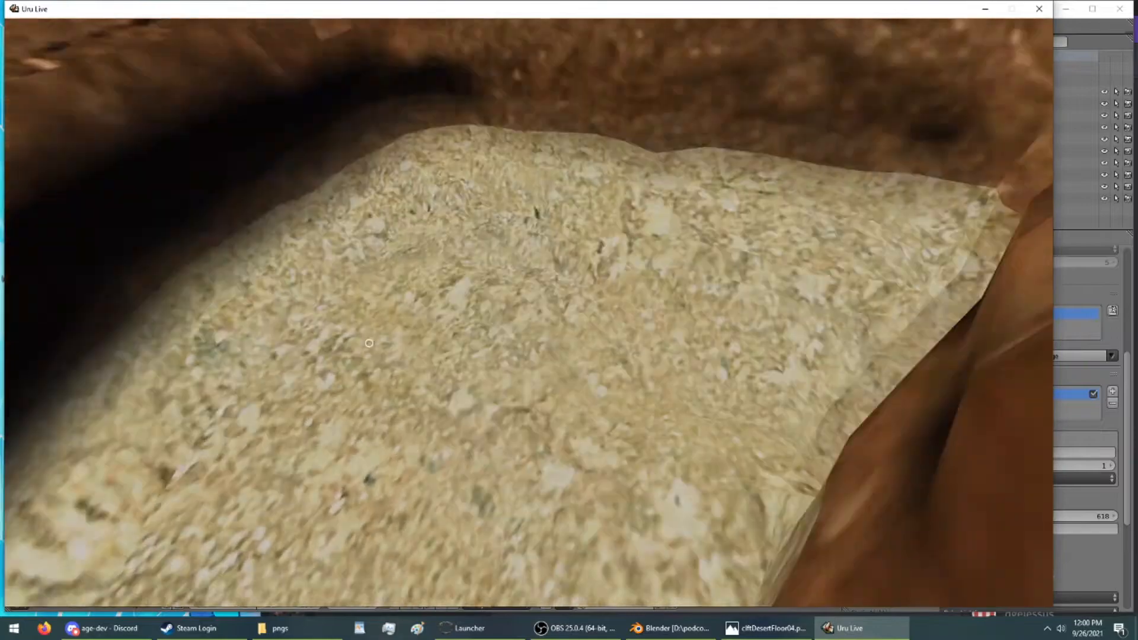
Step: Walk the avatar across the pond floor and look closely at the texture seams and the untextured patch beside the ledge
key(Right)
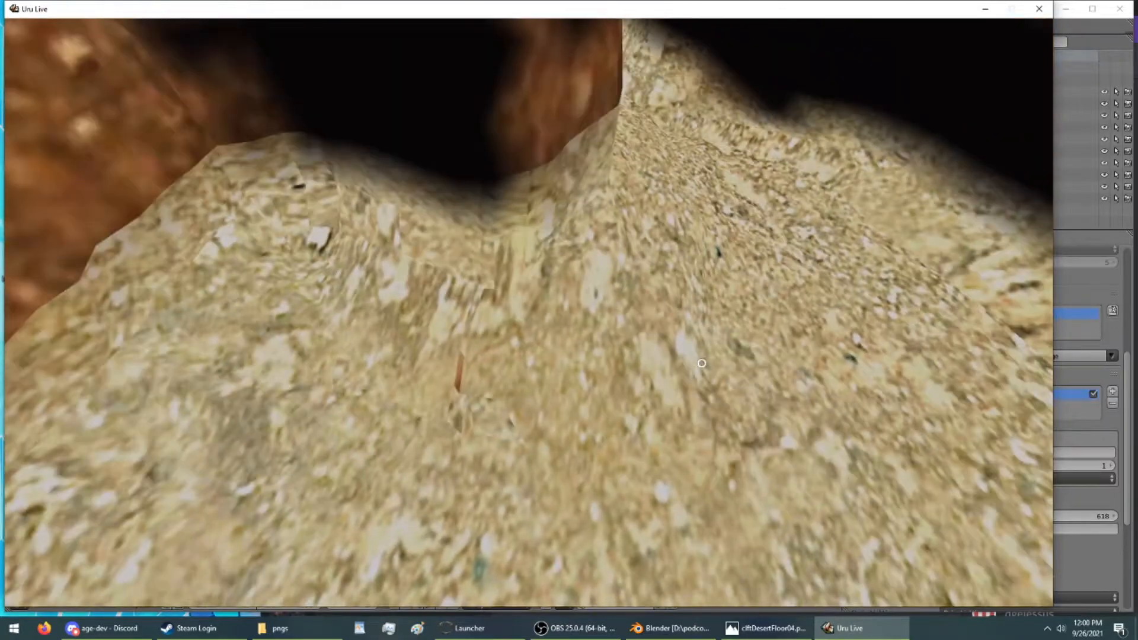
key(Left)
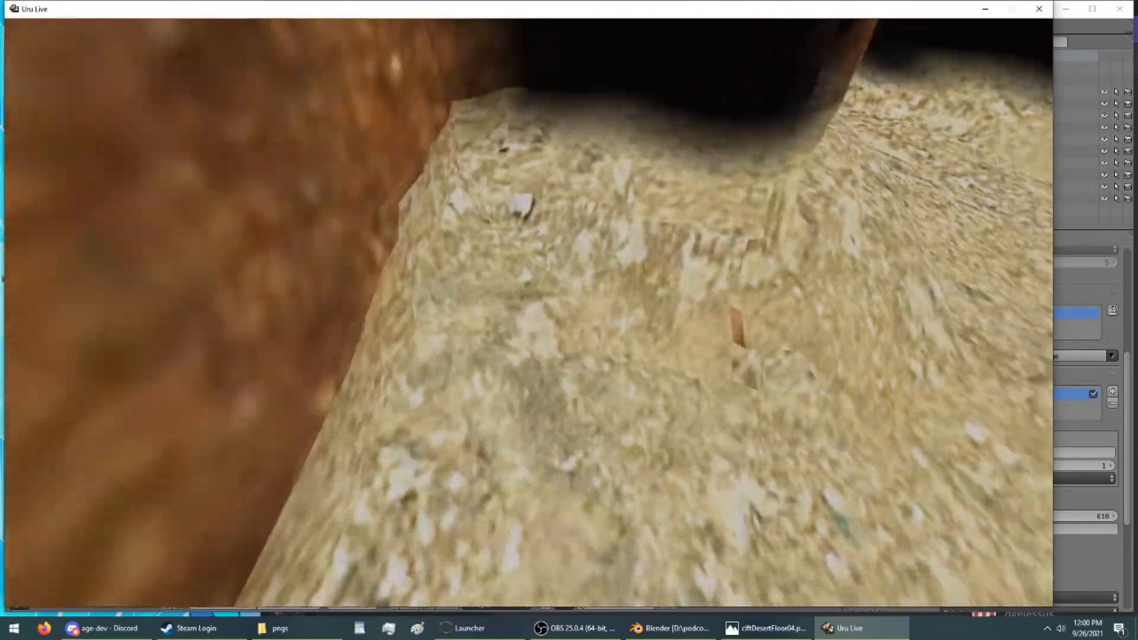
key(Right)
key(Up)
key(Up)
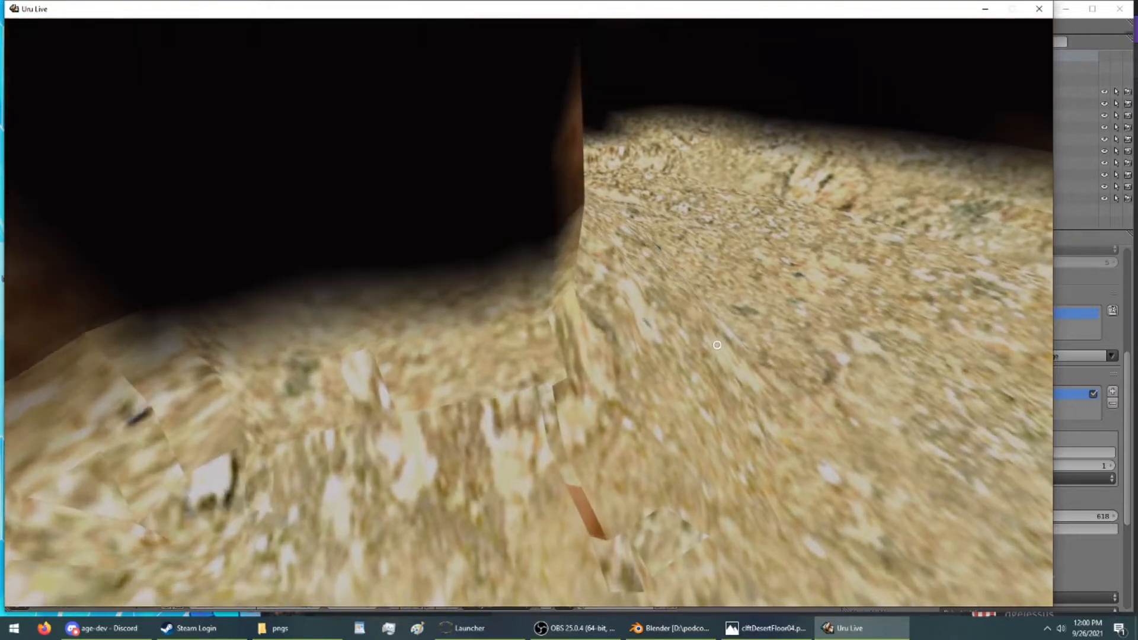
key(Up)
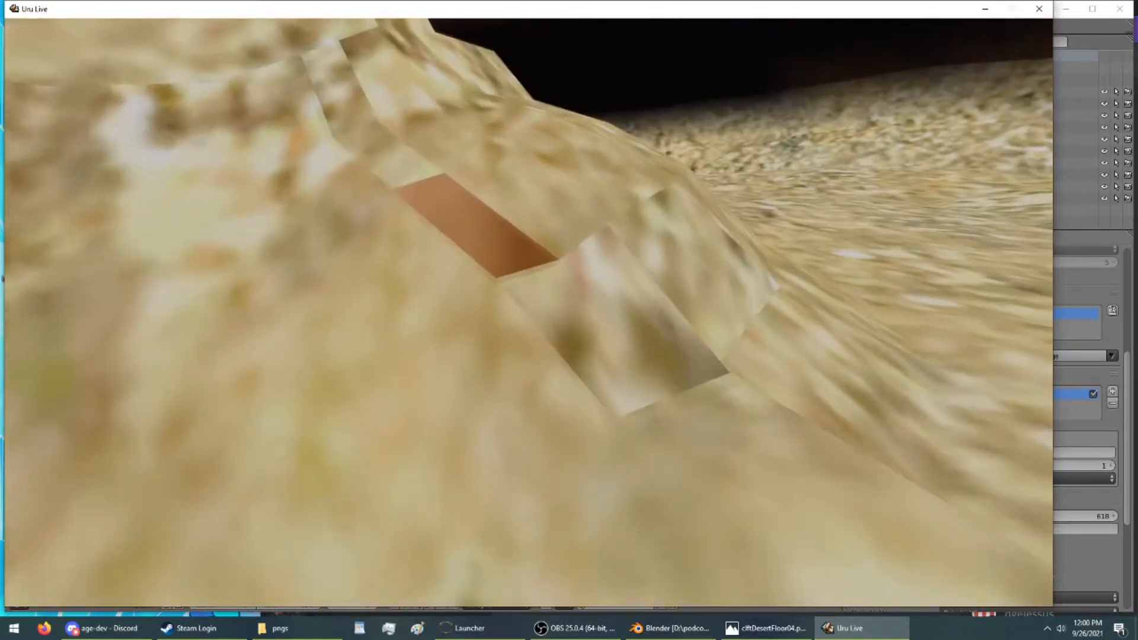
Step: Switch to Blender, add the missed face on the pond floor to the groundbase selection in Edit Mode, and assign PONDFLOOR to it
click(684, 632)
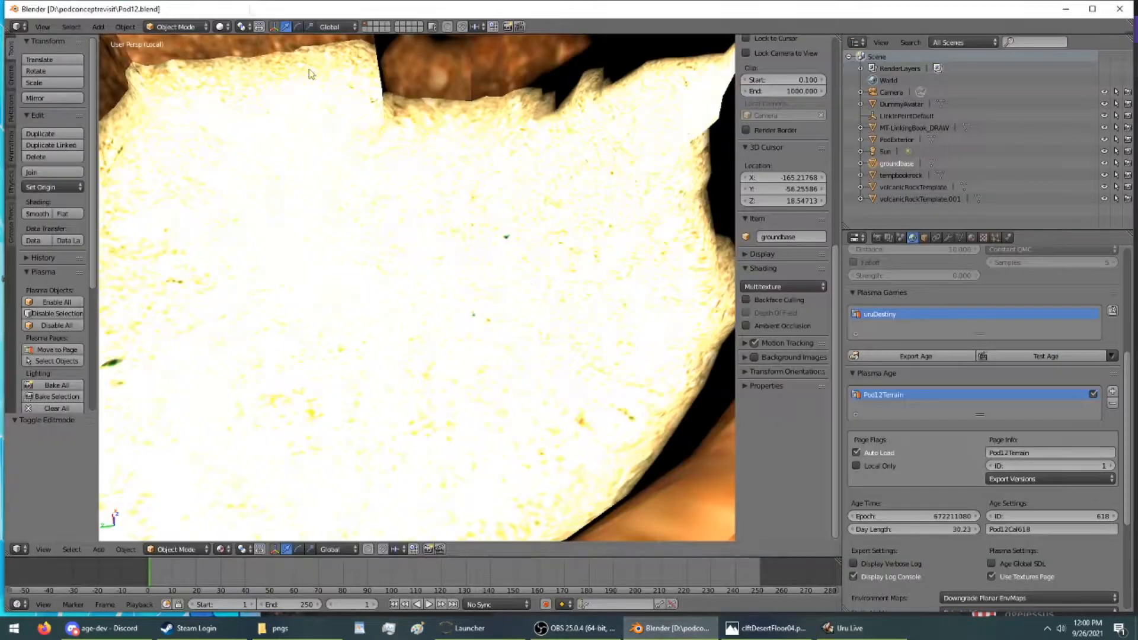
click(174, 54)
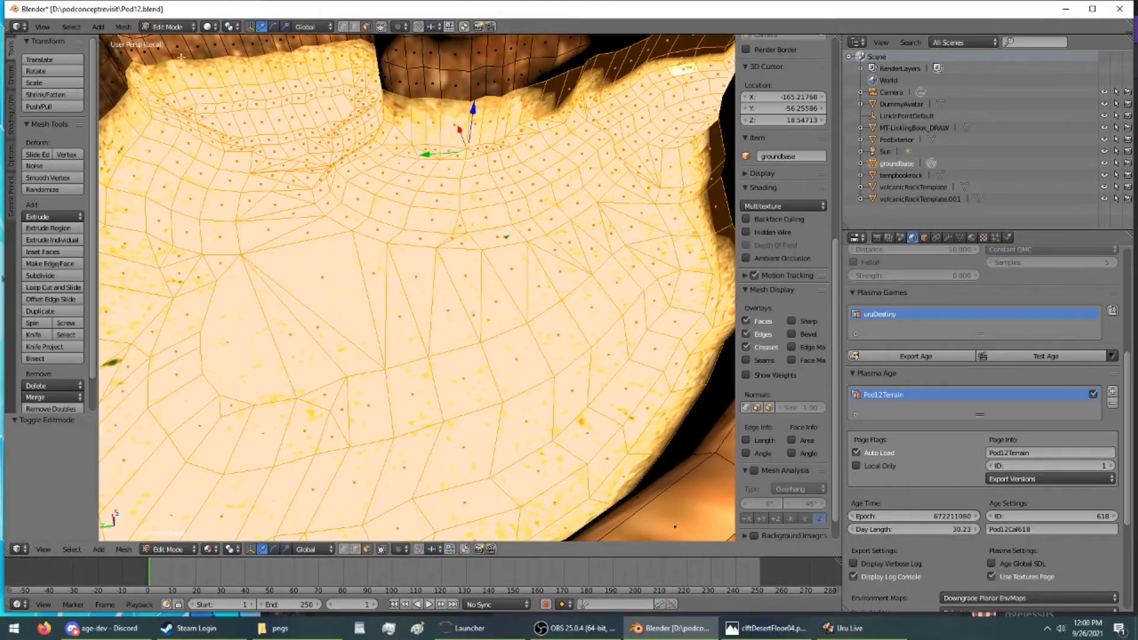
scroll(449, 93, up, 6)
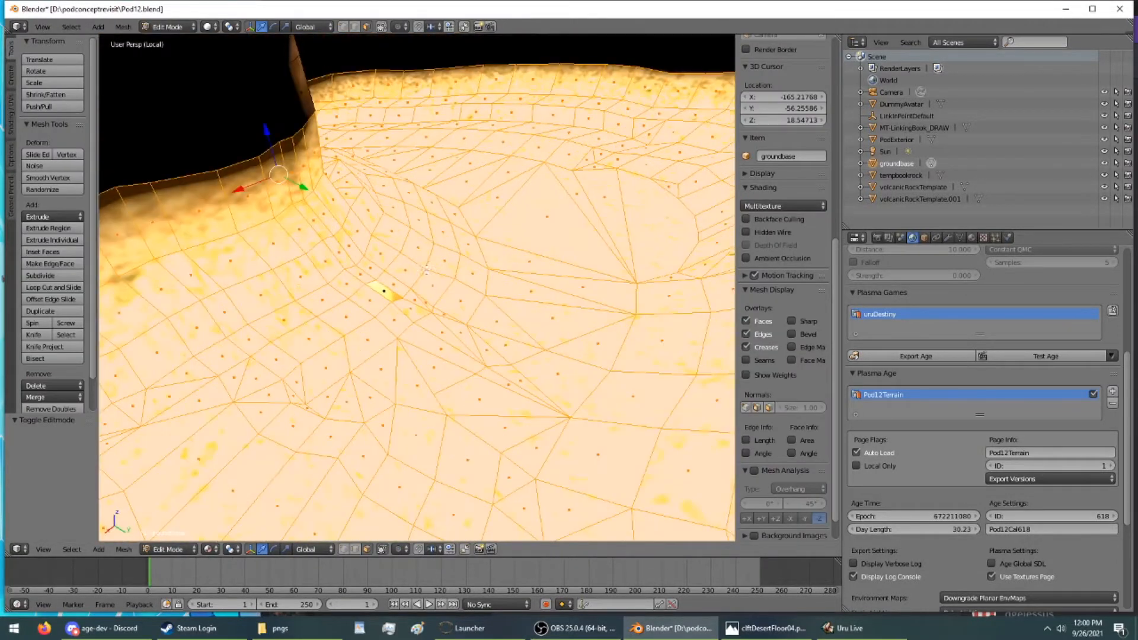
ctrl+right_click(332, 293)
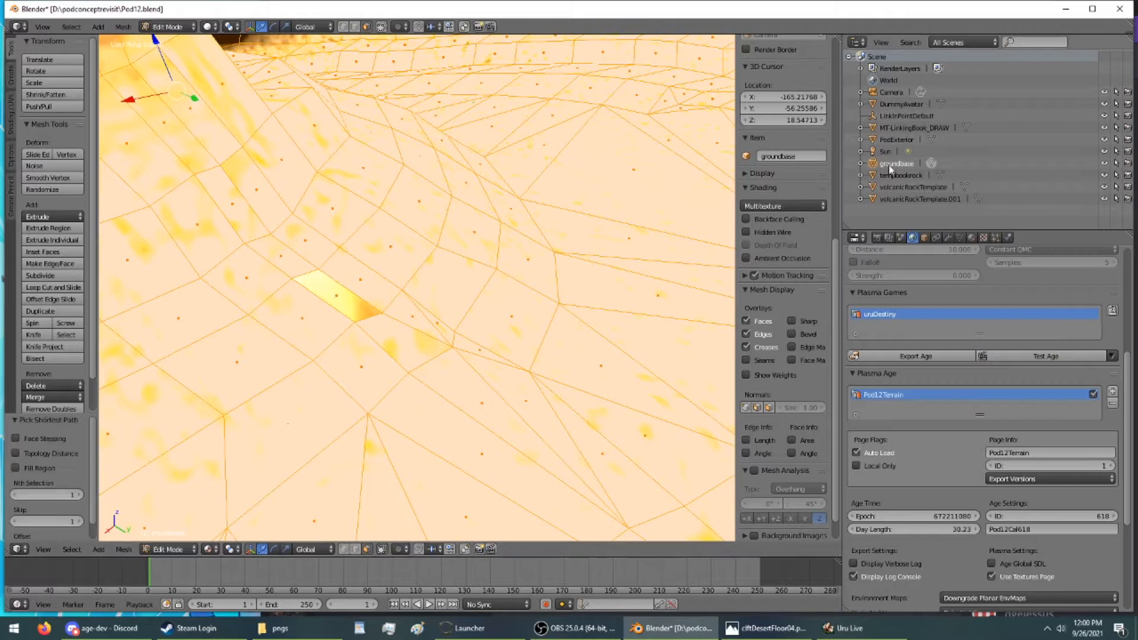
click(973, 239)
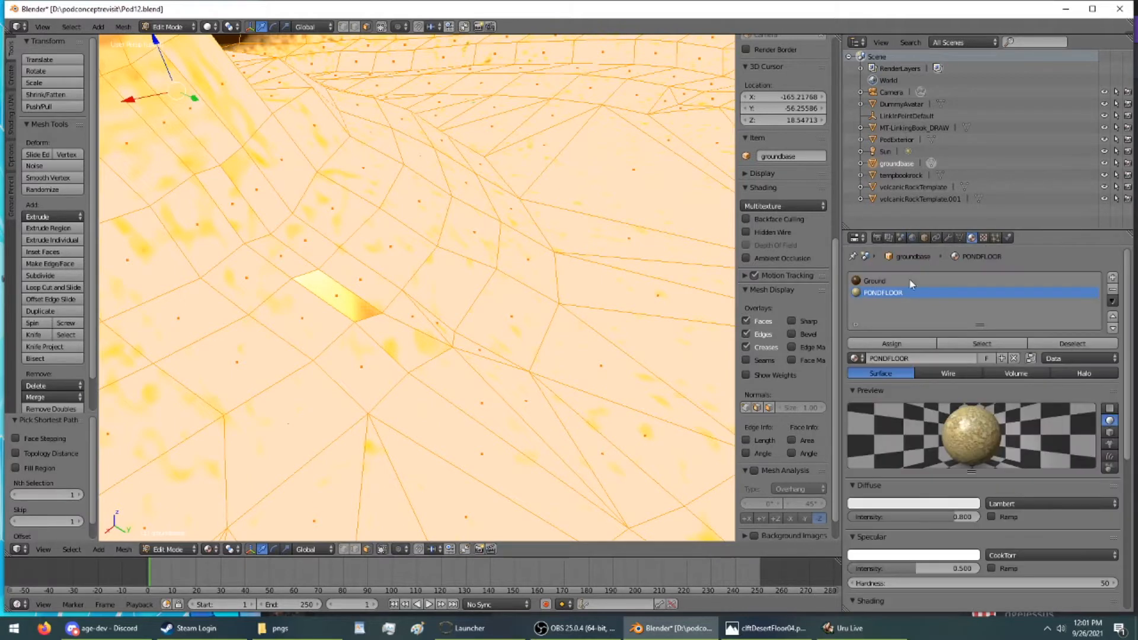
click(891, 344)
Step: Unwrap the selected pond floor faces, including the newly added one, with Smart UV Project
scroll(326, 296, down, 3)
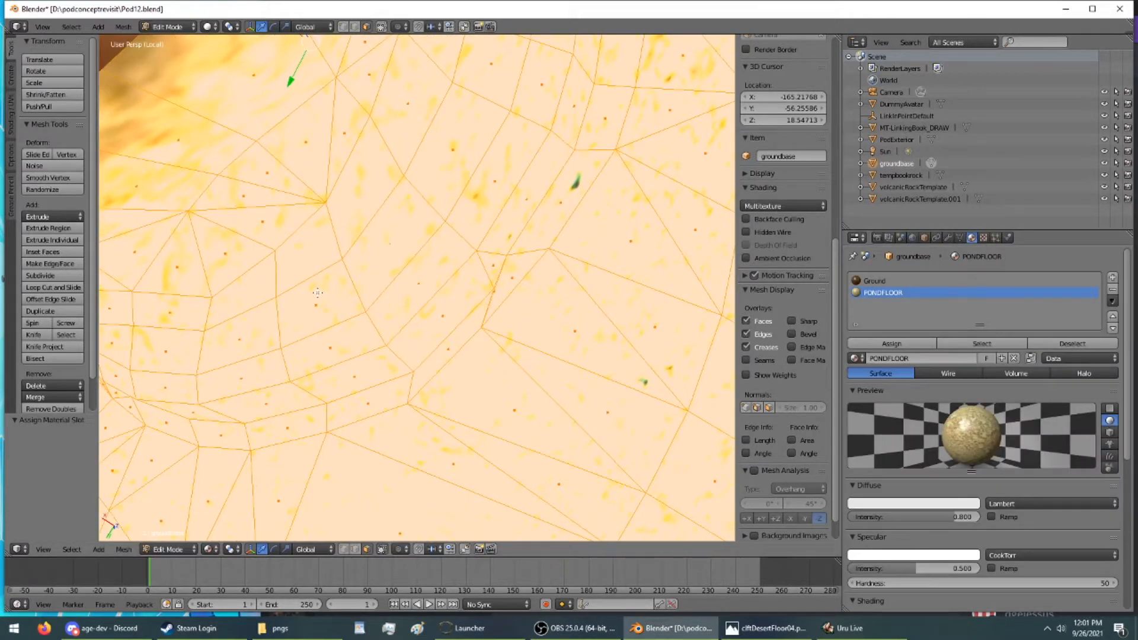
key(u)
click(323, 294)
click(366, 382)
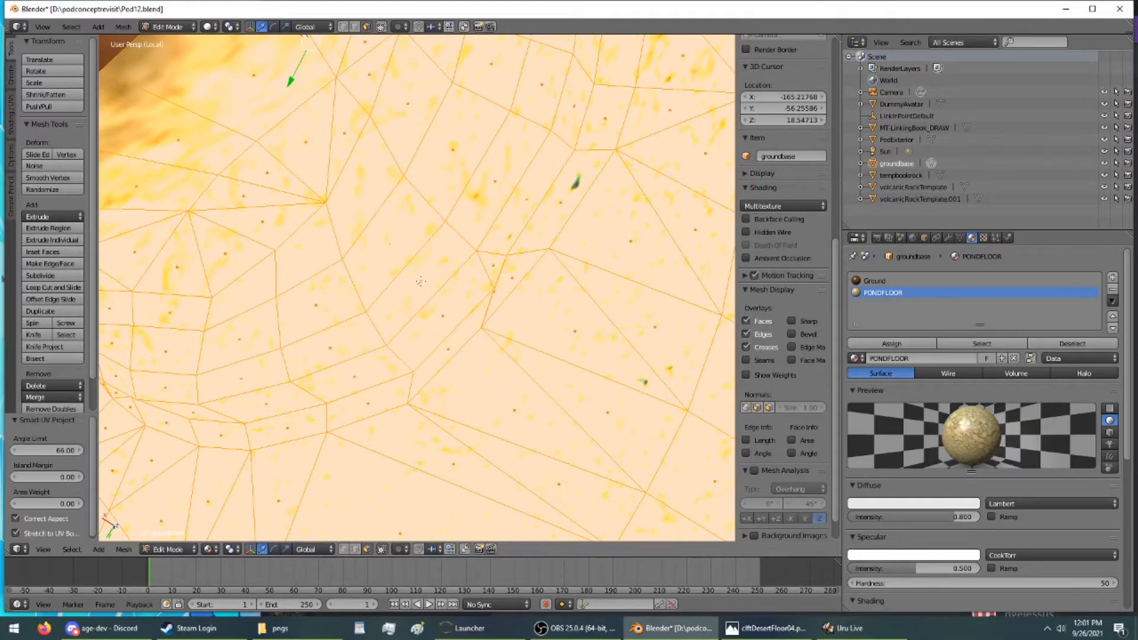
Step: Try remapping the pond floor with Project From View from above, and inspect the texture in Object Mode
scroll(289, 276, down, 8)
middle_drag(163, 260, 532, 259)
key(u)
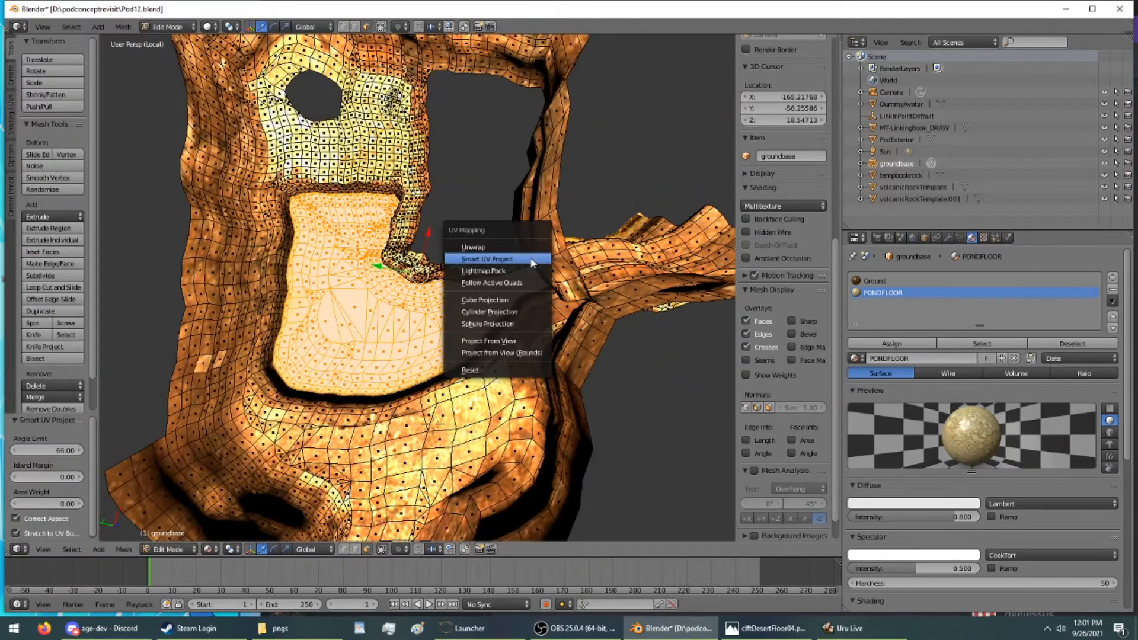
click(525, 338)
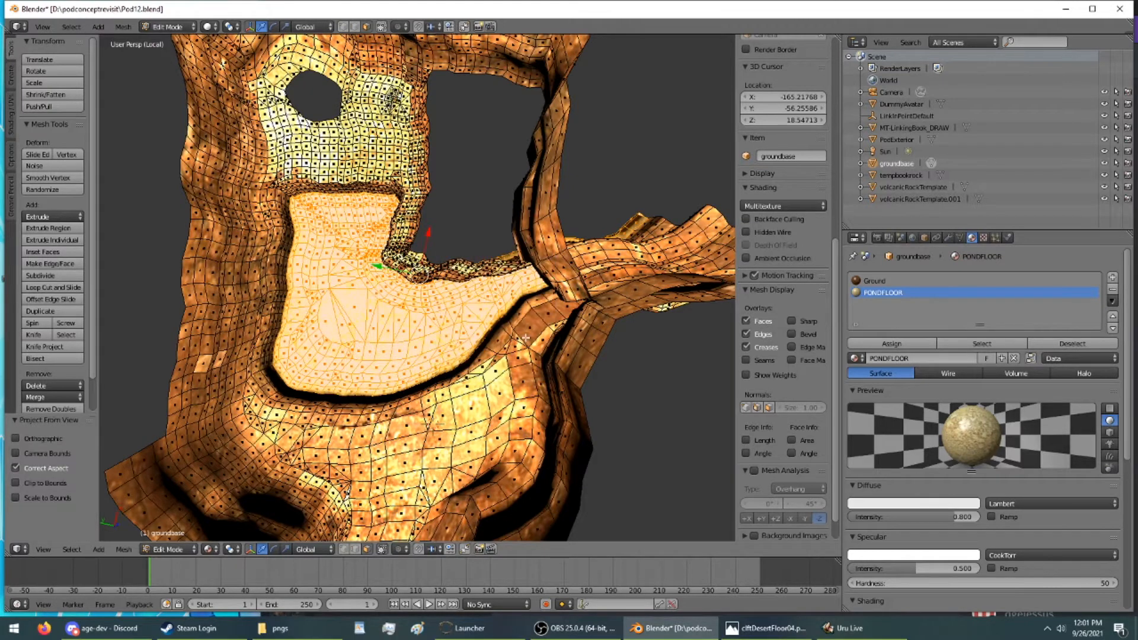
click(170, 26)
click(177, 39)
middle_drag(274, 217, 303, 192)
scroll(282, 144, up, 6)
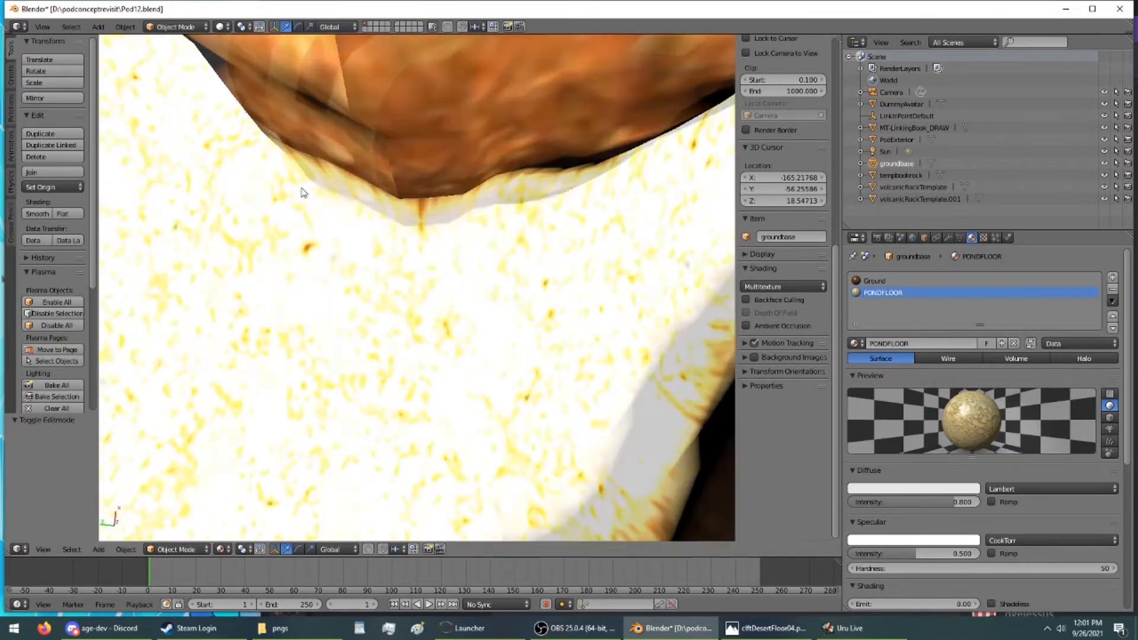
Step: Go back to Edit Mode on the groundbase and reset the UV mapping of the selected pond floor faces
scroll(301, 188, down, 5)
key(u)
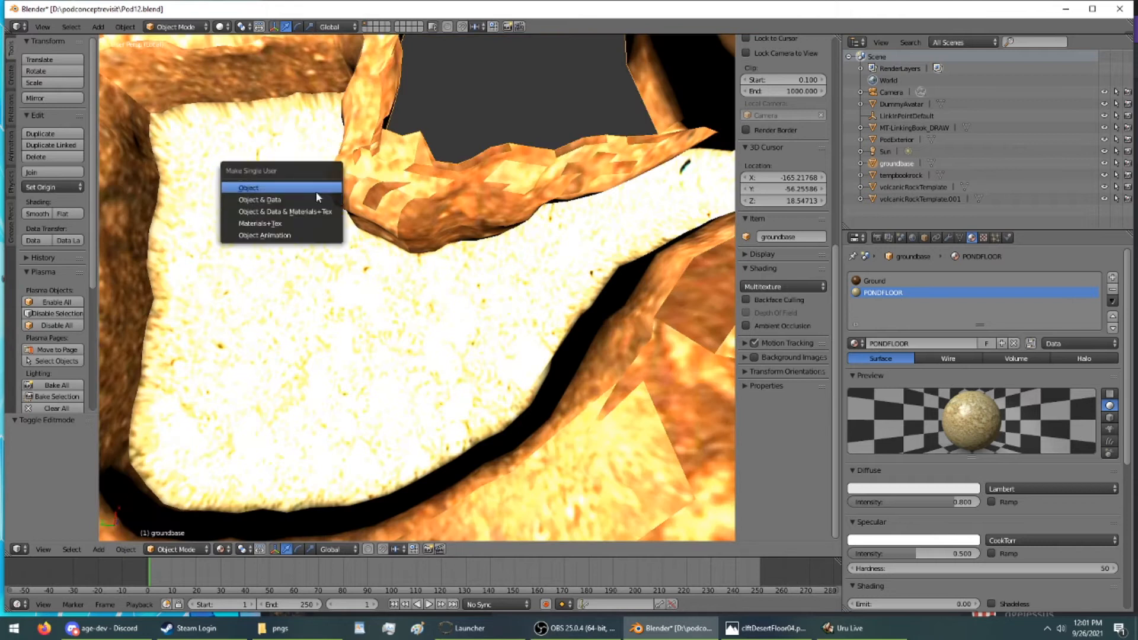
click(175, 26)
click(172, 42)
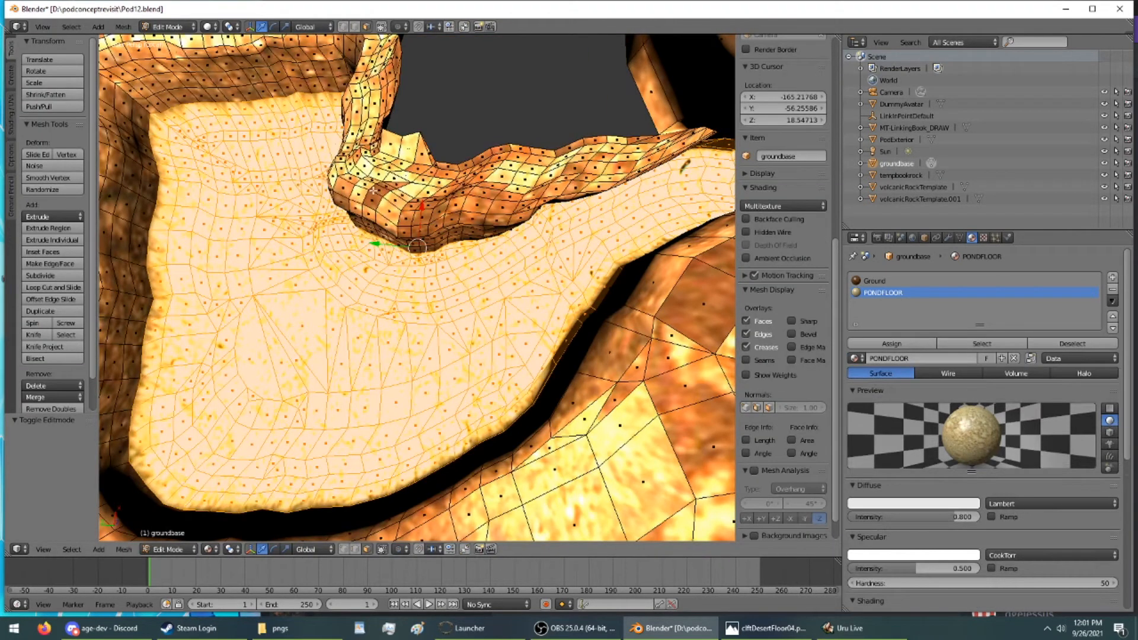
key(u)
click(370, 217)
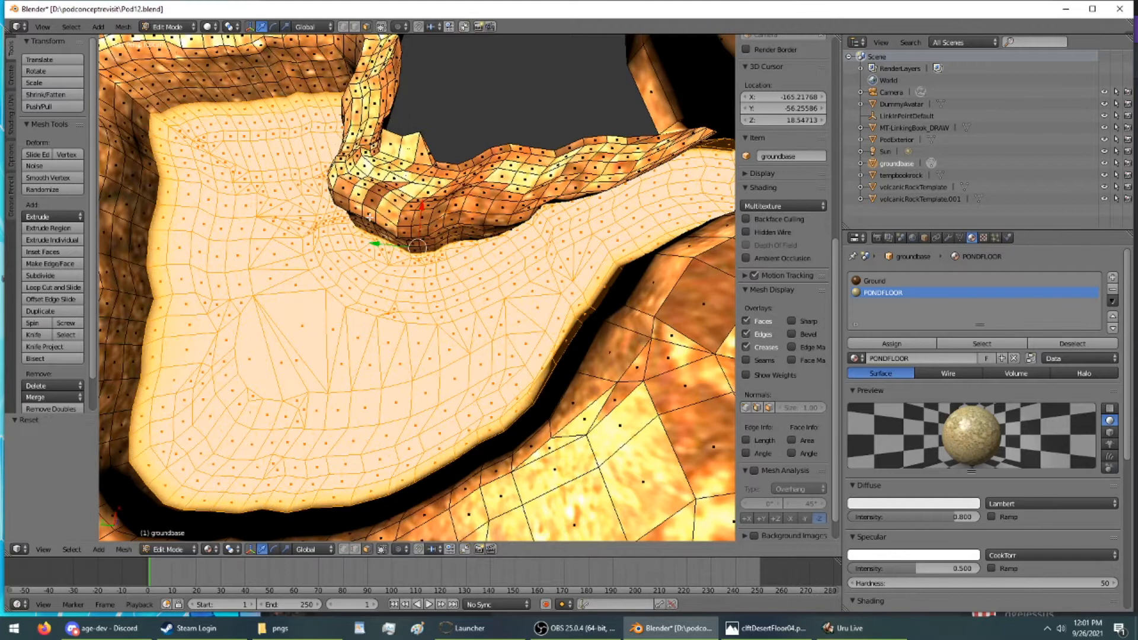
Step: Return to Object Mode and inspect the remapped pond floor from several angles
middle_drag(369, 217, 398, 136)
scroll(398, 136, up, 2)
click(165, 27)
click(176, 41)
middle_drag(267, 98, 312, 57)
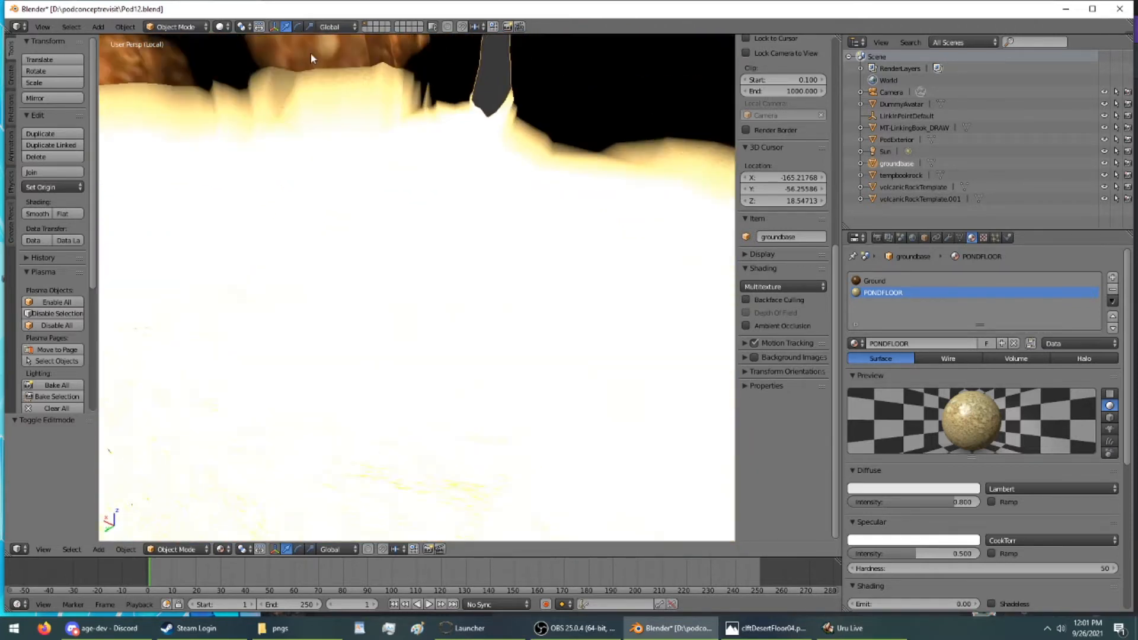
middle_drag(406, 65, 157, 447)
middle_drag(286, 309, 402, 526)
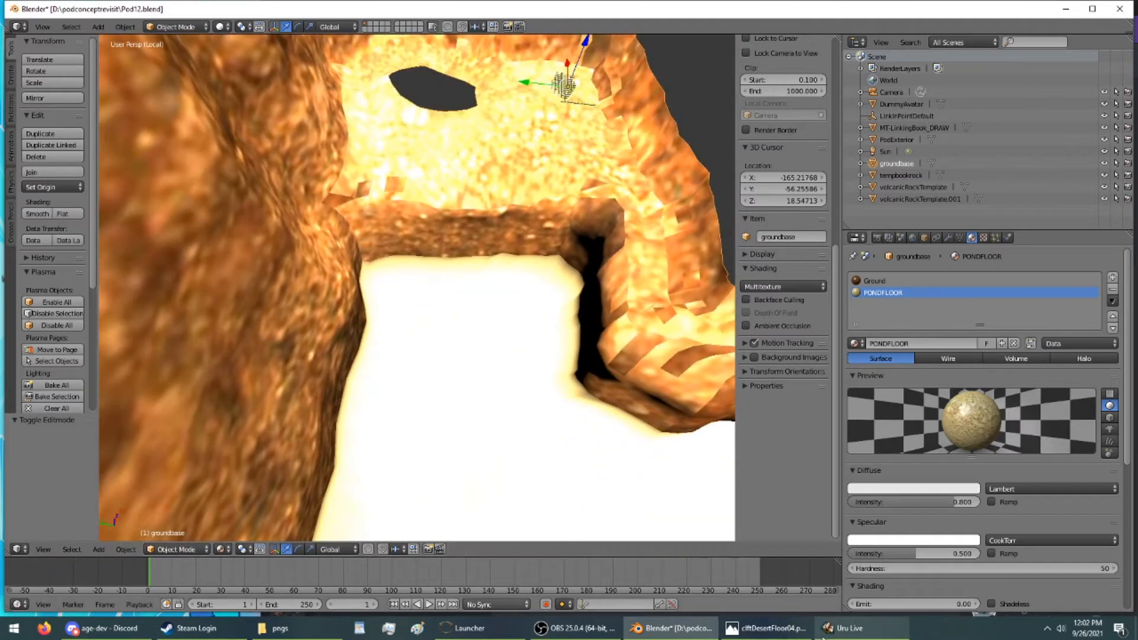
Step: Quit the running Uru Live session and save the Pod12 Blender file
click(822, 633)
key(Escape)
click(611, 266)
click(583, 384)
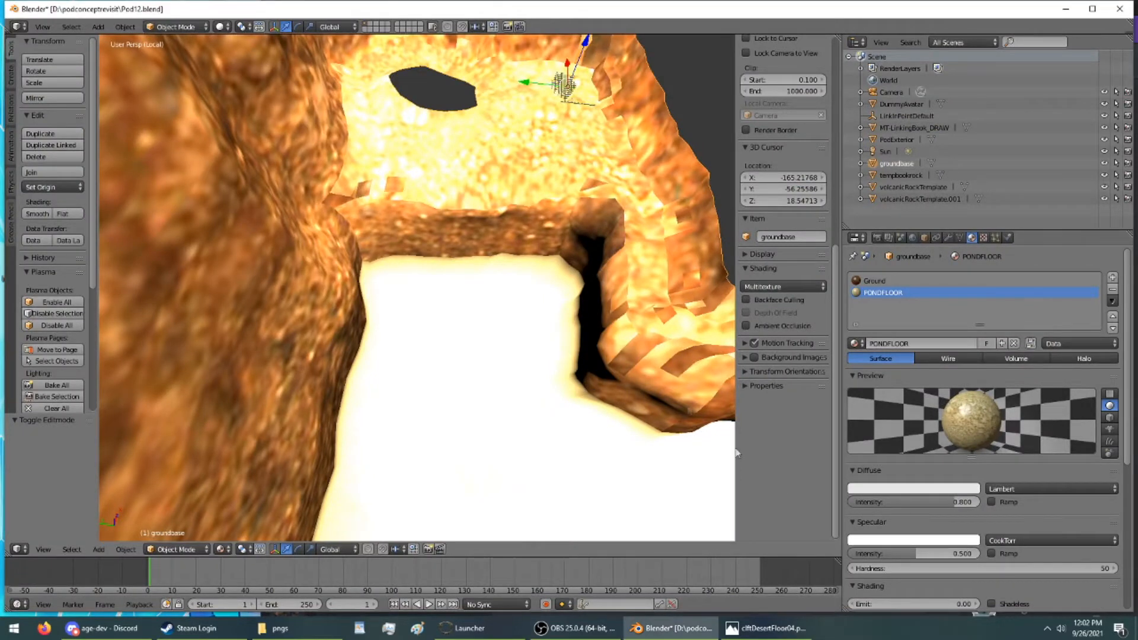
key(ctrl+s)
click(609, 356)
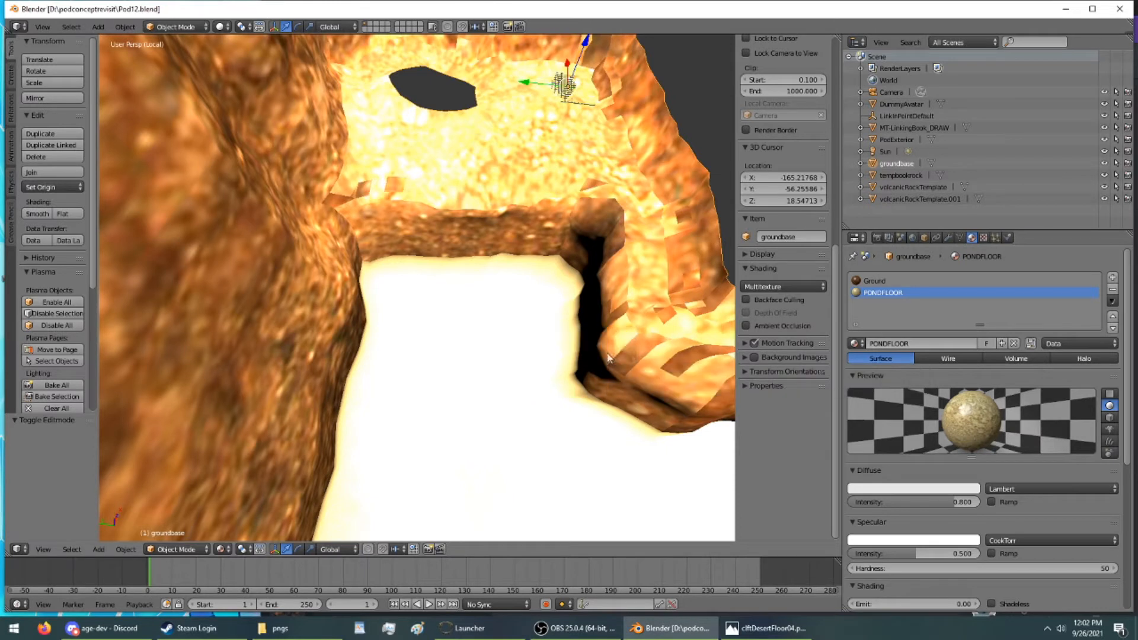
Step: Export the Pod12 age for the uruDestiny game and launch it in Uru Live
click(914, 238)
click(924, 355)
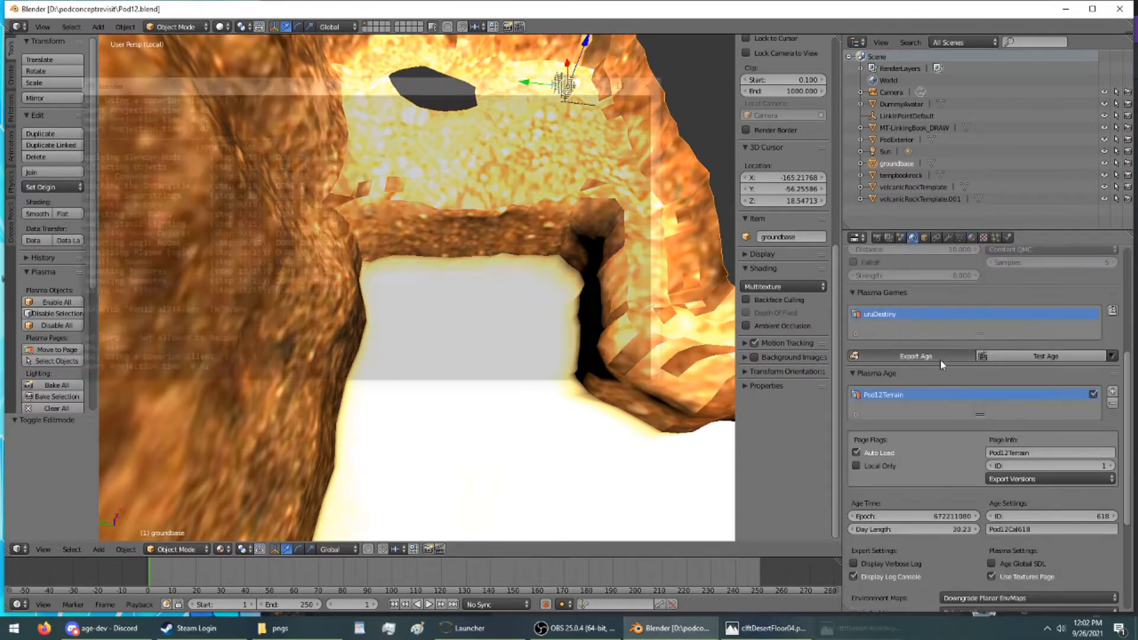
click(1113, 356)
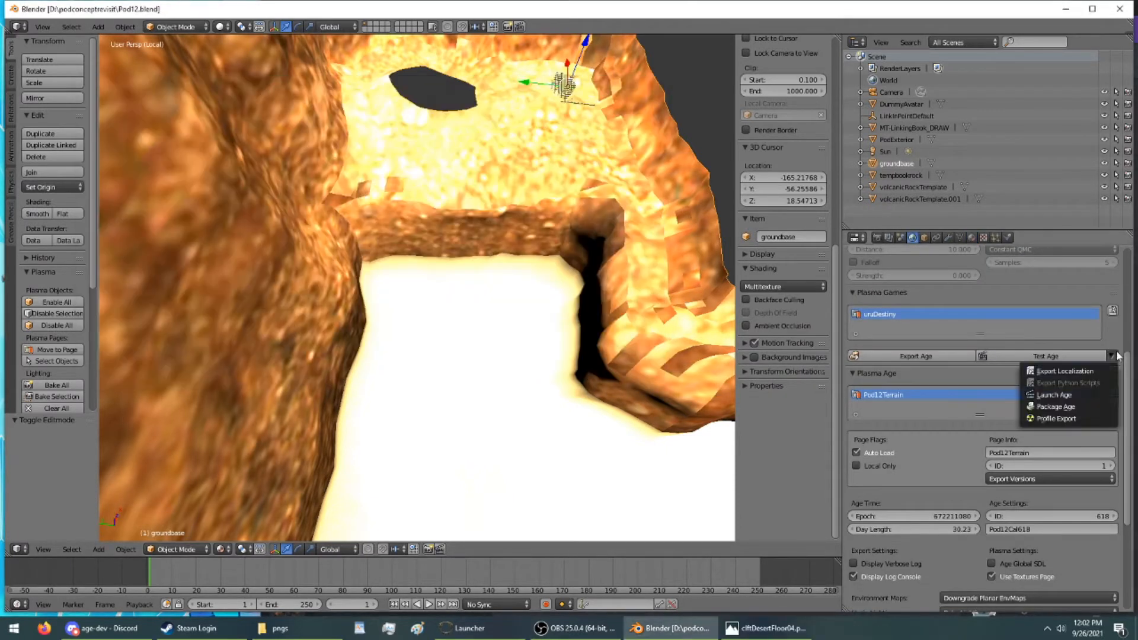
click(1093, 395)
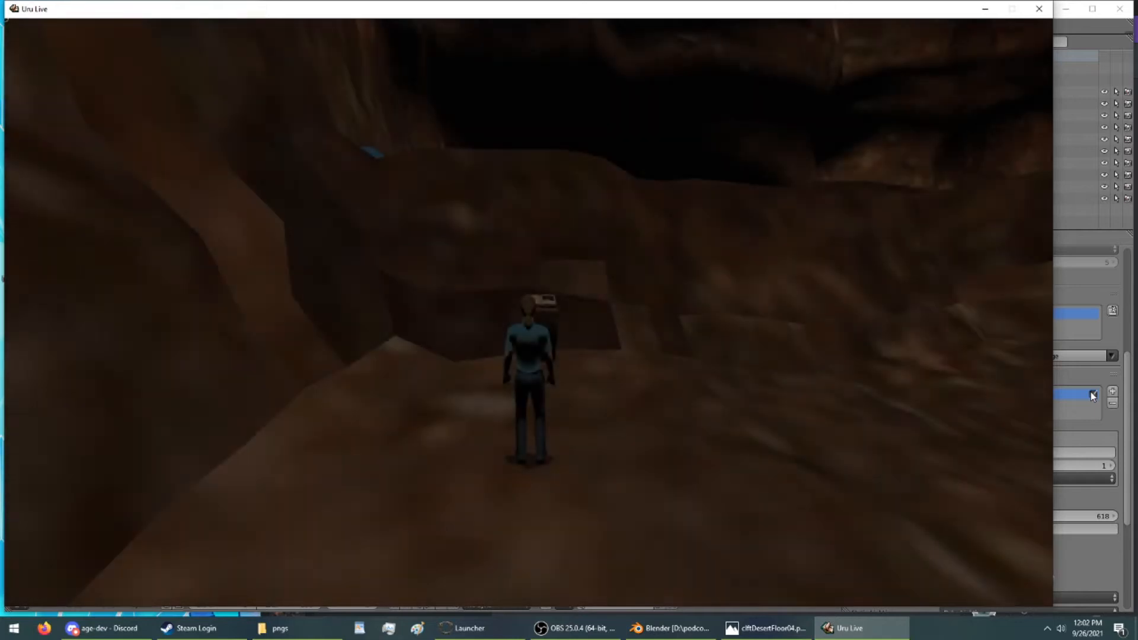
Step: Switch to first-person view and walk the avatar to the pond's edge to look down at its floor
key(F1)
key(Right)
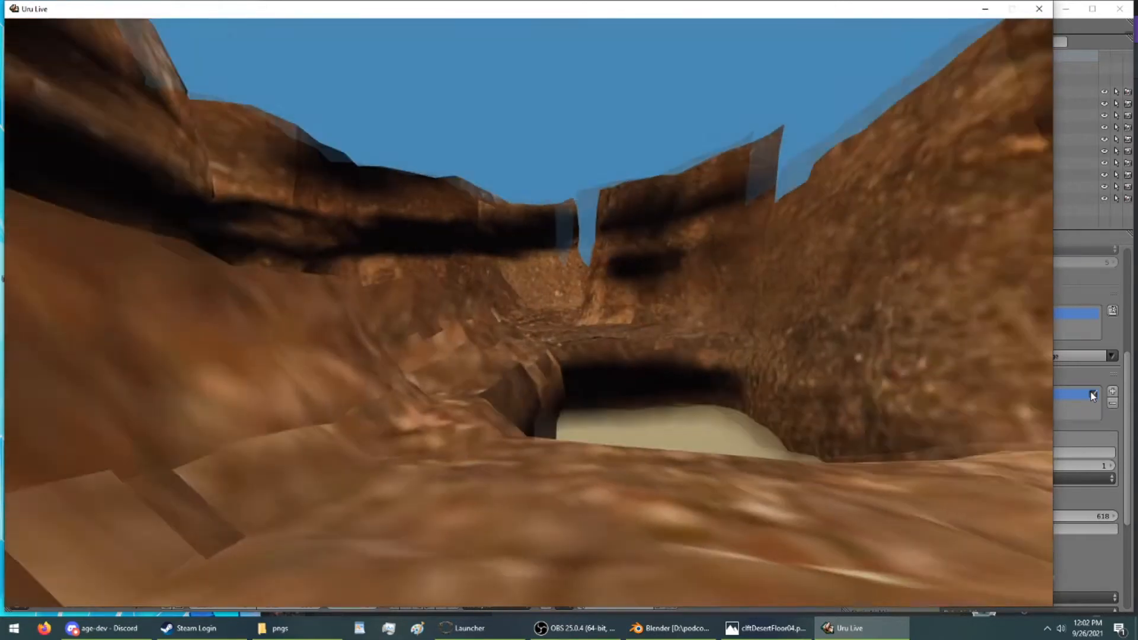
key(Up)
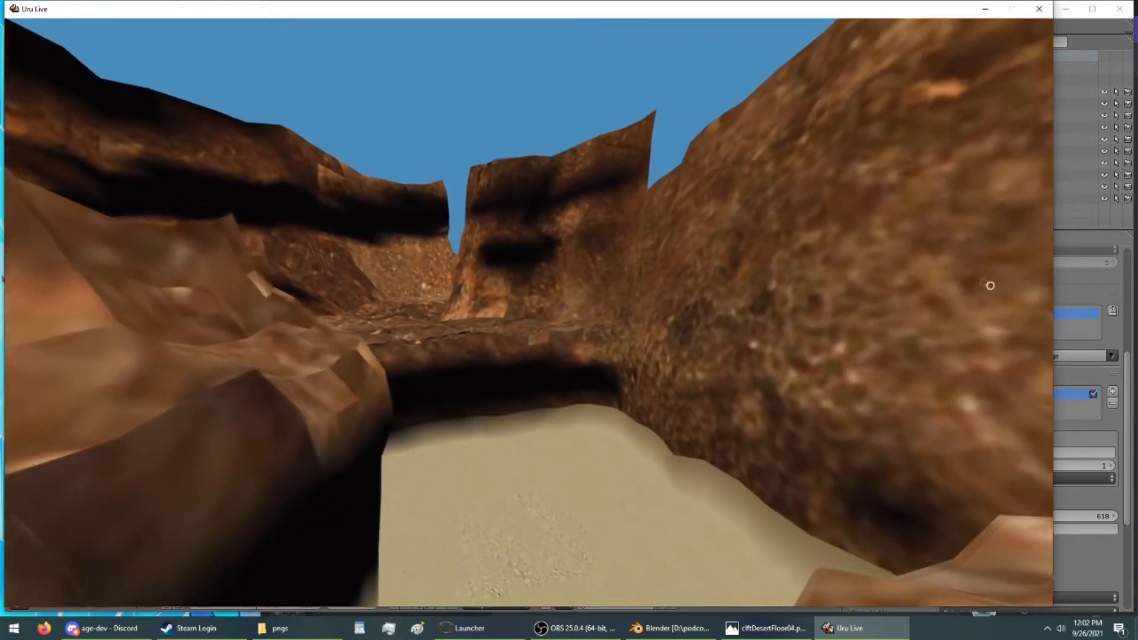
right_drag(991, 285, 877, 504)
key(Up)
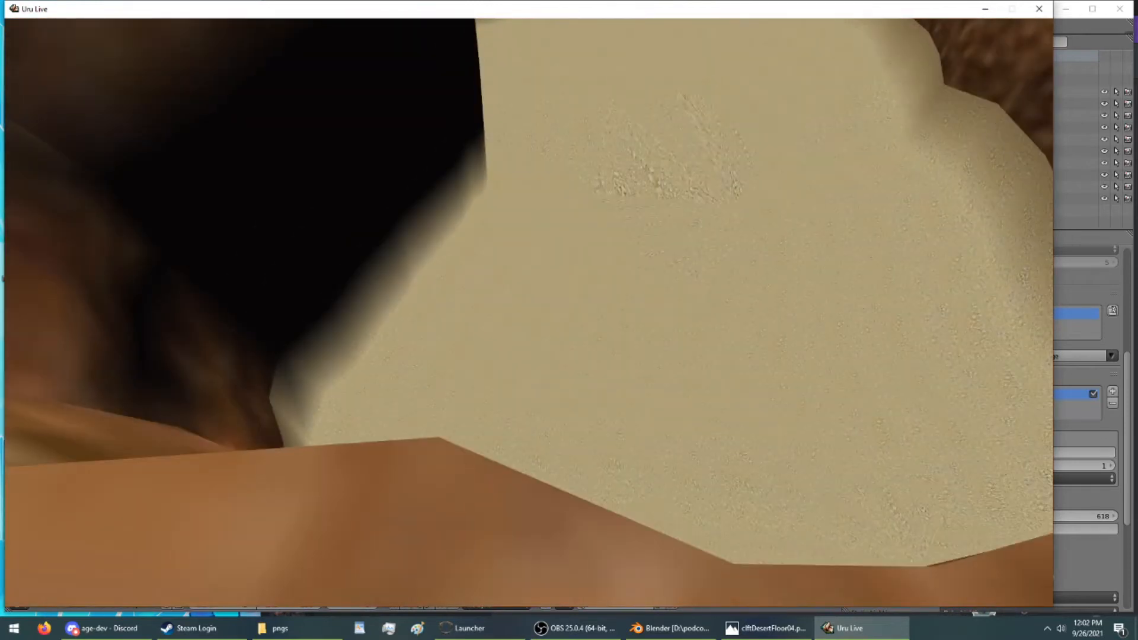
right_drag(529, 312, 513, 255)
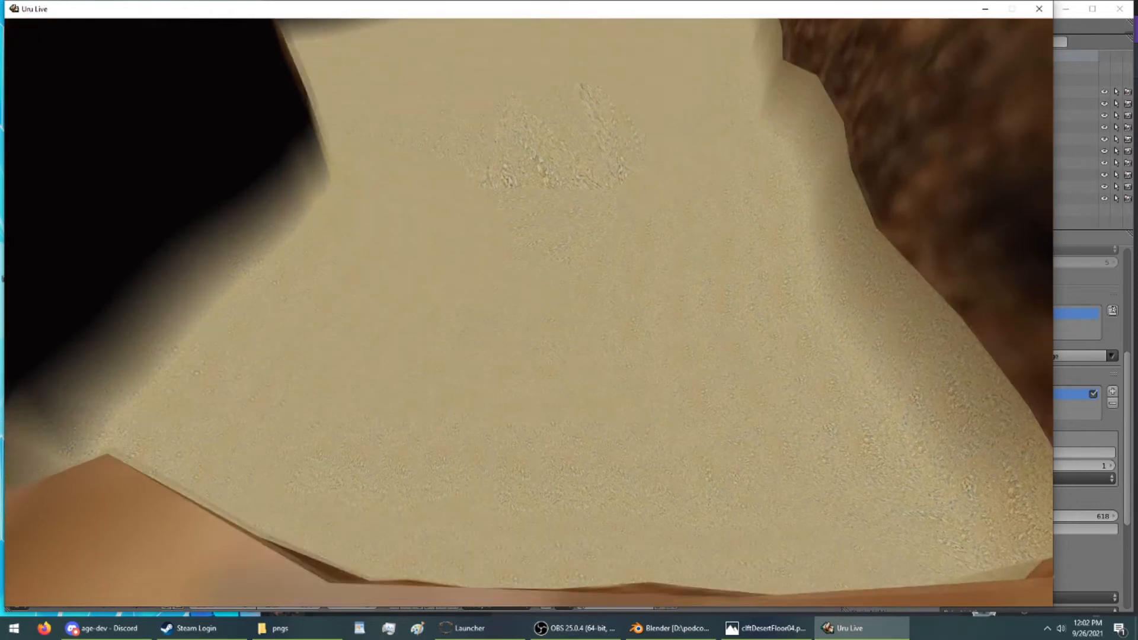
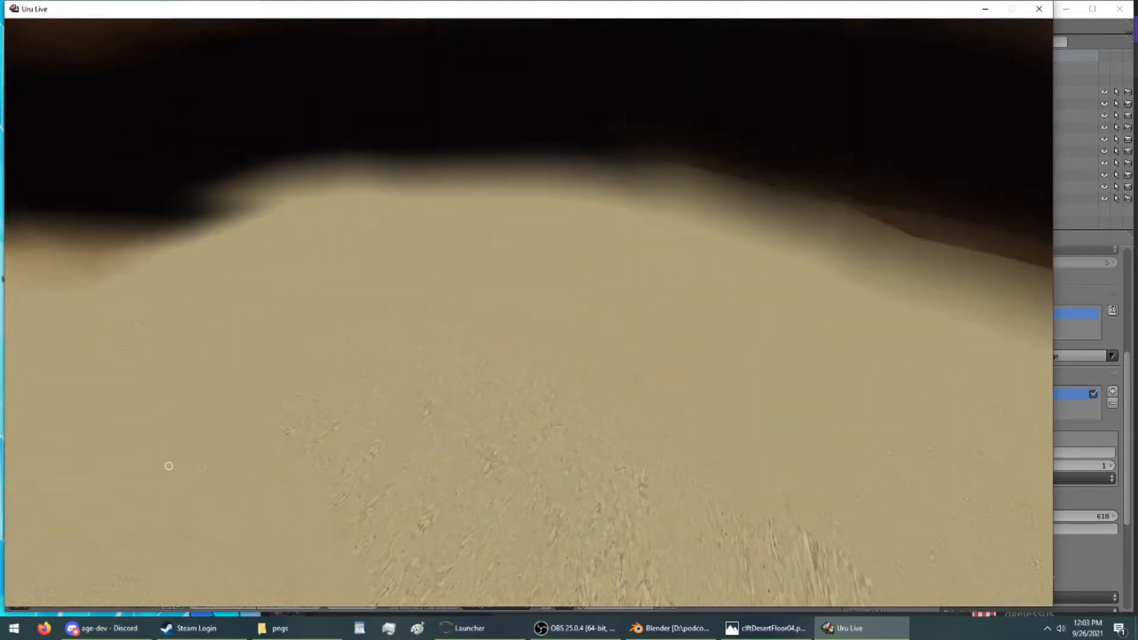
Step: Walk around inside the pond and turn toward the channel to examine how the floor texture is mapped across the surface
drag(169, 466, 455, 520)
drag(792, 453, 642, 541)
drag(722, 249, 645, 221)
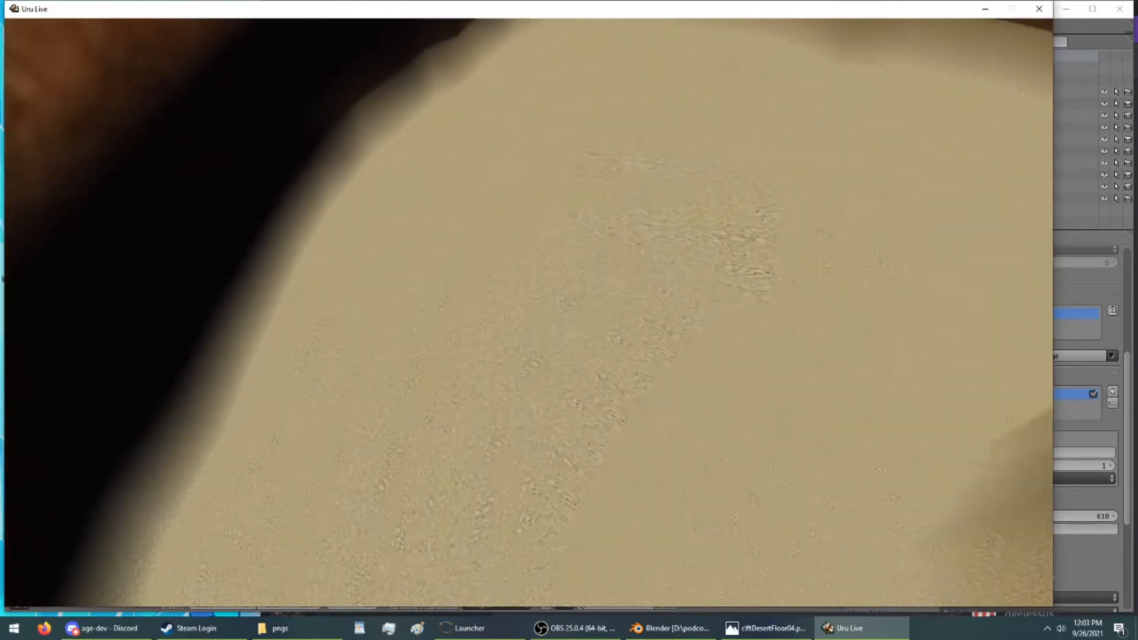
key(Up)
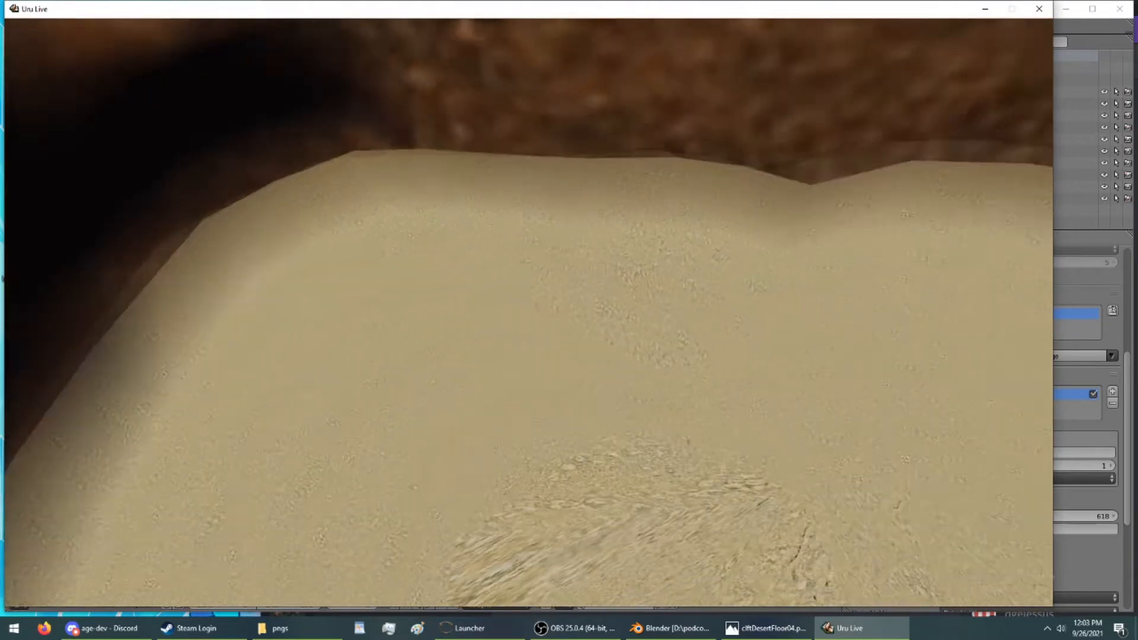
key(Right)
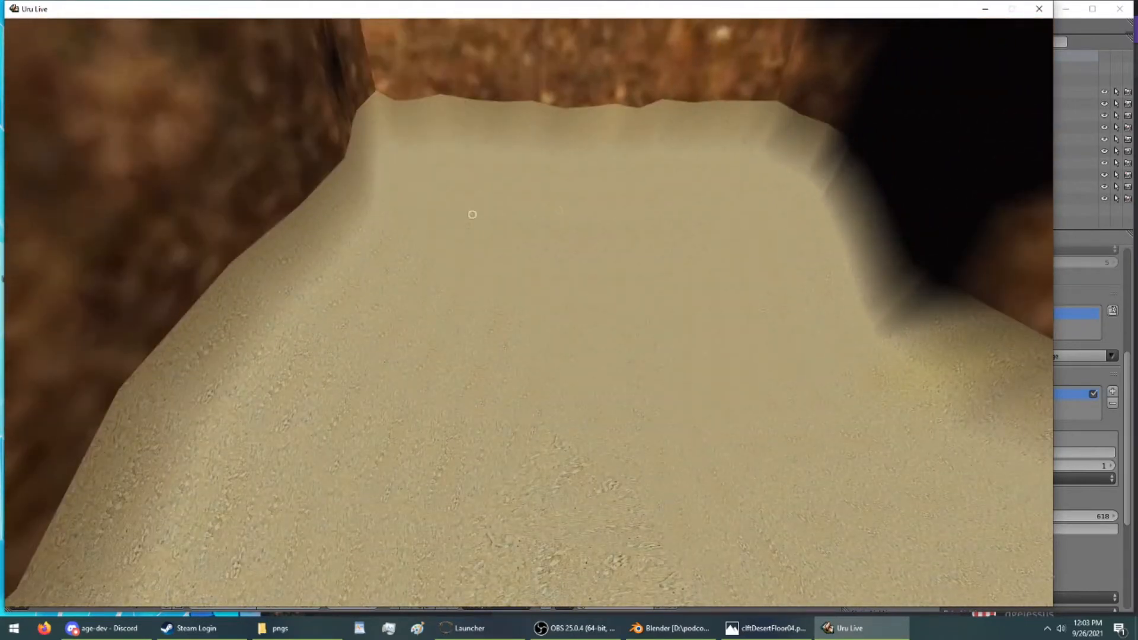
key(Up)
key(Right)
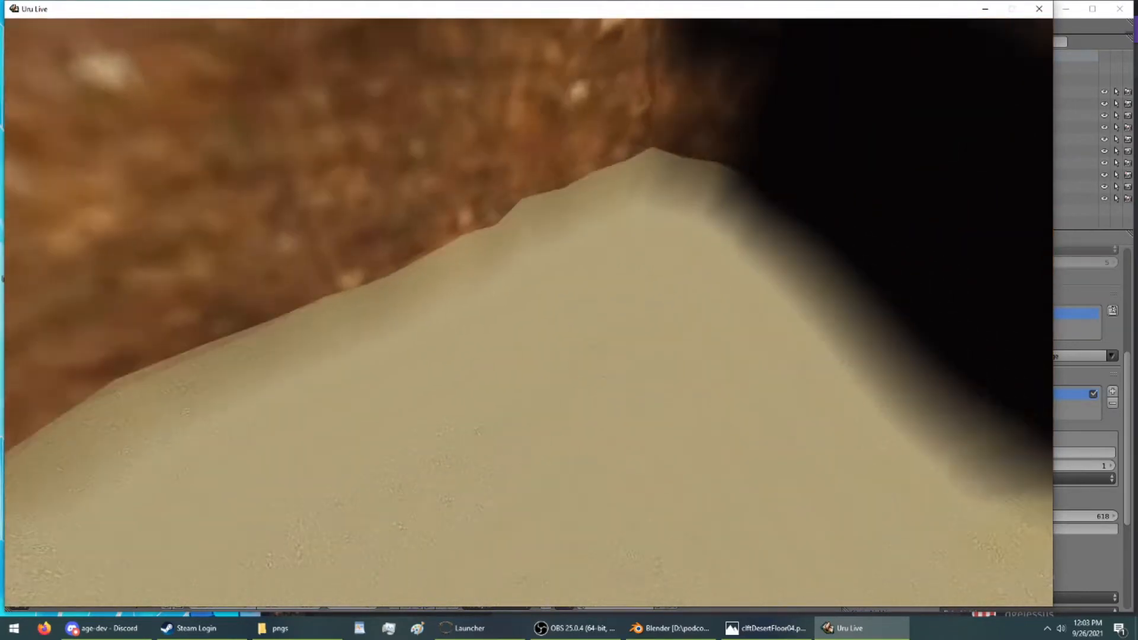
key(Left)
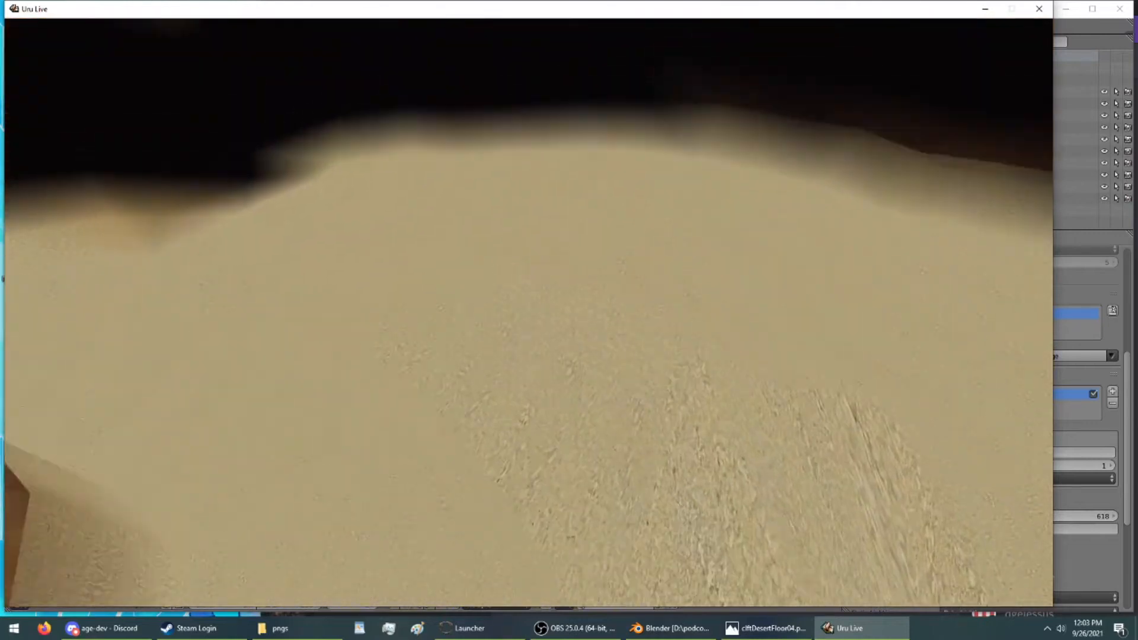
key(Right)
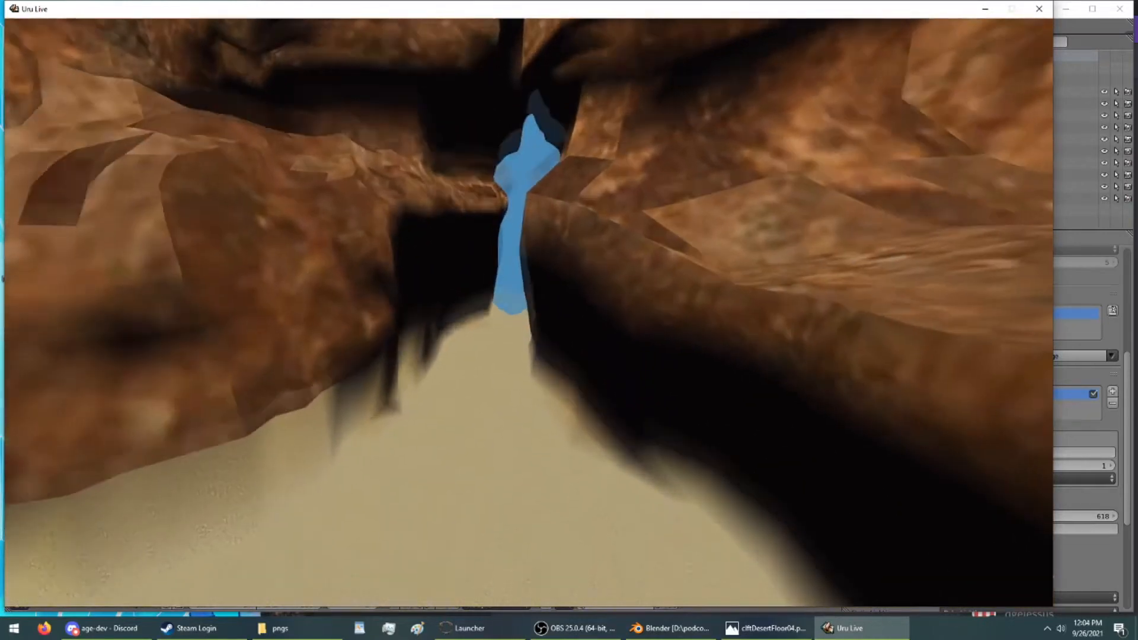
Step: Walk the avatar out of the pond across the surrounding terrain to look over the cliffs and ground
key(Left)
key(Up)
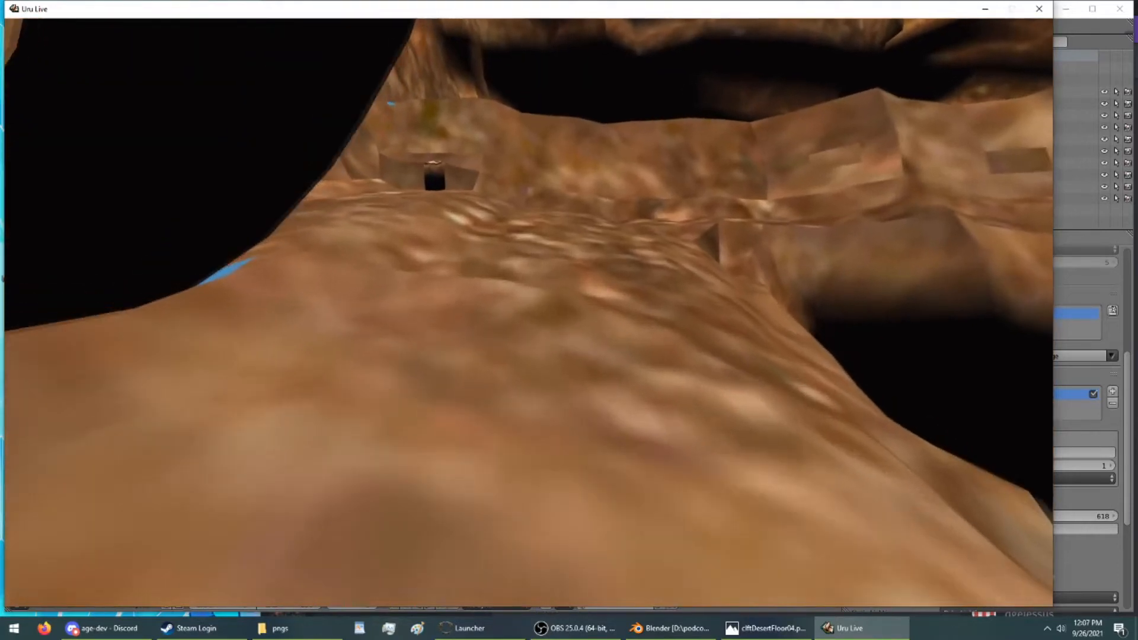
key(Up)
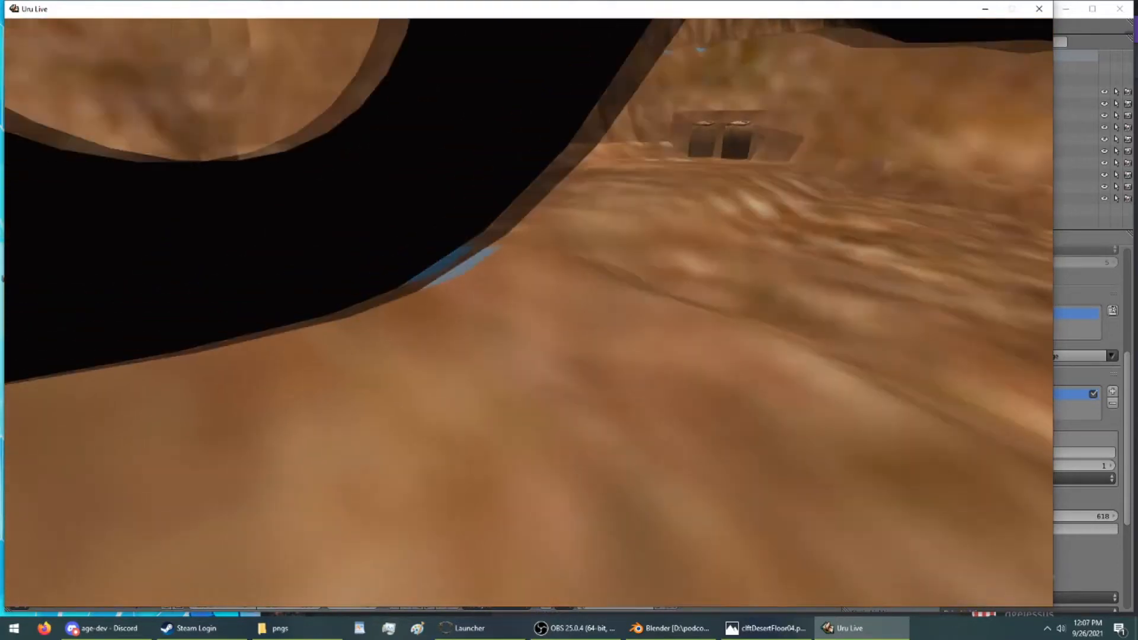
key(Up)
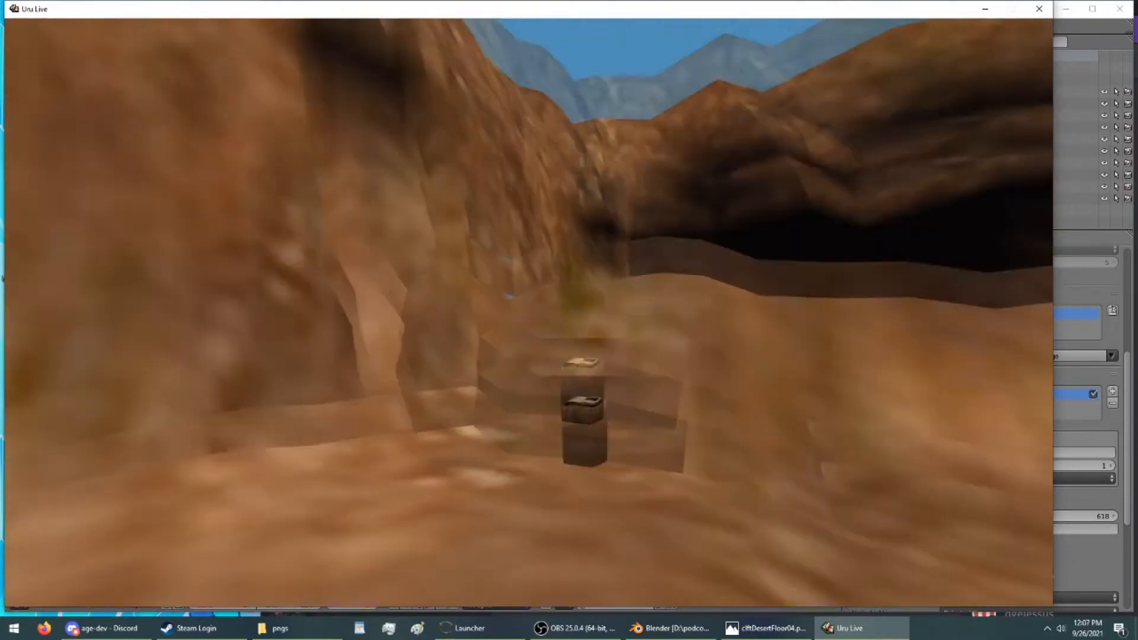
key(Right)
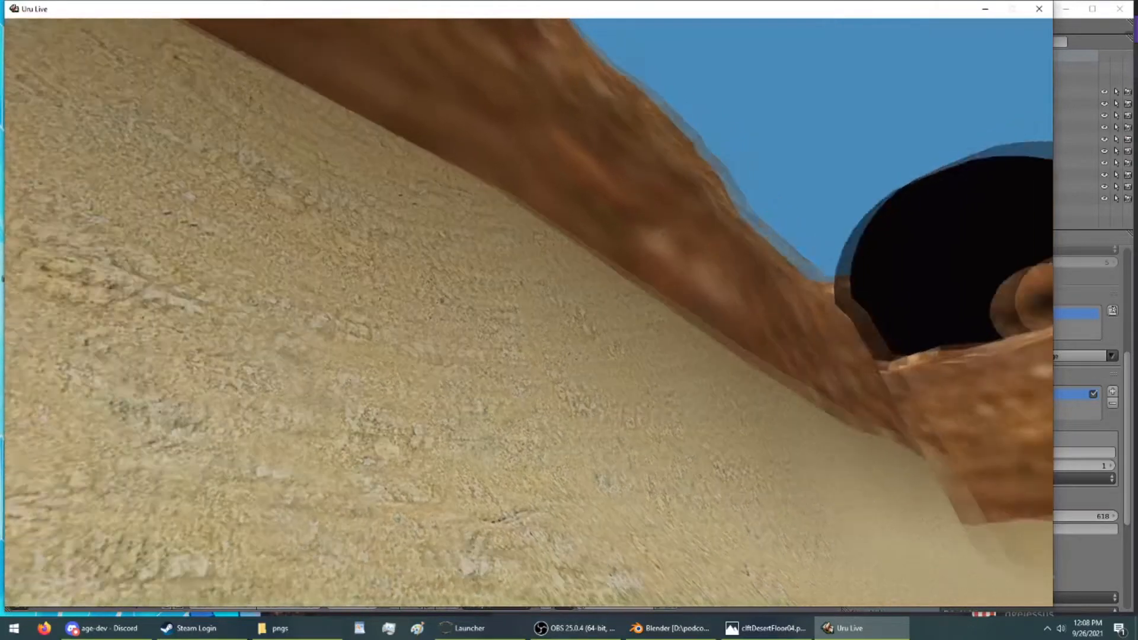
Step: Move and turn the avatar around the sandy pond floor to examine the texture's scale and stretching up close
key(Down)
key(Up)
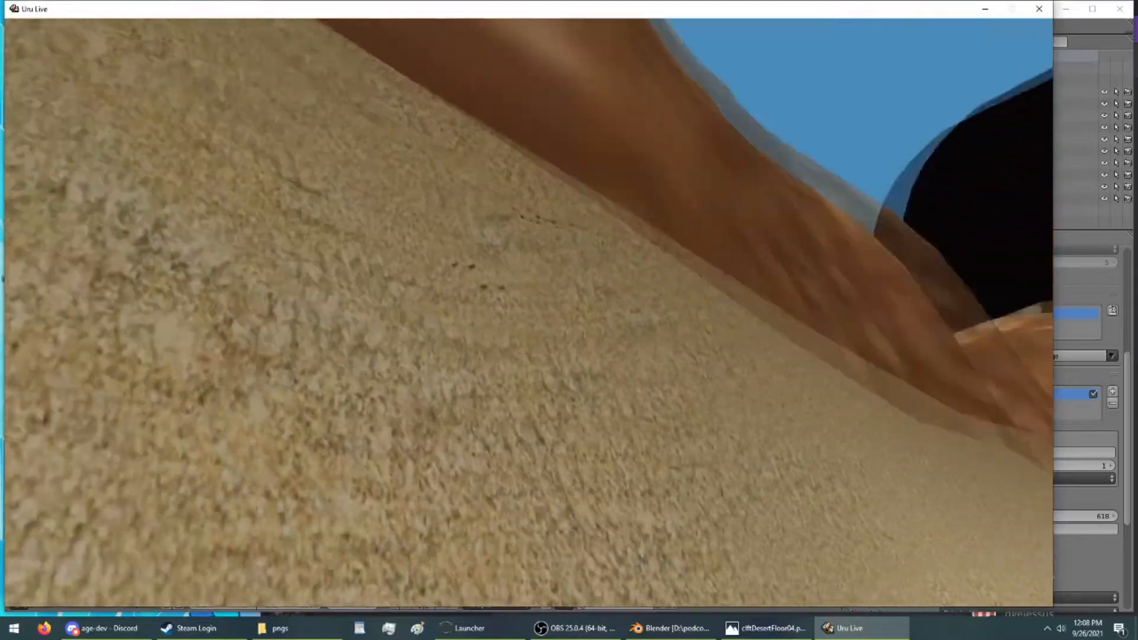
key(Left)
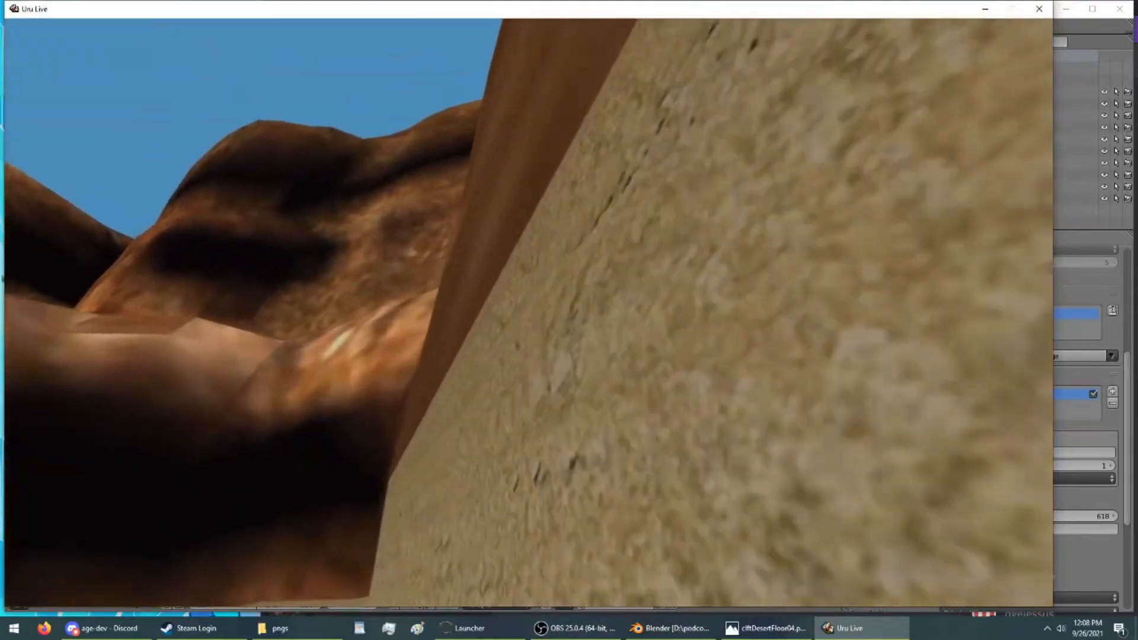
key(Right)
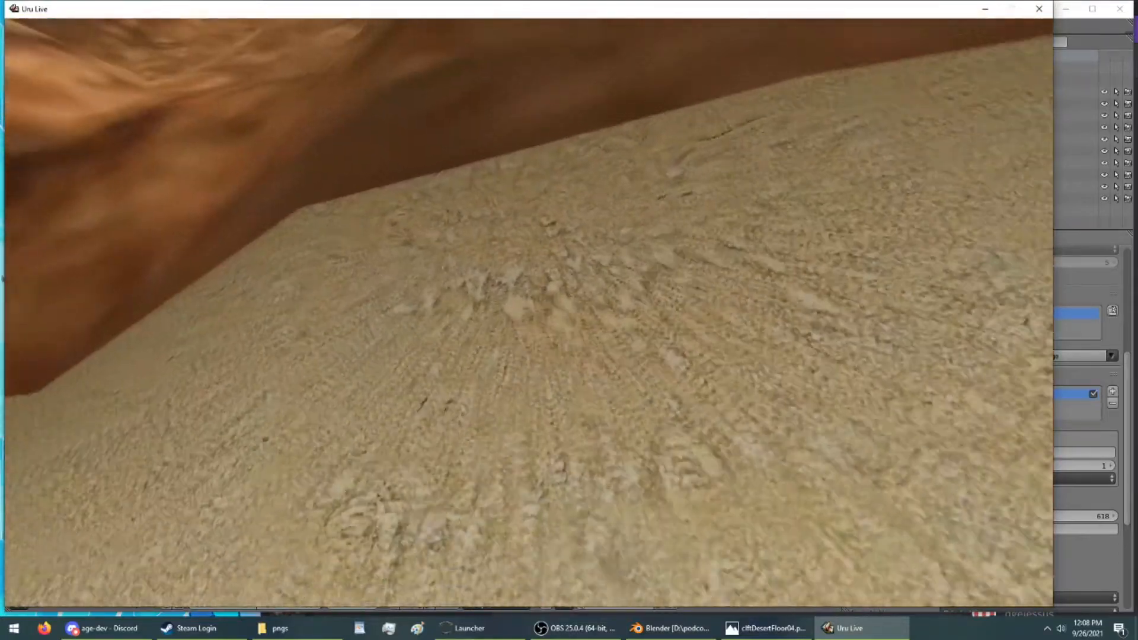
key(Down)
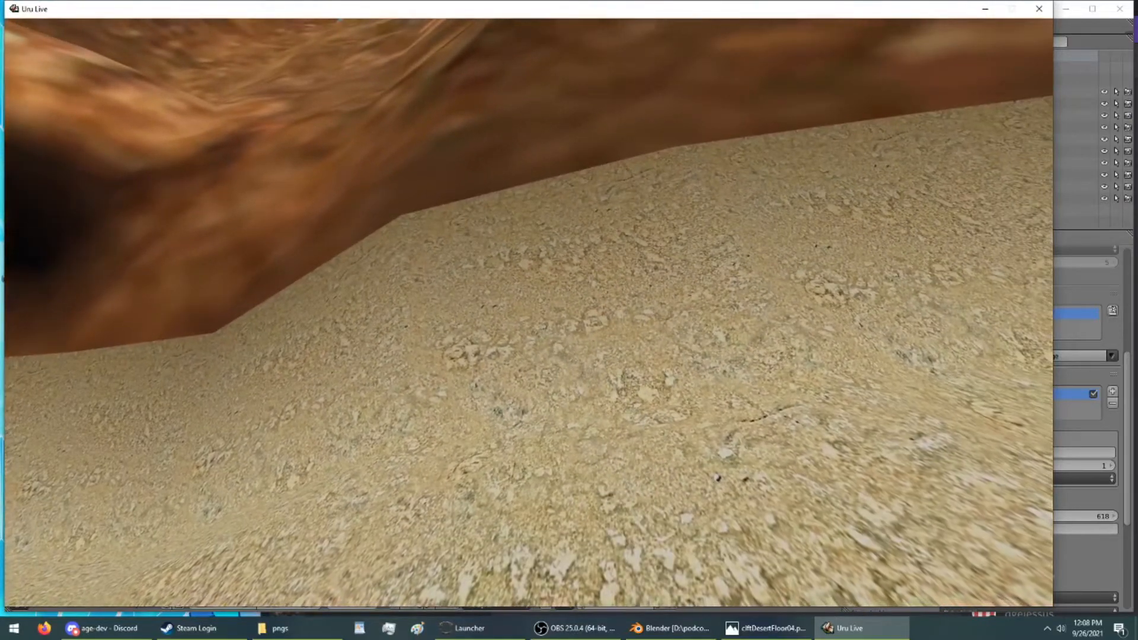
key(Right)
key(Down)
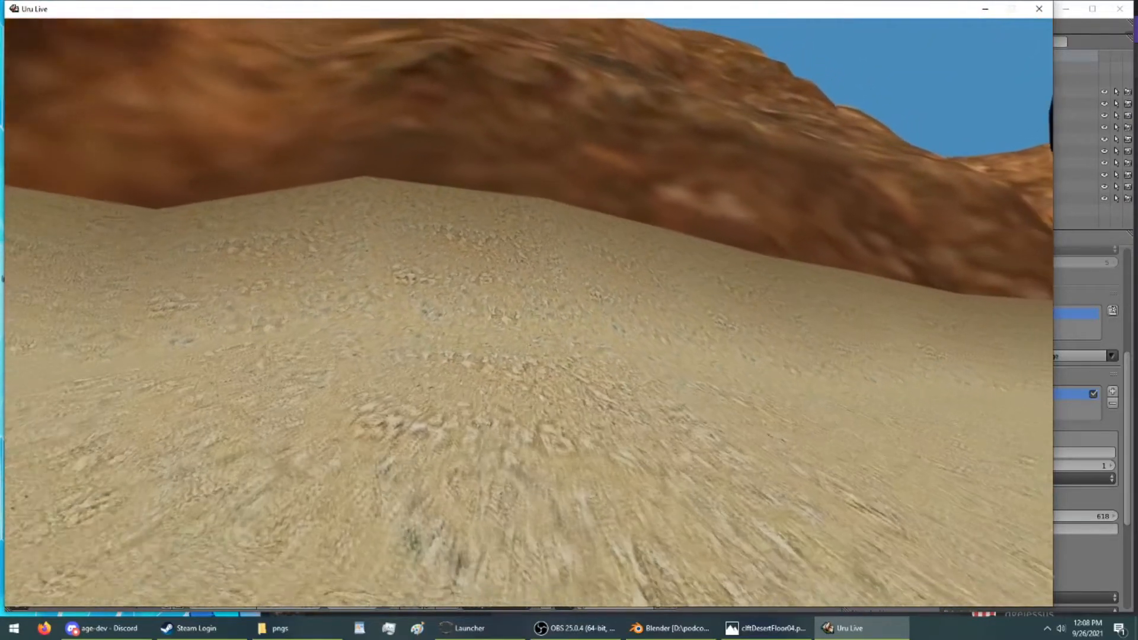
key(Down)
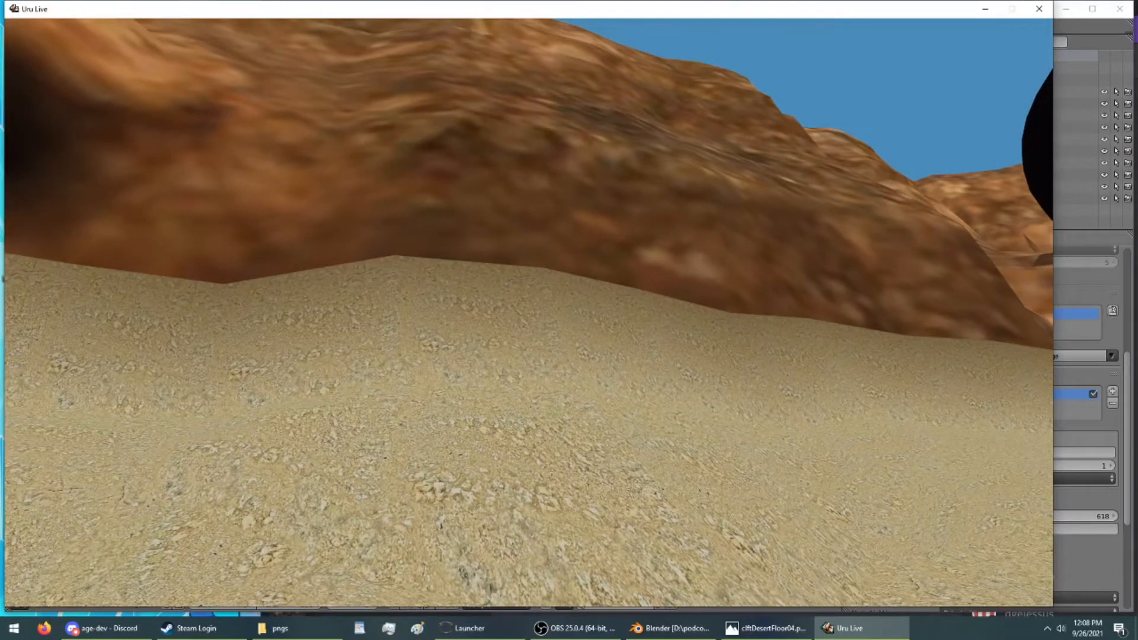
Step: Quit the running Uru Live session and confirm the exit
key(Escape)
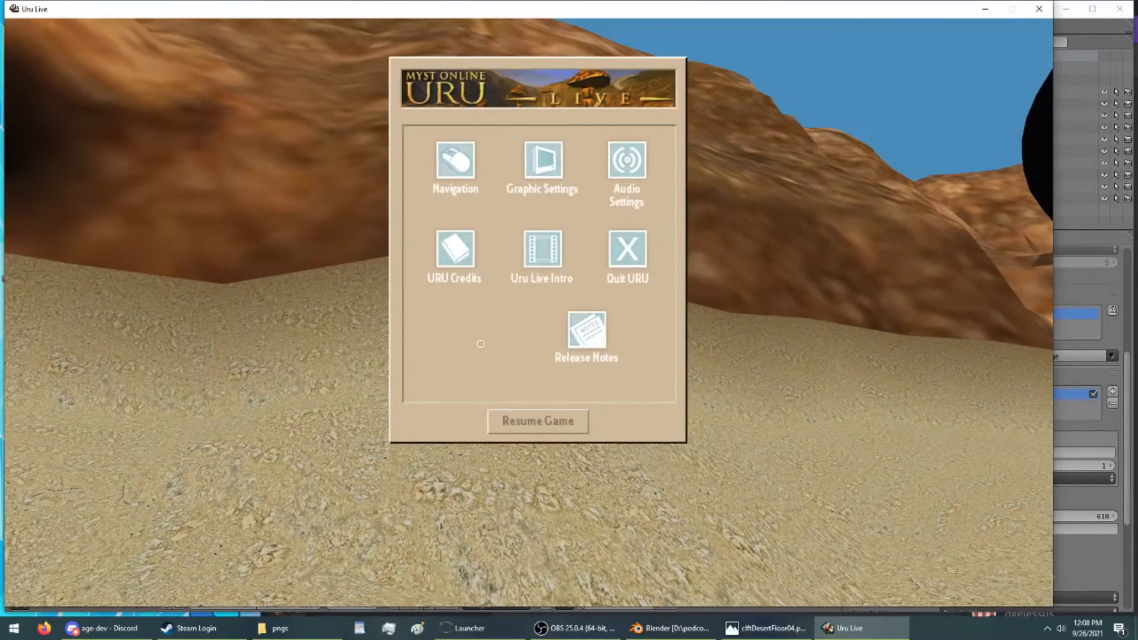
click(620, 259)
click(574, 386)
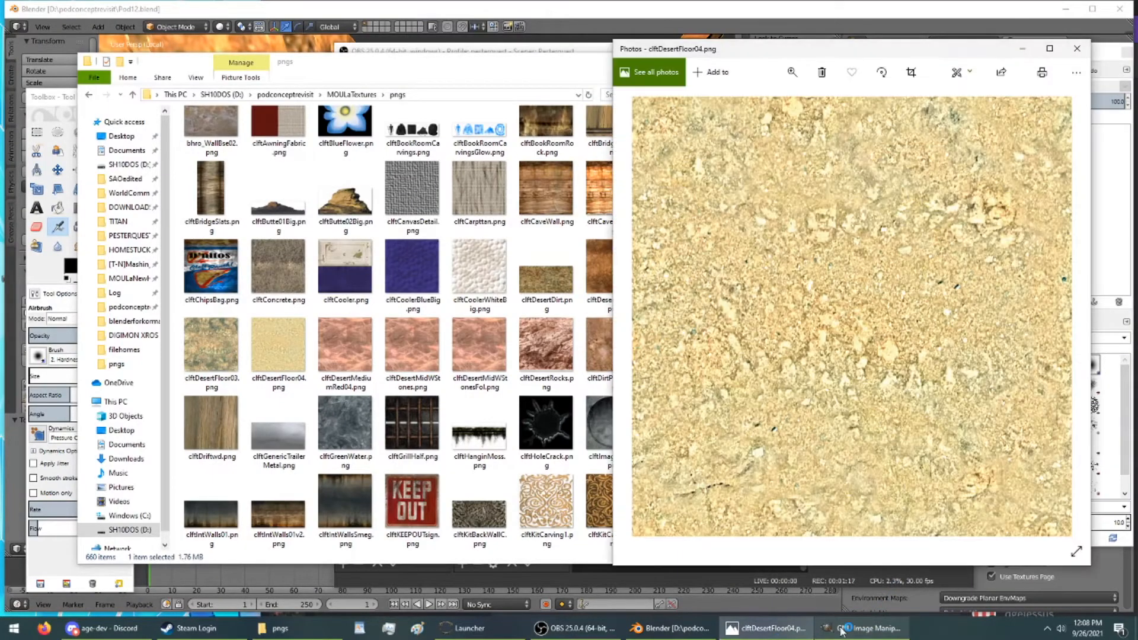
Step: Switch to GIMP and open the clftDesertFloor04.png texture from the pngs folder in it
click(841, 630)
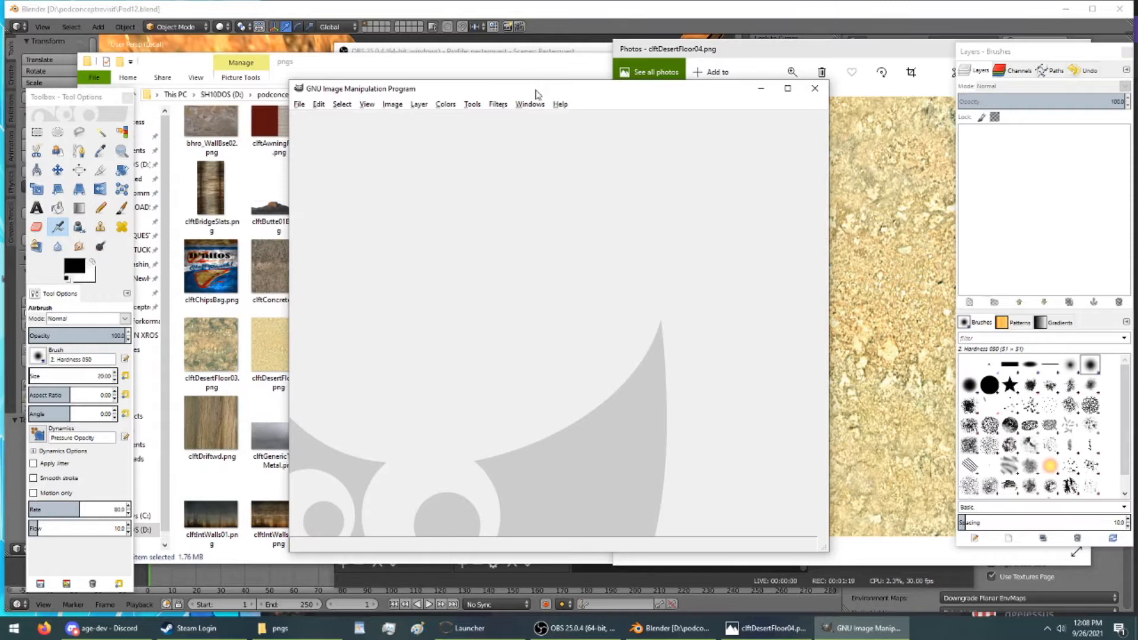
drag(536, 95, 621, 88)
drag(278, 347, 578, 342)
click(272, 384)
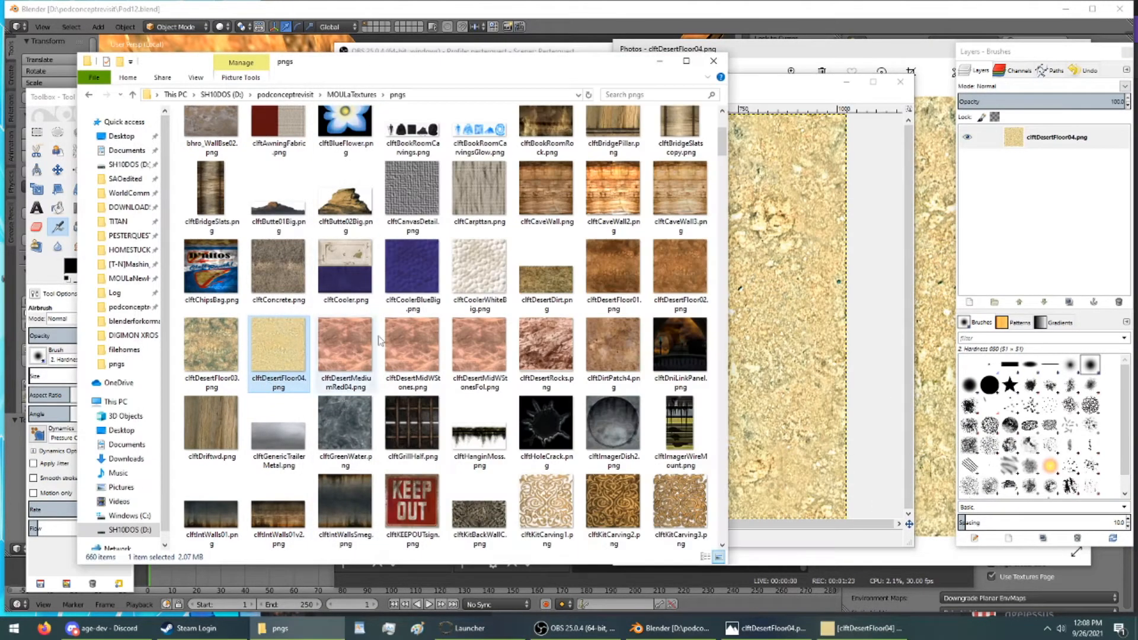
Step: Add clftDesertFloor02.png as a layer, place the clftDesertFloor04 layer above it and set that layer's opacity to 100
drag(681, 278, 771, 306)
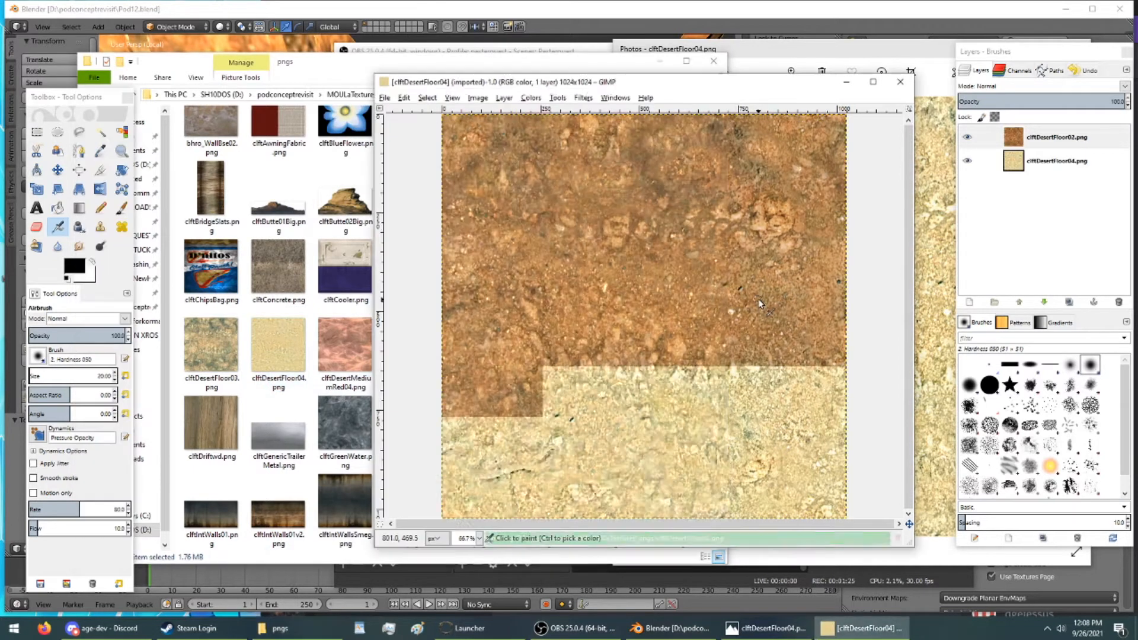
drag(1015, 159, 1017, 140)
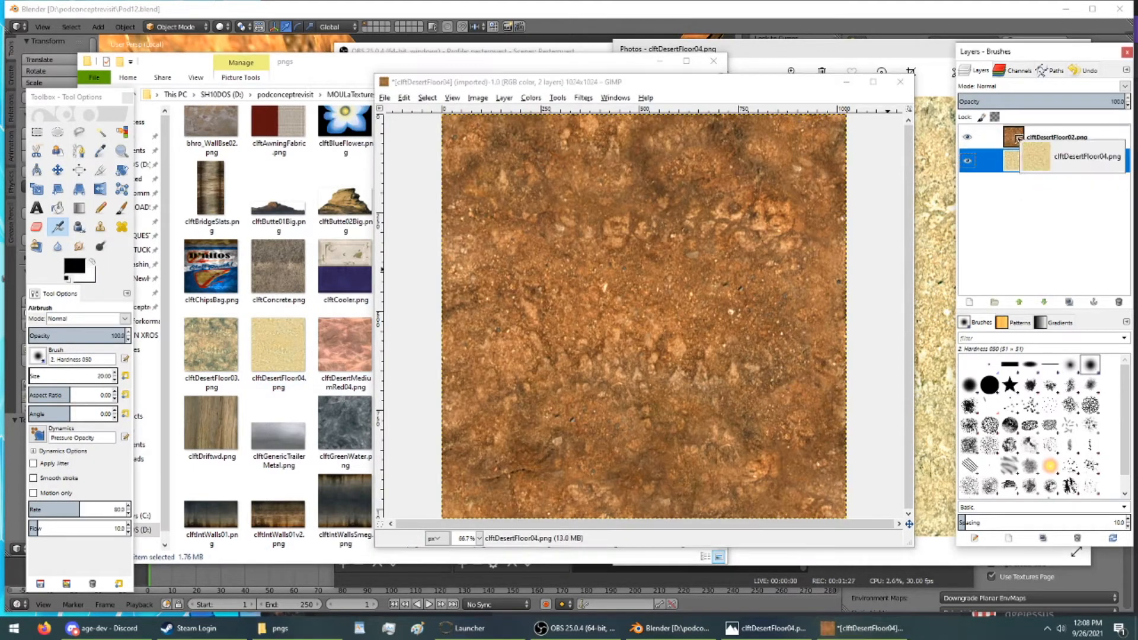
mouse_move(1107, 102)
mouse_down()
mouse_move(1003, 102)
mouse_move(1073, 104)
mouse_move(1048, 120)
mouse_move(1031, 104)
mouse_move(1126, 102)
mouse_move(691, 155)
mouse_move(1126, 104)
mouse_up()
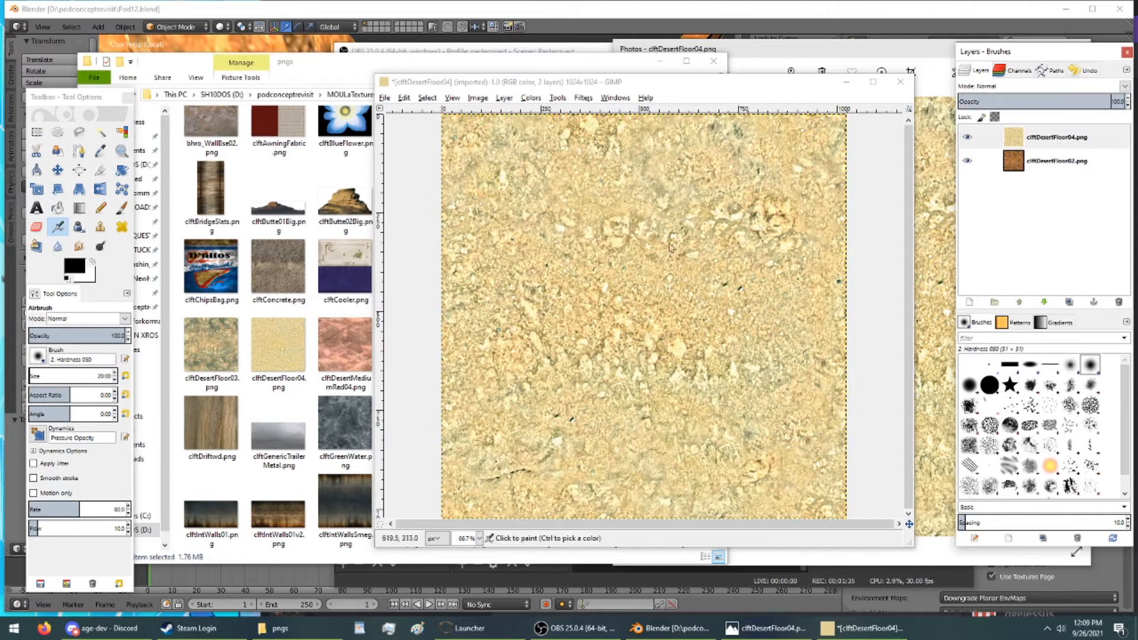
Step: Set the Eraser's size to 200 and erase a slanted area across the upper part of the clftDesertFloor04 layer
click(38, 226)
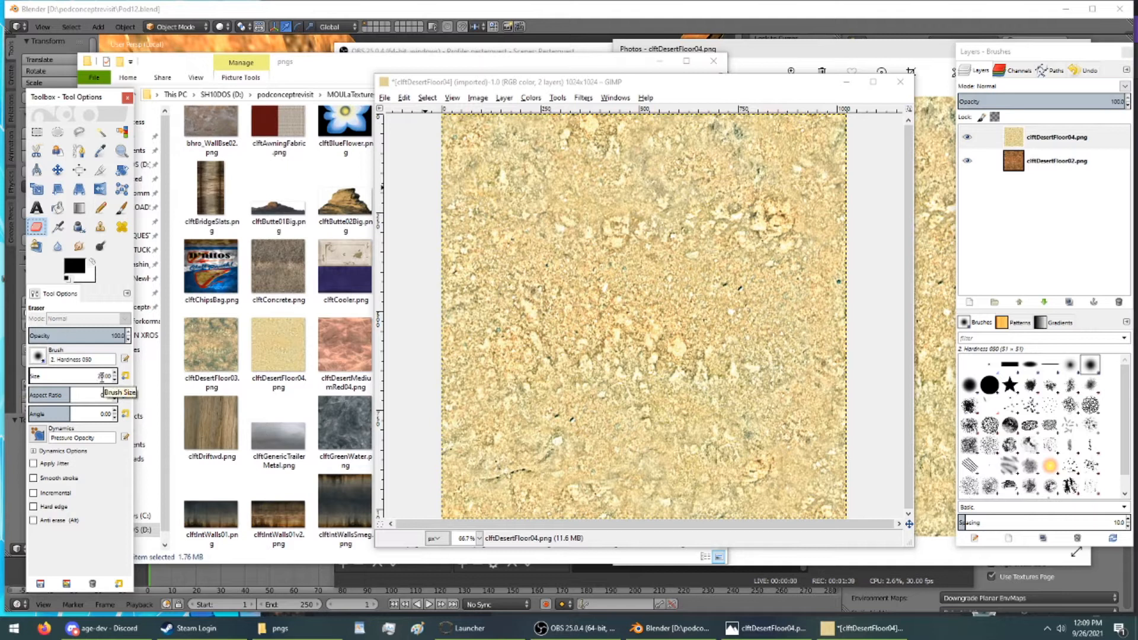
text(00)
key(Return)
drag(442, 122, 852, 107)
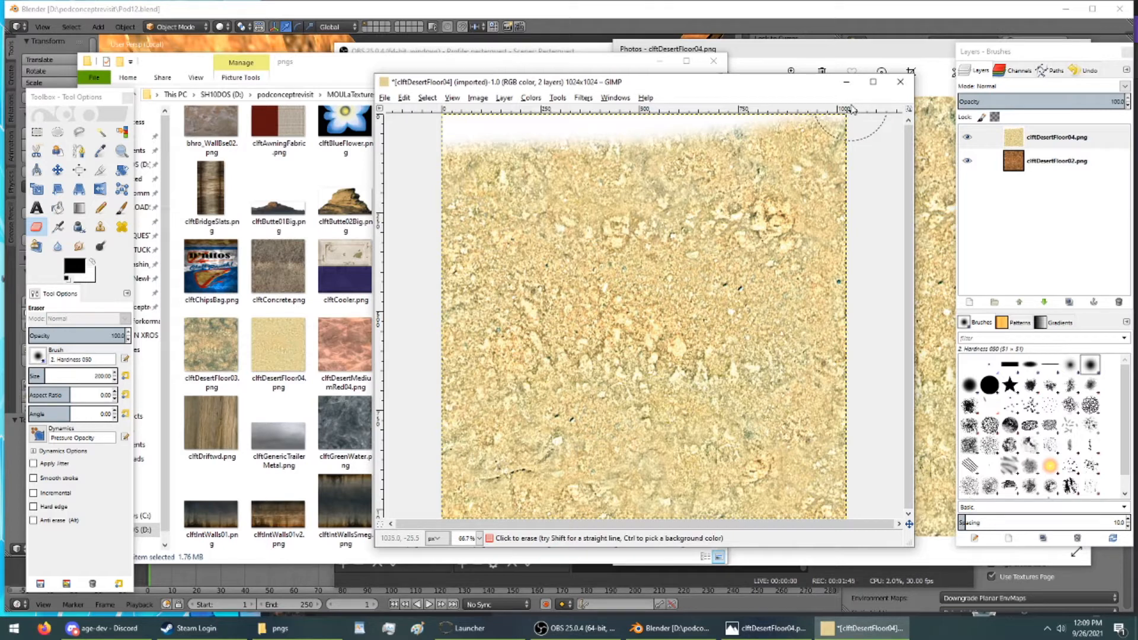
key(m)
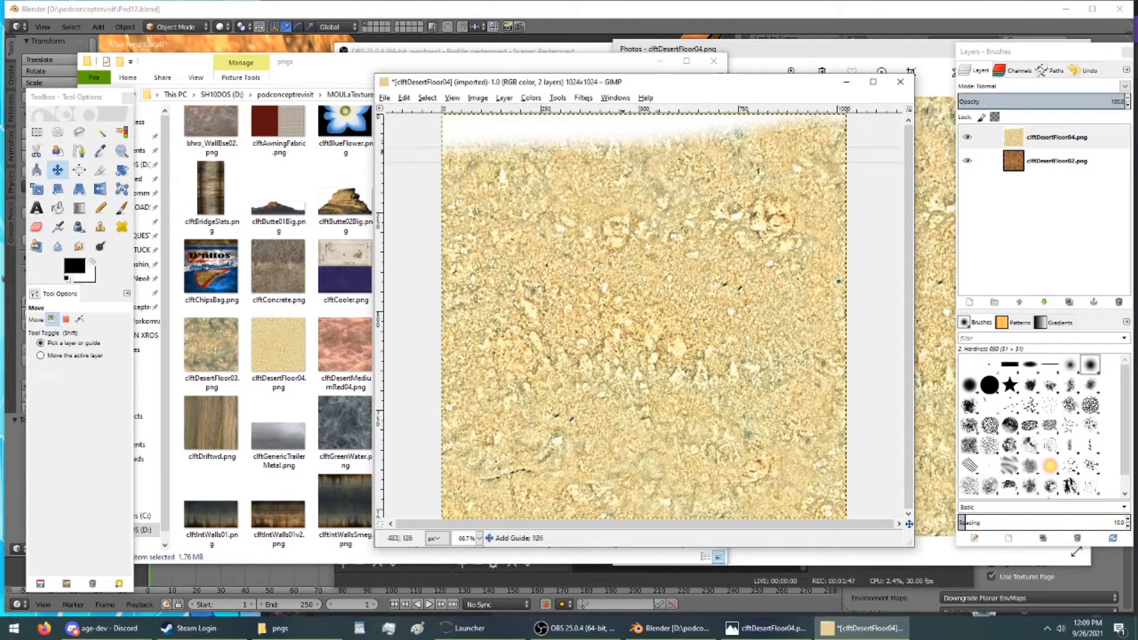
click(36, 226)
mouse_move(165, 166)
mouse_down()
mouse_move(409, 231)
mouse_move(868, 180)
mouse_up()
Step: Try the Difference, Multiply and Overlay blend modes on the clftDesertFloor04 layer, and undo the blending and erasing
click(1126, 86)
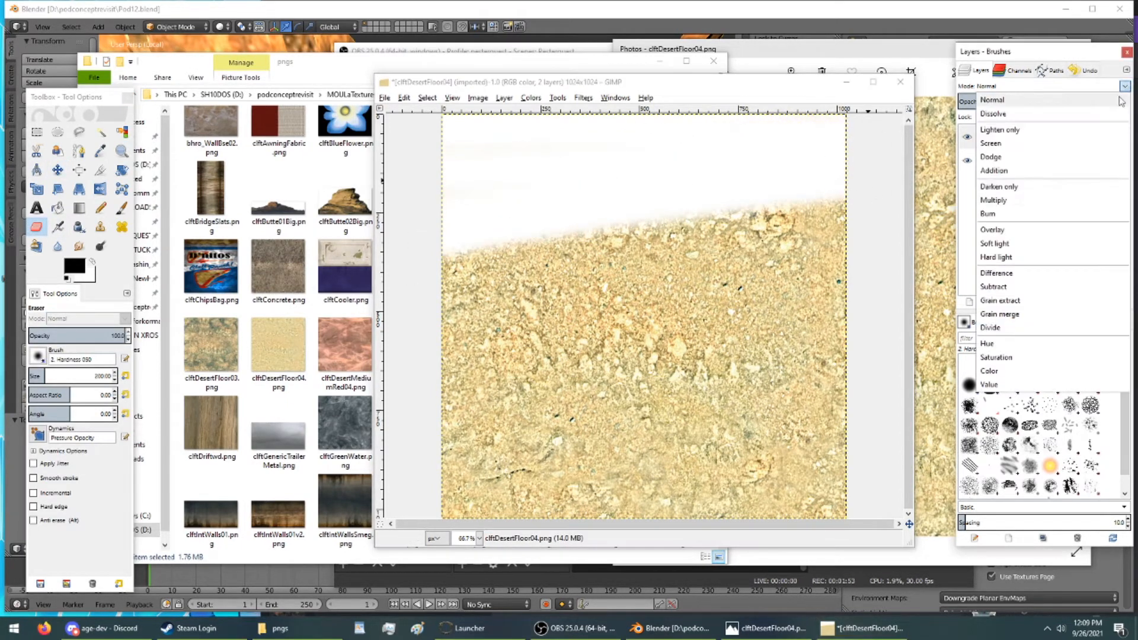
click(1036, 274)
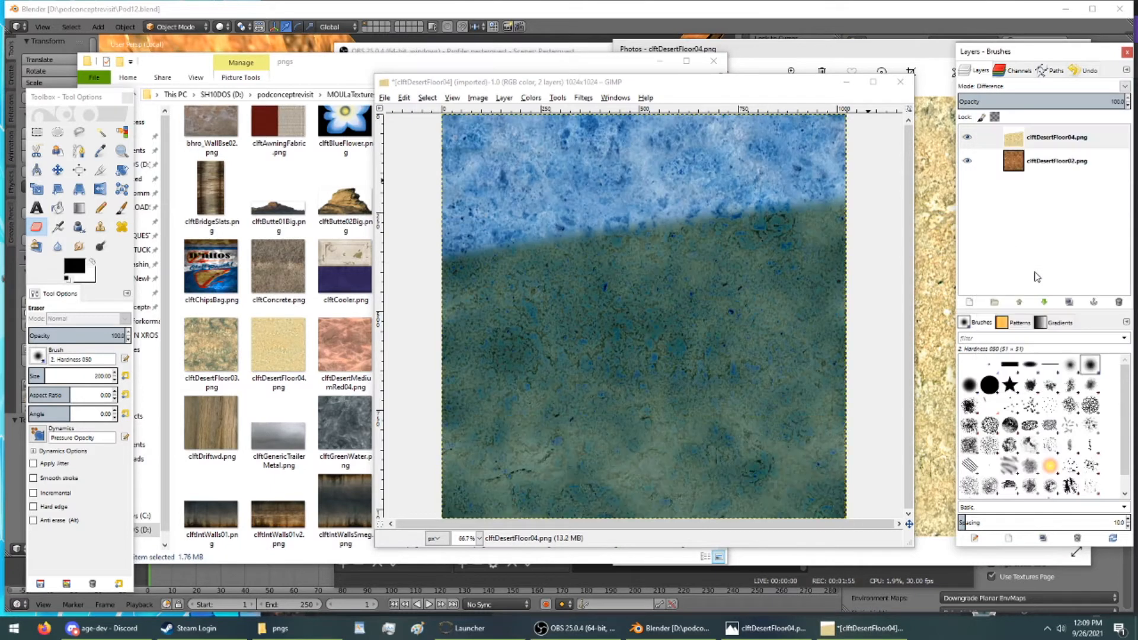
click(1125, 86)
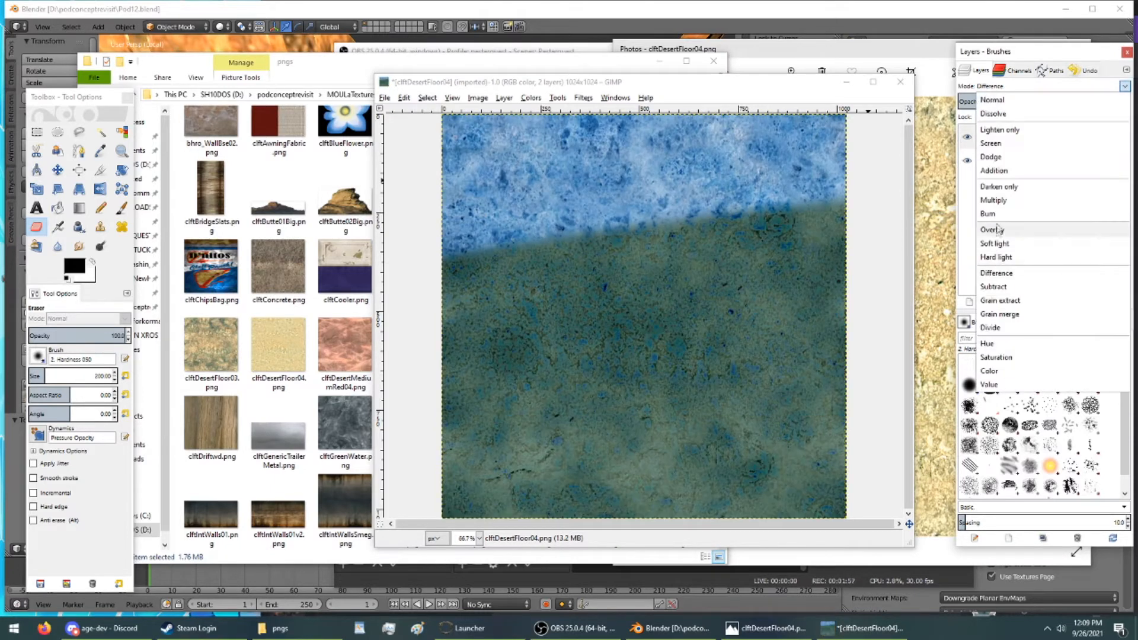
click(993, 200)
click(1125, 86)
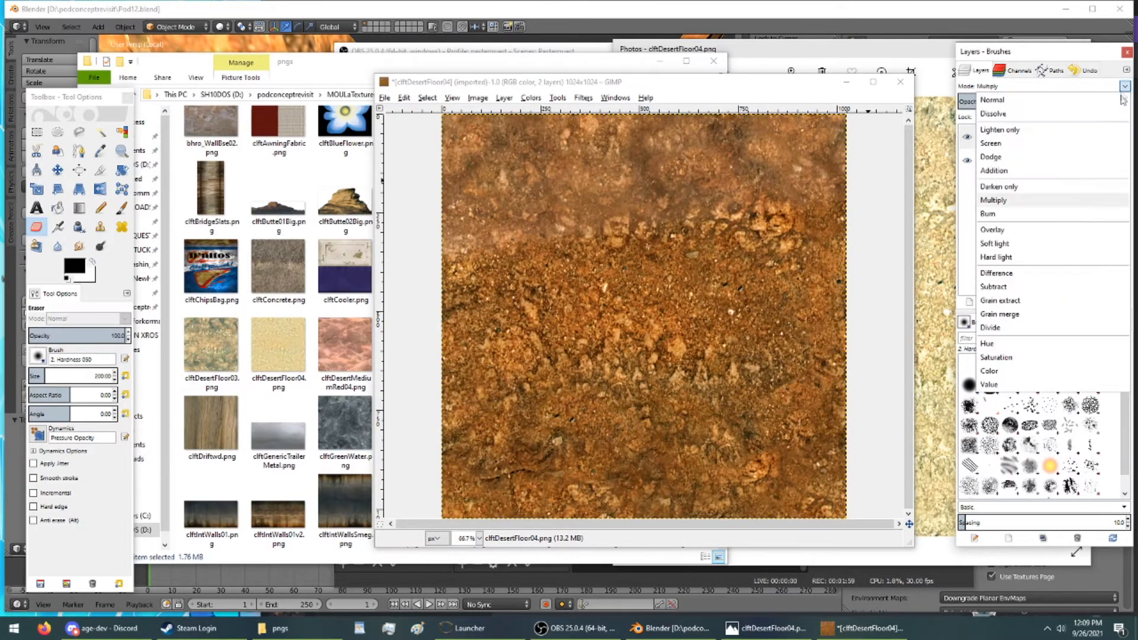
click(1045, 232)
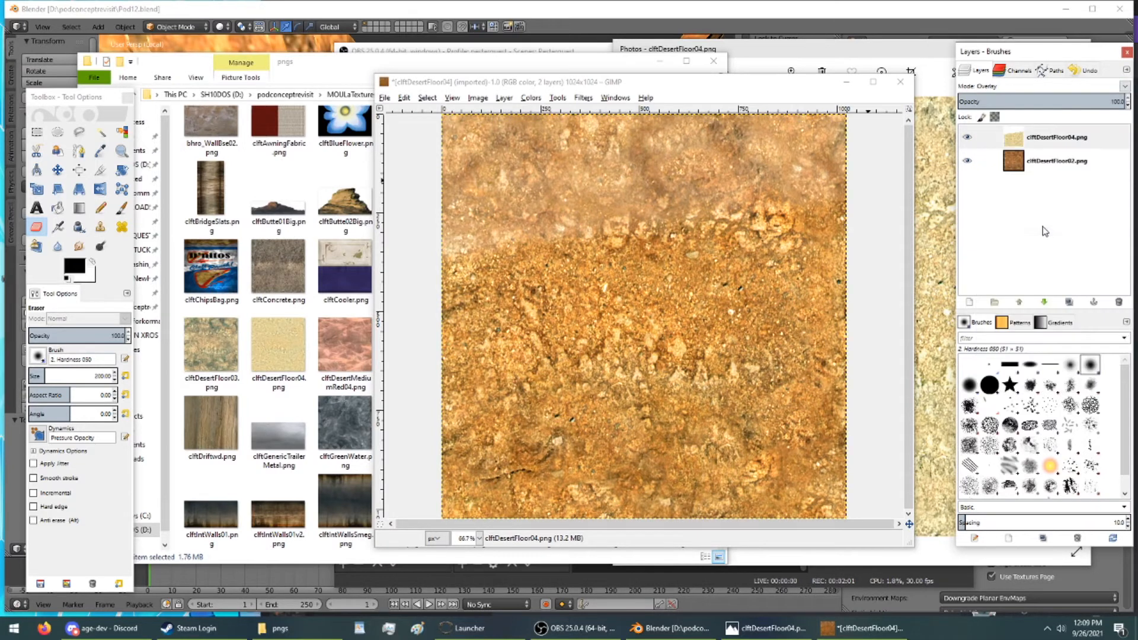
click(1125, 86)
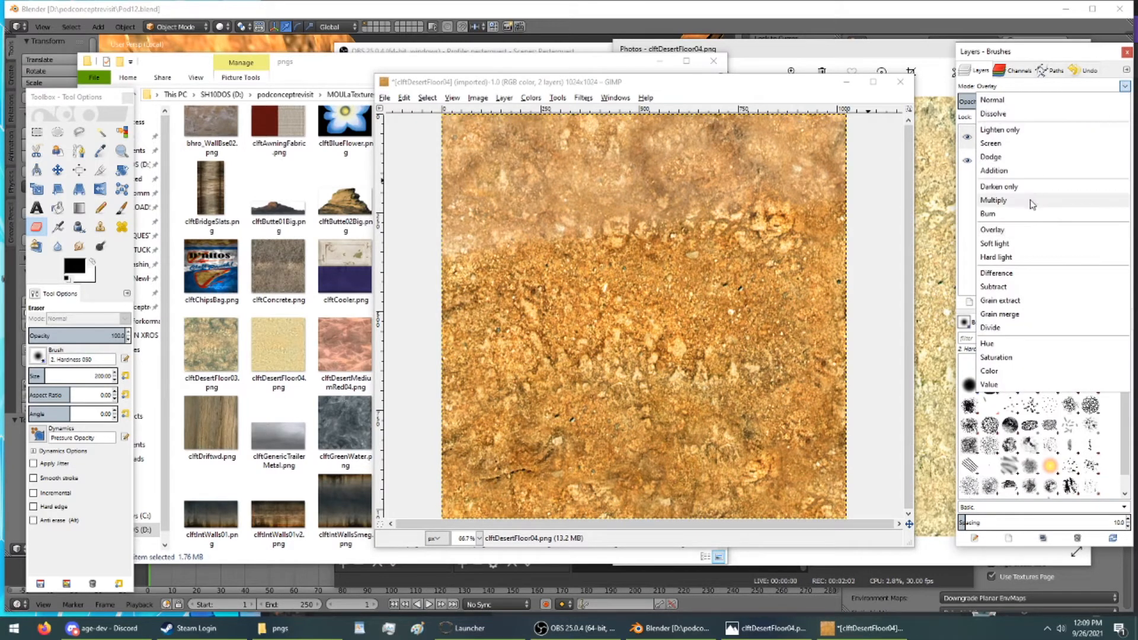
click(688, 81)
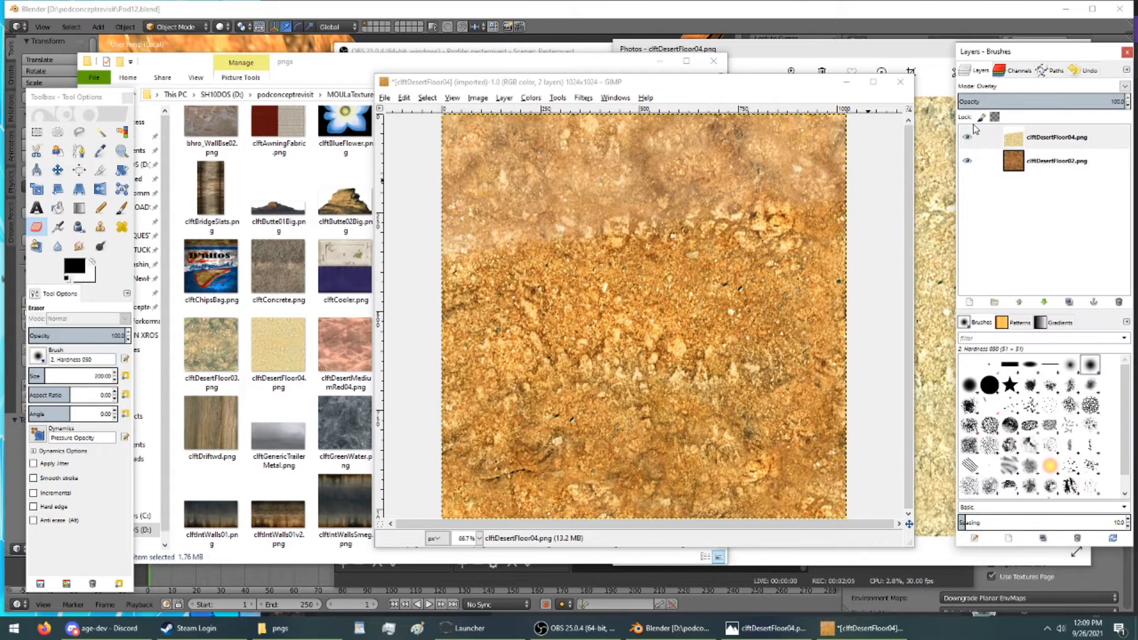
key(ctrl+z)
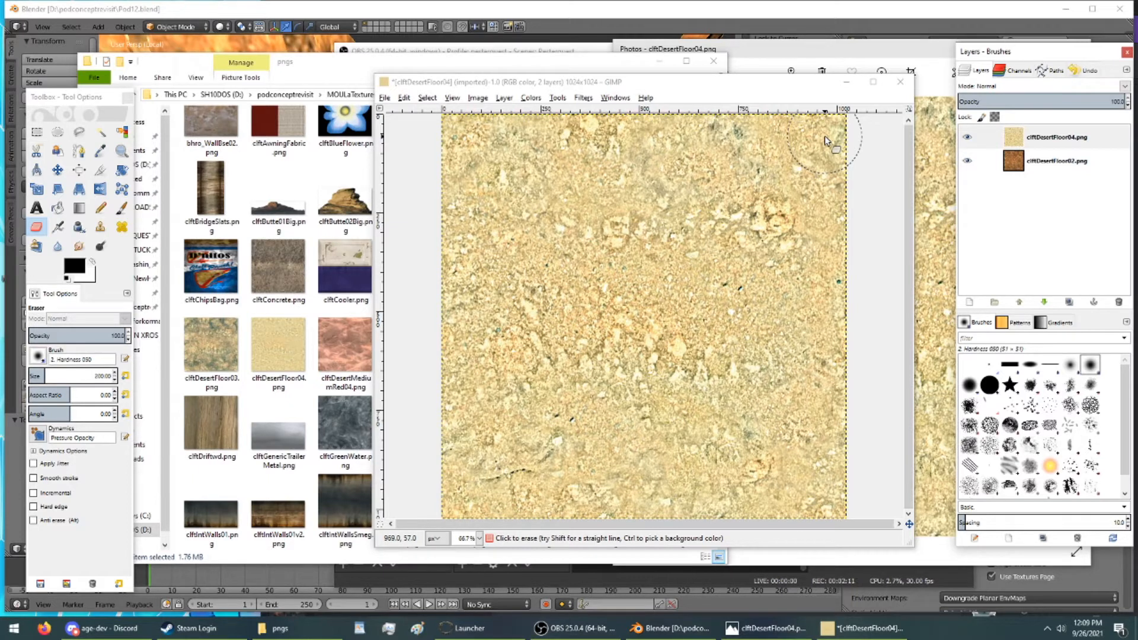
Step: Move the clftDesertFloor02 layer above clftDesertFloor04, try erasing a slanted stripe across its lower part, and undo the stroke
drag(1015, 161, 1015, 134)
drag(871, 391, 444, 462)
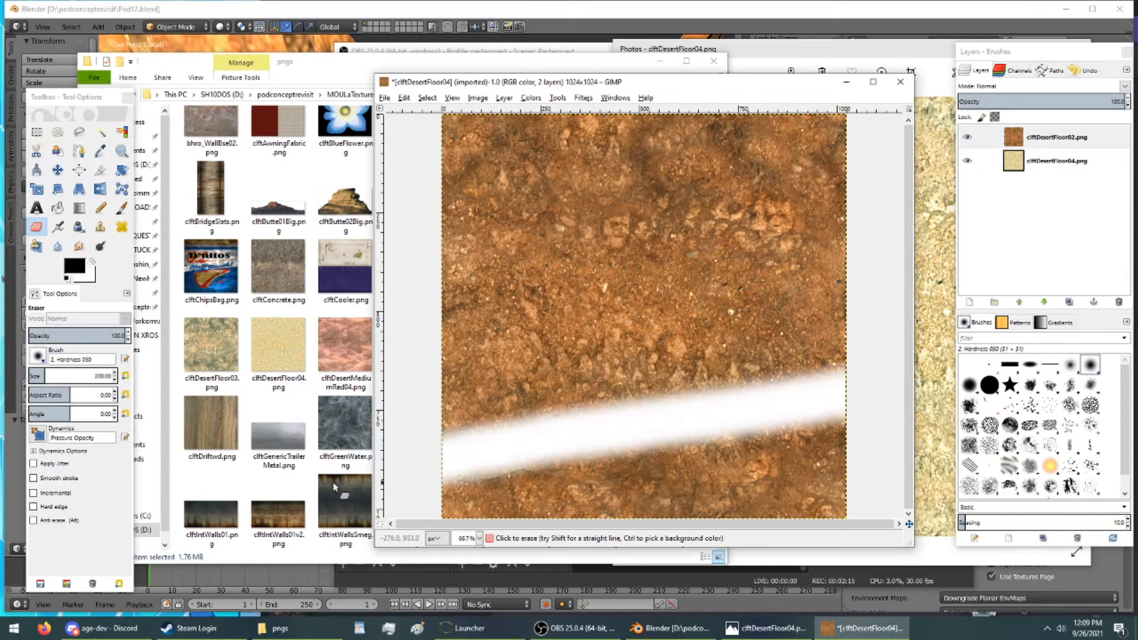
key(ctrl+z)
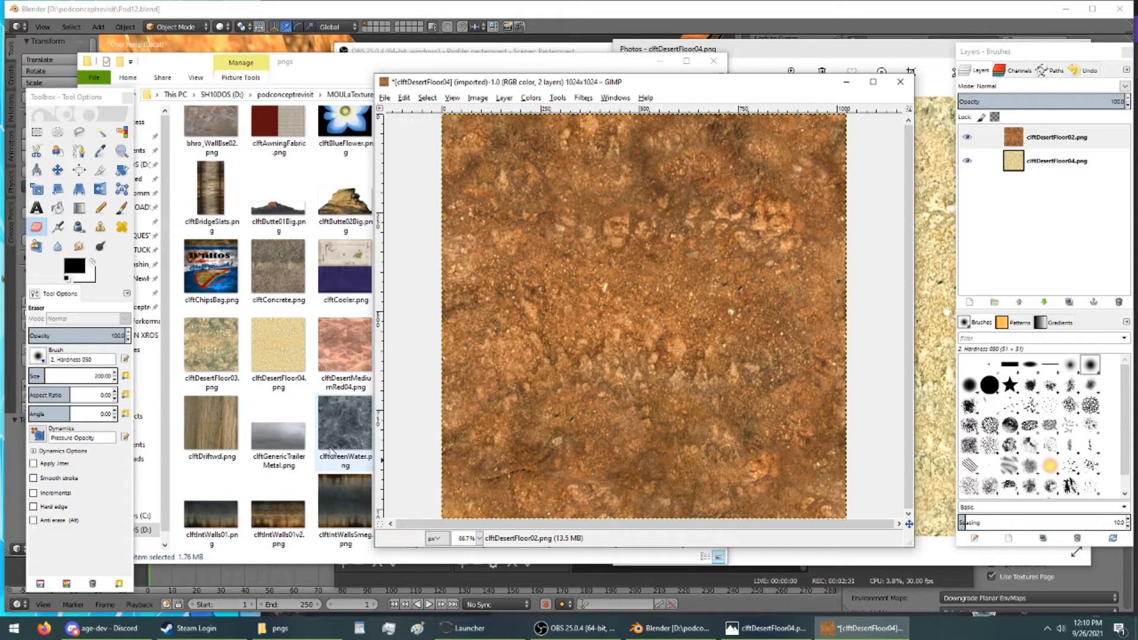
click(51, 520)
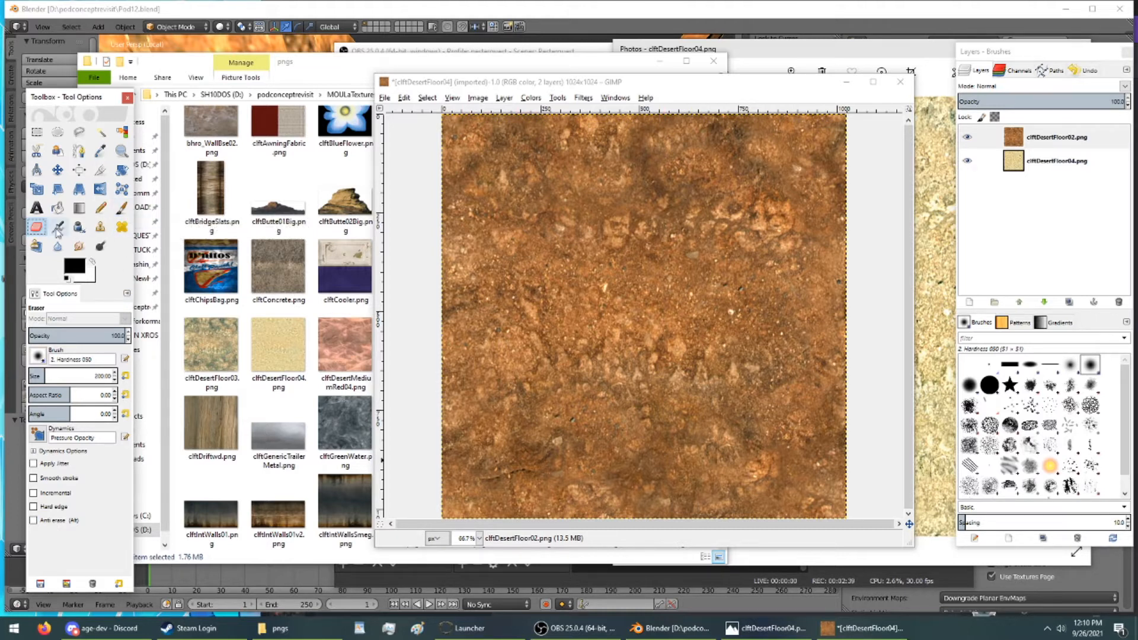
Step: Copy the upper half of the clftDesertFloor02 layer into a new layer and hide the original clftDesertFloor02 layer
click(38, 132)
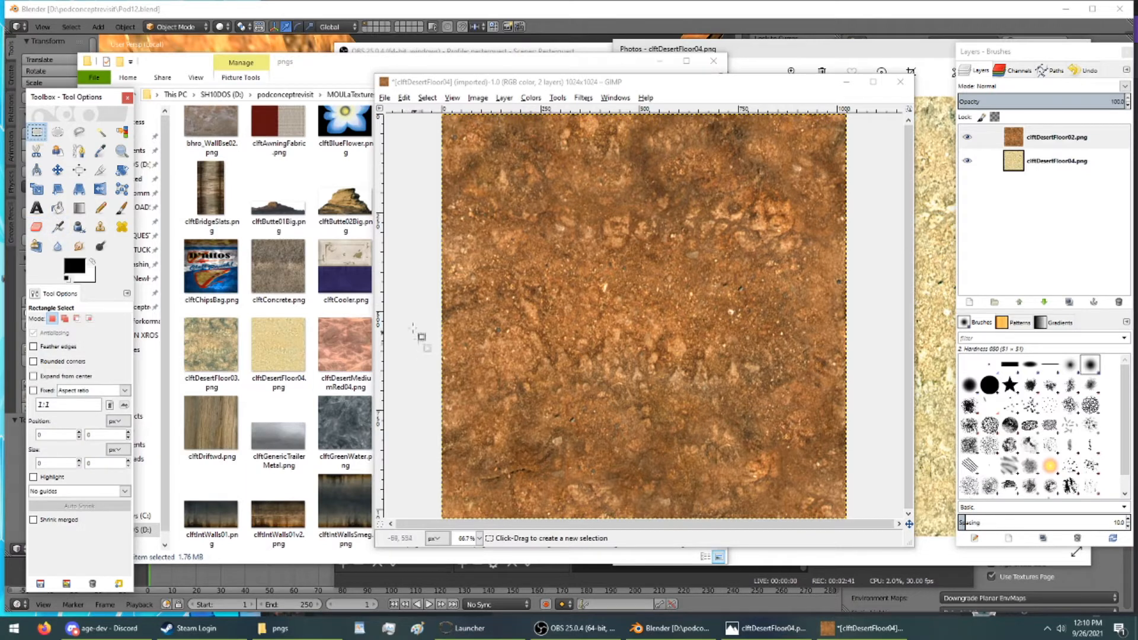
drag(411, 327, 883, 63)
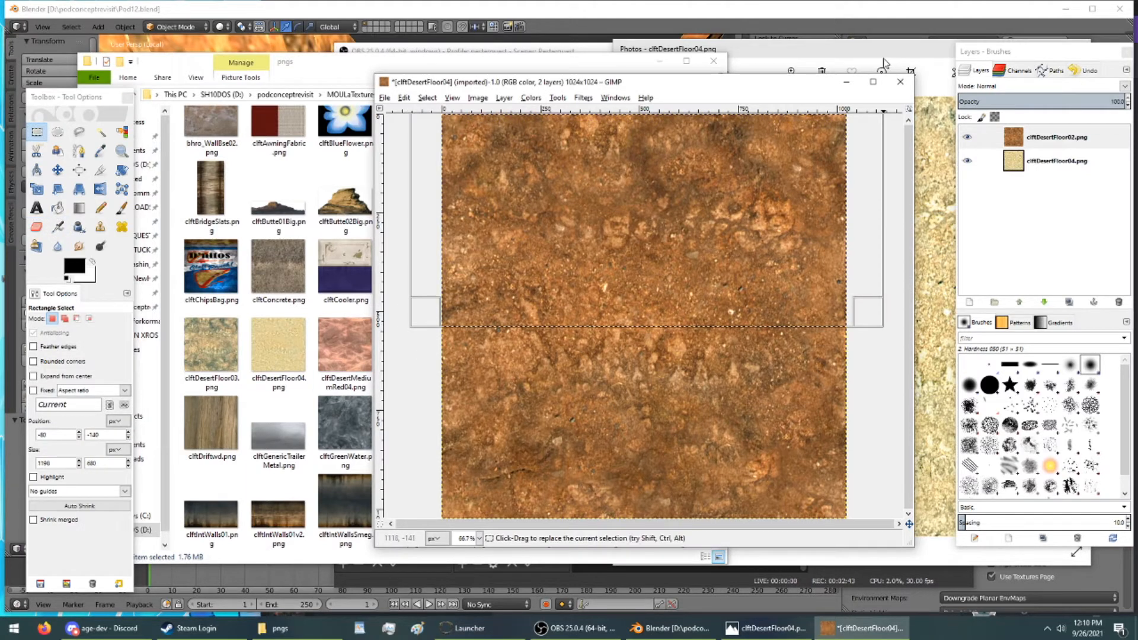
key(ctrl+c)
key(ctrl+v)
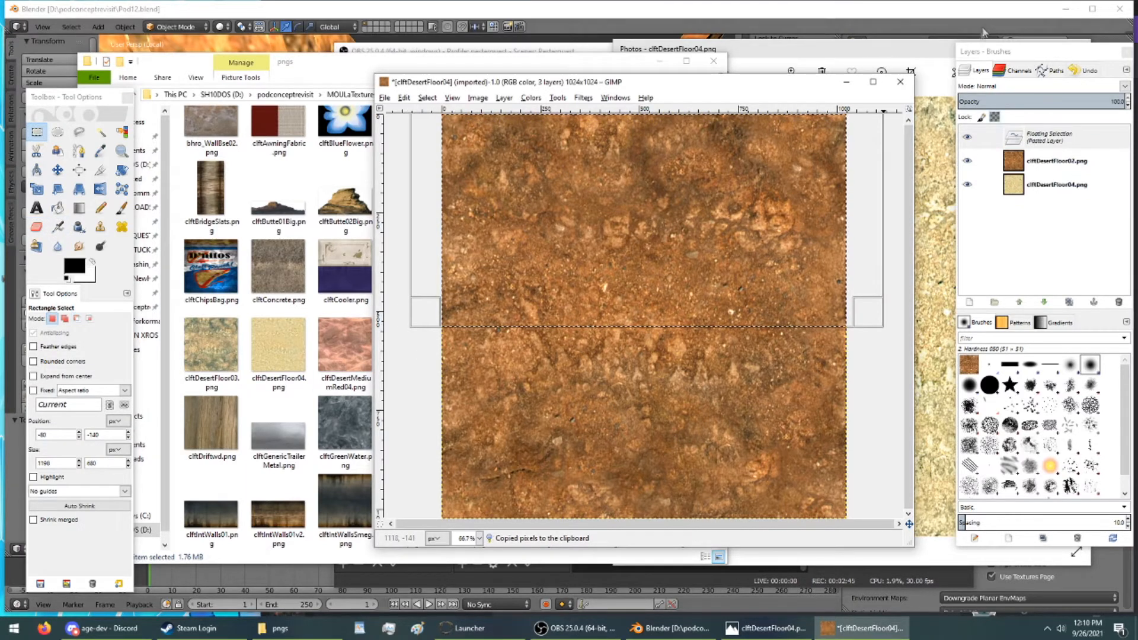
right_click(1018, 147)
click(1056, 172)
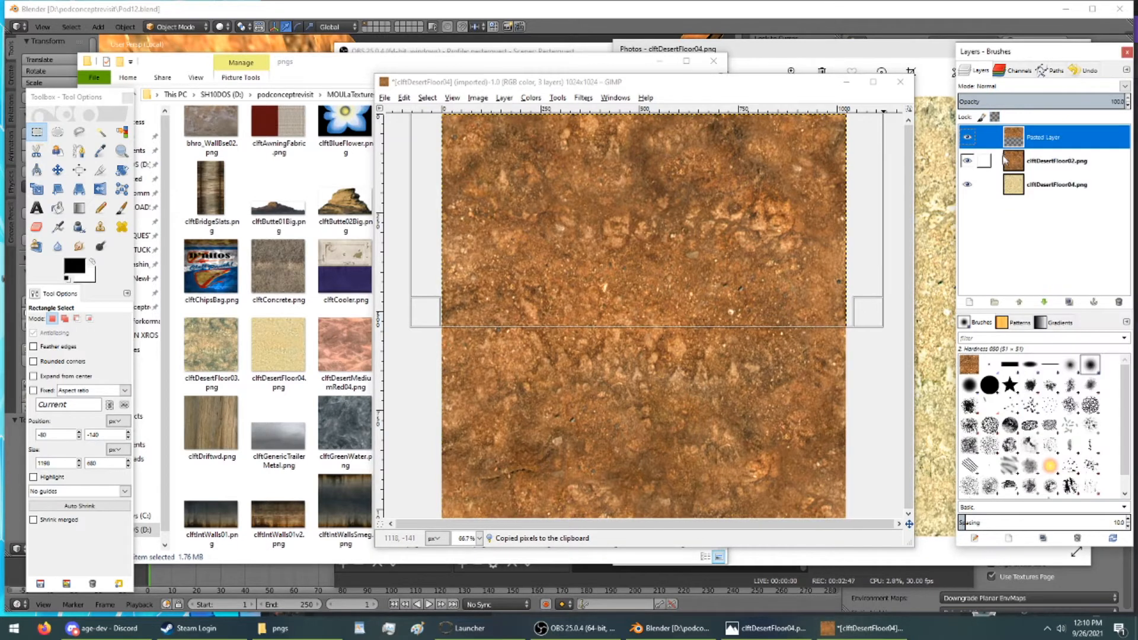
click(967, 160)
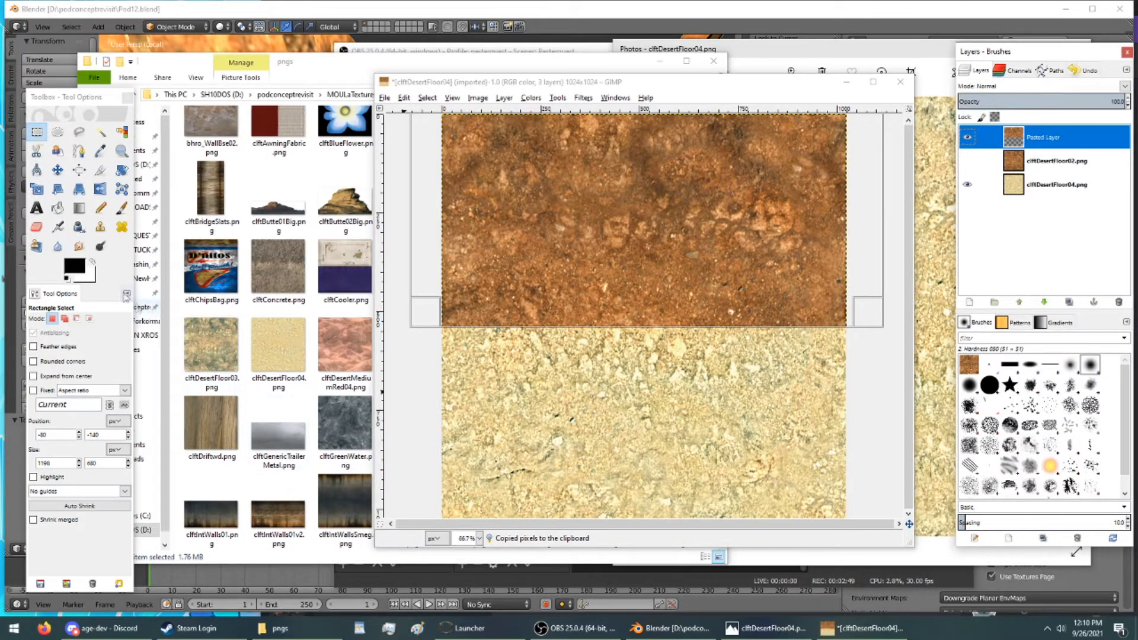
Step: Clear the rectangular selection and choose the Eraser for the pasted red rock layer
click(49, 133)
click(37, 131)
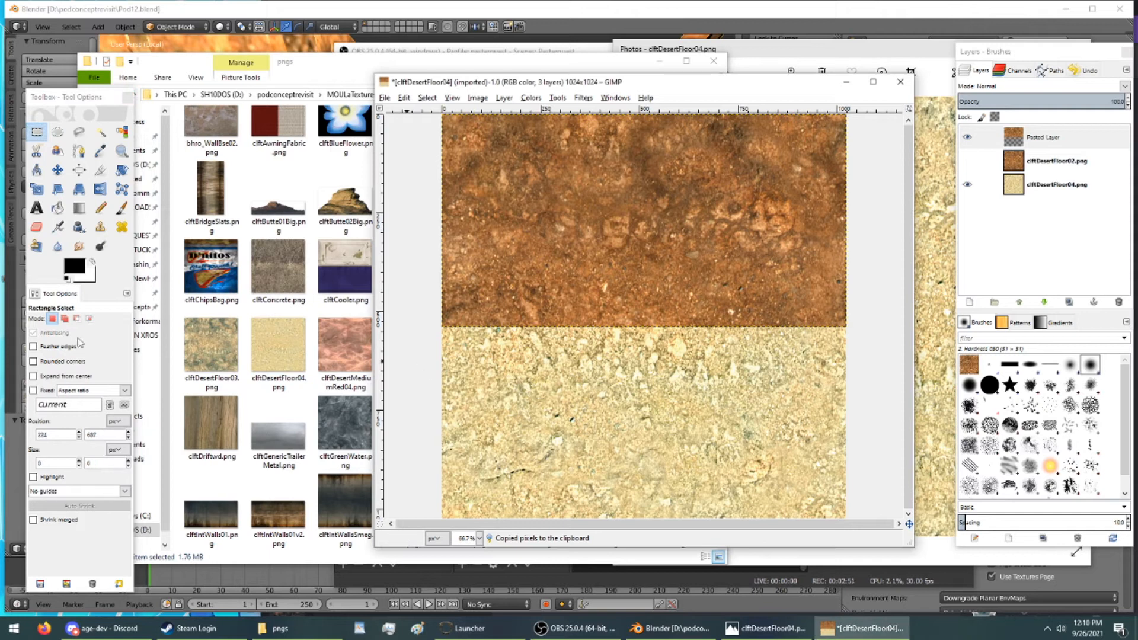
click(37, 227)
mouse_move(393, 343)
mouse_down()
mouse_move(399, 300)
mouse_move(471, 299)
mouse_move(501, 331)
mouse_move(849, 315)
mouse_move(833, 325)
mouse_up()
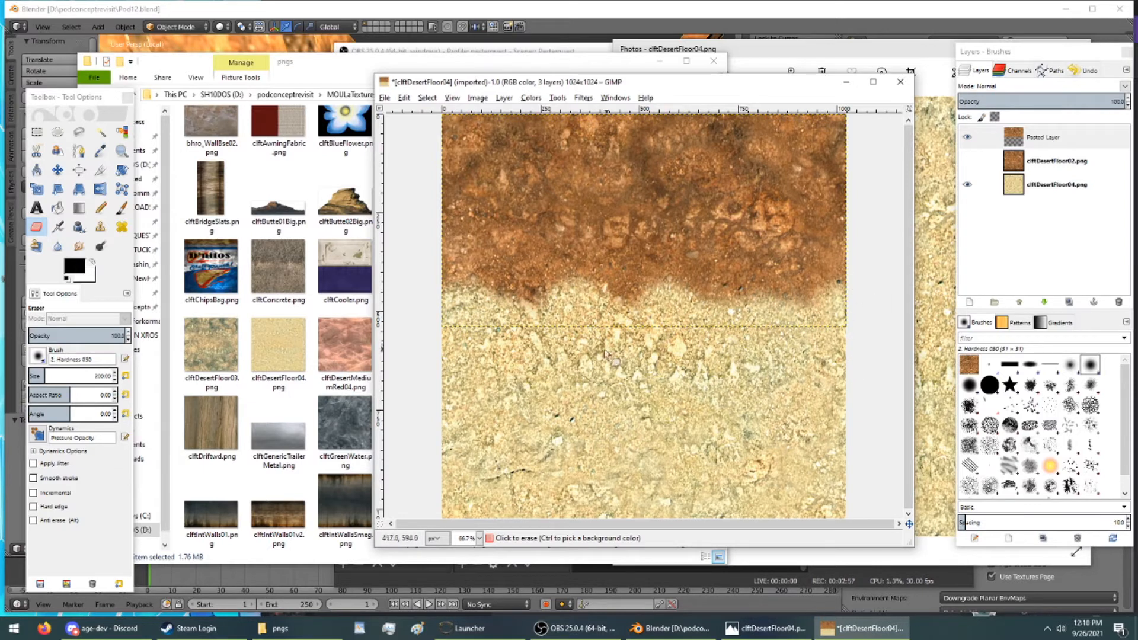
mouse_move(508, 302)
mouse_down()
mouse_move(576, 328)
mouse_move(818, 308)
mouse_move(634, 320)
mouse_up()
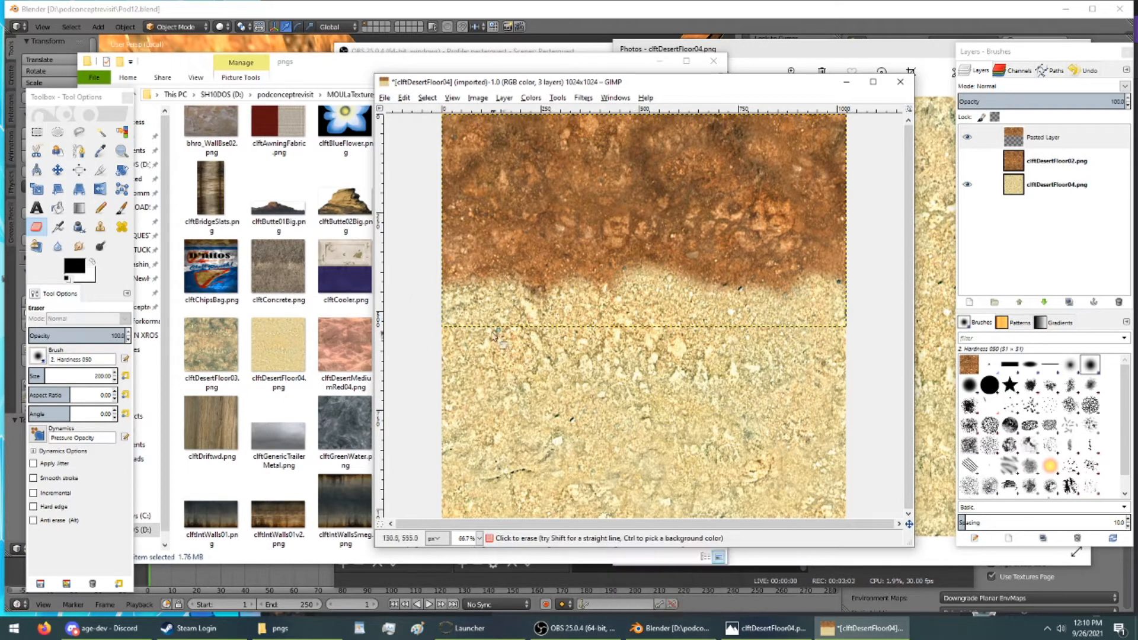
click(1020, 195)
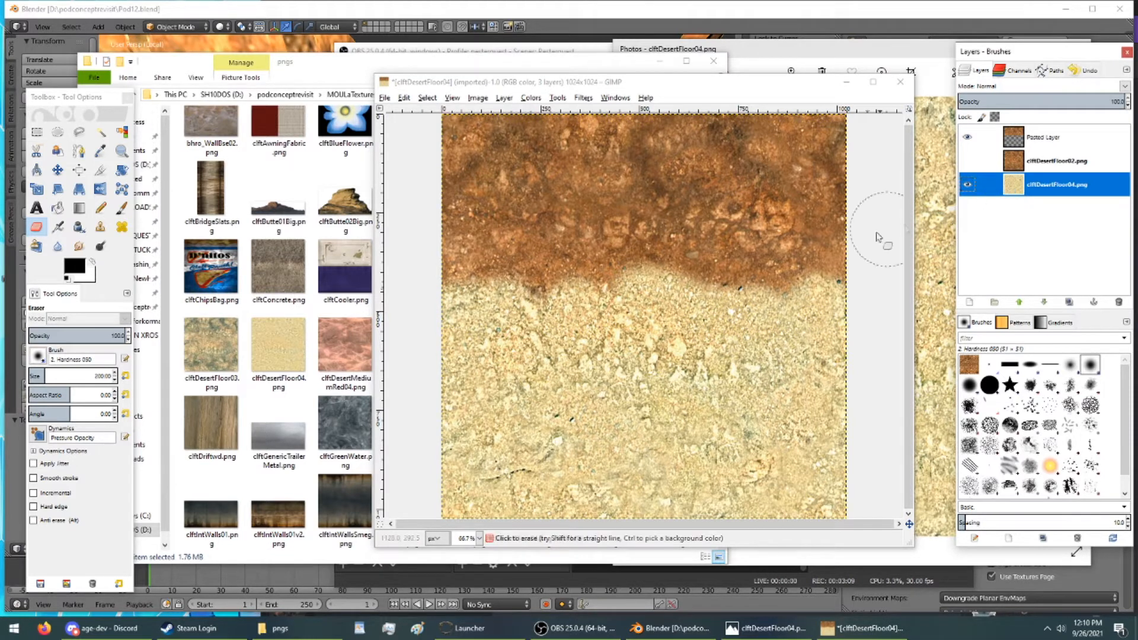
click(870, 275)
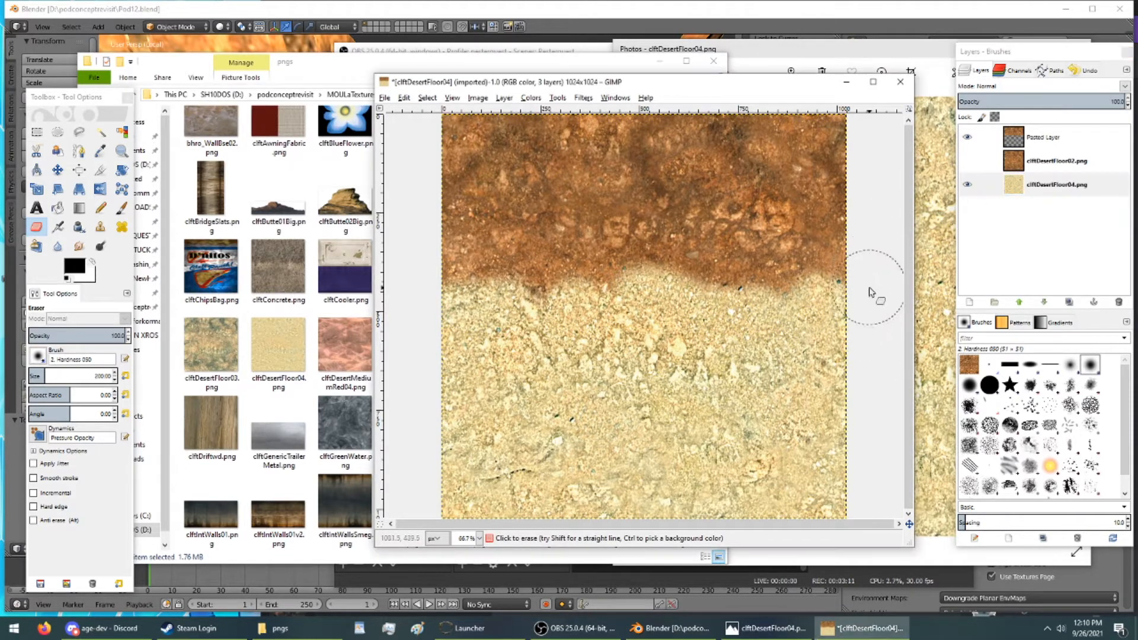
key(ctrl)
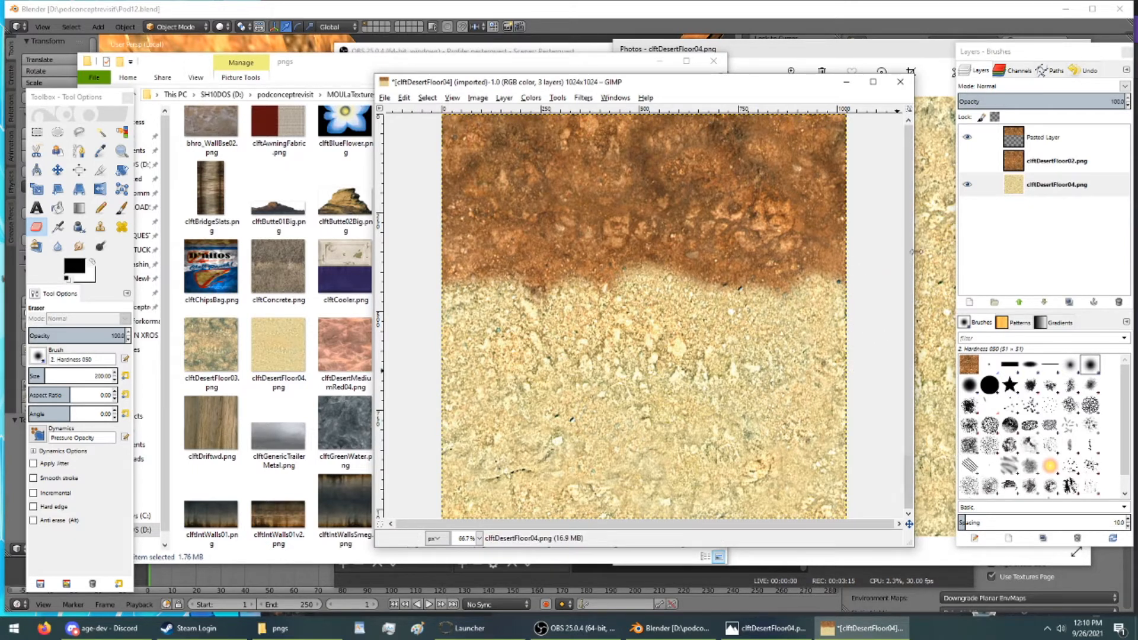
key(ctrl+z)
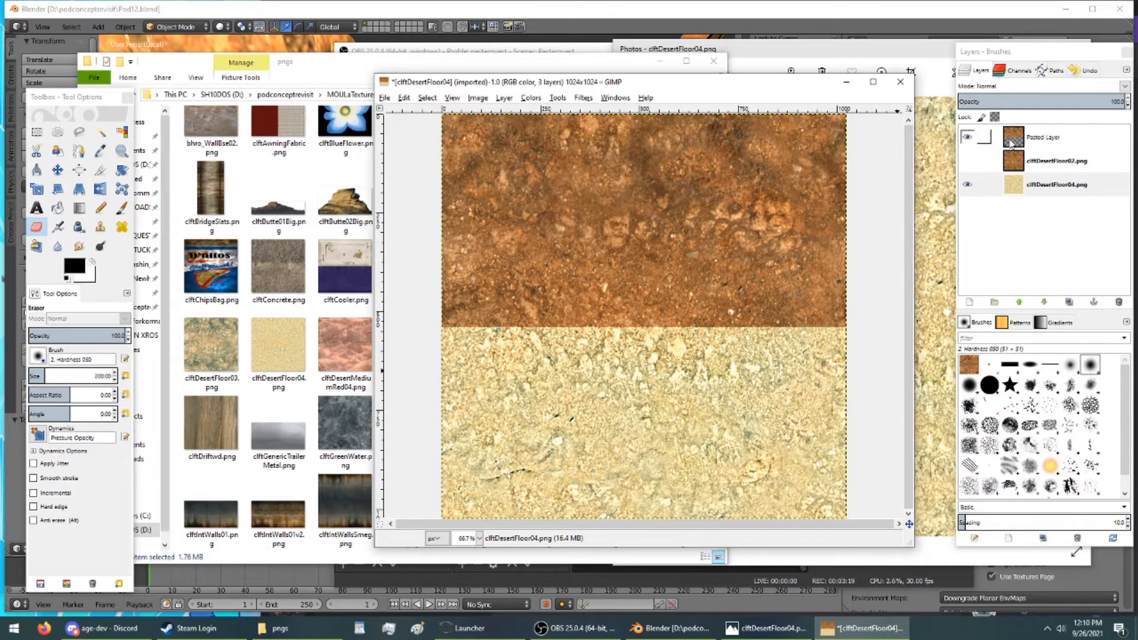
Step: Erase the pasted layer's lower edge with uneven soft strokes so the red rock blends into the sand, keeping both side ends matched
click(1012, 143)
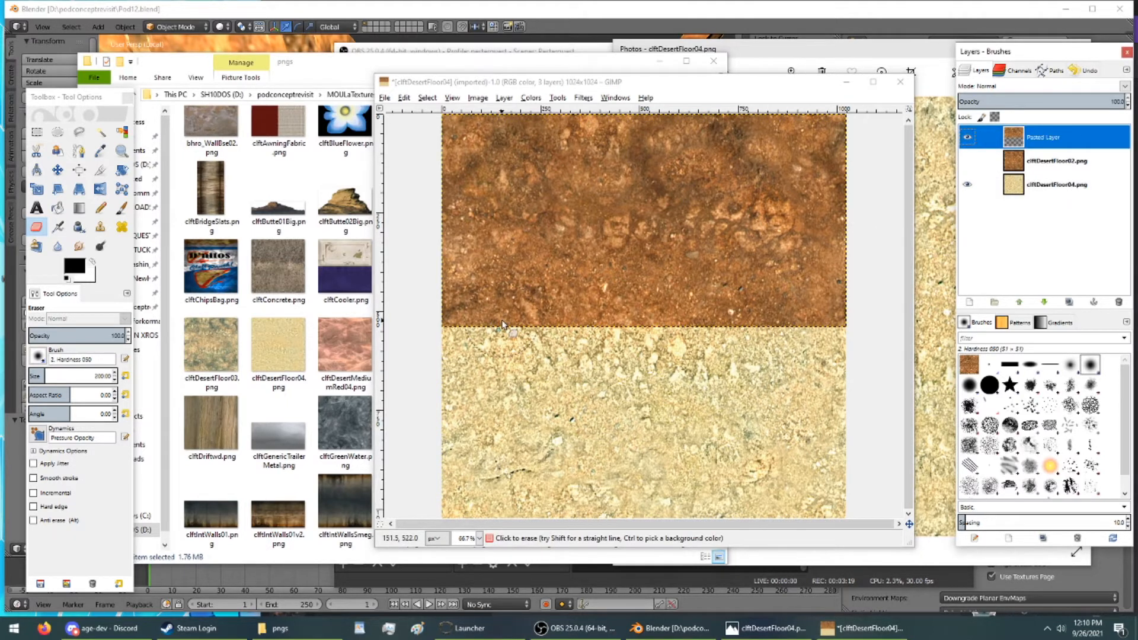
click(427, 344)
drag(440, 341, 450, 346)
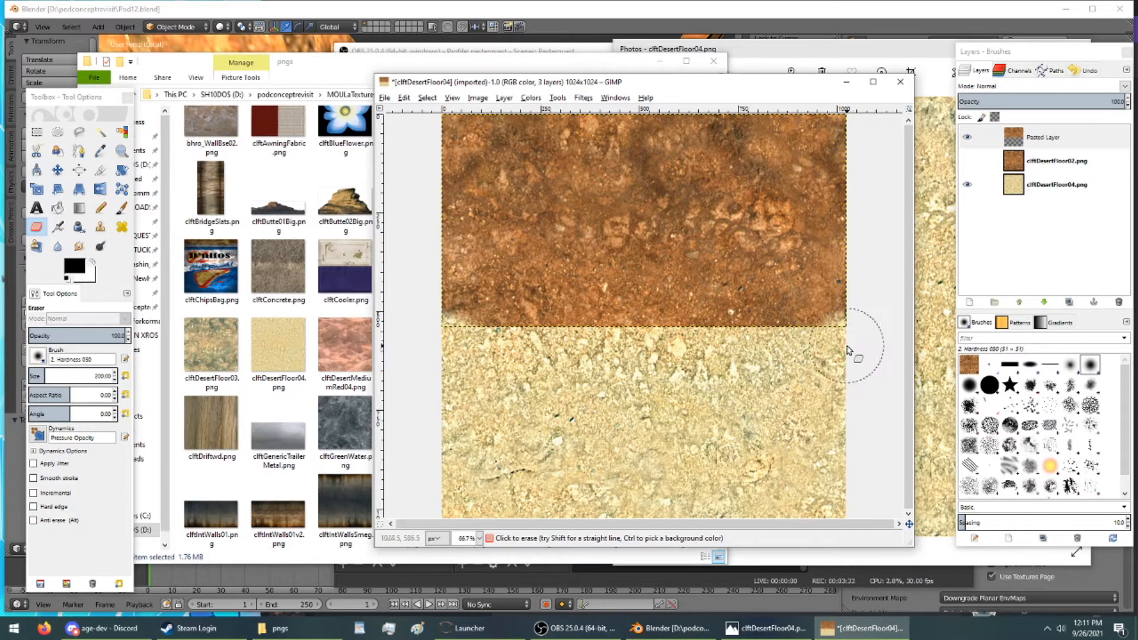
mouse_move(770, 382)
mouse_down()
mouse_move(850, 365)
mouse_move(802, 351)
mouse_move(520, 350)
mouse_move(503, 323)
mouse_move(542, 337)
mouse_move(687, 342)
mouse_up()
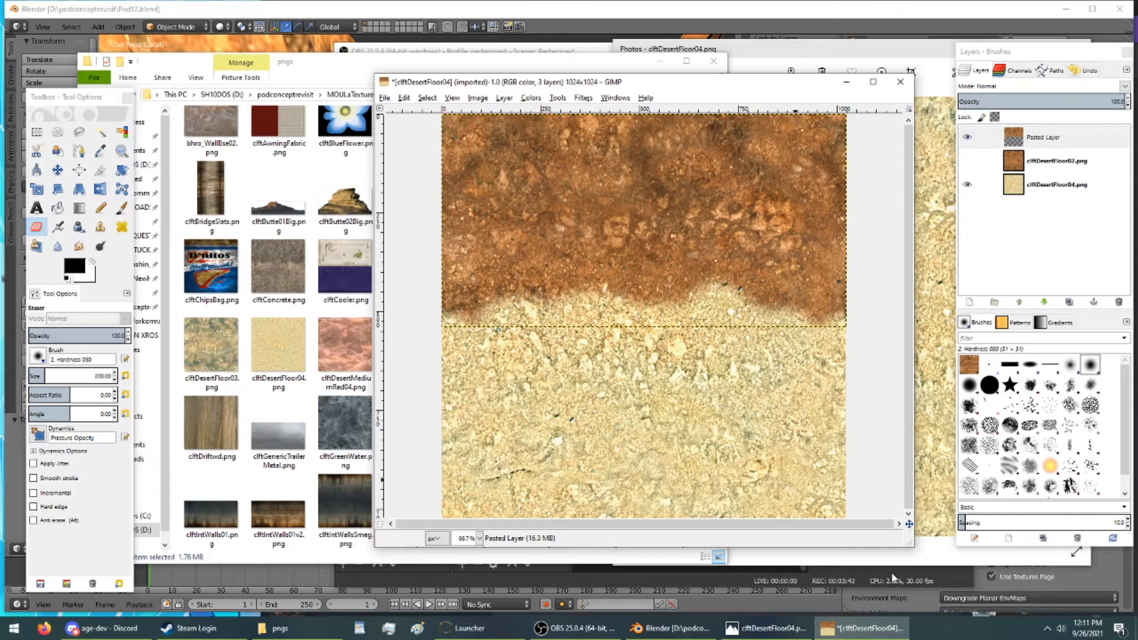
Step: Export the blended image as clftDesertFloor-SANDBLEND.png in the pngs folder
click(384, 98)
click(436, 250)
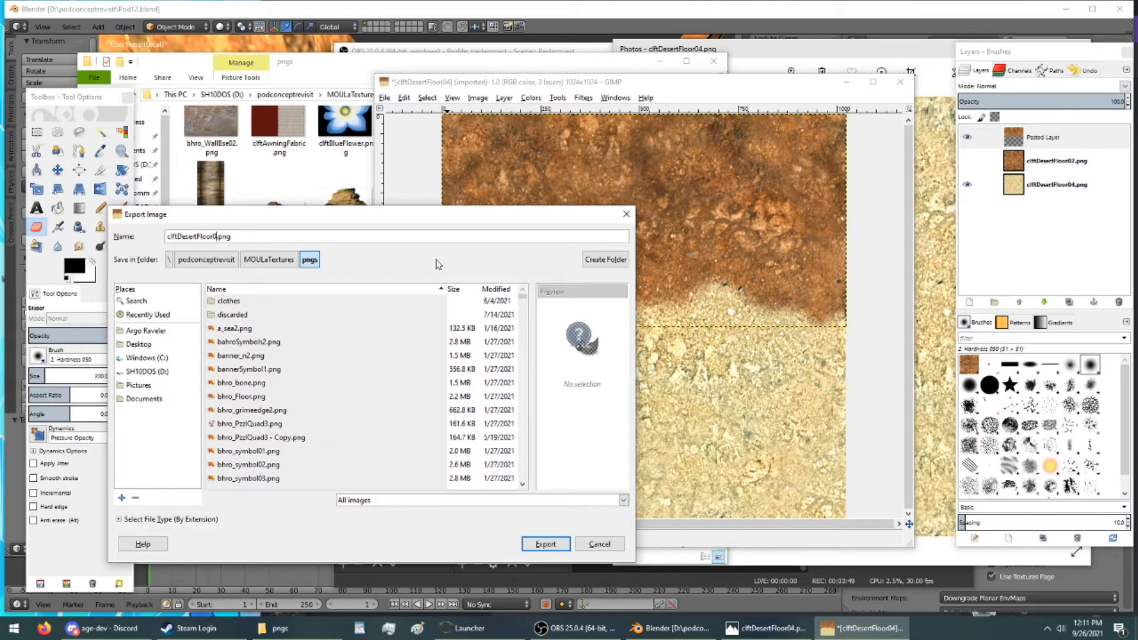
key(BackSpace)
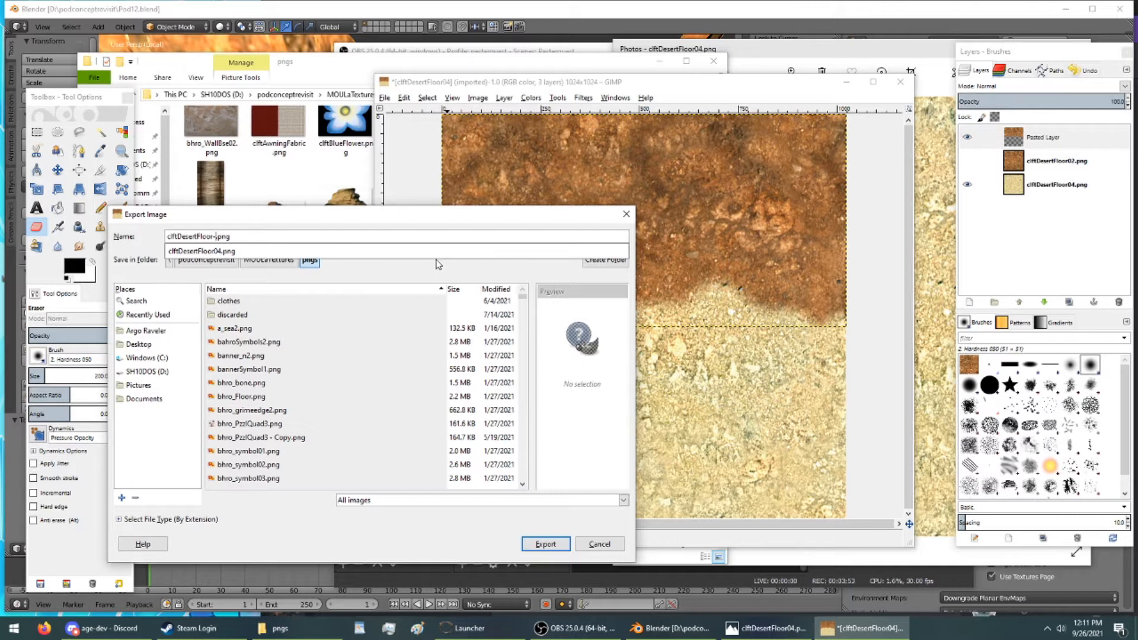
key(Return)
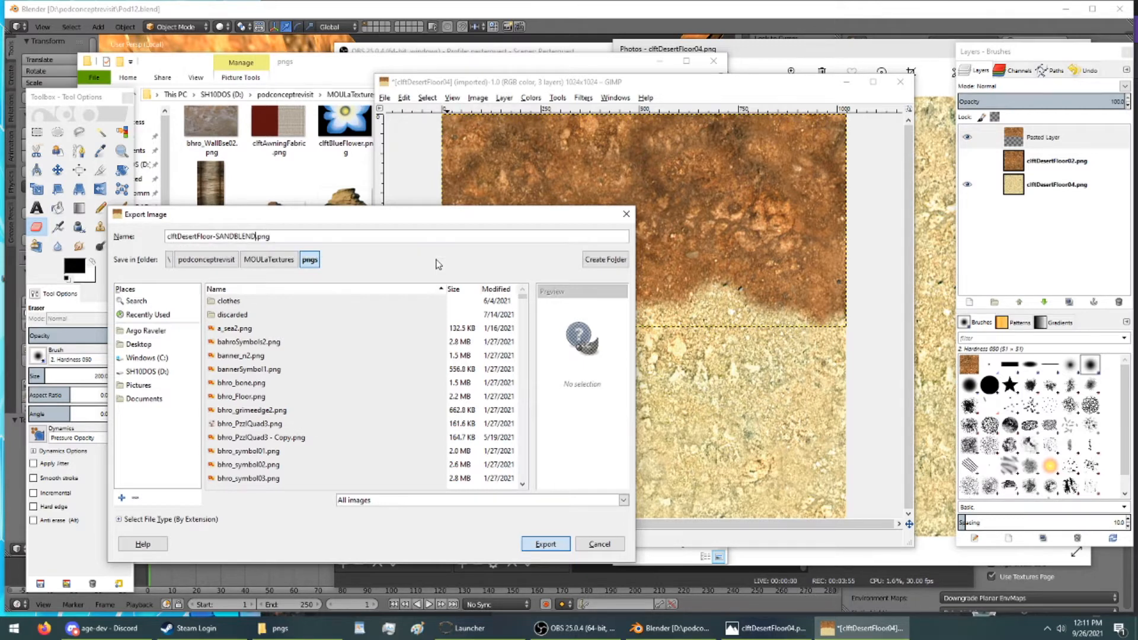
key(Return)
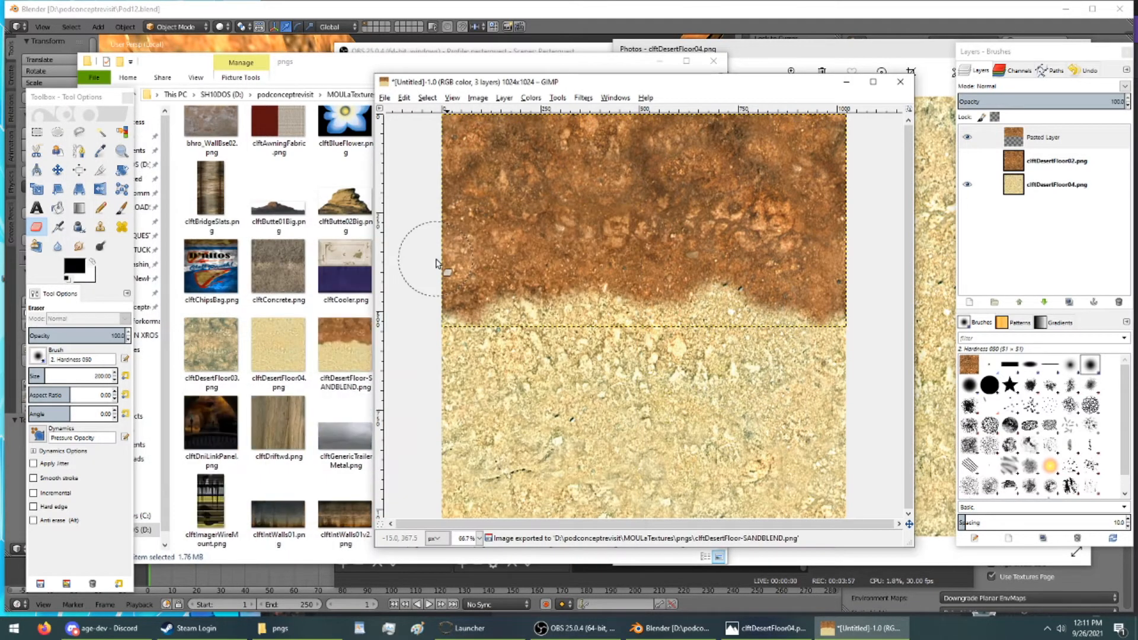
Step: Save the layered image as clftDesertFloor-SANDBLEND.xcf in the podconceptrevisit folder on drive D
key(ctrl+s)
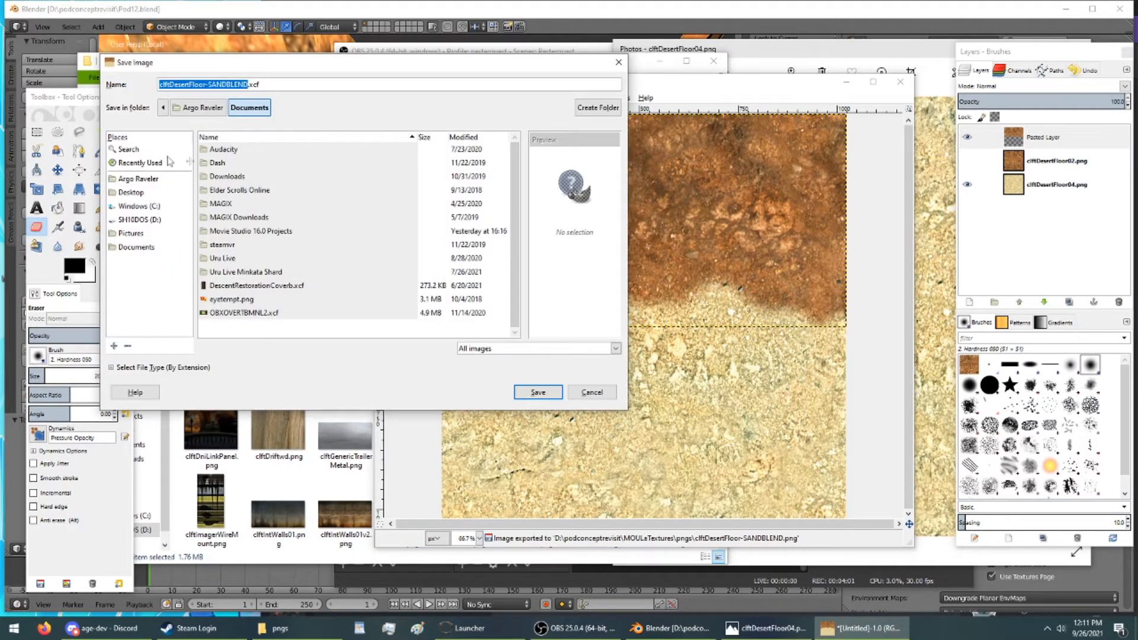
click(136, 220)
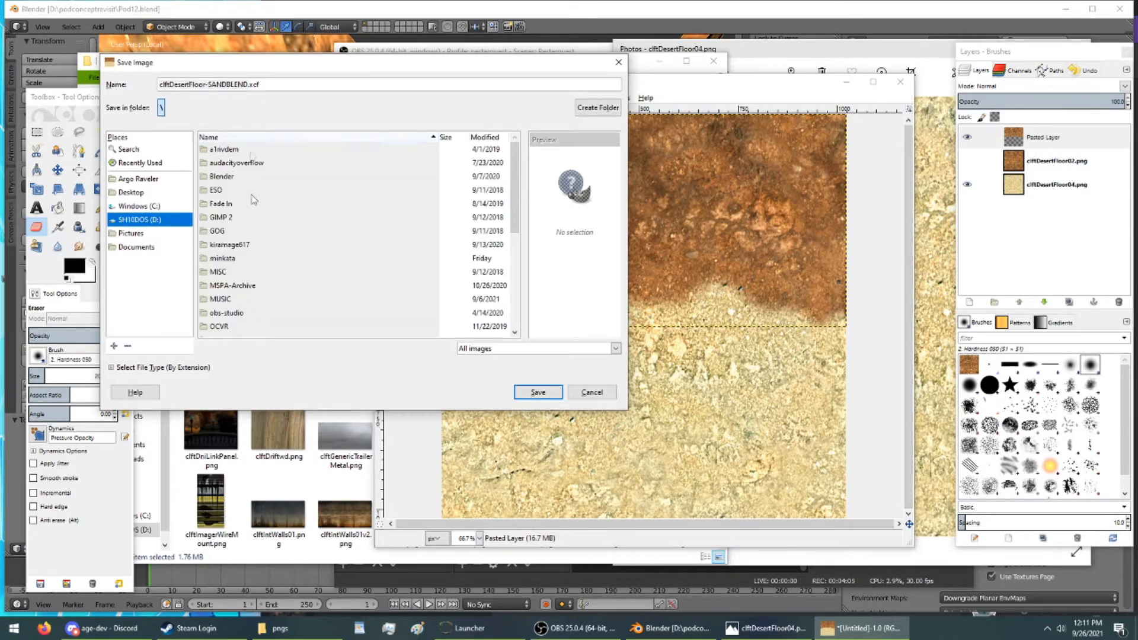
scroll(250, 240, down, 10)
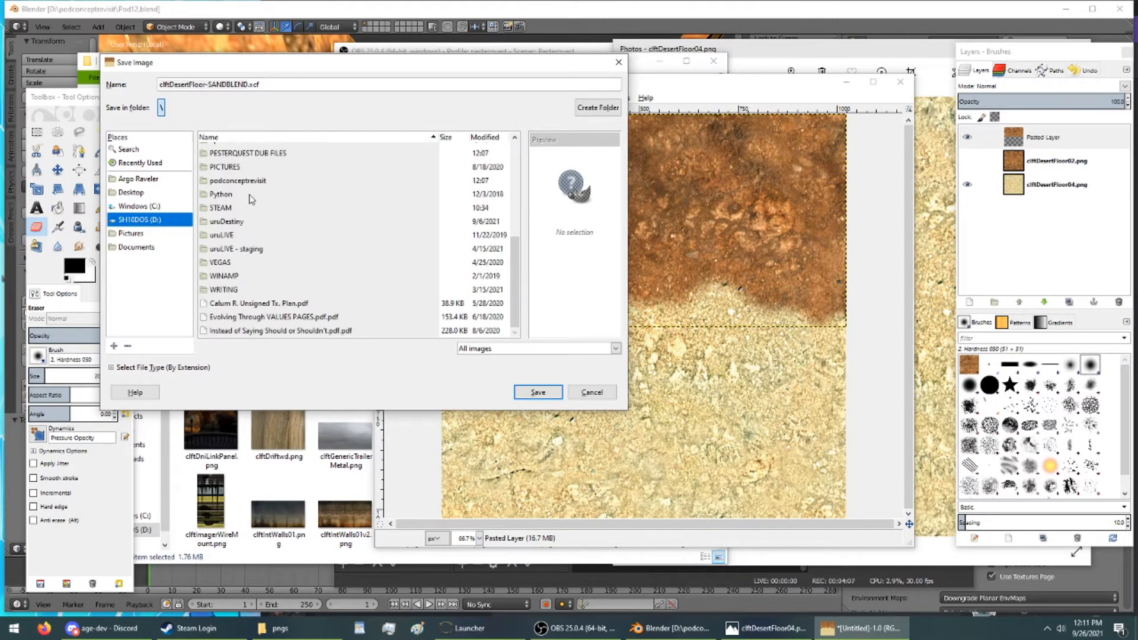
click(250, 181)
double_click(249, 181)
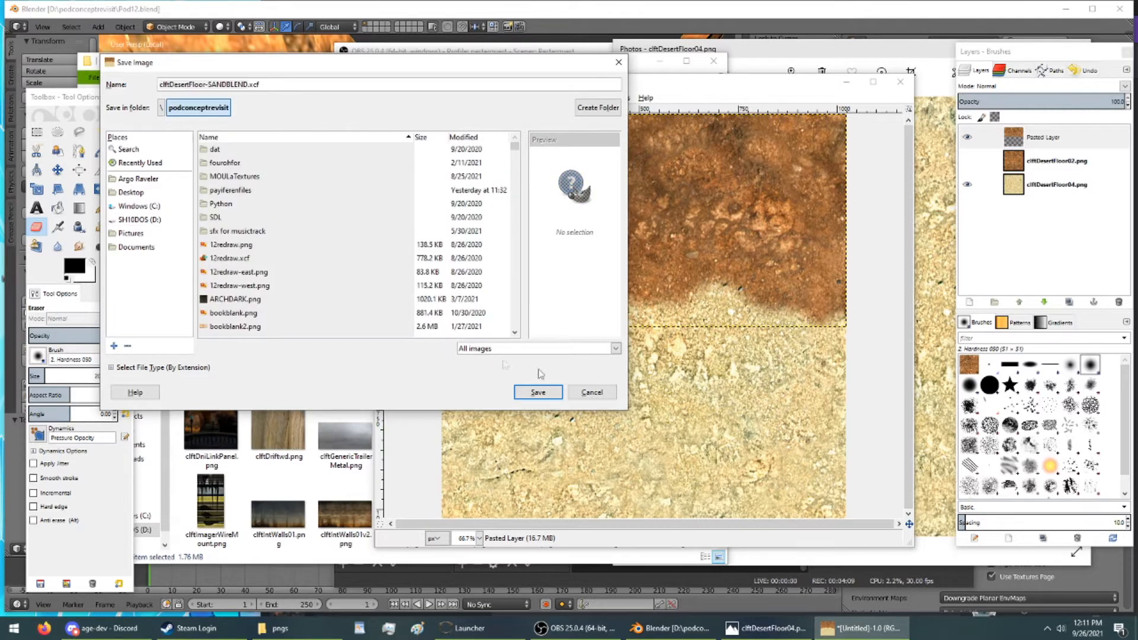
click(551, 395)
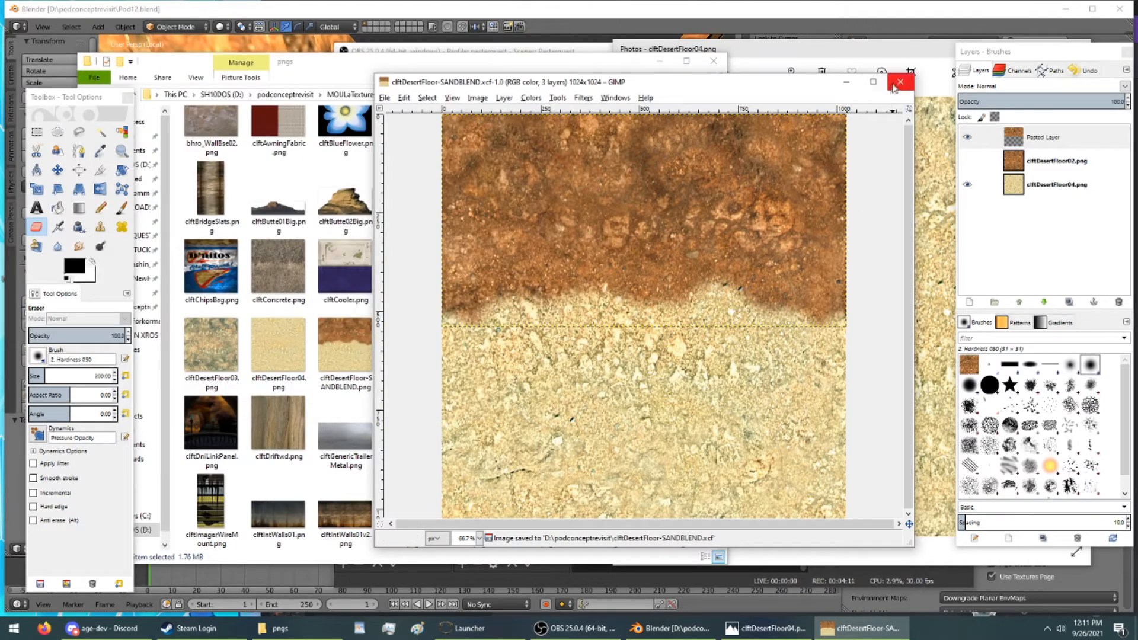
Step: Close the image and the GIMP window, and open clftDesertFloor-SANDBLEND.png in Photos to check the blend
click(900, 83)
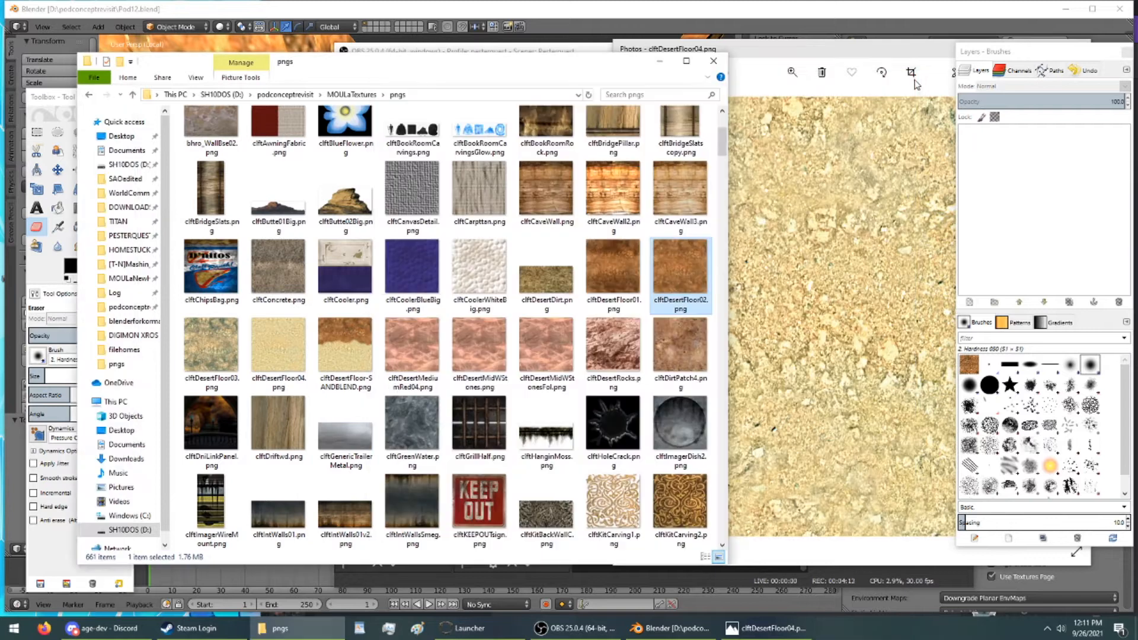
click(901, 82)
double_click(344, 347)
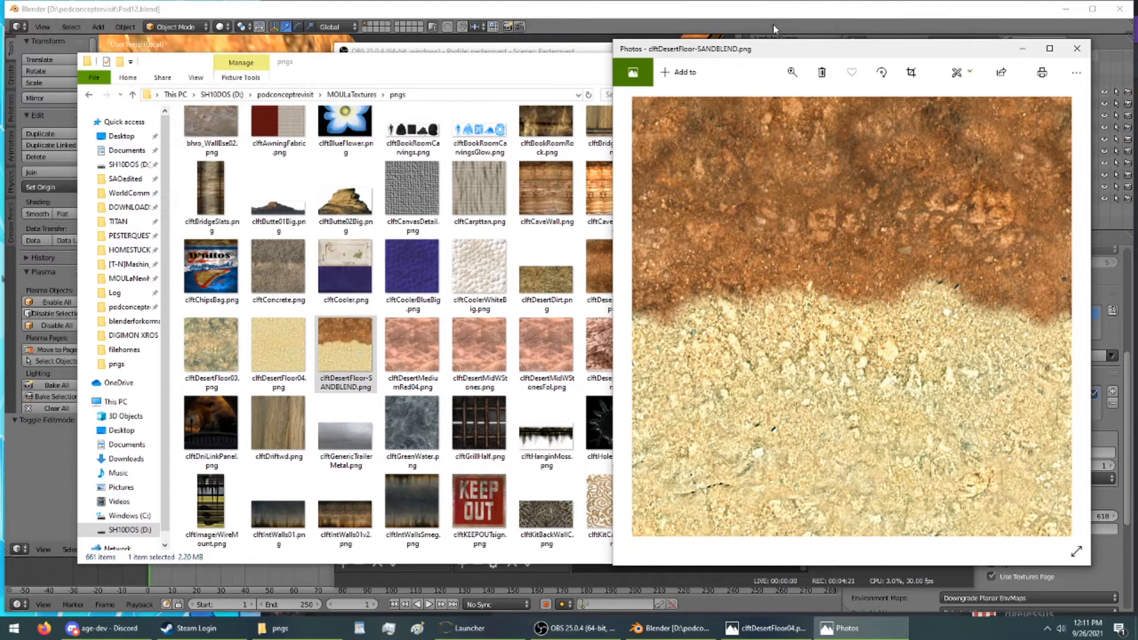
Step: Switch to Blender and add a new material named SANDBLEND to the groundbase object
key(alt+Tab)
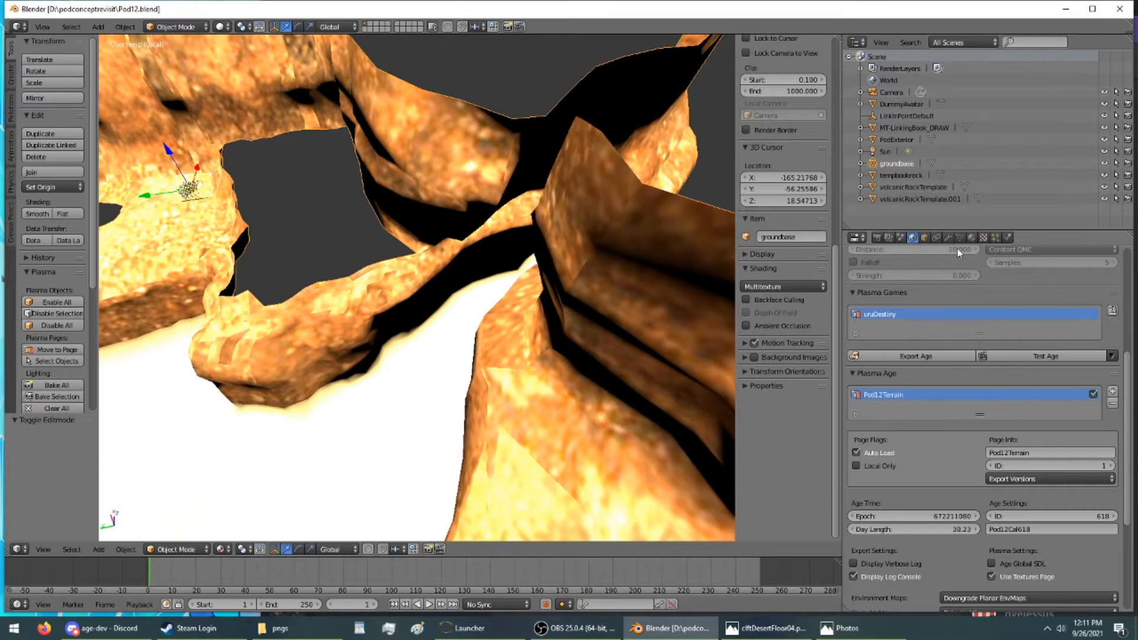
click(973, 238)
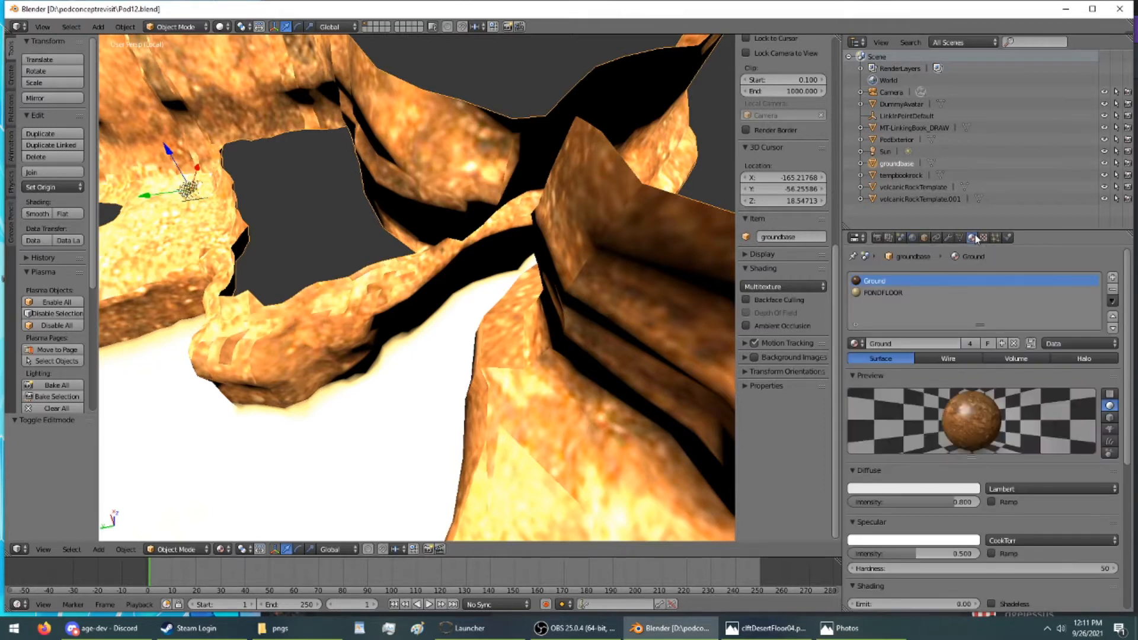
click(1112, 279)
click(874, 344)
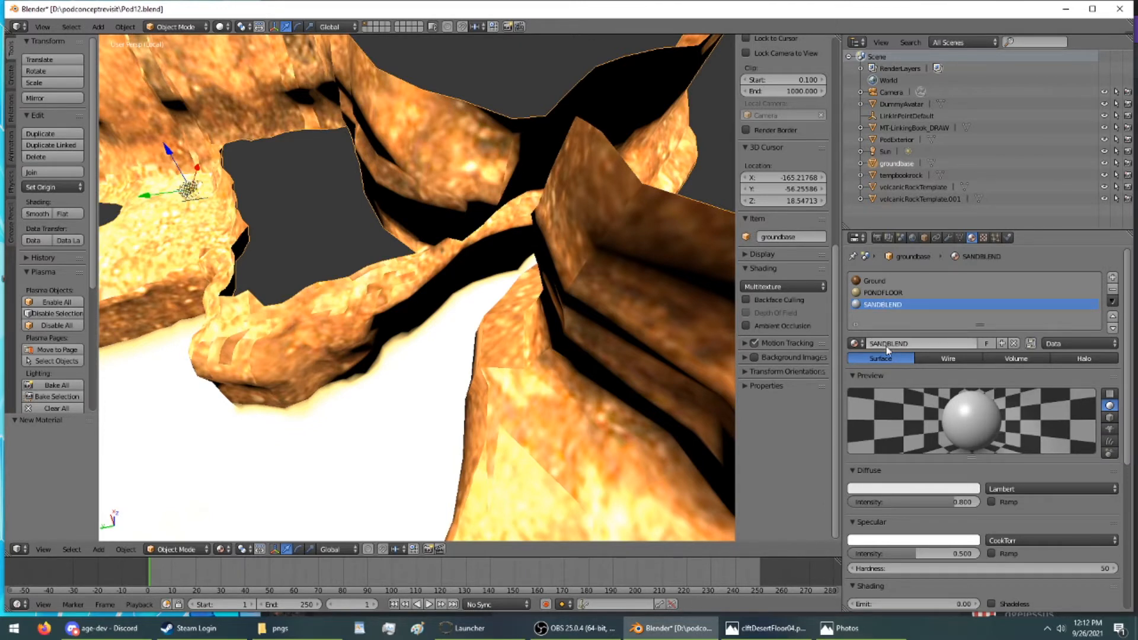
Step: Give the SANDBLEND material a new image texture using clftDesertFloor-SANDBLEND.png
click(984, 237)
click(927, 319)
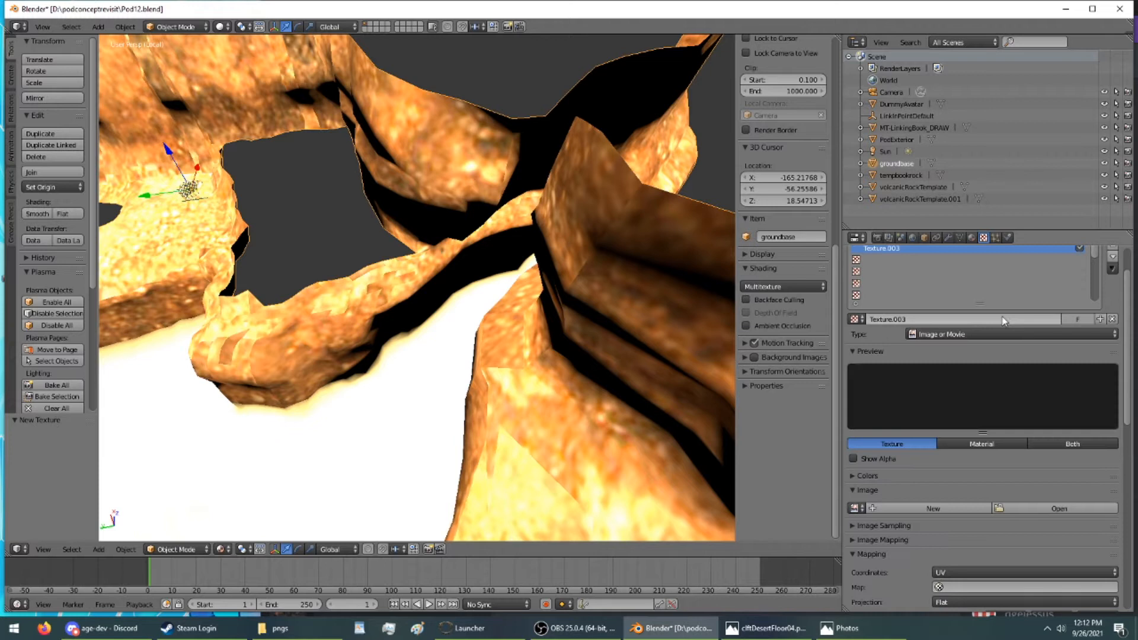
click(1028, 507)
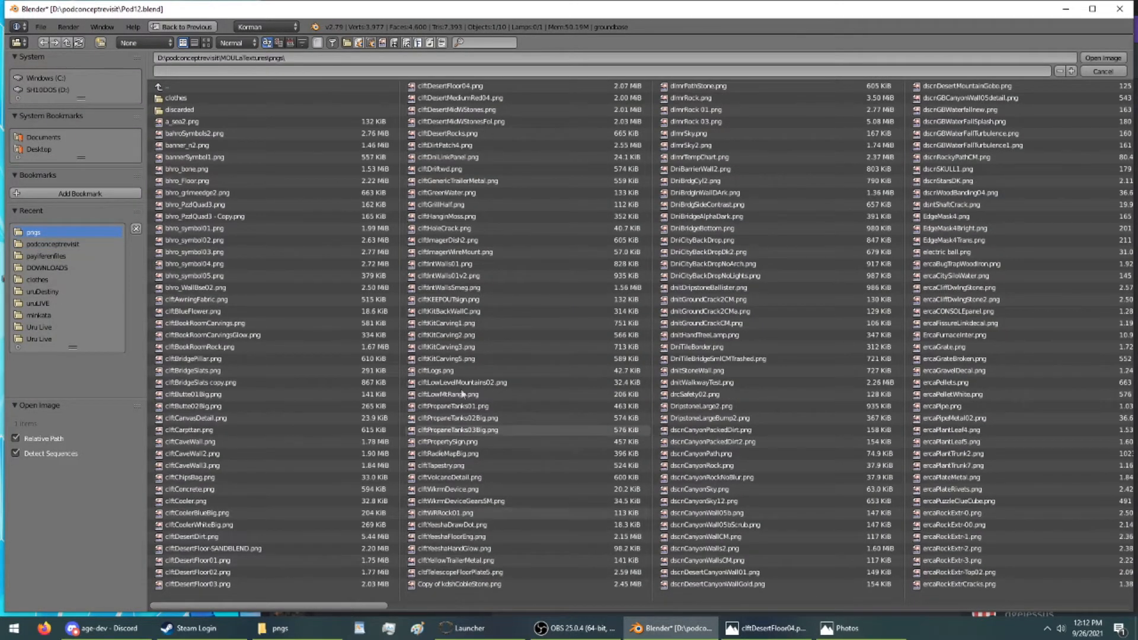
double_click(254, 549)
Step: Enter Edit Mode on groundbase, with the base of the canyon walls in view
middle_drag(397, 372, 429, 295)
click(192, 28)
click(196, 57)
mouse_move(394, 258)
middle_down()
mouse_move(407, 244)
mouse_move(398, 239)
mouse_move(420, 244)
mouse_move(386, 245)
middle_up()
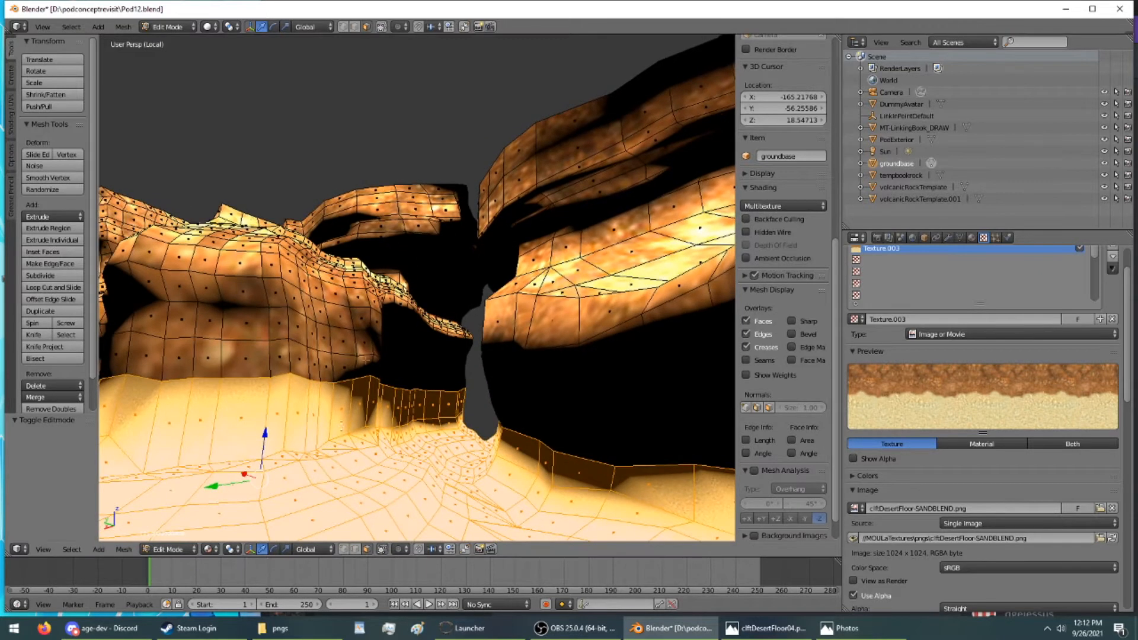
click(200, 552)
click(225, 497)
middle_drag(290, 440, 684, 430)
click(169, 27)
click(175, 57)
middle_drag(211, 92, 479, 118)
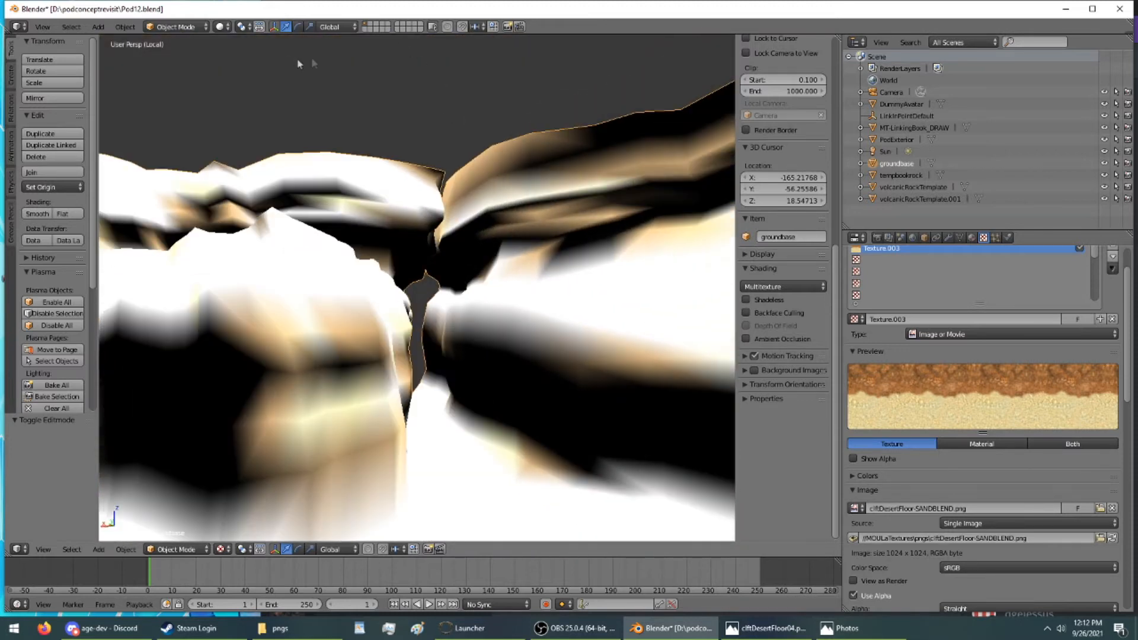
click(176, 27)
click(191, 55)
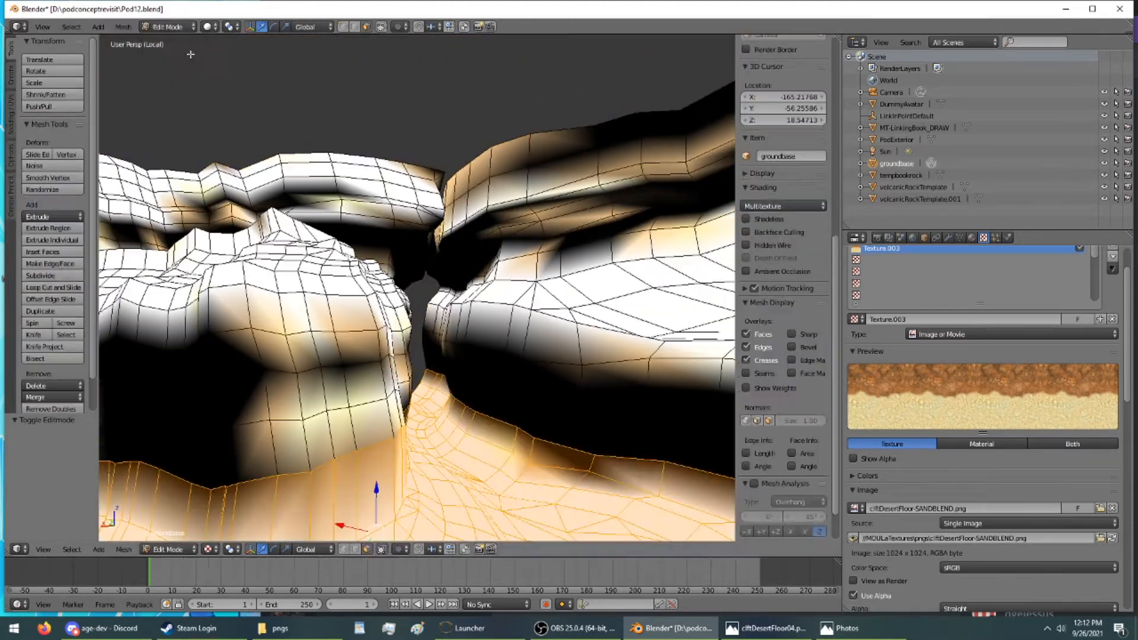
middle_drag(349, 242, 721, 221)
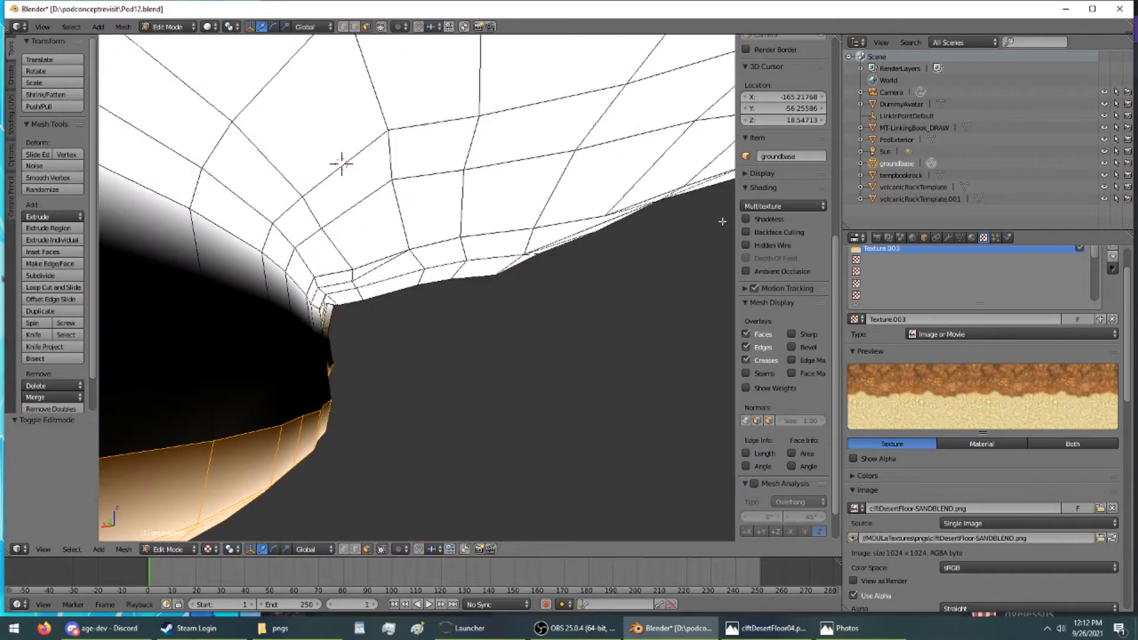
middle_drag(421, 313, 598, 431)
scroll(598, 431, up, 4)
middle_drag(522, 468, 557, 424)
middle_drag(470, 388, 189, 405)
middle_drag(165, 454, 459, 362)
click(208, 549)
click(237, 507)
Step: Select the lowest row of wall faces bordering the sand, from the row's open end past the first bend
right_click(278, 332)
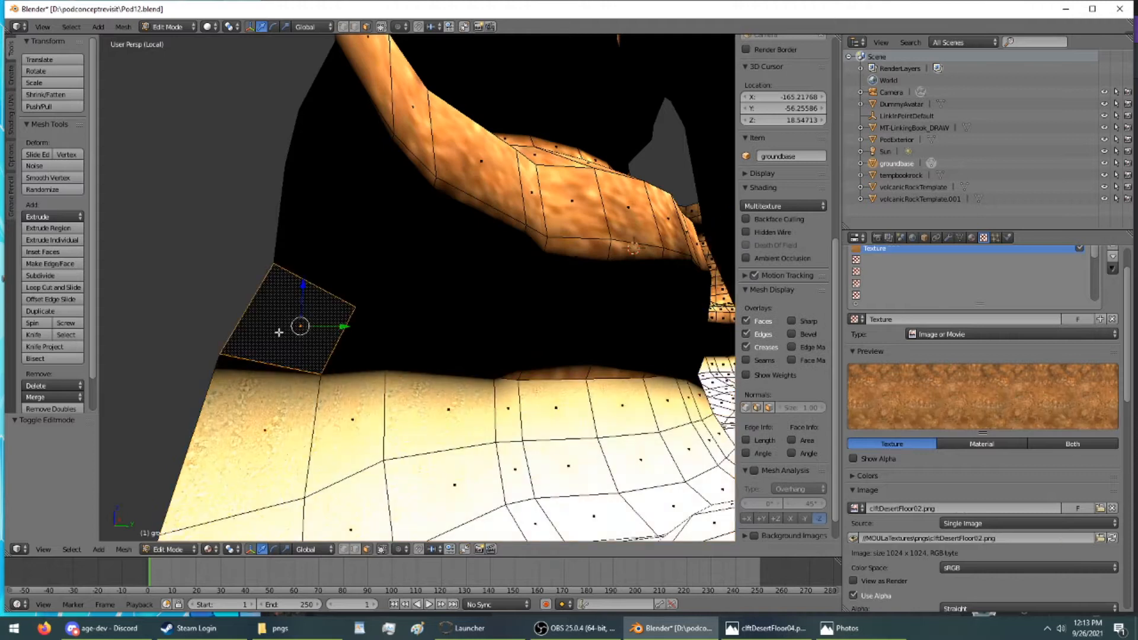
ctrl+right_click(561, 360)
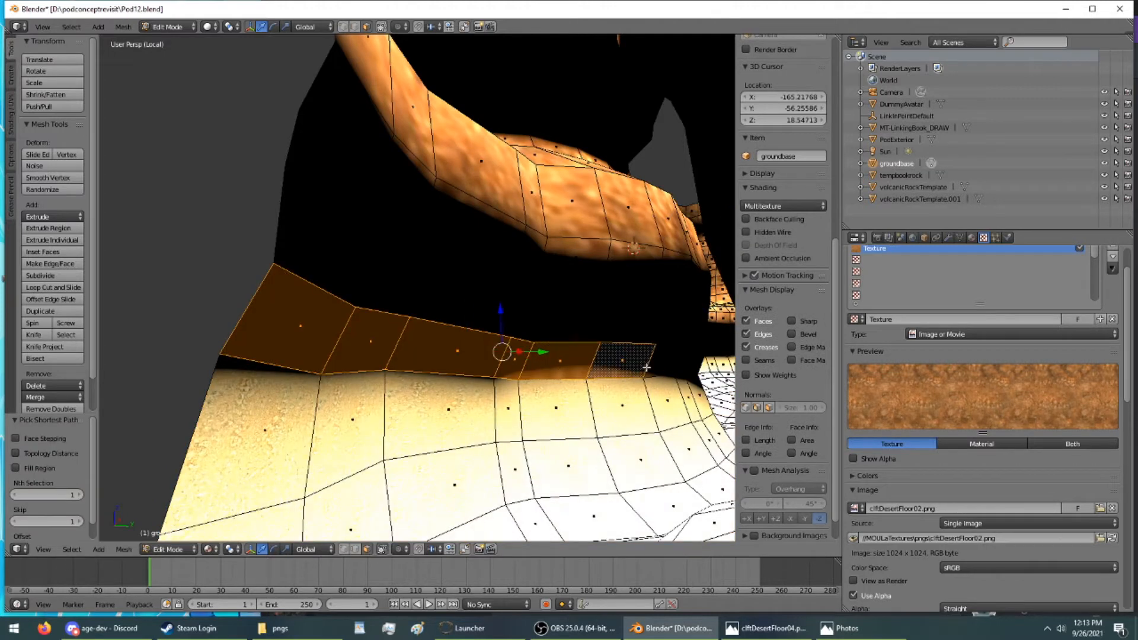
scroll(623, 378, up, 3)
scroll(622, 378, up, 2)
middle_drag(622, 377, 531, 366)
scroll(590, 351, down, 5)
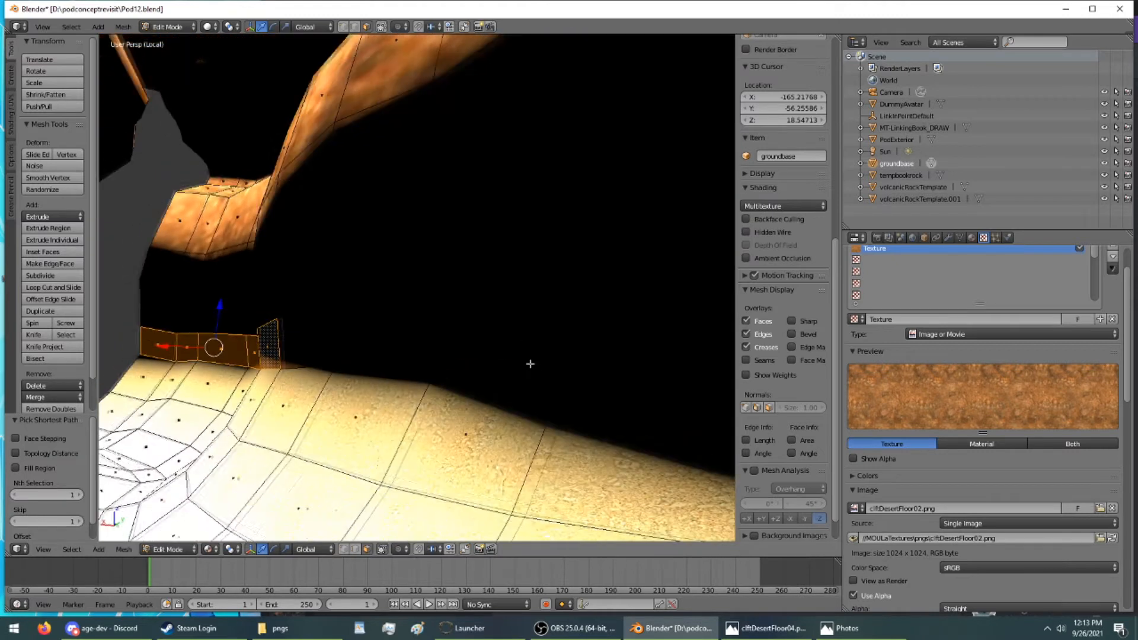
ctrl+right_click(666, 335)
middle_drag(667, 335, 484, 322)
ctrl+right_click(447, 318)
Step: Extend the face selection along the bottom row of the long dark wall, keeping to the faces directly above the sand
scroll(440, 315, down, 3)
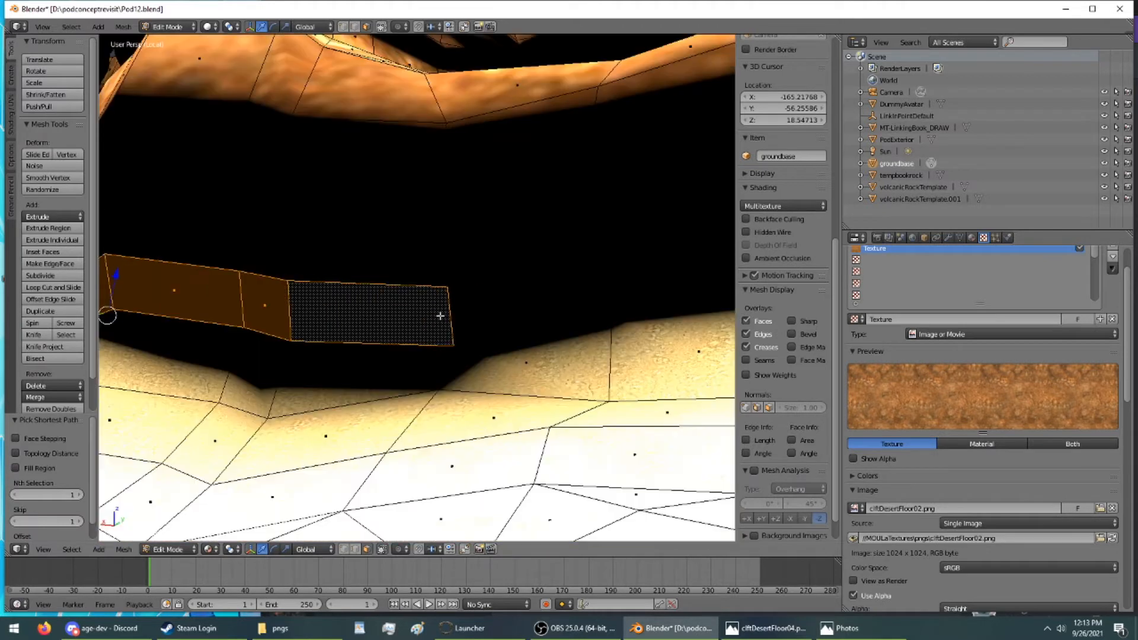
ctrl+right_click(546, 295)
ctrl+right_click(640, 283)
middle_drag(665, 279, 524, 284)
ctrl+right_click(545, 260)
ctrl+right_click(620, 228)
middle_drag(617, 227, 455, 321)
ctrl+right_click(552, 402)
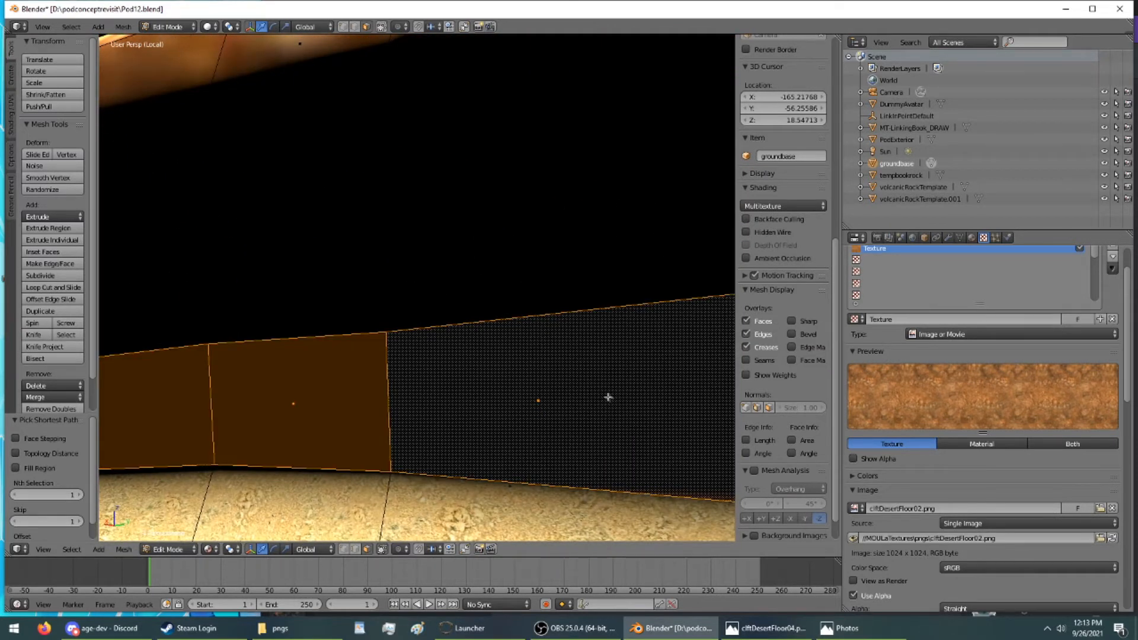
scroll(608, 397, down, 5)
ctrl+right_click(605, 288)
ctrl+right_click(670, 289)
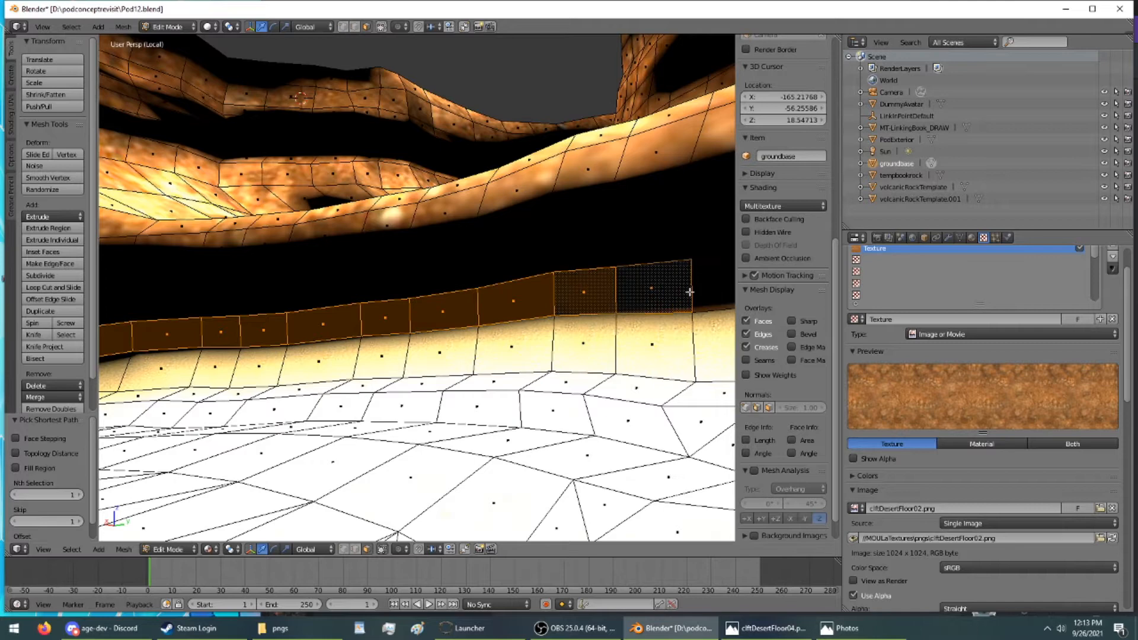
Step: Continue the bottom-row selection along the tall rock wall and around its inner corner
middle_drag(674, 289, 735, 310)
middle_drag(464, 278, 243, 246)
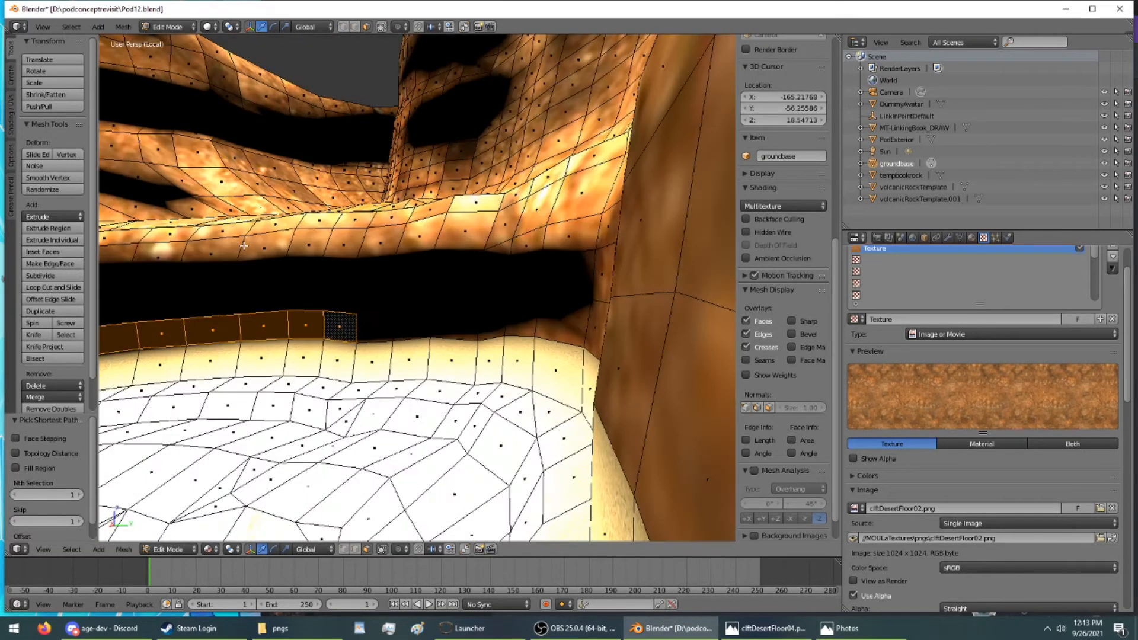
ctrl+right_click(444, 324)
ctrl+right_click(551, 325)
ctrl+right_click(648, 343)
middle_drag(578, 316, 361, 337)
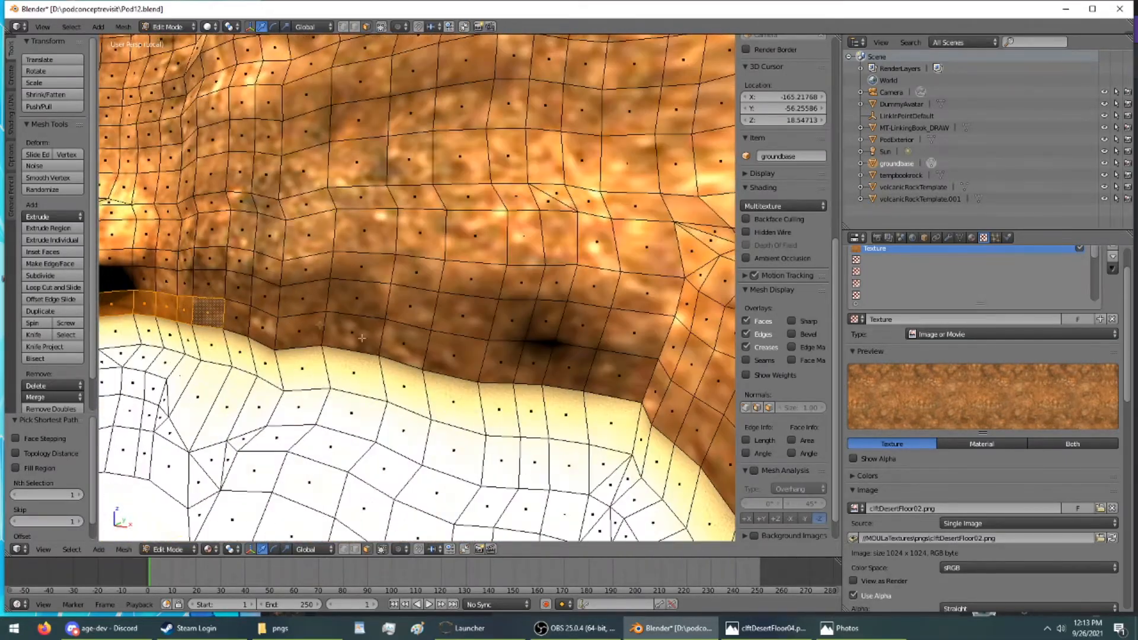
ctrl+right_click(561, 372)
middle_drag(600, 373, 585, 323)
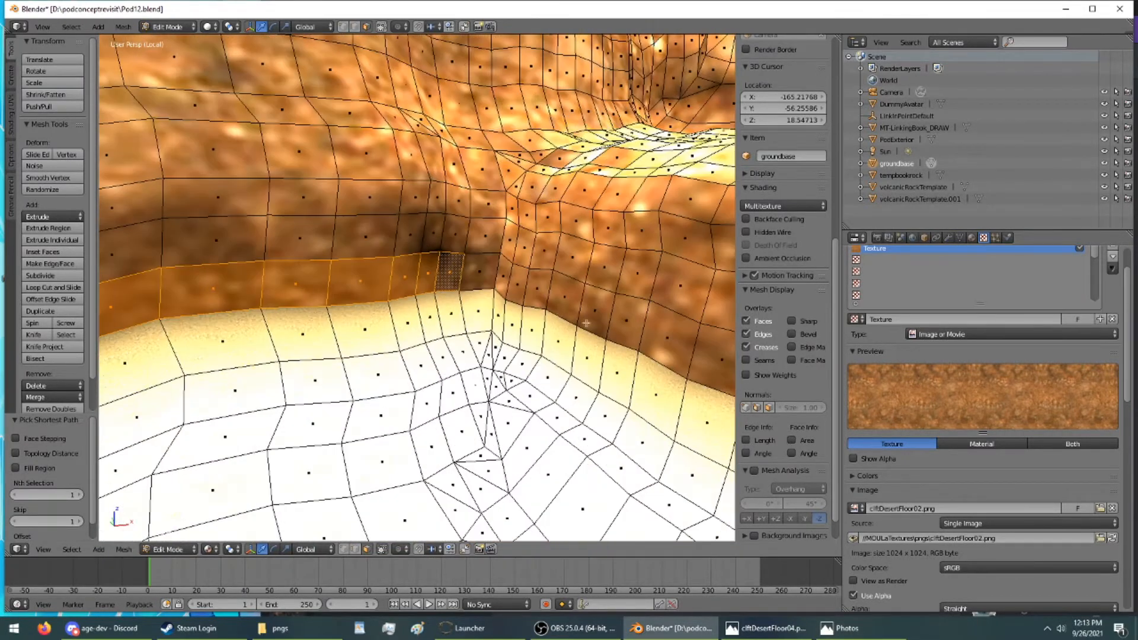
ctrl+right_click(688, 335)
Step: Add the sand-bordering faces of the next rock wall to the selection, up to and around its outer corner
middle_drag(688, 335, 211, 223)
scroll(211, 223, up, 4)
shift+middle_drag(201, 73, 245, 246)
ctrl+right_click(419, 275)
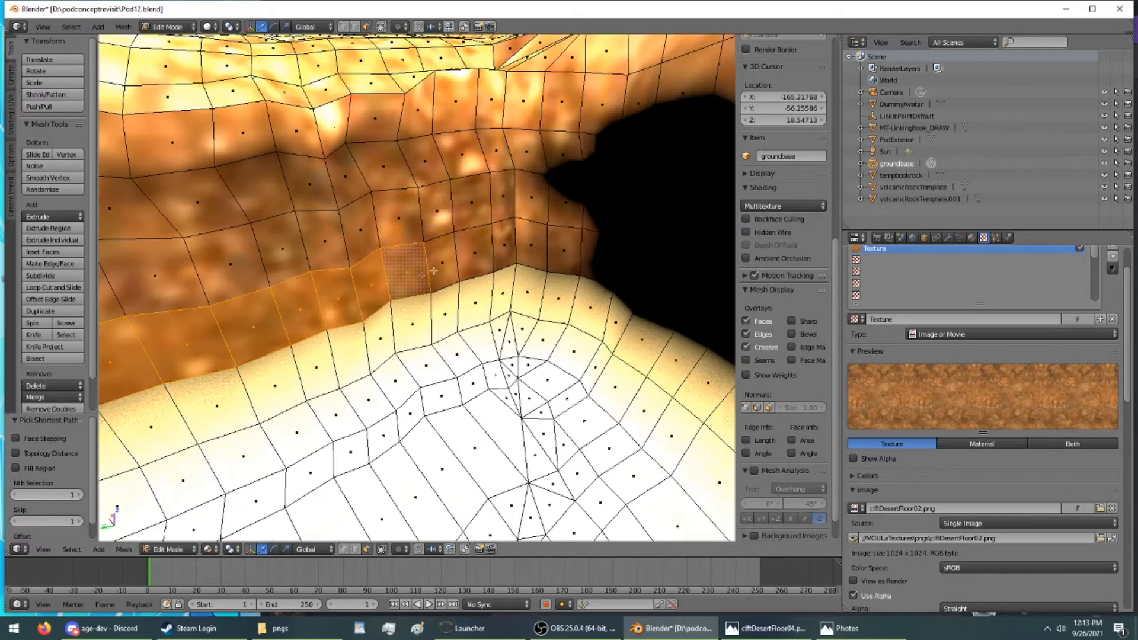
ctrl+right_click(564, 252)
ctrl+right_click(648, 284)
Step: Complete the sand-edge selection through the dark recess and along the opposite wall to its far end face
middle_drag(653, 304, 517, 247)
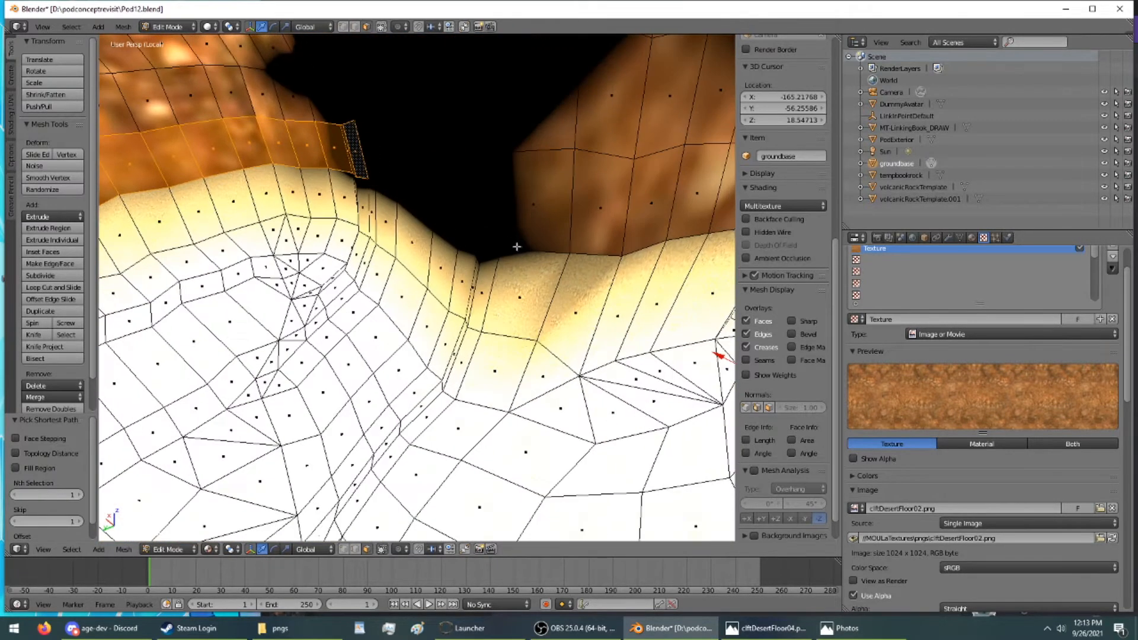
ctrl+right_click(560, 218)
ctrl+right_click(679, 203)
middle_drag(679, 203, 467, 193)
ctrl+right_click(334, 143)
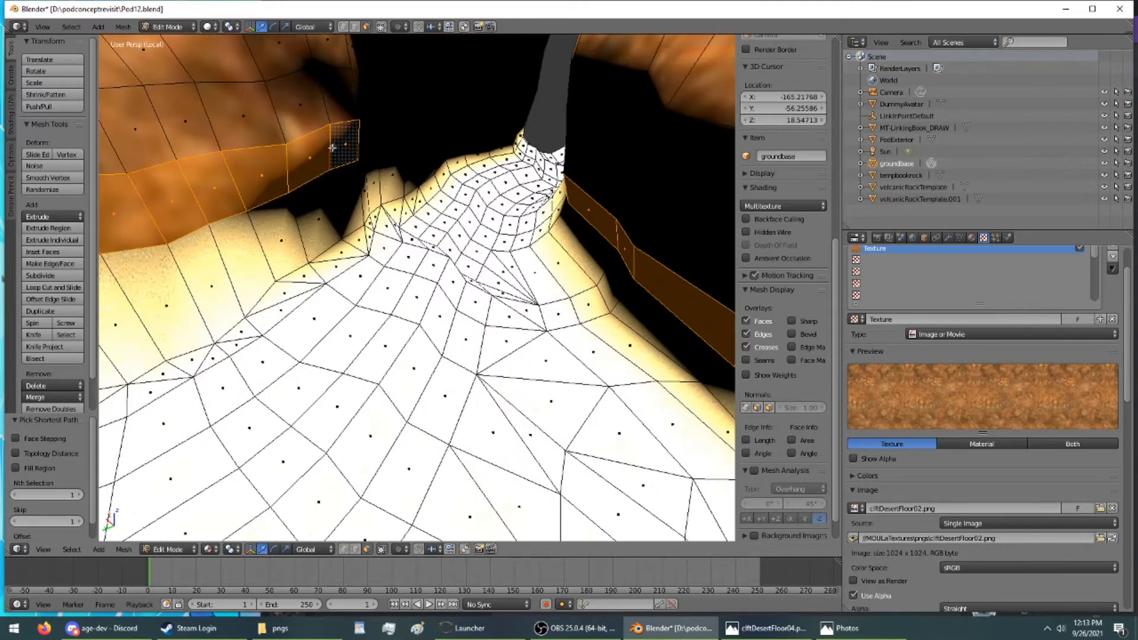
middle_drag(335, 144, 347, 155)
ctrl+right_click(424, 139)
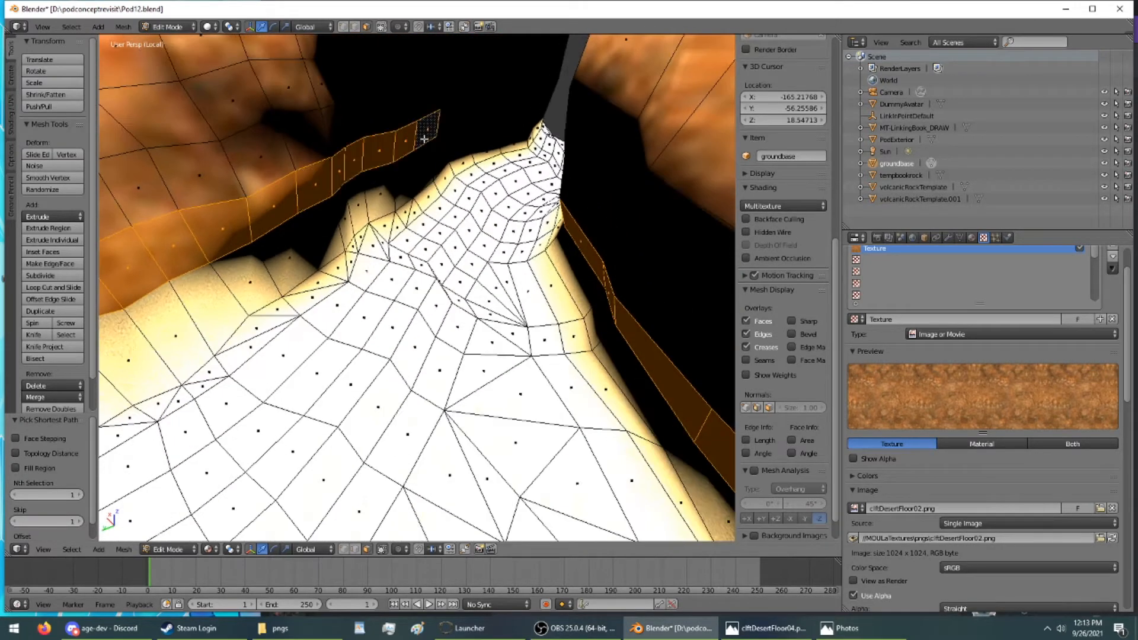
ctrl+right_click(485, 116)
key(ctrl+z)
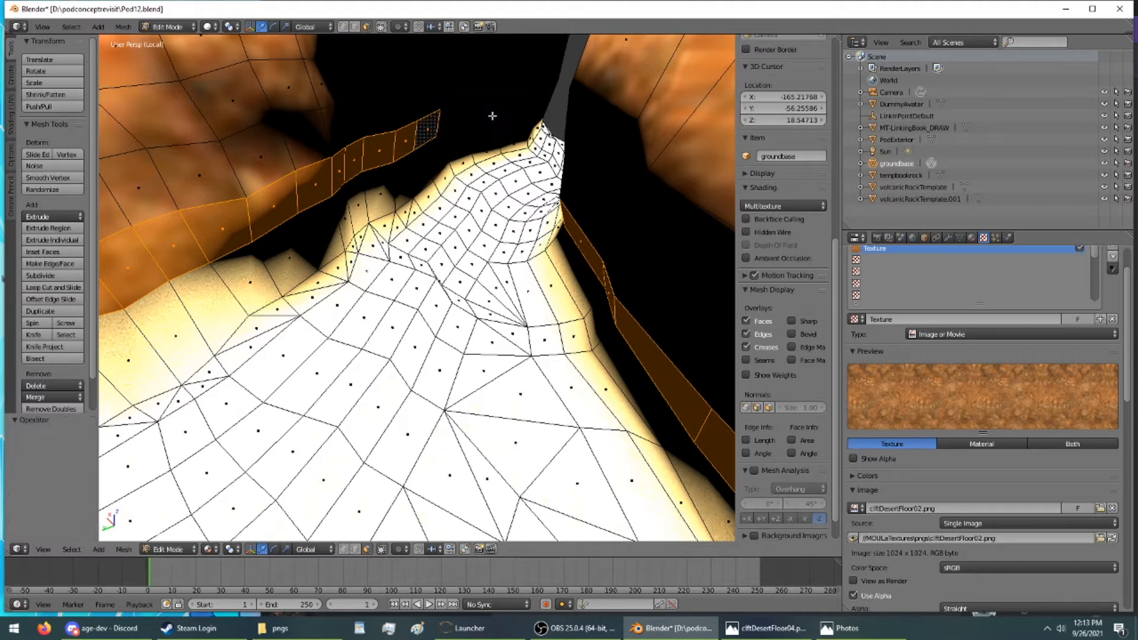
middle_drag(507, 111, 204, 122)
ctrl+right_click(264, 135)
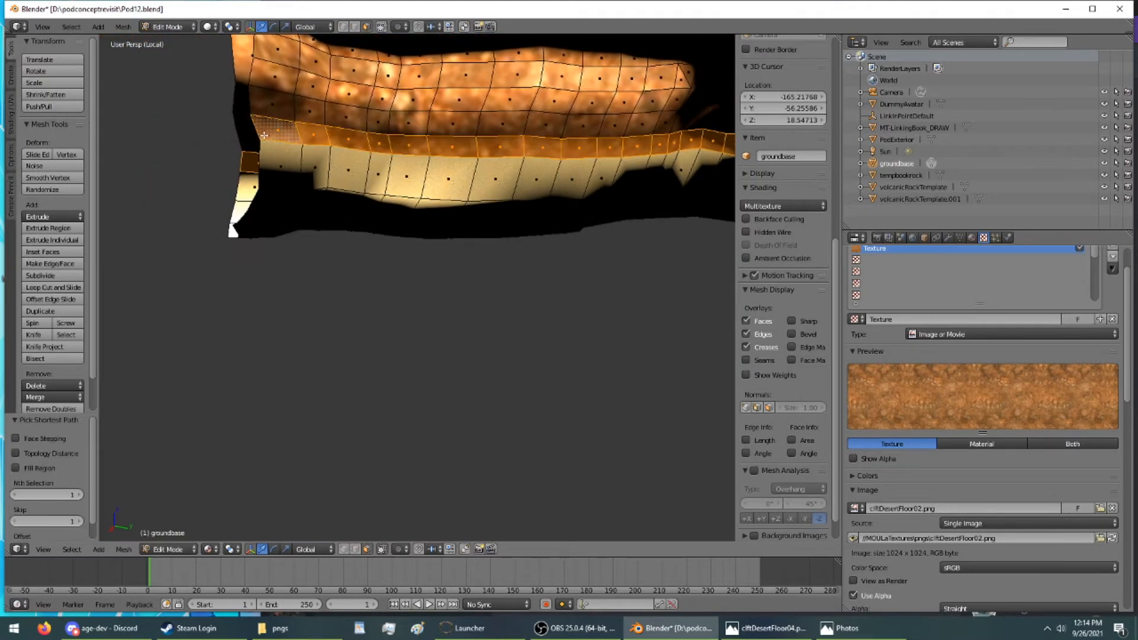
Step: Assign the SANDBLEND material to the selected wall faces and reset their UVs
middle_drag(264, 155, 395, 144)
click(972, 238)
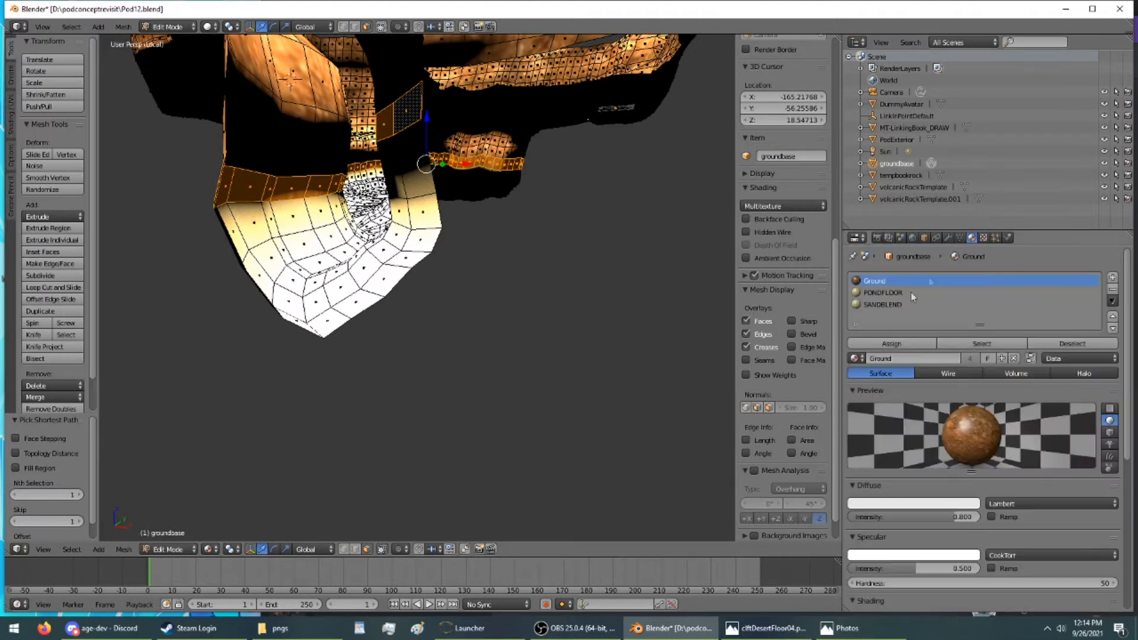
click(909, 347)
middle_drag(468, 218, 336, 221)
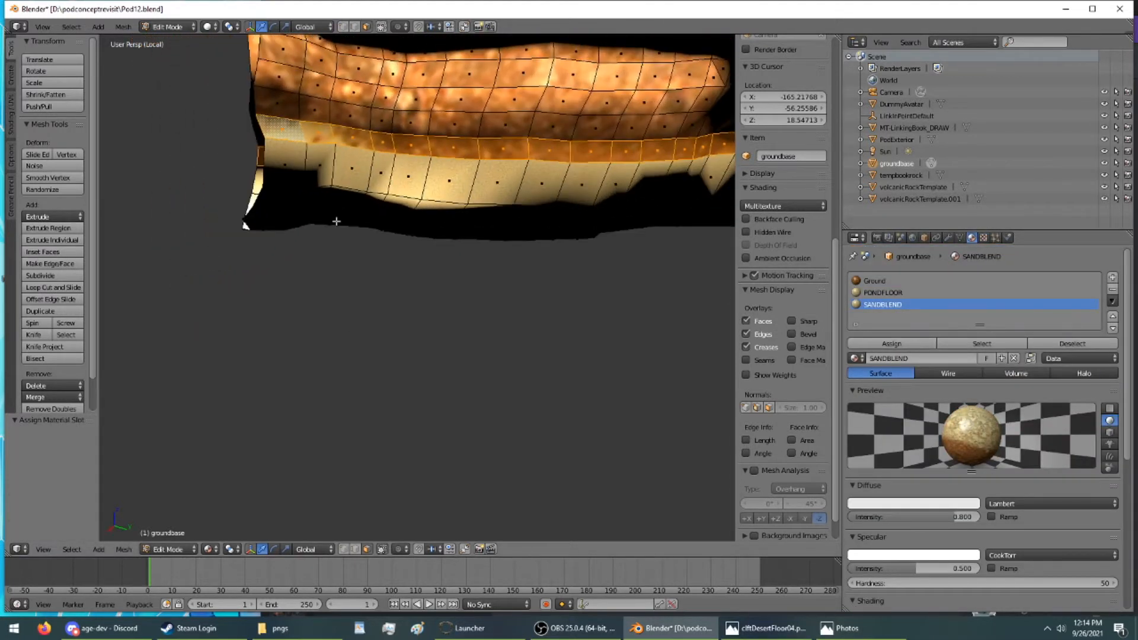
key(u)
click(309, 173)
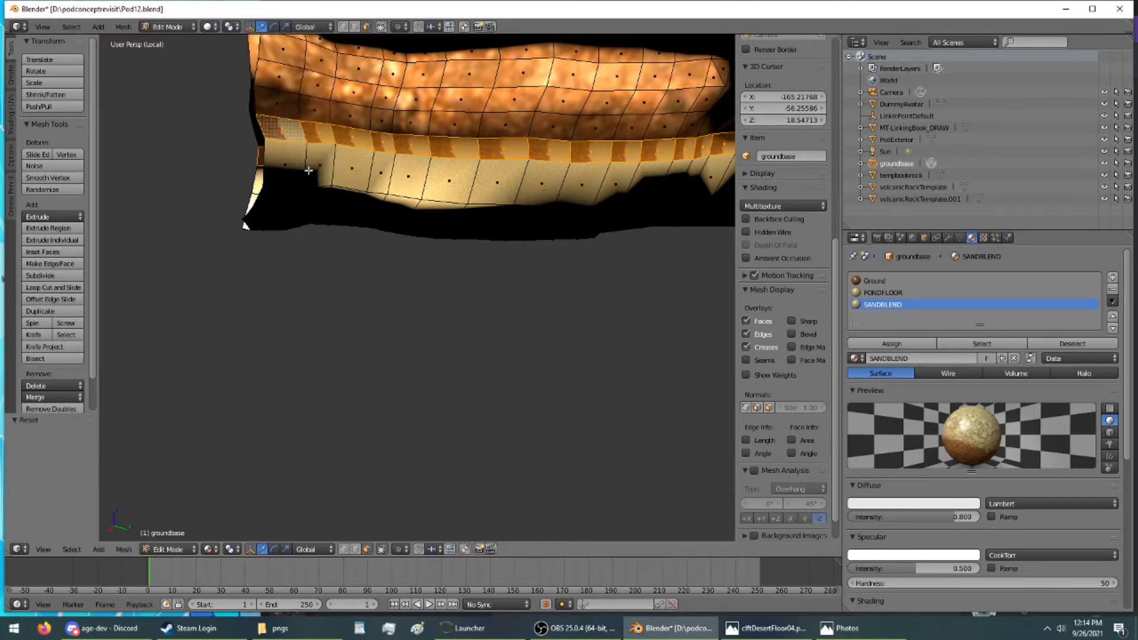
Step: Show clftDesertFloor-SANDBLEND.png in a UV/Image Editor in place of the properties and widen that editor
middle_drag(312, 168, 596, 141)
scroll(598, 131, down, 4)
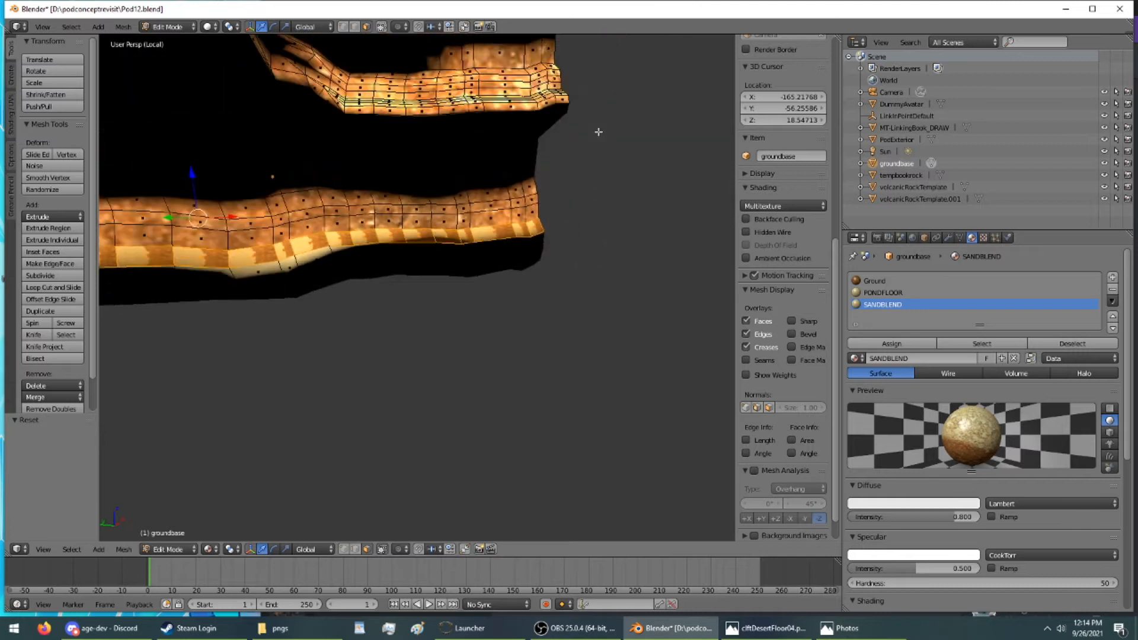
middle_drag(217, 256, 503, 302)
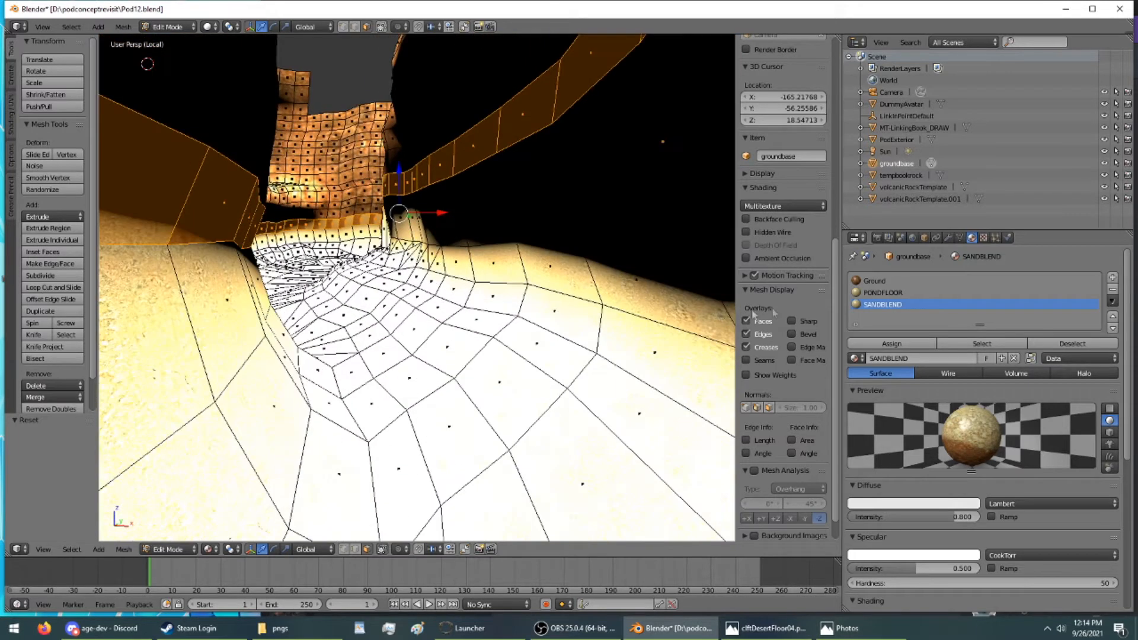
click(854, 238)
click(882, 330)
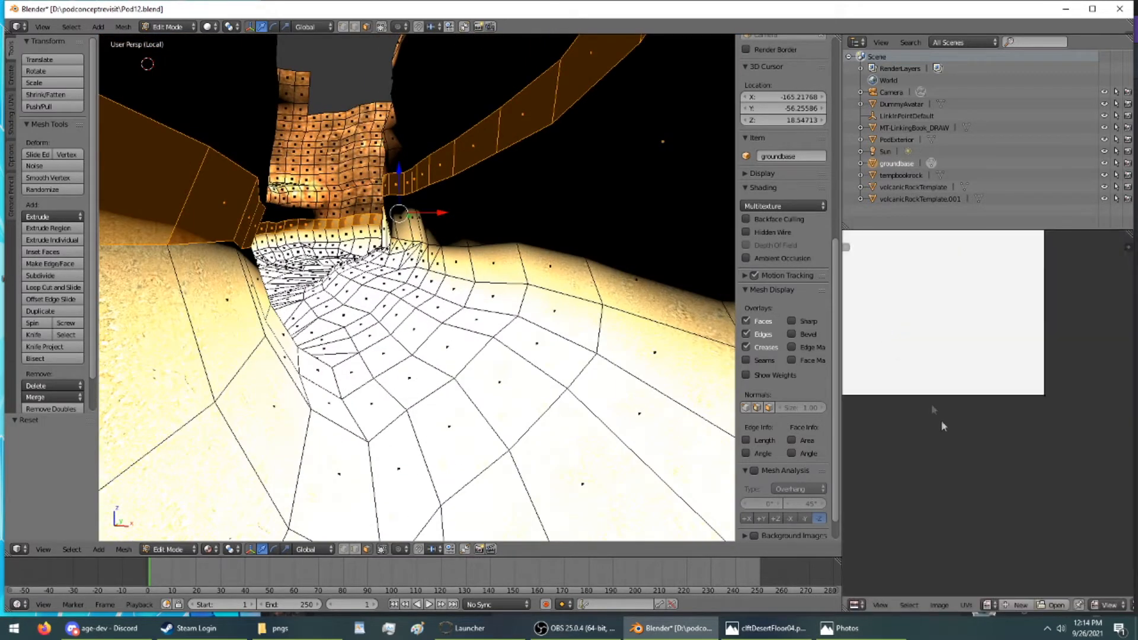
click(988, 605)
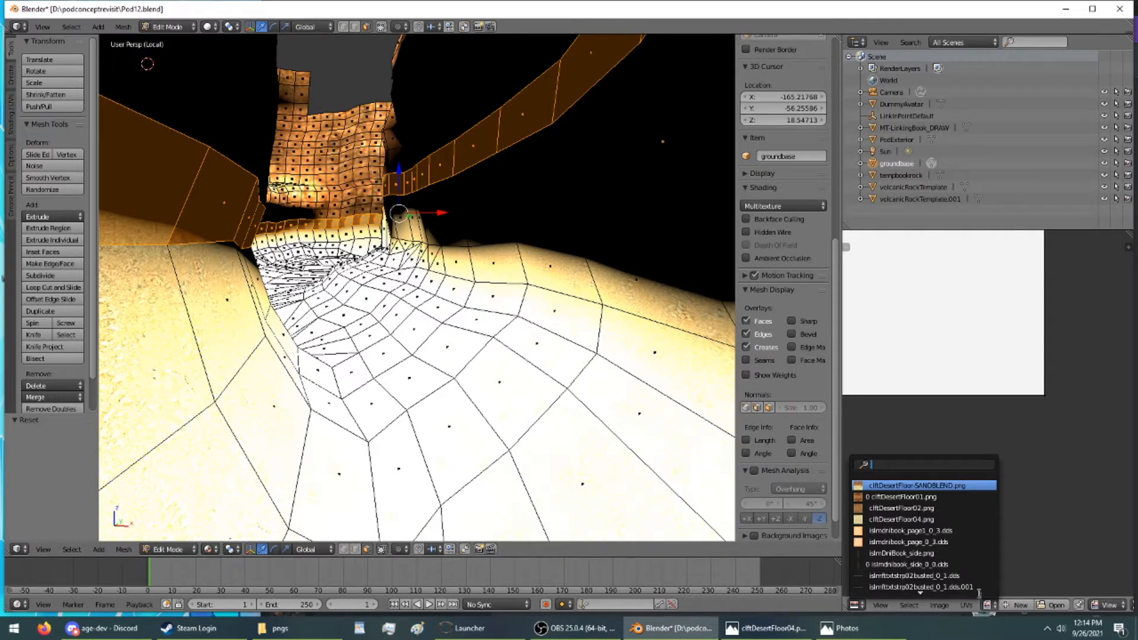
click(942, 486)
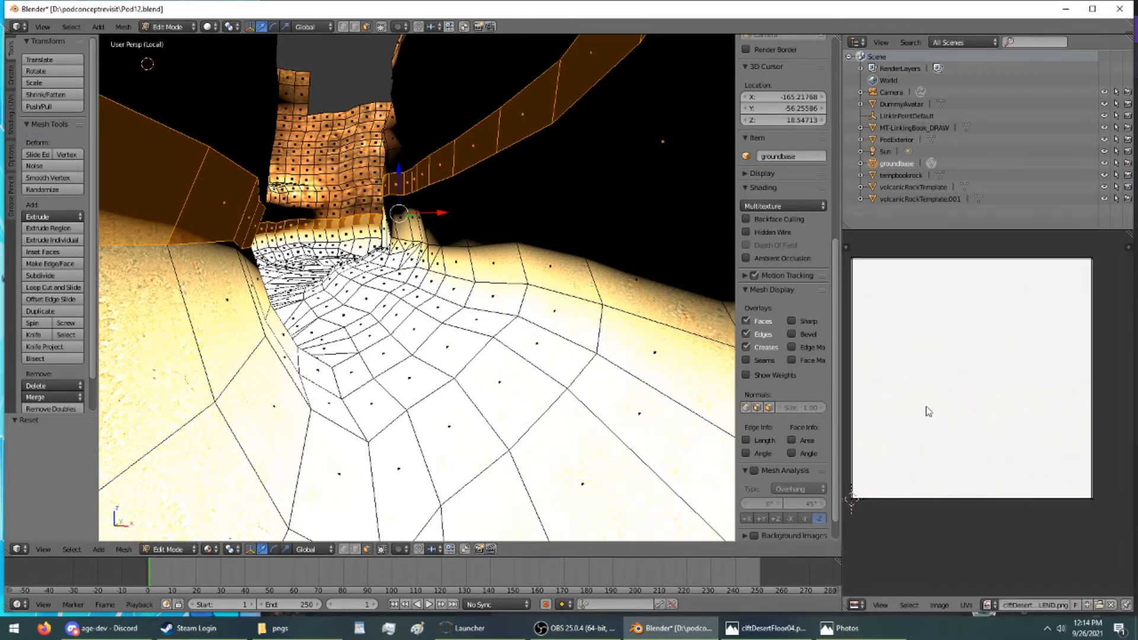
middle_drag(932, 416, 958, 465)
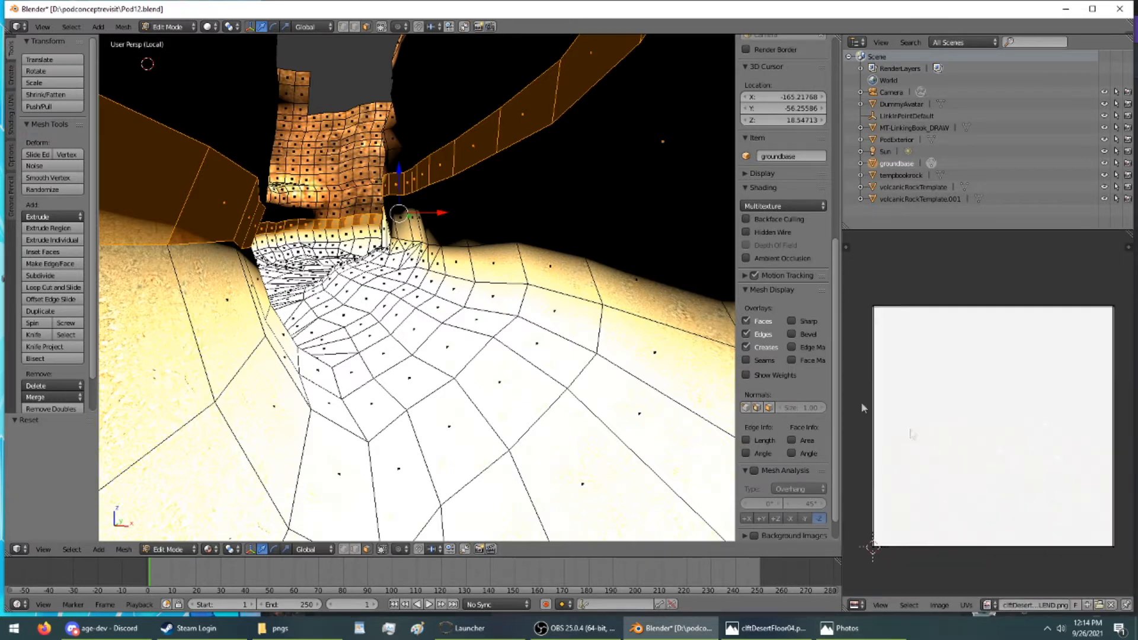
drag(841, 393, 649, 391)
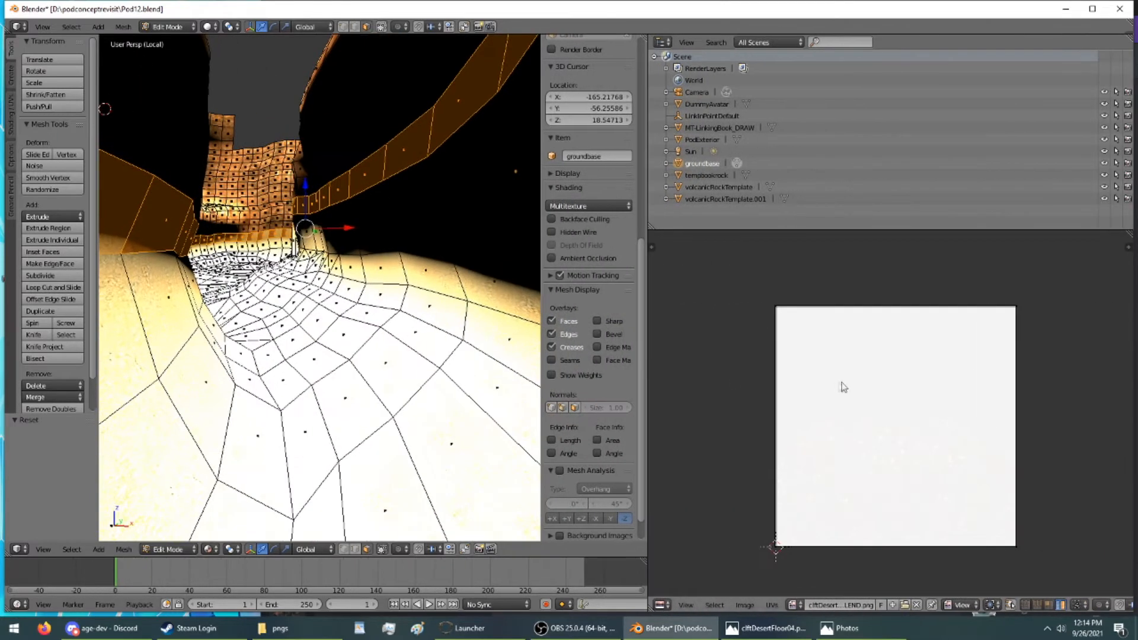
Step: Select all UVs of the blend strip and rotate them about 90.8° over the image
key(a)
middle_drag(416, 263, 308, 234)
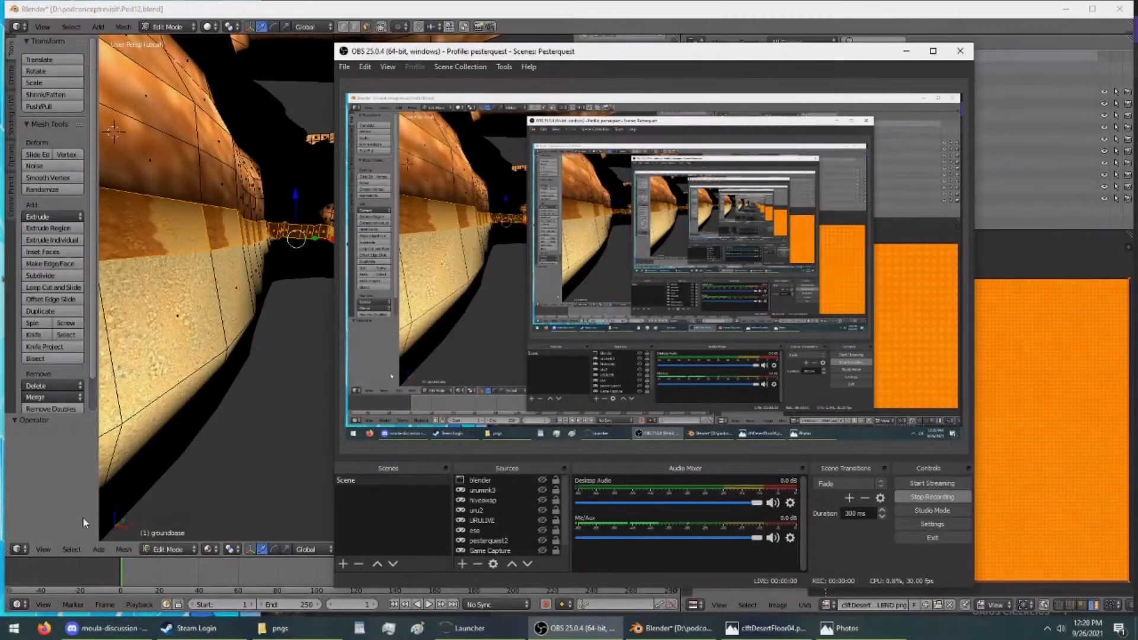
click(83, 518)
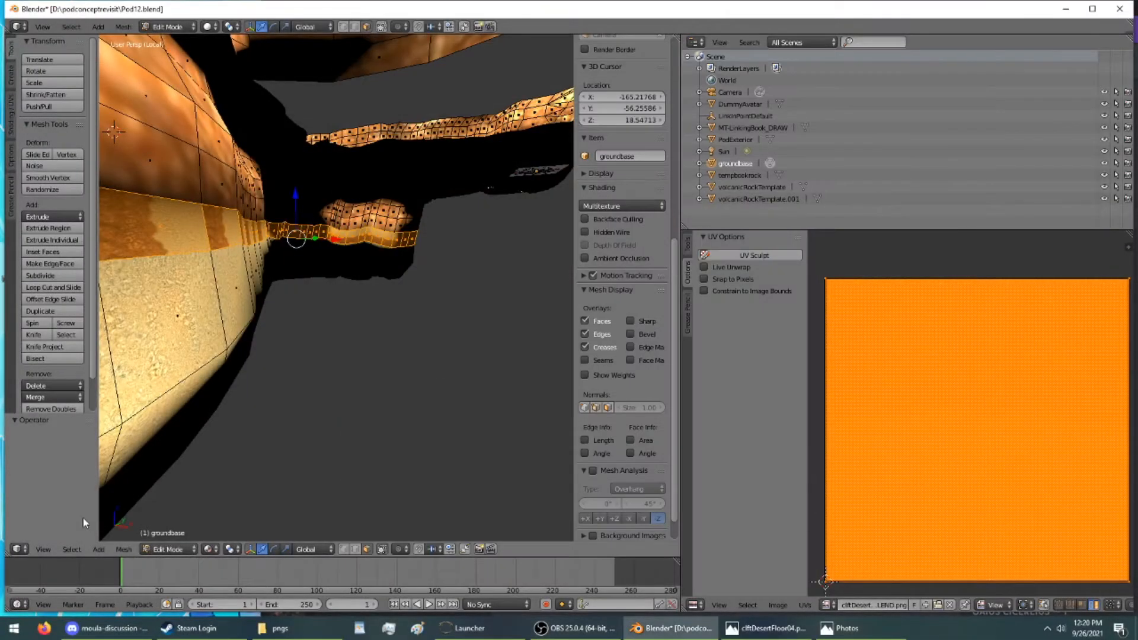
click(739, 255)
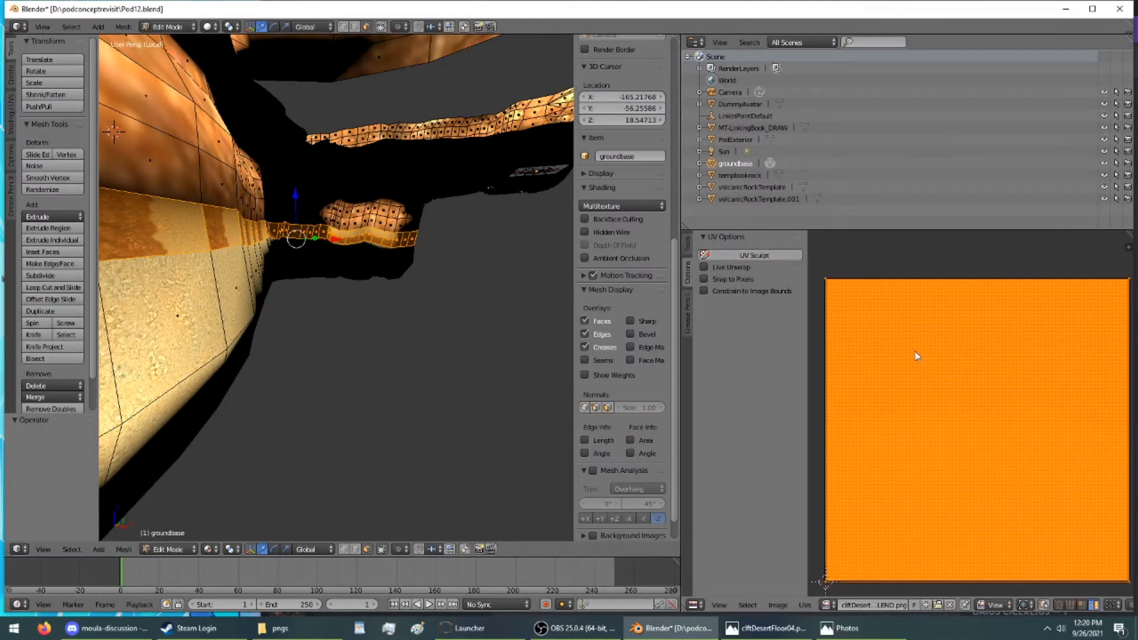
key(r)
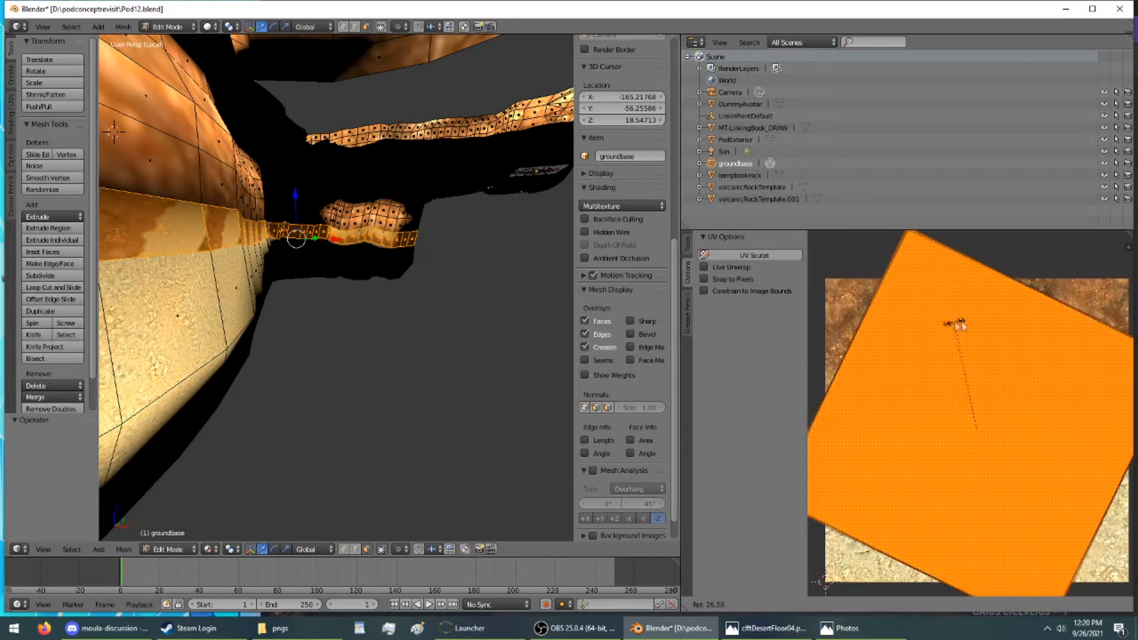
click(1058, 368)
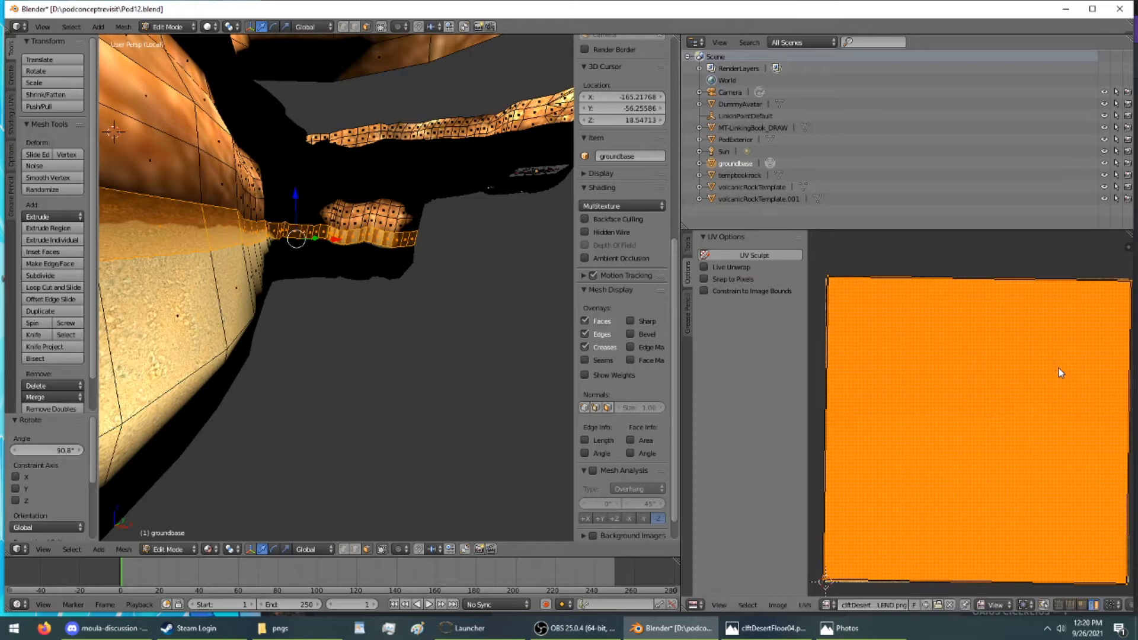
middle_drag(476, 390, 448, 388)
key(r)
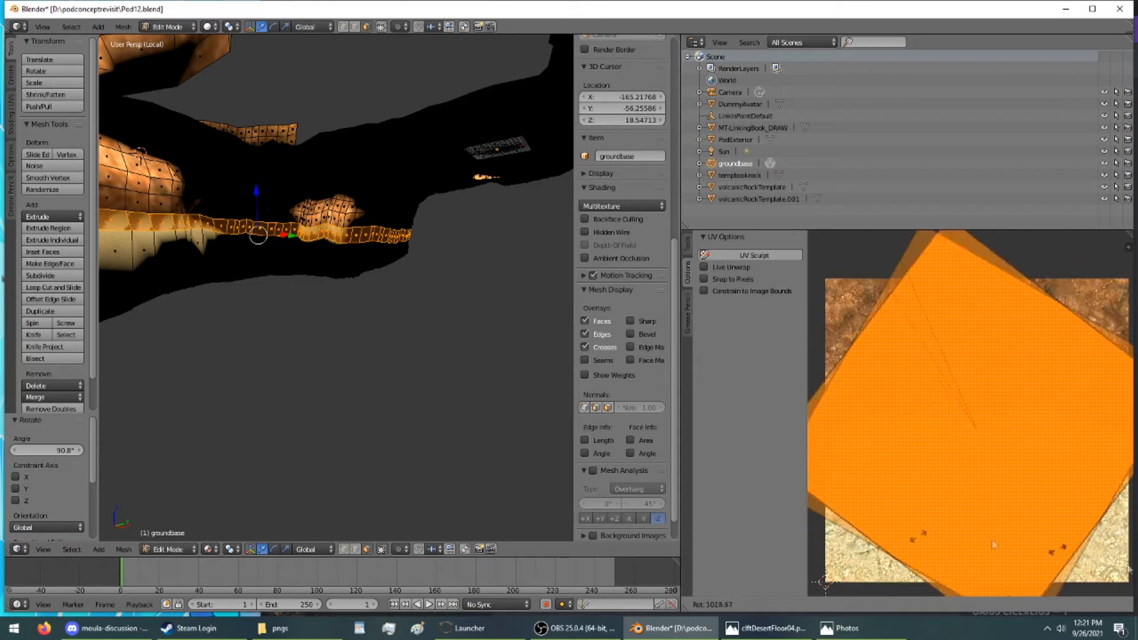
key(Escape)
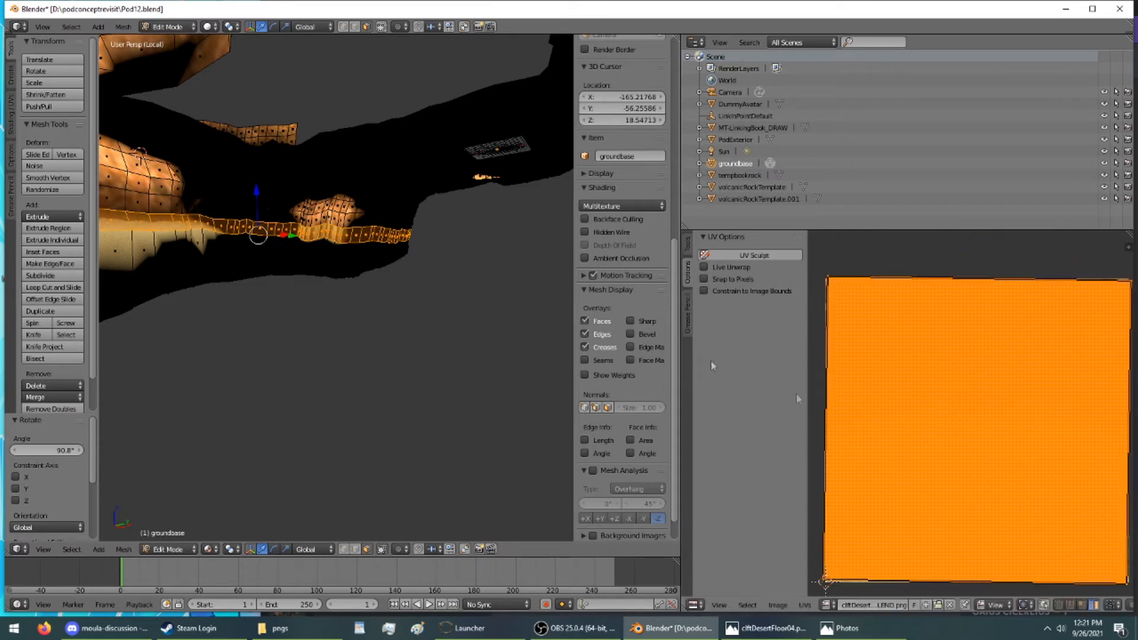
Step: Select only the run of blend-strip faces beneath the rock overhang where the rock and sand bands run vertically
middle_drag(442, 260, 137, 258)
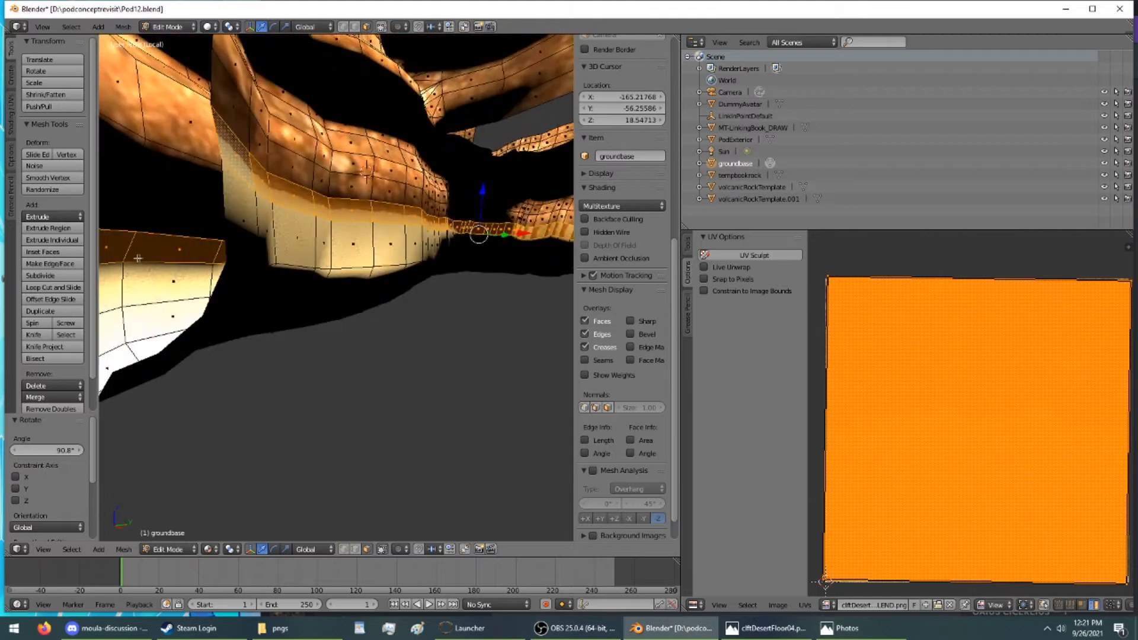
middle_drag(215, 237, 266, 189)
scroll(273, 199, down, 3)
scroll(284, 219, up, 7)
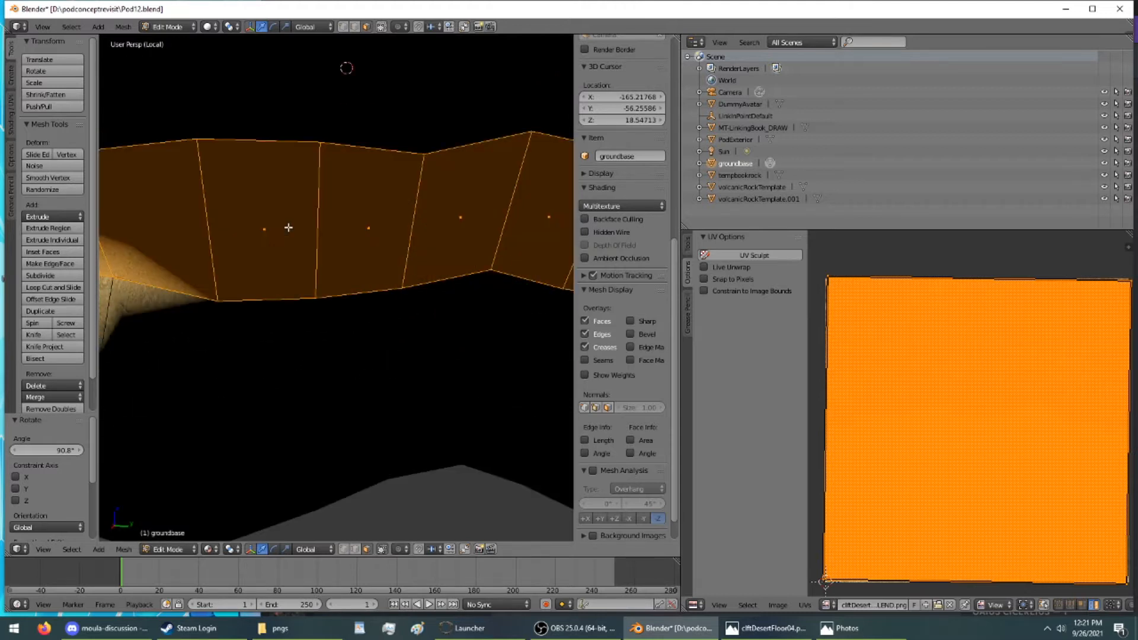
middle_drag(281, 220, 562, 431)
middle_drag(301, 182, 489, 300)
right_click(492, 301)
ctrl+right_click(264, 301)
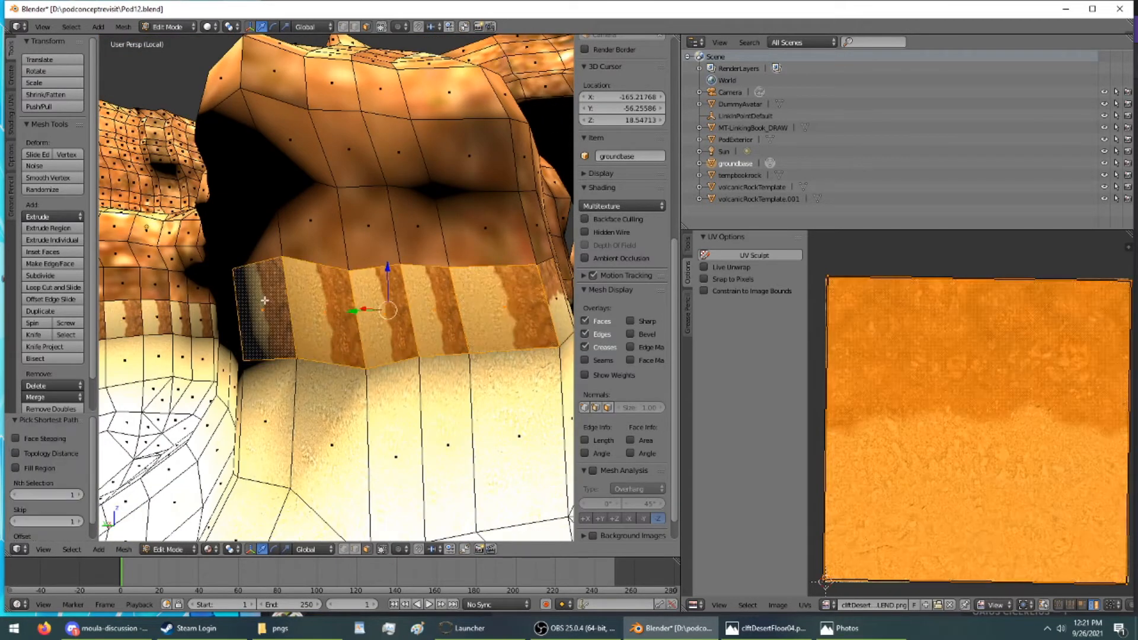
Step: Reset the UVs of the selected faces beneath the rock overhang and rotate them 180° so the rock band sits on top
key(u)
click(264, 300)
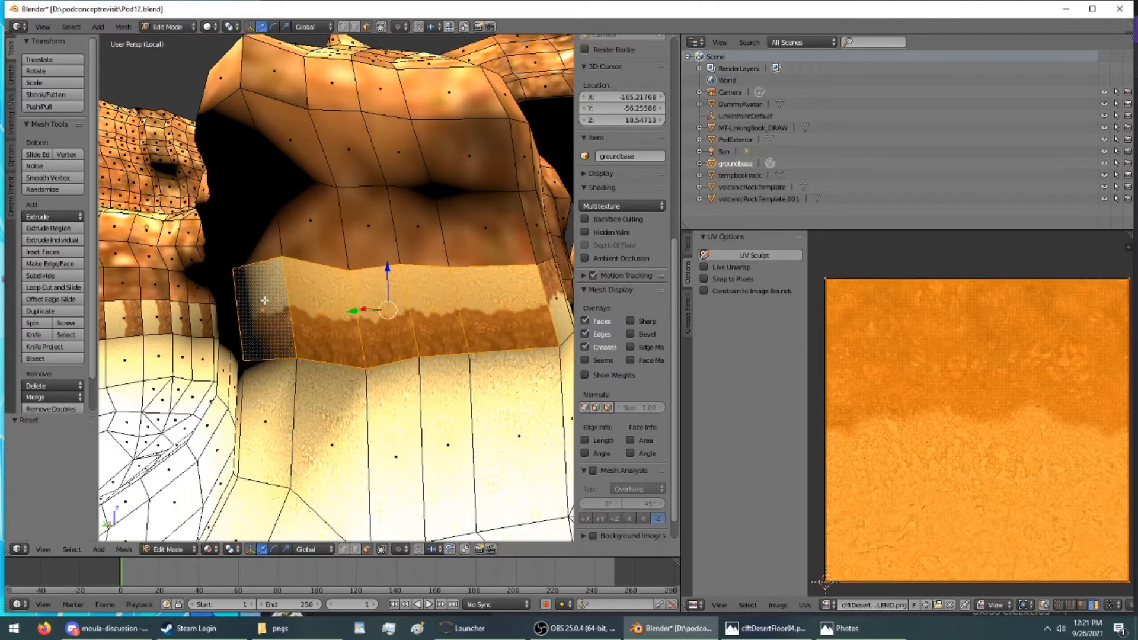
middle_drag(265, 301, 219, 294)
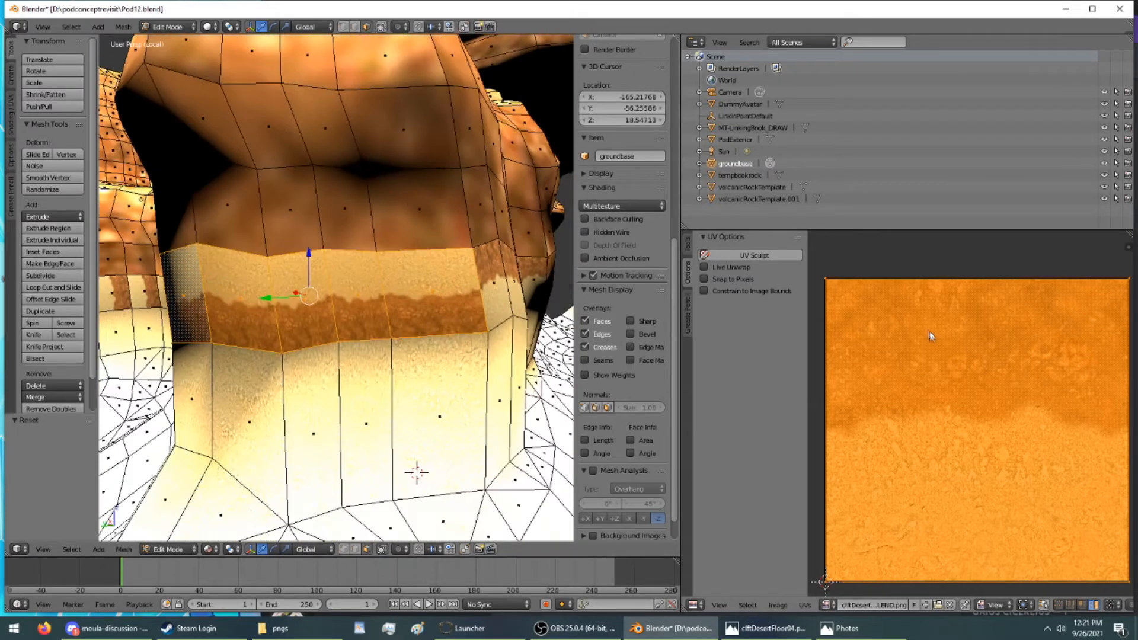
key(r)
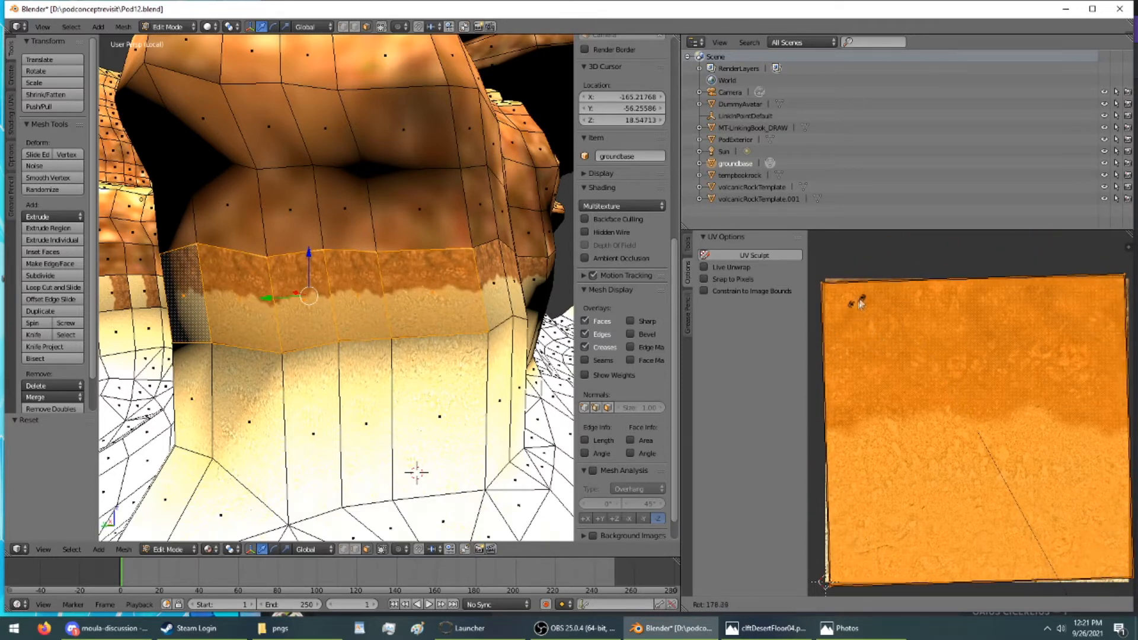
click(833, 335)
Step: Select the vertically banded blend-strip faces around the back of the overhang and rotate their UVs about 89.2°
middle_drag(441, 238, 390, 176)
right_click(298, 249)
middle_drag(294, 254, 518, 276)
middle_drag(460, 253, 547, 301)
shift+right_click(537, 309)
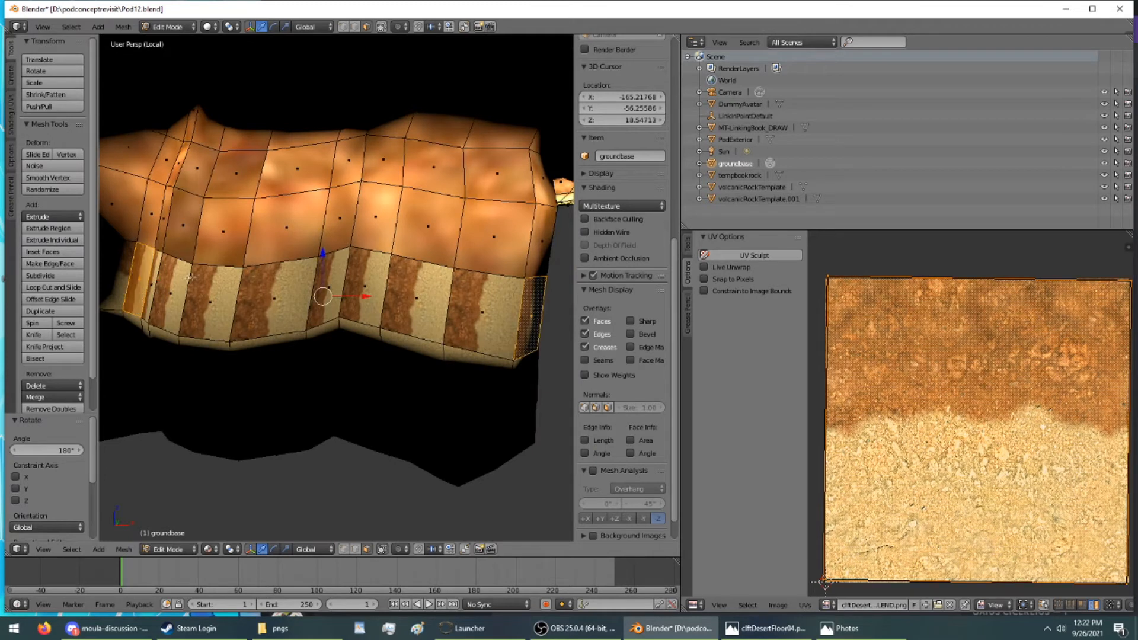
ctrl+right_click(157, 265)
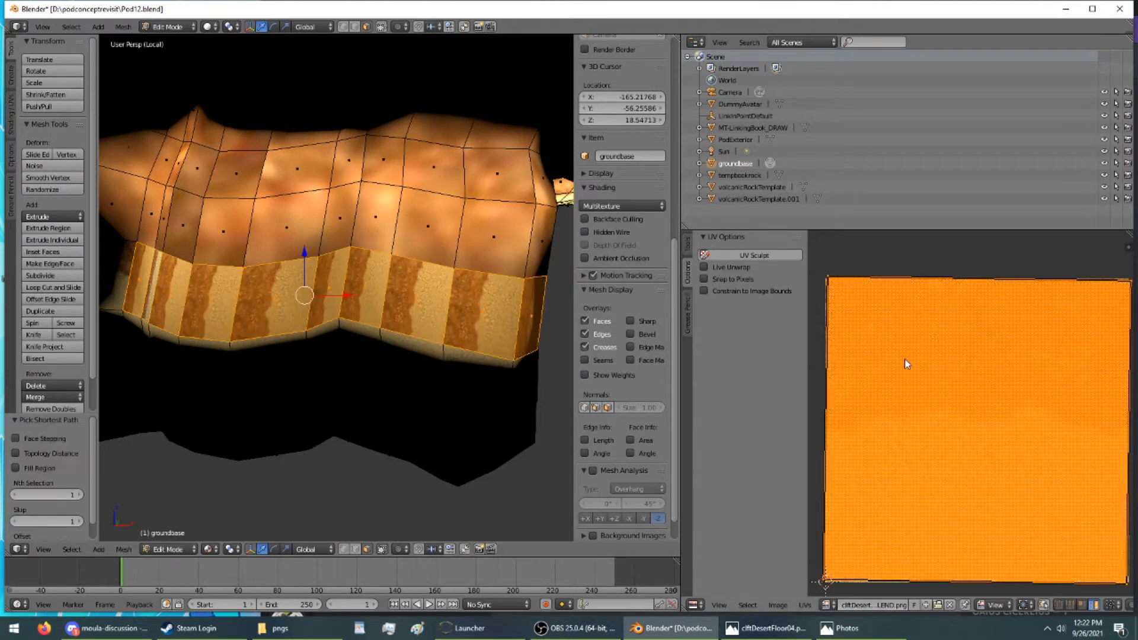
key(r)
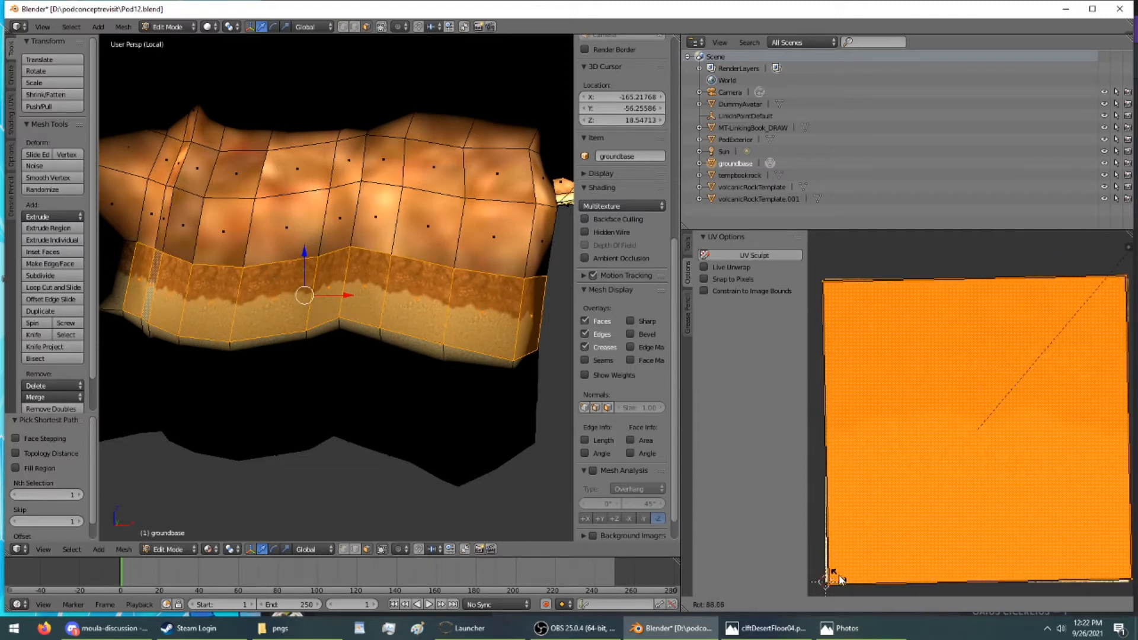
click(842, 584)
Step: Select the long run of vertically banded faces along the inner wall up to the corner and rotate their UVs about 87.9°
middle_drag(368, 432, 270, 458)
middle_drag(119, 237, 461, 302)
middle_drag(532, 323, 537, 309)
right_click(536, 310)
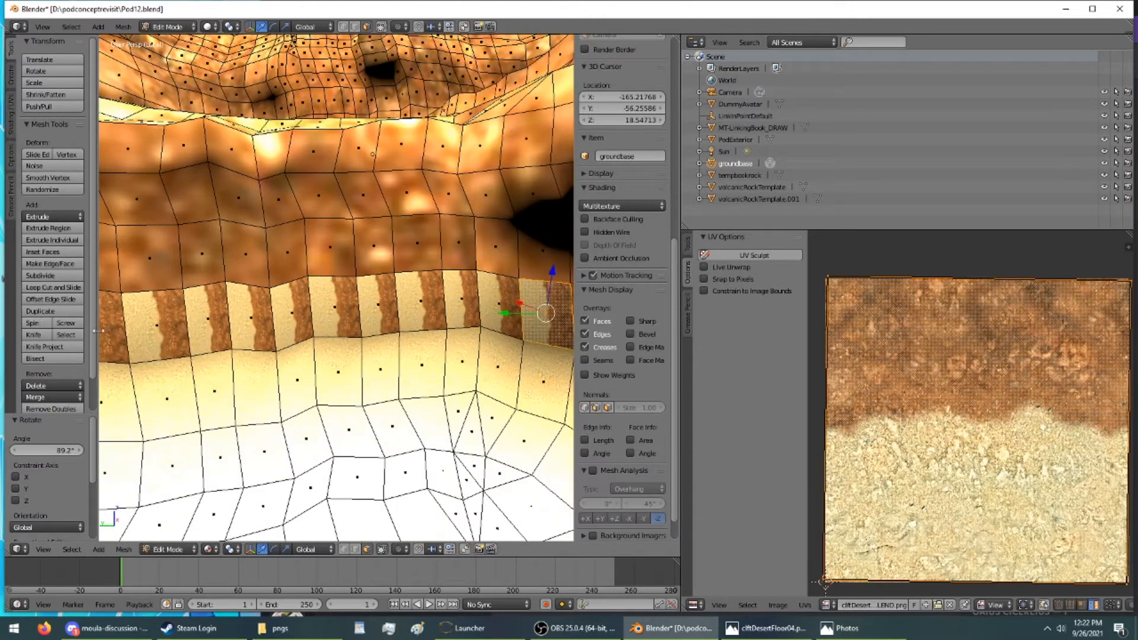
middle_drag(372, 154, 386, 290)
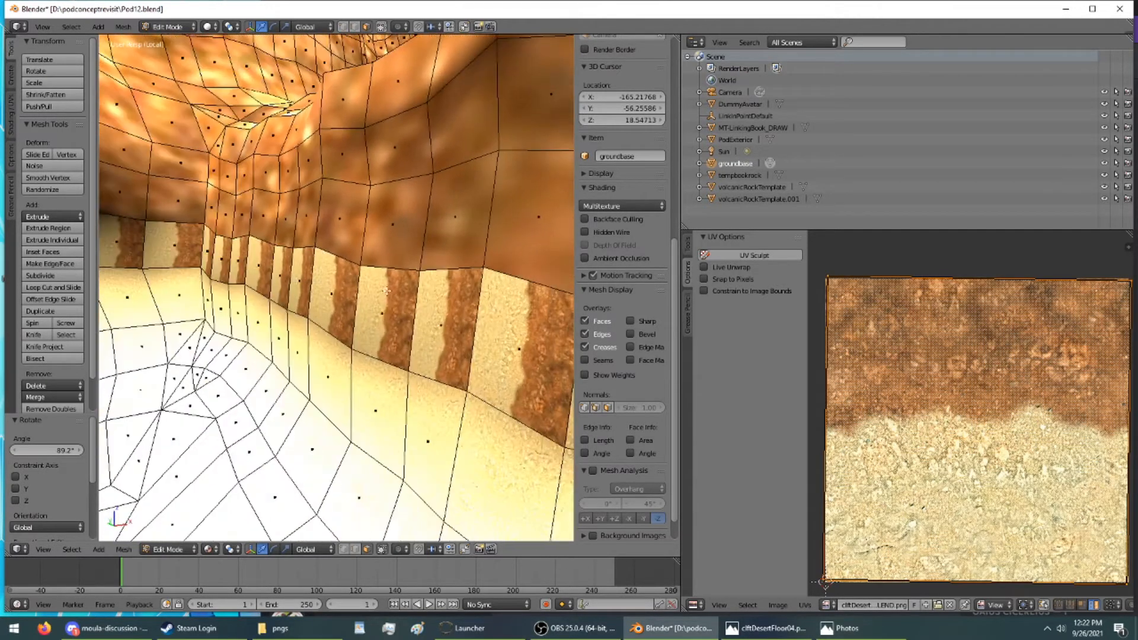
ctrl+right_click(336, 259)
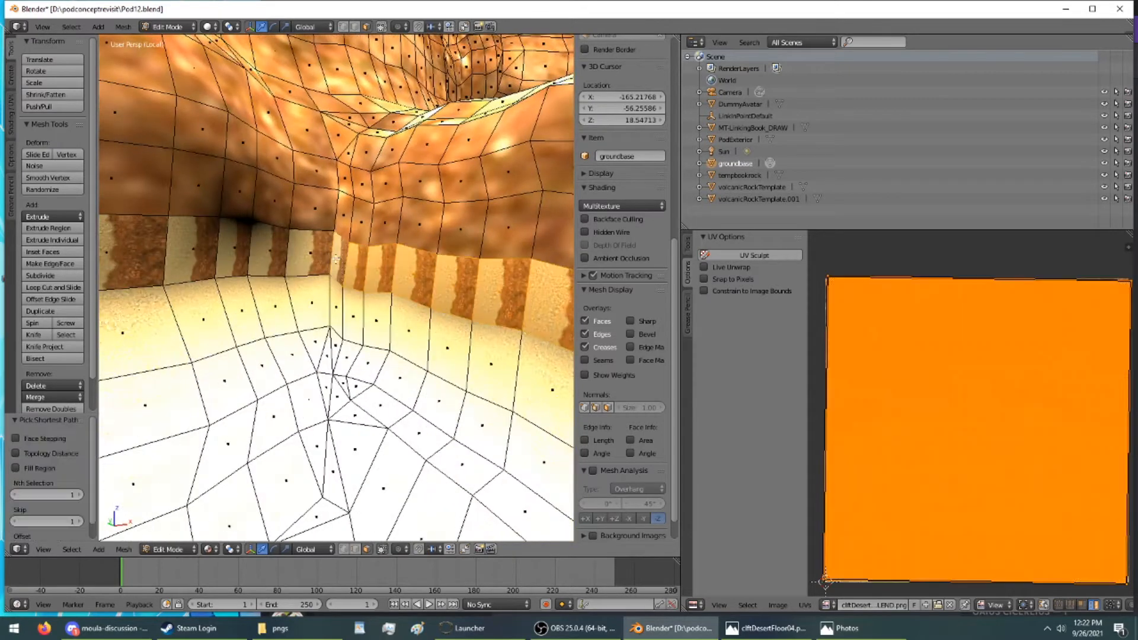
middle_drag(427, 295, 183, 371)
key(r)
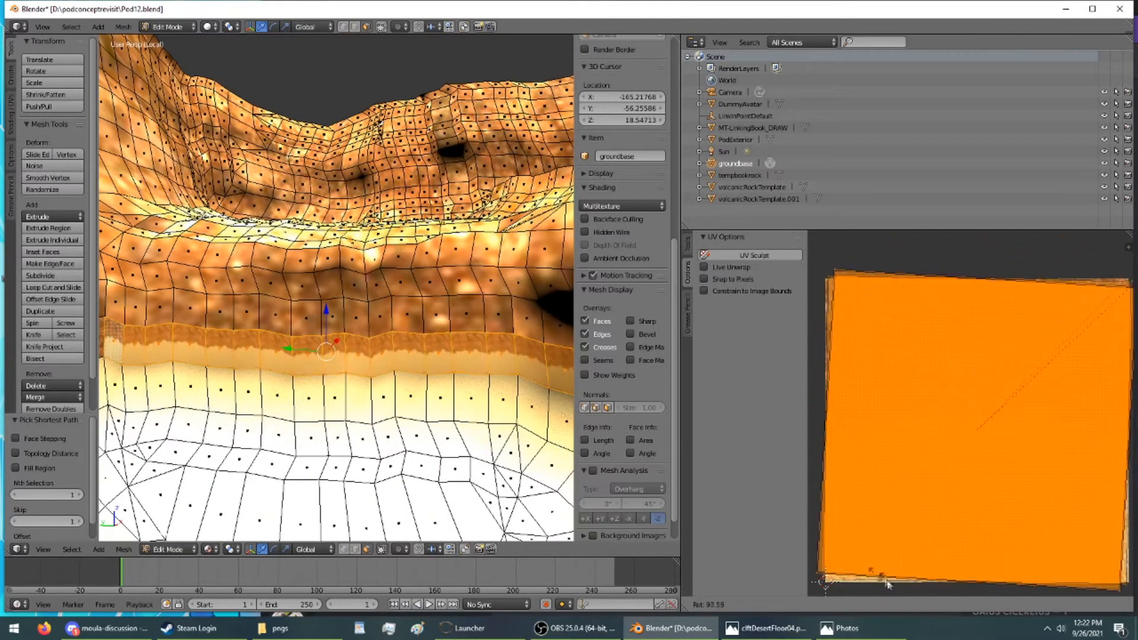
click(862, 570)
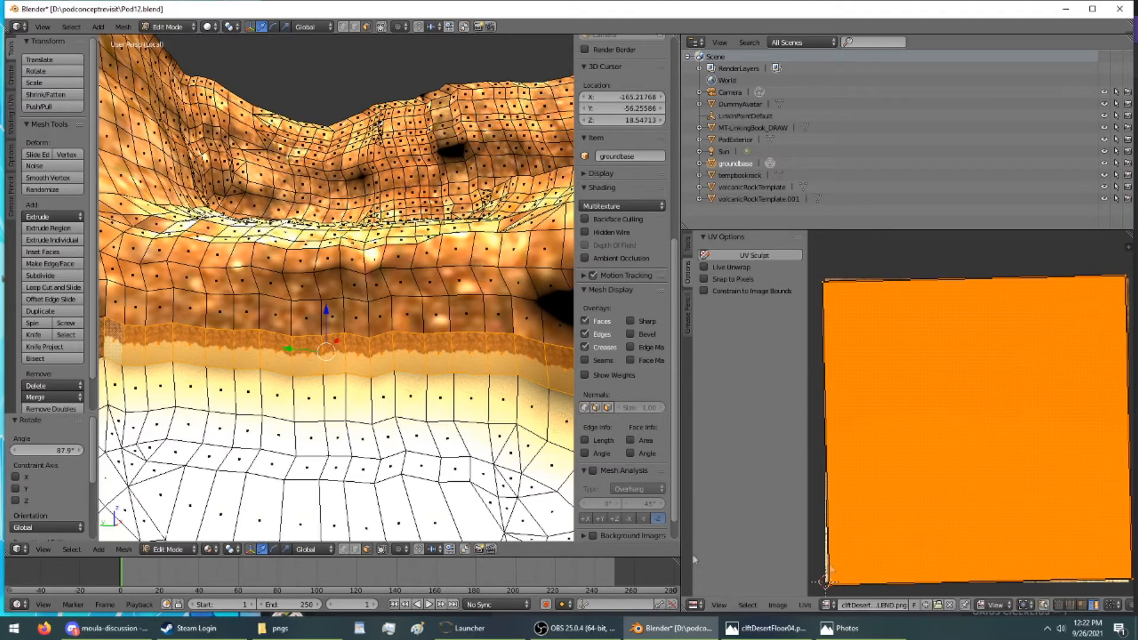
Step: Rotate the inner wall run's UVs a further 1.74° to square them with the blend image
middle_drag(315, 449, 409, 457)
scroll(385, 453, up, 3)
middle_drag(312, 395, 109, 267)
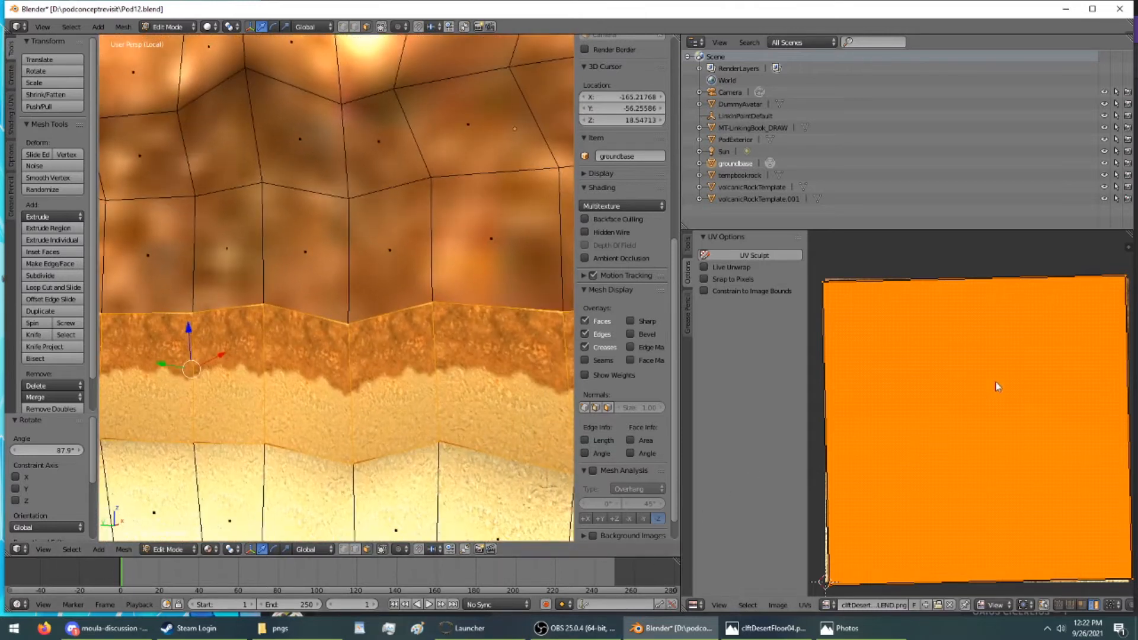
key(r)
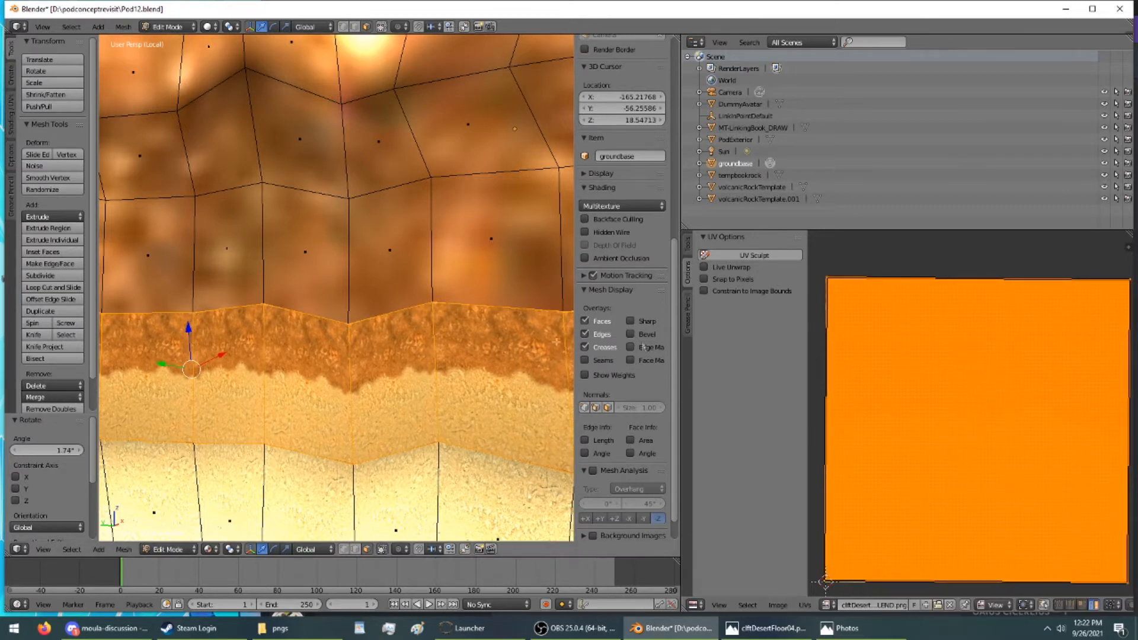
Step: Select the vertically banded faces along the shadowed wall beside the corner and rotate their UVs about 89.6°
middle_drag(421, 337, 385, 278)
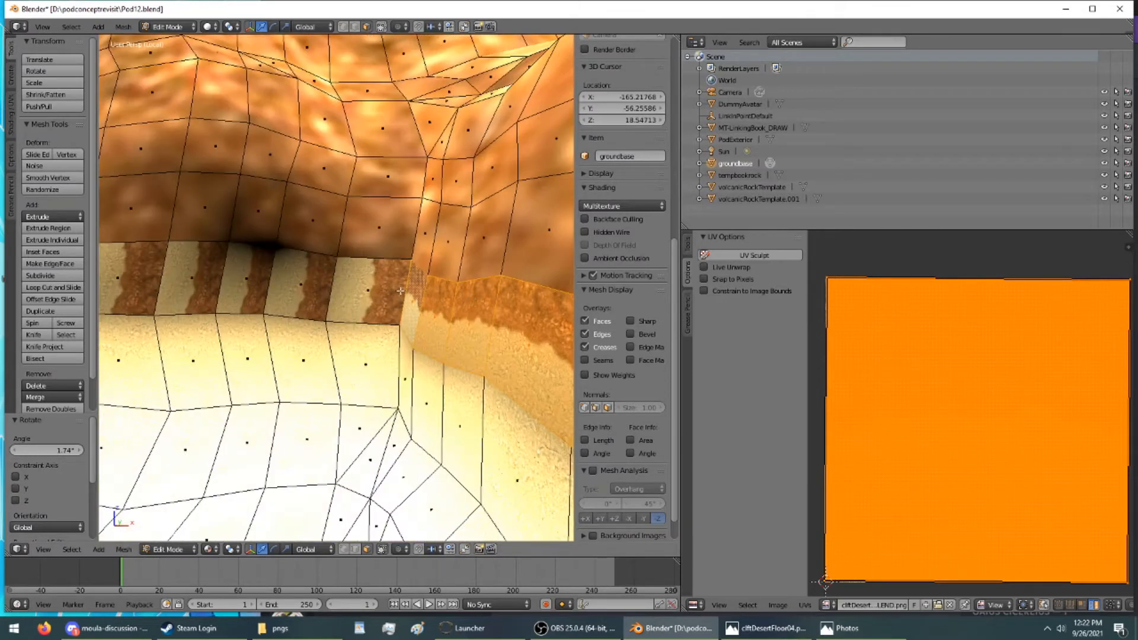
right_click(362, 281)
middle_drag(259, 283, 248, 289)
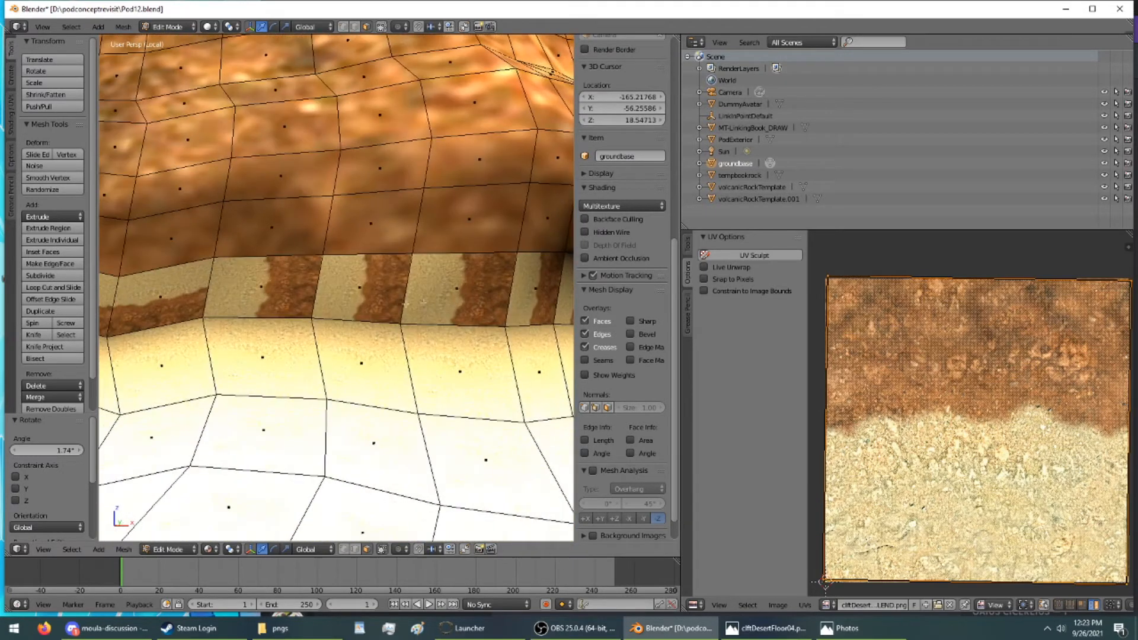
right_click(249, 289)
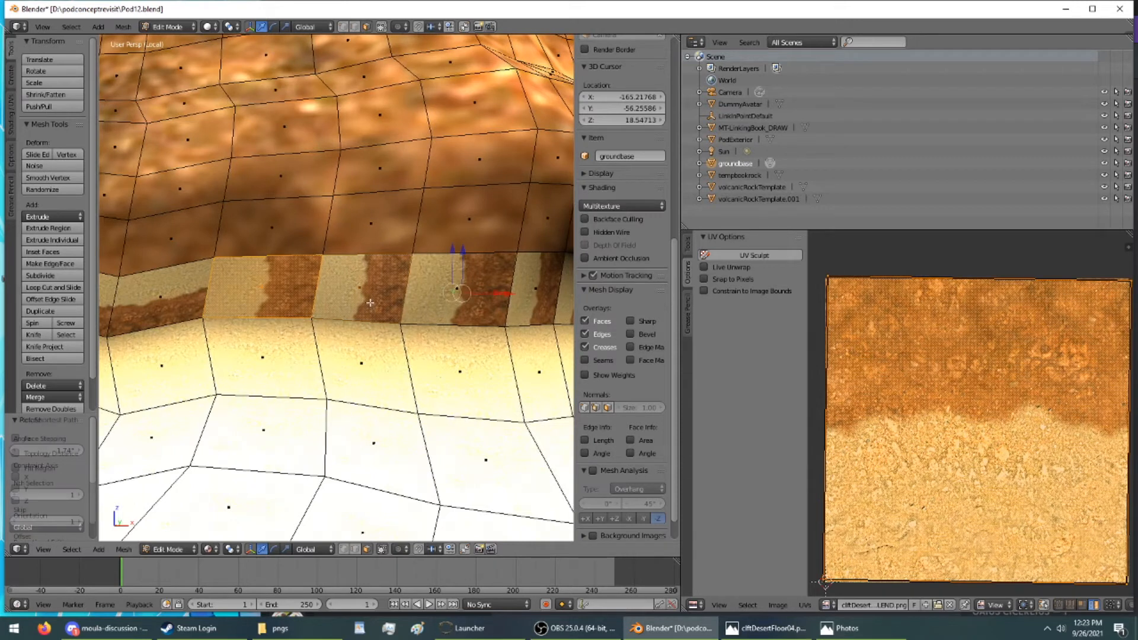
ctrl+right_click(462, 280)
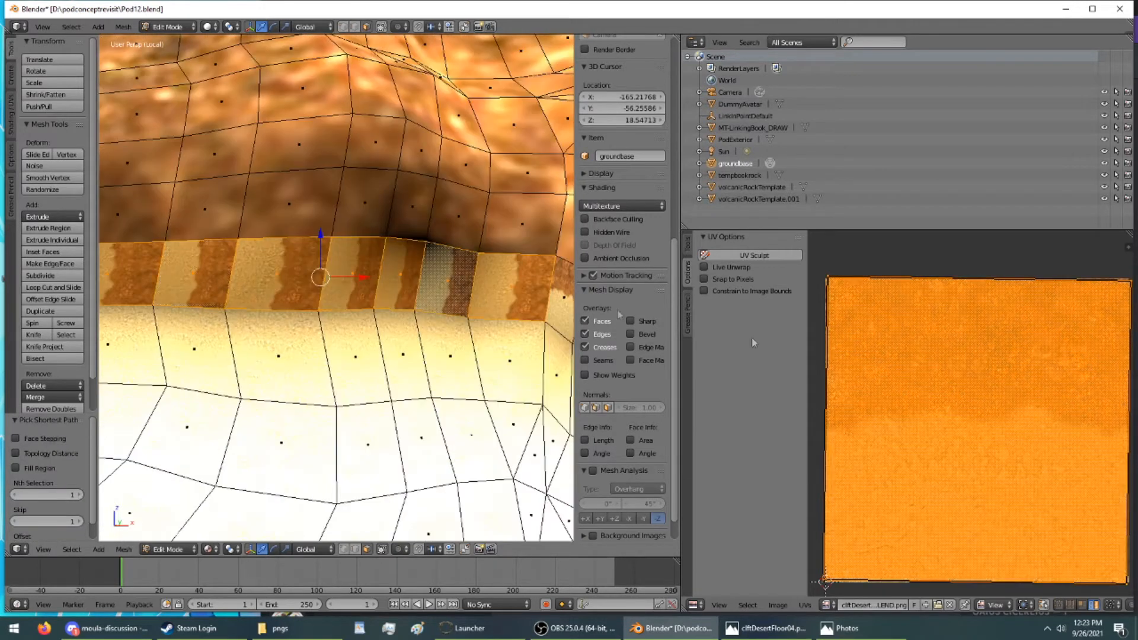
key(r)
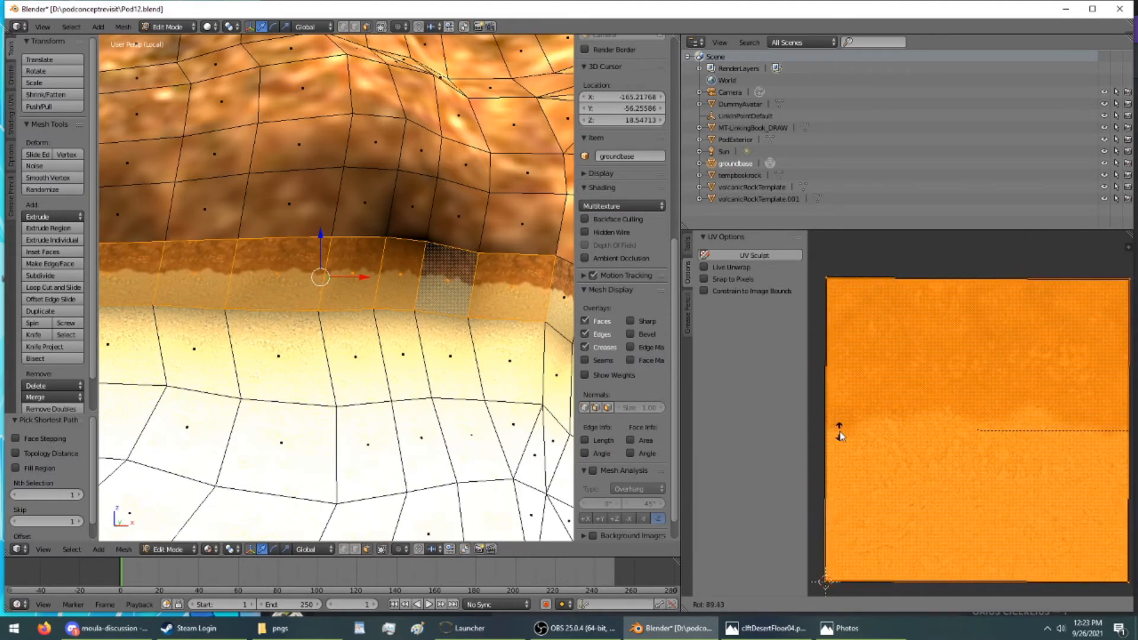
click(840, 437)
Step: Select the adjoining blend-strip faces with sand above rock and rotate their UVs by -180°
middle_drag(379, 314, 217, 288)
middle_drag(546, 301, 493, 295)
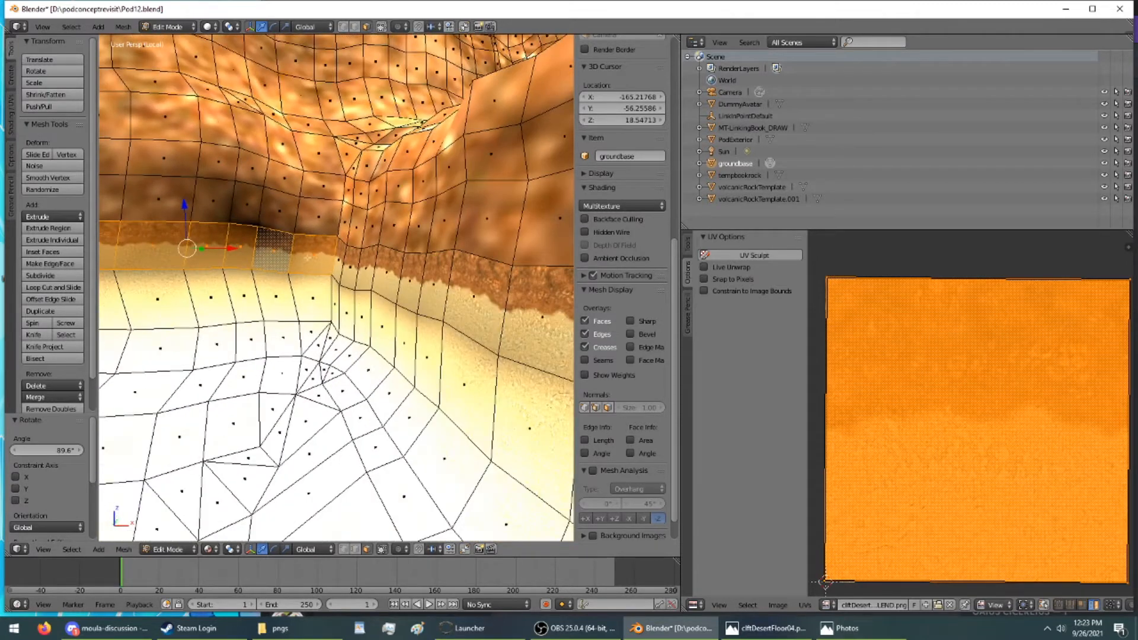
mouse_move(182, 293)
shift+middle_down()
mouse_move(464, 295)
mouse_move(152, 297)
mouse_move(164, 297)
shift+middle_up()
right_click(467, 270)
shift+middle_drag(466, 270, 269, 289)
ctrl+right_click(269, 290)
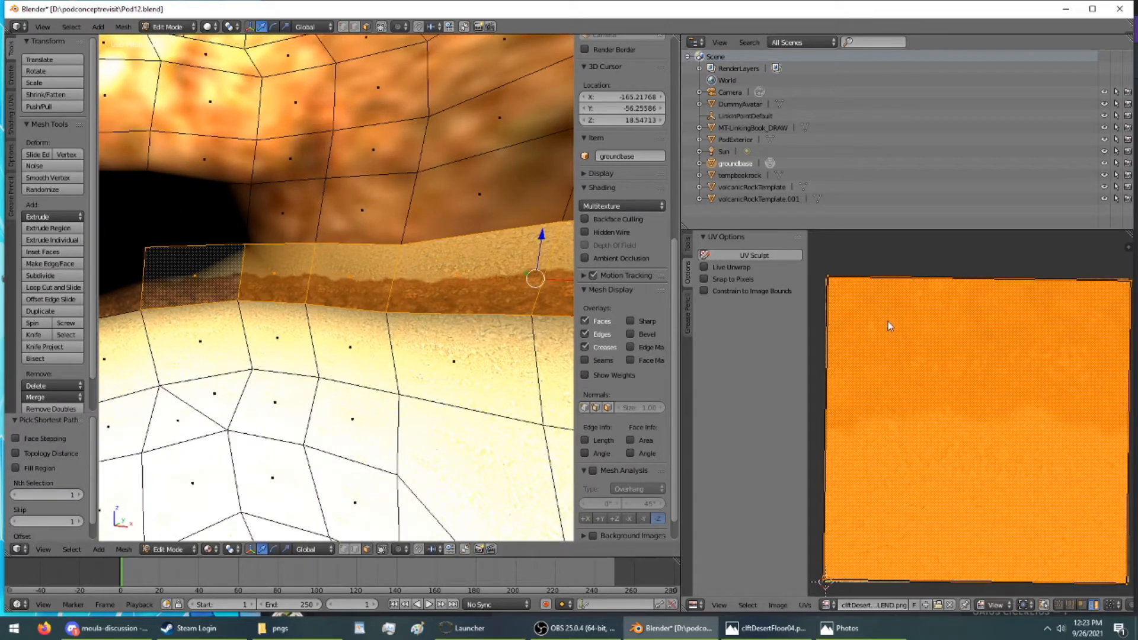
middle_drag(404, 300, 150, 277)
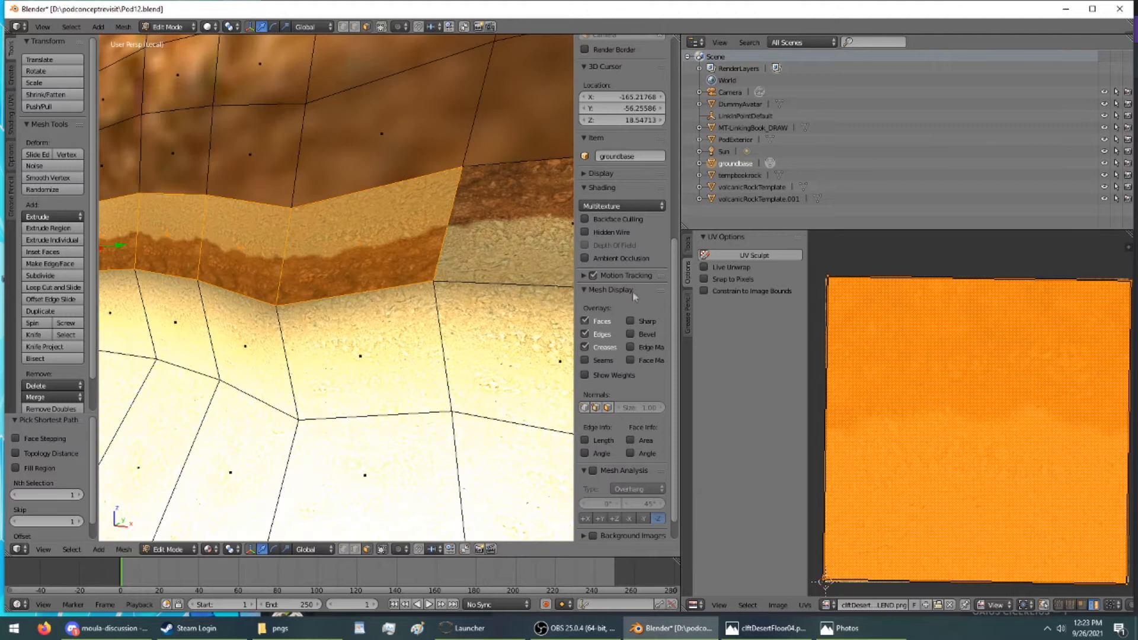
key(r)
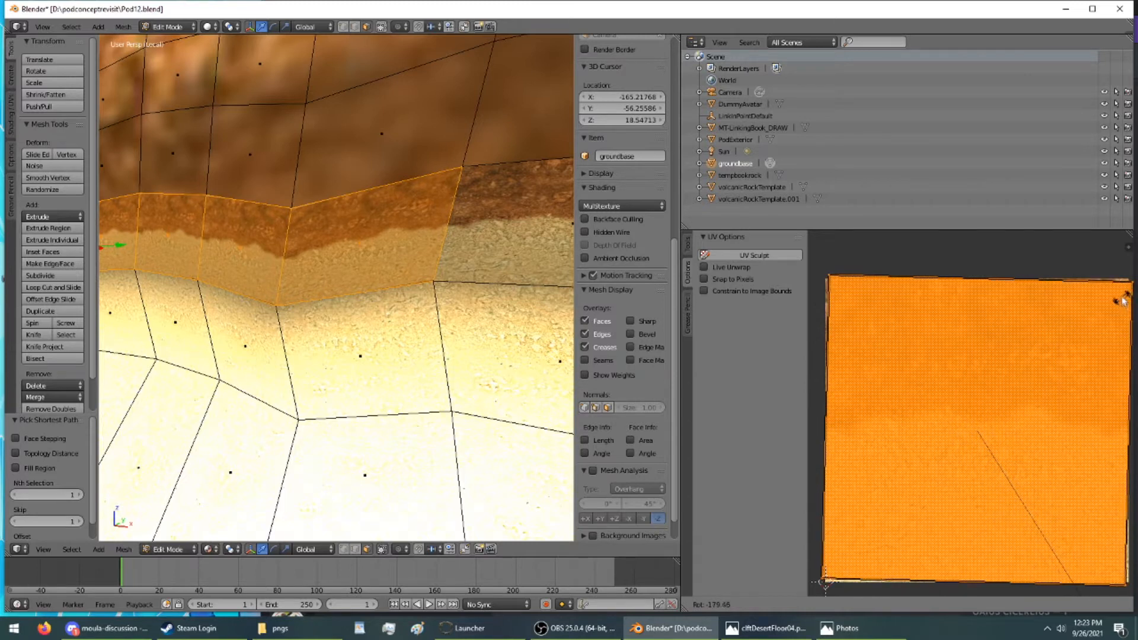
click(1117, 283)
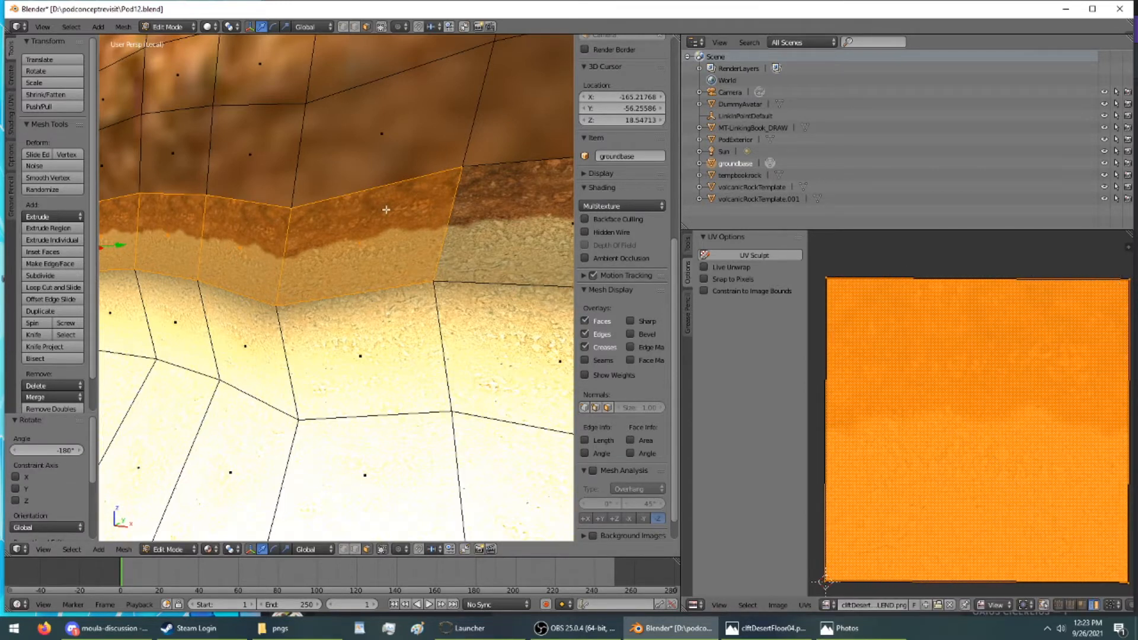
Step: Select the long run of blend-strip faces on the outer wall where the sand band sits above the rock
scroll(152, 225, down, 3)
shift+middle_drag(178, 228, 216, 258)
right_click(300, 256)
middle_drag(300, 255, 128, 305)
middle_drag(239, 307, 476, 275)
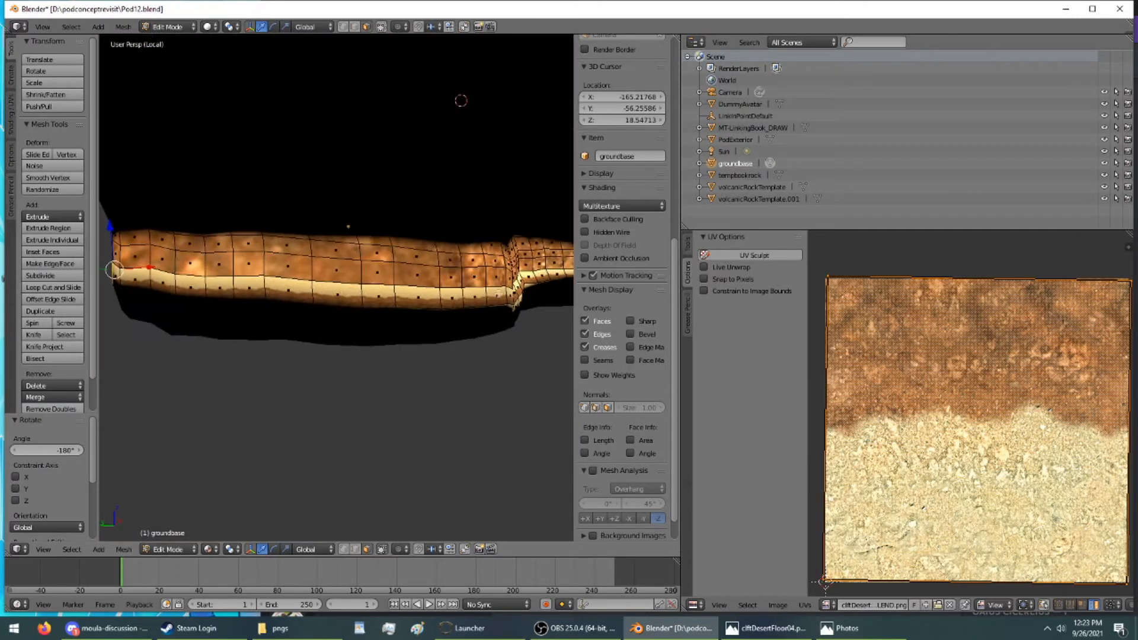
ctrl+right_click(497, 296)
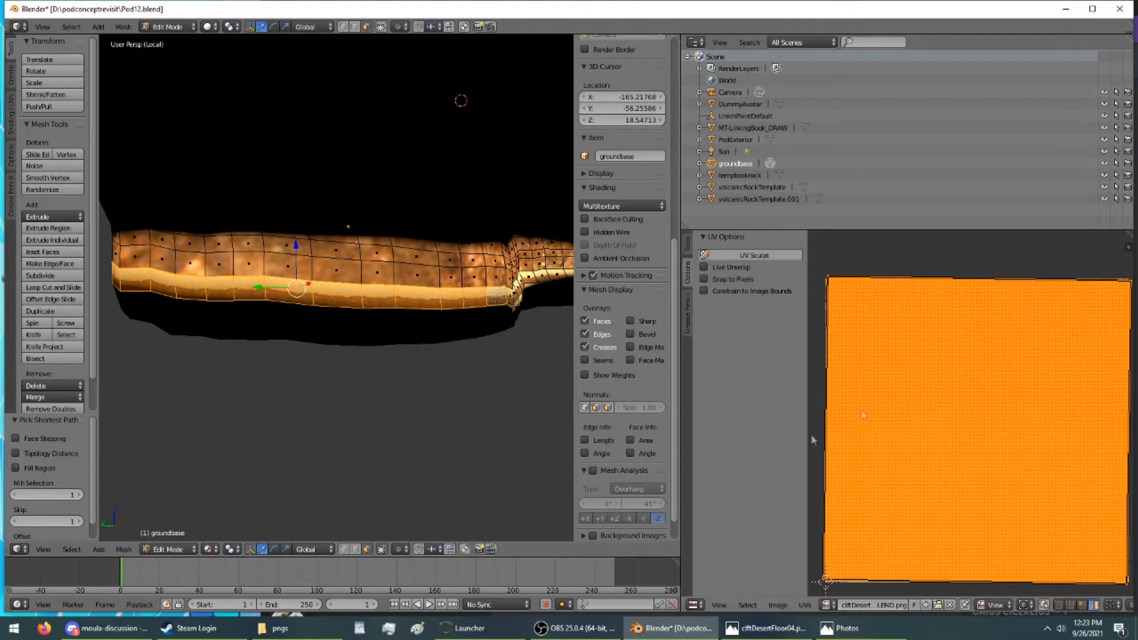
click(699, 605)
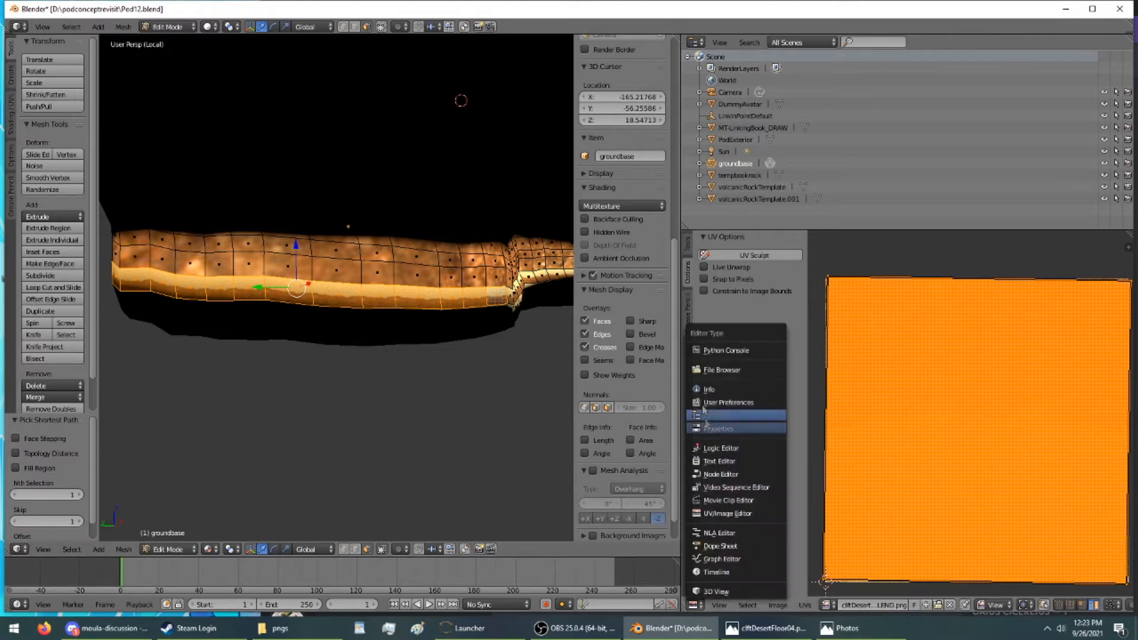
click(721, 433)
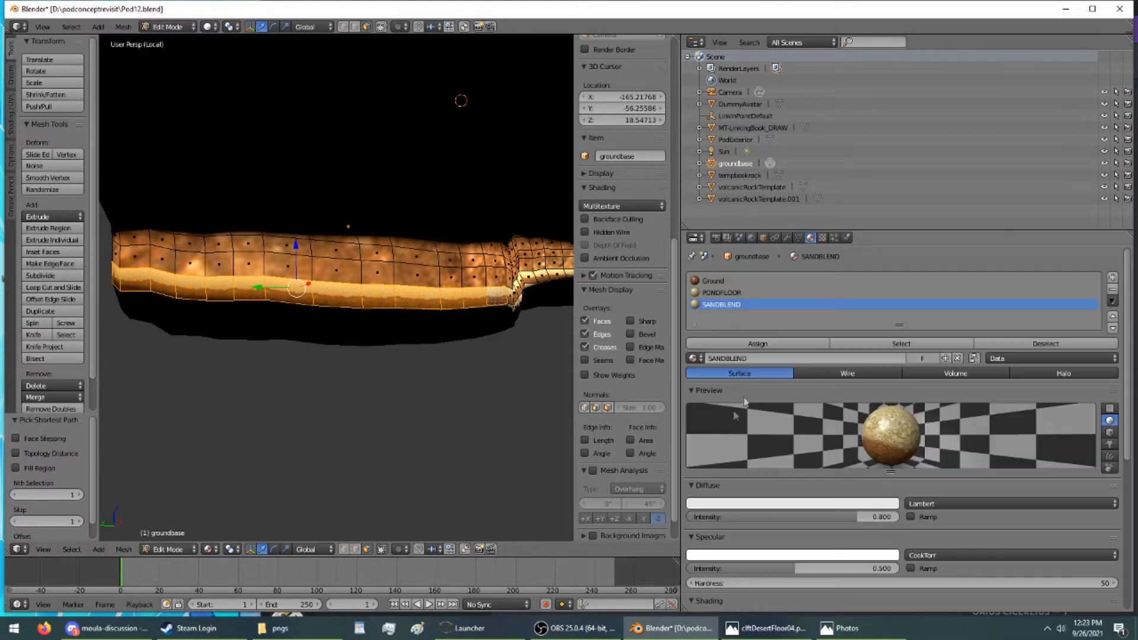
click(695, 237)
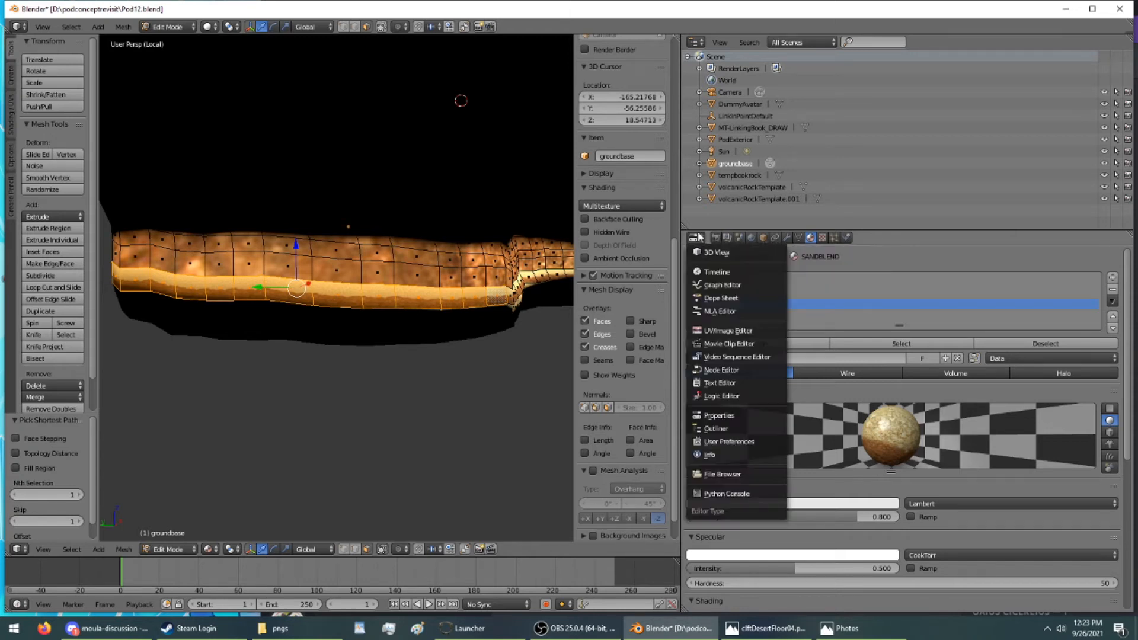
click(740, 332)
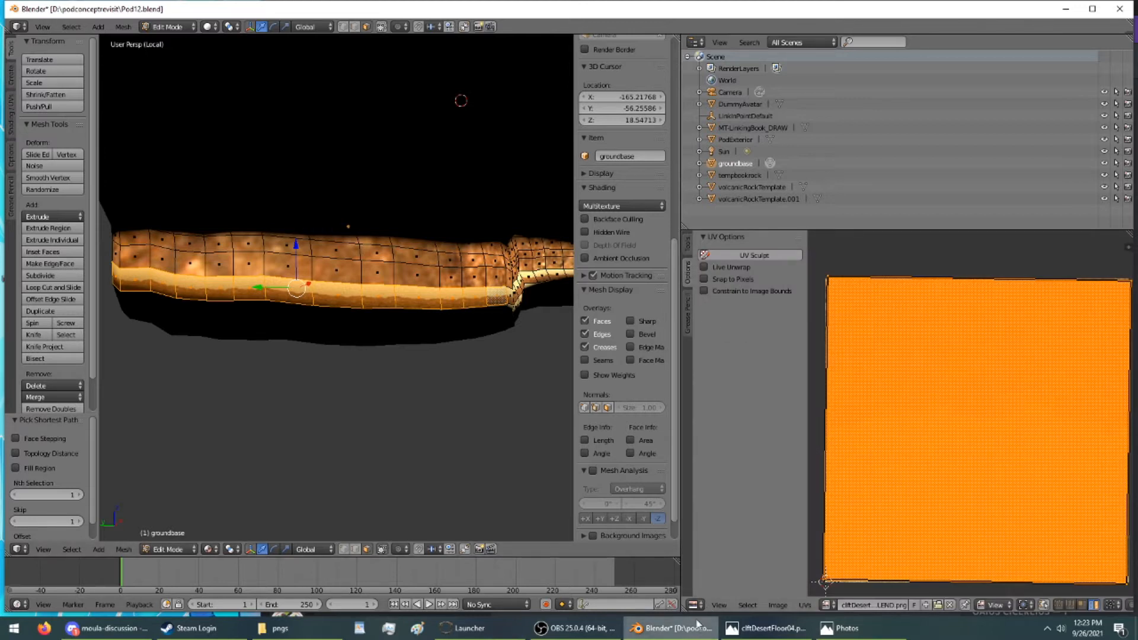
Step: Rotate the outer wall run's UVs 176° and a further 3.39° to square them with the image, rock on top
key(r)
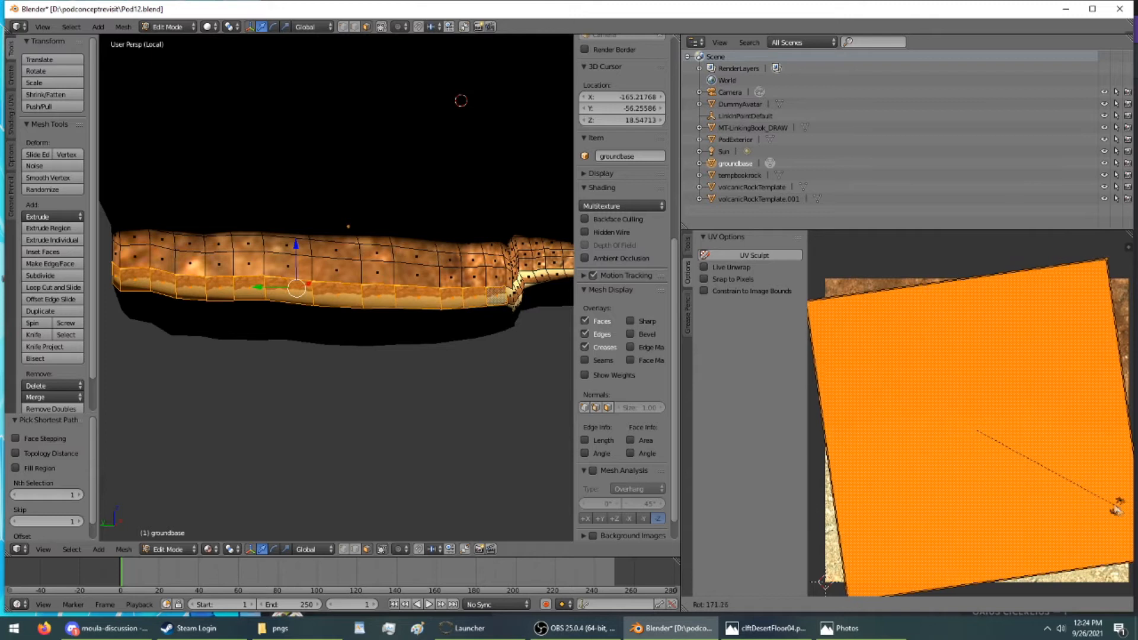
click(823, 550)
middle_drag(199, 308, 263, 306)
scroll(263, 305, down, 2)
shift+middle_drag(196, 289, 402, 285)
scroll(465, 284, up, 3)
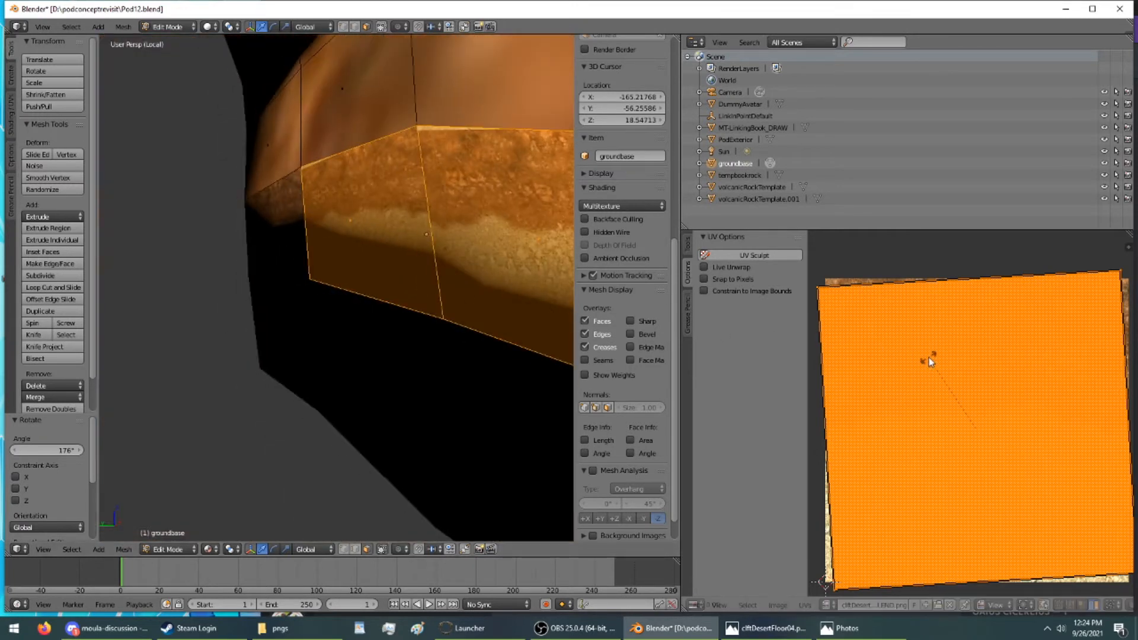
key(r)
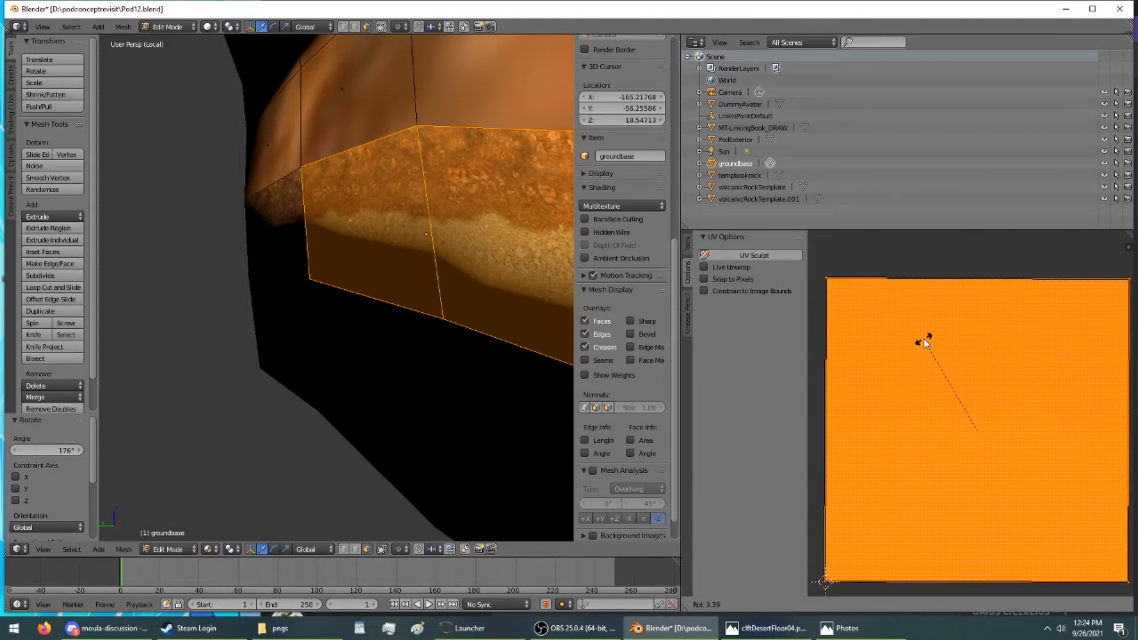
Step: Select the next run of blend-strip faces along the outer wall where the sand band sits above the rock
middle_drag(451, 283, 224, 262)
scroll(209, 300, down, 2)
right_click(205, 312)
shift+middle_drag(205, 311, 498, 303)
scroll(494, 301, down, 4)
scroll(494, 301, up, 5)
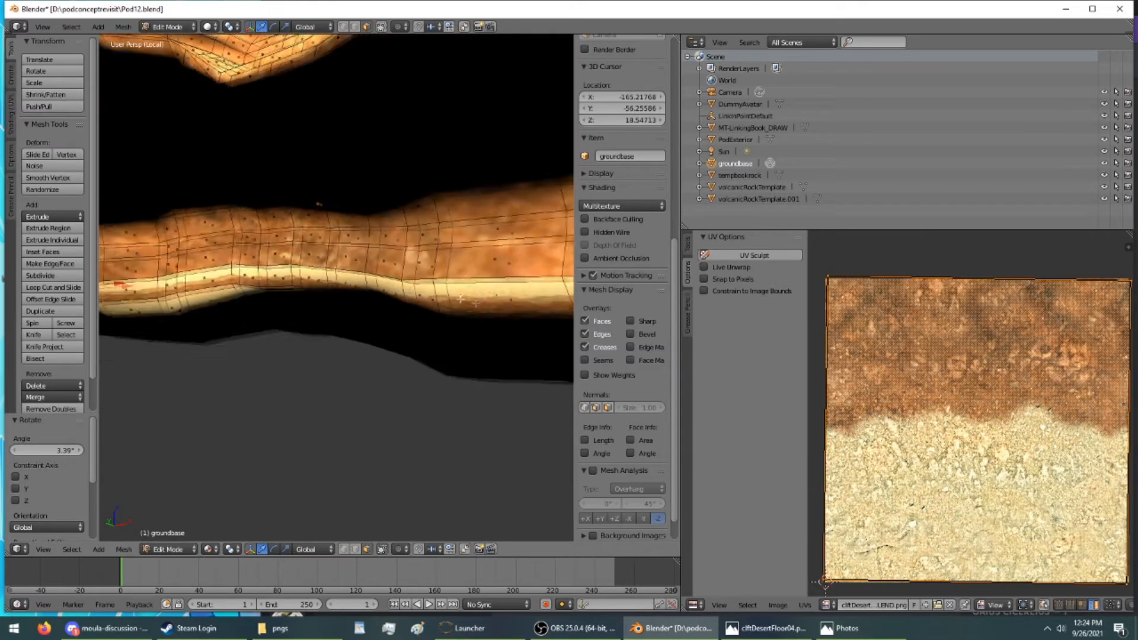
ctrl+right_click(394, 278)
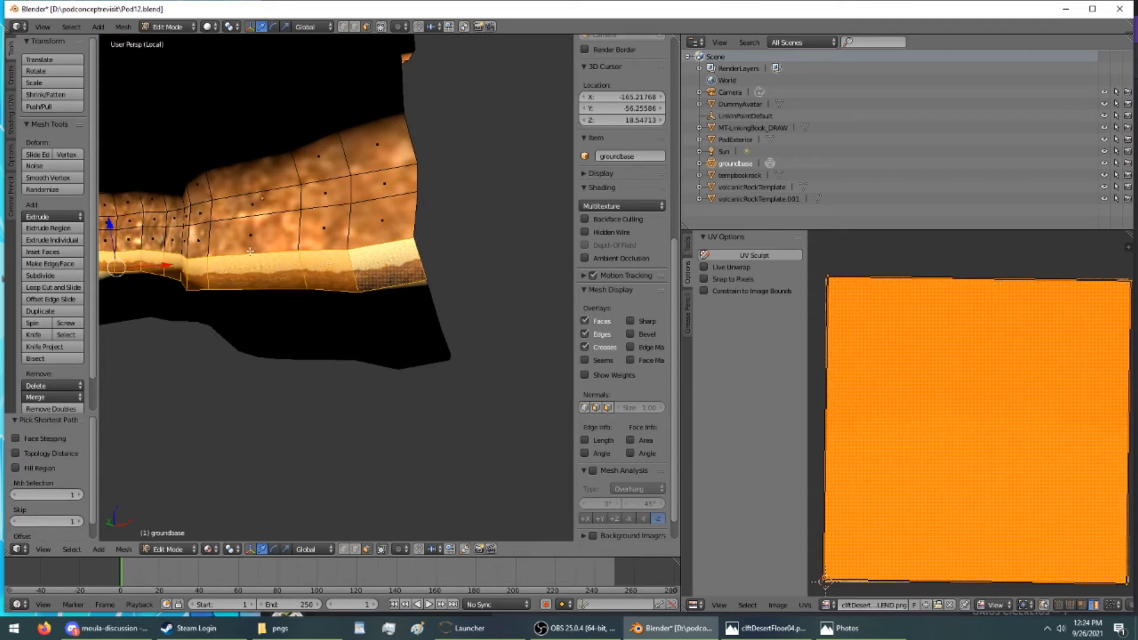
middle_drag(250, 251, 497, 263)
mouse_move(449, 295)
middle_down()
mouse_move(493, 300)
mouse_move(429, 295)
middle_up()
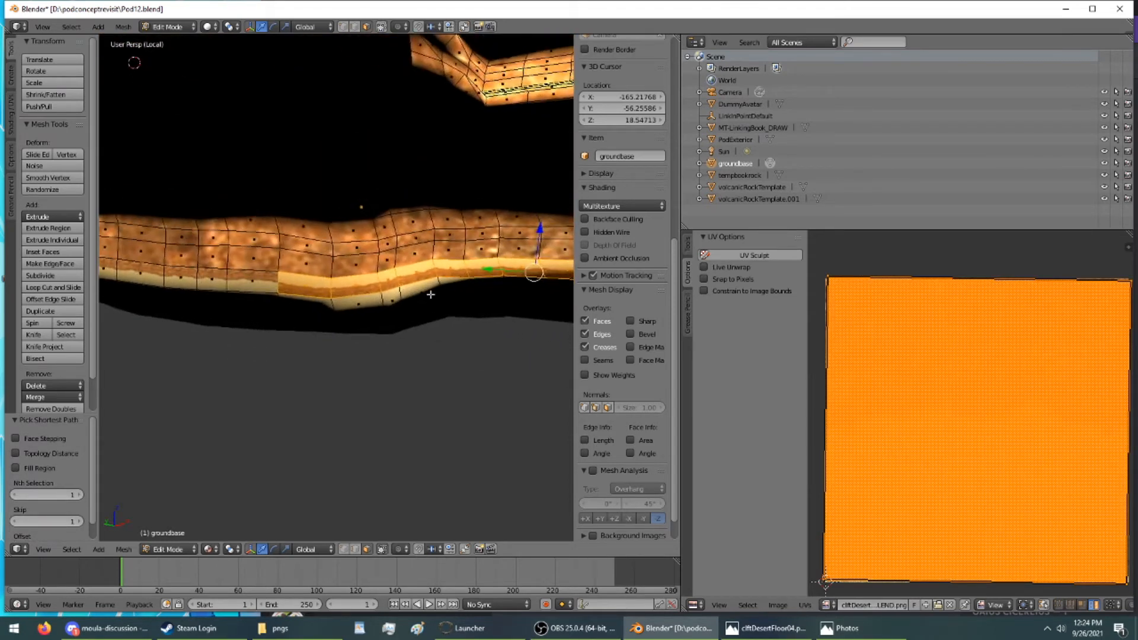
Step: Rotate the selected outer wall faces' UVs 179° so the rock band sits above the sand
scroll(429, 295, up, 4)
key(r)
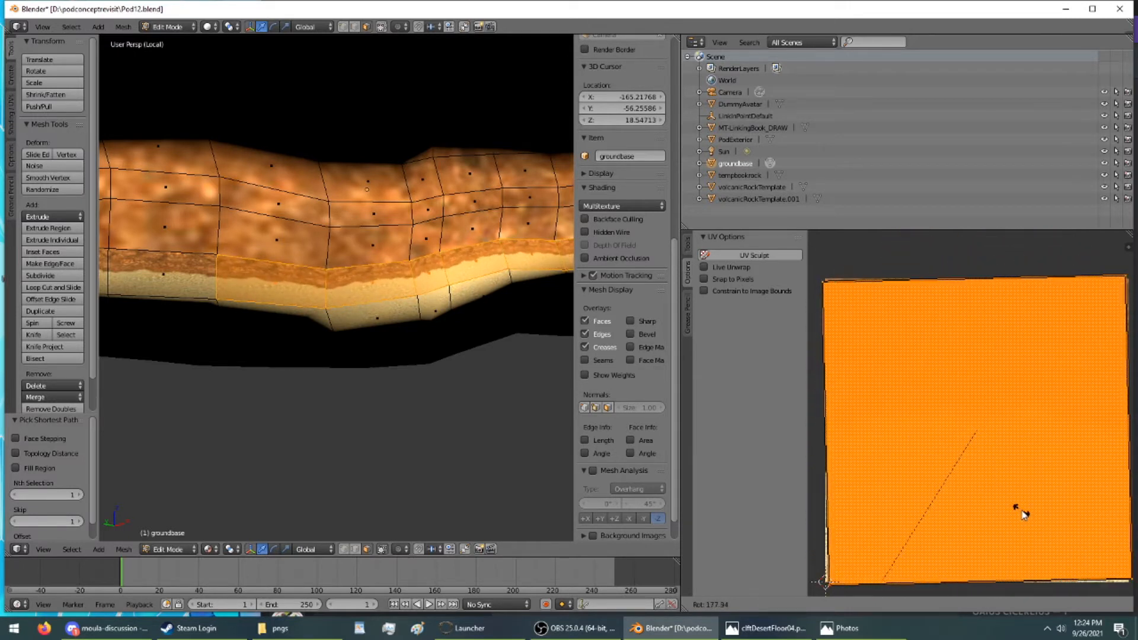
click(1012, 501)
scroll(523, 348, up, 2)
middle_drag(261, 300, 203, 306)
middle_drag(329, 263, 311, 236)
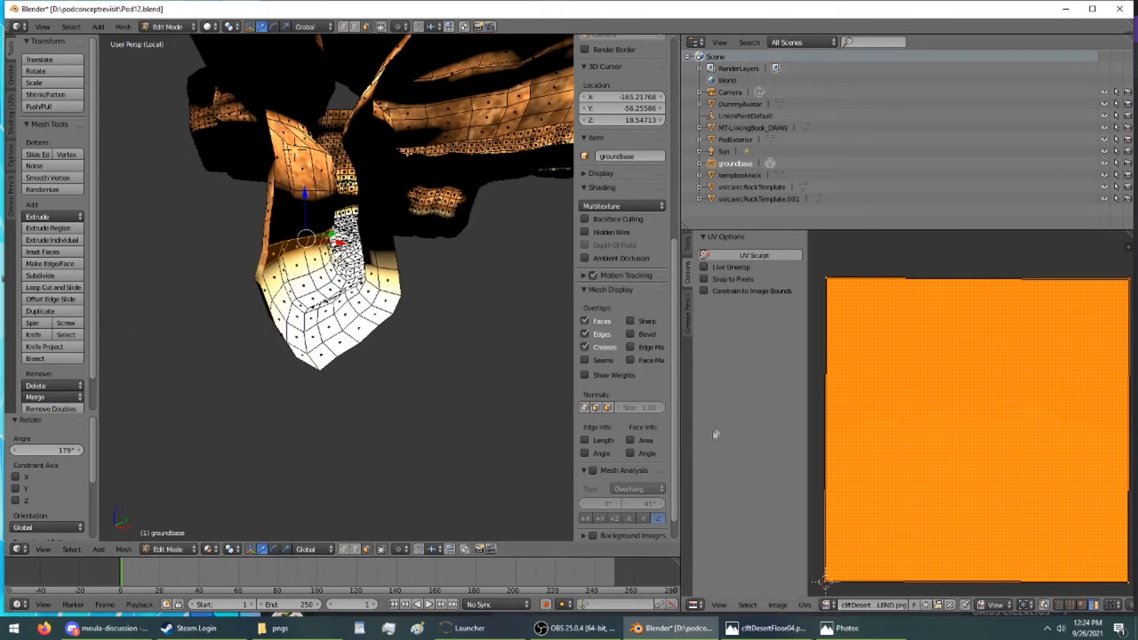
Step: Change the UV/Image Editor area to the Properties editor and put groundbase in Object Mode
click(693, 605)
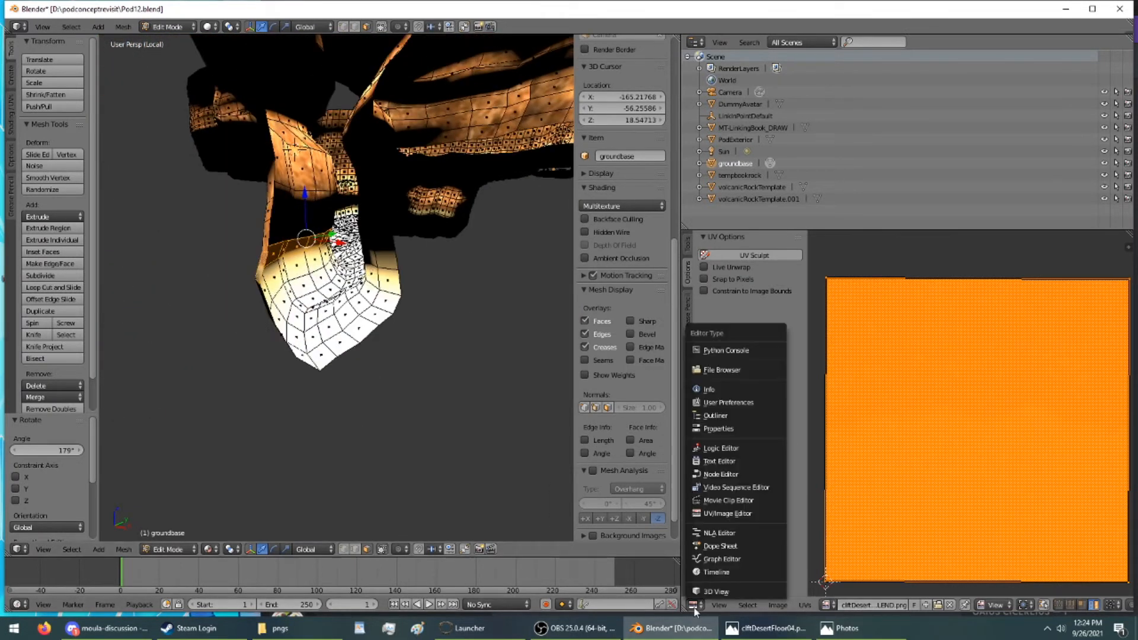
click(713, 428)
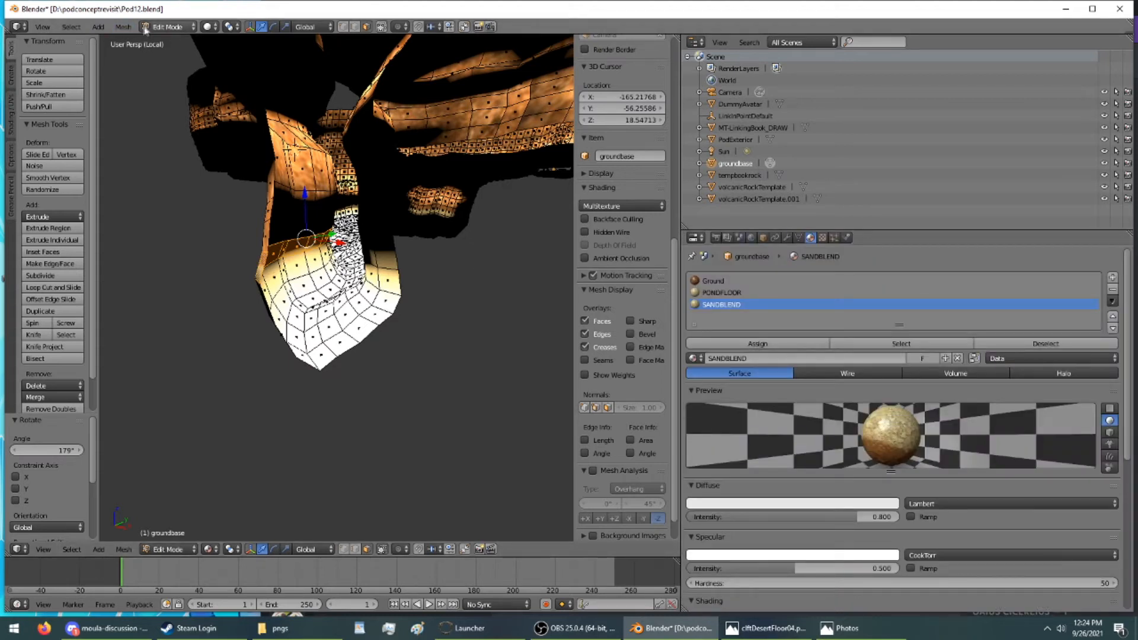
click(164, 43)
Step: Examine the rock-to-sand border around the groundbase walls for misaligned or stretched texture
scroll(259, 115, up, 8)
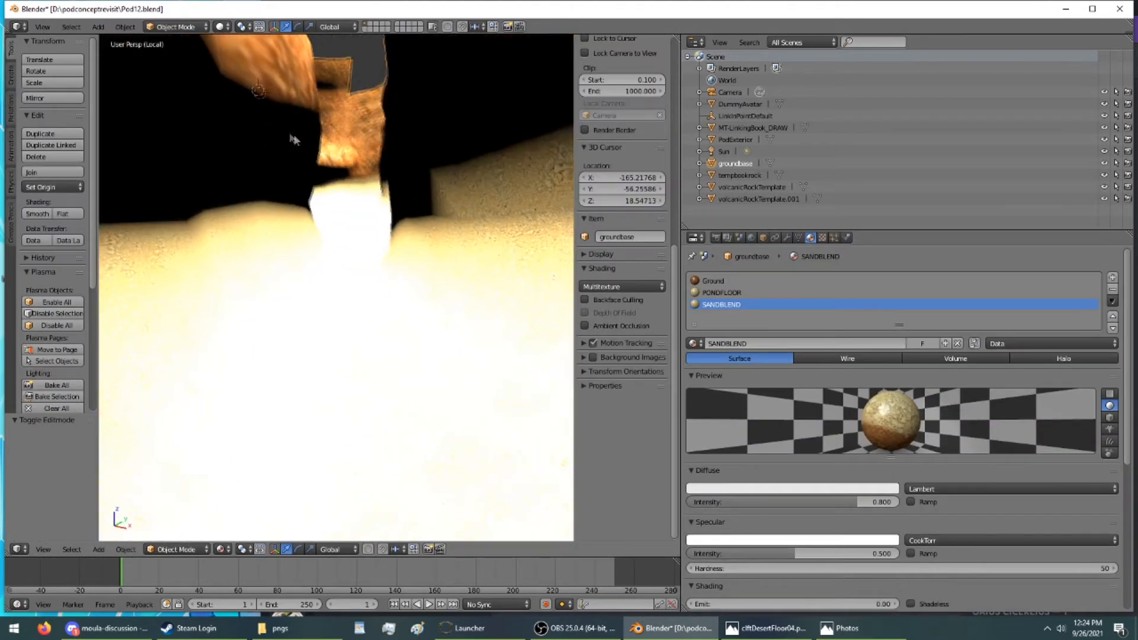
scroll(431, 198, down, 5)
shift+middle_drag(432, 198, 548, 55)
scroll(546, 55, down, 4)
middle_drag(474, 148, 347, 265)
scroll(213, 188, up, 3)
scroll(212, 189, down, 3)
scroll(212, 188, up, 3)
scroll(178, 172, down, 5)
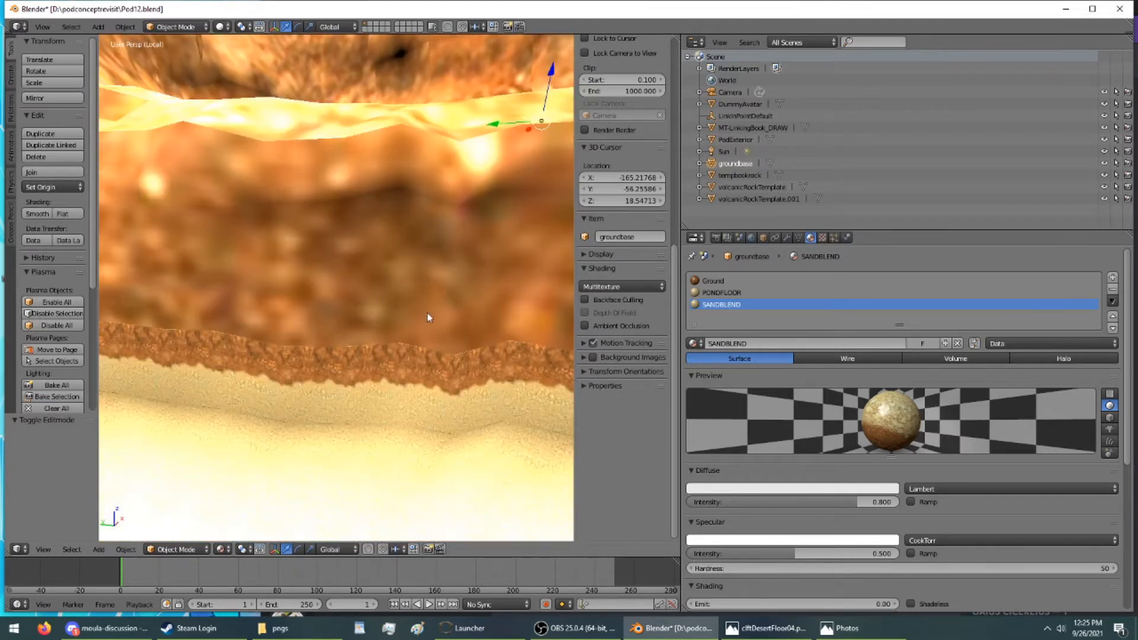
Step: In Edit Mode, select the three rows of Ground rock faces above the blend strip and reset their UVs
click(183, 28)
click(175, 54)
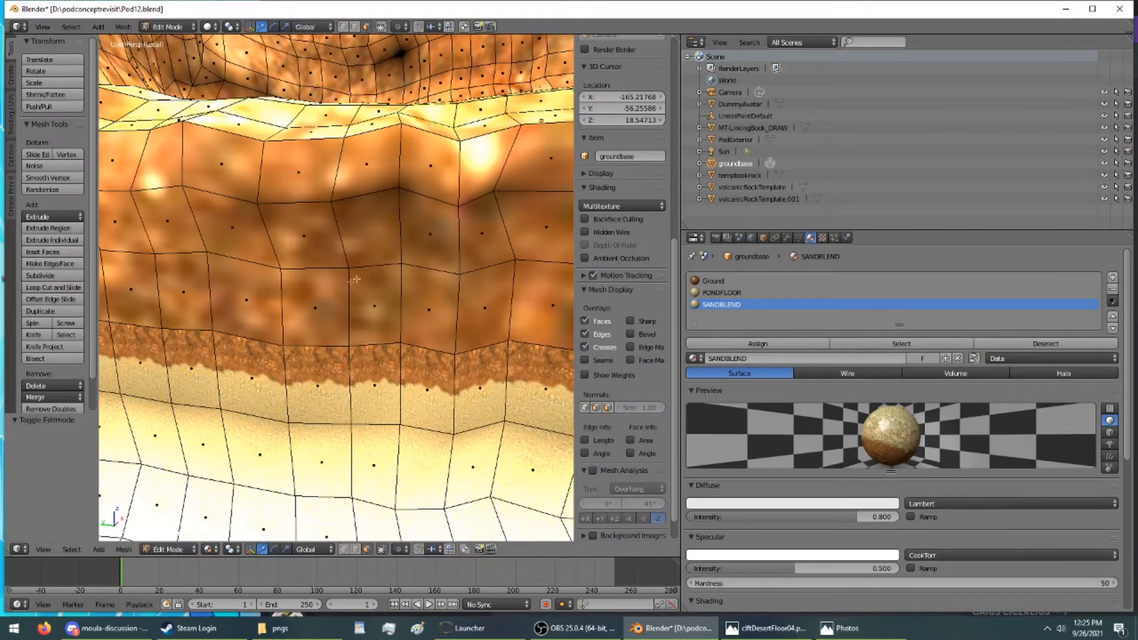
scroll(257, 288, down, 1)
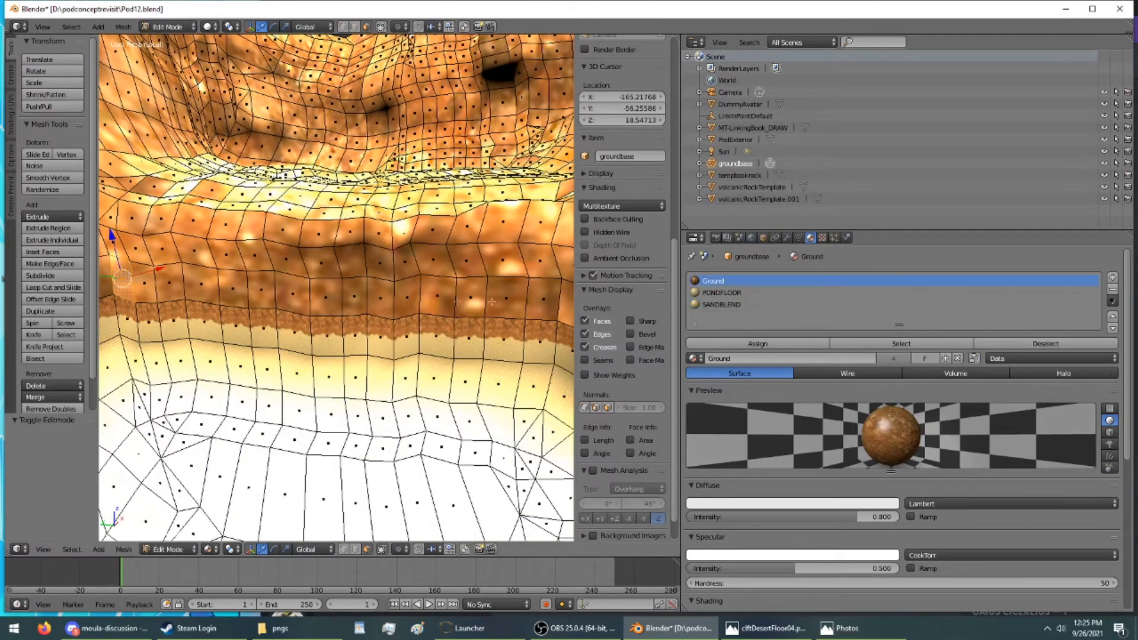
ctrl+right_click(549, 288)
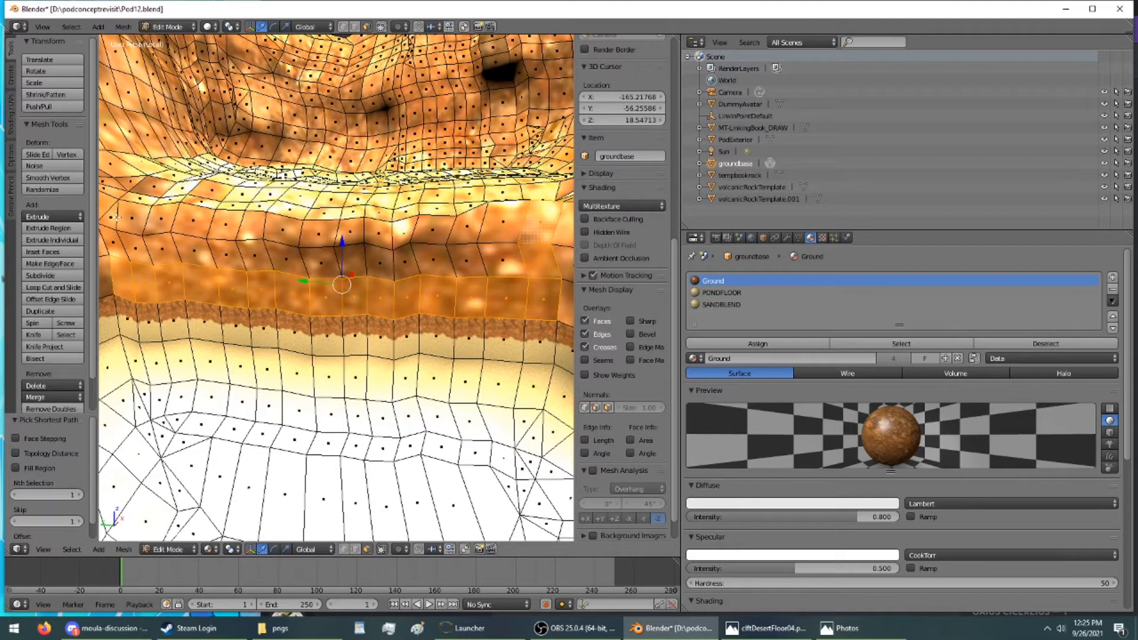
key(u)
click(258, 272)
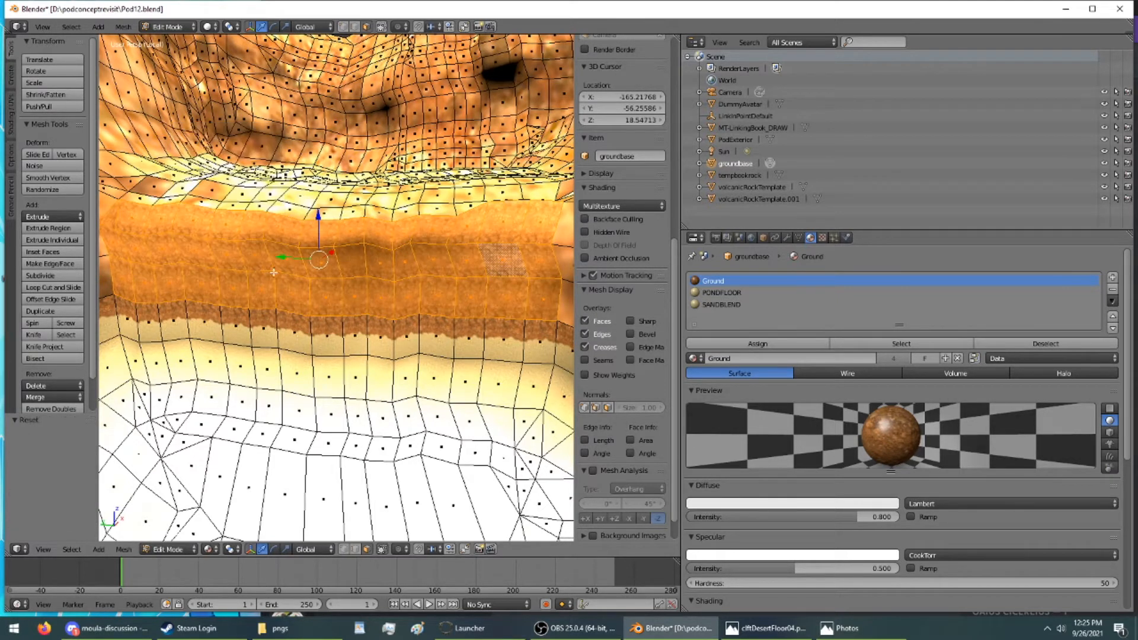
Step: Unwrap the selected rock faces with Project from View (Bounds) while facing the wall
key(u)
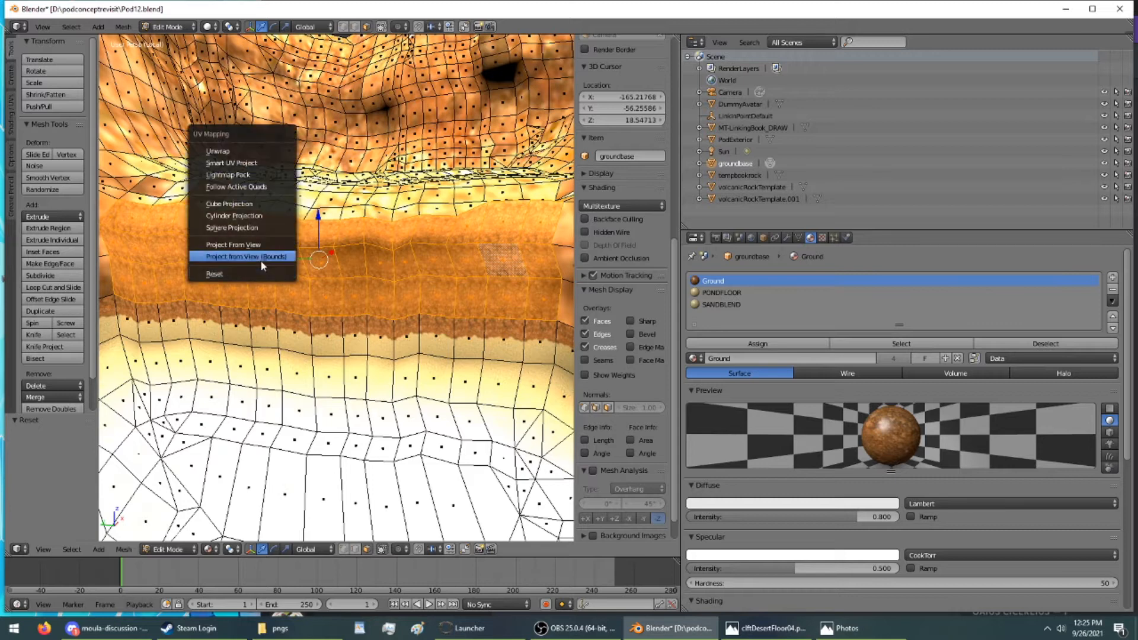
click(262, 259)
scroll(283, 243, up, 3)
shift+middle_drag(304, 251, 281, 256)
key(u)
click(275, 269)
key(u)
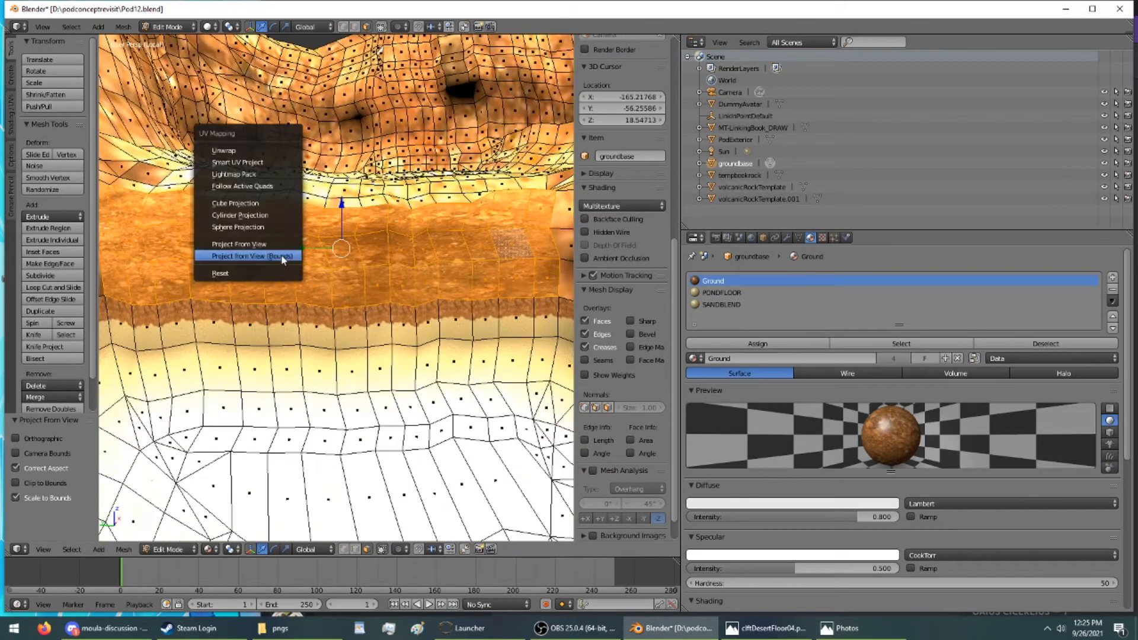
click(281, 254)
scroll(281, 255, up, 7)
scroll(280, 256, down, 3)
mouse_move(280, 255)
middle_down()
mouse_move(264, 250)
mouse_move(320, 272)
mouse_move(271, 261)
middle_up()
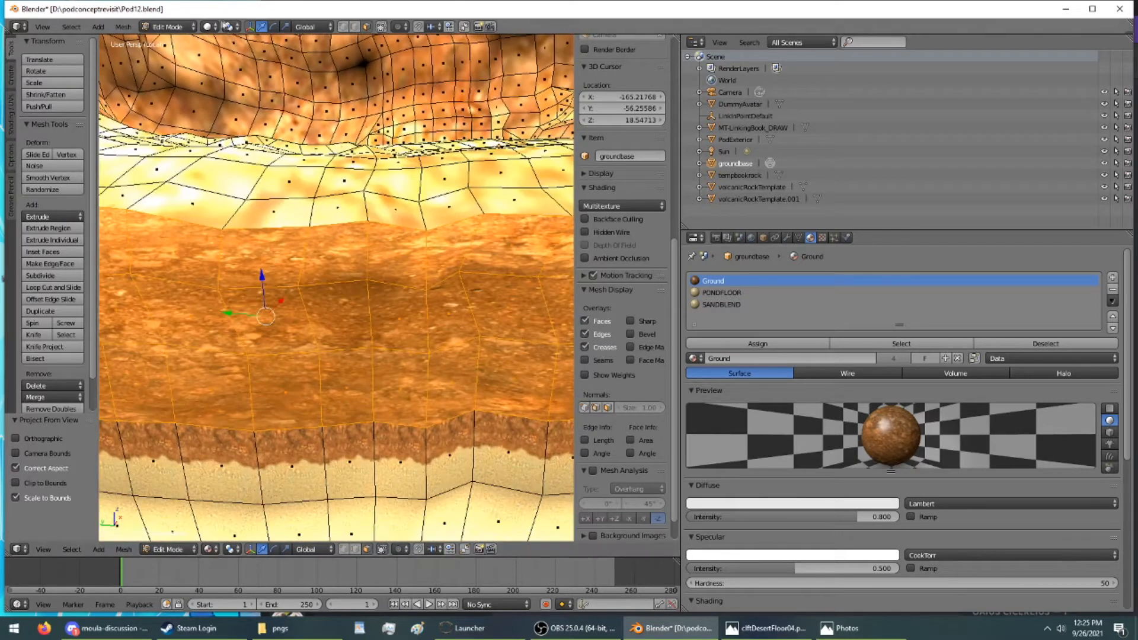
Step: Return to Object Mode and examine the reprojected rock wall above the sand border
click(186, 23)
click(186, 46)
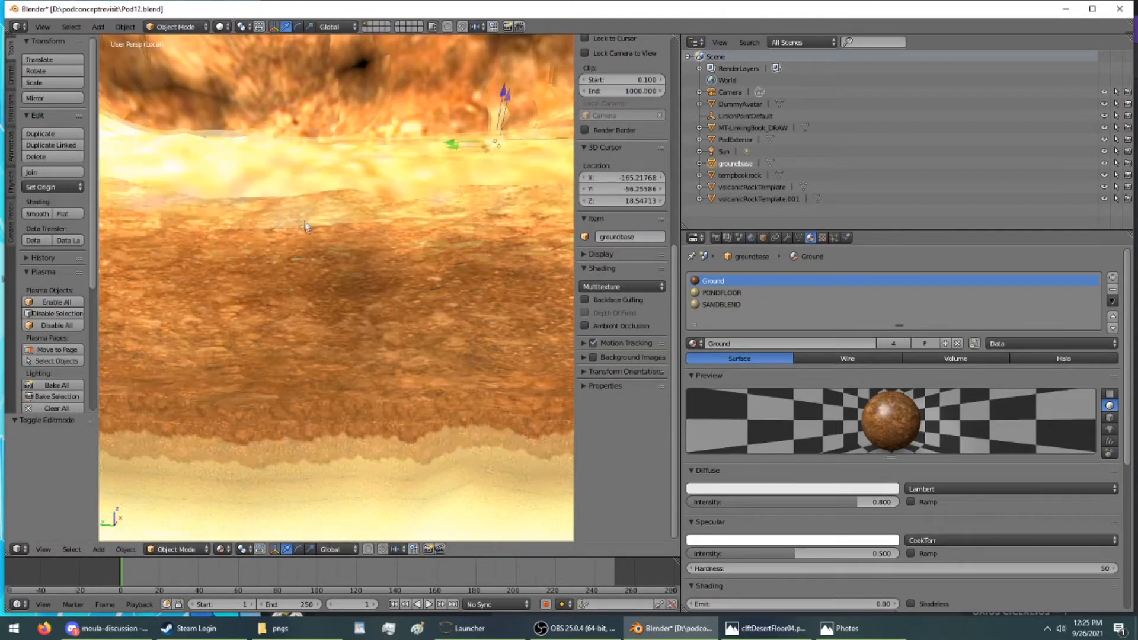
middle_drag(298, 217, 331, 212)
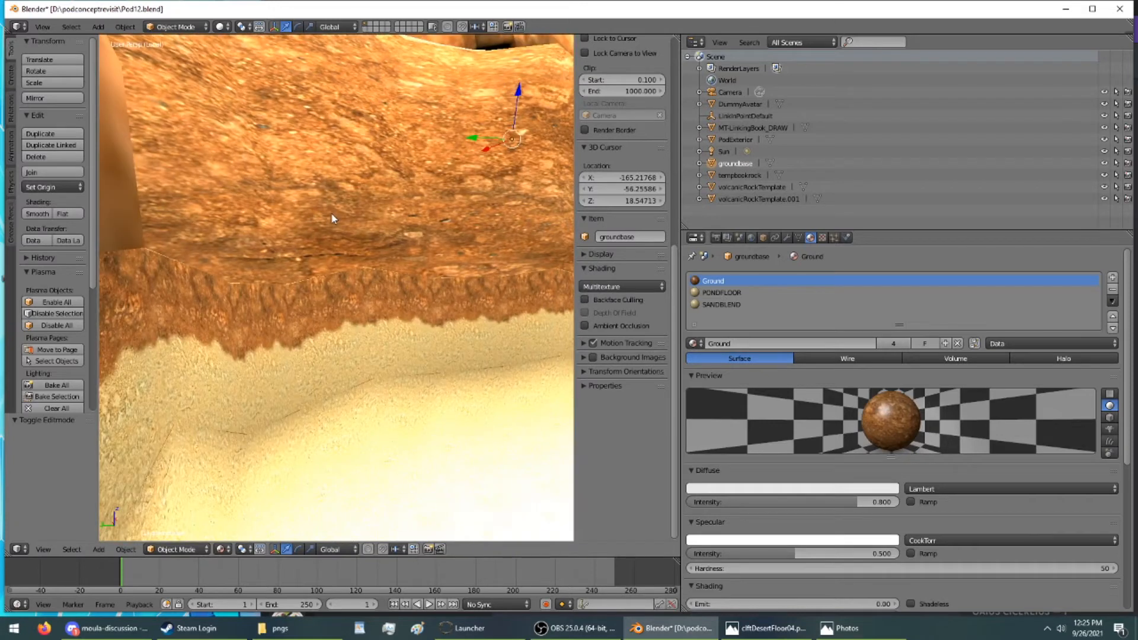
middle_drag(319, 267, 225, 271)
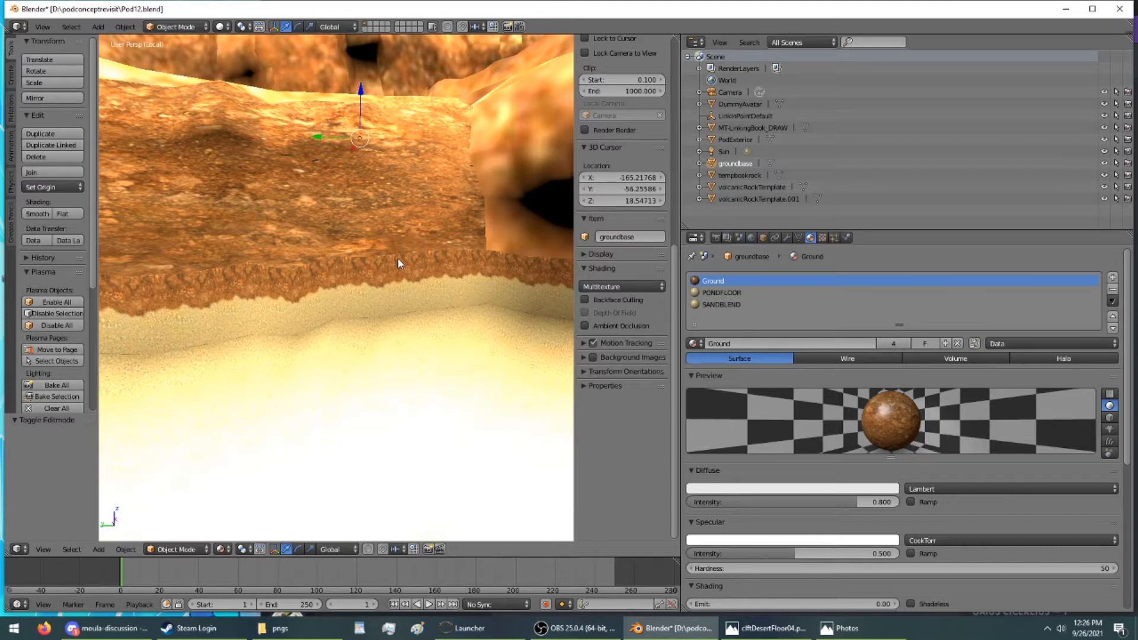
Step: Save over Pod12.blend and launch the Age in Uru Live
key(ctrl+s)
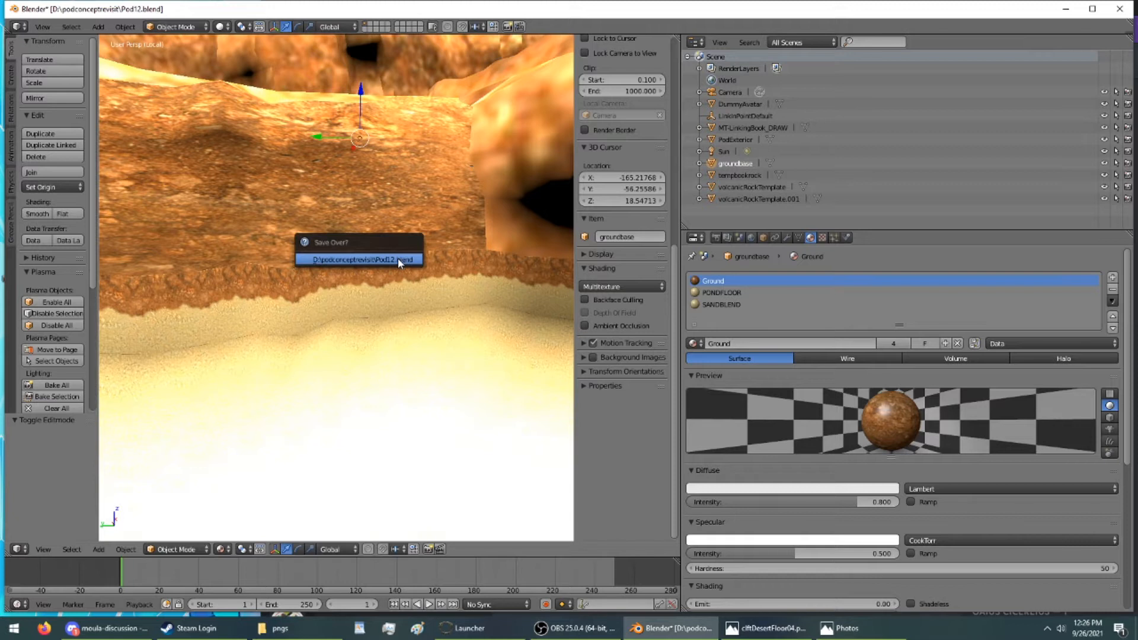
click(397, 258)
click(751, 237)
click(784, 356)
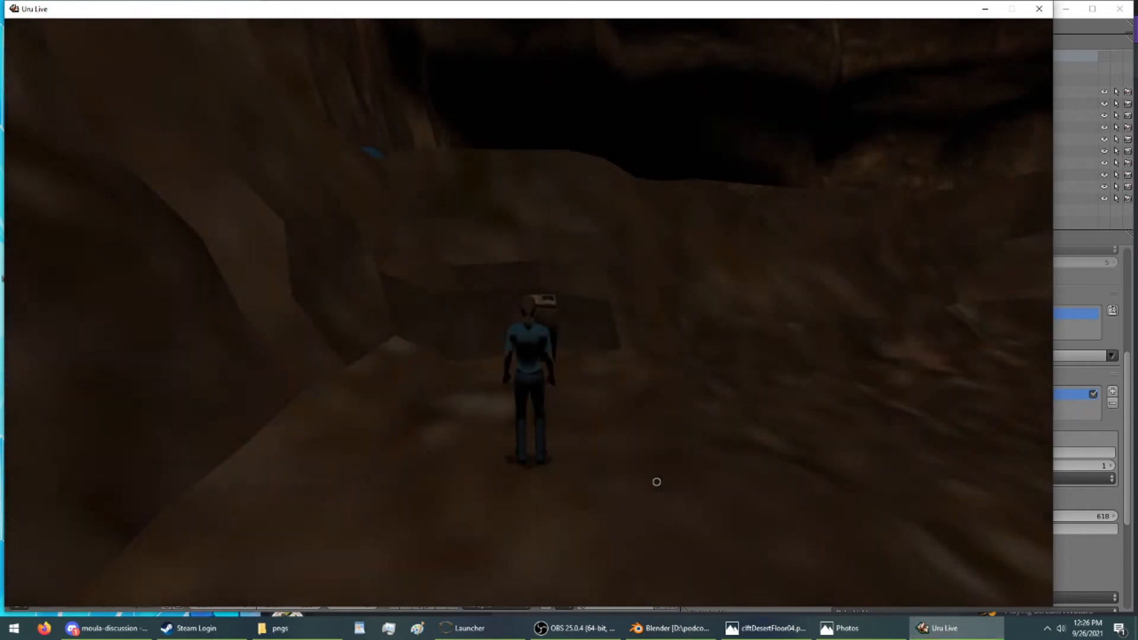
Step: In Uru Live, switch to first-person view and walk down to the sand floor to inspect the wall border
key(F1)
key(Right)
key(Up)
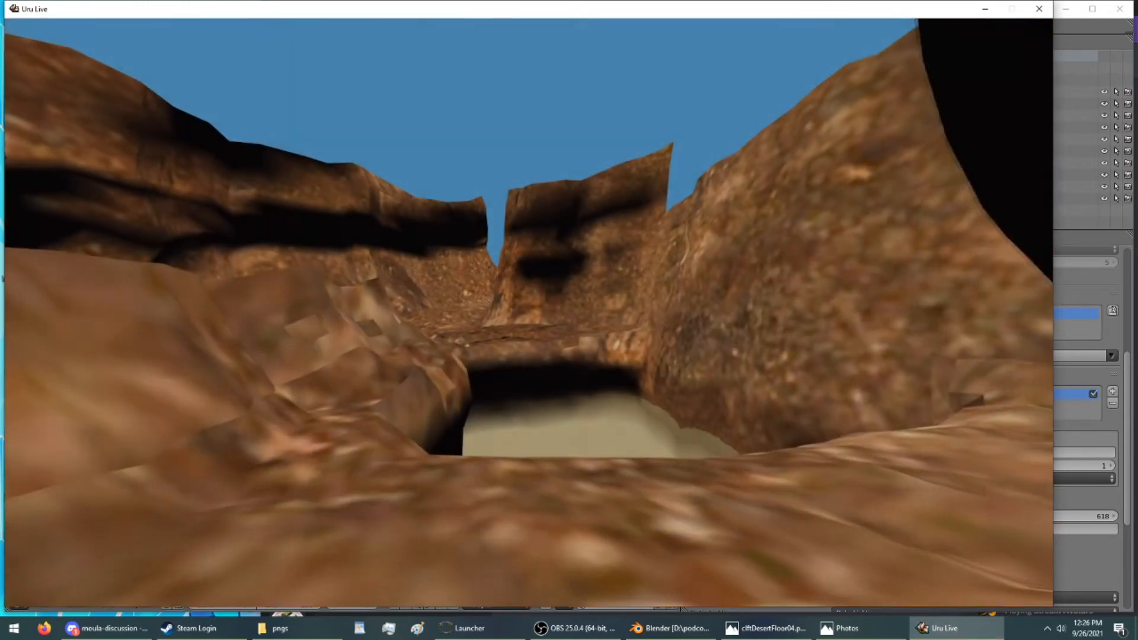
key(Up)
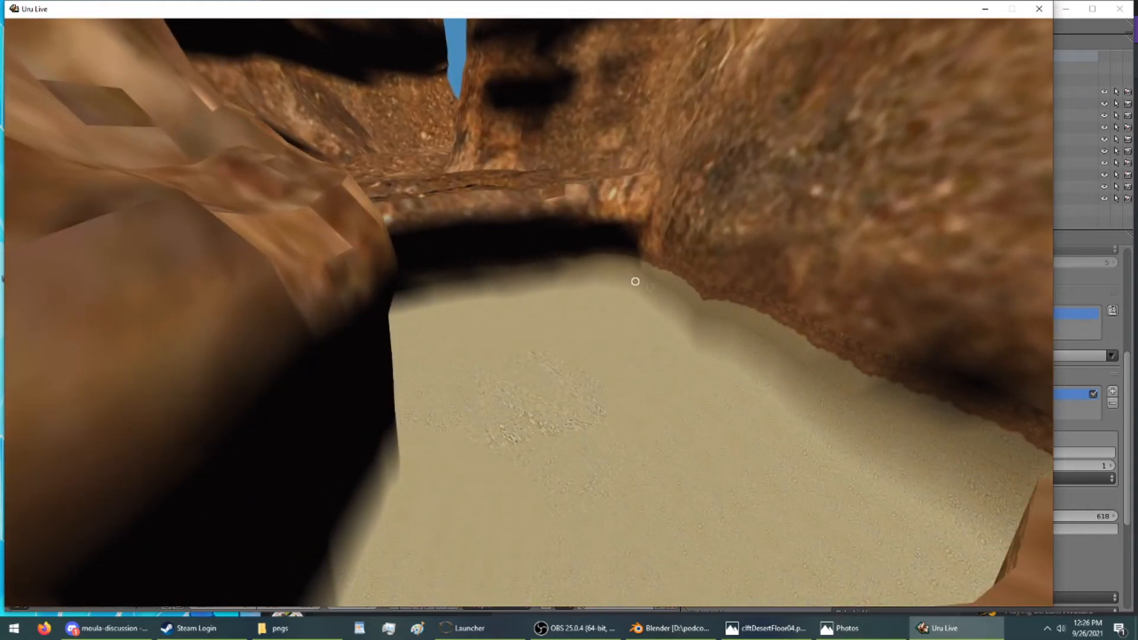
right_drag(662, 292, 842, 314)
key(Up)
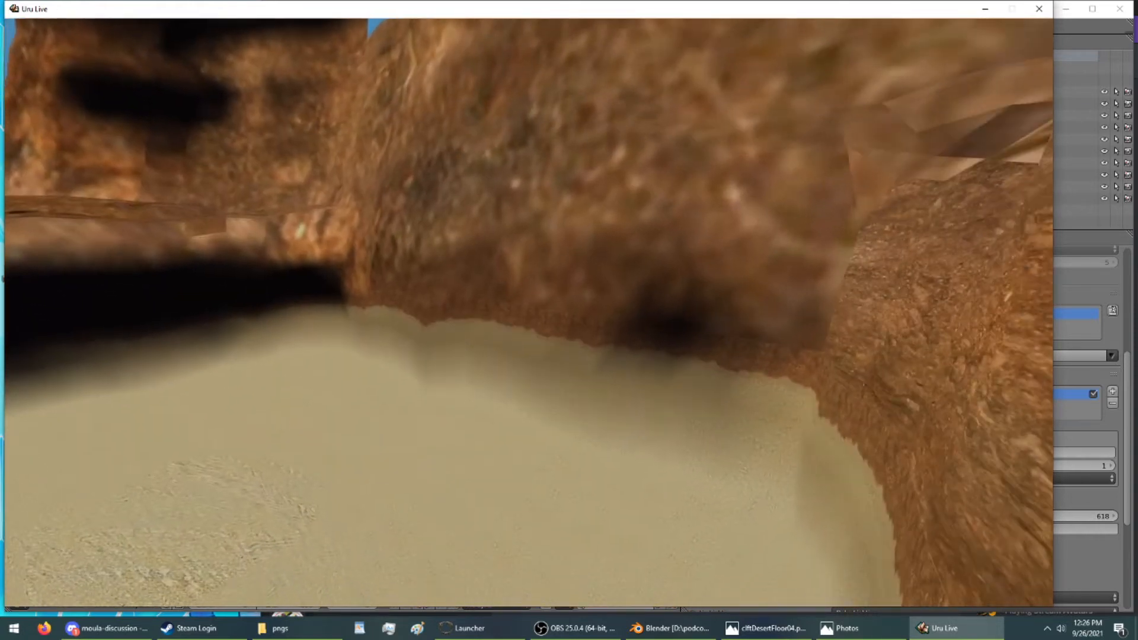
key(Up)
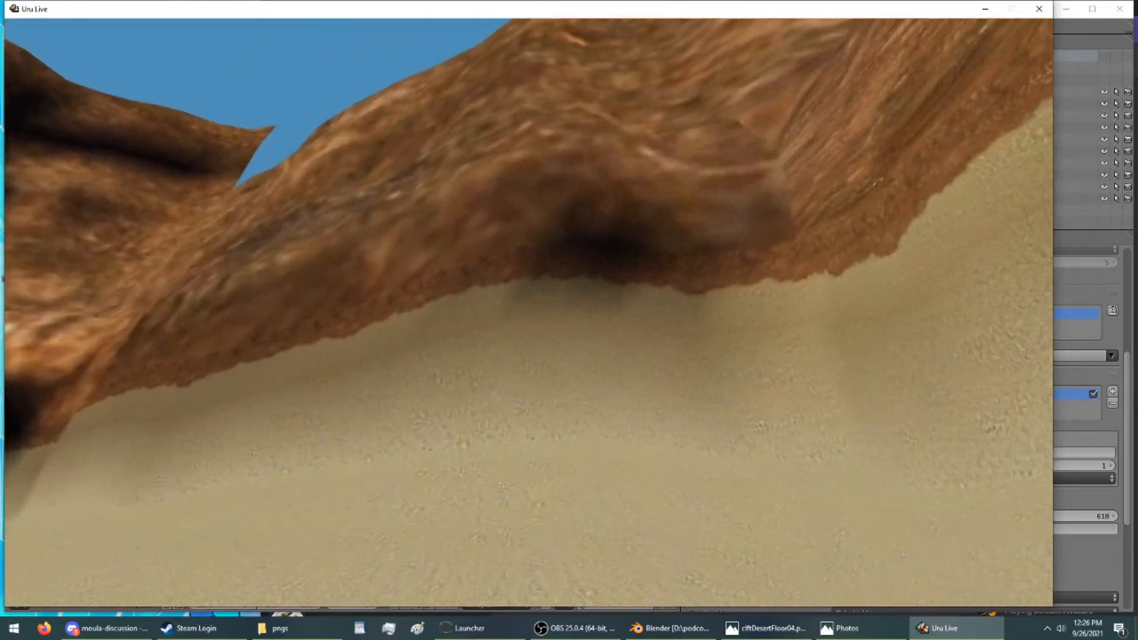
key(Up)
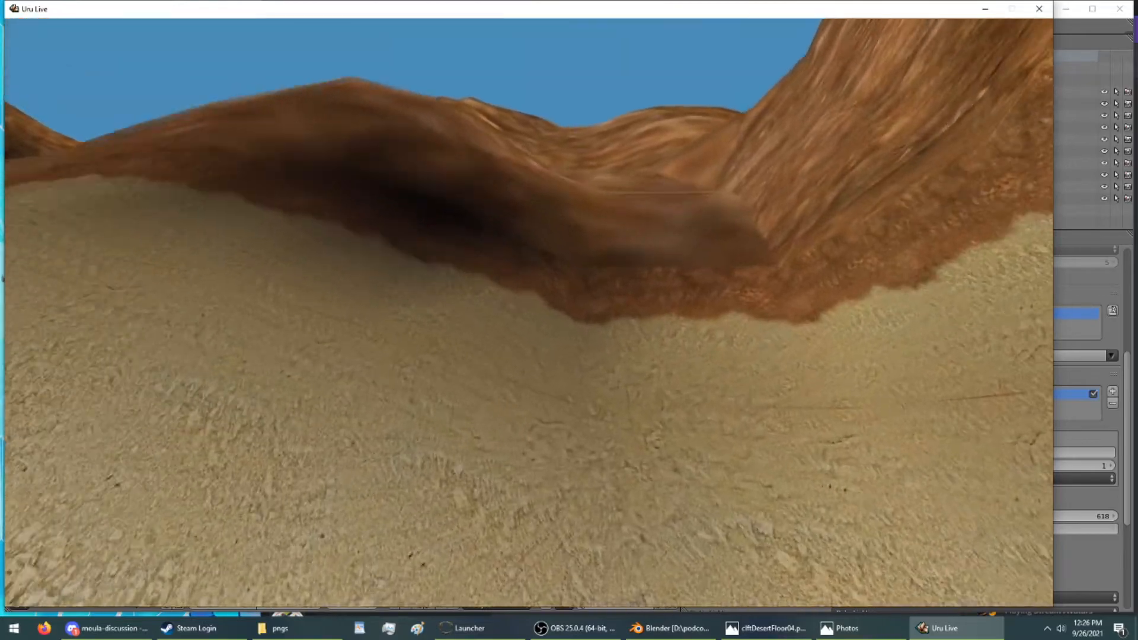
Step: Examine the rock-to-sand blend at close range around the corner and along the adjoining wall
key(Right)
key(Right)
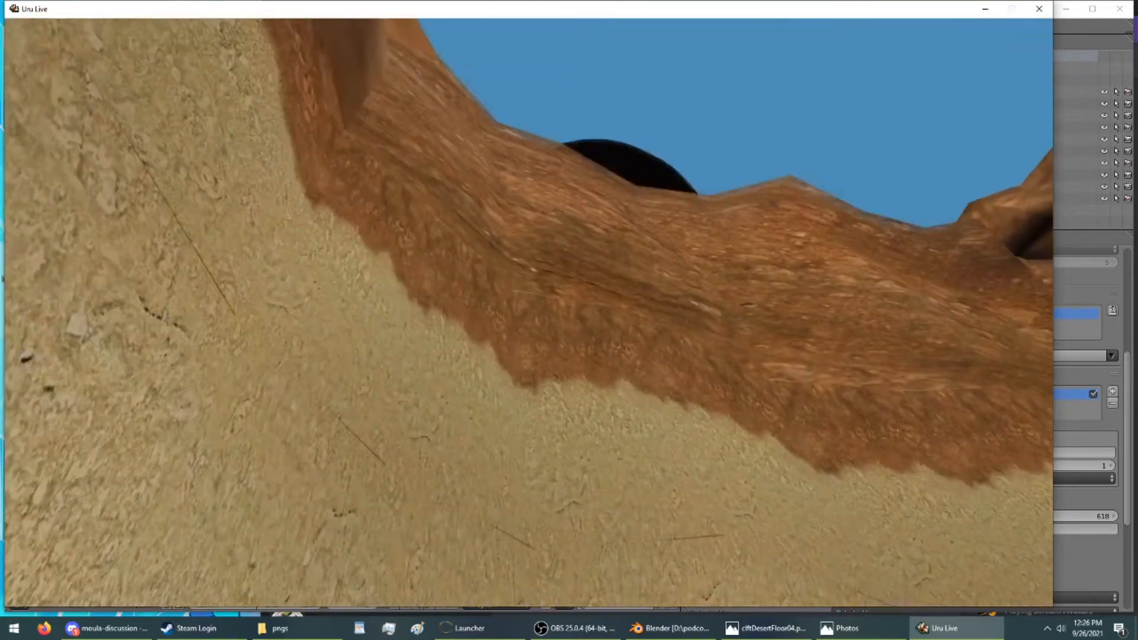
key(Left)
key(Up)
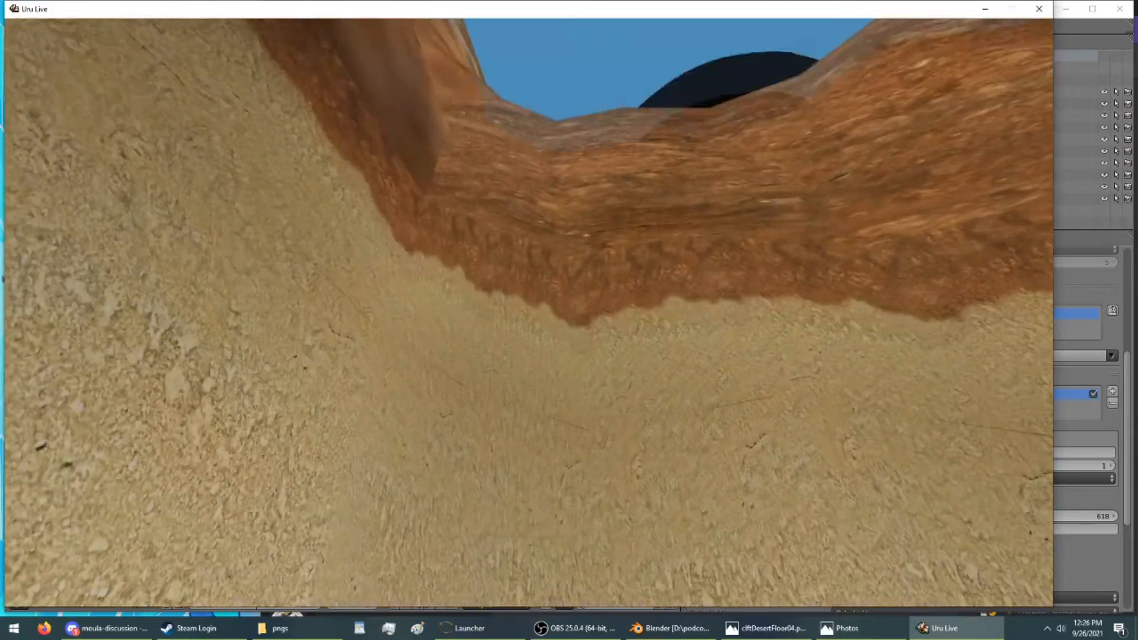
key(Down)
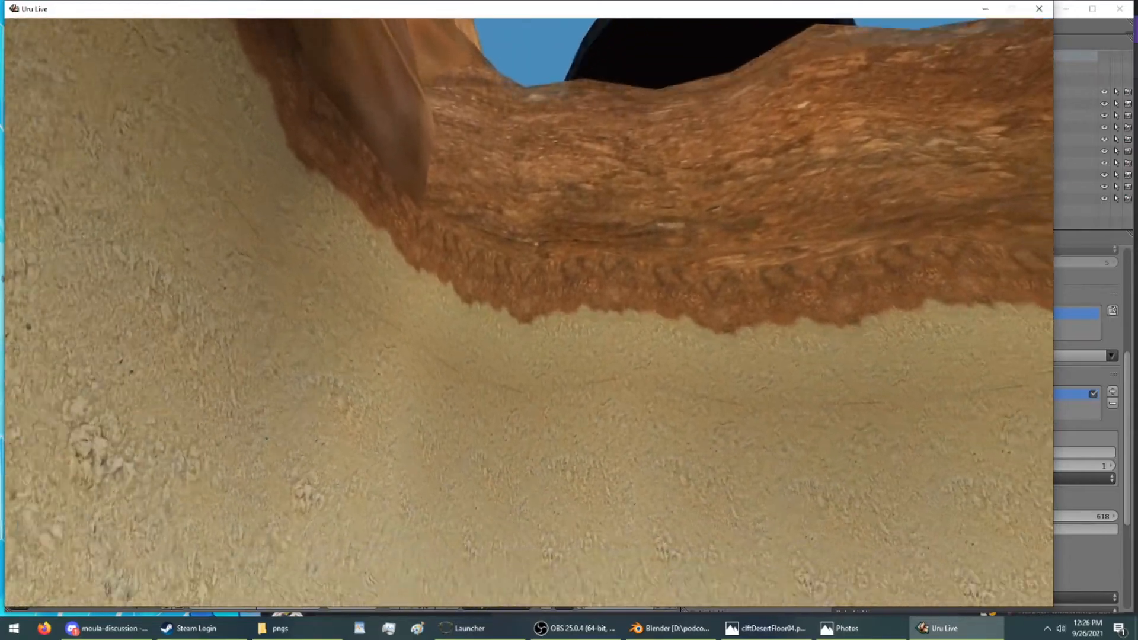
key(Right)
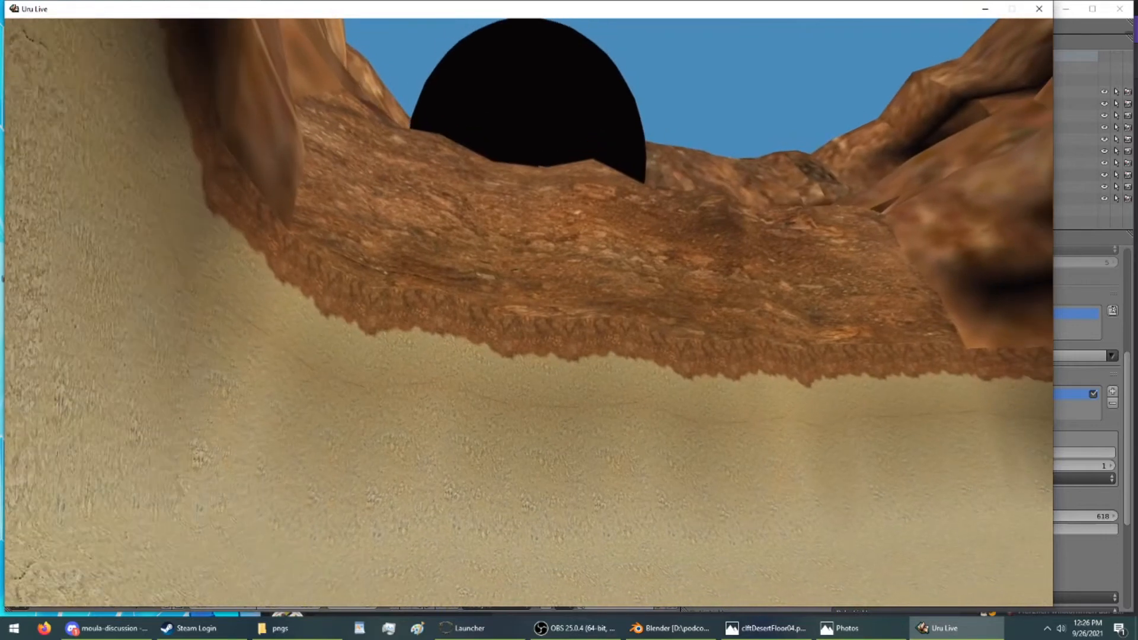
key(Left)
key(Right)
key(Up)
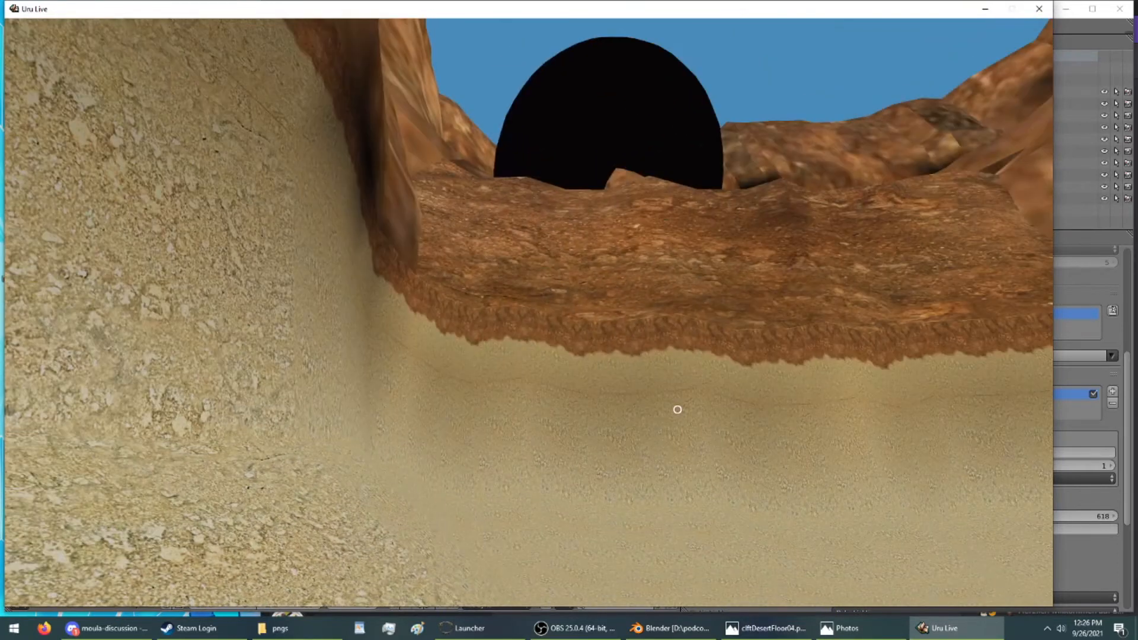
Step: Examine the reprojected rock wall below the black pod and its sand border from farther back
key(space)
key(Down)
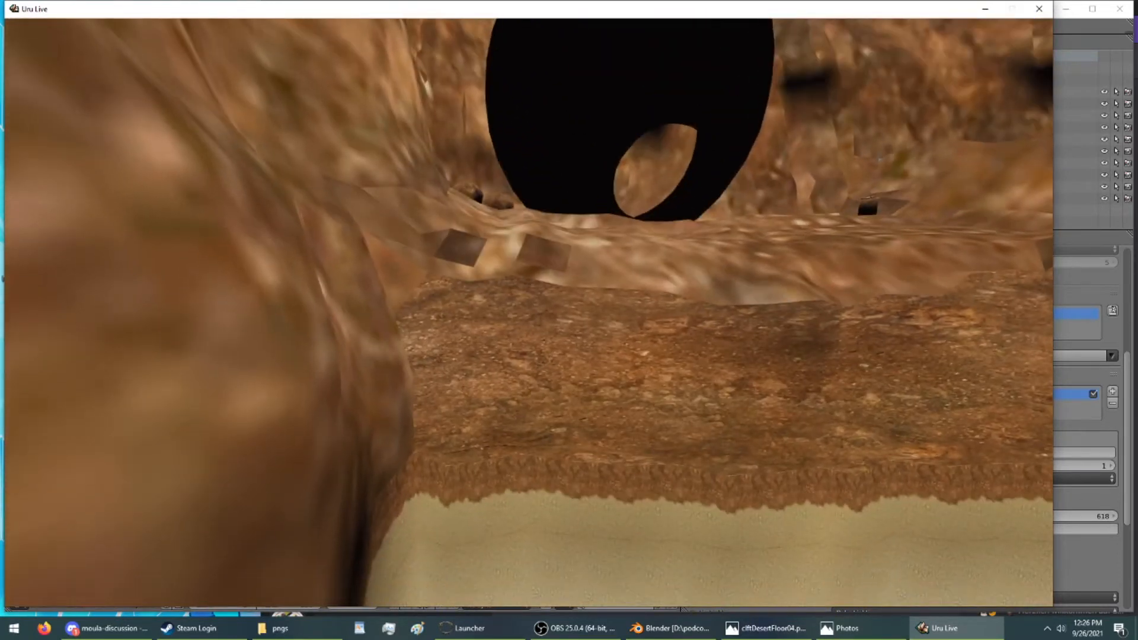
key(Right)
key(Down)
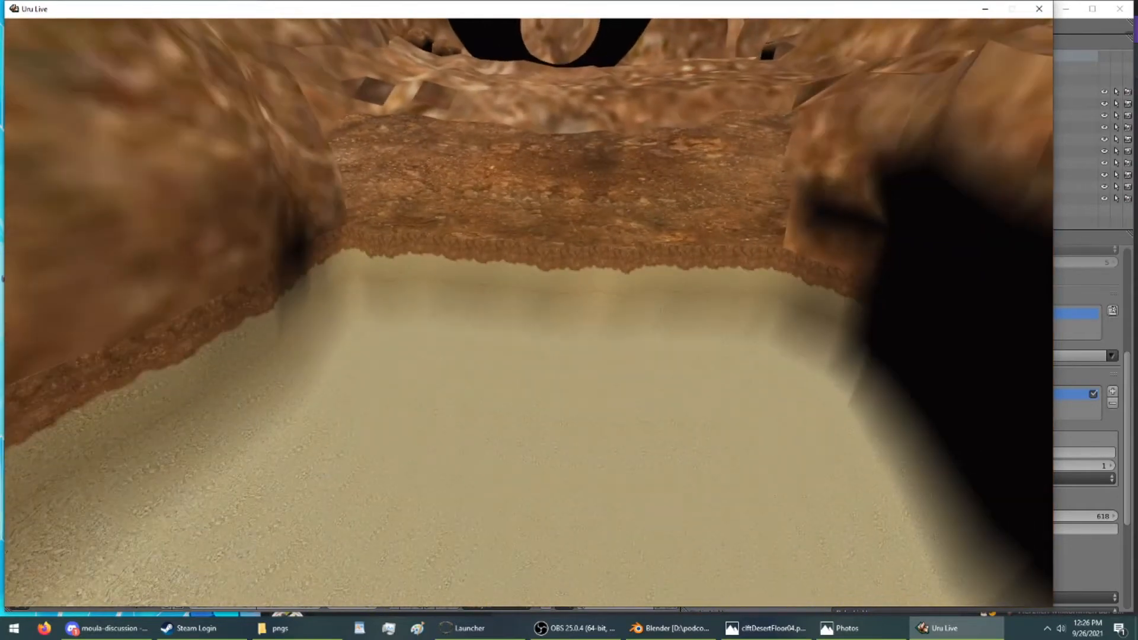
key(Up)
key(Right)
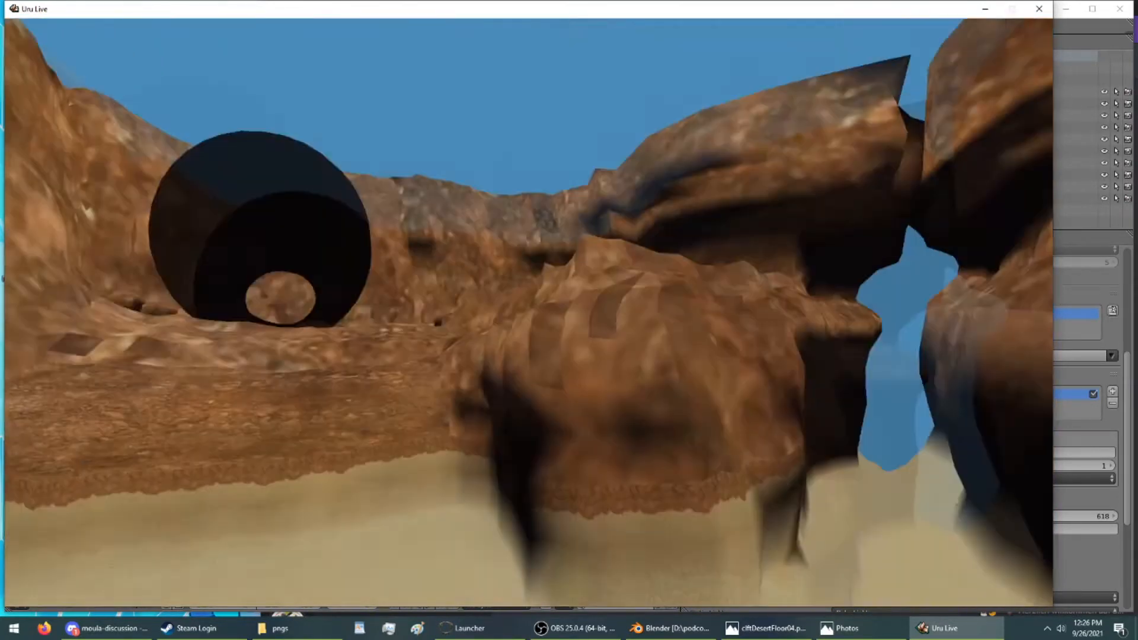
key(Left)
key(Up)
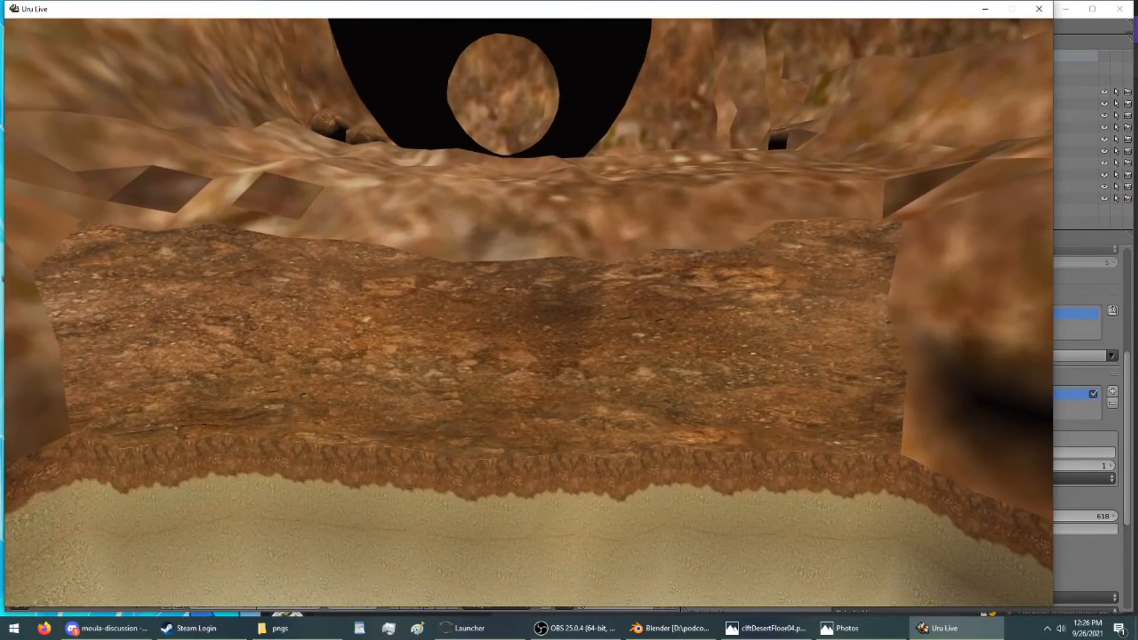
Step: Inspect the rock-to-sand border in Uru Live along the wall from one corner to the dark, shadowed corner
key(Left)
key(Right)
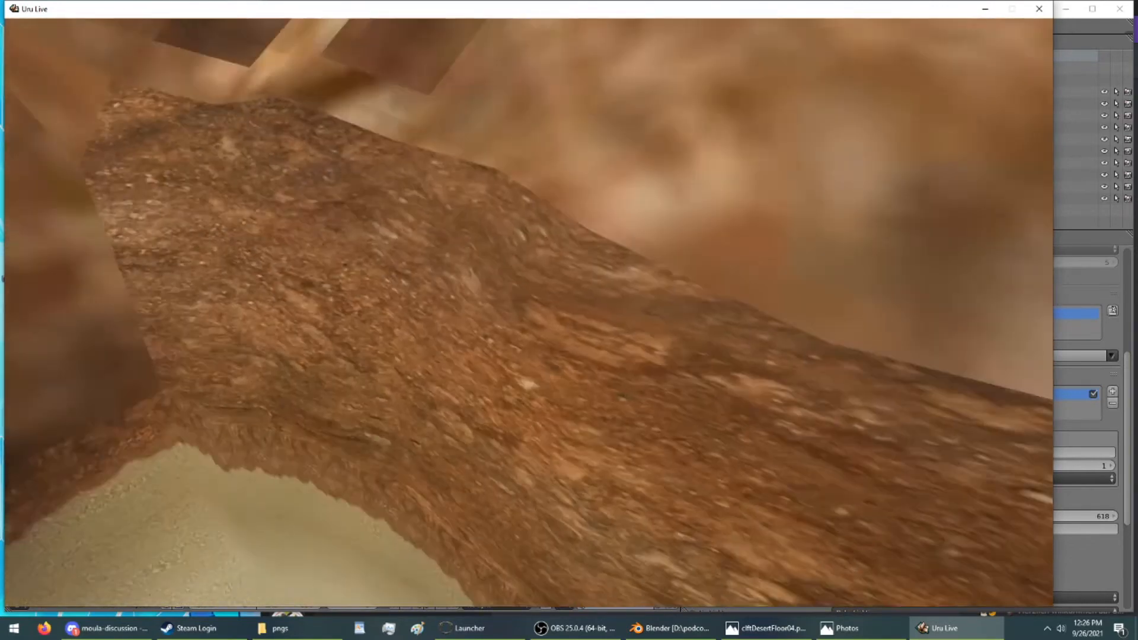
key(Down)
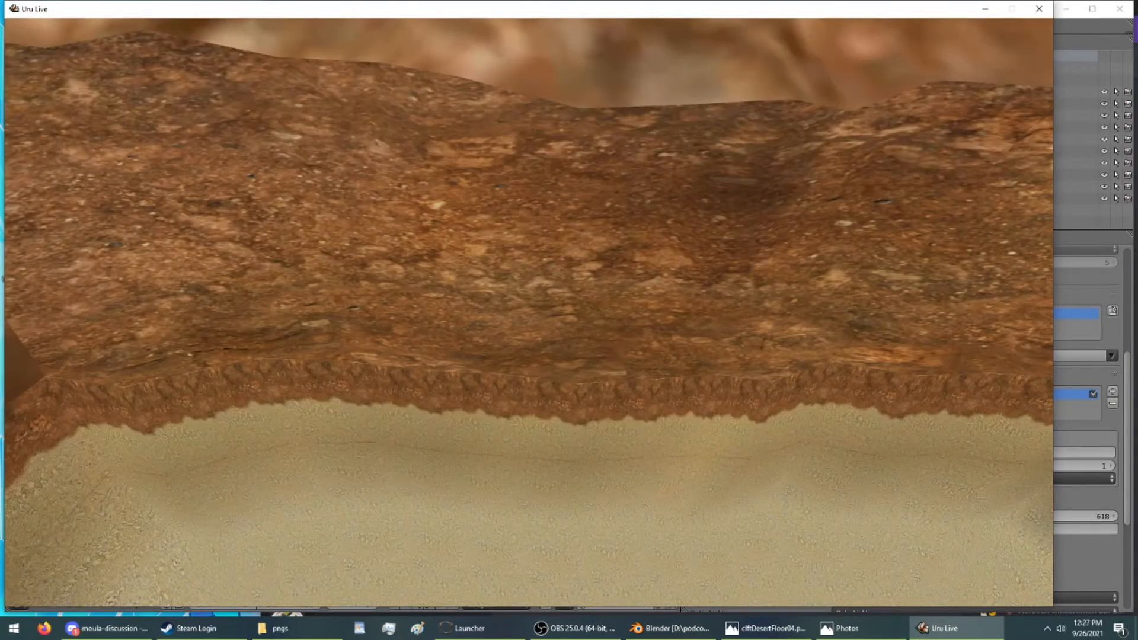
key(Down)
key(Right)
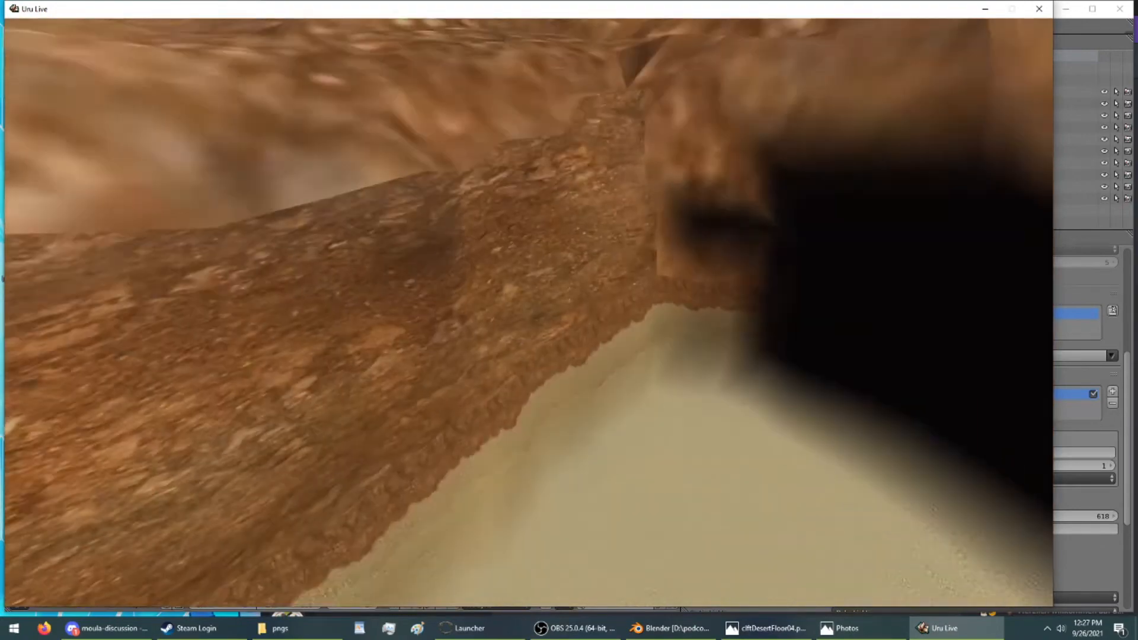
key(Right)
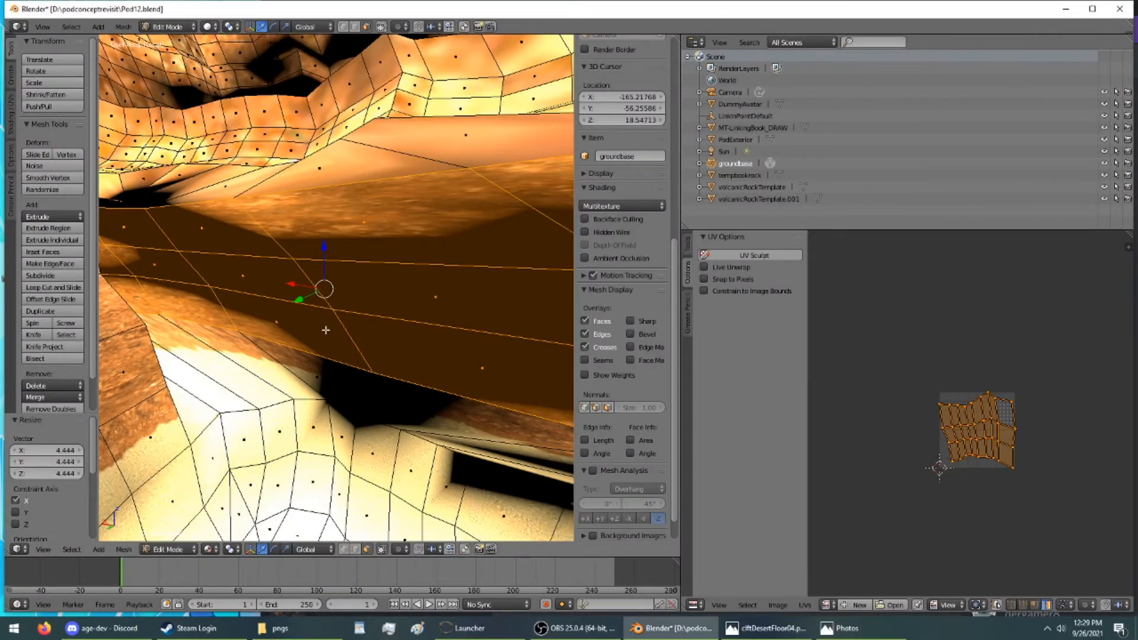
Step: Undo the last X-axis scaling of the selected rock wall faces on groundbase
mouse_move(325, 330)
middle_down()
mouse_move(334, 314)
mouse_move(314, 333)
mouse_move(321, 342)
middle_up()
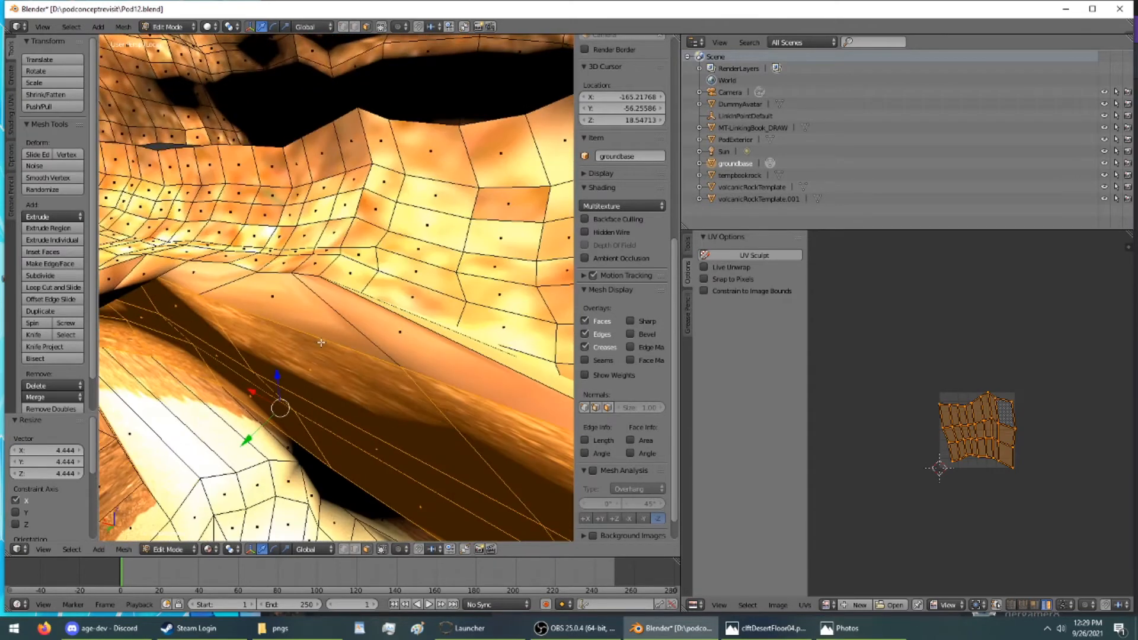
key(ctrl+z)
middle_drag(319, 283, 339, 252)
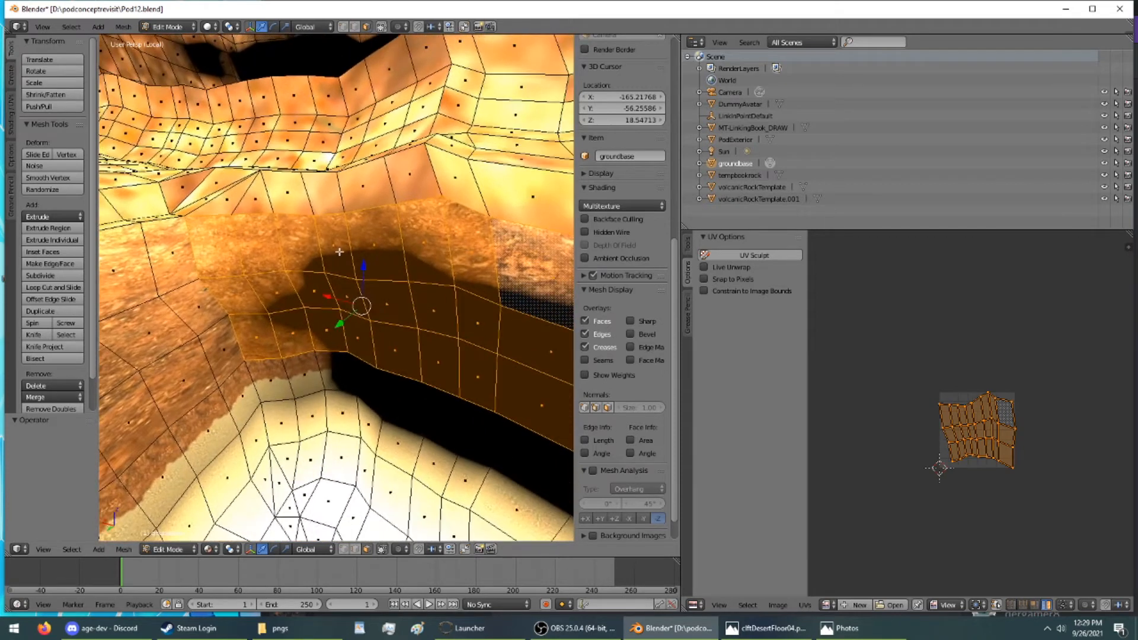
scroll(339, 252, up, 5)
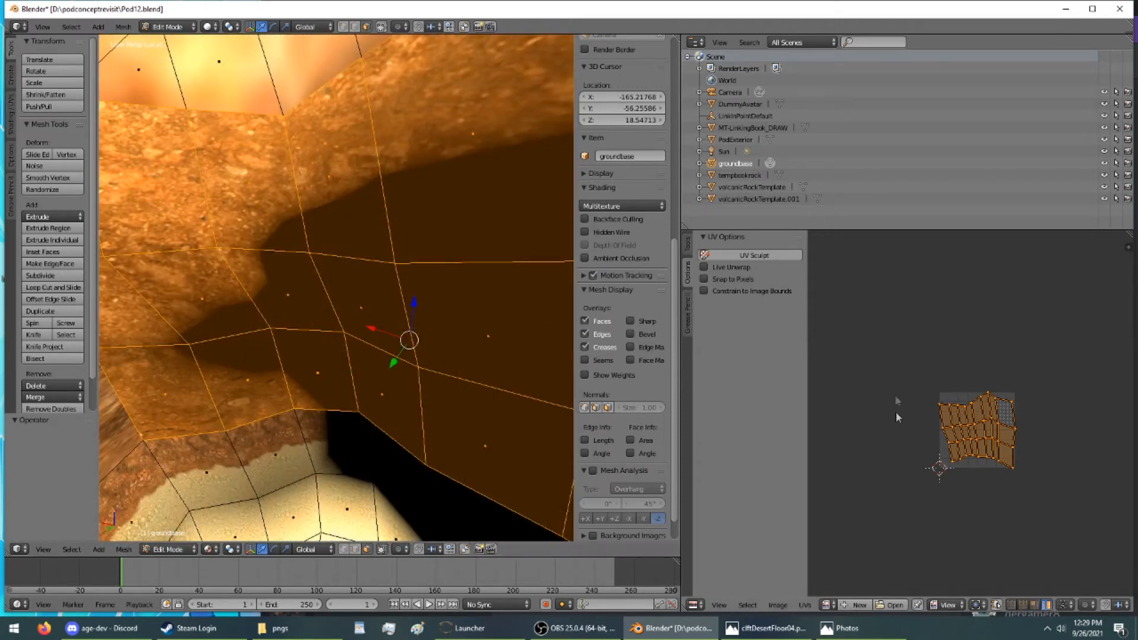
key(s)
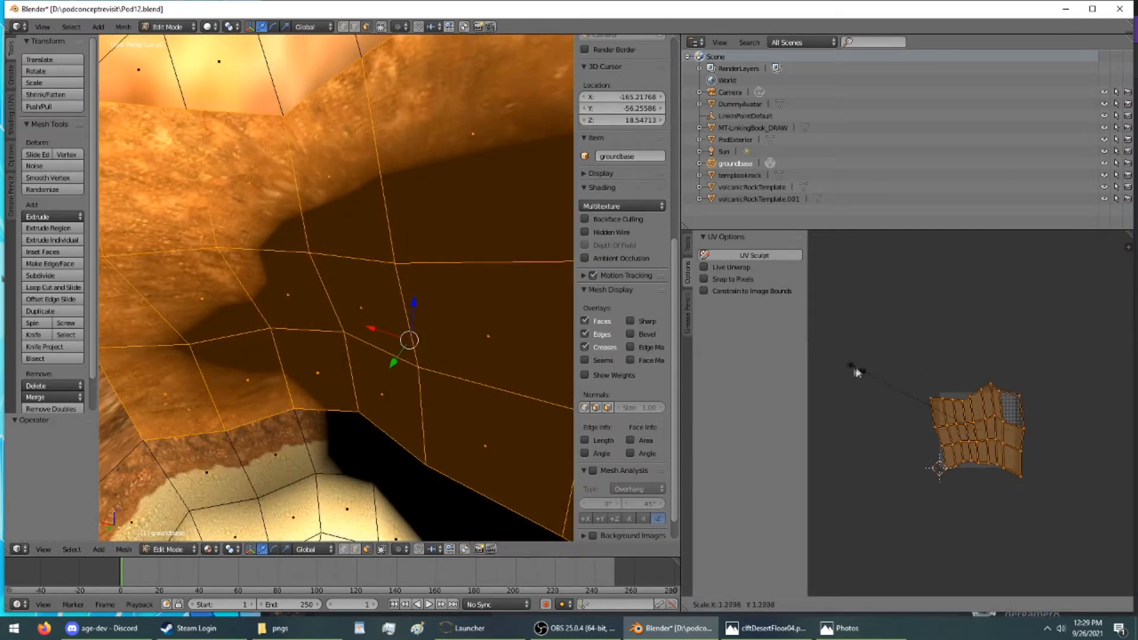
key(Escape)
Step: Extend the face selection along the dark rock wall to its outer corner, covering both the upper and lower rows
scroll(482, 294, down, 5)
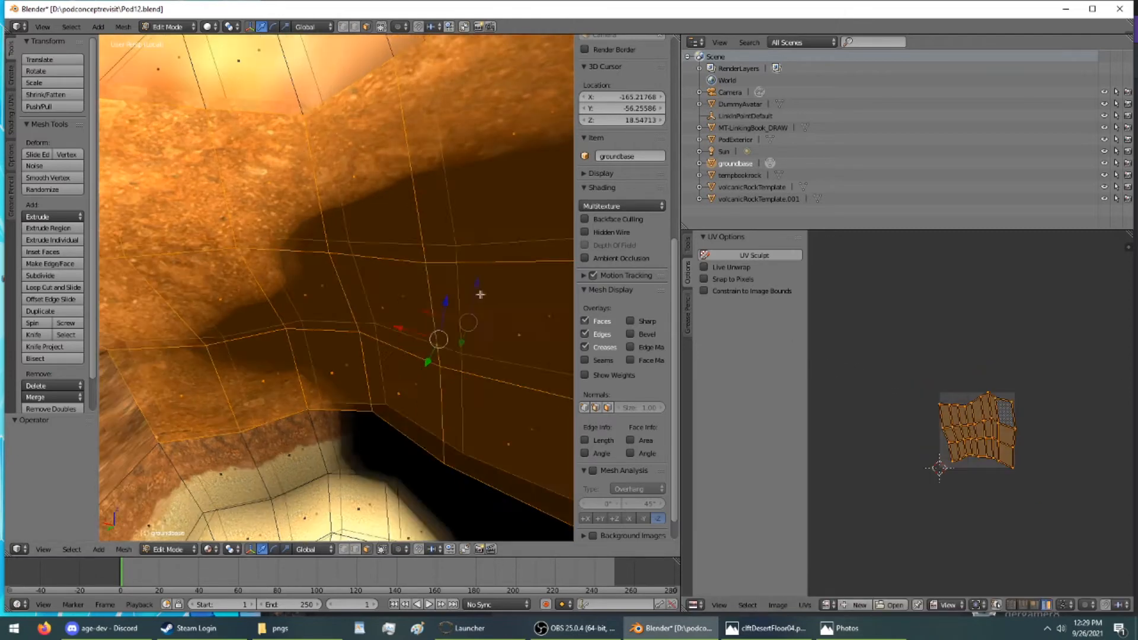
middle_drag(482, 293, 433, 287)
scroll(432, 307, down, 4)
middle_drag(431, 330, 398, 338)
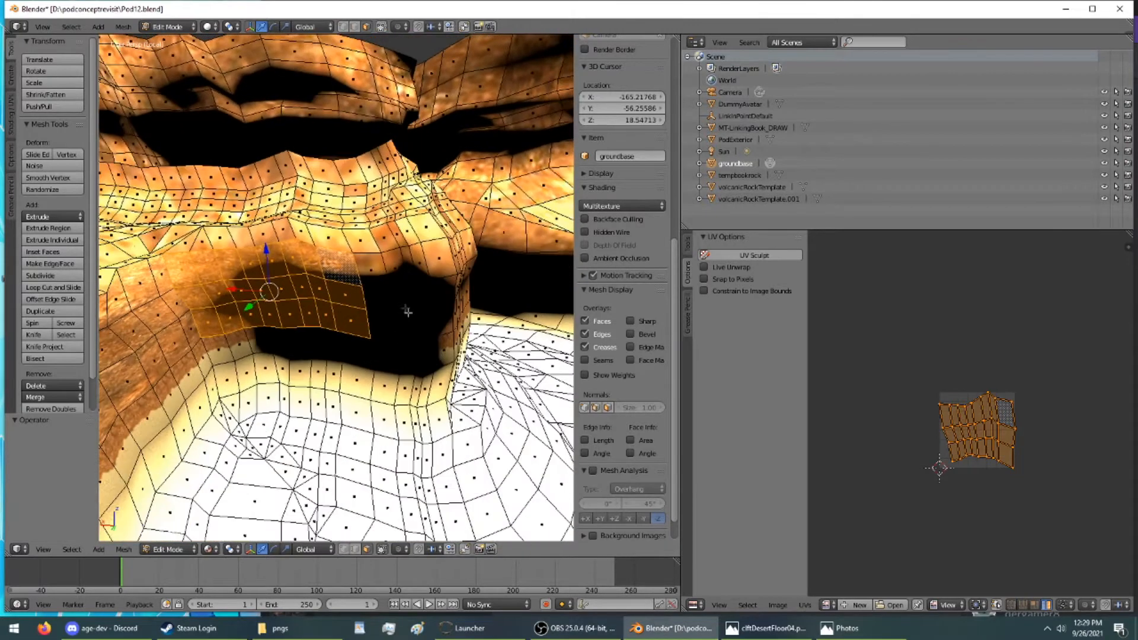
ctrl+right_click(380, 270)
ctrl+right_click(449, 259)
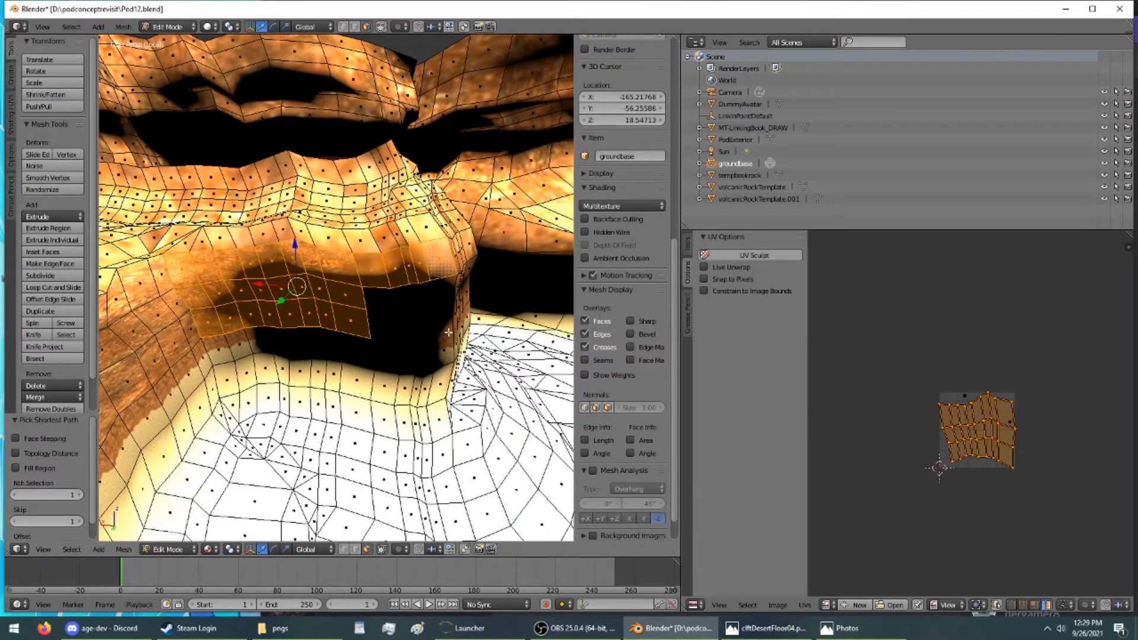
ctrl+right_click(449, 333)
ctrl+right_click(383, 314)
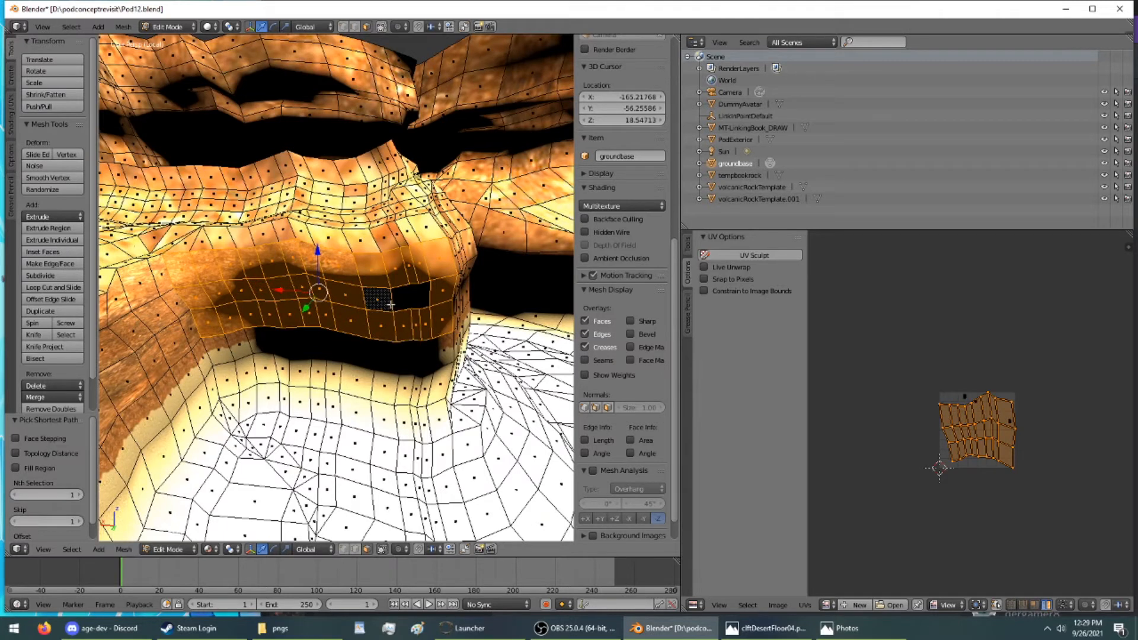
Step: Project the selected rock wall faces' UVs from the current view and select the whole resulting UV island
scroll(423, 299, up, 4)
mouse_move(407, 286)
middle_down()
mouse_move(421, 294)
mouse_move(407, 298)
middle_up()
scroll(418, 296, down, 2)
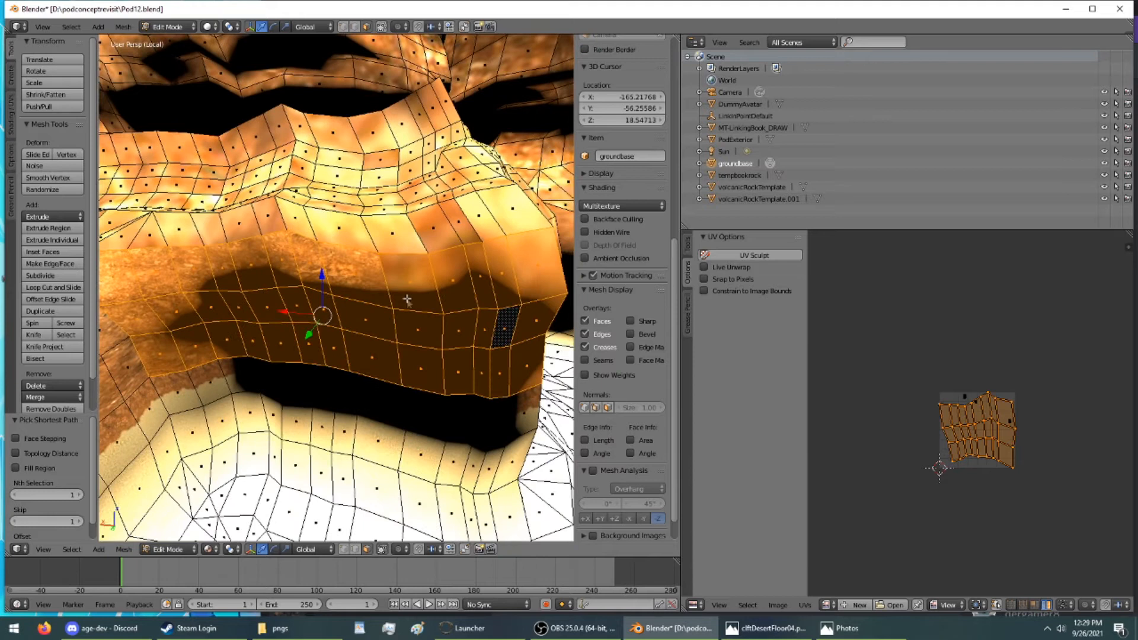
key(u)
click(402, 285)
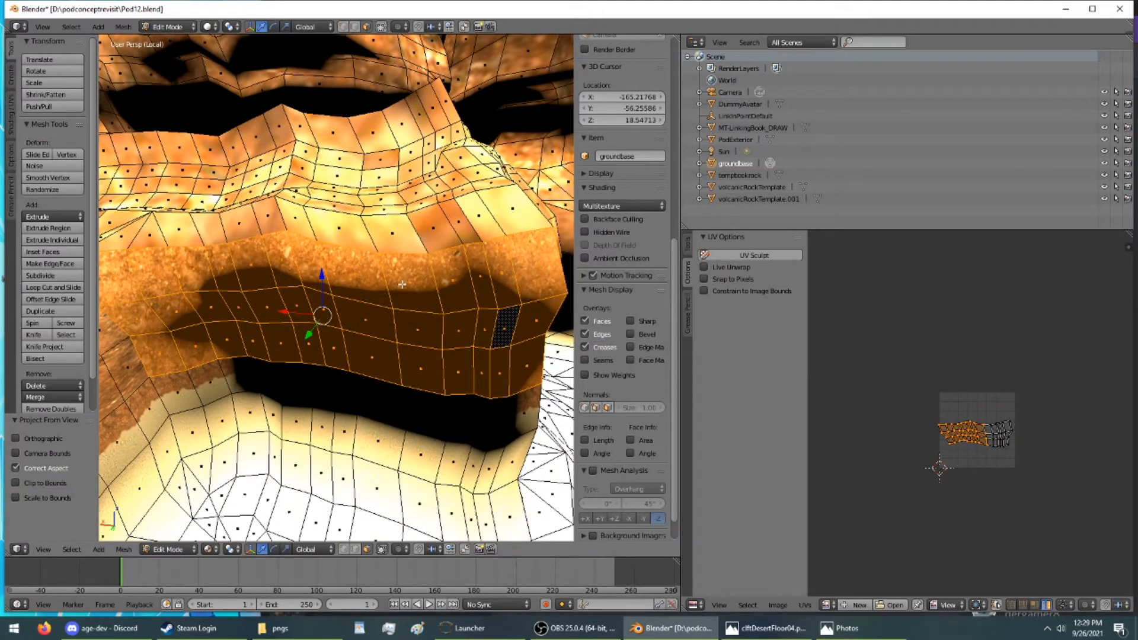
key(a)
key(a)
middle_drag(433, 356, 414, 324)
middle_drag(344, 242, 342, 253)
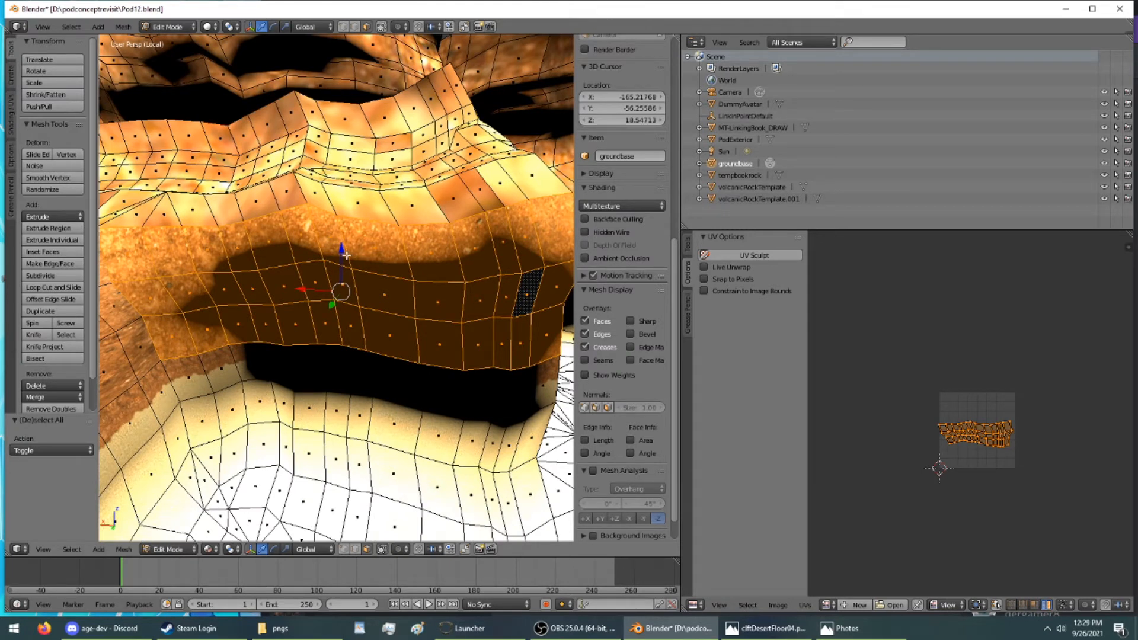
Step: Show clftDesertFloor02.png behind the UVs and try scaling up the projected island
click(830, 605)
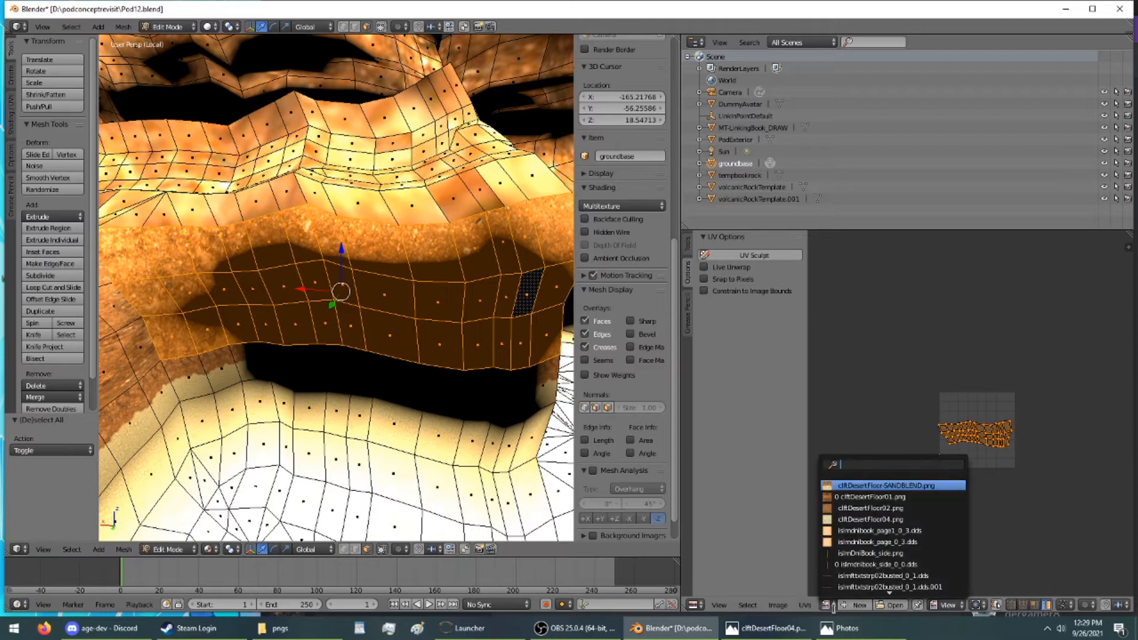
click(849, 510)
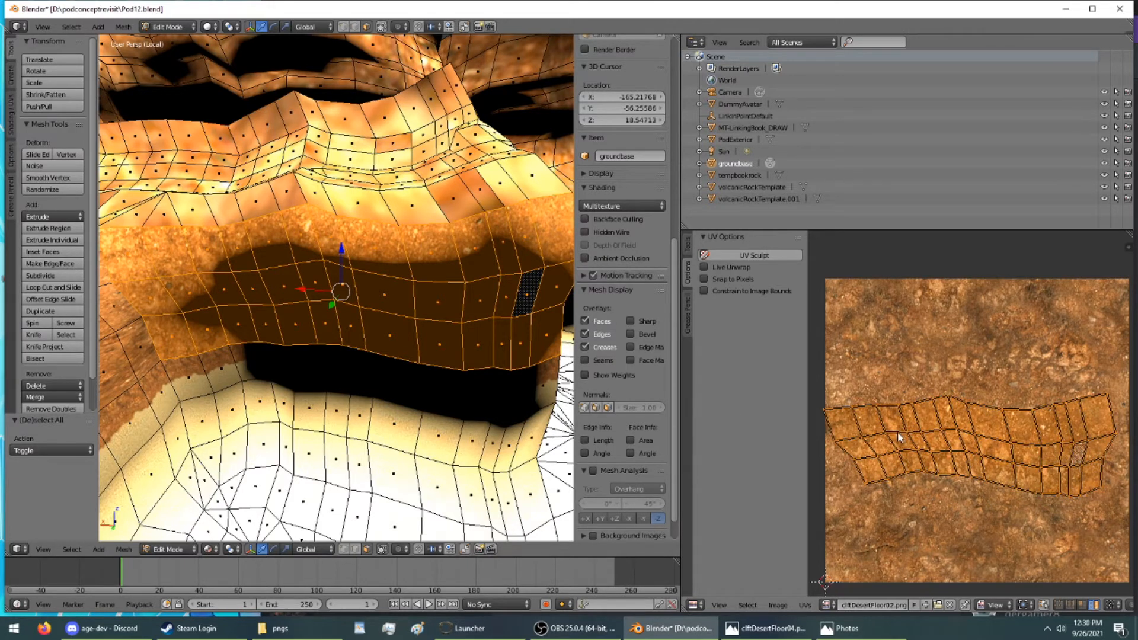
key(s)
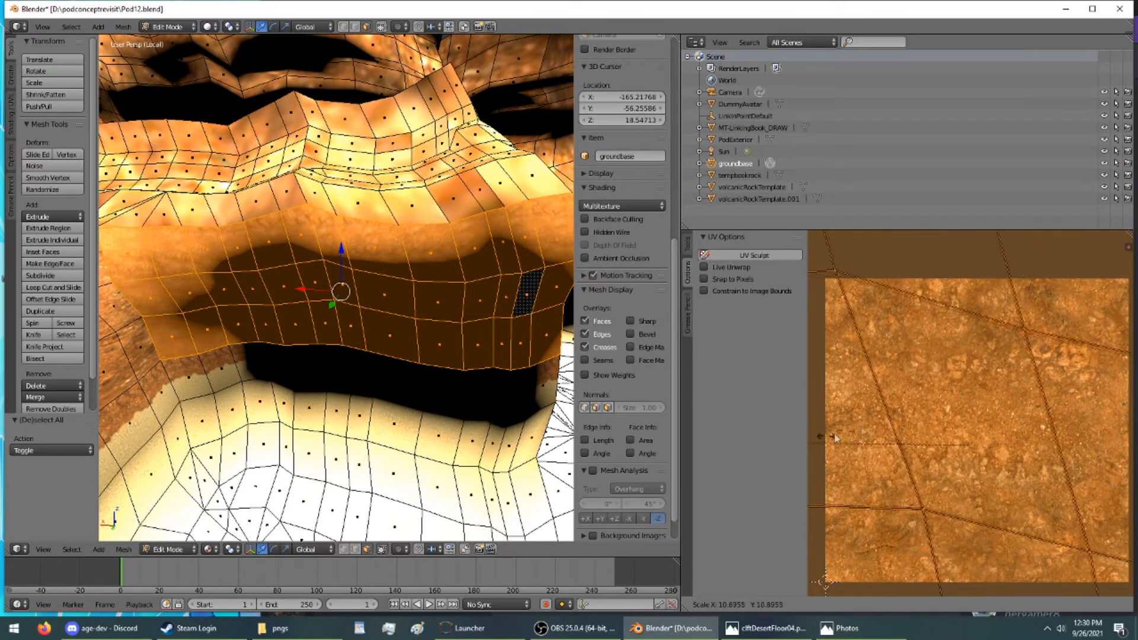
click(1083, 418)
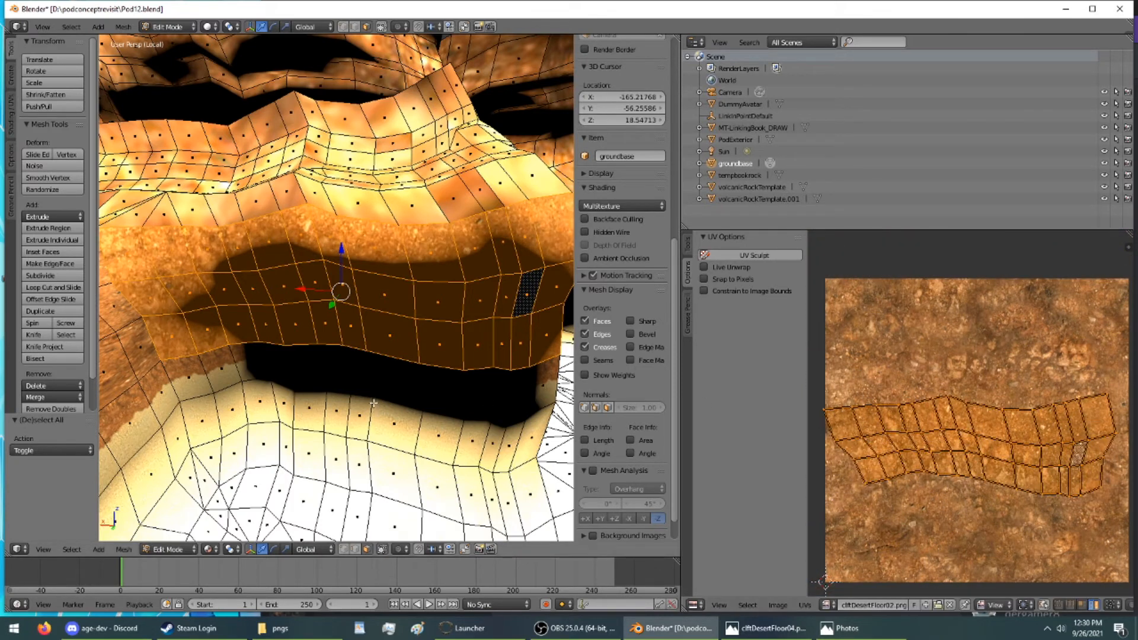
Step: Reproject the rock faces from a slightly turned view, comparing Project From View with and without scaling to bounds
middle_drag(373, 403, 369, 405)
key(u)
click(368, 405)
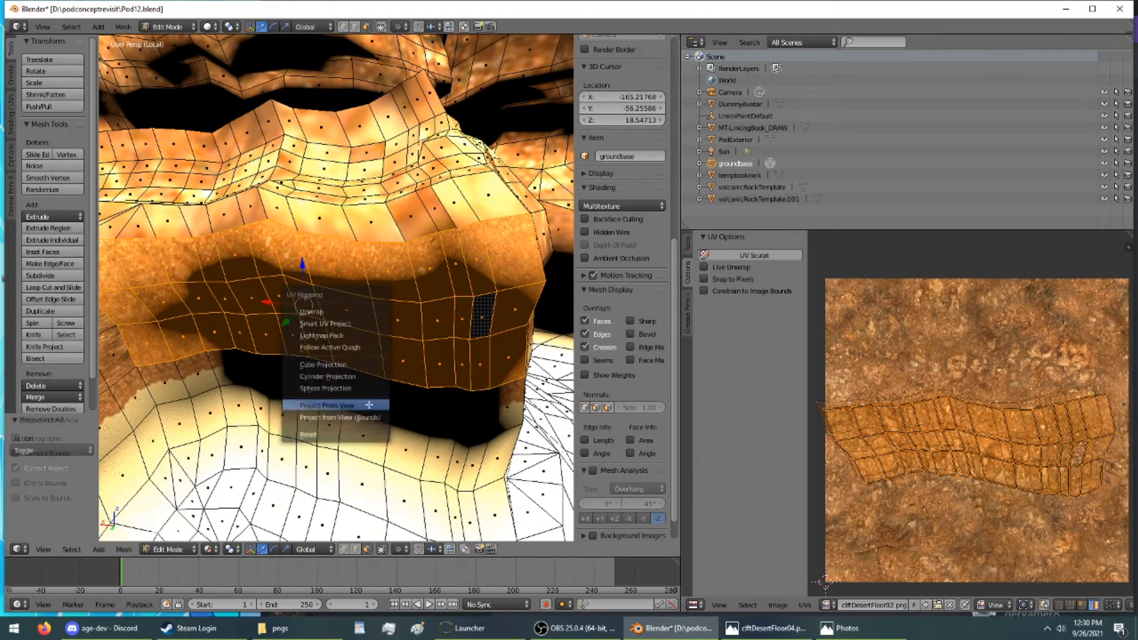
key(u)
click(369, 417)
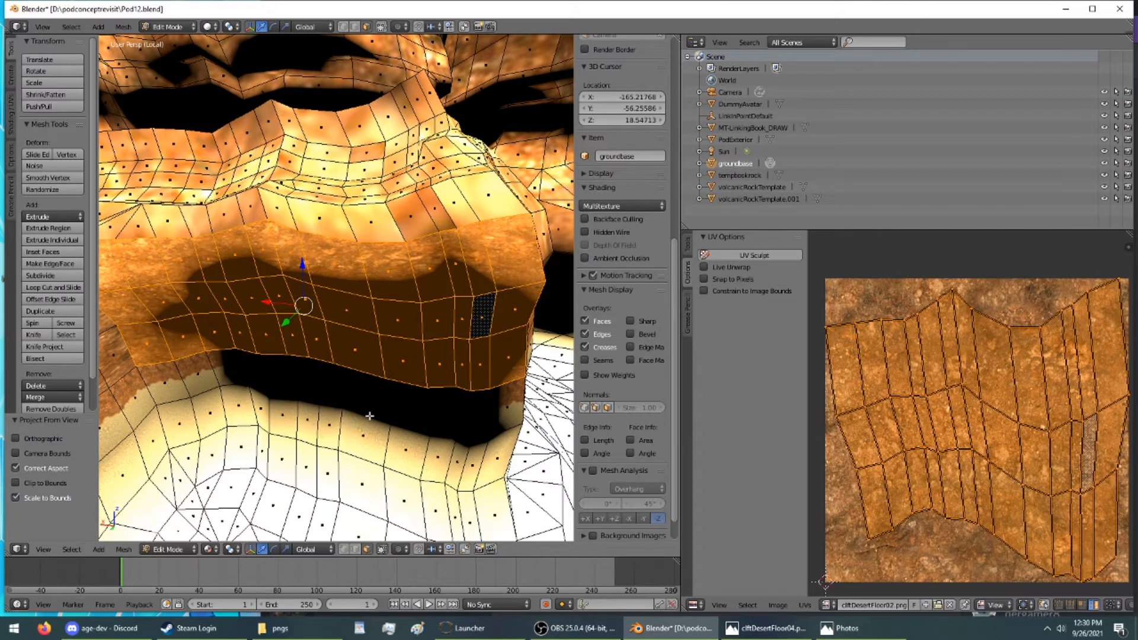
key(u)
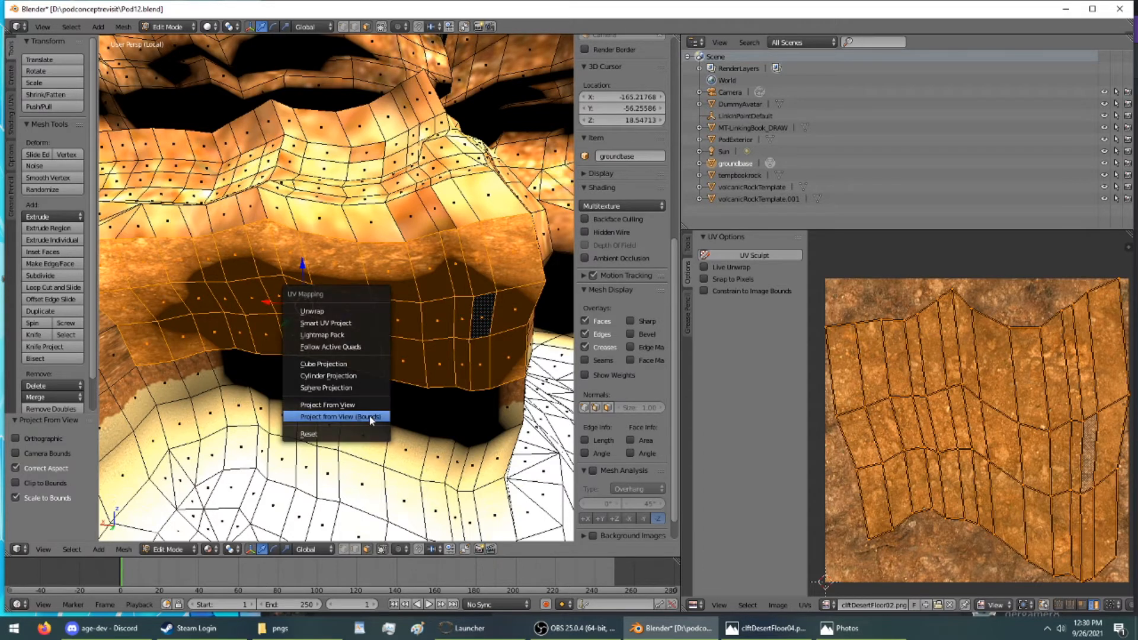
click(363, 408)
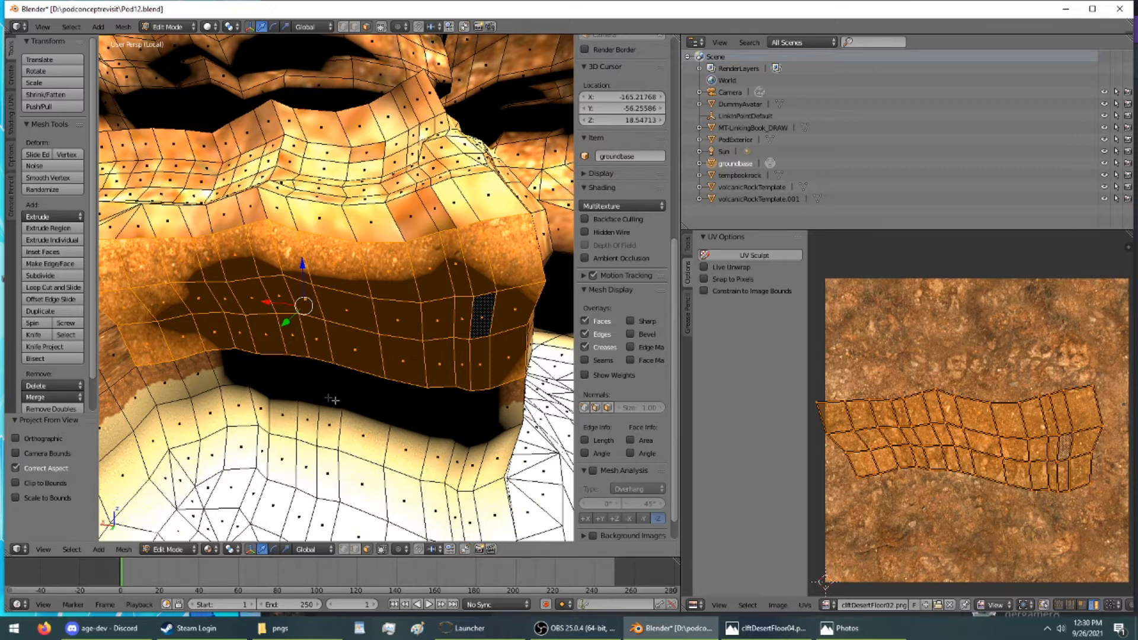
Step: Widen the 3D view and enlarge the image area of the UV editor
shift+middle_drag(324, 395, 334, 392)
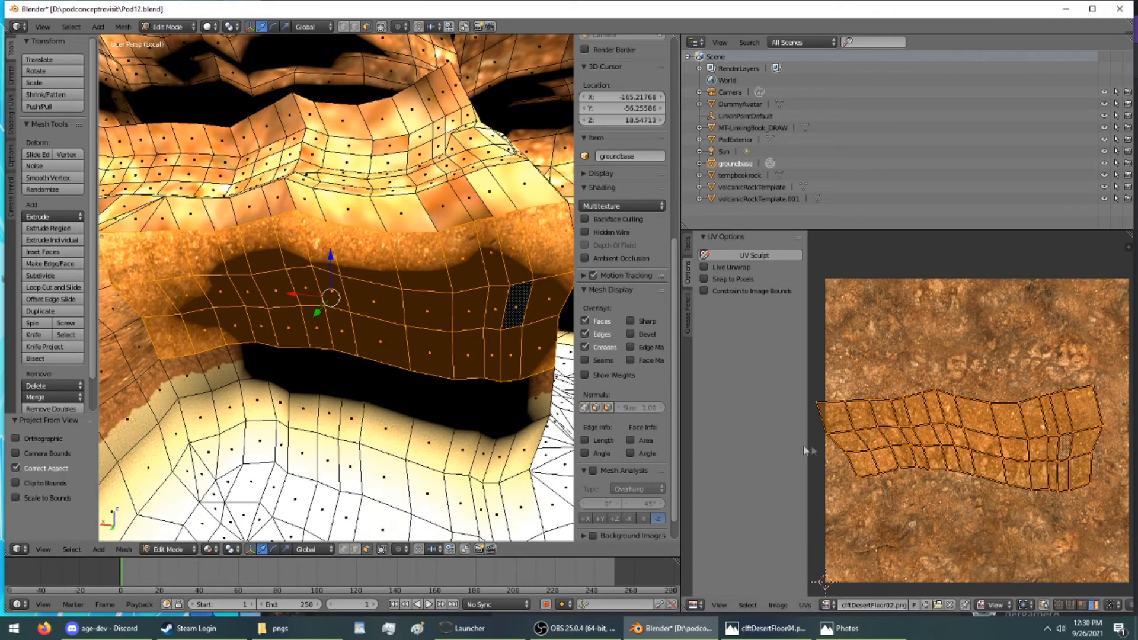
drag(680, 396, 733, 402)
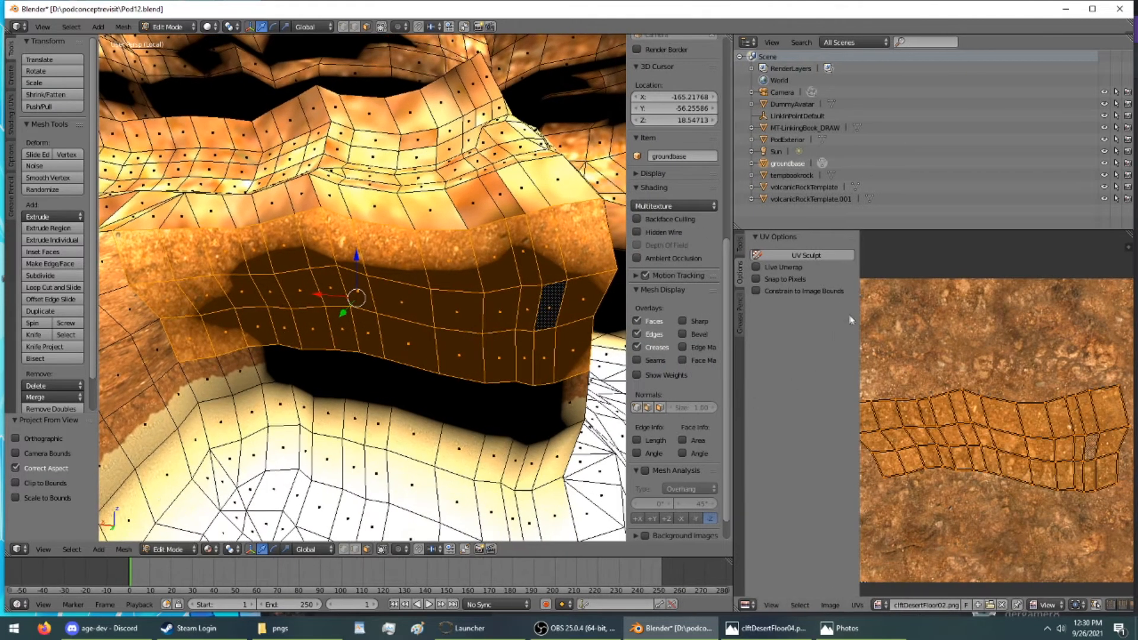
drag(859, 329, 804, 326)
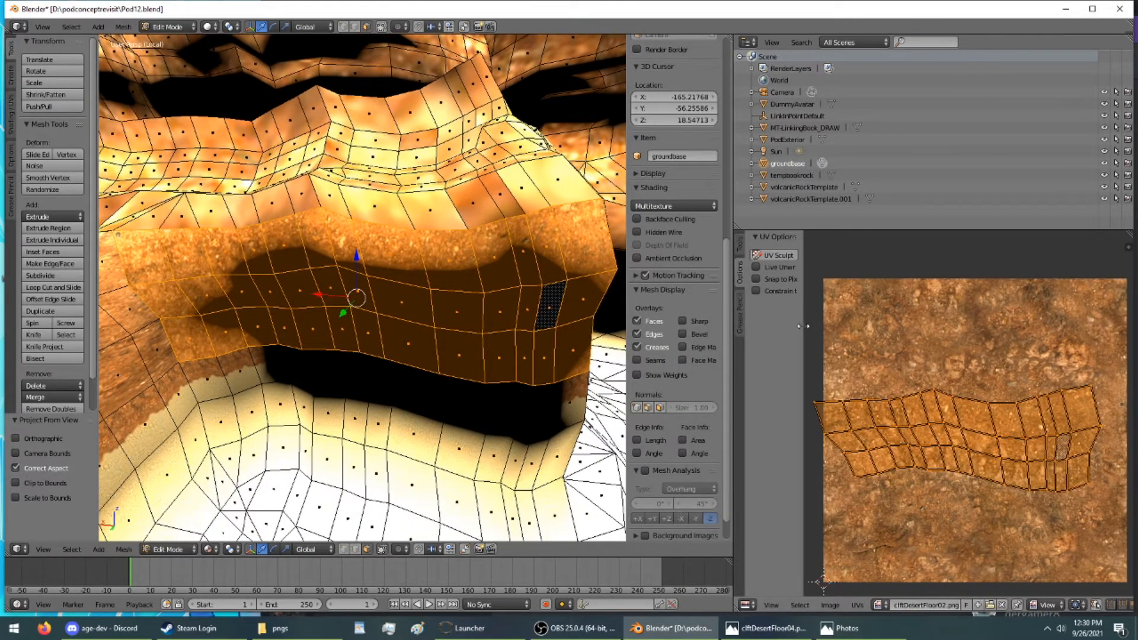
Step: Project the rock faces' UVs from a closer view, scaled to the texture bounds
mouse_move(447, 261)
middle_down()
mouse_move(452, 252)
mouse_move(418, 256)
mouse_move(450, 258)
mouse_move(446, 285)
mouse_move(466, 258)
middle_up()
middle_drag(326, 290, 295, 335)
key(u)
click(297, 344)
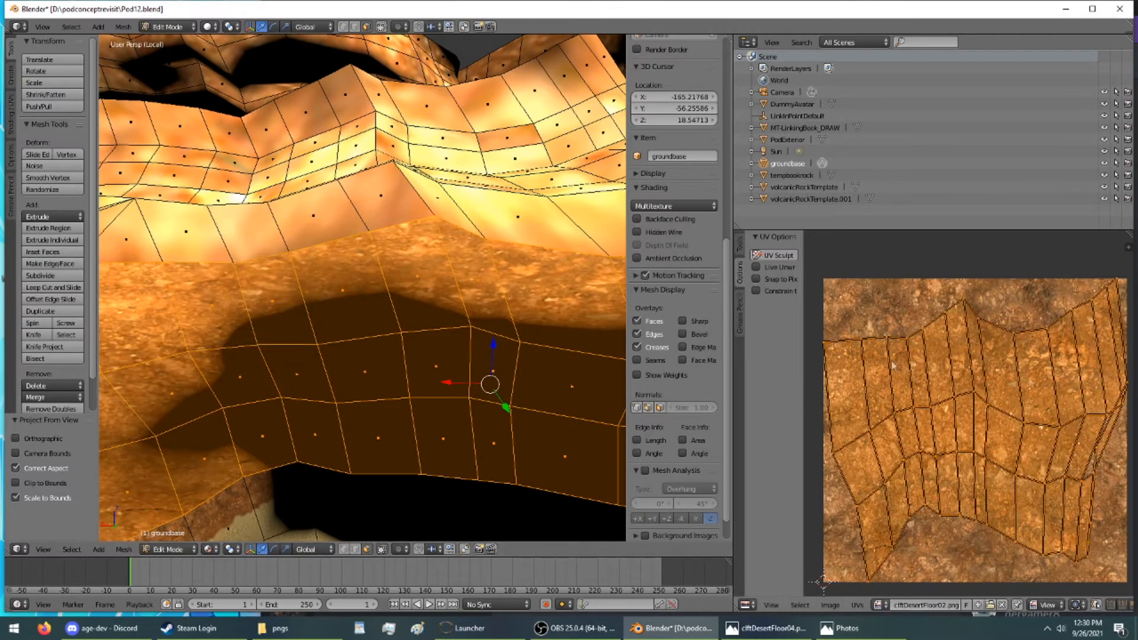
Step: Reproject the rock faces from a close view facing the wall with Project From View, without scaling to bounds
middle_drag(534, 356, 466, 344)
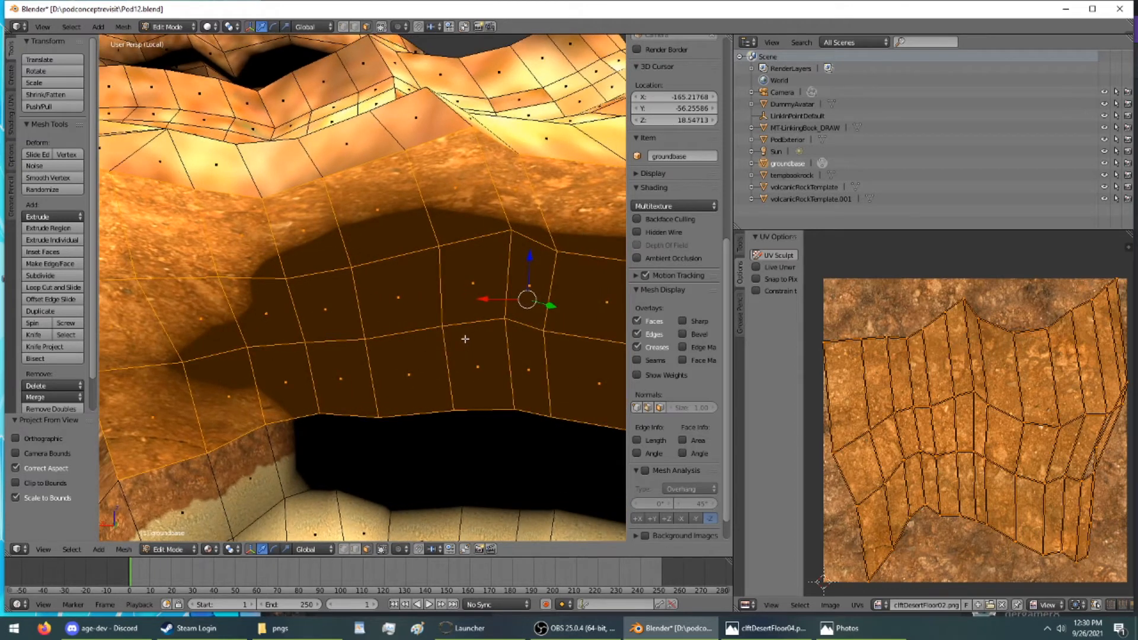
key(u)
click(468, 325)
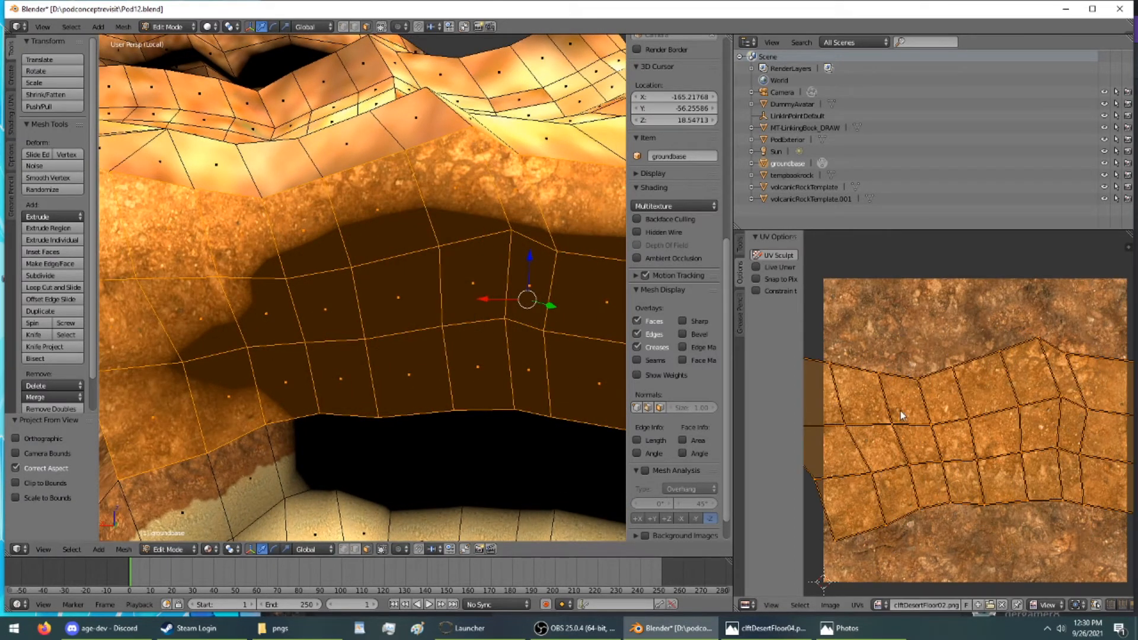
key(s)
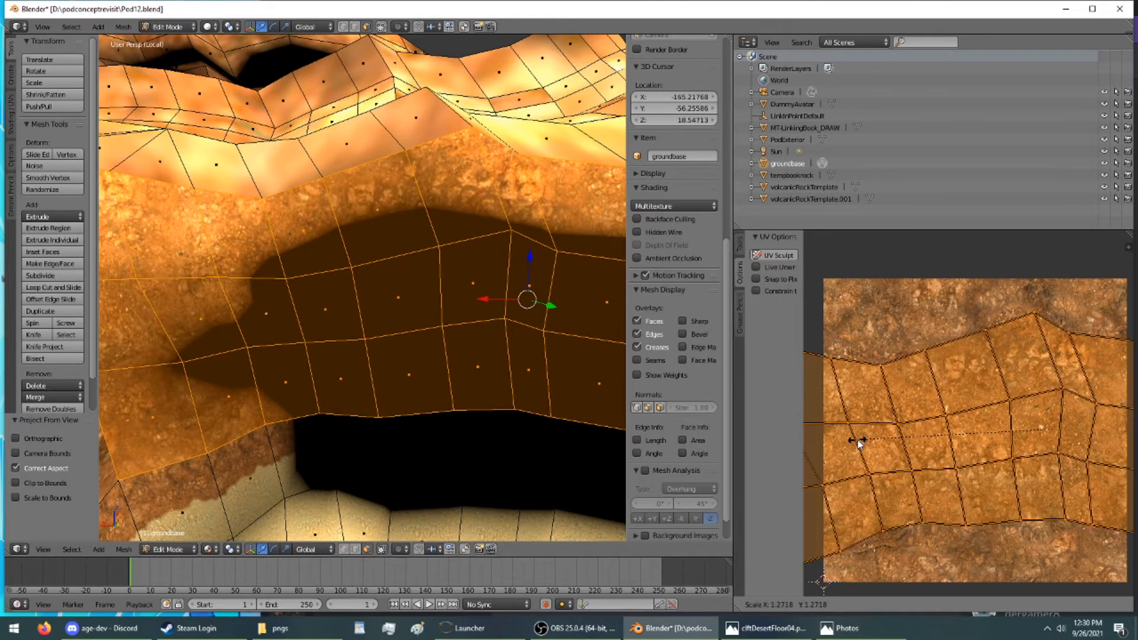
right_click(858, 440)
Step: Add the adjoining rock wall's face rows above the sand blend strip to the selection, up to its far end
middle_drag(554, 330, 519, 339)
mouse_move(428, 269)
middle_down()
mouse_move(553, 203)
mouse_move(513, 224)
mouse_move(541, 231)
mouse_move(417, 253)
middle_up()
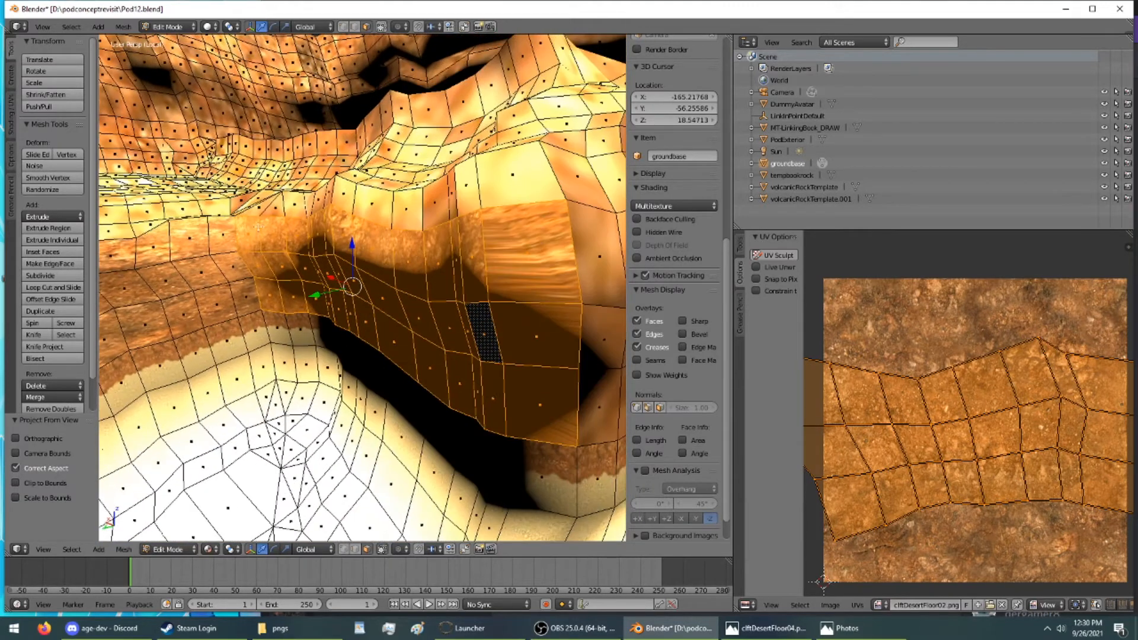
ctrl+right_click(217, 230)
ctrl+right_click(249, 304)
middle_drag(226, 308, 353, 344)
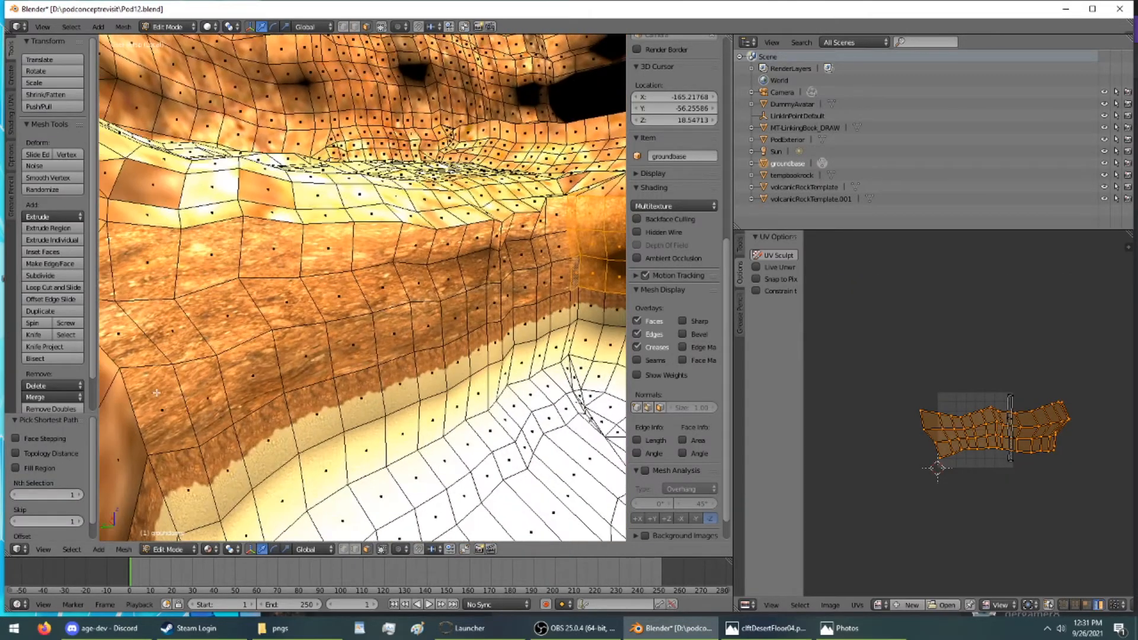
ctrl+right_click(118, 301)
ctrl+right_click(110, 283)
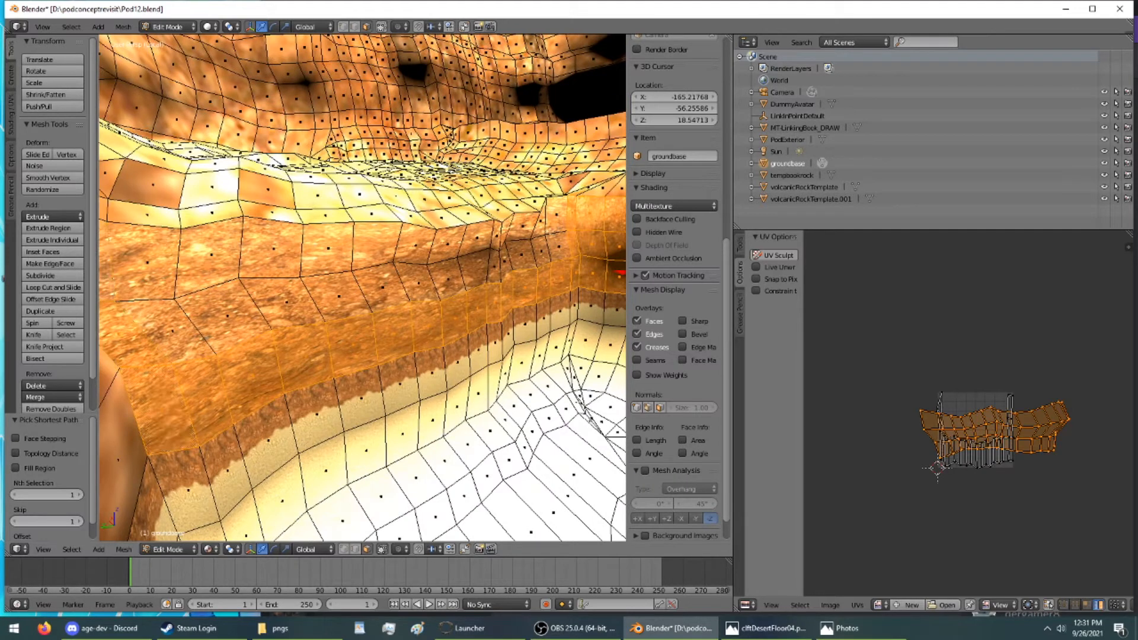
ctrl+right_click(560, 239)
ctrl+right_click(182, 331)
Step: Reproject the selected rock wall faces with Project From View and assign clftDesertFloor02.png to them
middle_drag(183, 331, 334, 342)
scroll(281, 301, down, 3)
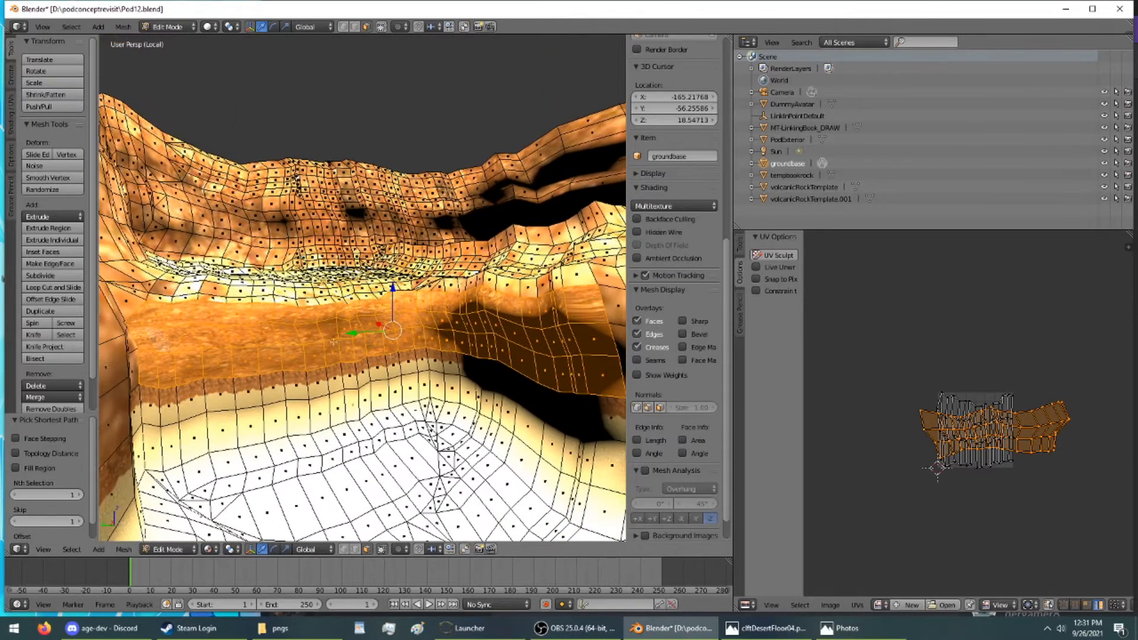
key(u)
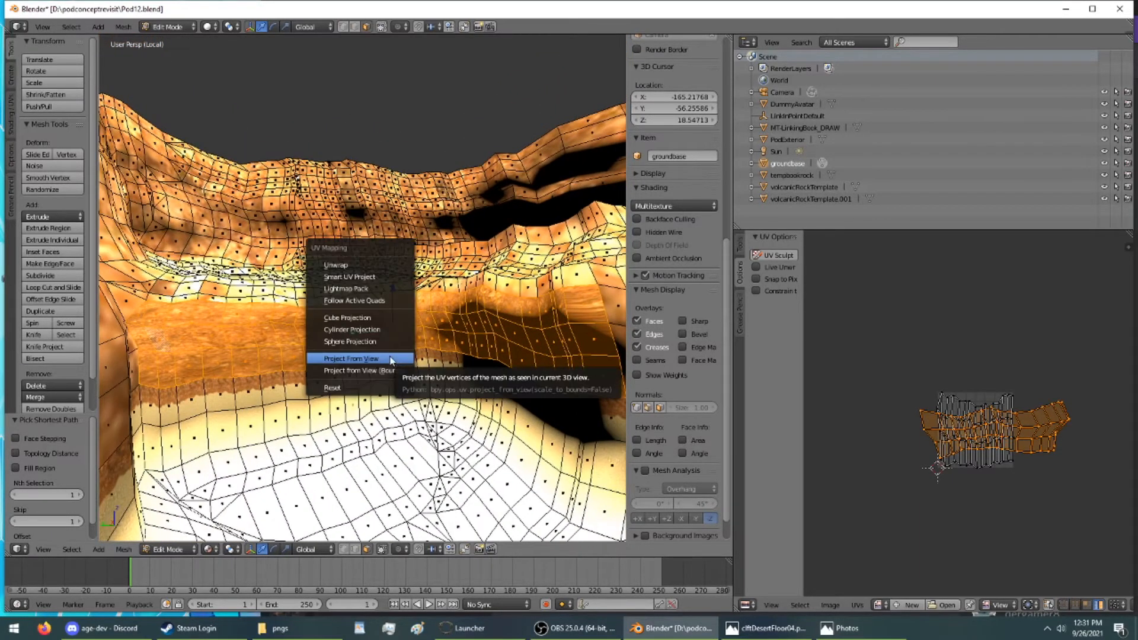
click(392, 359)
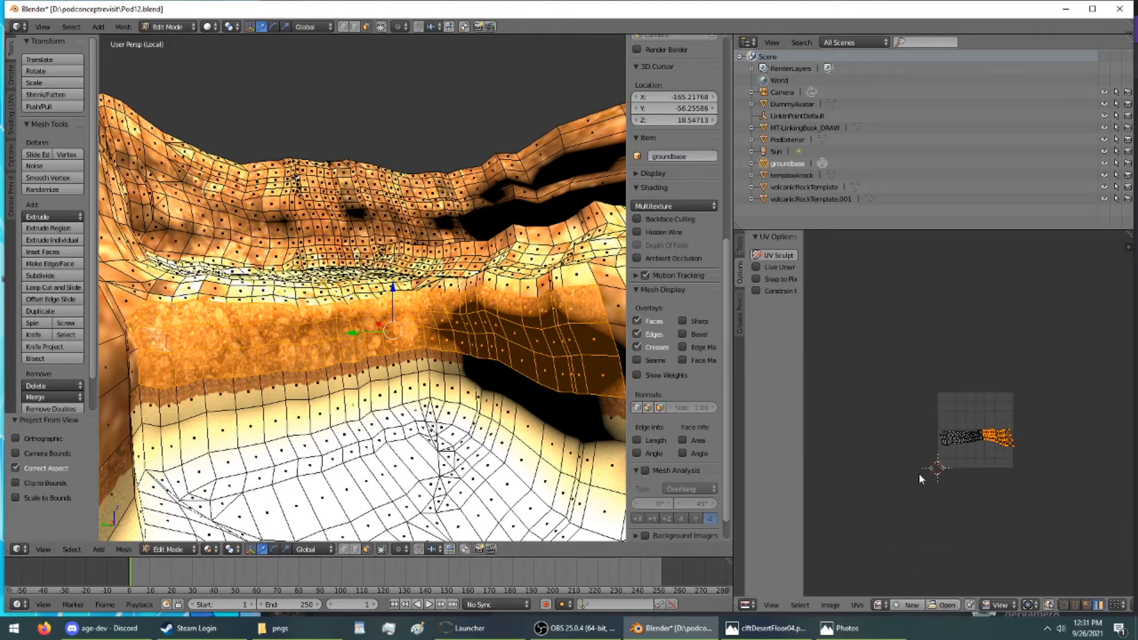
key(a)
click(877, 605)
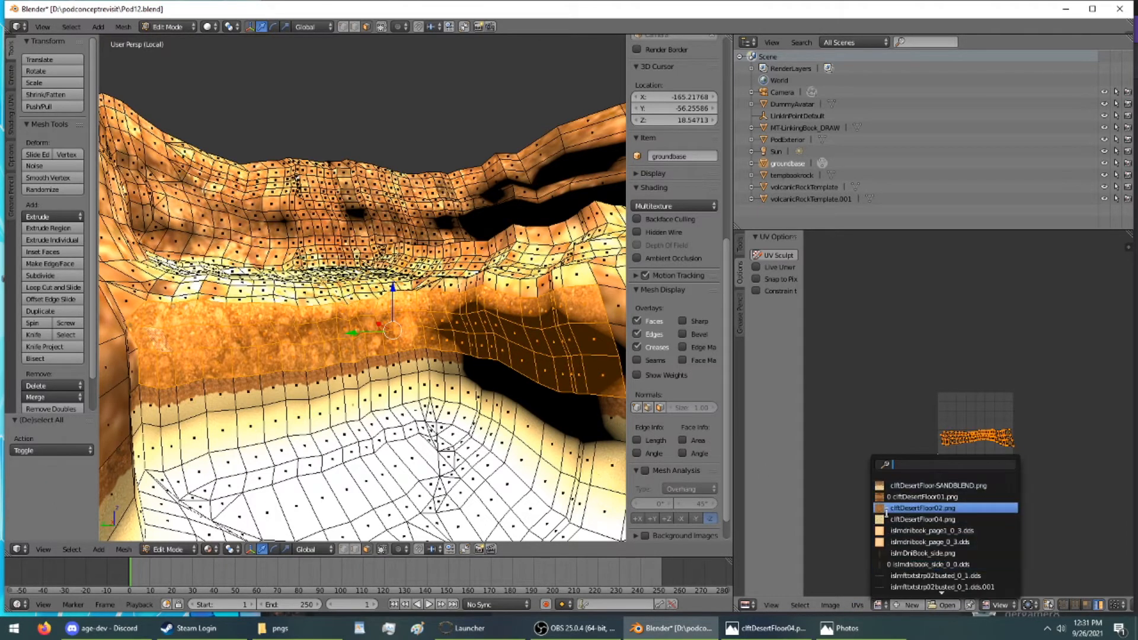
click(937, 510)
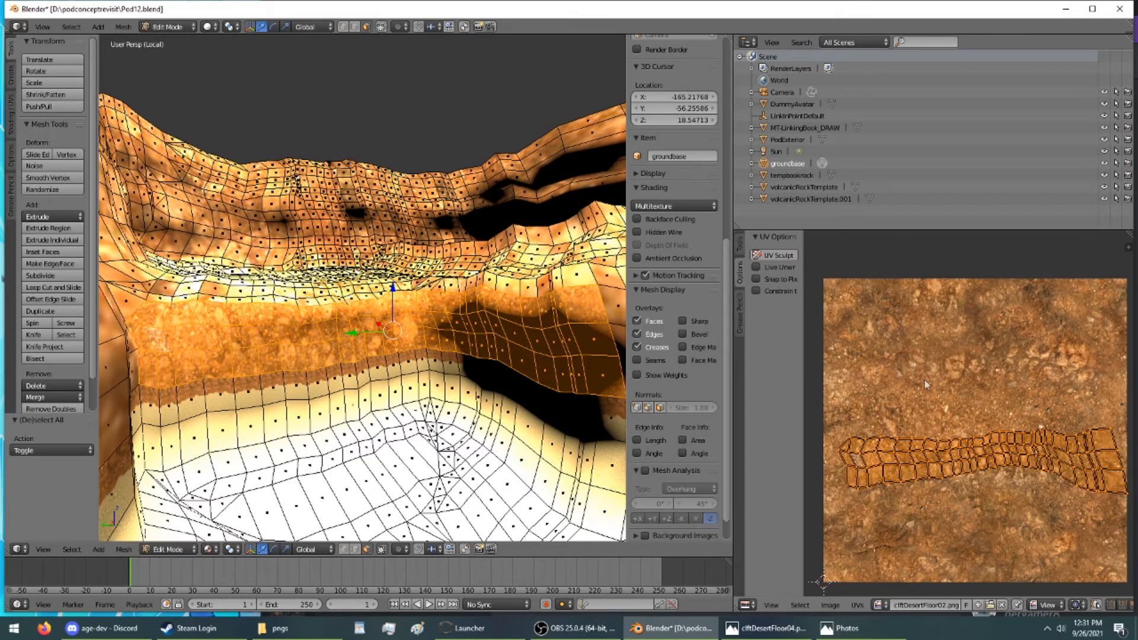
Step: Scale the rock wall faces' UVs up by about 8.04 over the rock texture
scroll(528, 326, up, 5)
middle_drag(528, 326, 539, 328)
key(a)
key(s)
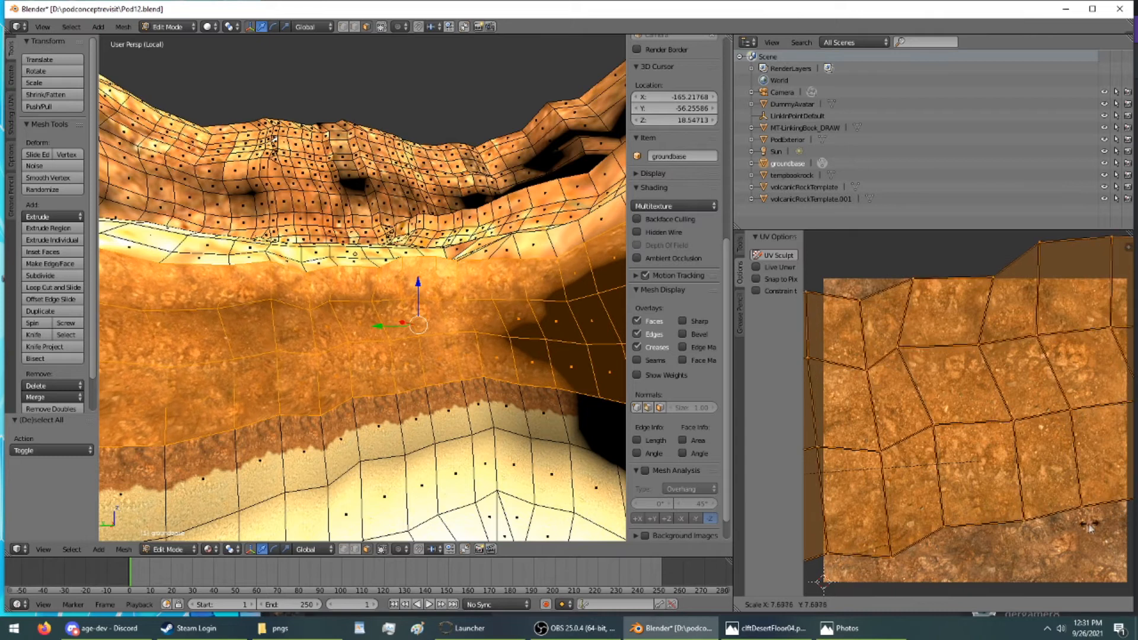
click(1041, 538)
Step: Examine the rescaled rock texture and its transition to the sand blend strip in Object Mode
scroll(477, 436, up, 5)
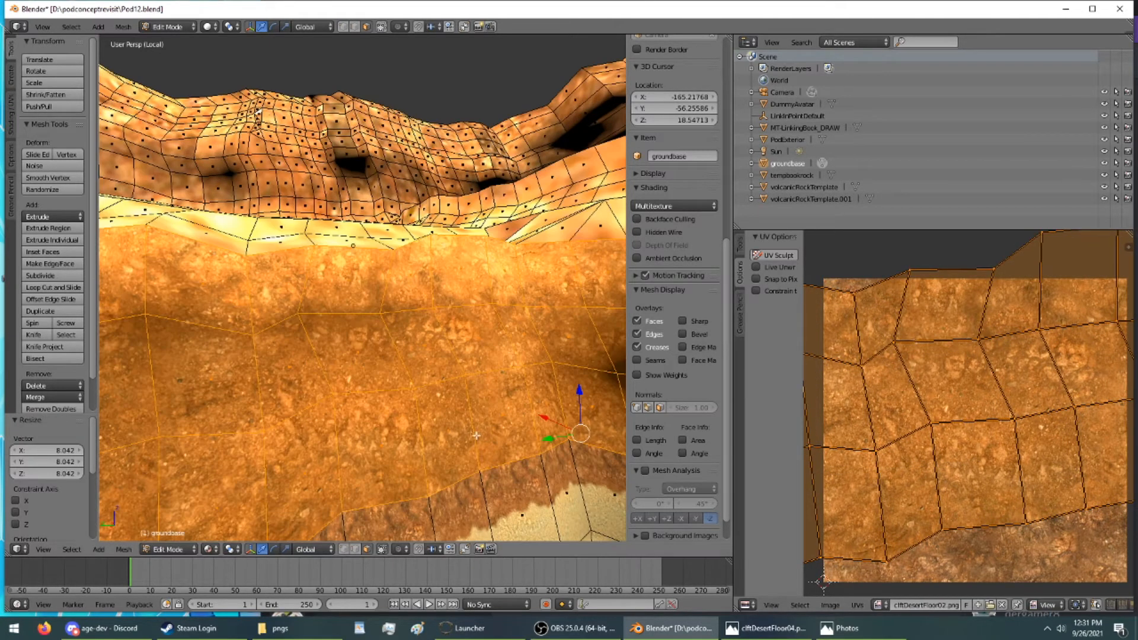
scroll(464, 402, down, 2)
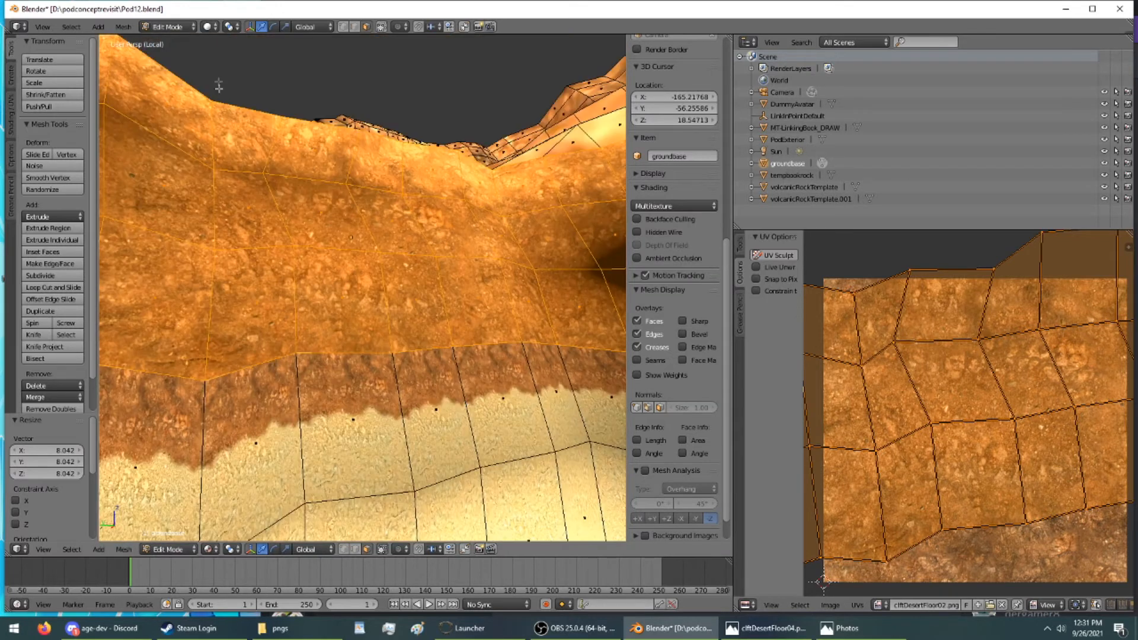
click(168, 27)
click(169, 51)
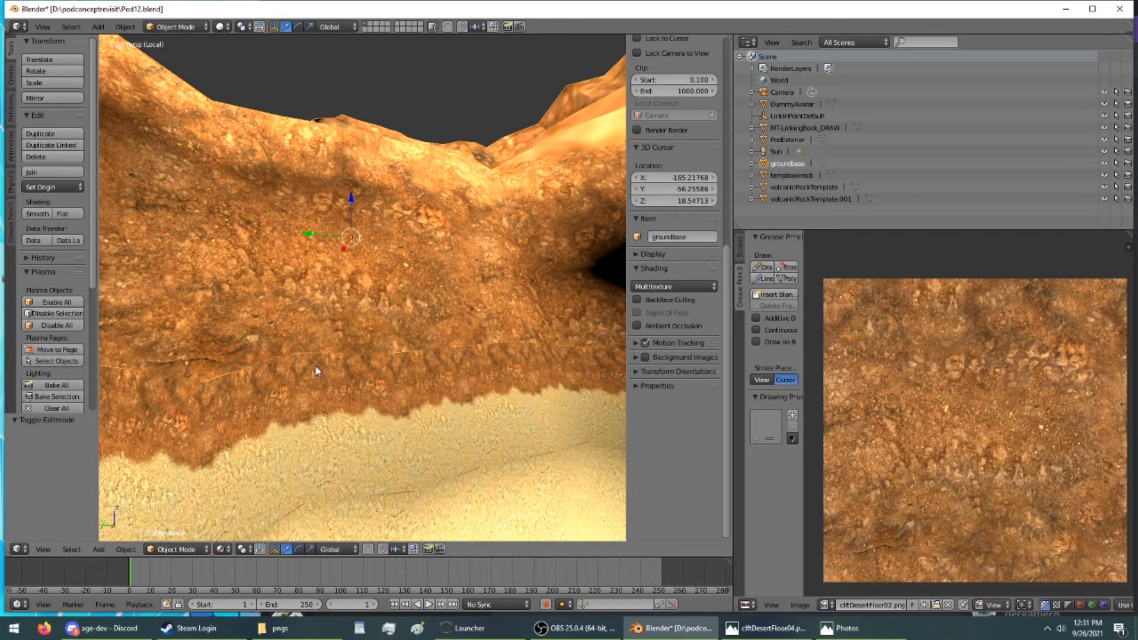
mouse_move(355, 341)
middle_down()
mouse_move(343, 364)
mouse_move(333, 359)
mouse_move(372, 366)
mouse_move(365, 375)
mouse_move(287, 335)
mouse_move(359, 362)
middle_up()
scroll(348, 356, down, 4)
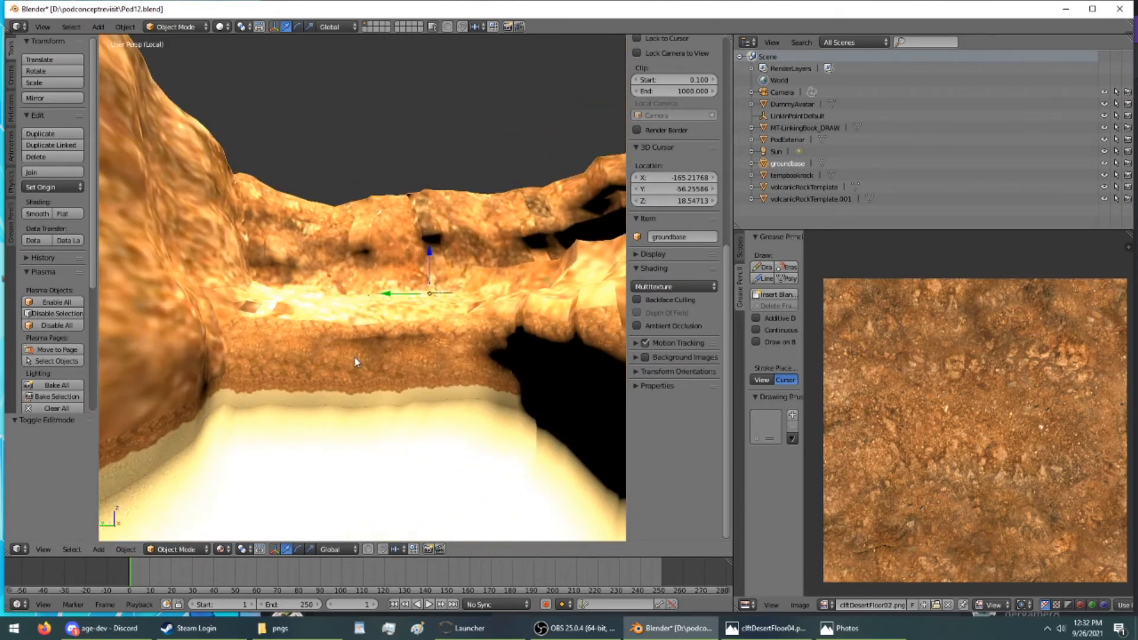
Step: Return to Edit Mode and select the adjoining wall's rock faces above the sand blend strip, starting from the corner
click(178, 26)
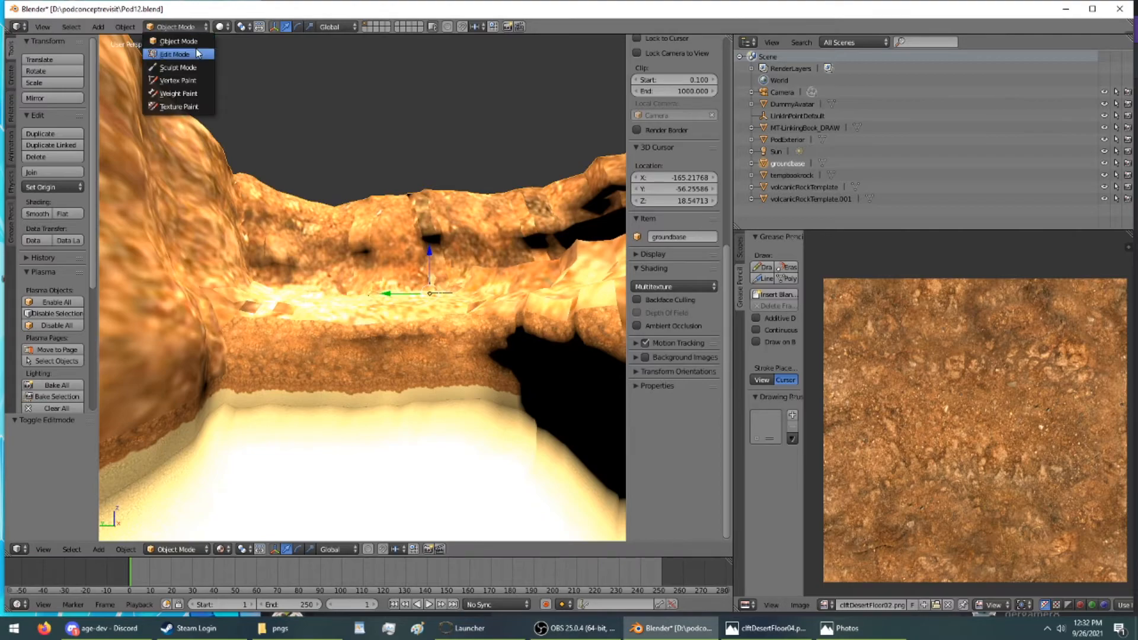
click(174, 54)
middle_drag(206, 316, 517, 345)
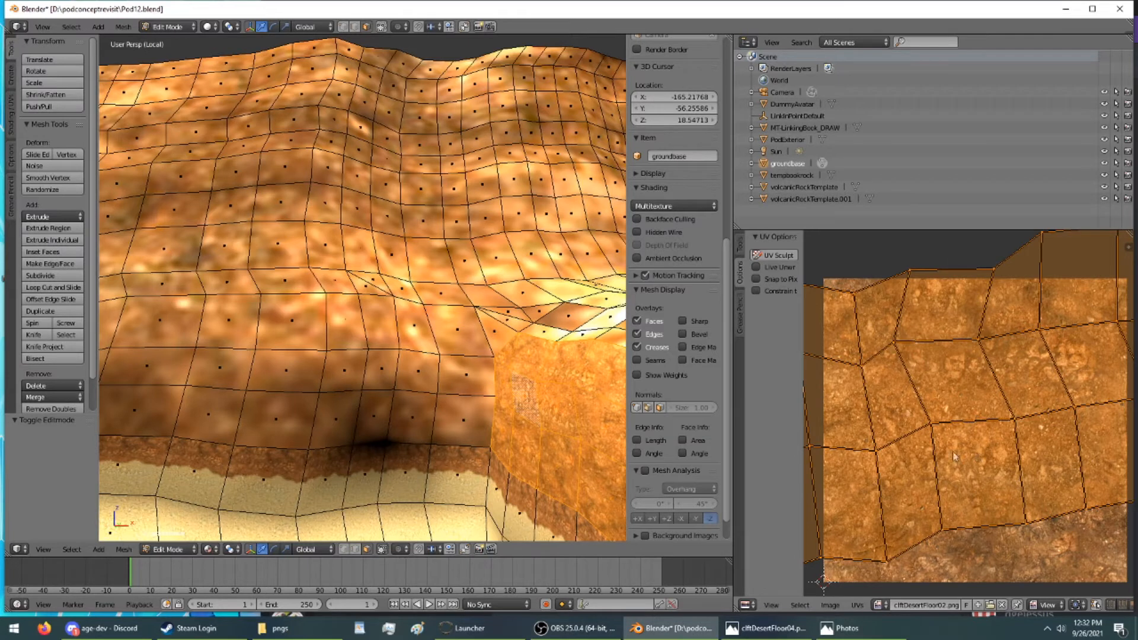
right_click(452, 331)
ctrl+right_click(464, 426)
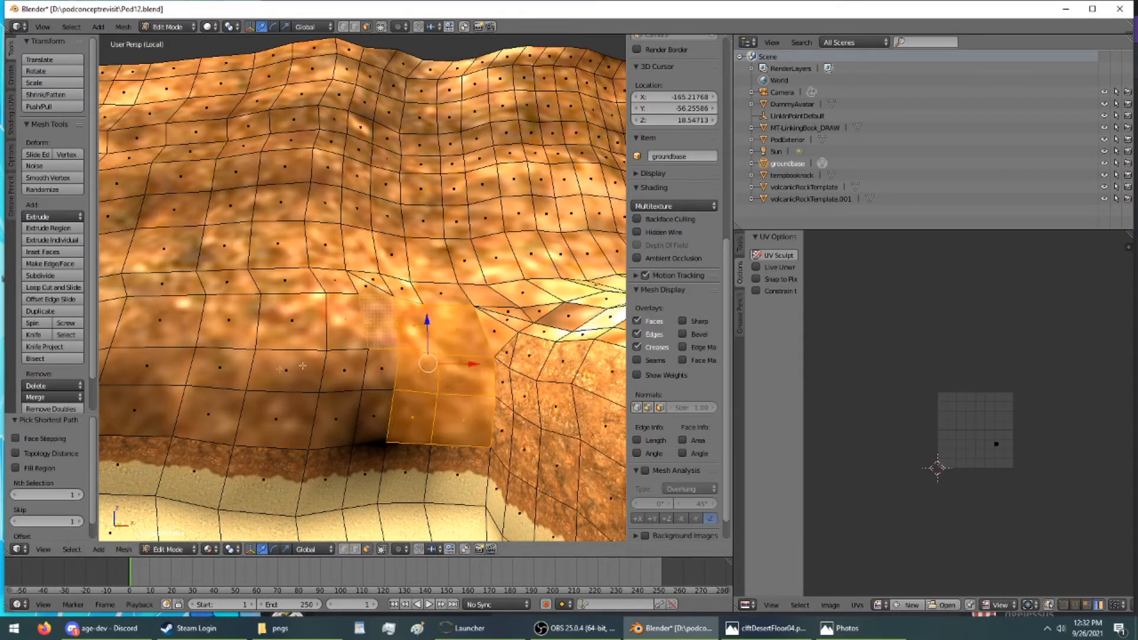
ctrl+right_click(222, 414)
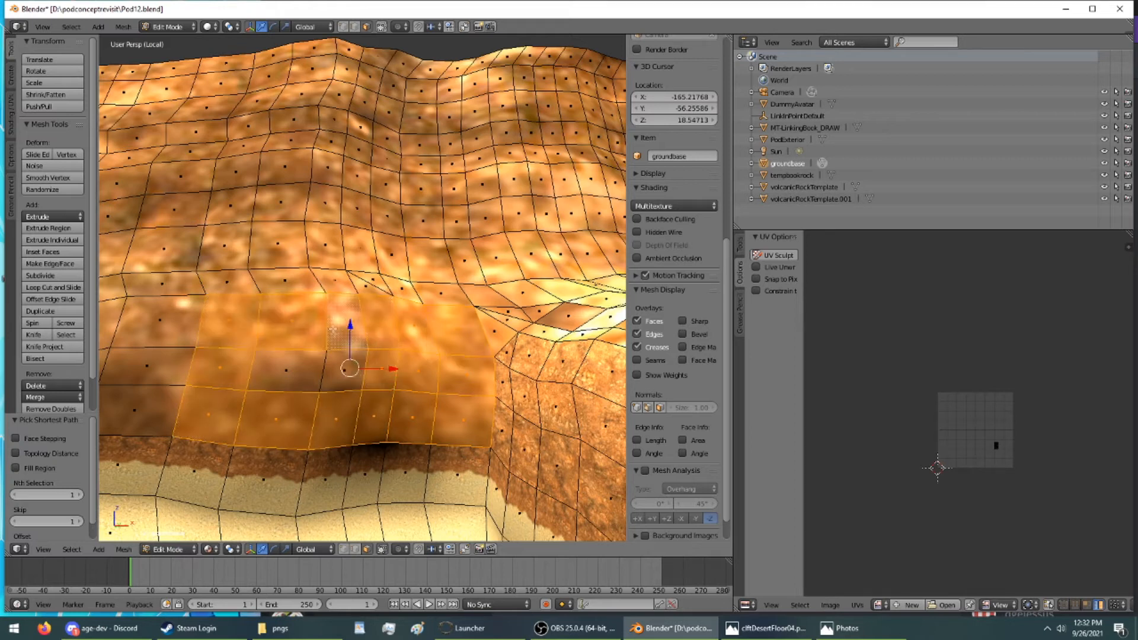
click(880, 604)
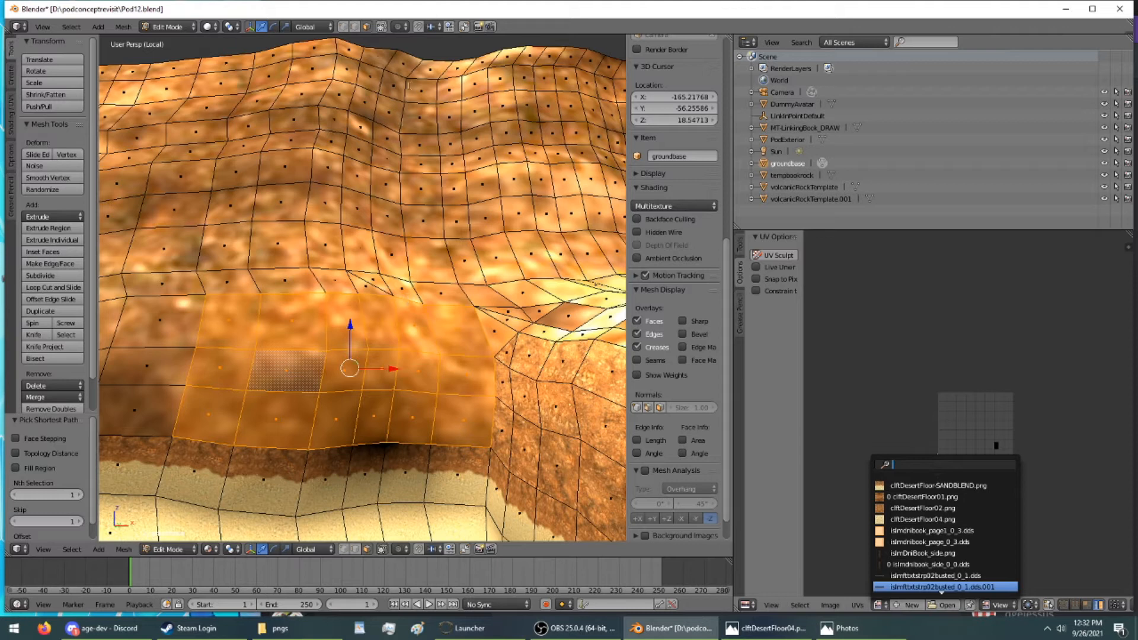
Step: Extend the face selection along the wall's lower rock rows through the dark faces at its far end
middle_drag(367, 406, 502, 373)
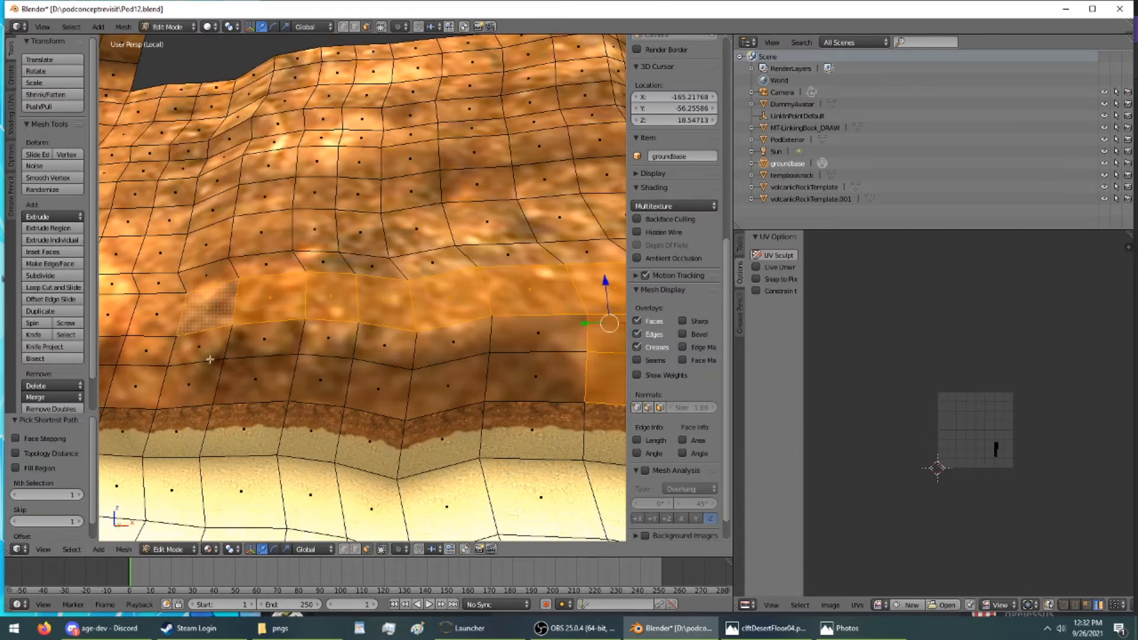
ctrl+right_click(517, 380)
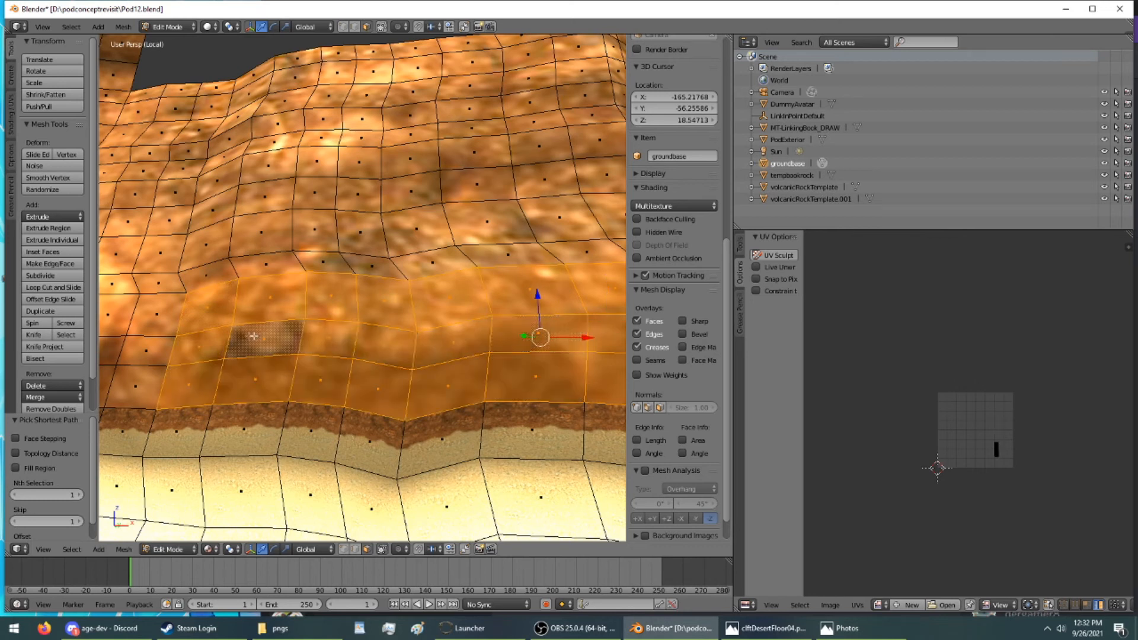
middle_drag(136, 323, 285, 318)
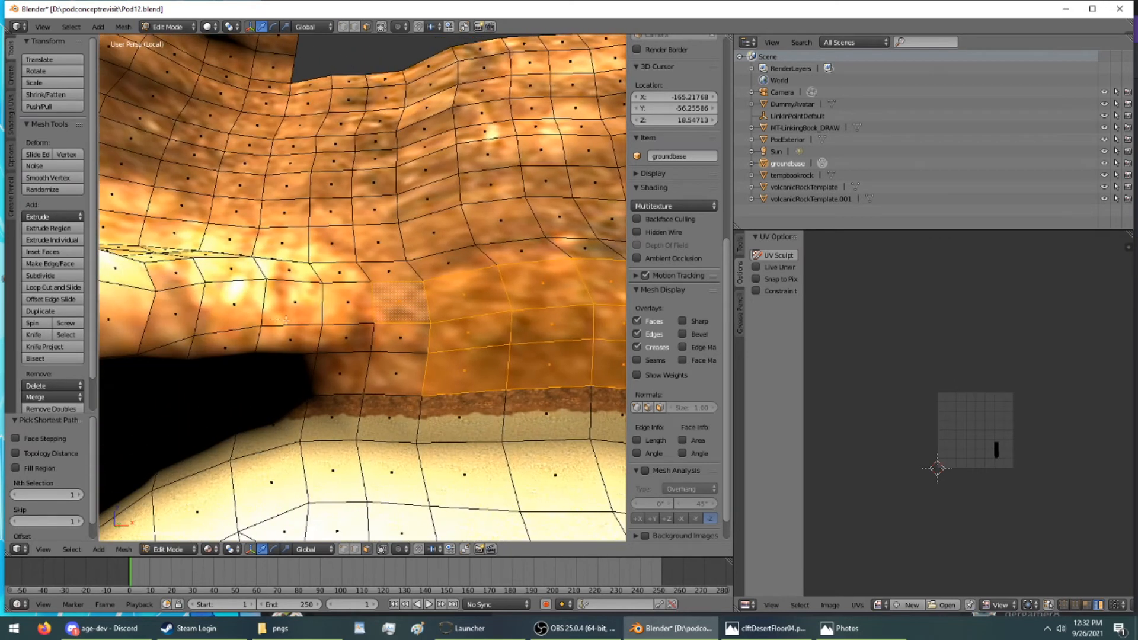
ctrl+right_click(395, 373)
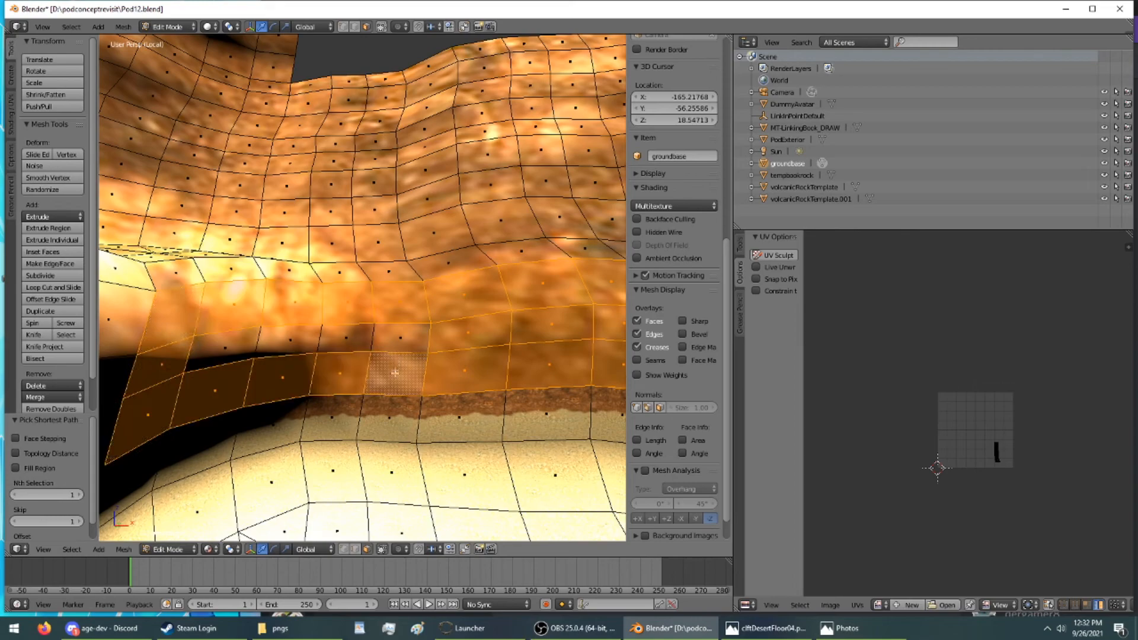
scroll(234, 348, down, 3)
middle_drag(234, 348, 126, 387)
scroll(211, 403, down, 2)
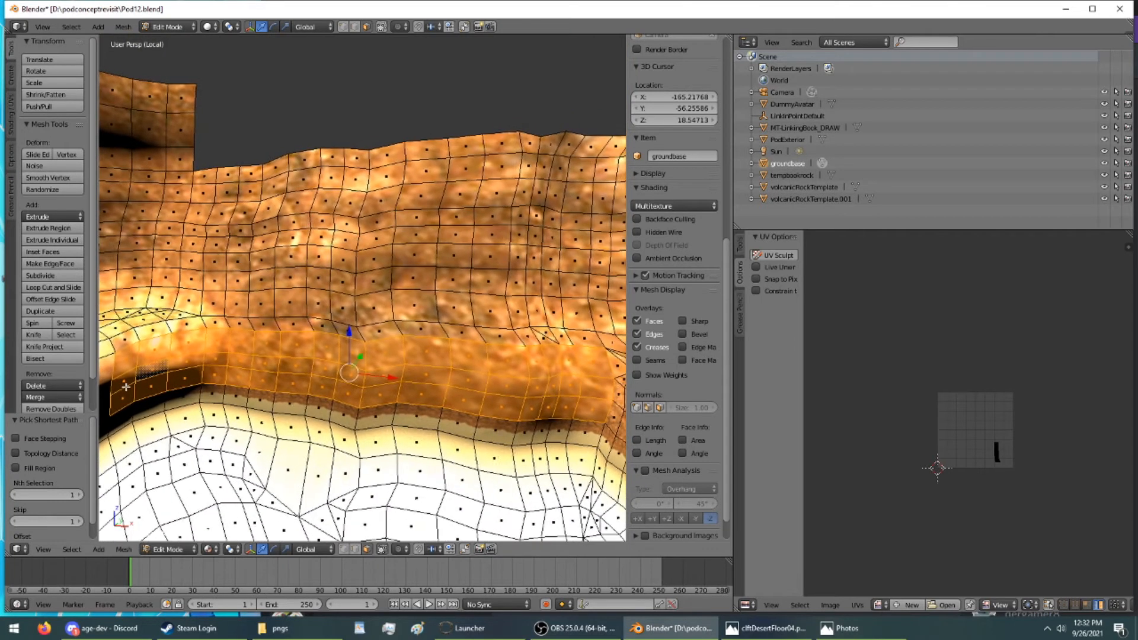
Step: Assign clftDesertFloor02.png to the selected wall faces and reproject them with Project From View, without scaling to bounds
click(880, 604)
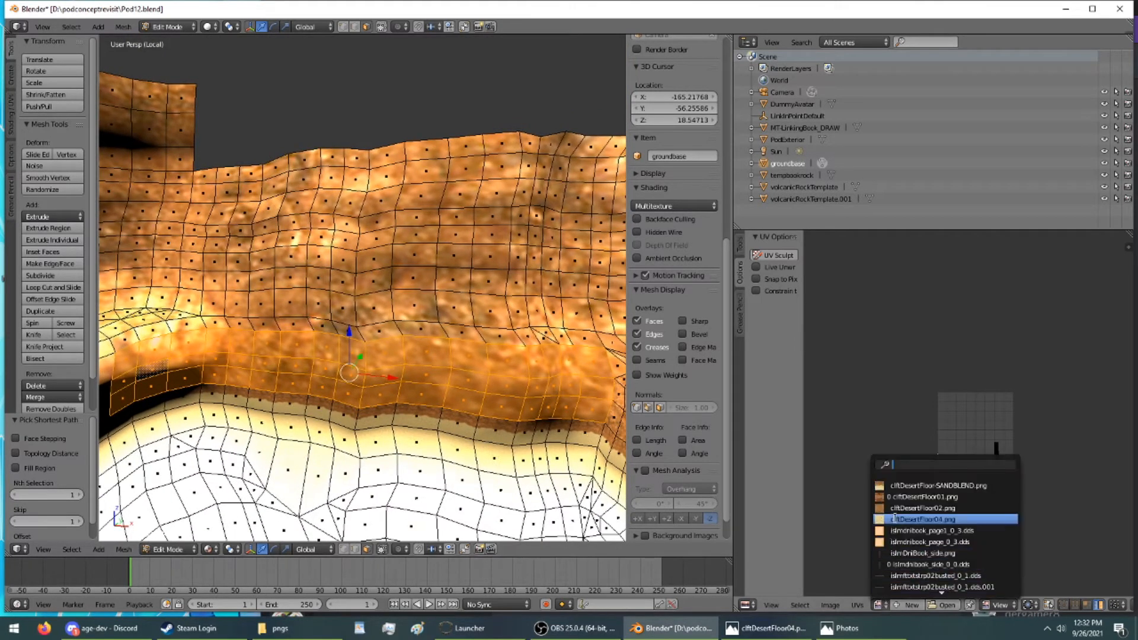
click(893, 508)
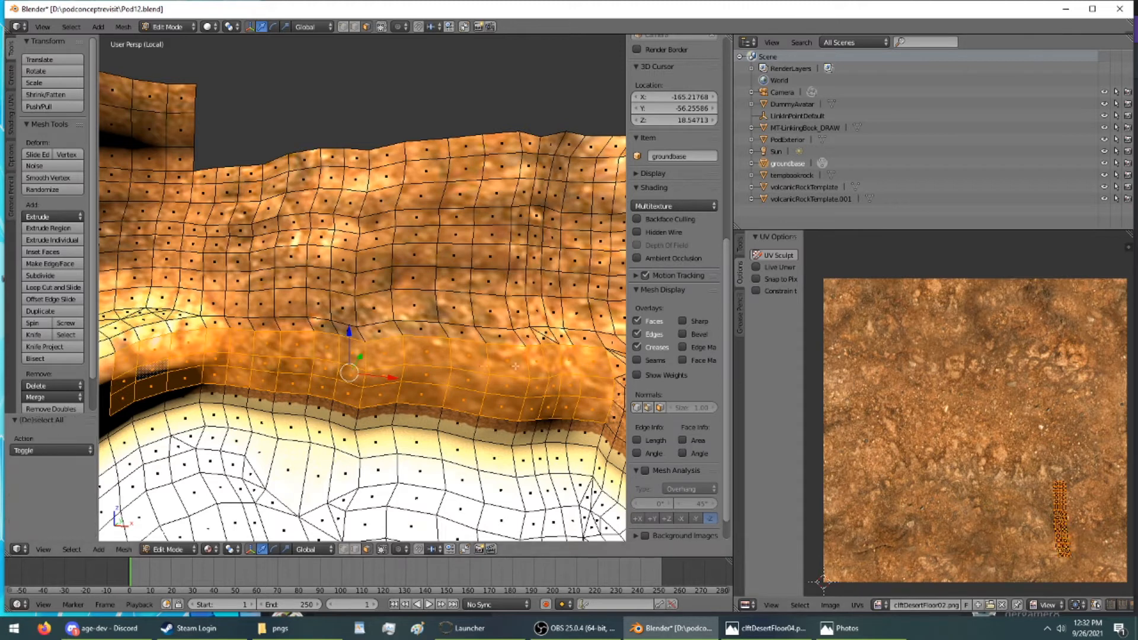
key(u)
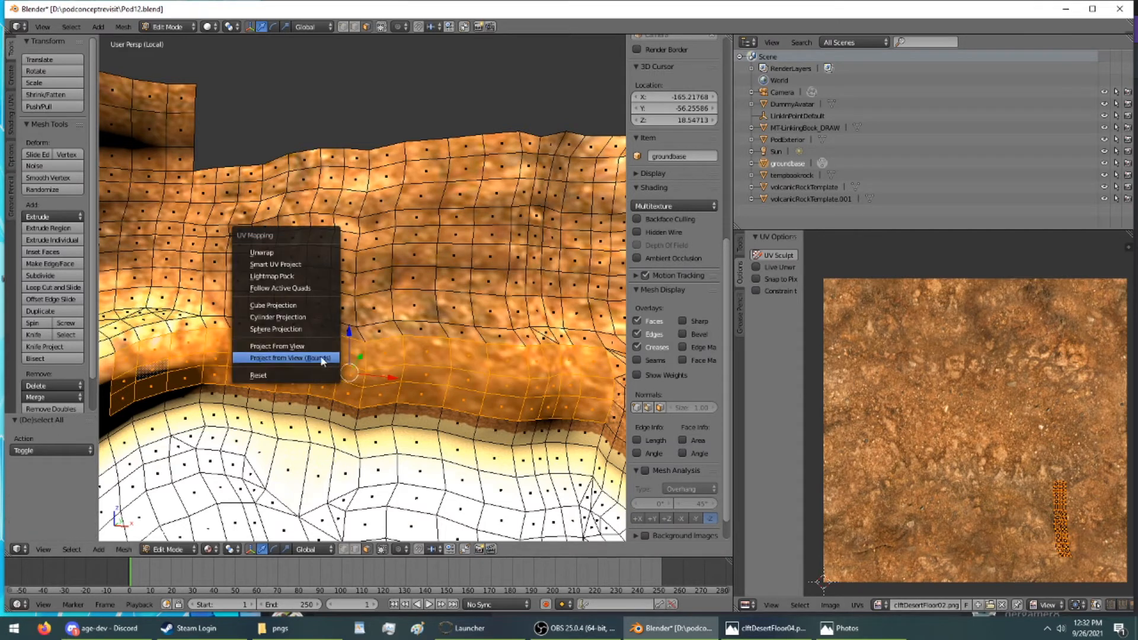
click(321, 357)
key(u)
click(317, 342)
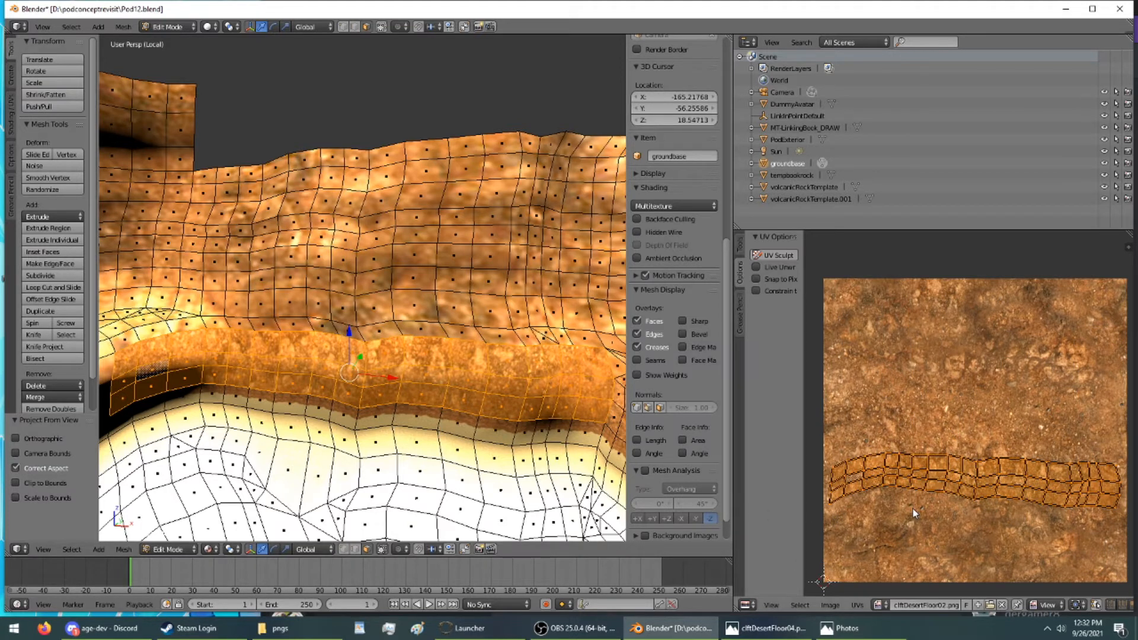
Step: Scale this wall's UVs up by about 7.05 and shift them about 0.115 upward on the rock texture
key(s)
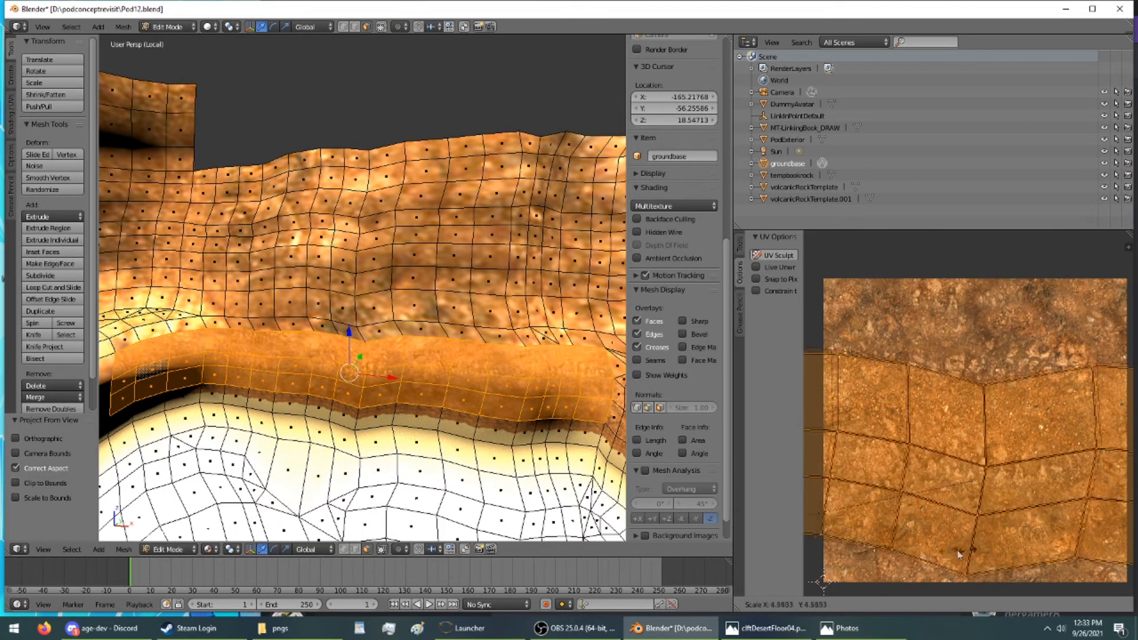
click(968, 532)
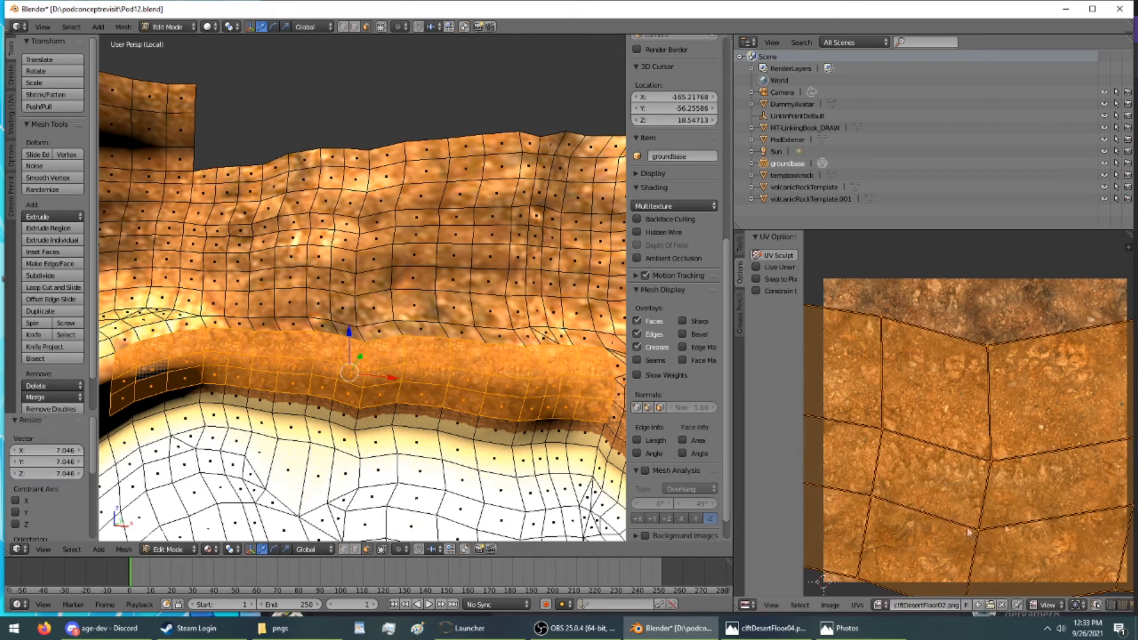
key(g)
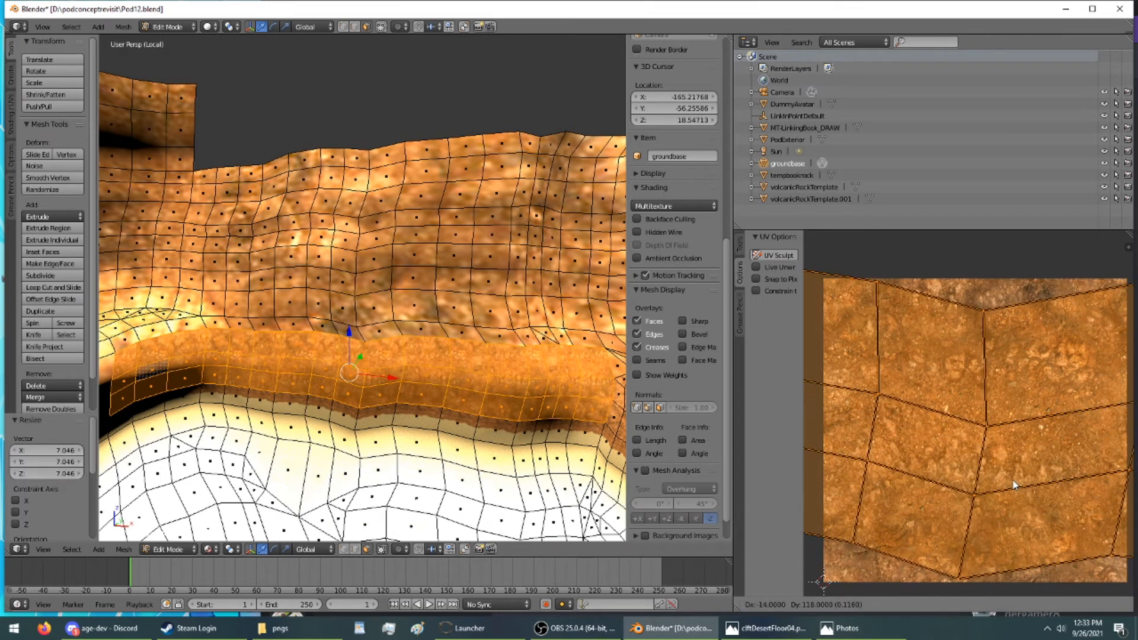
Step: Inspect the corner seam between the two reprojected walls and the neighbouring walls in Object Mode
scroll(524, 437, up, 1)
middle_drag(518, 434, 349, 335)
scroll(345, 339, up, 3)
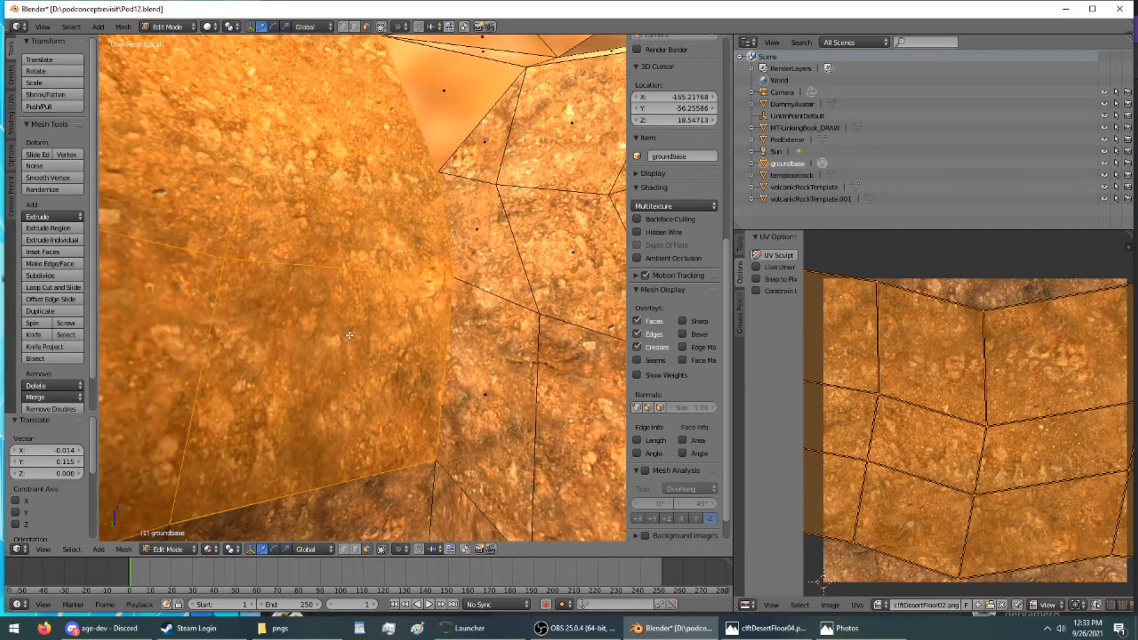
click(177, 27)
click(184, 40)
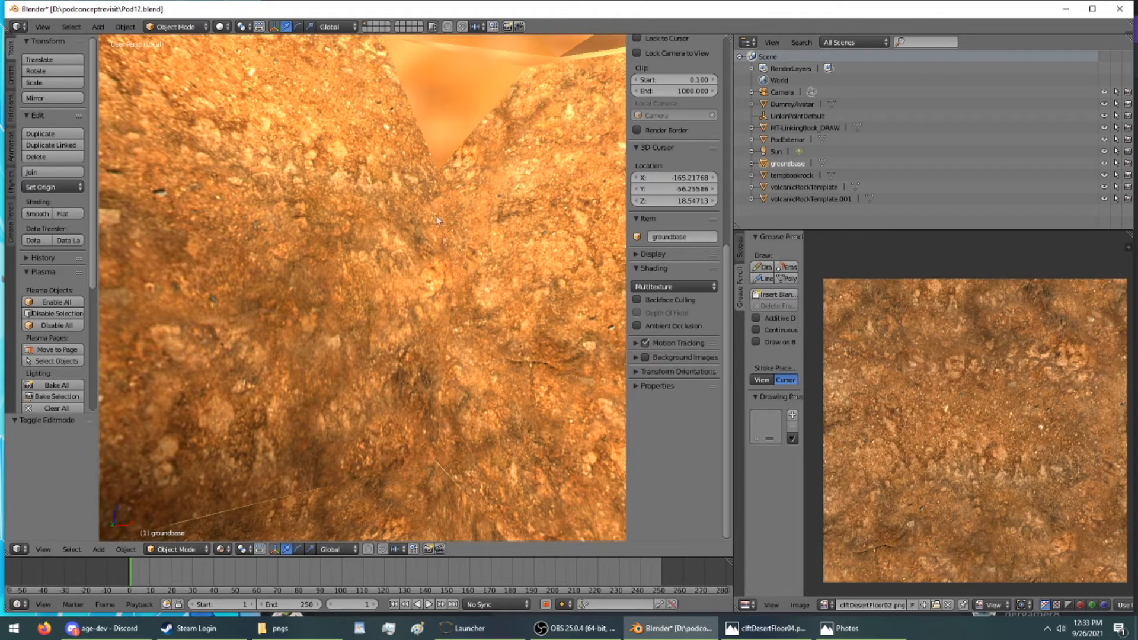
scroll(371, 428, down, 3)
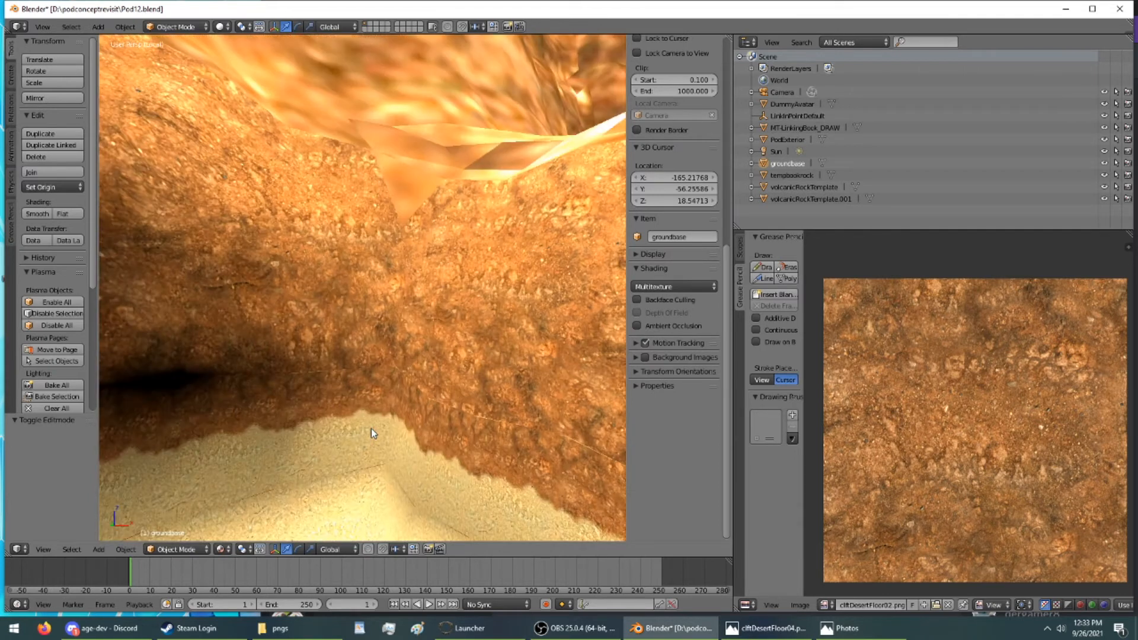
middle_drag(371, 428, 314, 208)
scroll(381, 446, down, 3)
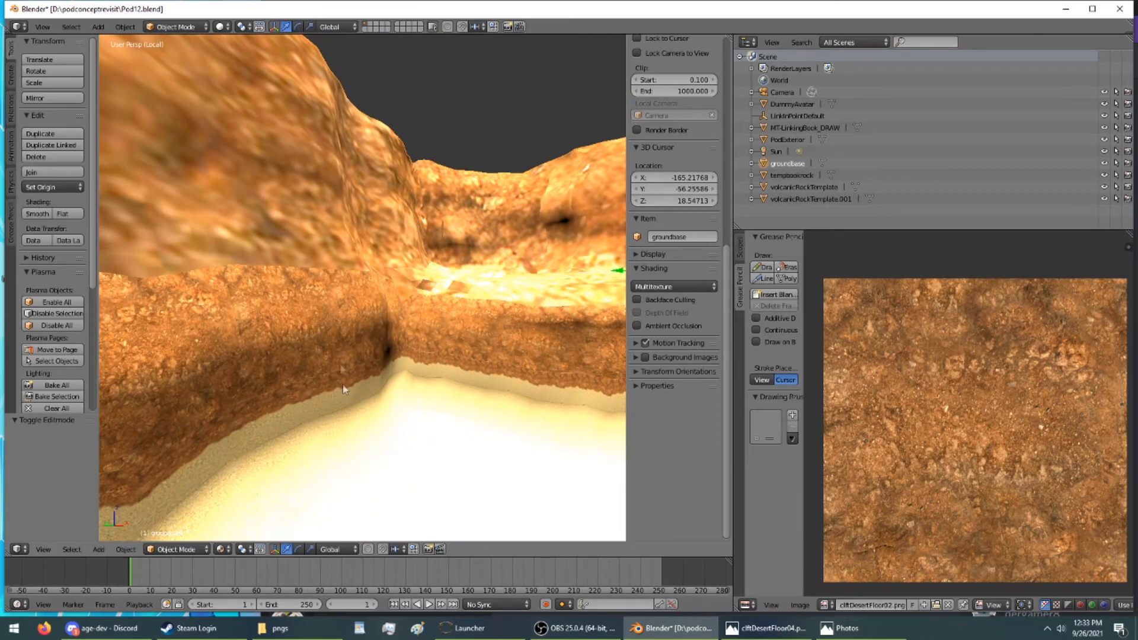
mouse_move(343, 352)
middle_down()
mouse_move(346, 463)
mouse_move(342, 319)
mouse_move(212, 349)
mouse_move(214, 381)
mouse_move(223, 353)
mouse_move(326, 337)
mouse_move(274, 323)
mouse_move(592, 366)
mouse_move(118, 362)
mouse_move(248, 357)
mouse_move(202, 348)
mouse_move(397, 348)
mouse_move(352, 337)
middle_up()
scroll(92, 359, down, 5)
scroll(89, 95, up, 8)
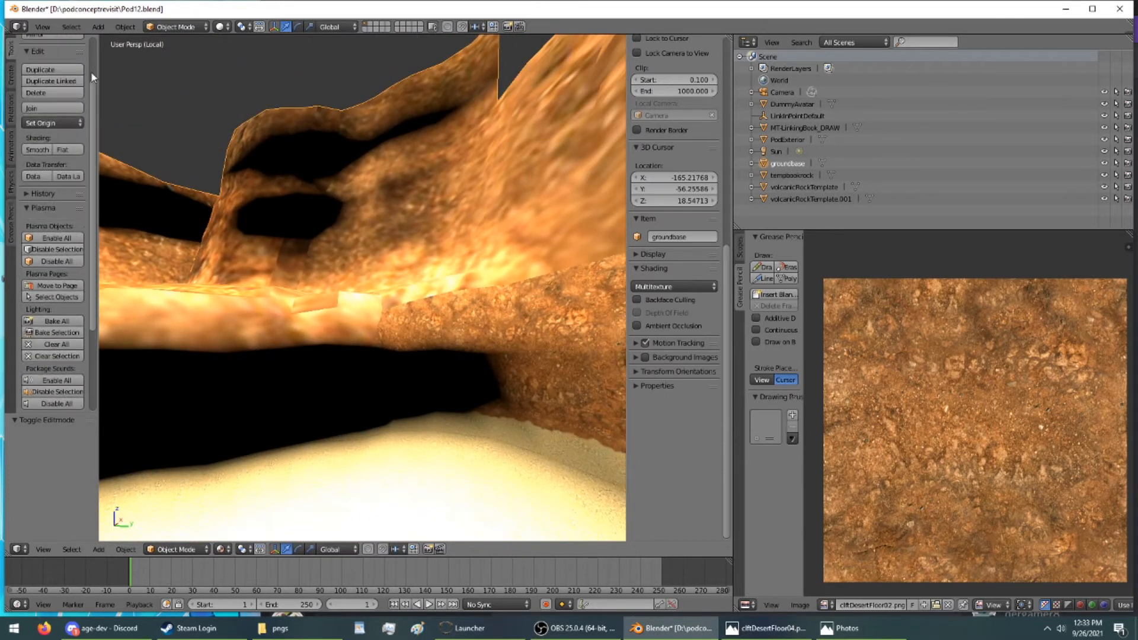
Step: In Edit Mode, select the dark lower rock faces of groundbase's next wall section, starting beside the previously reprojected wall
click(156, 28)
click(164, 54)
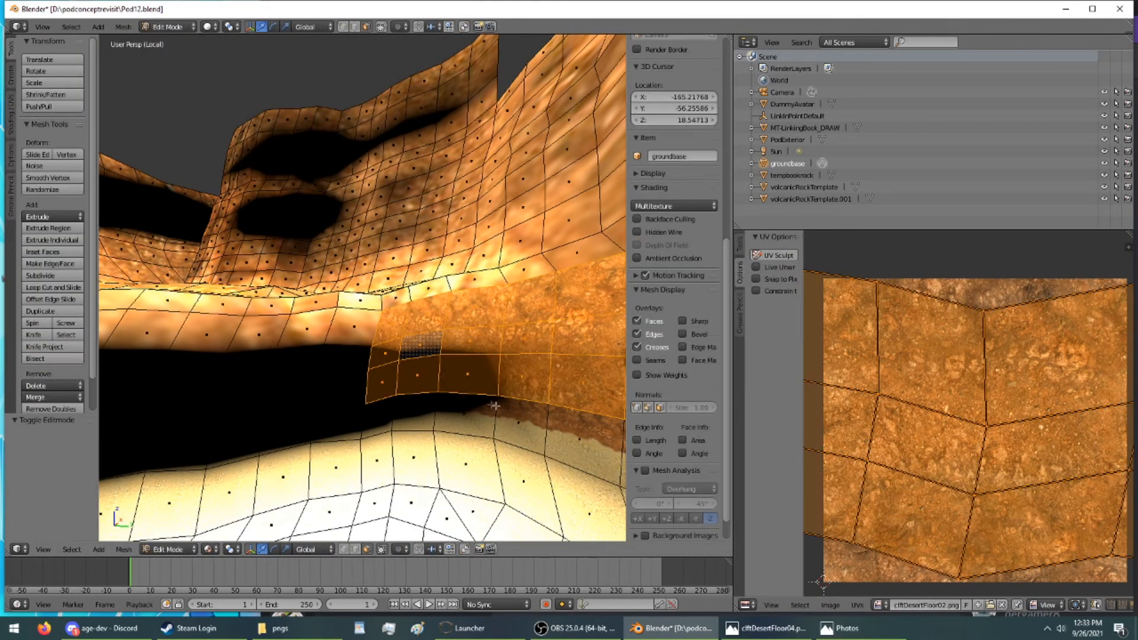
right_click(350, 333)
ctrl+right_click(357, 403)
shift+middle_drag(348, 402, 464, 392)
ctrl+right_click(278, 379)
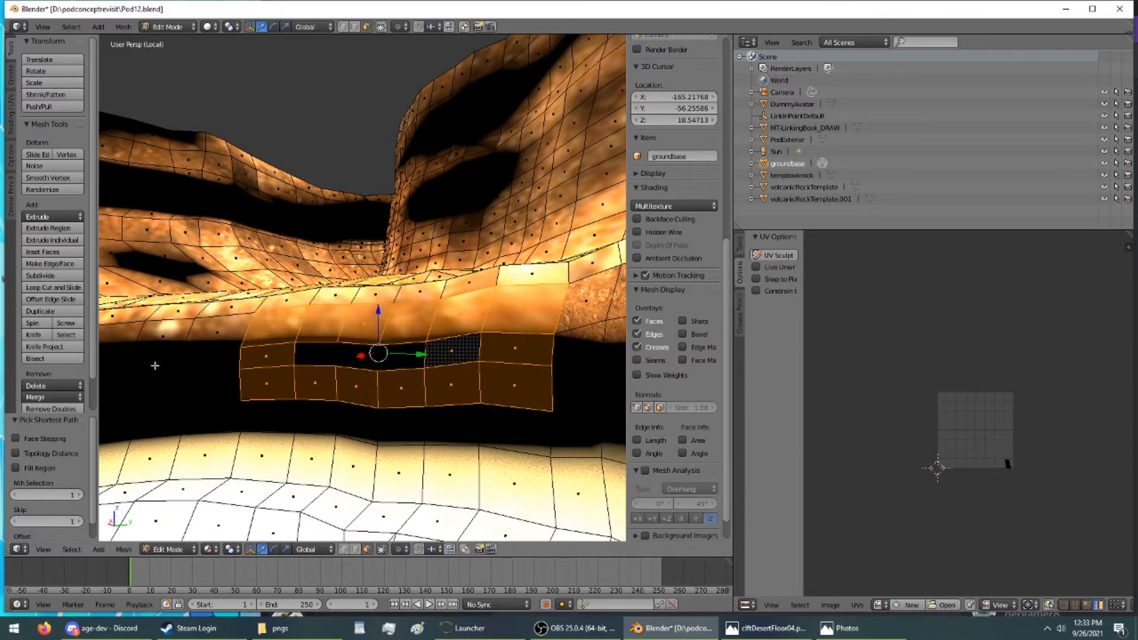
ctrl+right_click(155, 365)
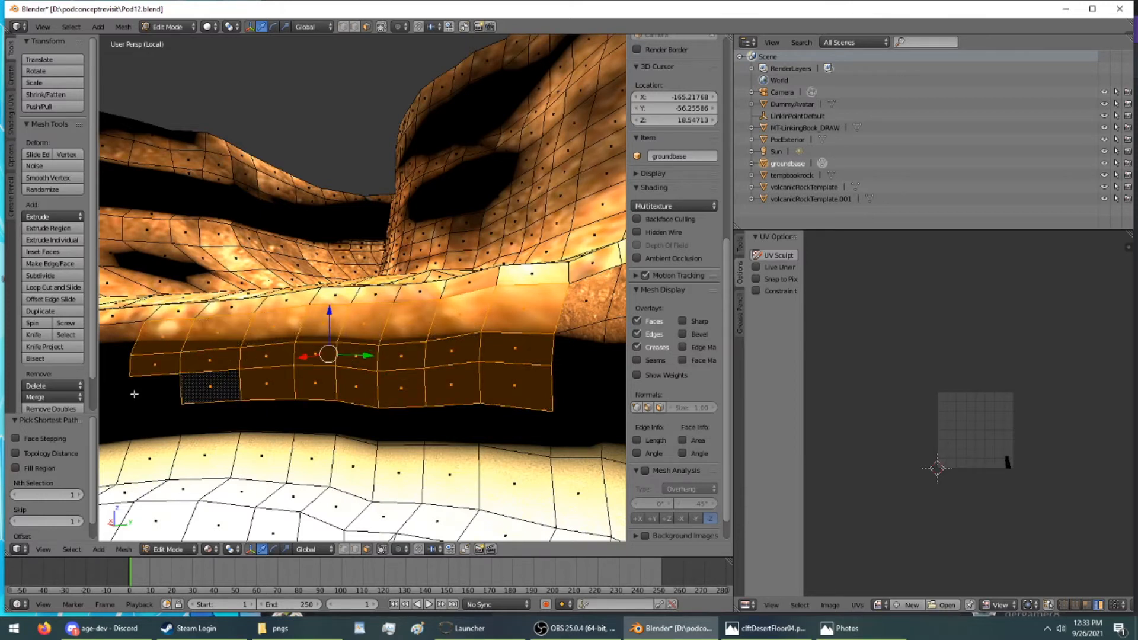
Step: Extend the face selection along the wall's dark rock rows, filling the gaps through to the section's far end
middle_drag(136, 393, 316, 377)
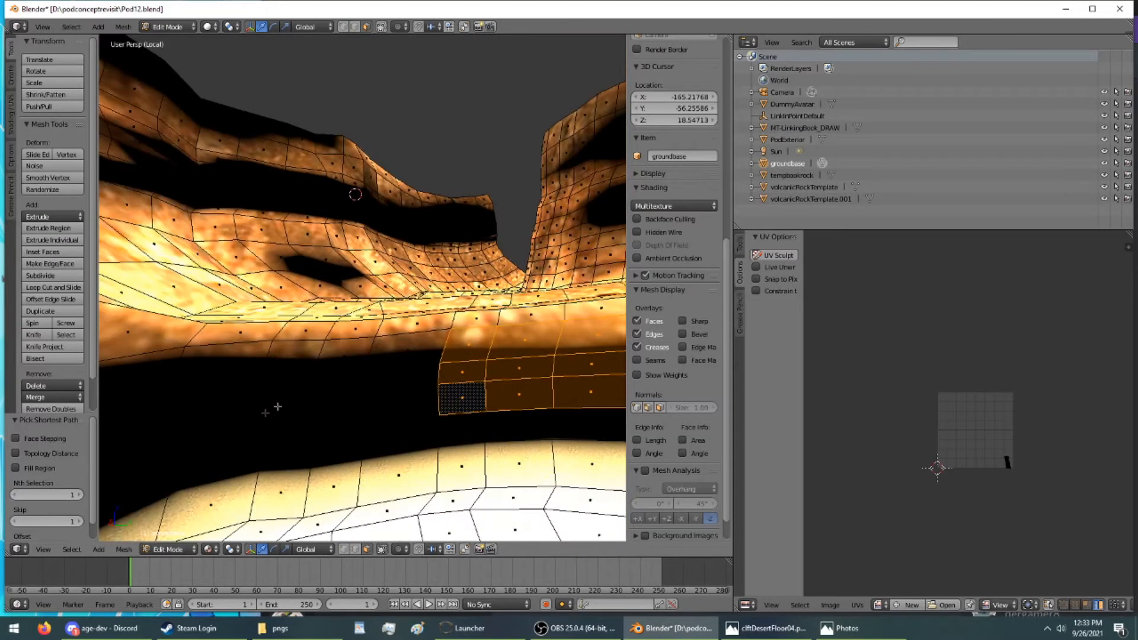
ctrl+right_click(278, 407)
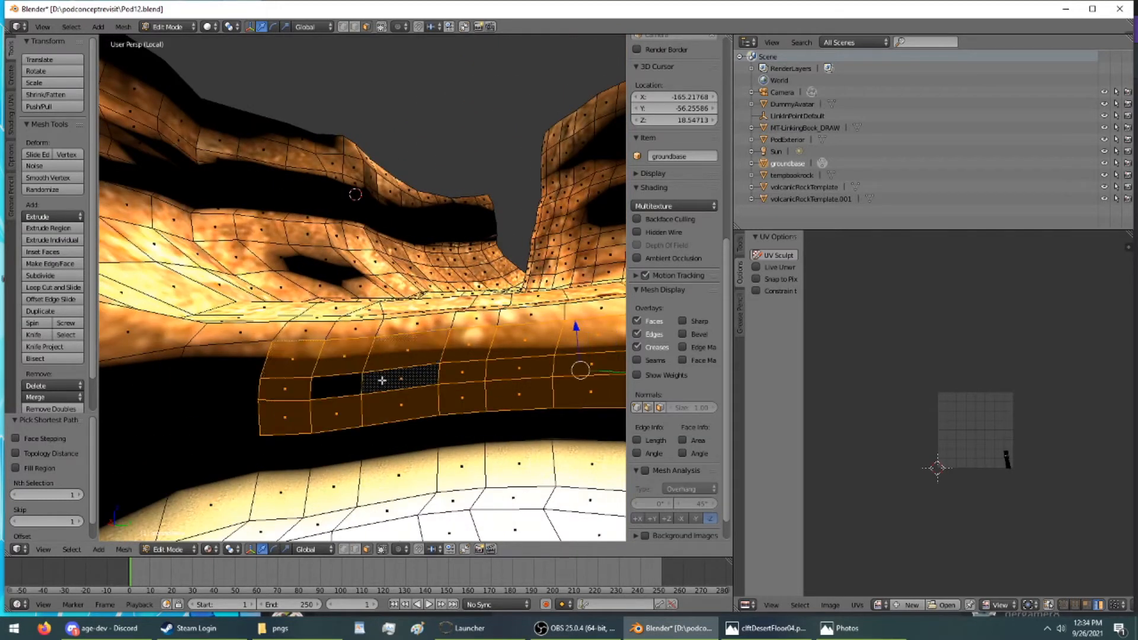
middle_drag(349, 381, 427, 386)
scroll(406, 402, up, 1)
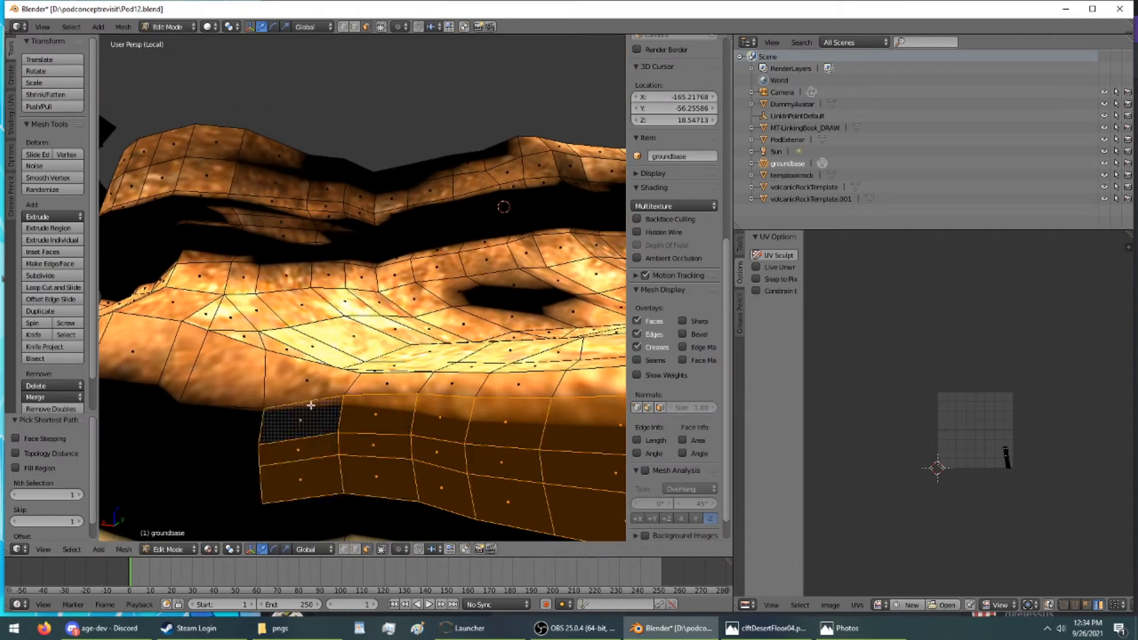
middle_drag(229, 482, 264, 478)
middle_drag(165, 466, 315, 395)
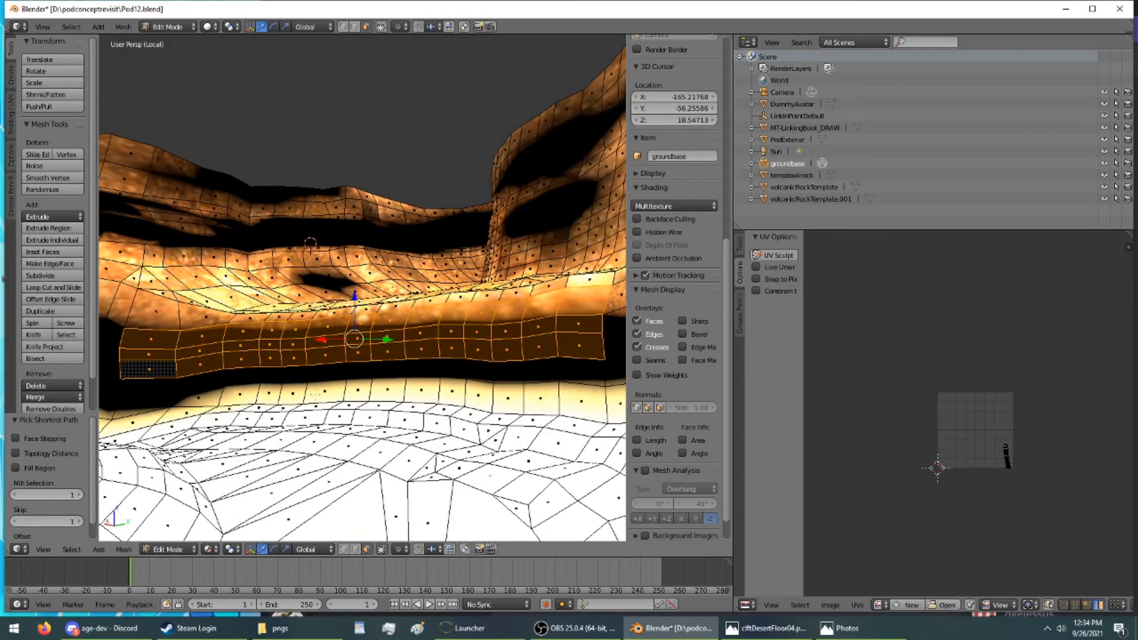
Step: Assign clftDesertFloor02.png to the selected wall faces and unwrap them with Project From View
click(878, 603)
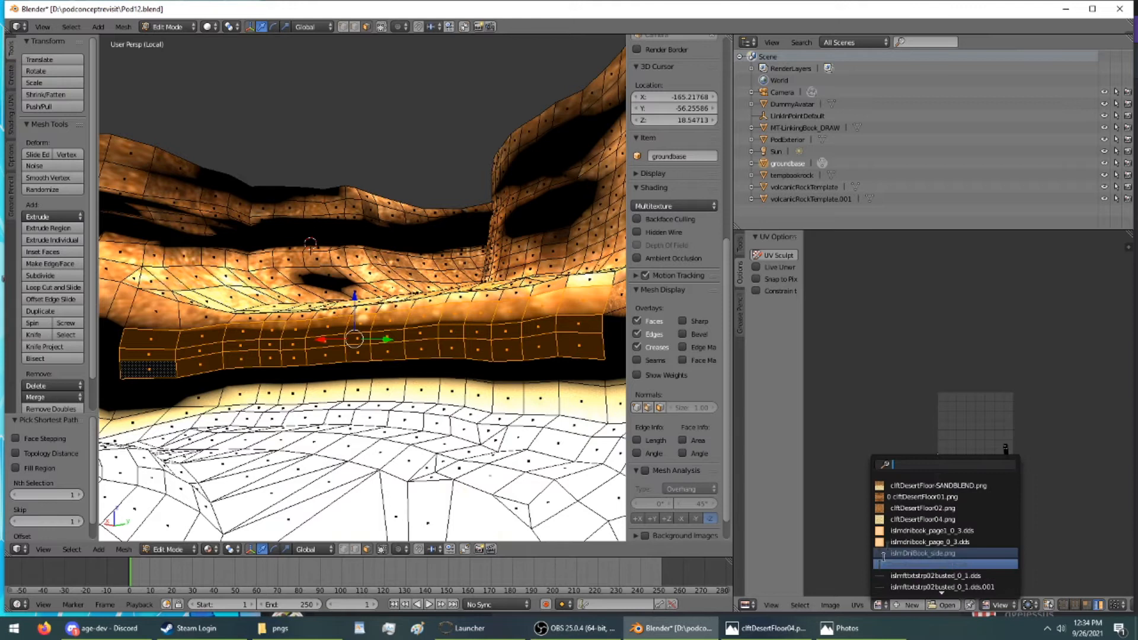
click(896, 509)
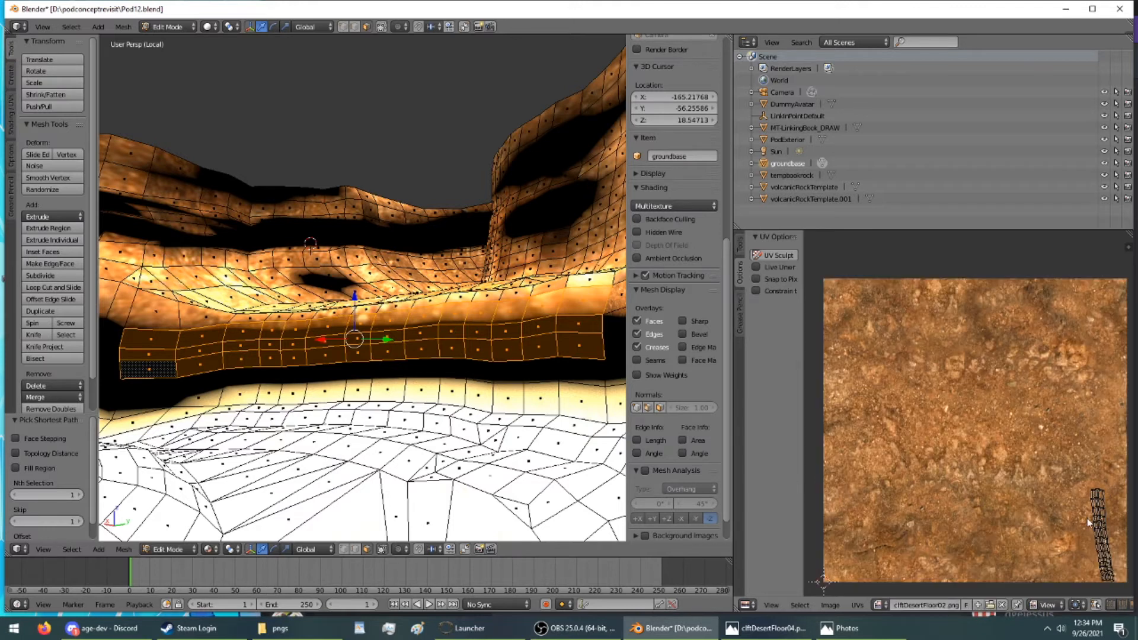
key(u)
click(397, 341)
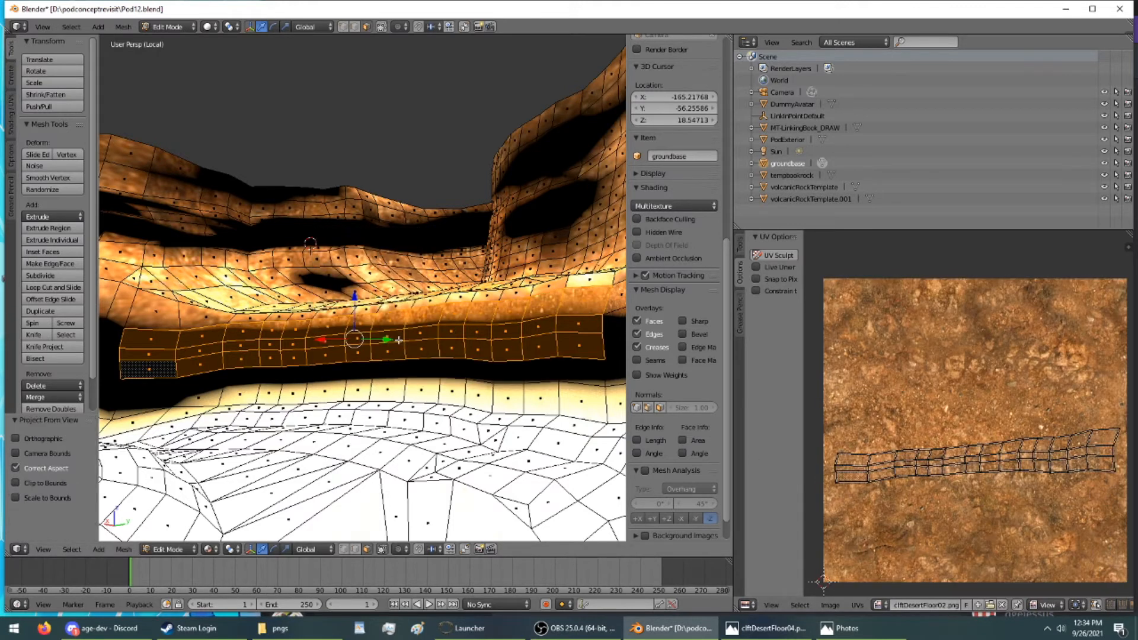
Step: Scale this section's UVs up by 8.436 and again by 1.323, and shift them 0.094 left and 0.197 up on the texture
key(s)
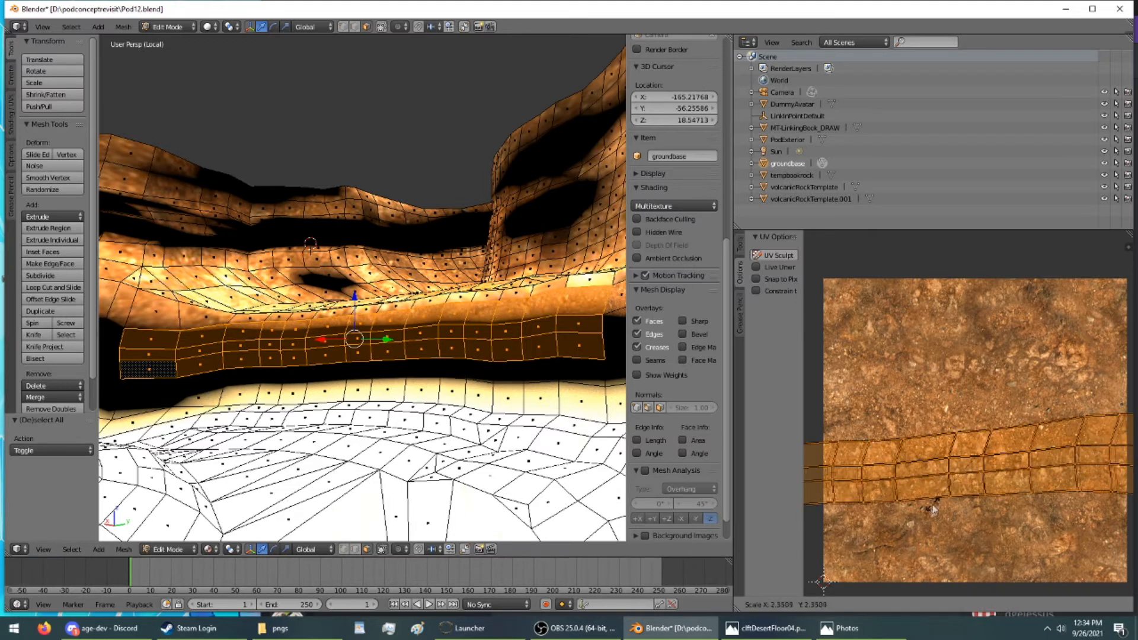
click(851, 291)
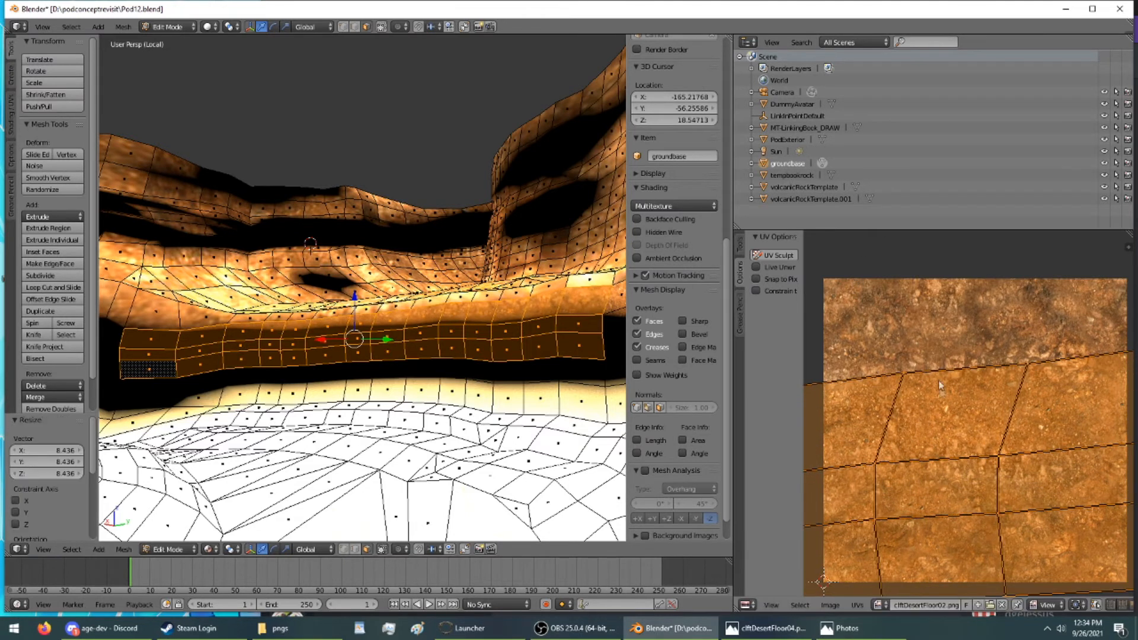
key(g)
click(946, 371)
key(s)
click(951, 376)
key(g)
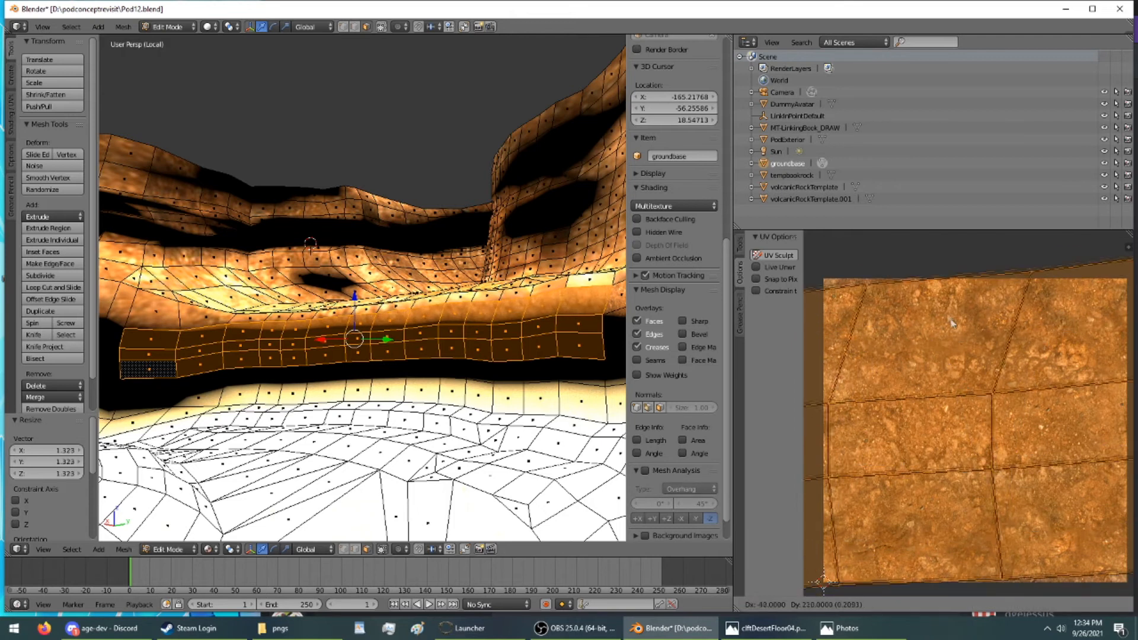
click(937, 322)
Step: Examine the reprojected wall and its seams in Object Mode, along to the protruding rock at the wall's end
scroll(316, 318, up, 8)
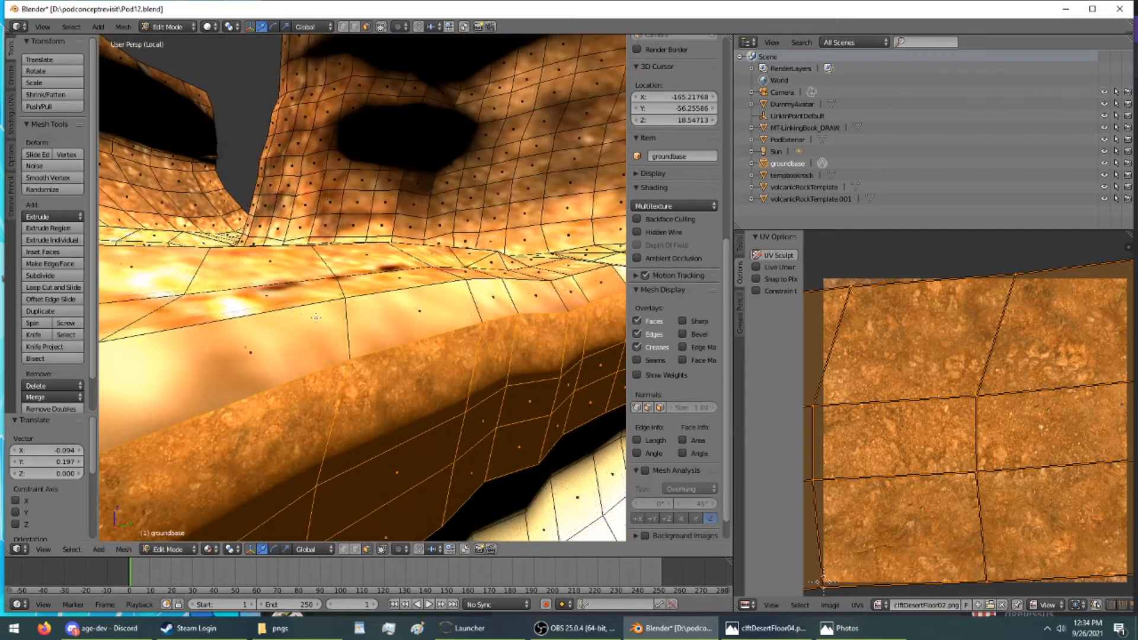
middle_drag(316, 318, 527, 285)
scroll(372, 201, up, 6)
shift+middle_drag(131, 249, 388, 260)
click(167, 27)
click(175, 43)
middle_drag(270, 143, 584, 330)
scroll(219, 217, down, 4)
scroll(218, 217, up, 3)
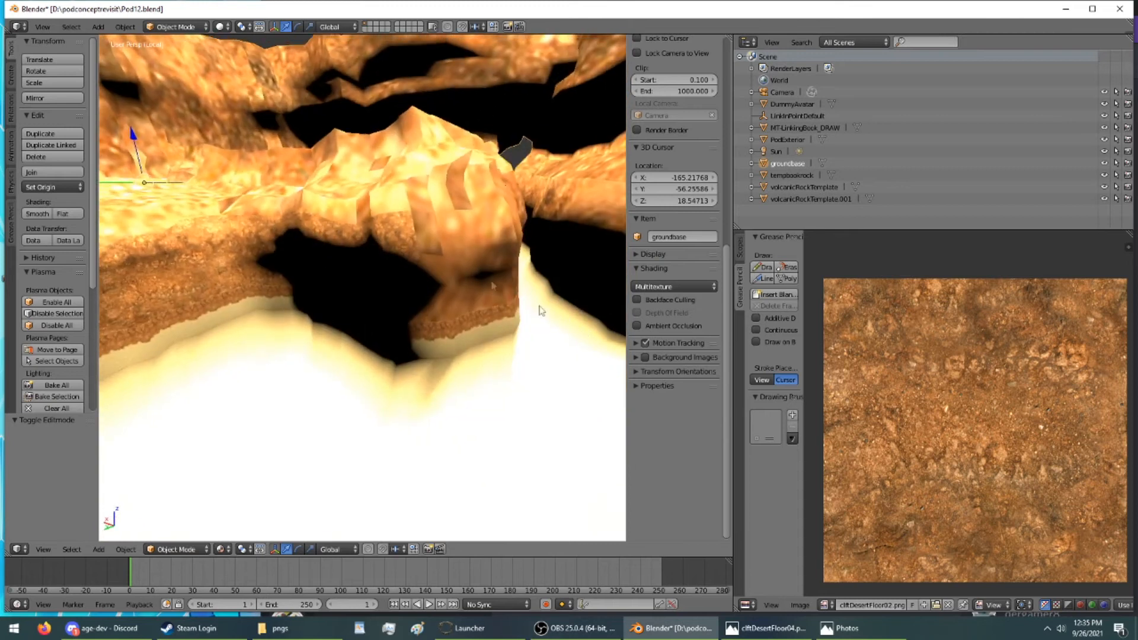
Step: In Edit Mode, select the three rows of rock faces above the sand-blend strip on one side of the protruding rock
click(193, 28)
click(174, 54)
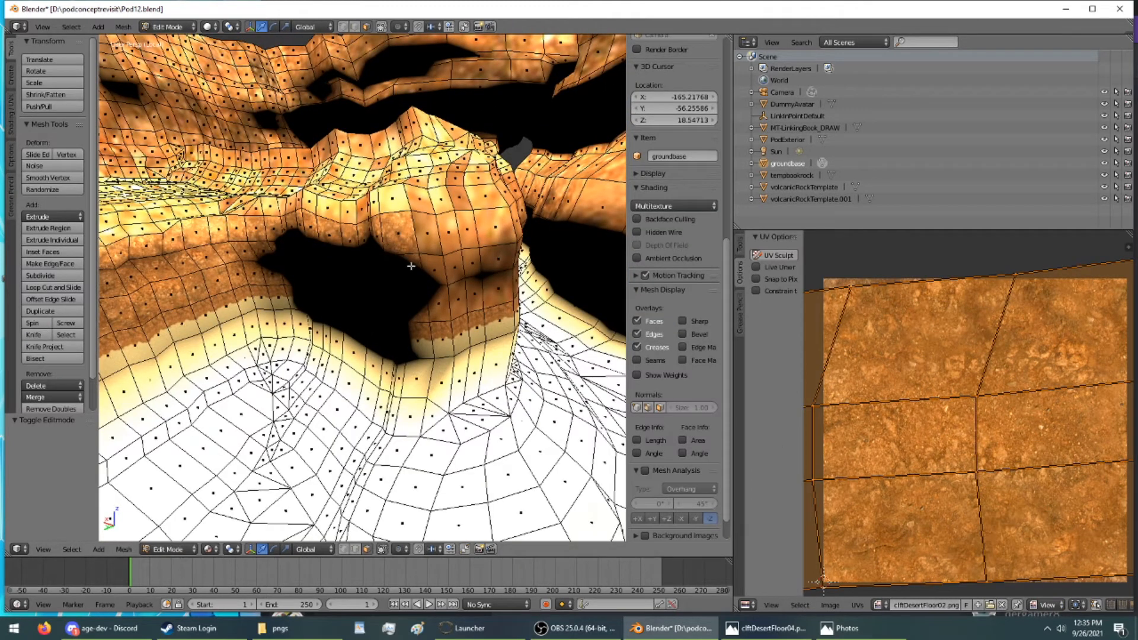
right_click(410, 267)
shift+right_click(429, 245)
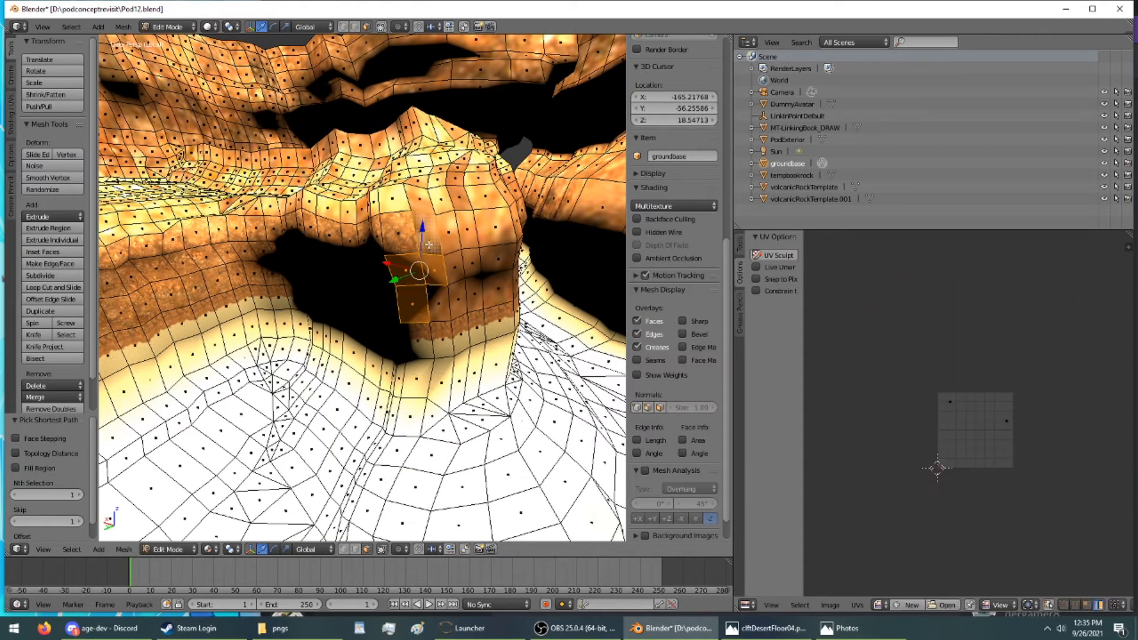
middle_drag(434, 235, 203, 138)
alt+shift+right_click(572, 207)
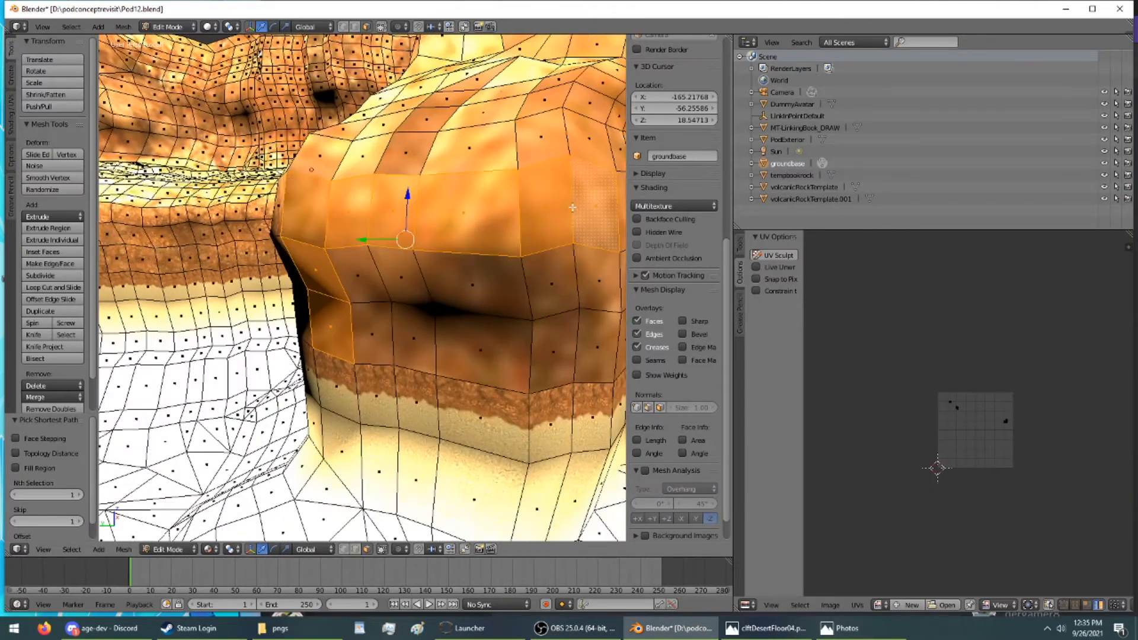
alt+shift+right_click(360, 343)
alt+shift+right_click(538, 282)
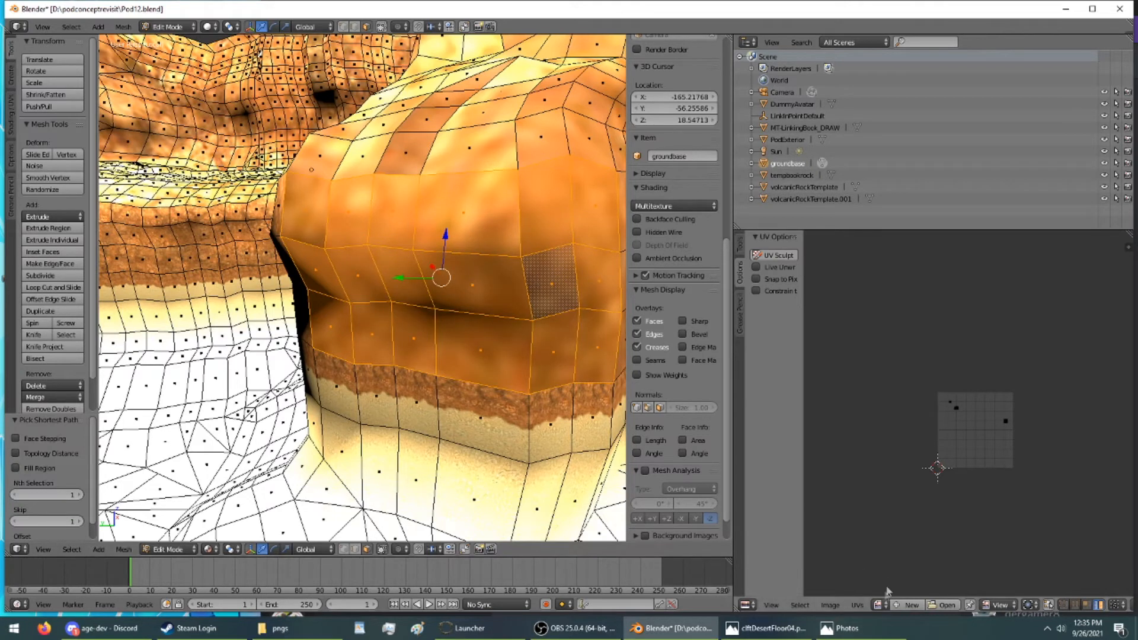
Step: Assign clftDesertFloor02.png to the protruding rock's selected faces and unwrap them with Project From View
click(881, 605)
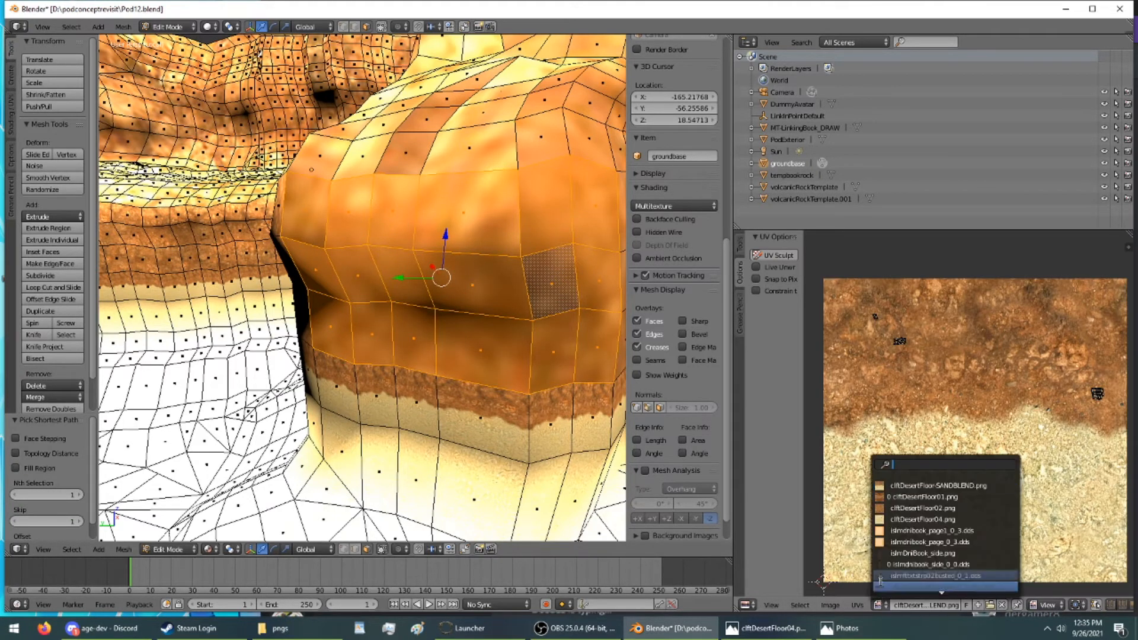
click(901, 509)
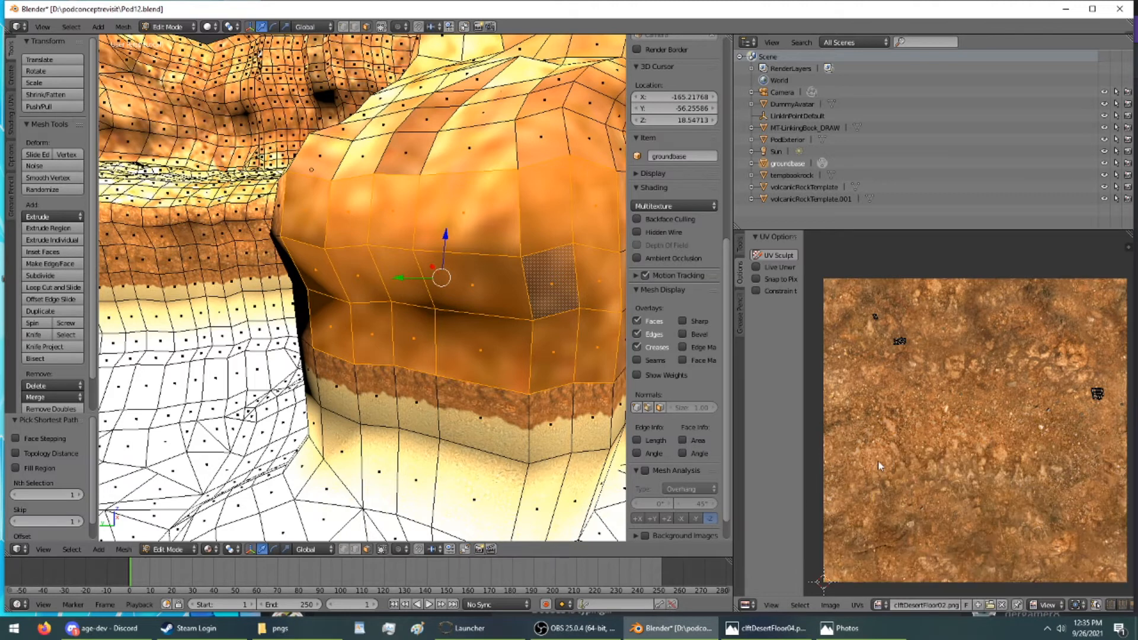
key(a)
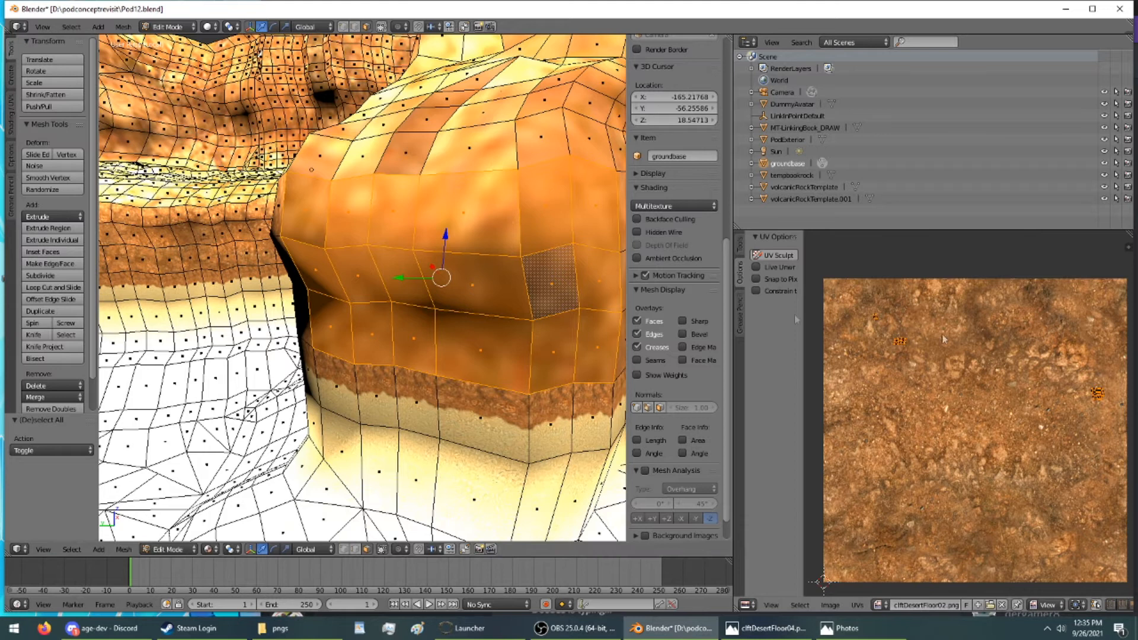
key(u)
click(519, 300)
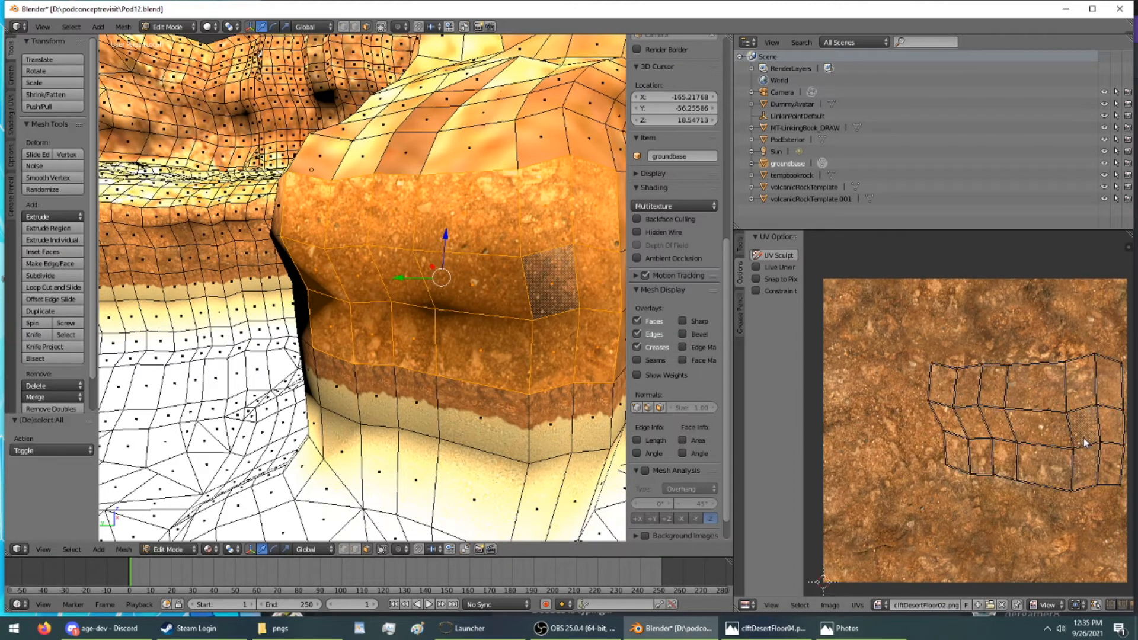
Step: Try scaling the protruding rock's UVs by 2.39 and sliding them sideways to match the adjoining rock faces
key(s)
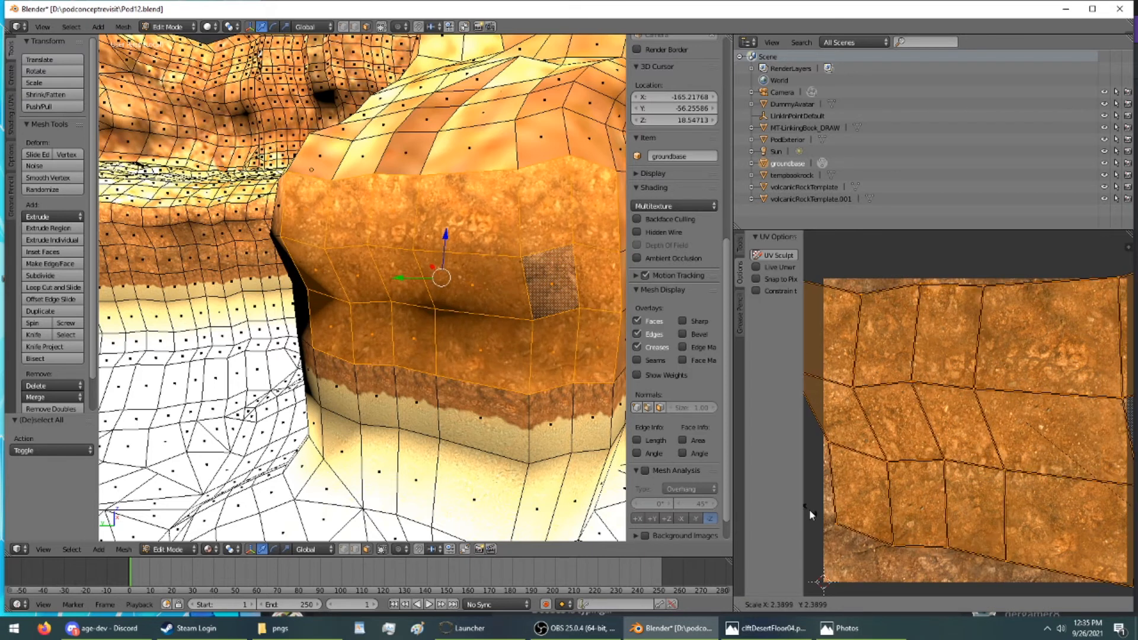
key(g)
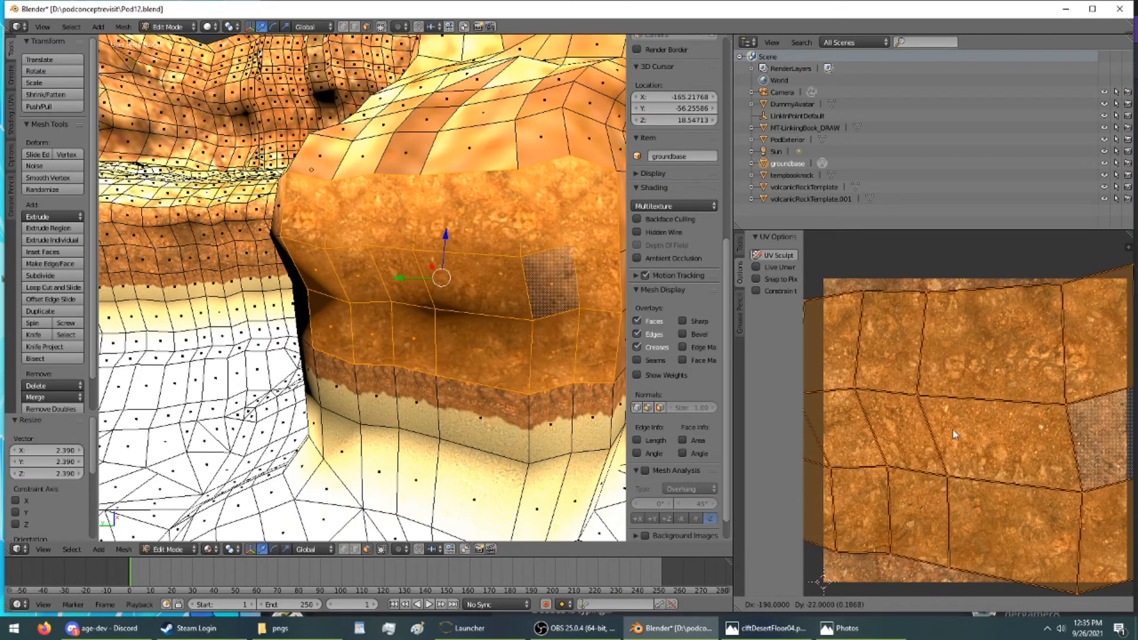
click(933, 424)
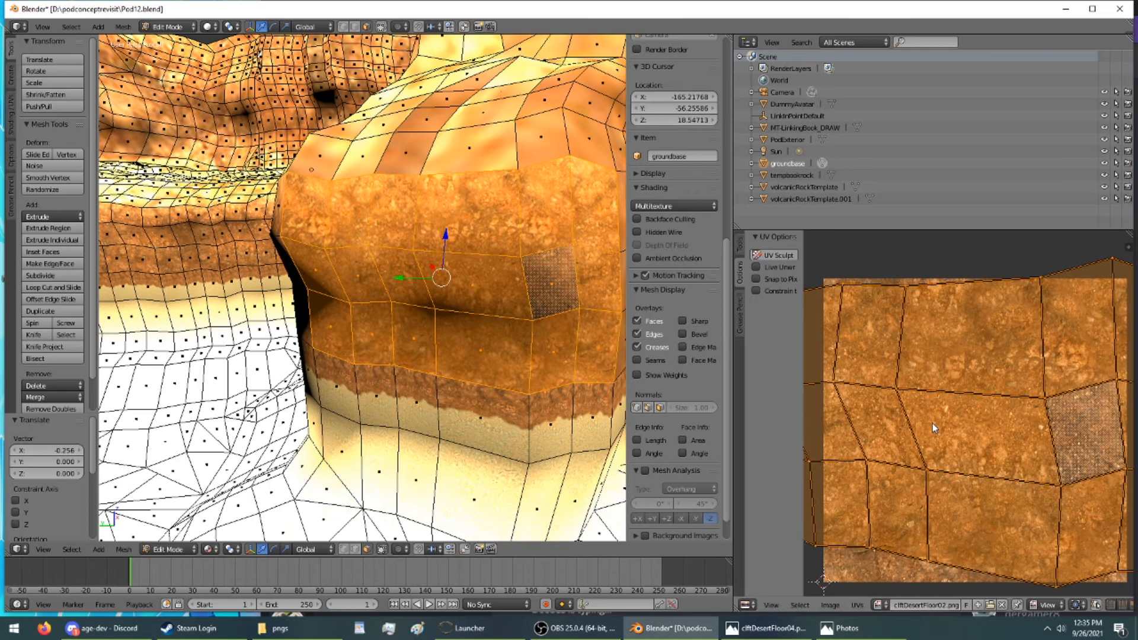
middle_drag(511, 423, 533, 409)
scroll(534, 409, up, 3)
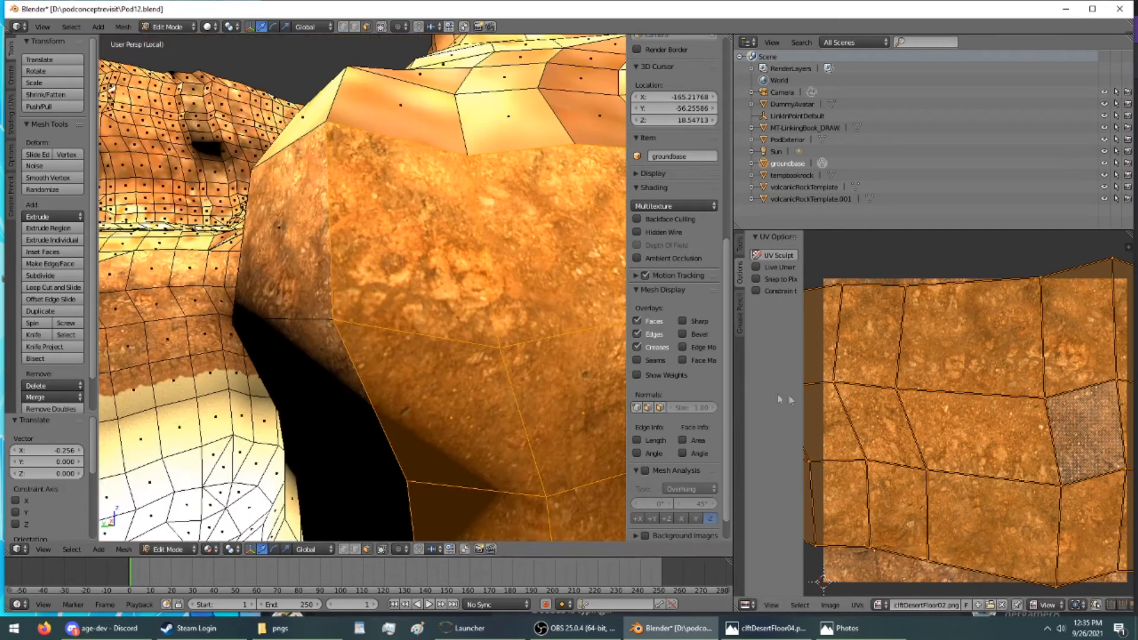
key(g)
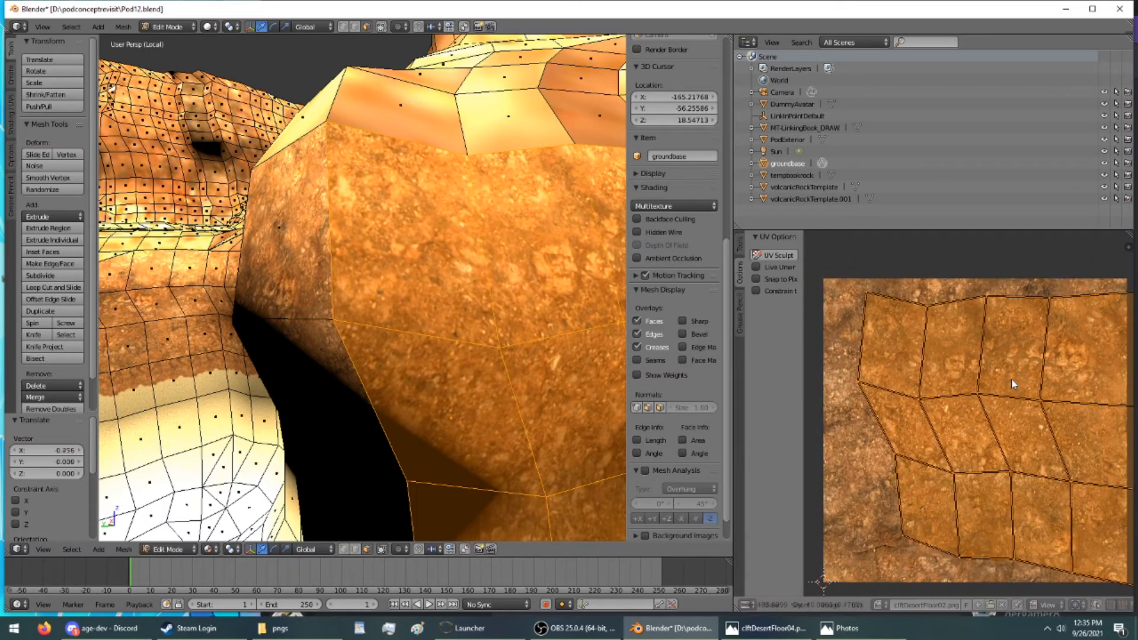
Step: Reproject the protruding rock's selected faces with Project From View from a more face-on angle
middle_drag(431, 339, 118, 286)
scroll(395, 342, down, 2)
scroll(375, 350, down, 2)
key(u)
click(118, 284)
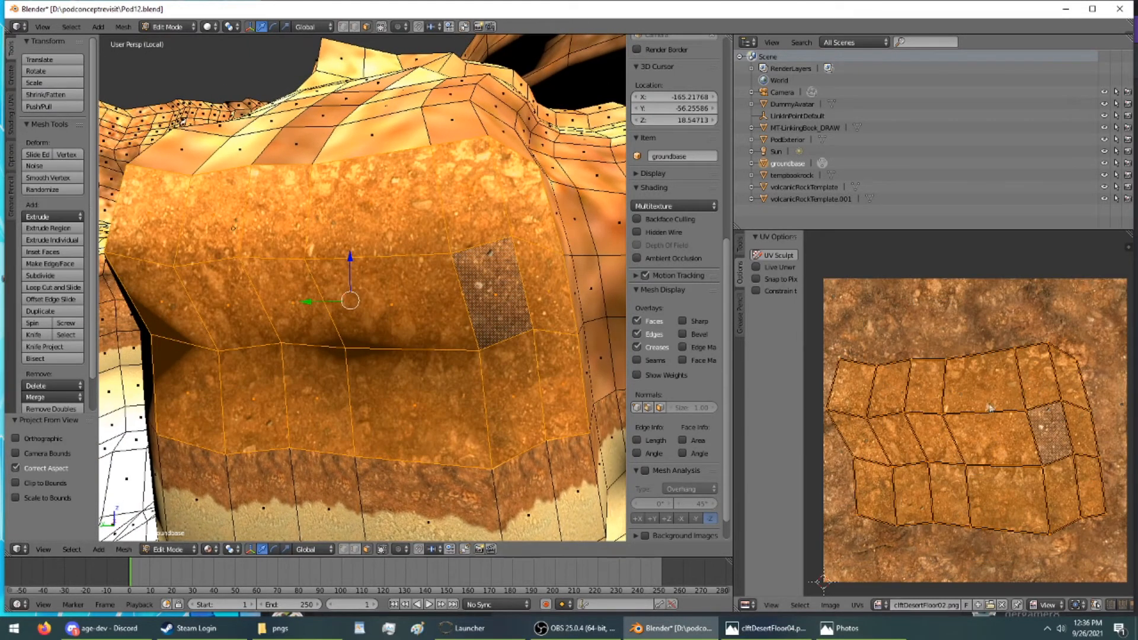
Step: Scale the reprojected UVs by 1.767 and shift them on the texture to match the rock at the adjoining seam
key(s)
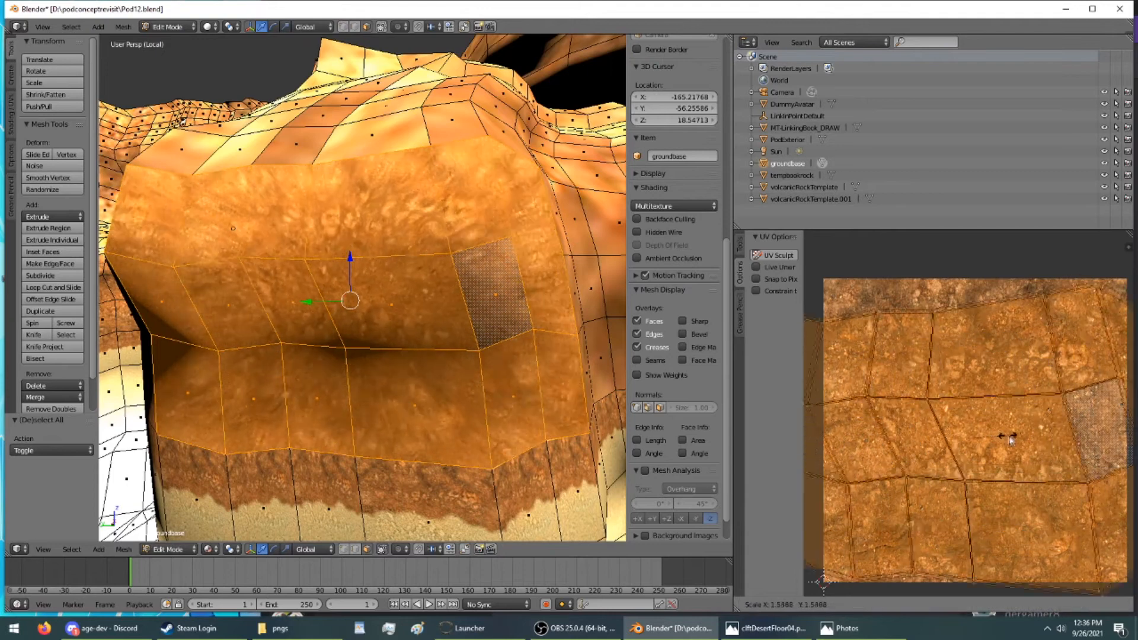
click(1013, 442)
key(g)
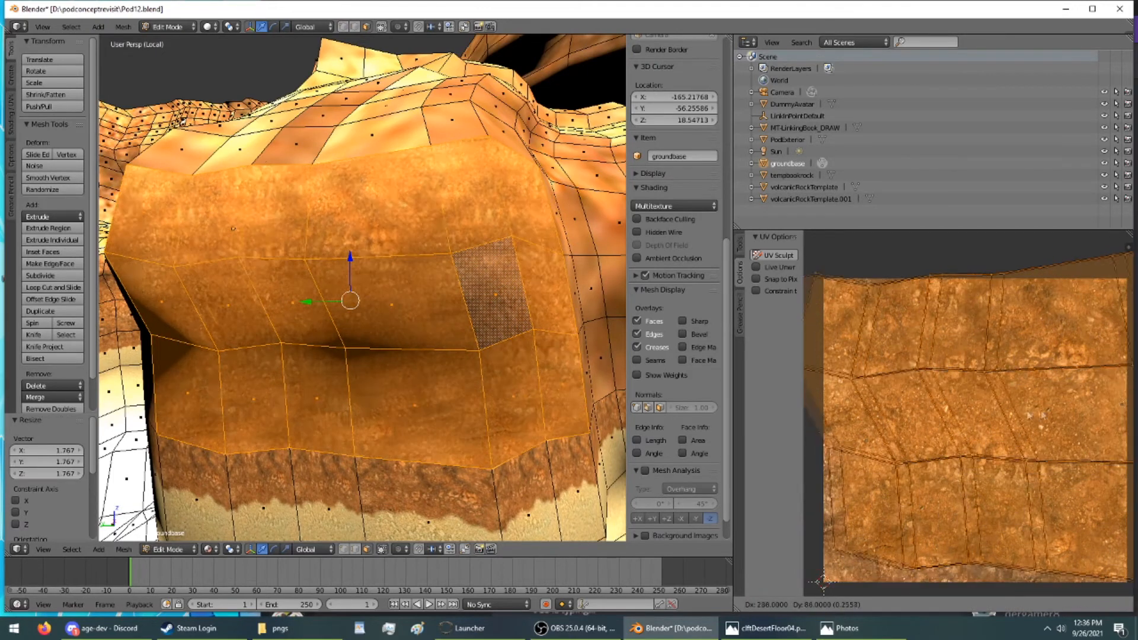
click(1059, 428)
middle_drag(393, 342, 590, 369)
middle_drag(348, 259, 411, 290)
key(g)
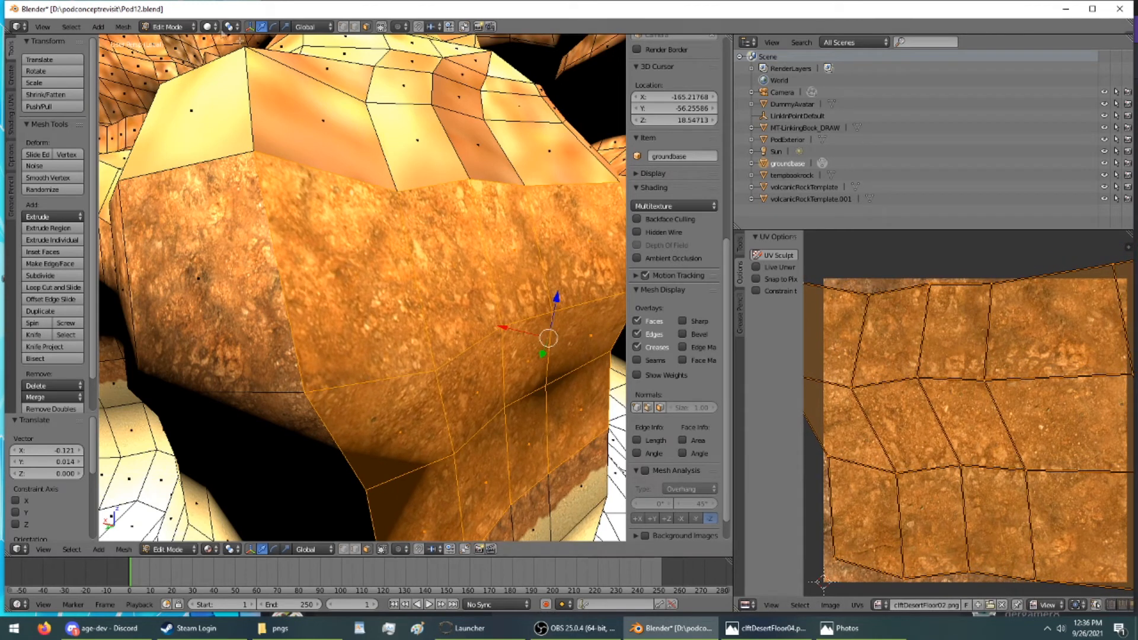
Step: Examine the protruding rock's new texture and its seams with the neighbouring walls in Object Mode
click(184, 43)
middle_drag(268, 129, 383, 262)
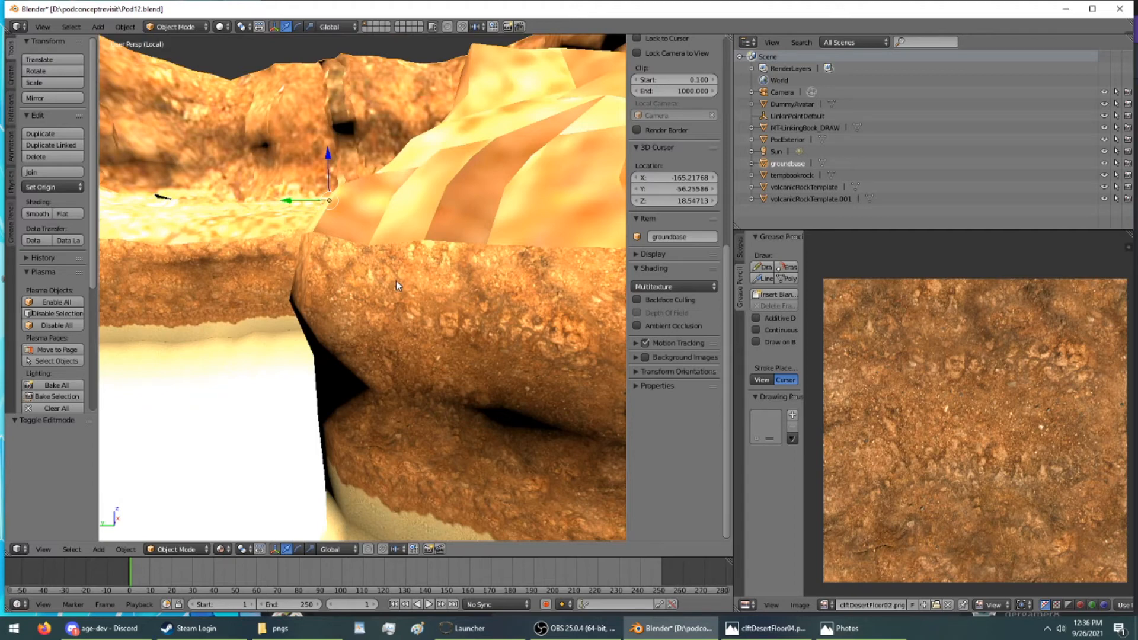
middle_drag(396, 282, 261, 270)
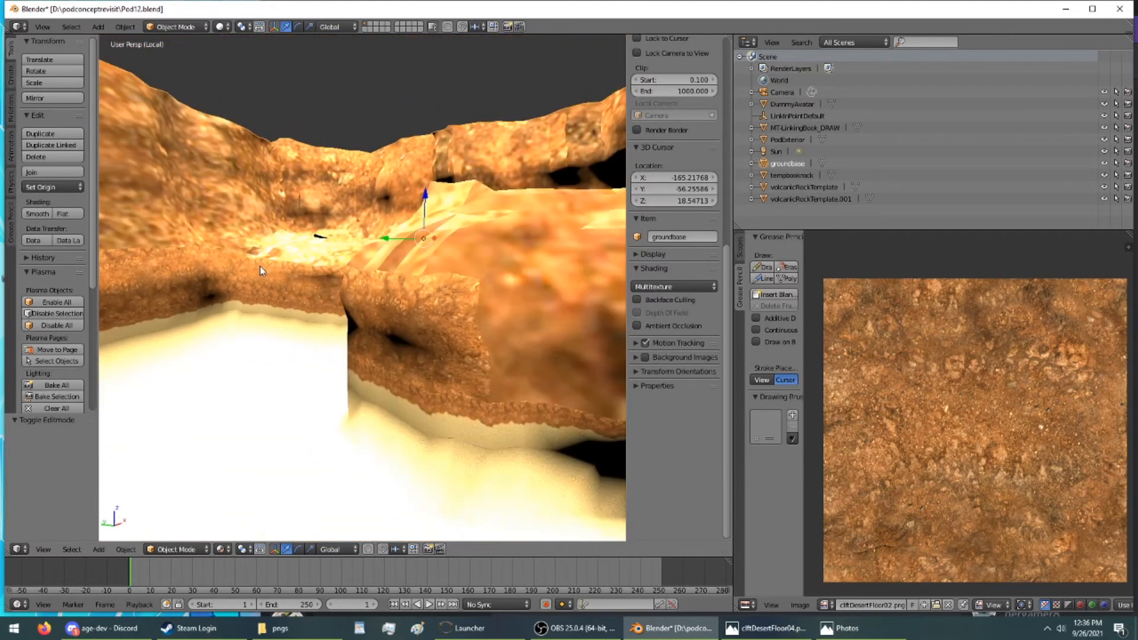
middle_drag(437, 237, 500, 261)
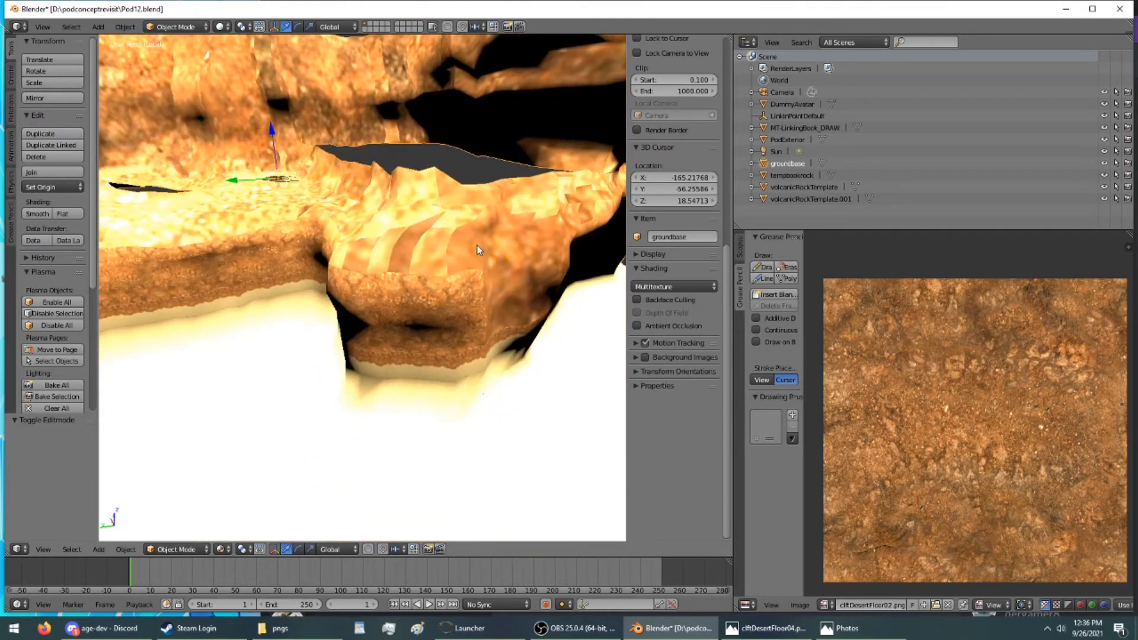
Step: Examine the protruding rock and its neighbouring walls from several sides for rock faces still carrying the old texture
scroll(478, 246, up, 5)
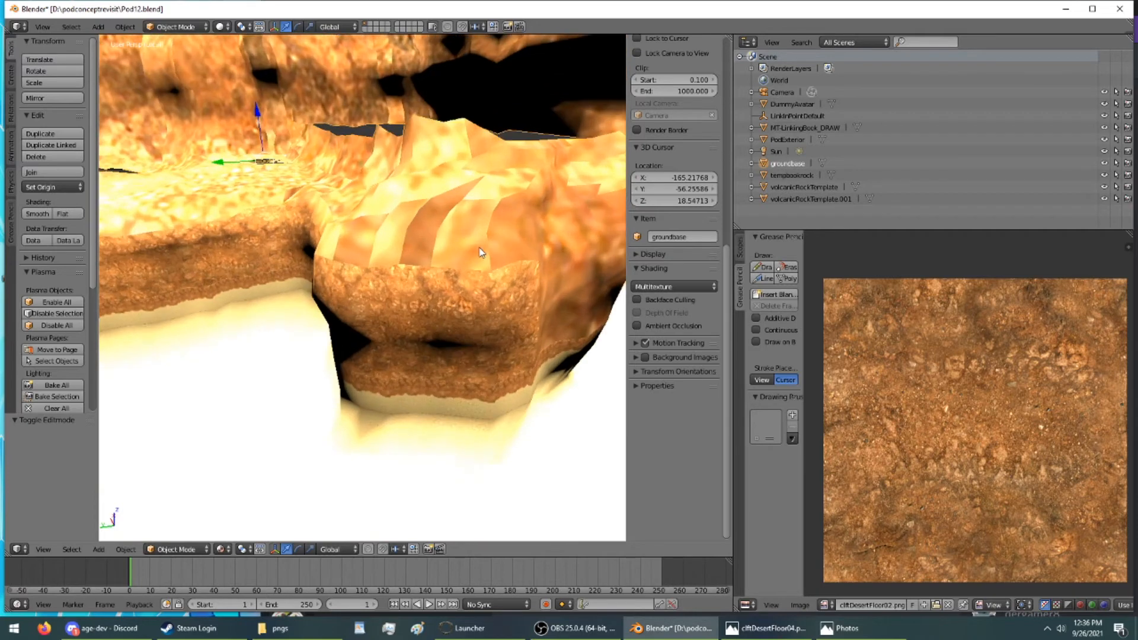
scroll(481, 252, down, 2)
middle_drag(481, 259, 507, 317)
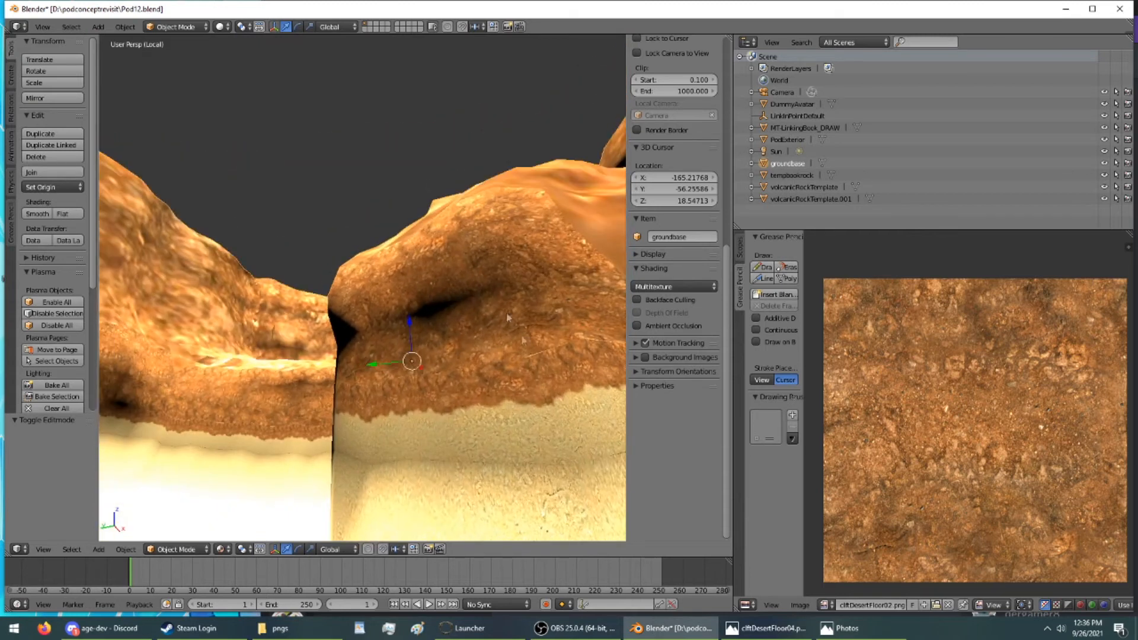
middle_drag(391, 356, 354, 394)
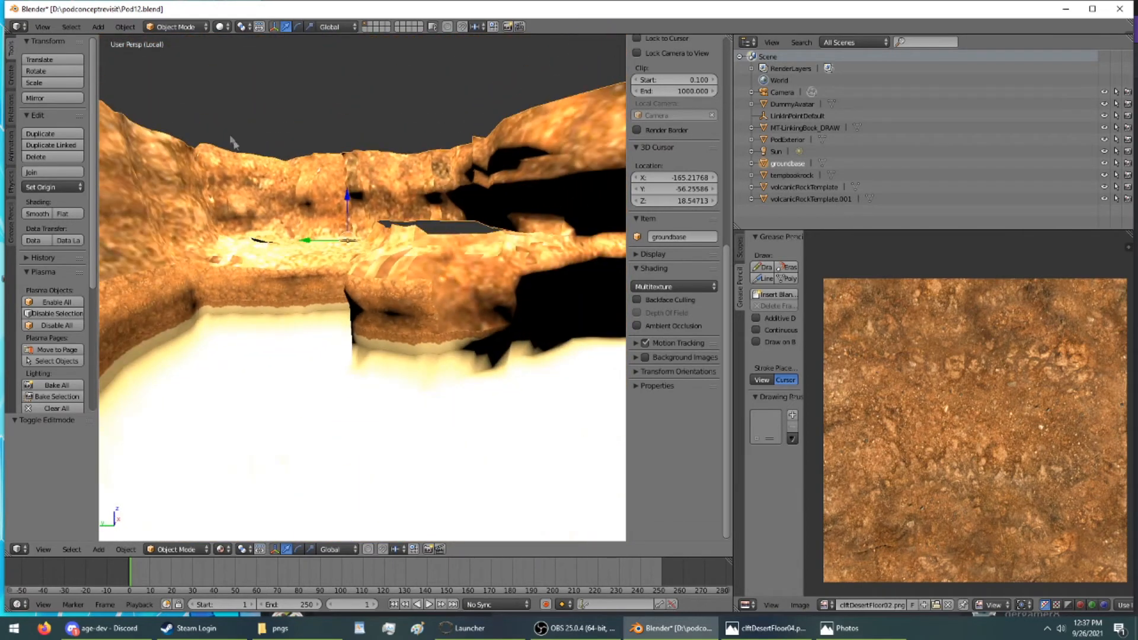
middle_drag(567, 275, 350, 349)
middle_drag(588, 380, 320, 408)
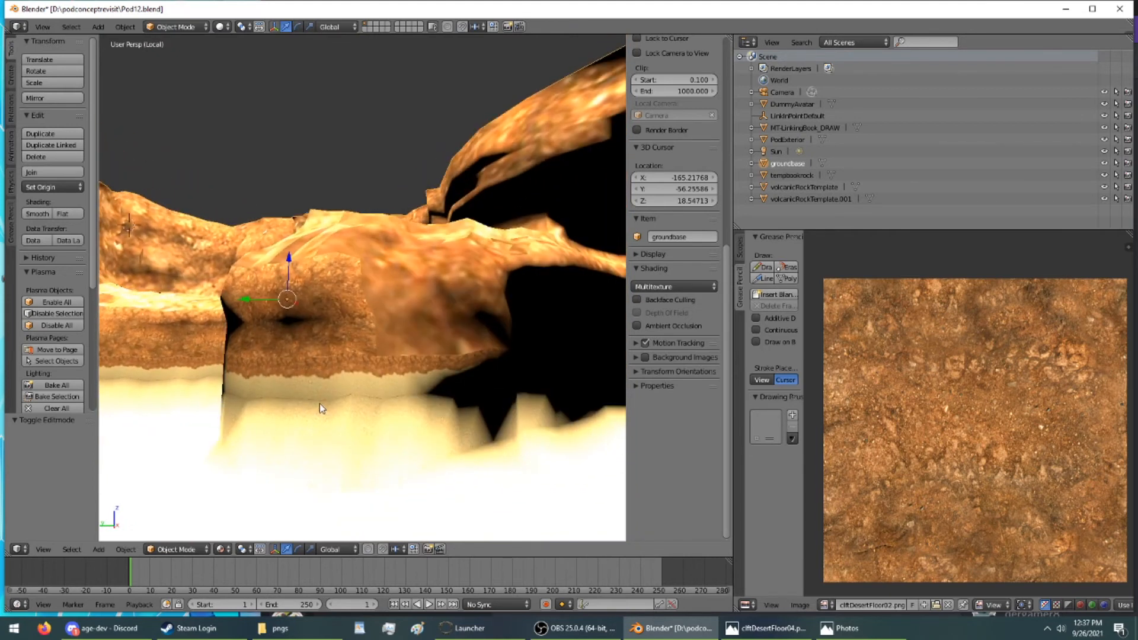
Step: Select the three rows of stretched rock faces beside the protruding rock's reprojected part, above the sand blend strip
click(176, 27)
click(178, 54)
scroll(418, 384, up, 3)
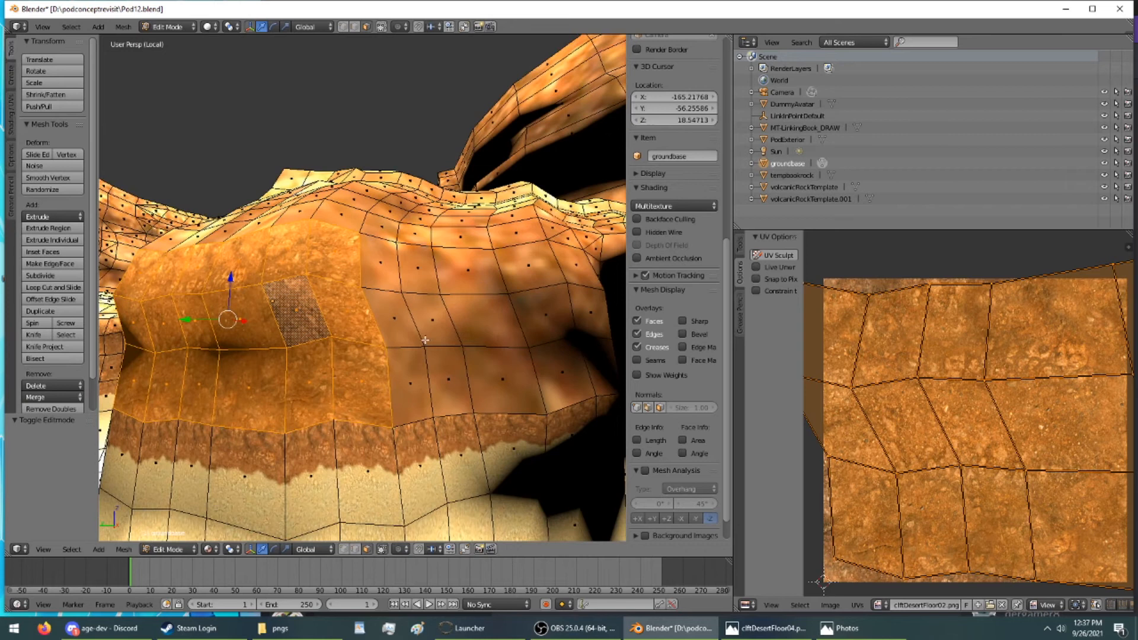
right_click(418, 384)
ctrl+right_click(576, 268)
middle_drag(576, 268, 395, 287)
scroll(470, 375, down, 1)
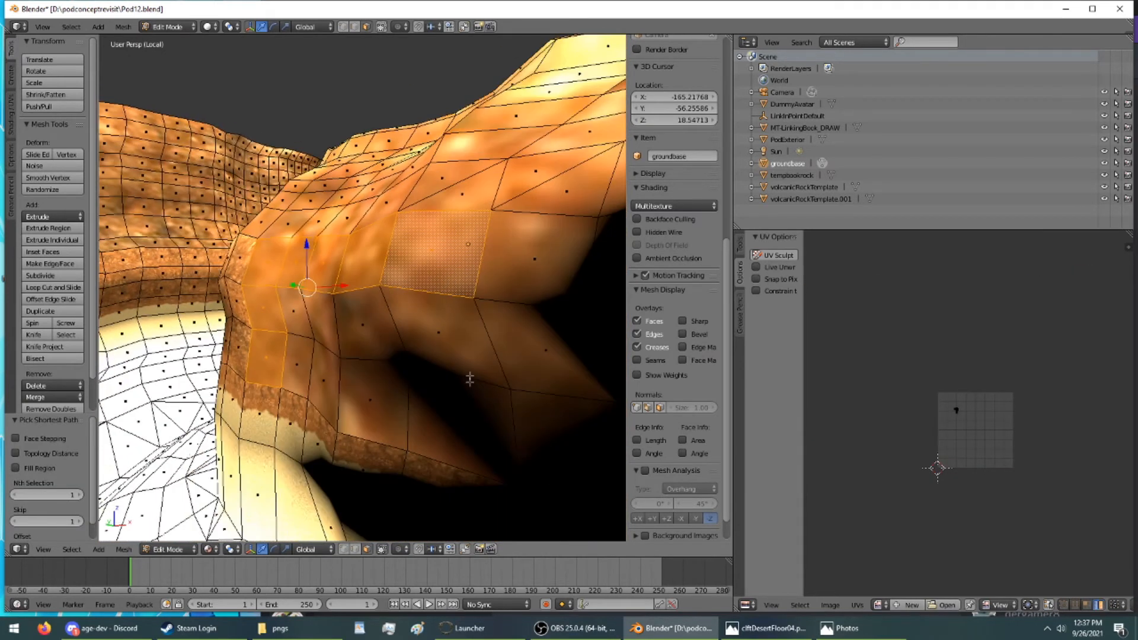
ctrl+right_click(571, 445)
ctrl+right_click(305, 360)
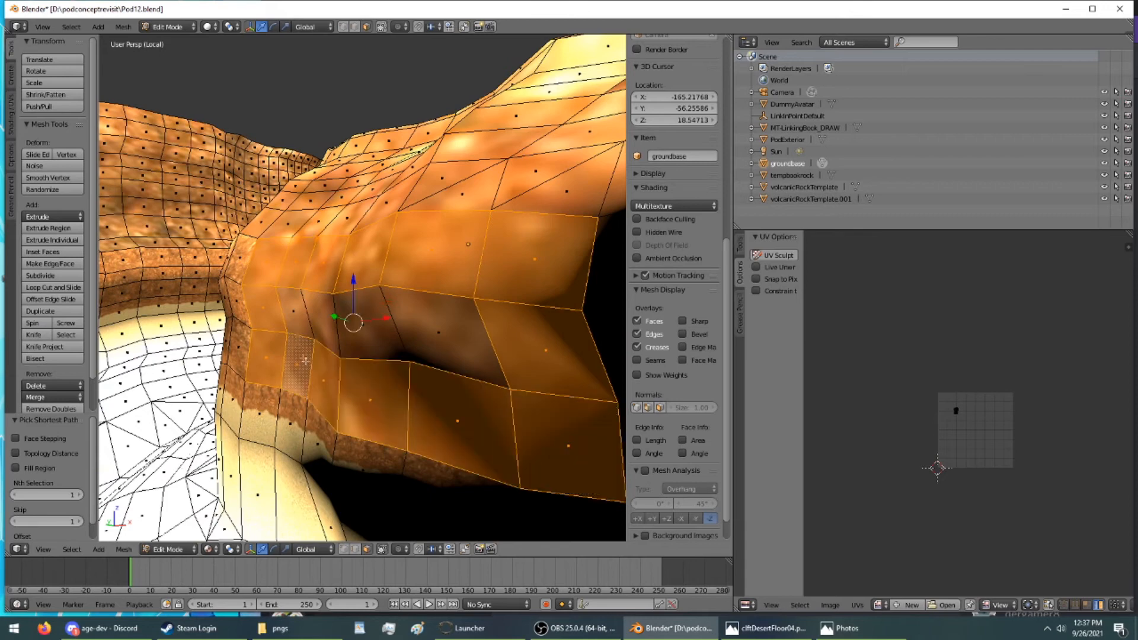
ctrl+right_click(471, 323)
mouse_move(469, 322)
middle_down()
mouse_move(526, 333)
mouse_move(463, 321)
middle_up()
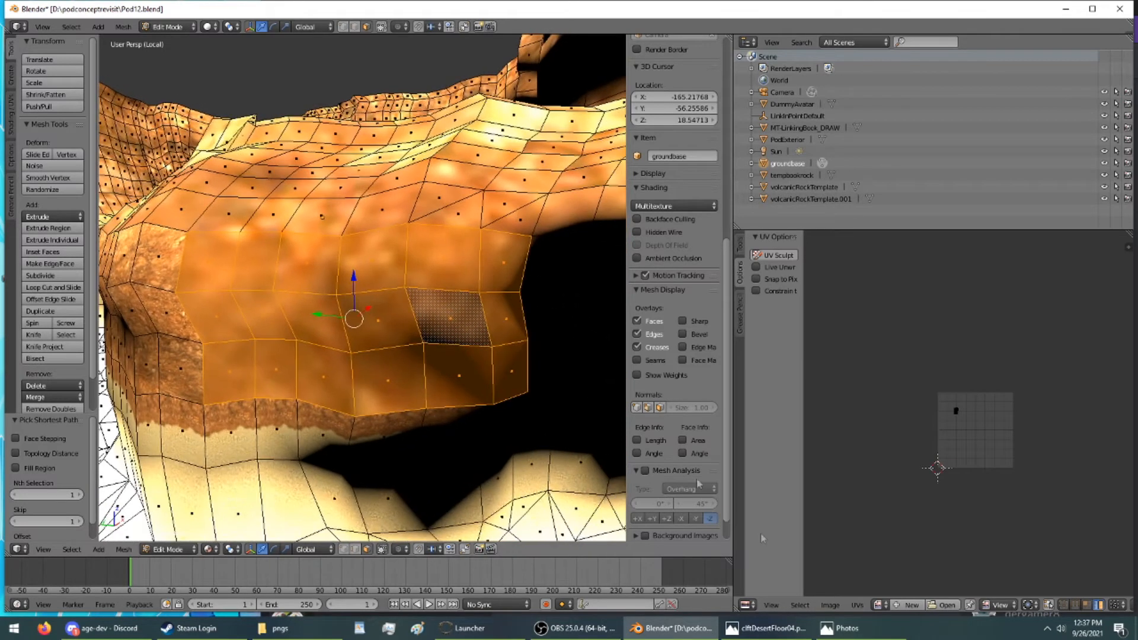
Step: Unwrap the selected rock faces with Project From View and assign clftDesertFloor02.png to them
key(u)
click(364, 278)
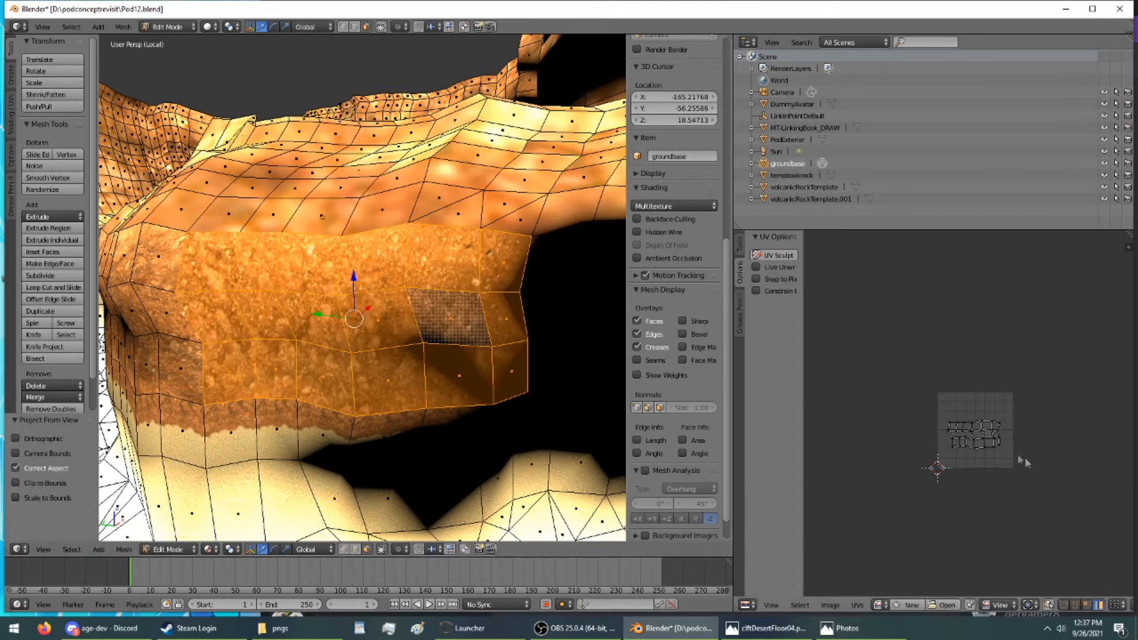
click(879, 604)
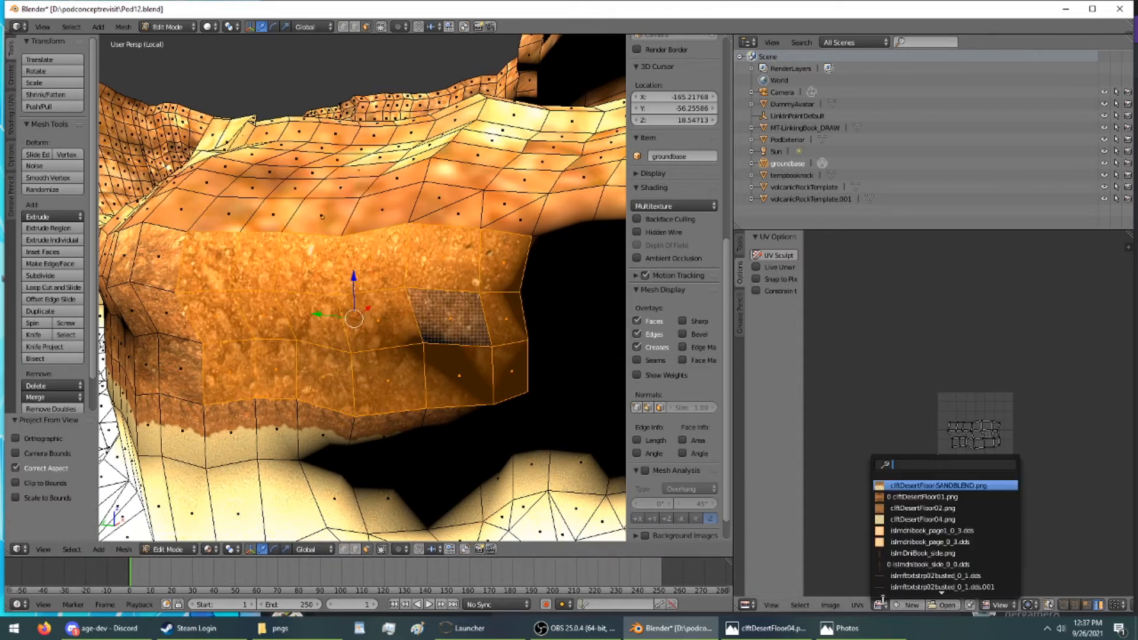
click(930, 508)
Step: Enlarge the section's UVs, finishing with a 1.211 scale, and shift them on the texture to match the adjoining rock
key(s)
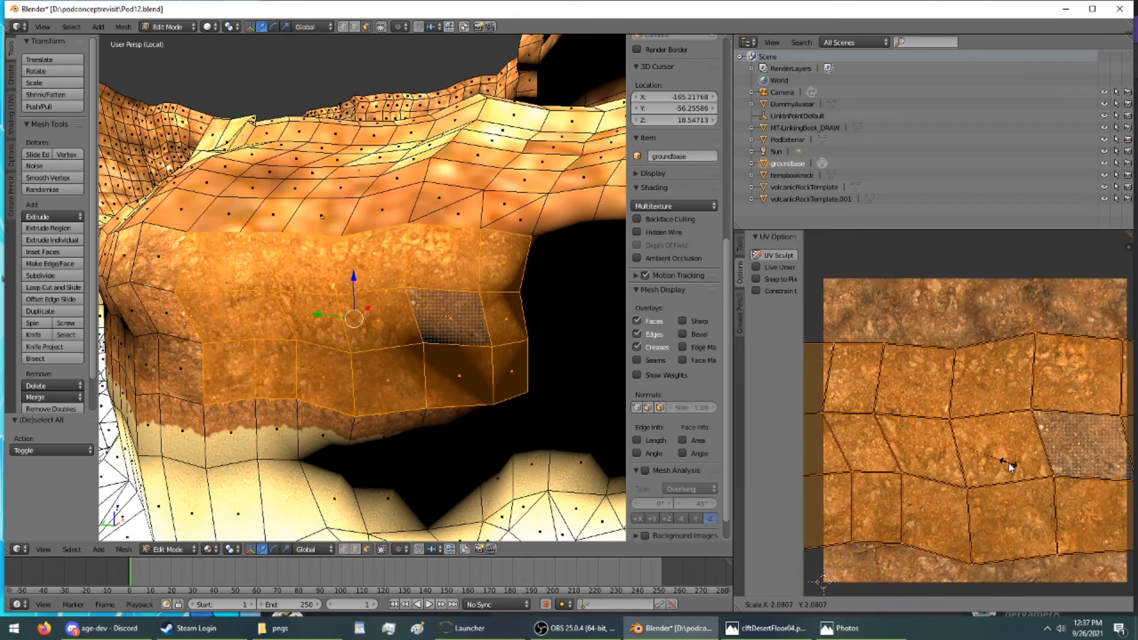
click(1025, 469)
key(g)
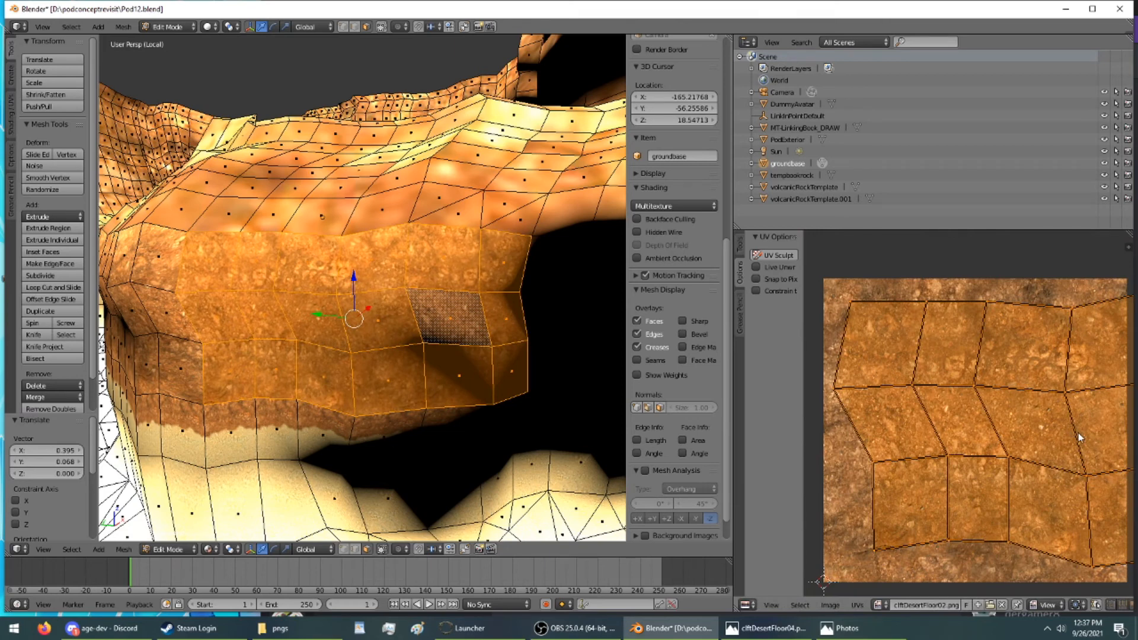
key(s)
middle_drag(220, 323, 314, 342)
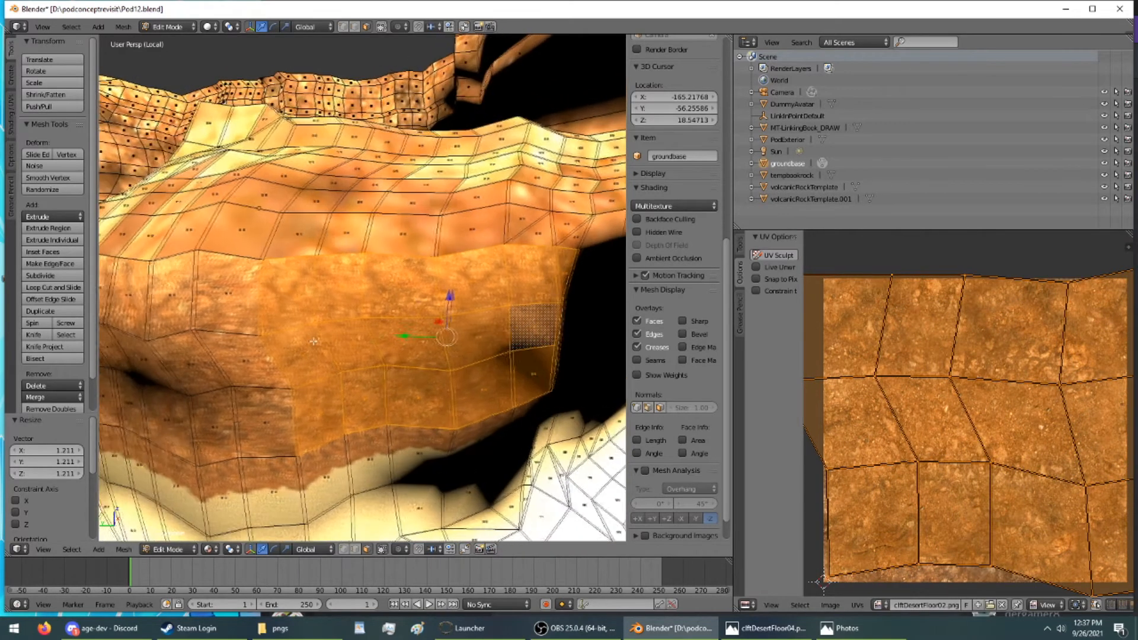
scroll(313, 341, up, 5)
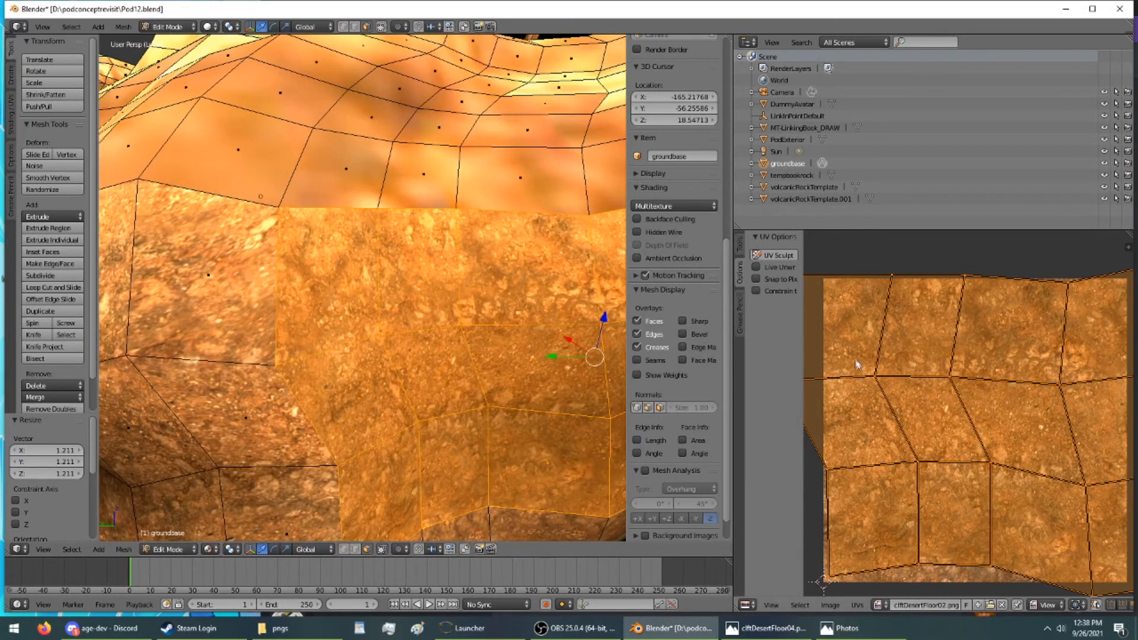
key(g)
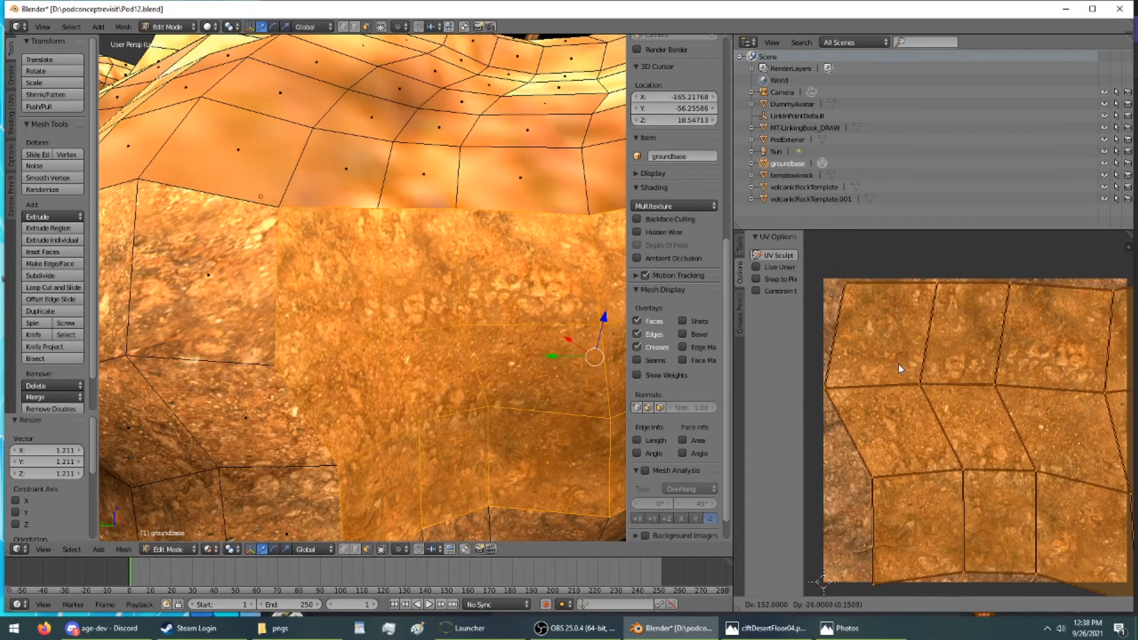
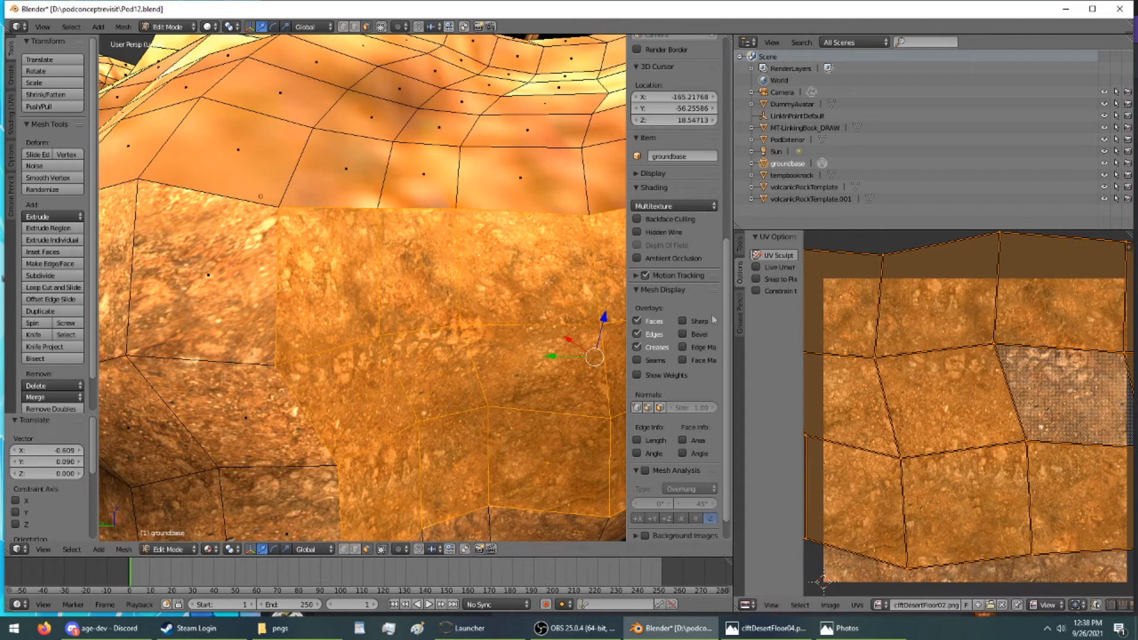
Step: Check the reprojected rock section and its seam in Object Mode, and return to Edit Mode
click(175, 41)
middle_drag(259, 177, 191, 243)
key(Tab)
Step: Start a selection of the rock faces above the sand blend strip, from the next wall's pointed end along its rows
middle_drag(308, 248, 420, 227)
scroll(429, 225, up, 2)
right_click(428, 225)
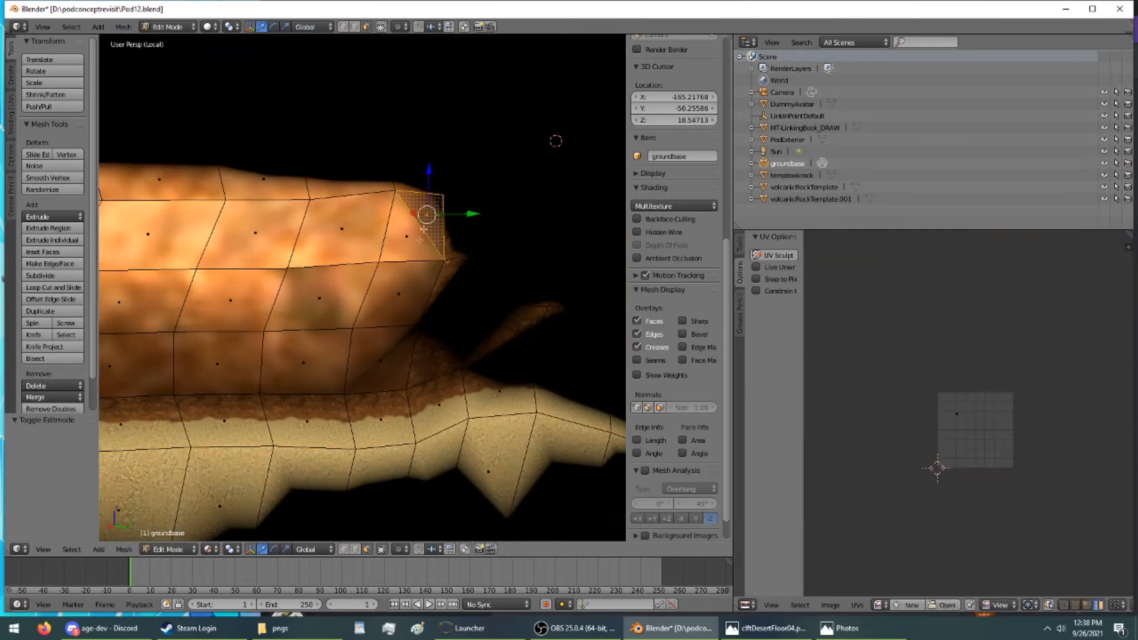
ctrl+right_click(392, 360)
ctrl+right_click(301, 358)
ctrl+right_click(323, 210)
shift+middle_drag(232, 251, 558, 220)
ctrl+right_click(306, 202)
ctrl+right_click(294, 354)
ctrl+right_click(509, 336)
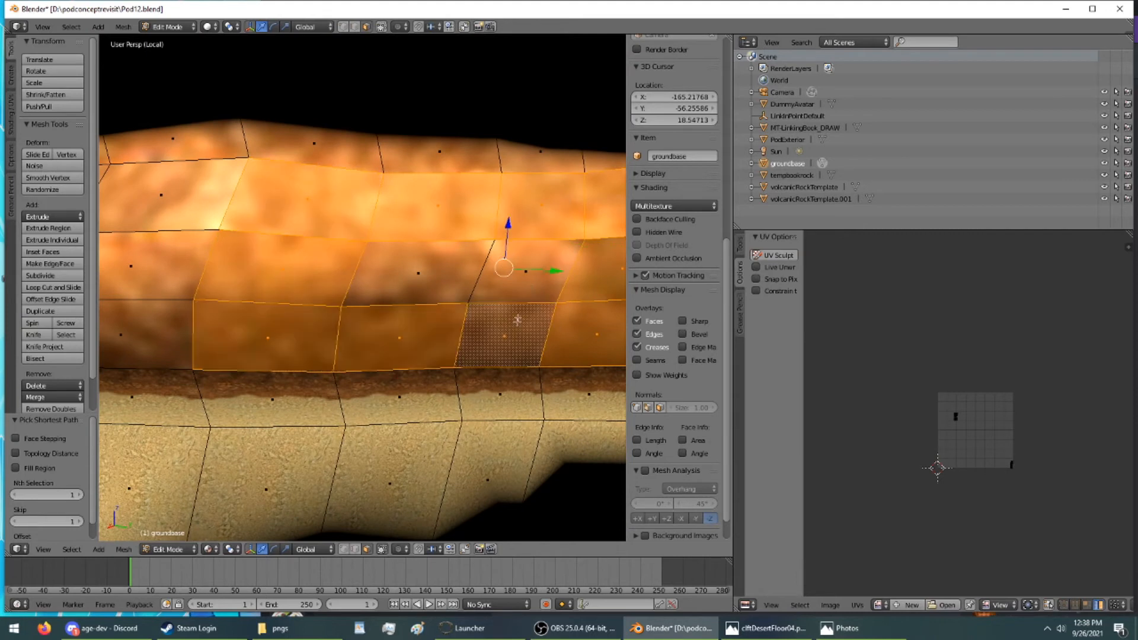
Step: Extend the selection along the three rock rows to the opposite end of the wall, filling in the middle row
ctrl+right_click(154, 333)
shift+middle_drag(153, 330, 673, 326)
scroll(230, 315, down, 5)
shift+middle_drag(233, 316, 197, 323)
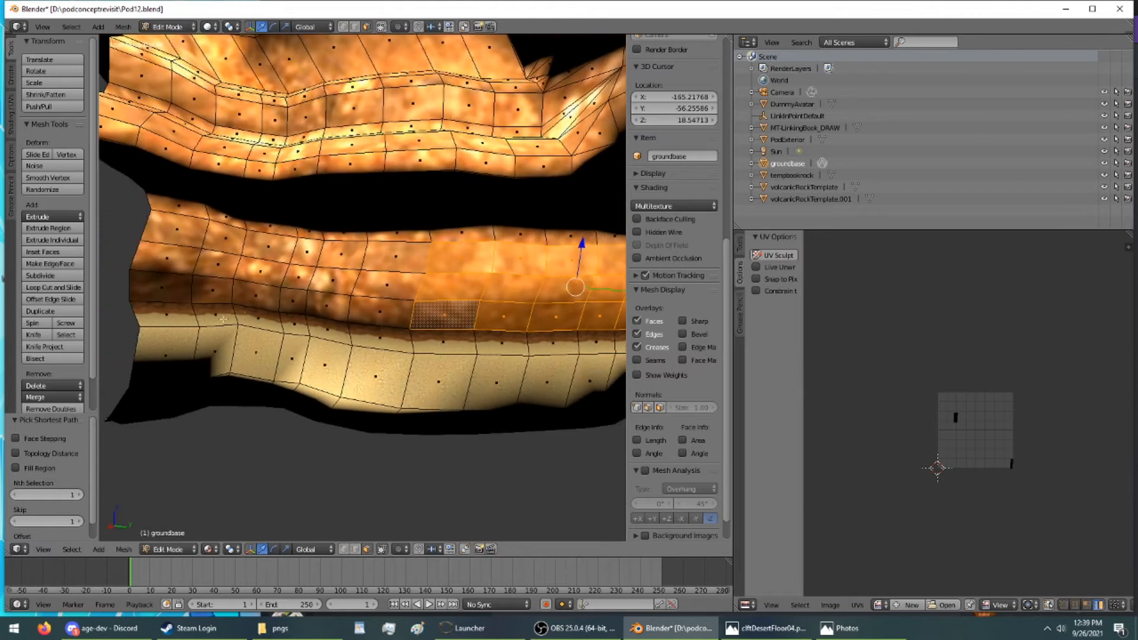
ctrl+right_click(171, 288)
ctrl+right_click(178, 239)
ctrl+right_click(414, 263)
ctrl+right_click(404, 282)
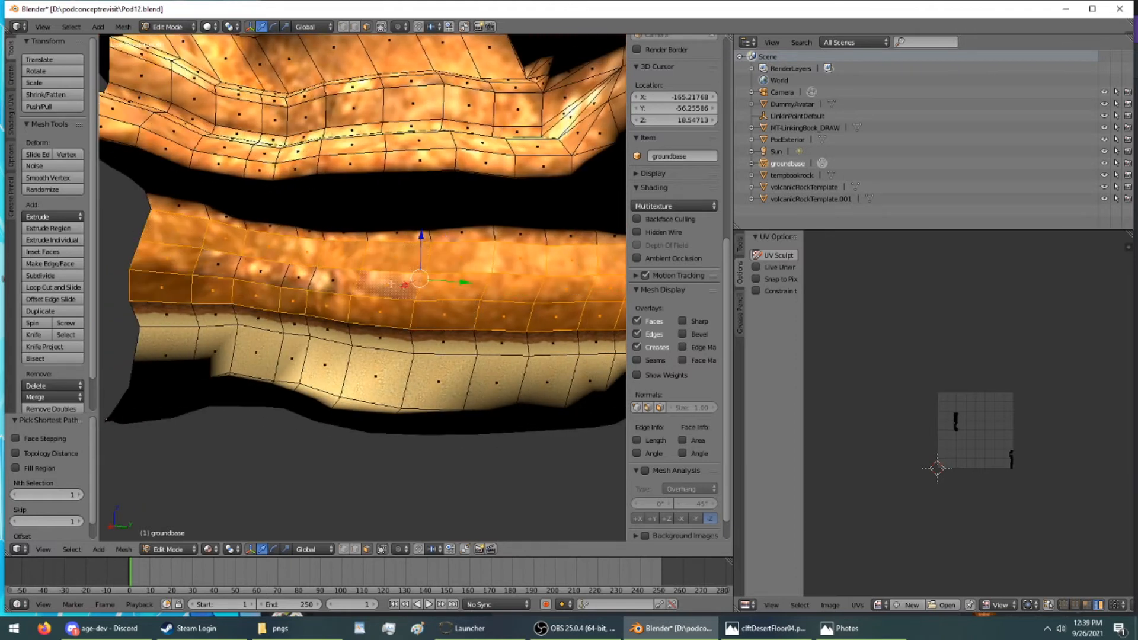
ctrl+right_click(218, 265)
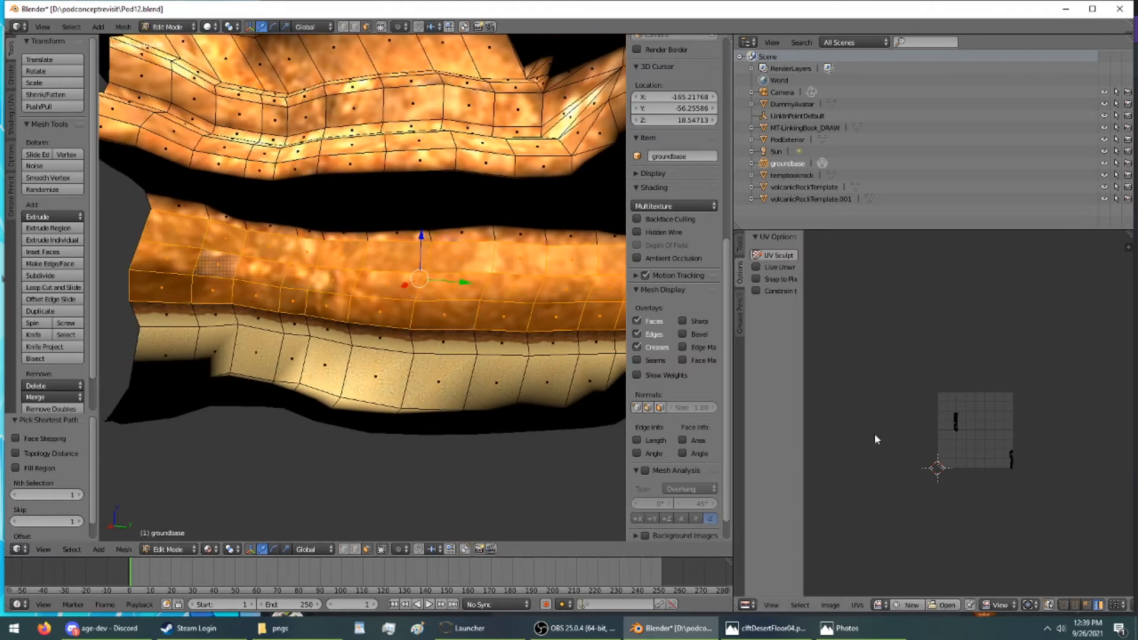
Step: Assign clftDesertFloor02.png to the long wall's selected faces and unwrap them with Project From View
click(880, 605)
click(902, 508)
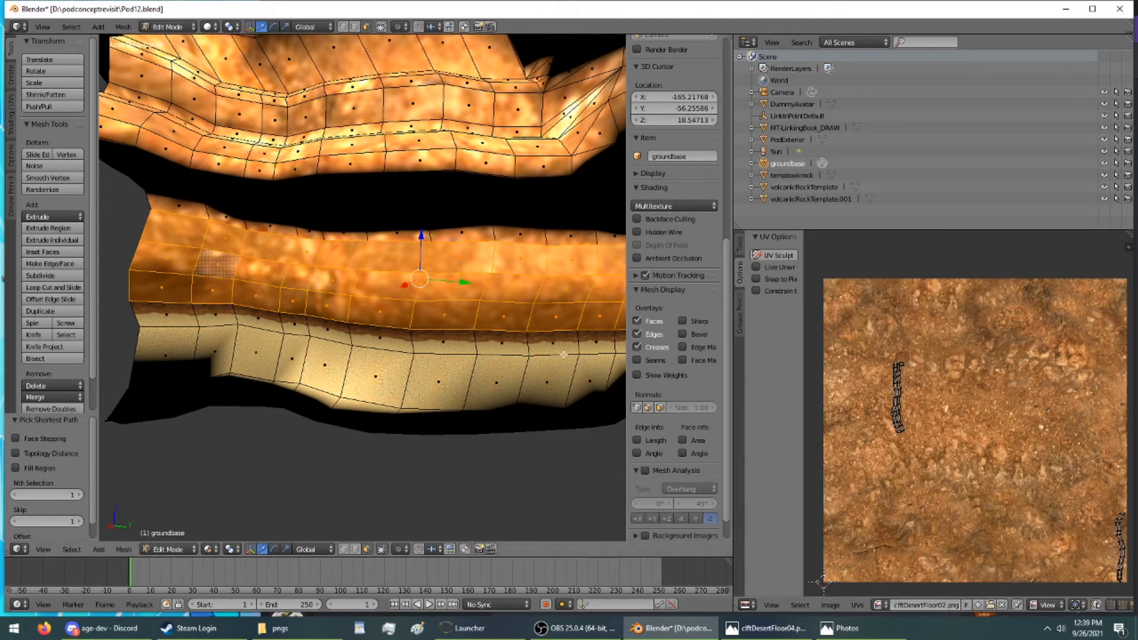
key(u)
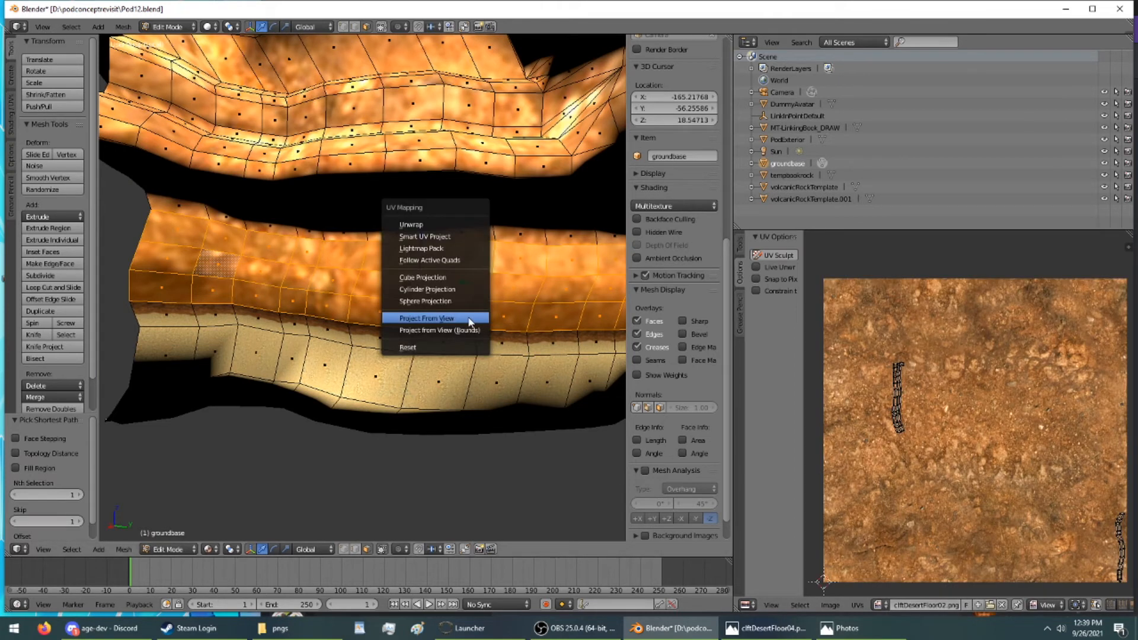
click(468, 315)
Step: Scale all of the long wall's UVs by 5.986 and move them by X 0.096, Y 0.135 on the texture
key(a)
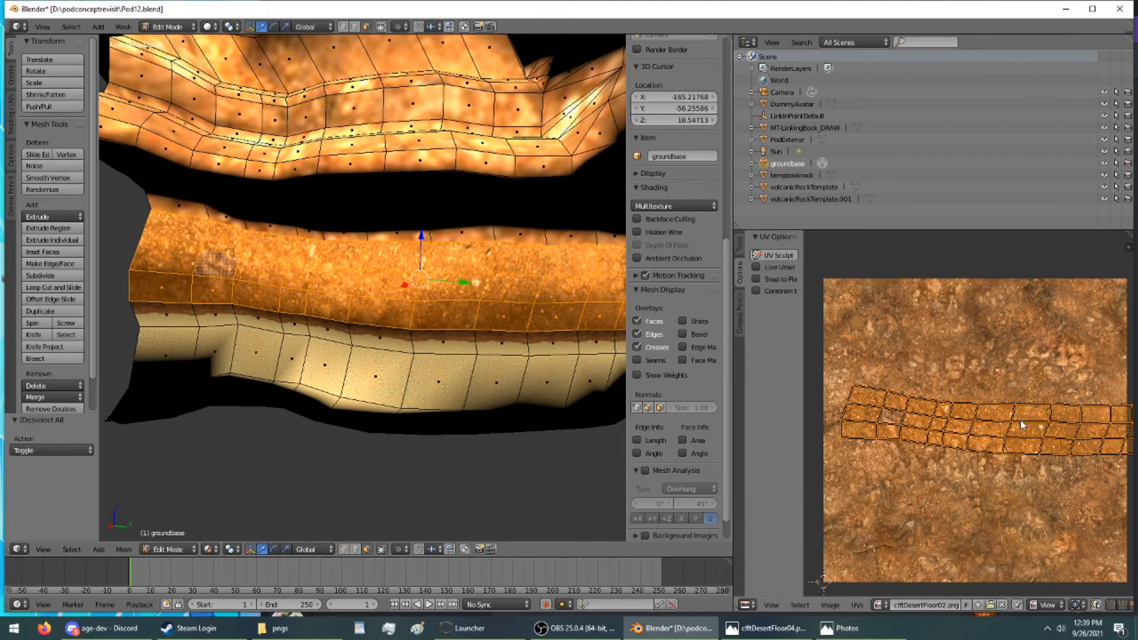
key(s)
click(1020, 499)
key(g)
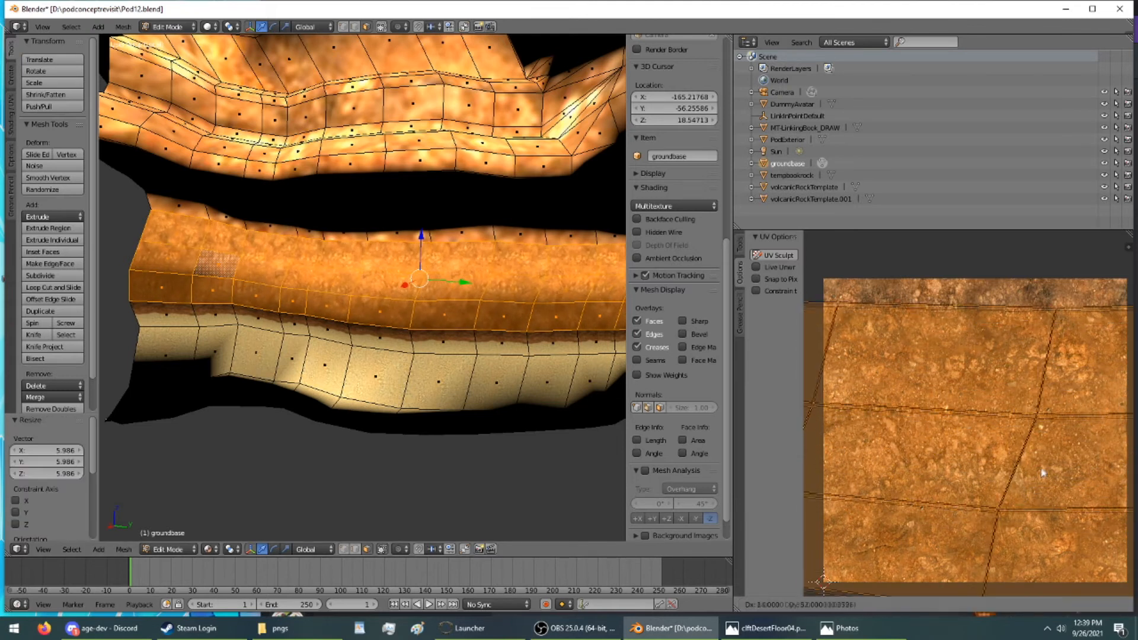
click(1052, 441)
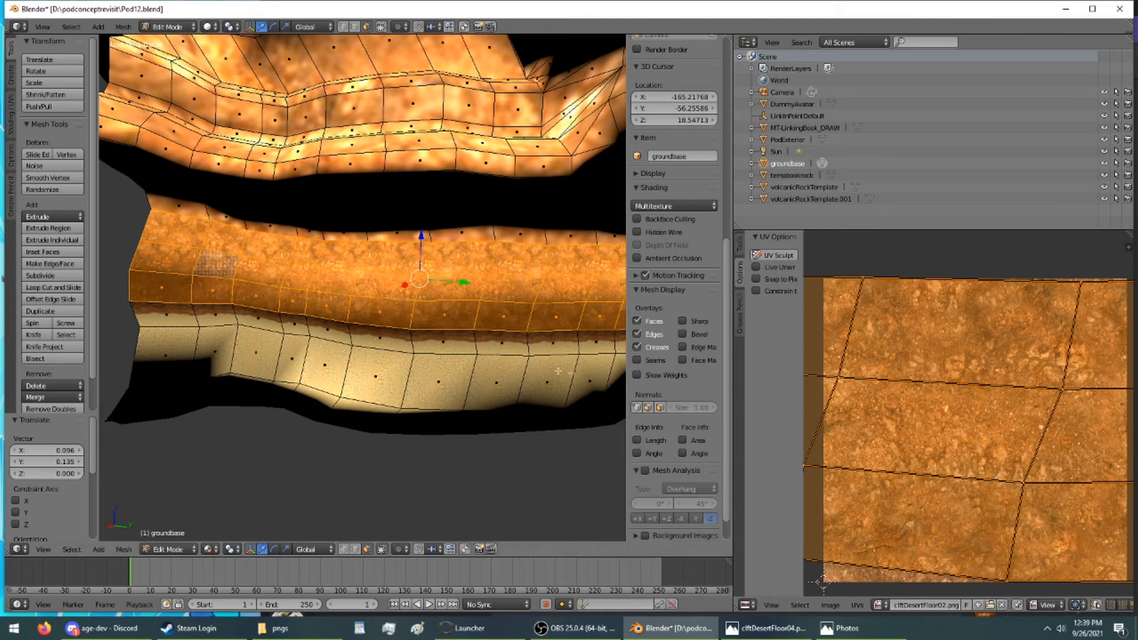
Step: Inspect the long wall's new texture along its length and at the seam with the next stretch in Object Mode
key(KP_Divide)
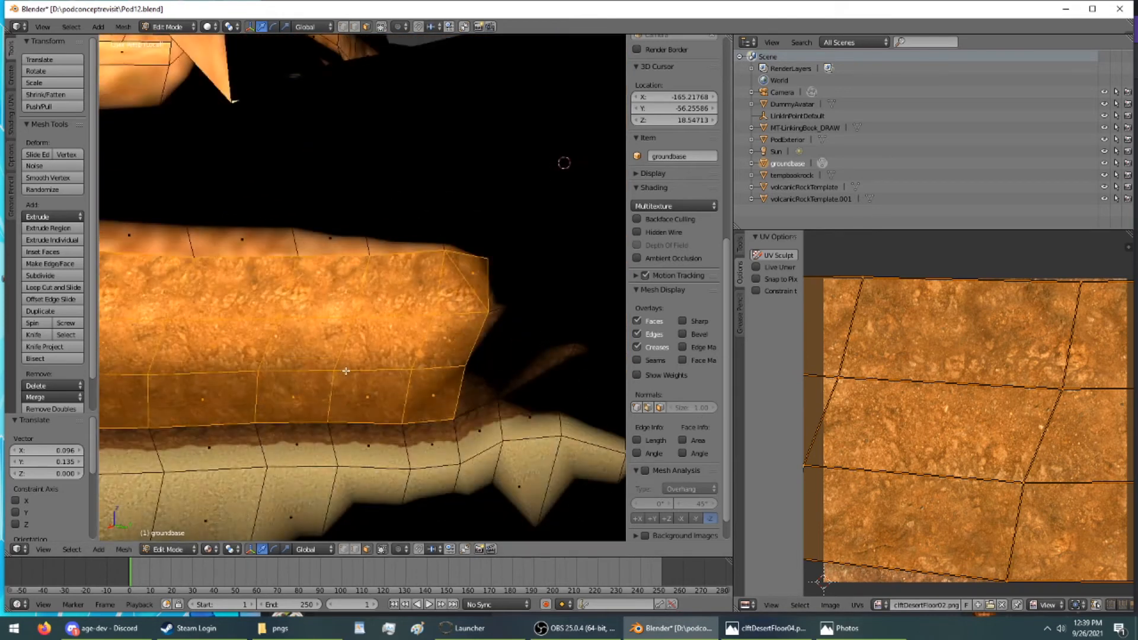
middle_drag(338, 371, 386, 237)
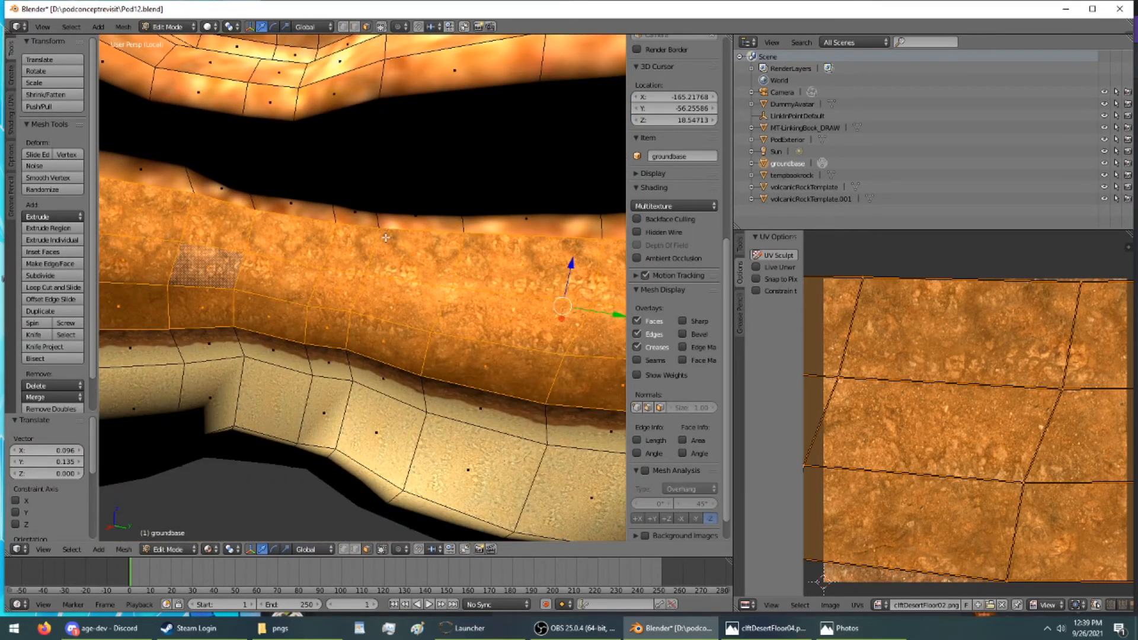
click(172, 27)
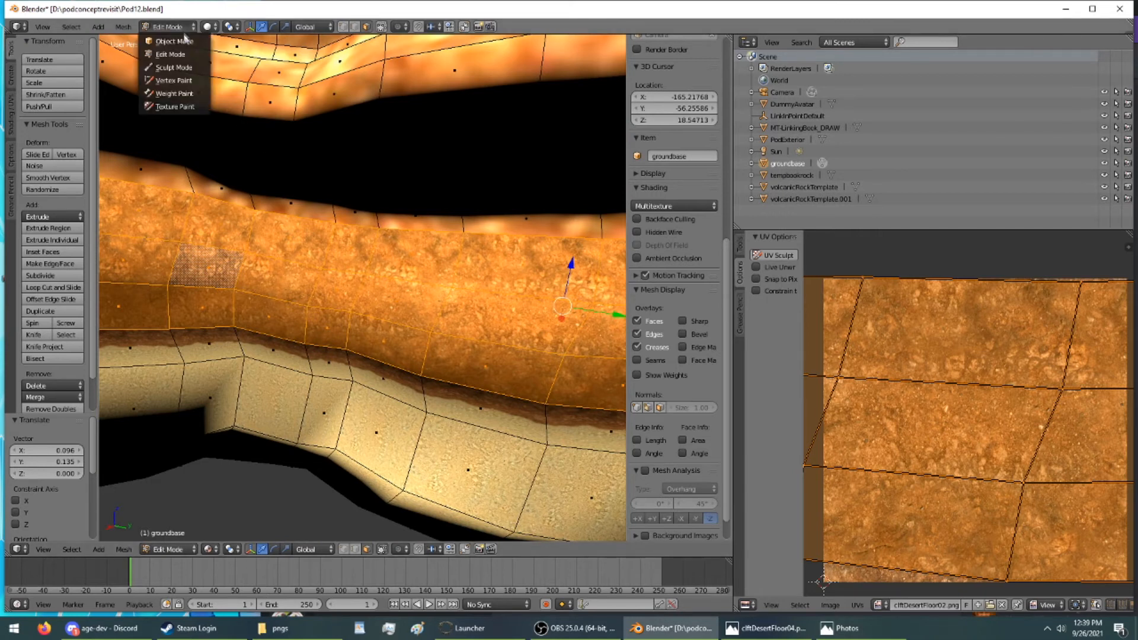
click(172, 40)
middle_drag(332, 240, 269, 202)
middle_drag(328, 261, 498, 270)
scroll(301, 272, up, 4)
Step: Select the three rows of blurry rock faces above the sand blend strip on the next wall stretch, in Edit Mode
click(176, 27)
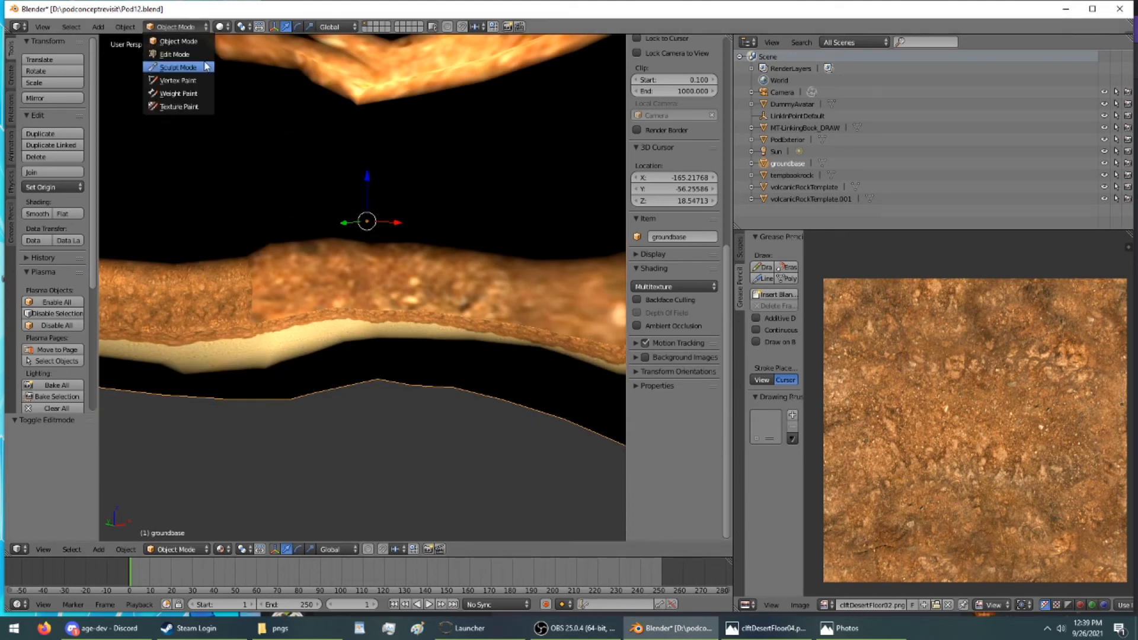
click(172, 55)
ctrl+right_click(273, 272)
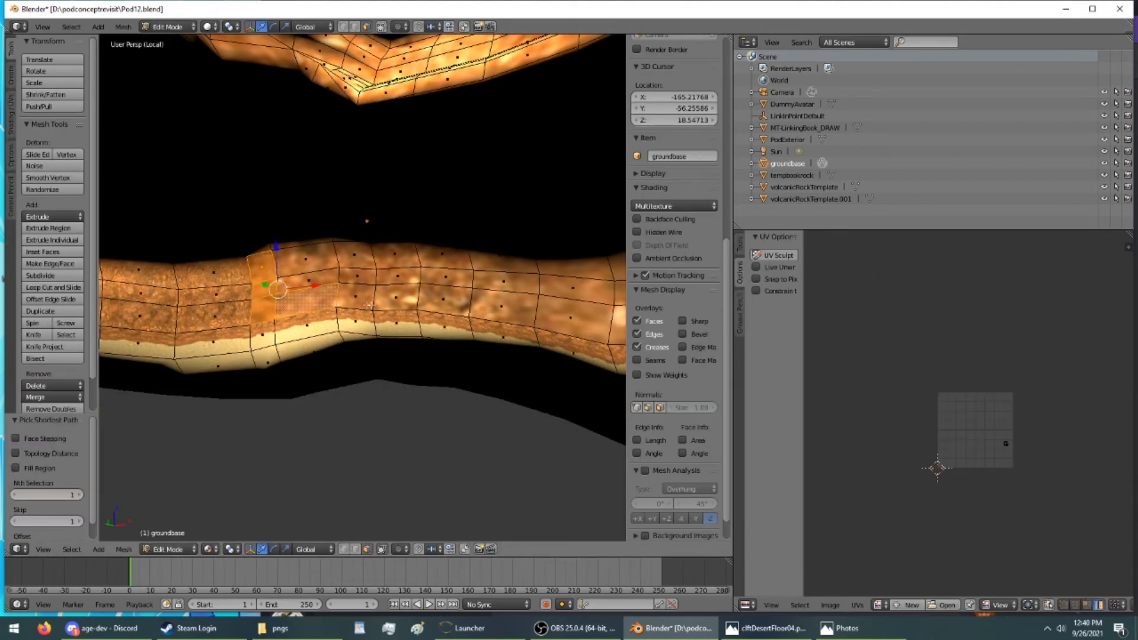
ctrl+right_click(450, 302)
ctrl+right_click(447, 264)
ctrl+right_click(288, 270)
ctrl+right_click(305, 279)
ctrl+right_click(560, 289)
ctrl+right_click(557, 264)
ctrl+right_click(516, 268)
ctrl+right_click(517, 306)
ctrl+right_click(571, 318)
Step: Extend the selection over the remaining wide rock faces in all three rows to the wall's outer edge
shift+middle_drag(571, 318, 428, 304)
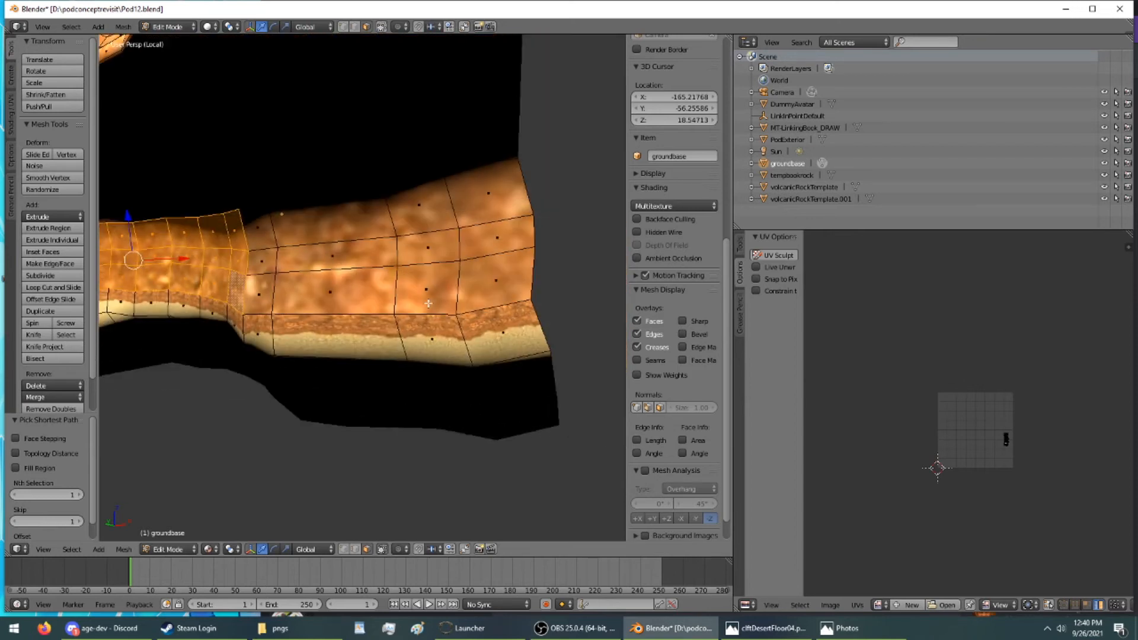
ctrl+right_click(524, 283)
ctrl+right_click(490, 219)
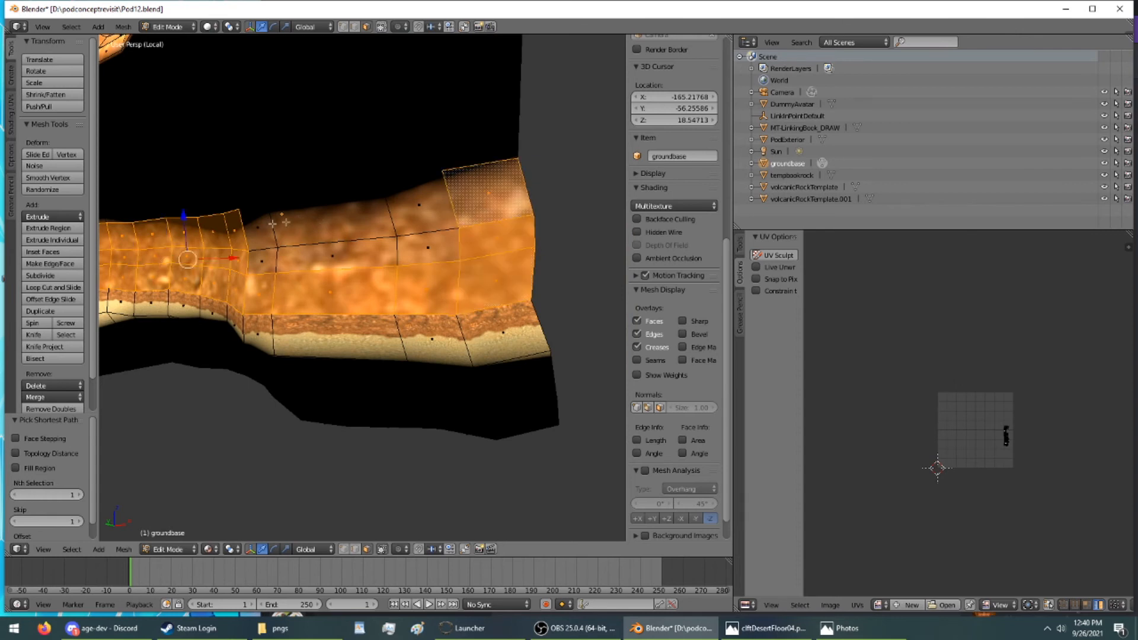
ctrl+right_click(259, 230)
ctrl+right_click(268, 256)
ctrl+right_click(424, 245)
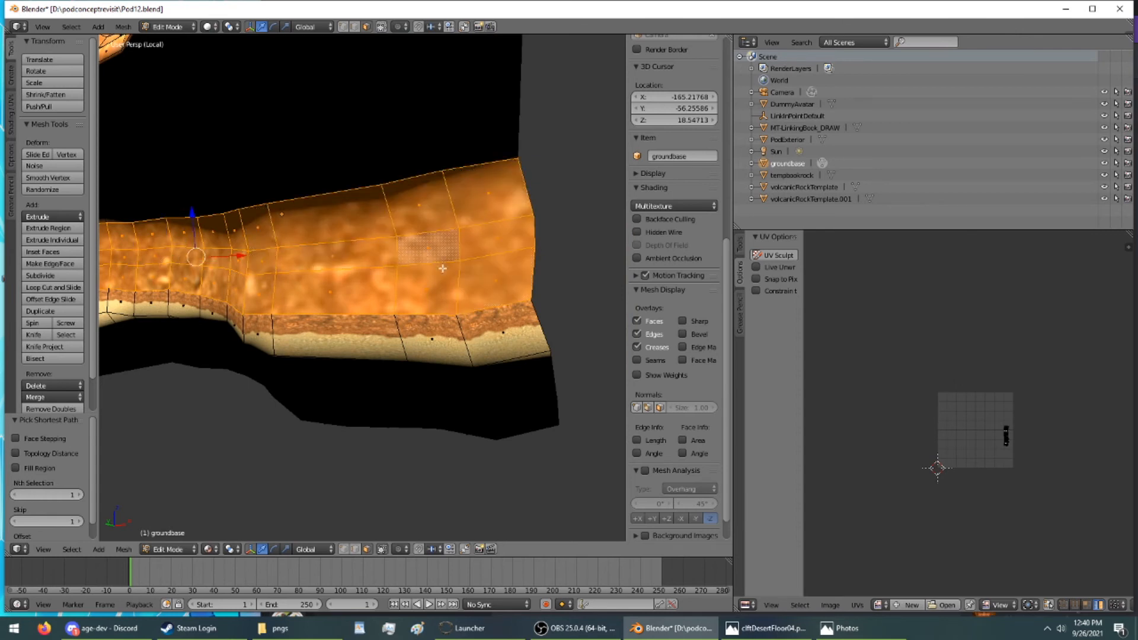
Step: Project the UVs of the selected rock faces from a view facing the whole wall stretch
key(u)
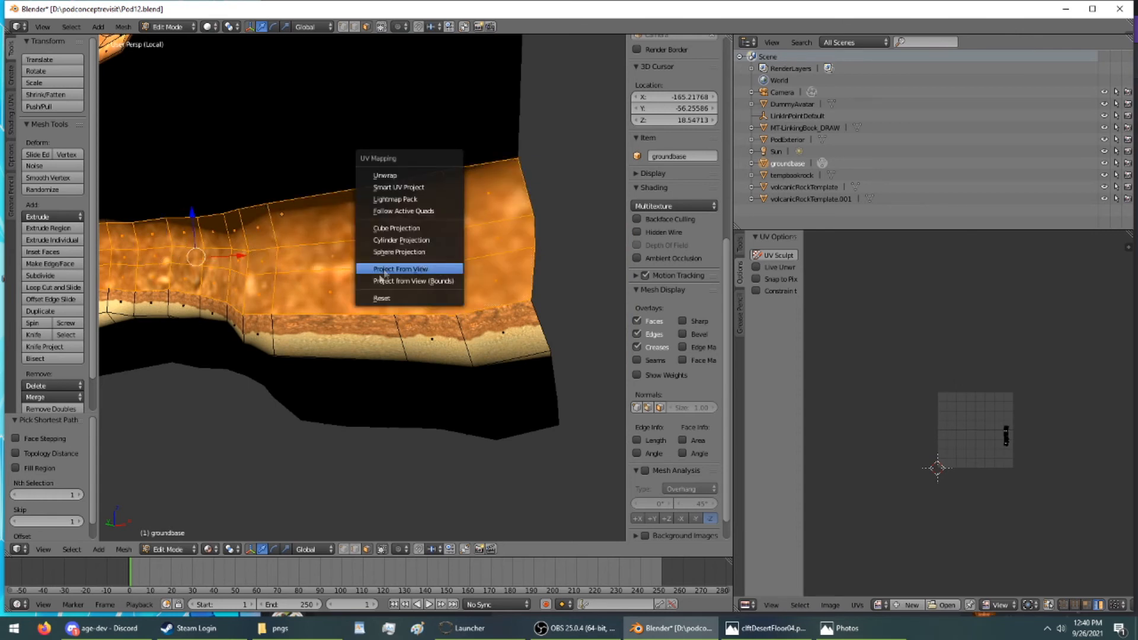
middle_drag(319, 334, 356, 351)
key(u)
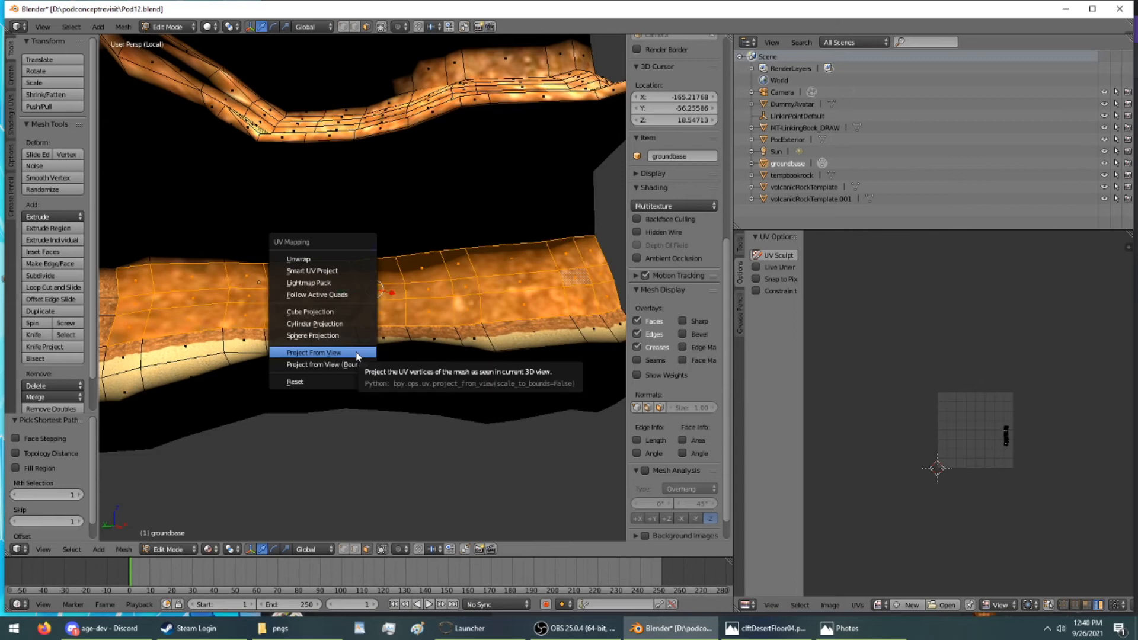
click(356, 354)
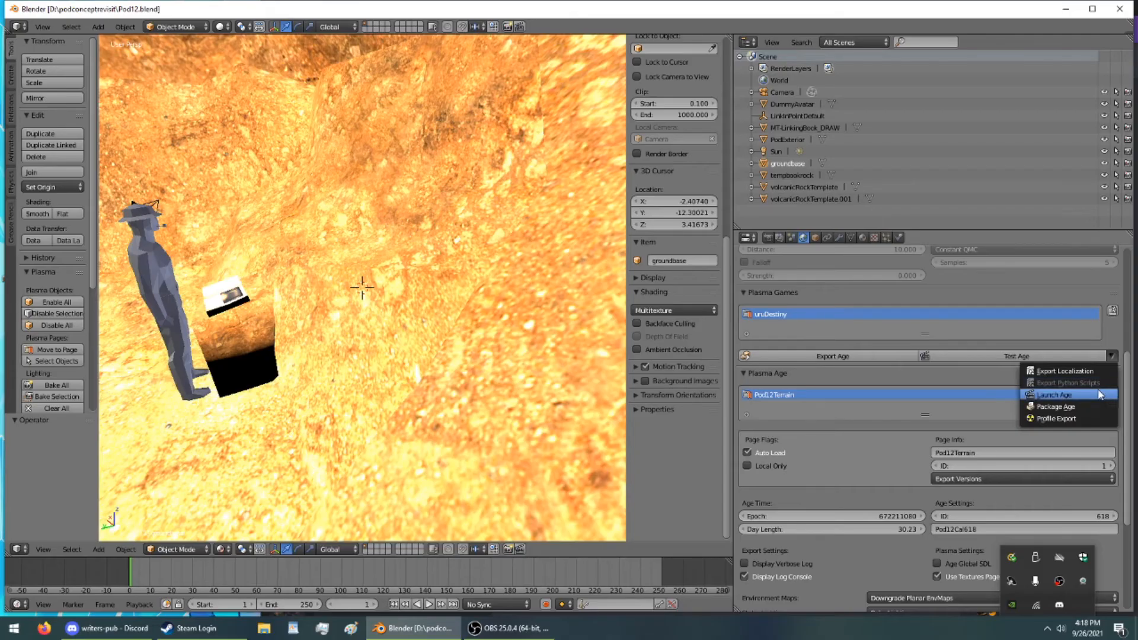
Step: Launch the Age for an in-game test and switch to the Uru Live window
click(1100, 395)
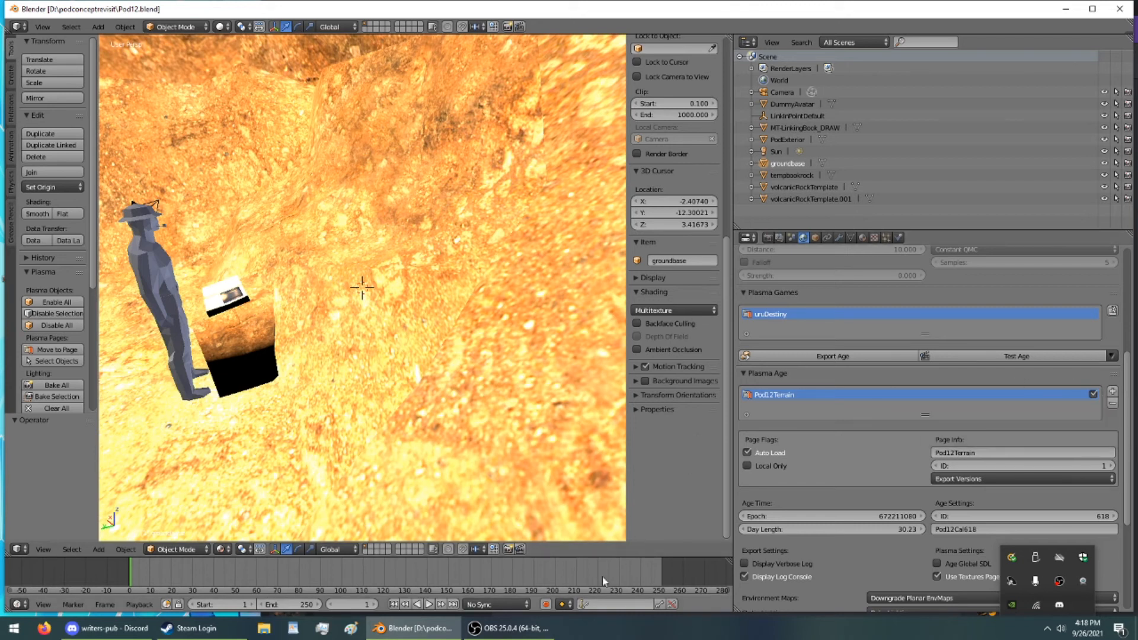
key(super+Tab)
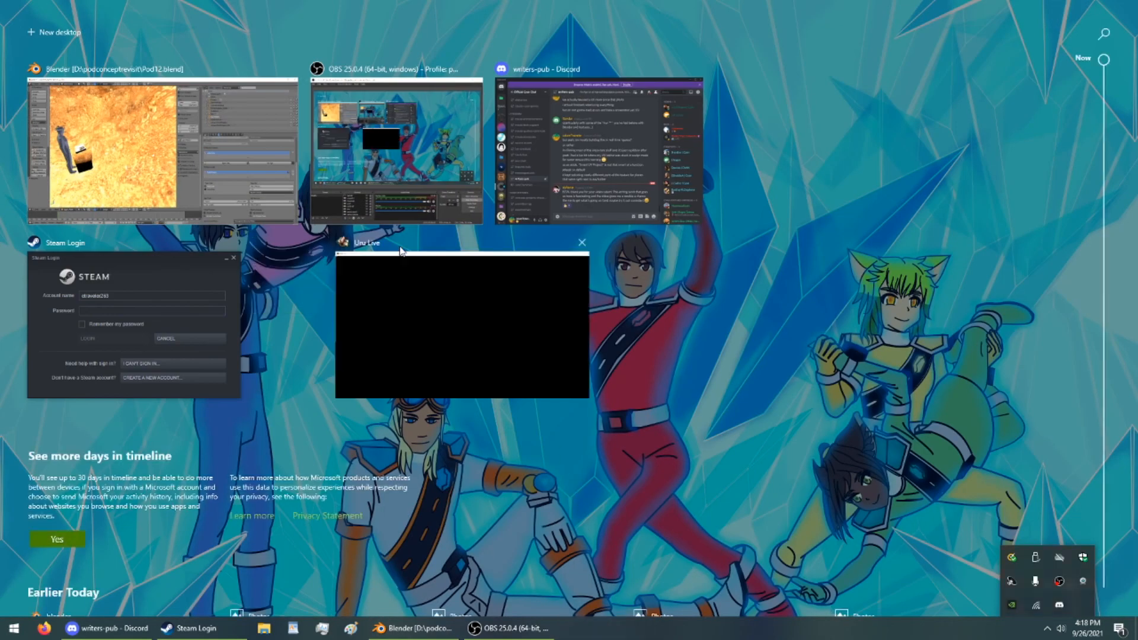
click(442, 315)
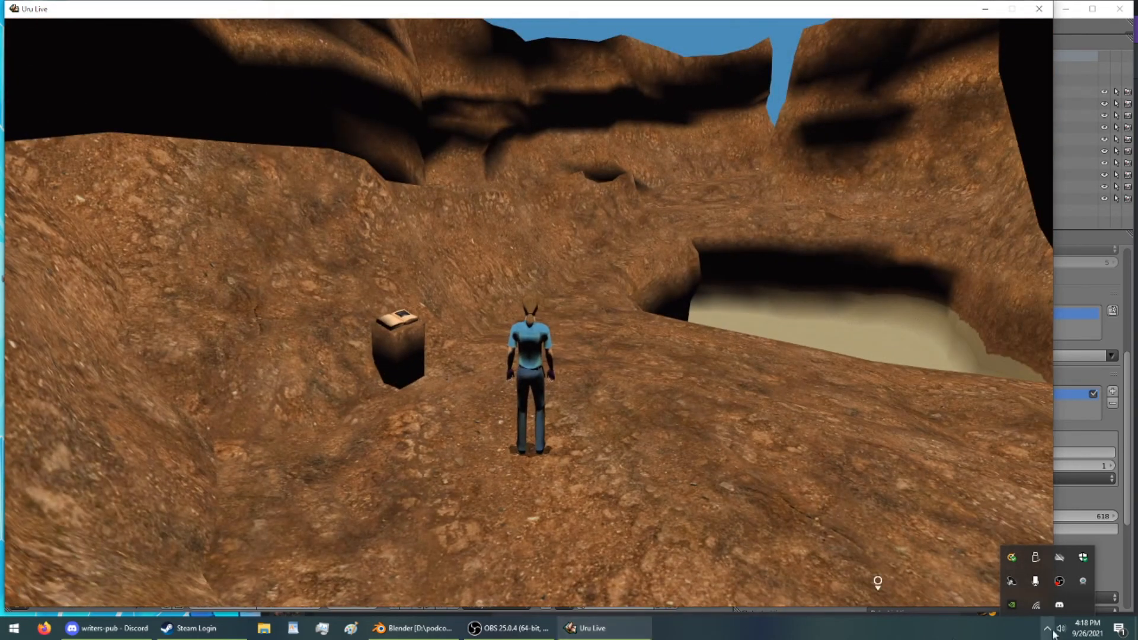
click(1053, 633)
click(869, 454)
Step: Examine the starting area's rock slopes and the sand-to-rock blend around the basin in first-person view
key(Right)
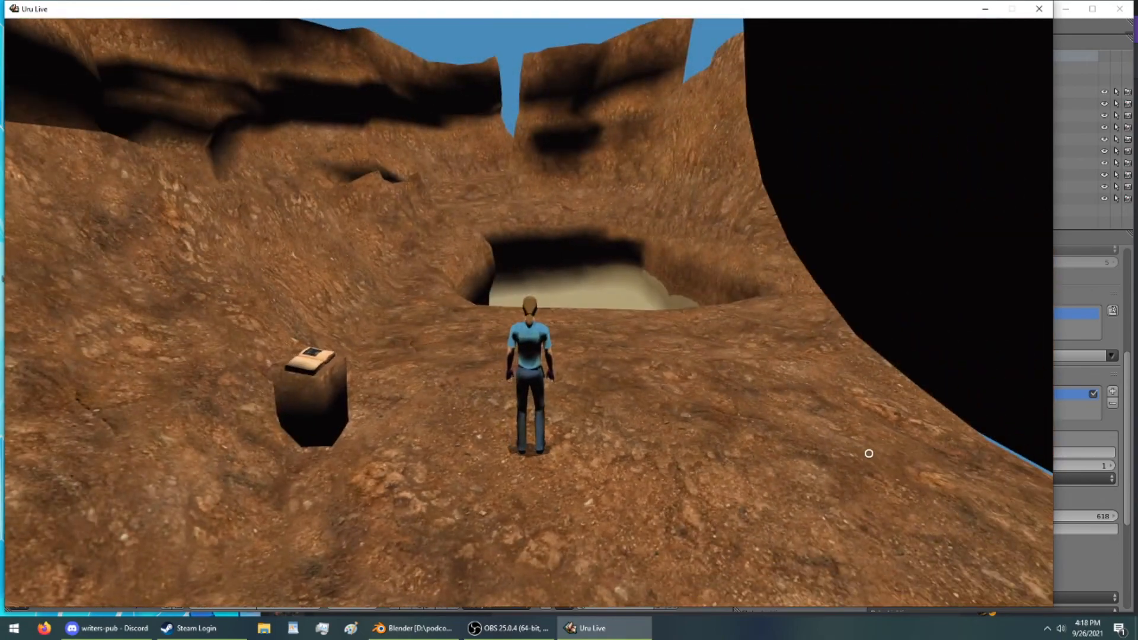
key(F1)
right_drag(869, 454, 860, 350)
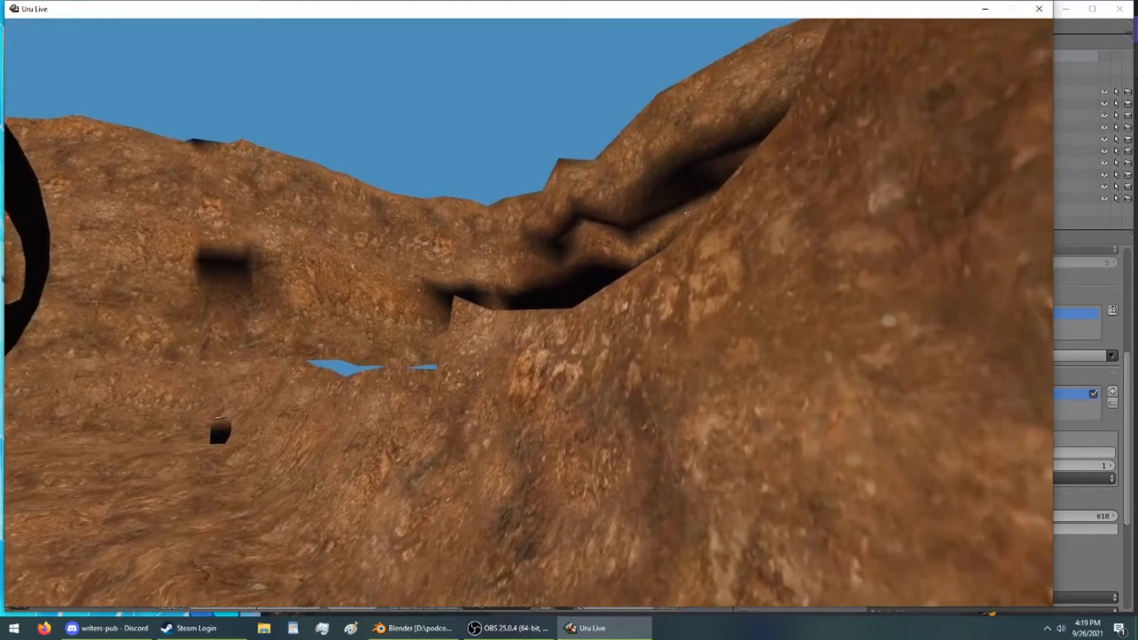
right_drag(681, 284, 591, 389)
key(w)
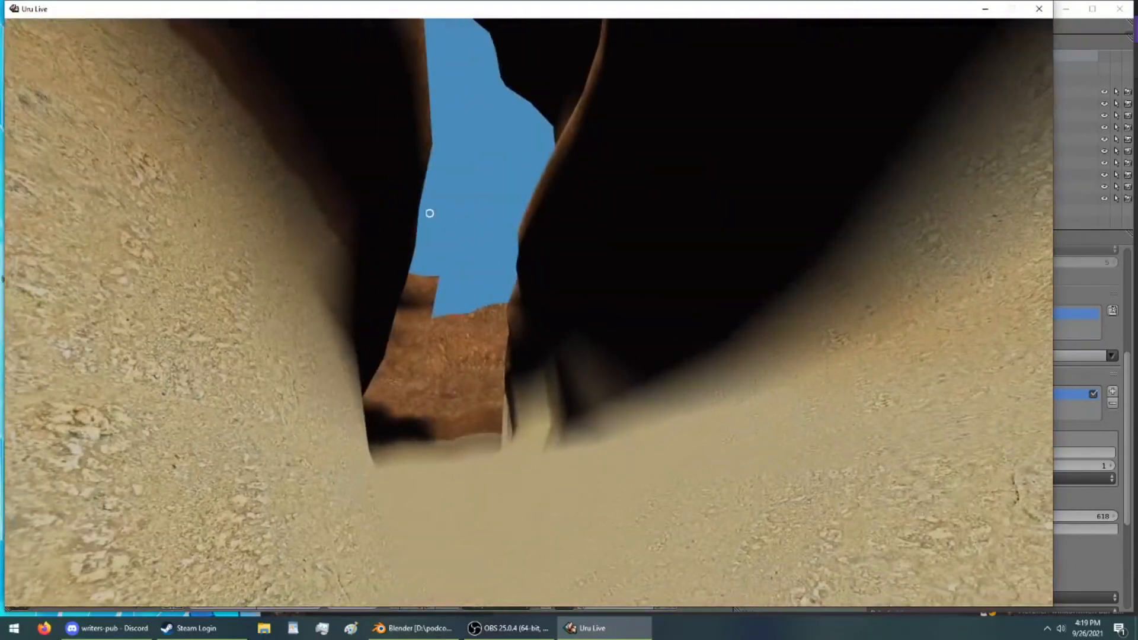
drag(430, 214, 373, 386)
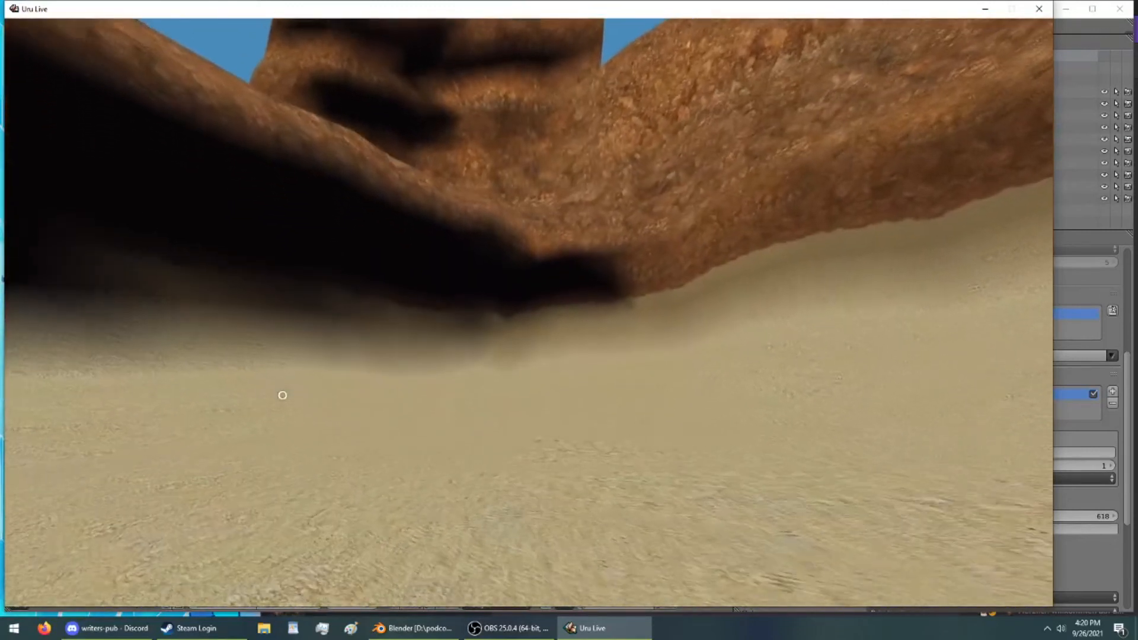
key(Right)
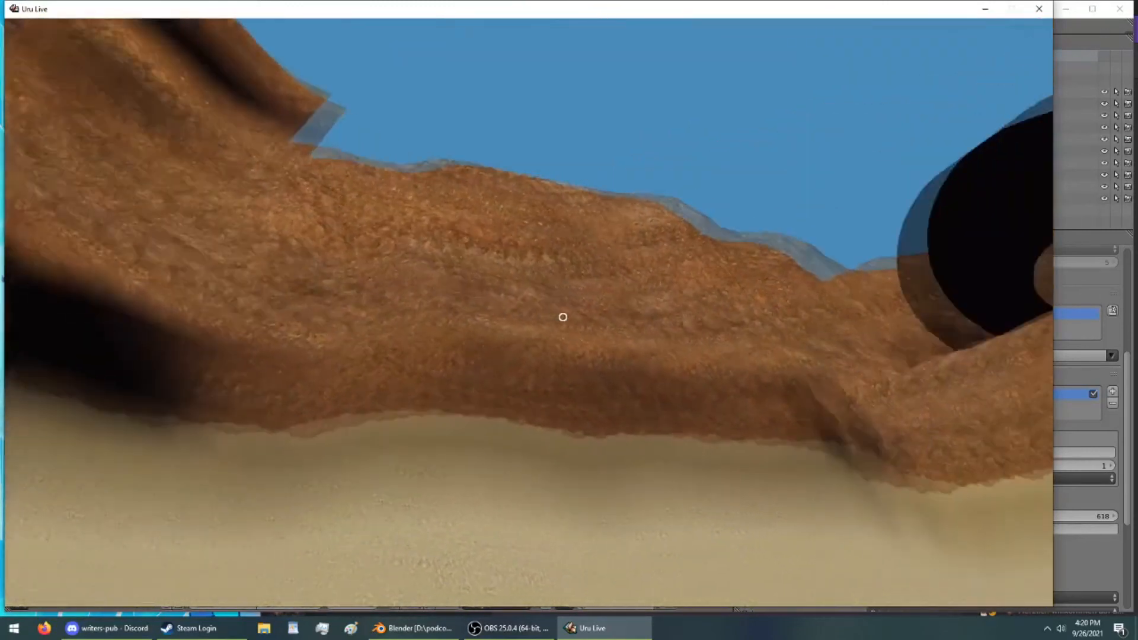
key(Left)
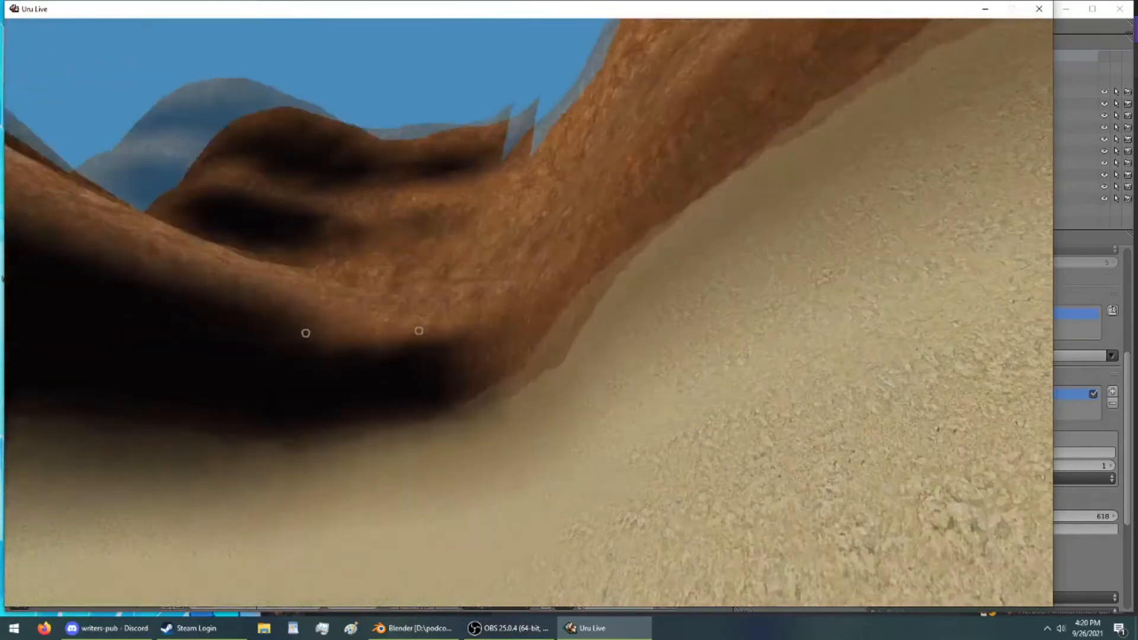
key(Left)
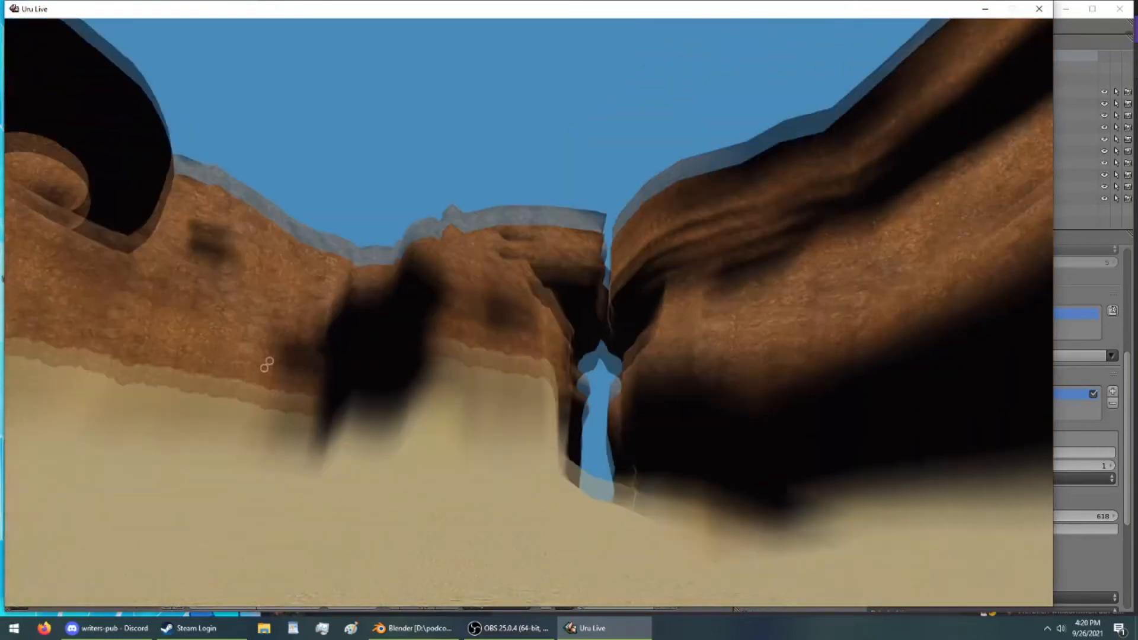
key(KP_Add)
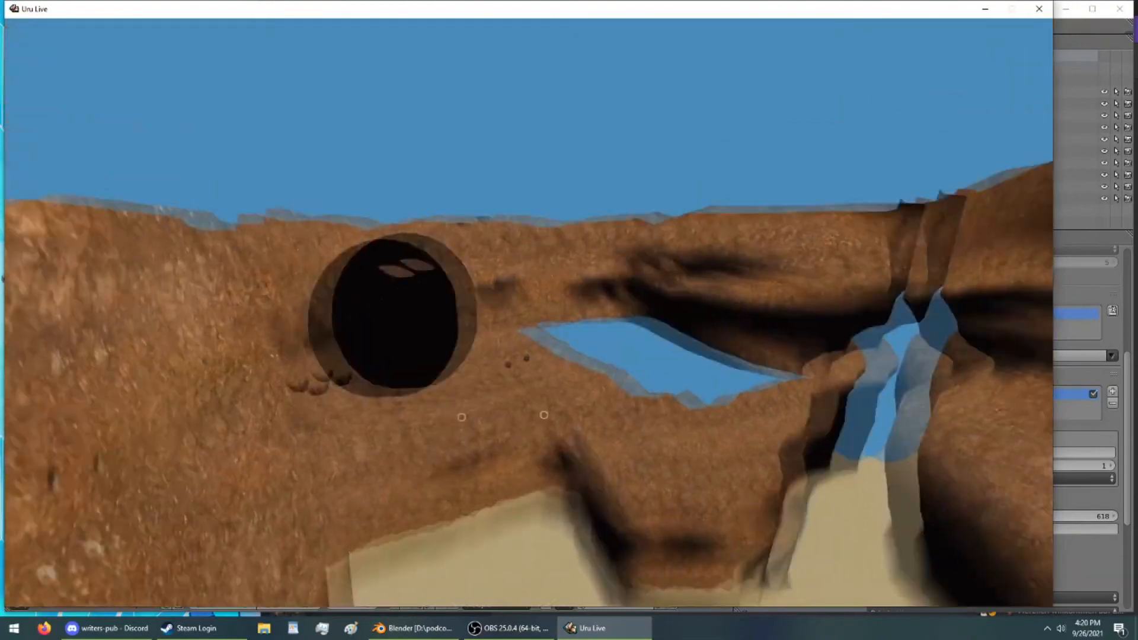
Step: Walk up the rock passage above the basin and examine the texture scale and seams on its floor and walls
key(Right)
key(Up)
key(Up)
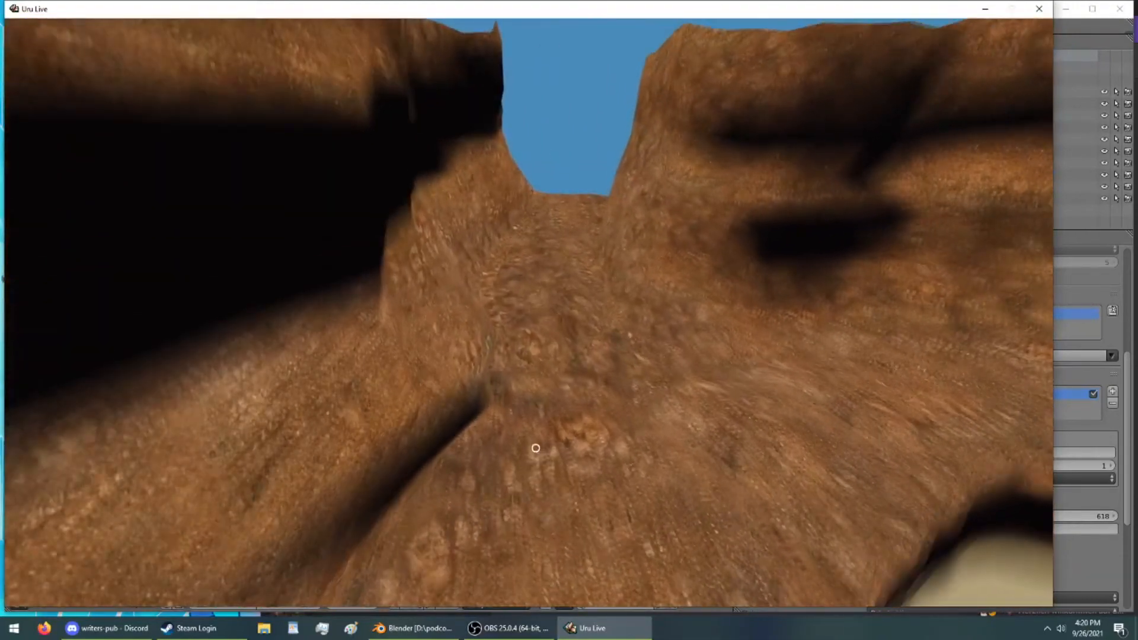
key(Up)
key(Up)
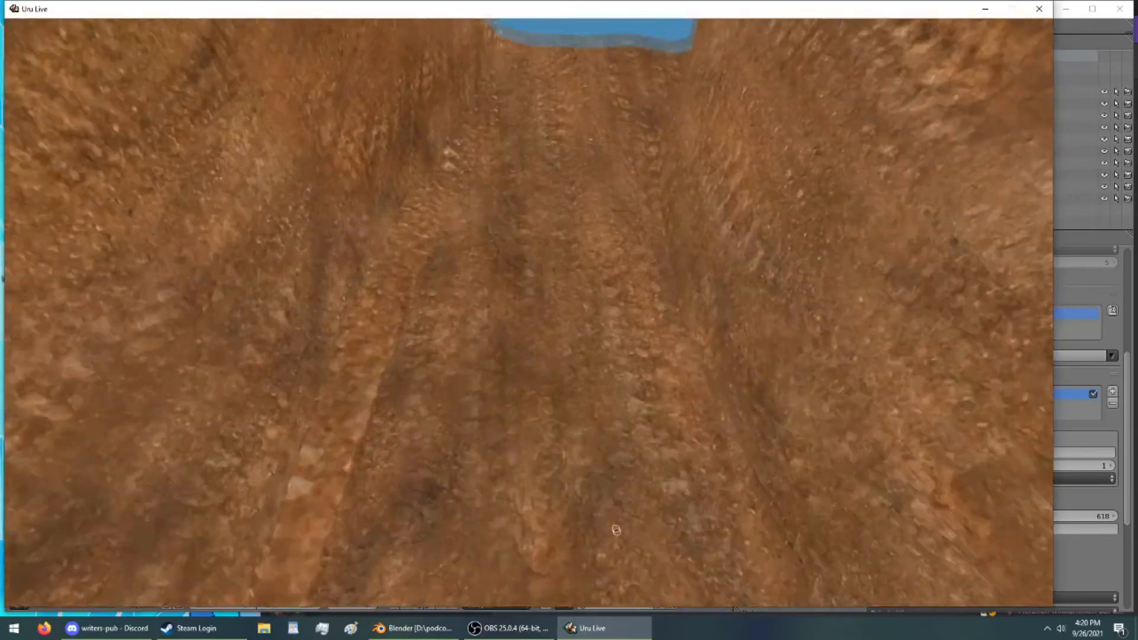
key(Up)
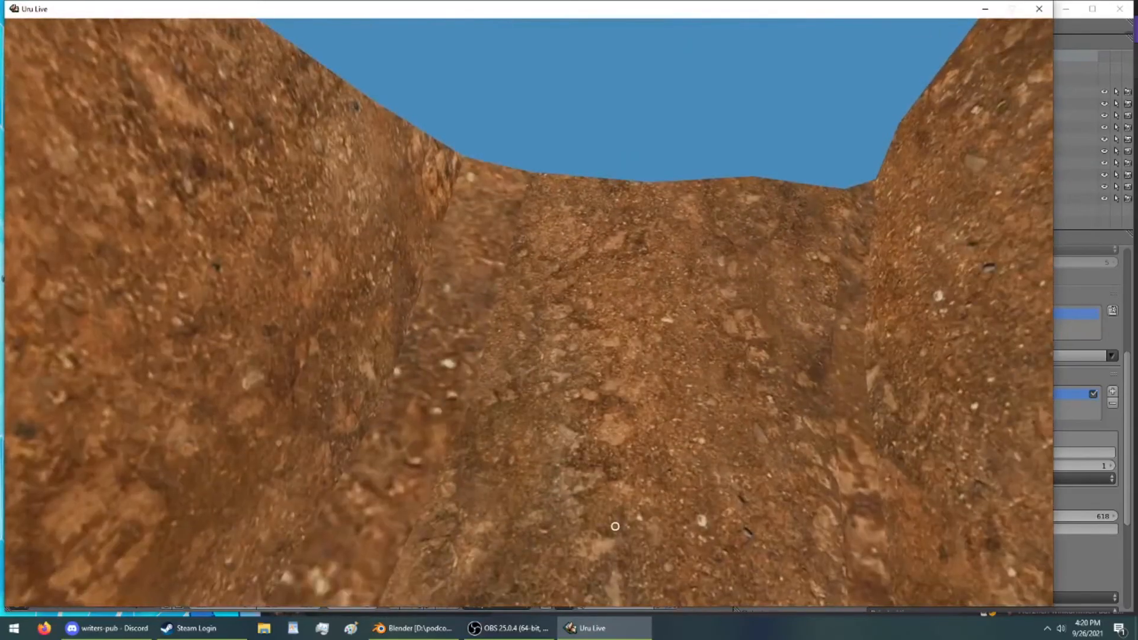
key(Up)
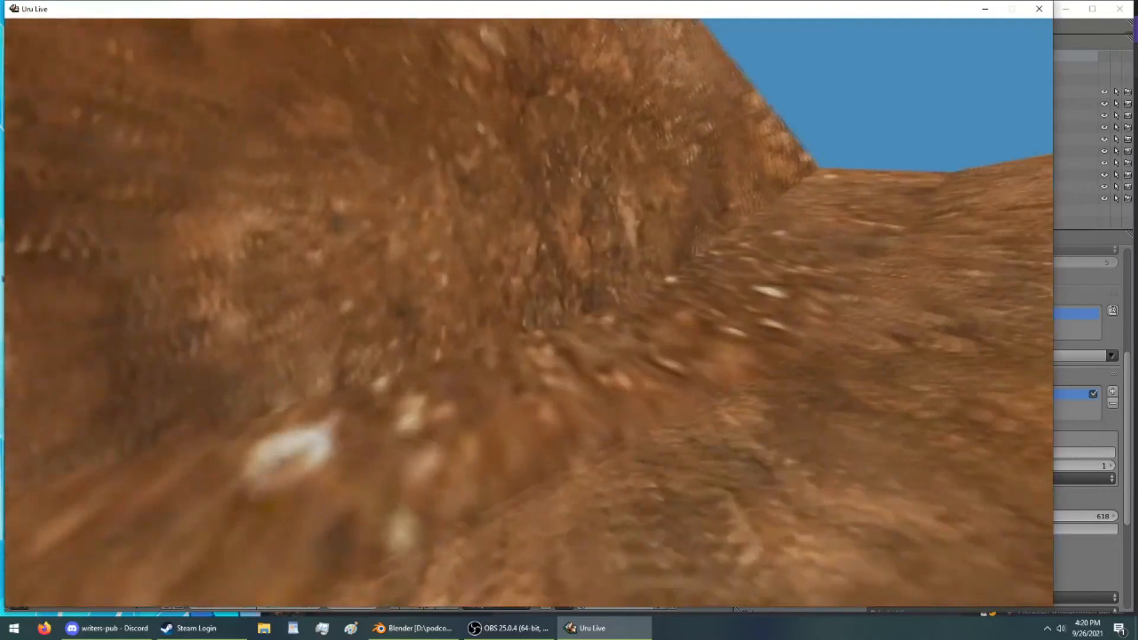
key(Up)
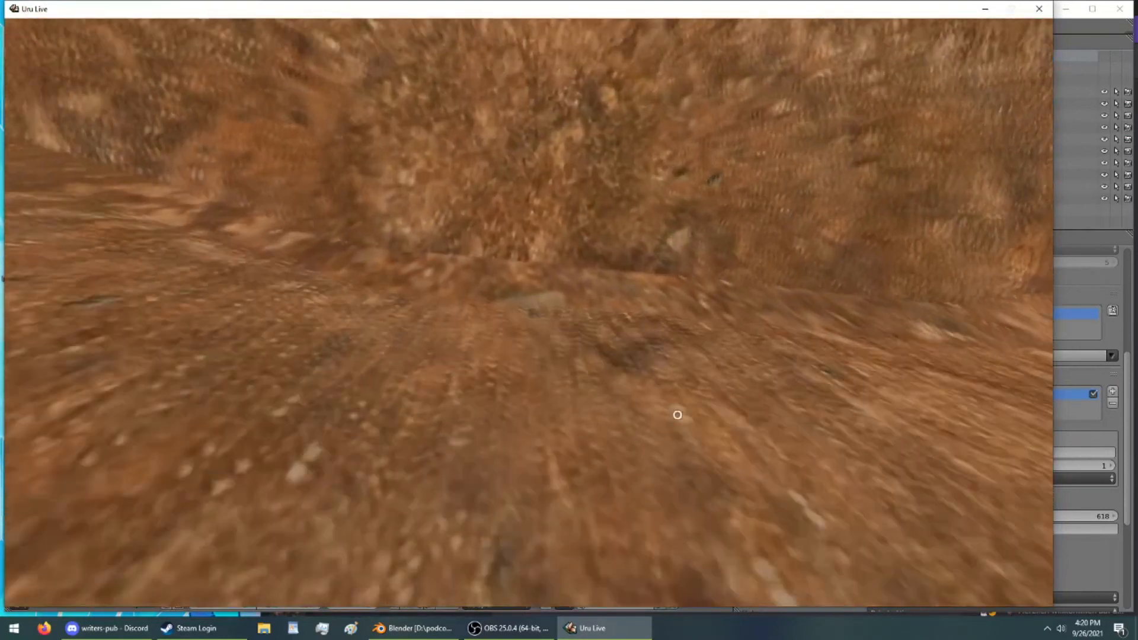
key(Up)
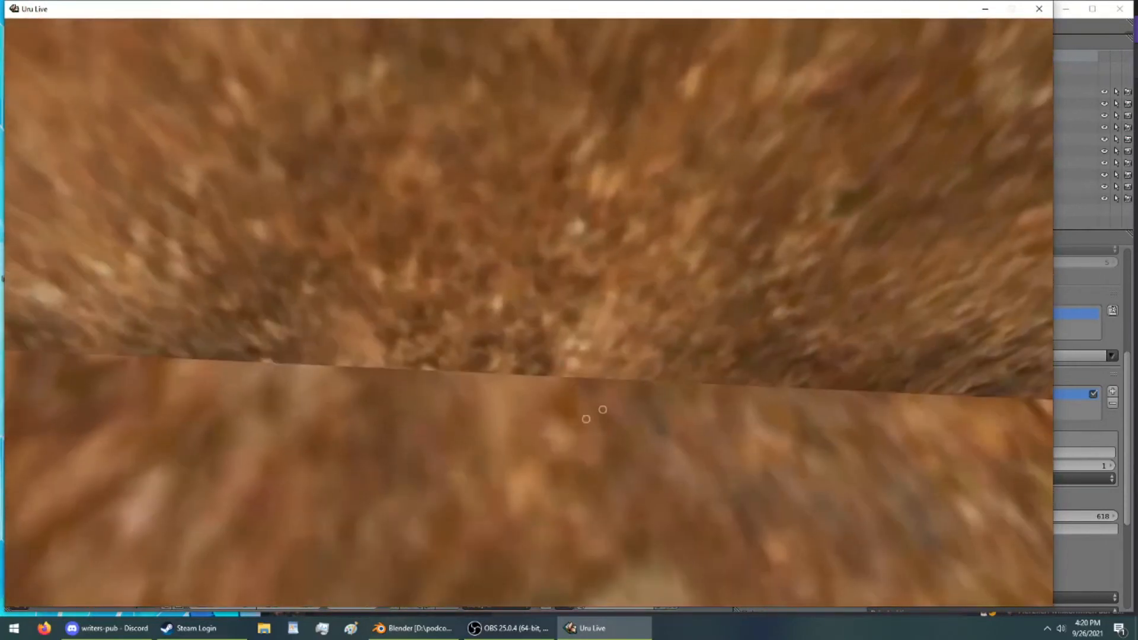
key(Right)
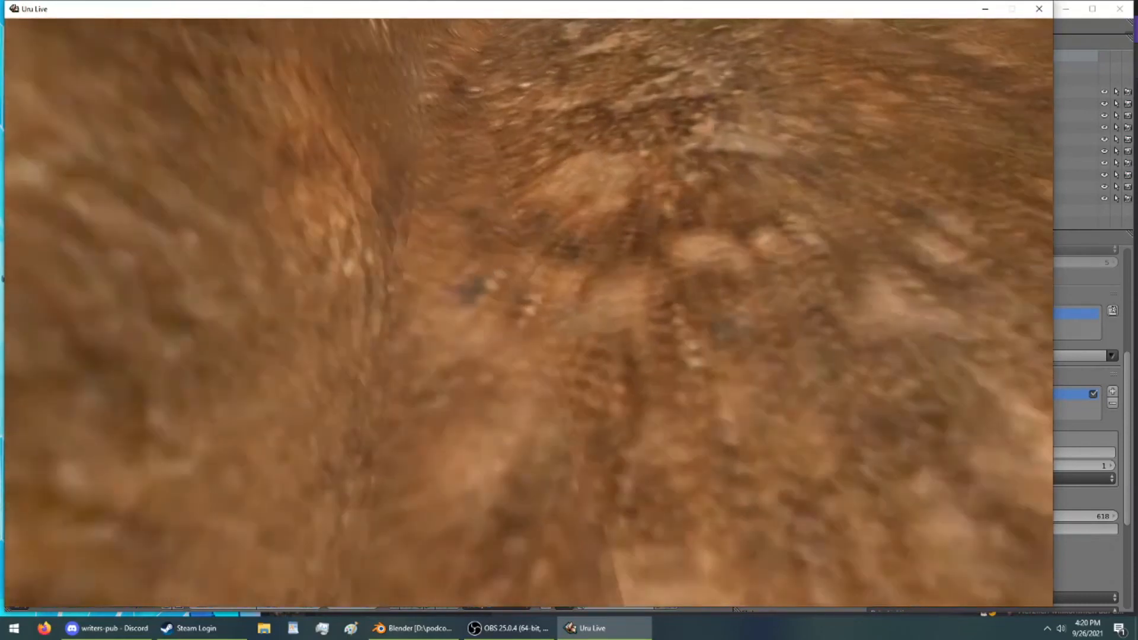
key(Up)
key(Up)
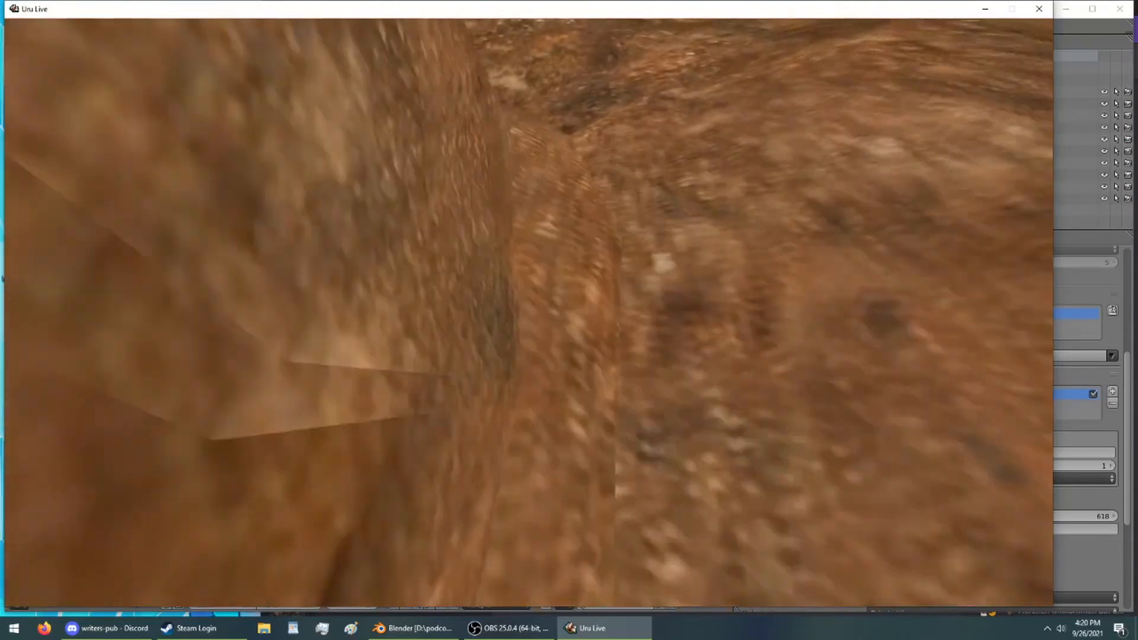
key(Up)
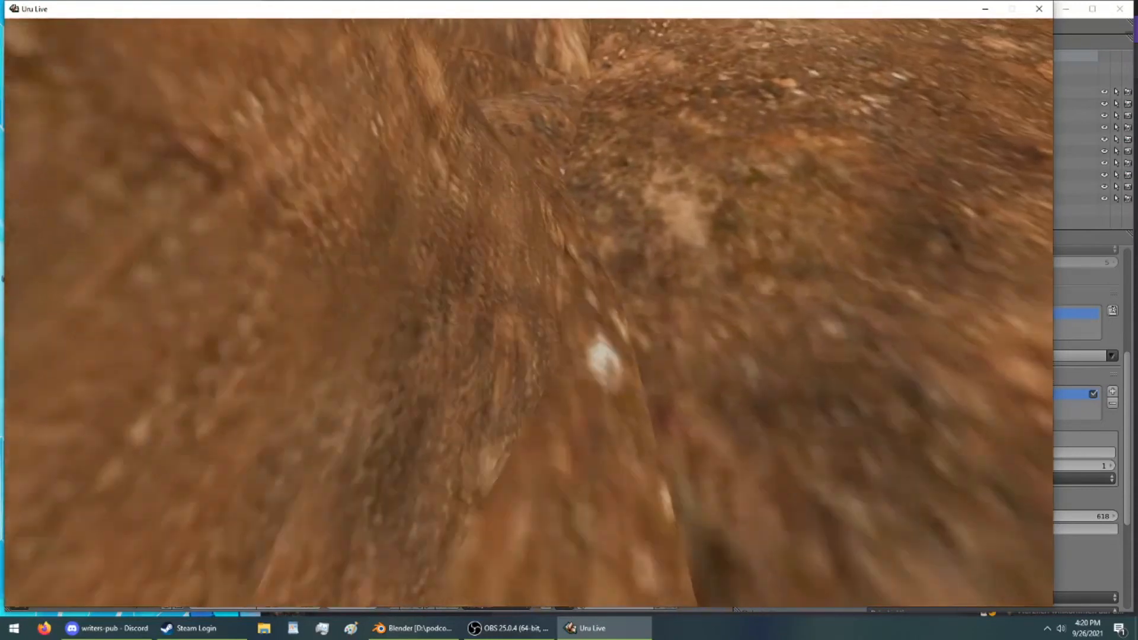
key(Up)
key(Up)
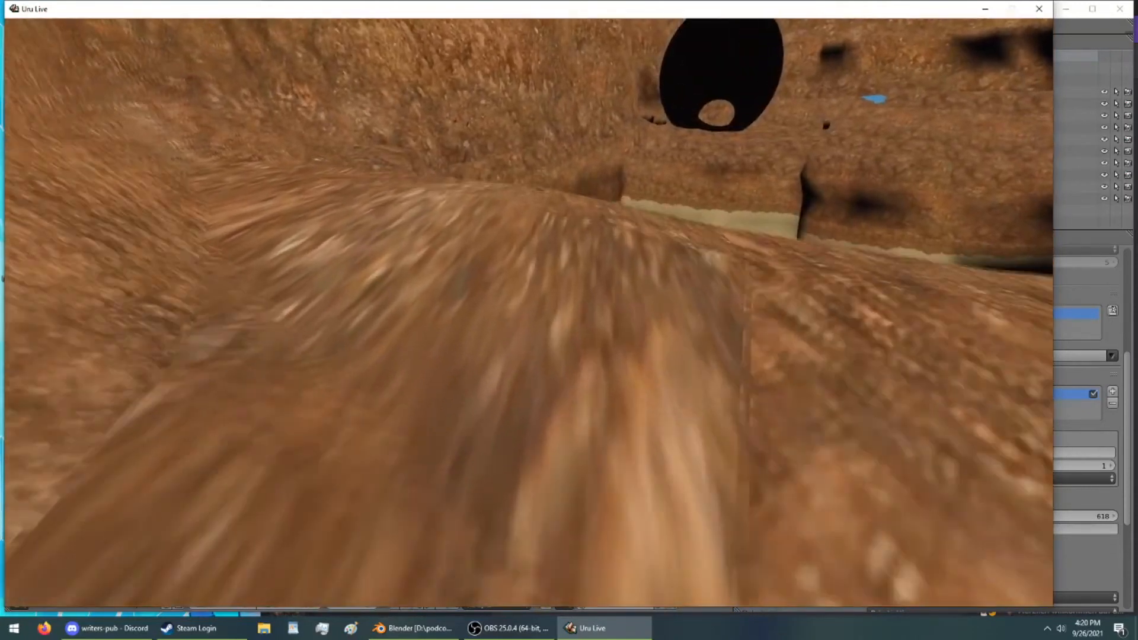
key(Up)
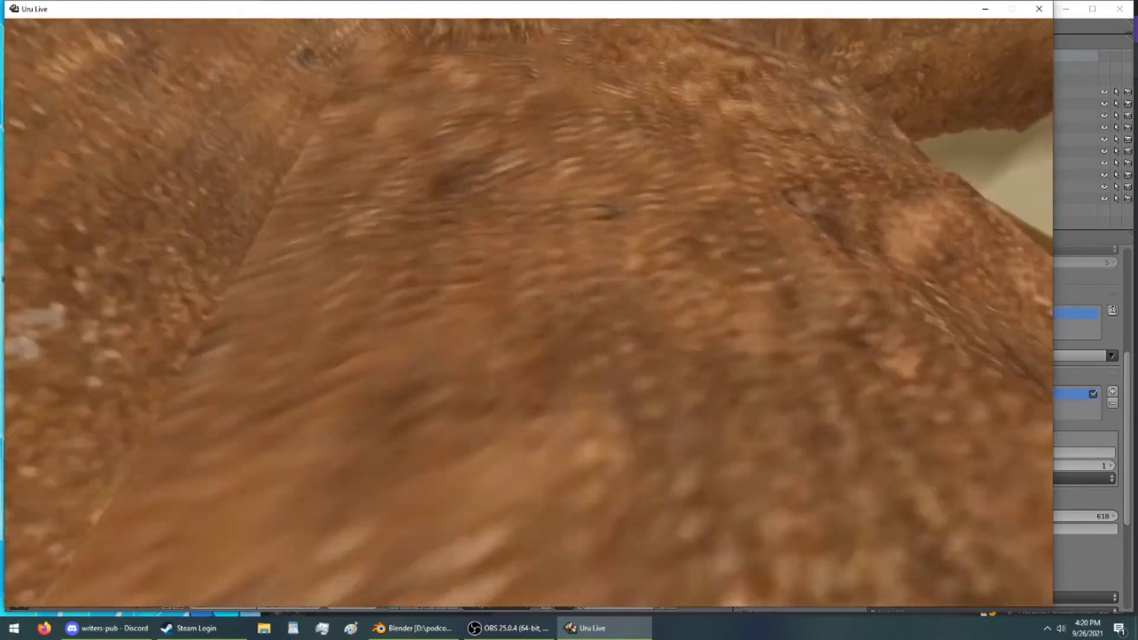
Step: Examine the rock ledge overlooking the sand basin, including its textures, shading and the surrounding cliffs
key(Right)
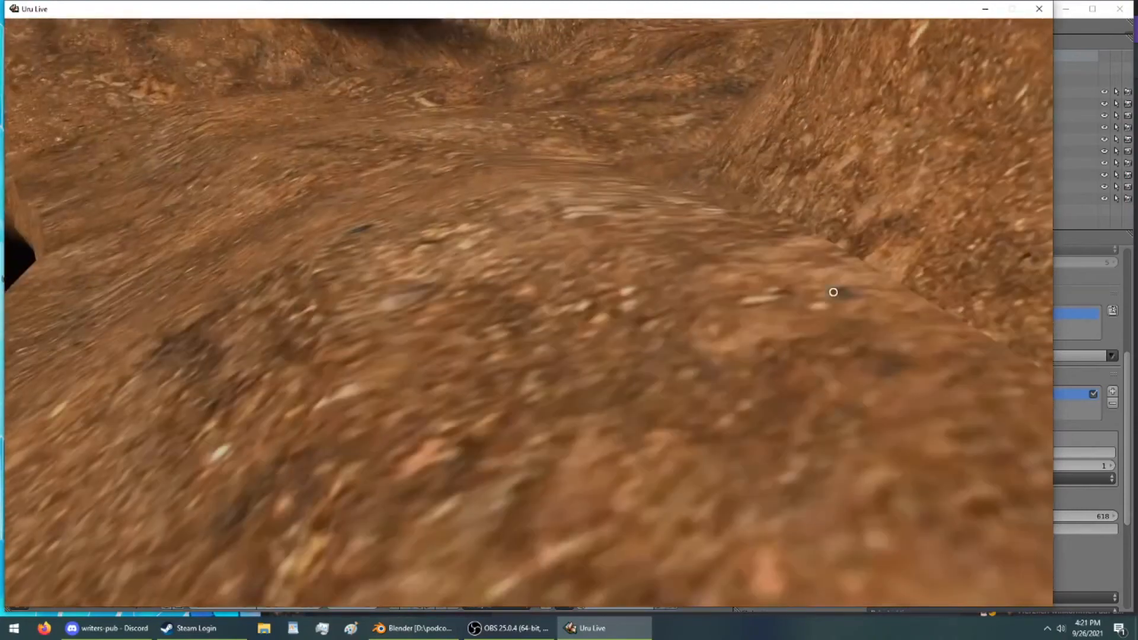
key(Left)
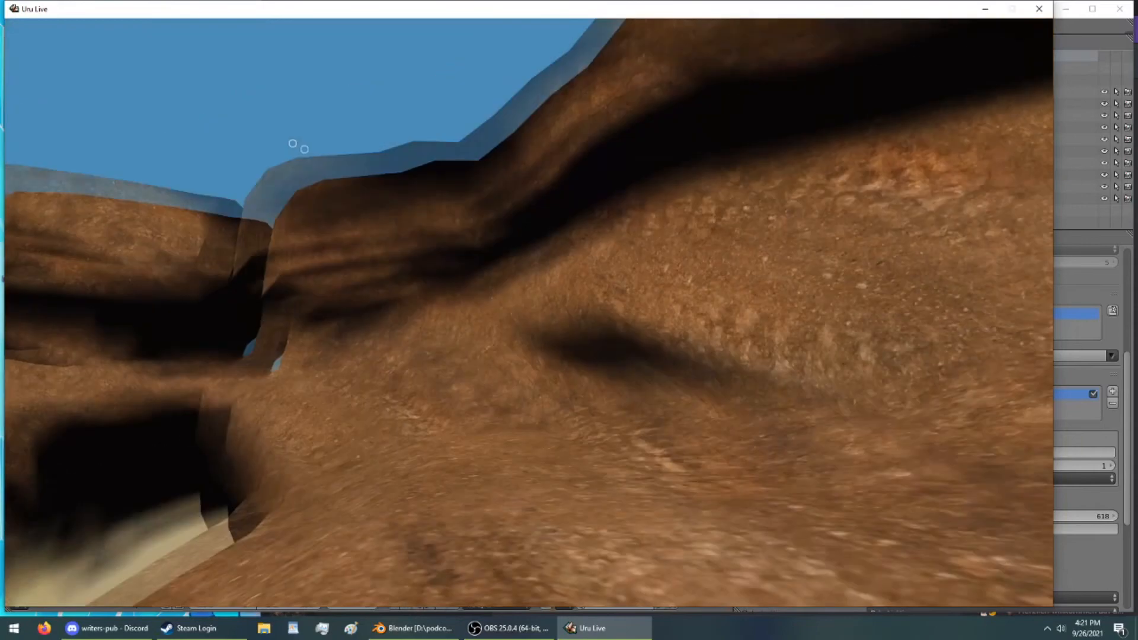
key(Left)
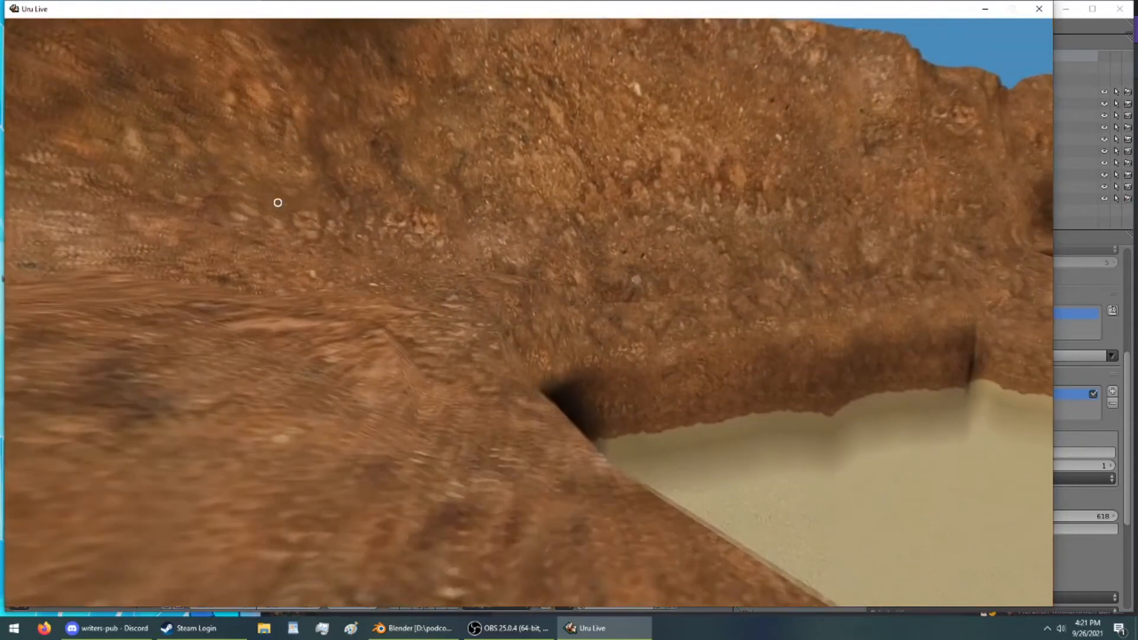
key(Right)
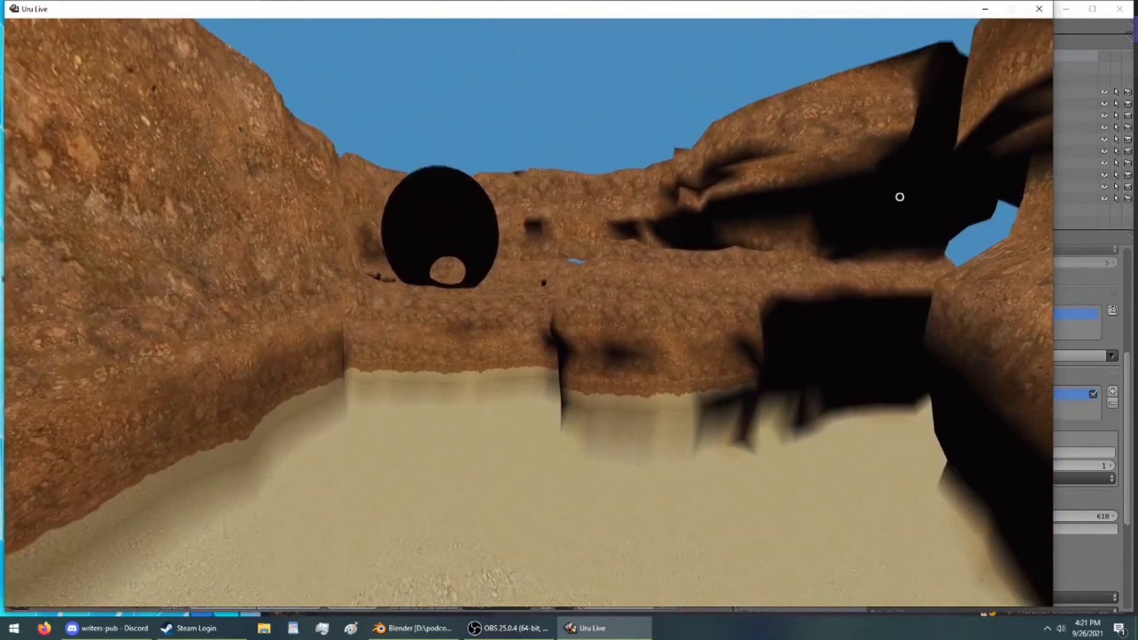
key(Right)
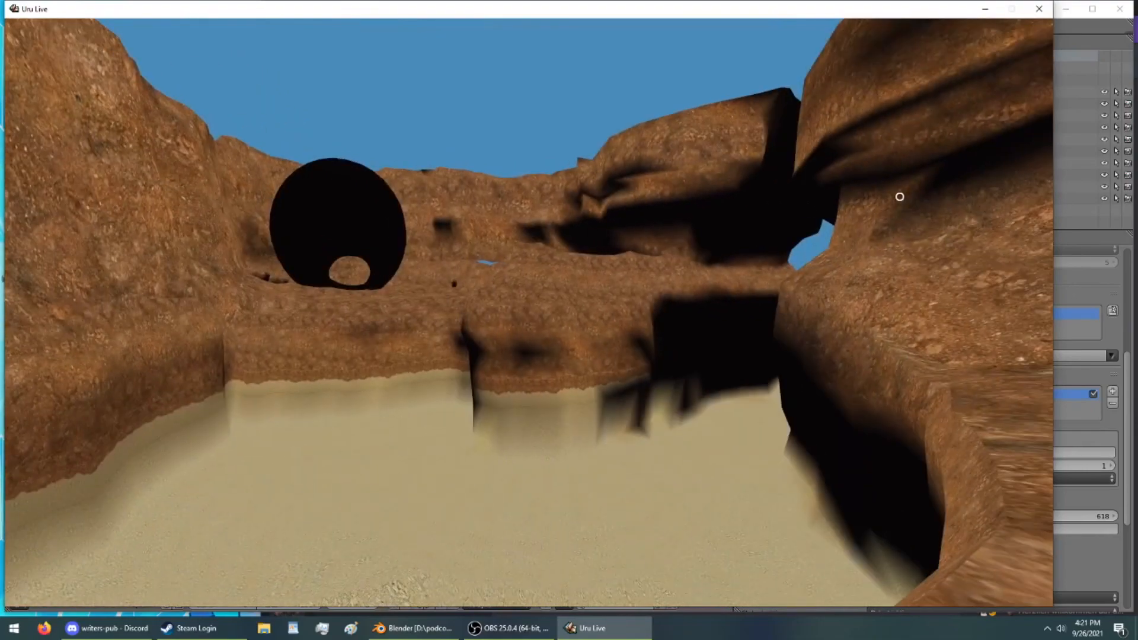
key(Left)
key(Left)
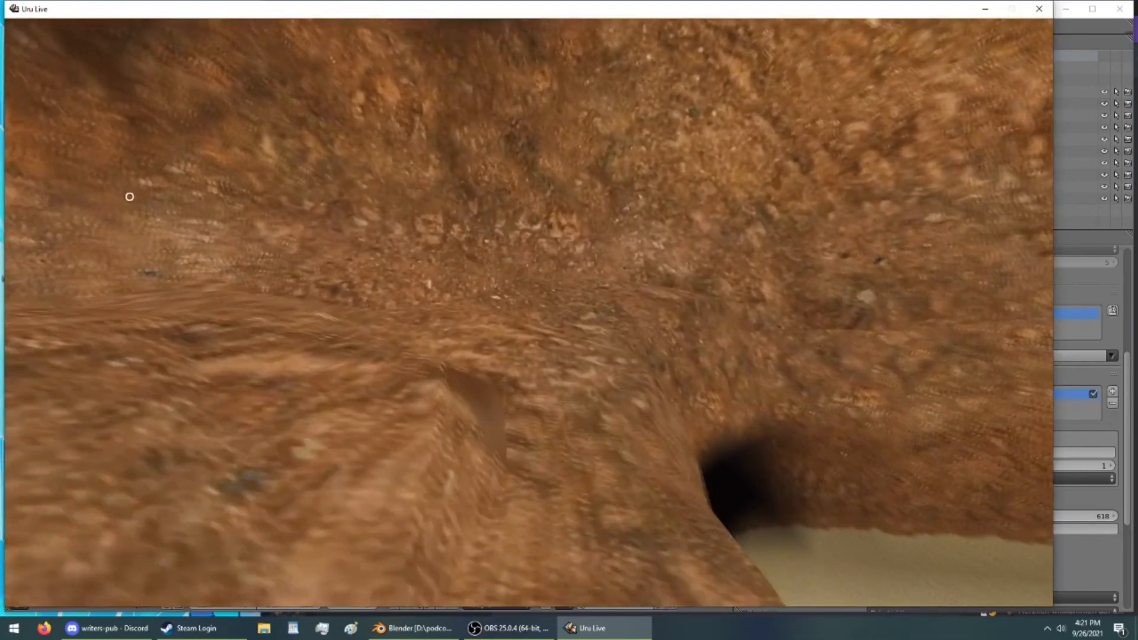
key(Left)
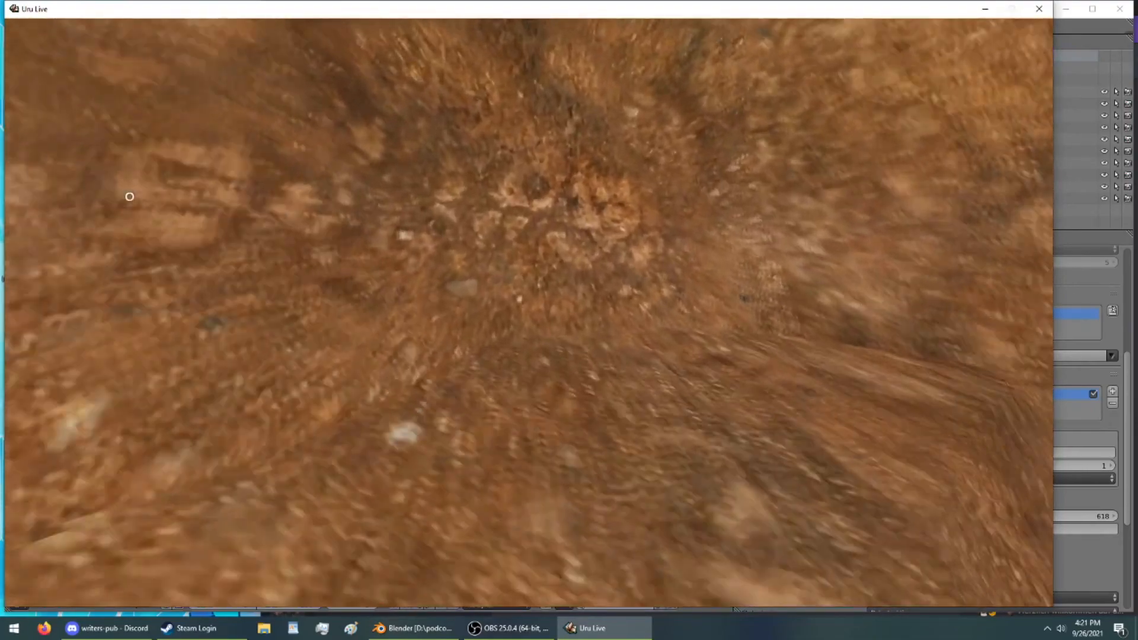
key(Right)
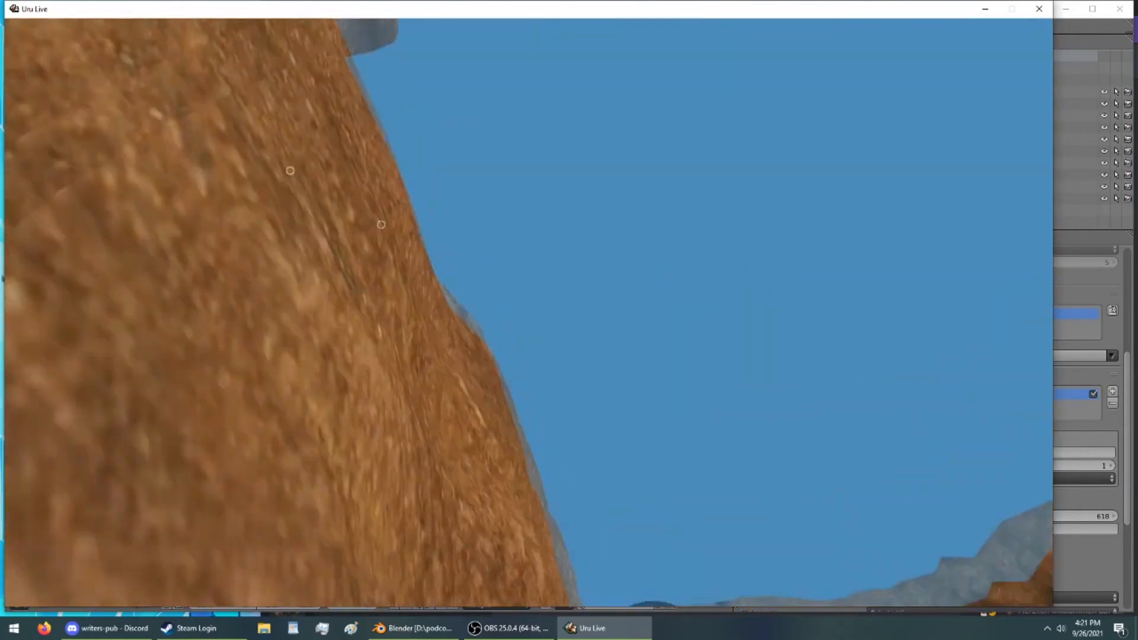
key(Right)
key(Up)
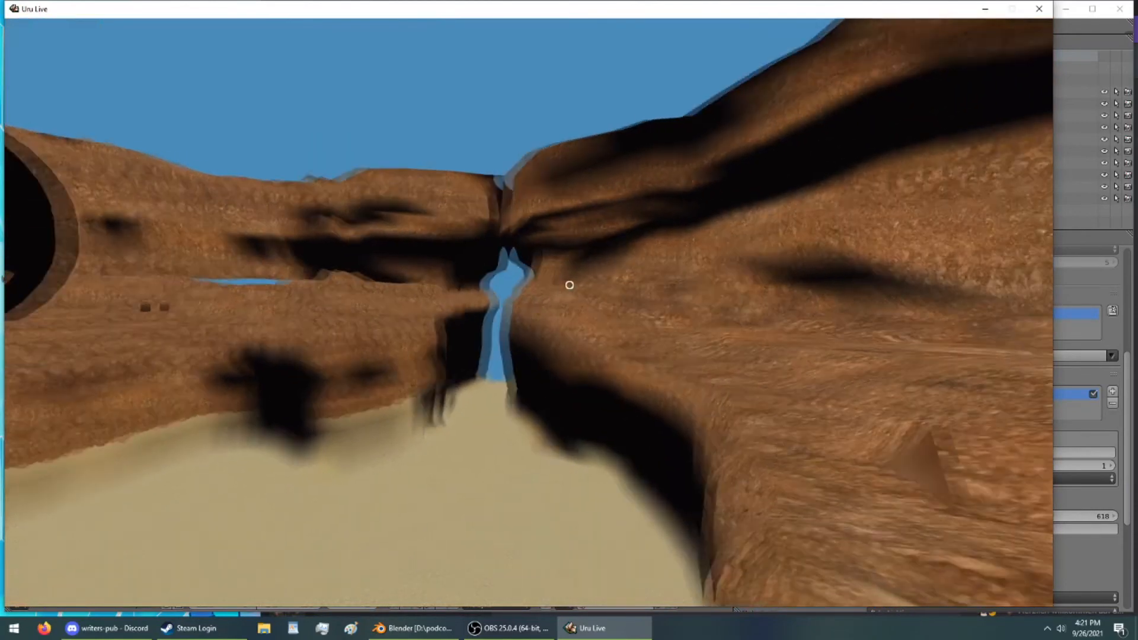
key(Left)
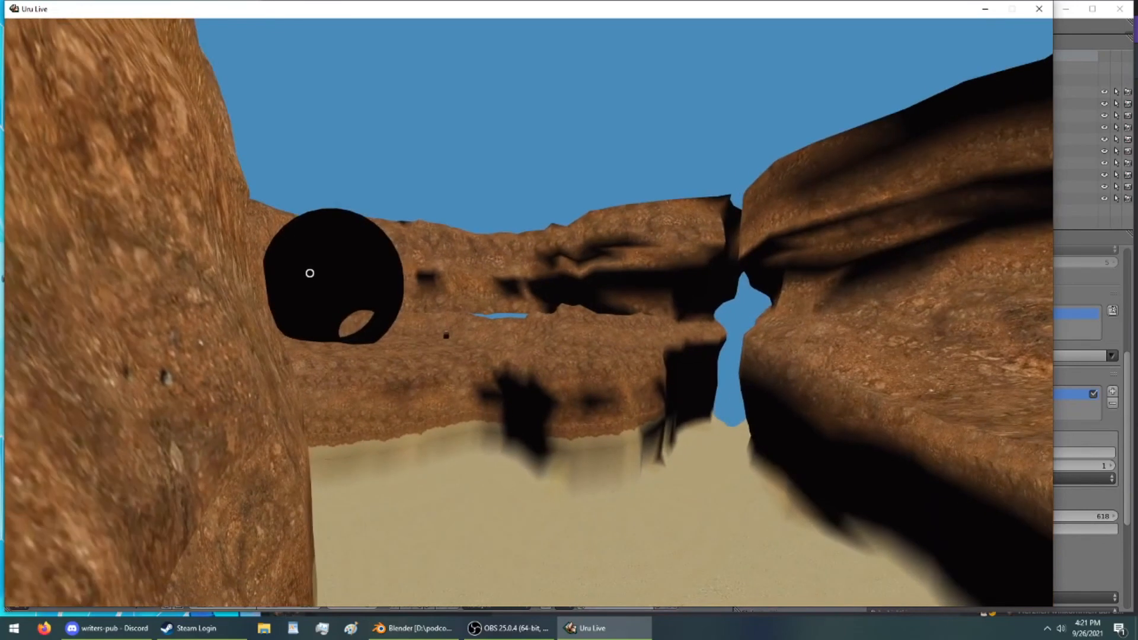
key(Right)
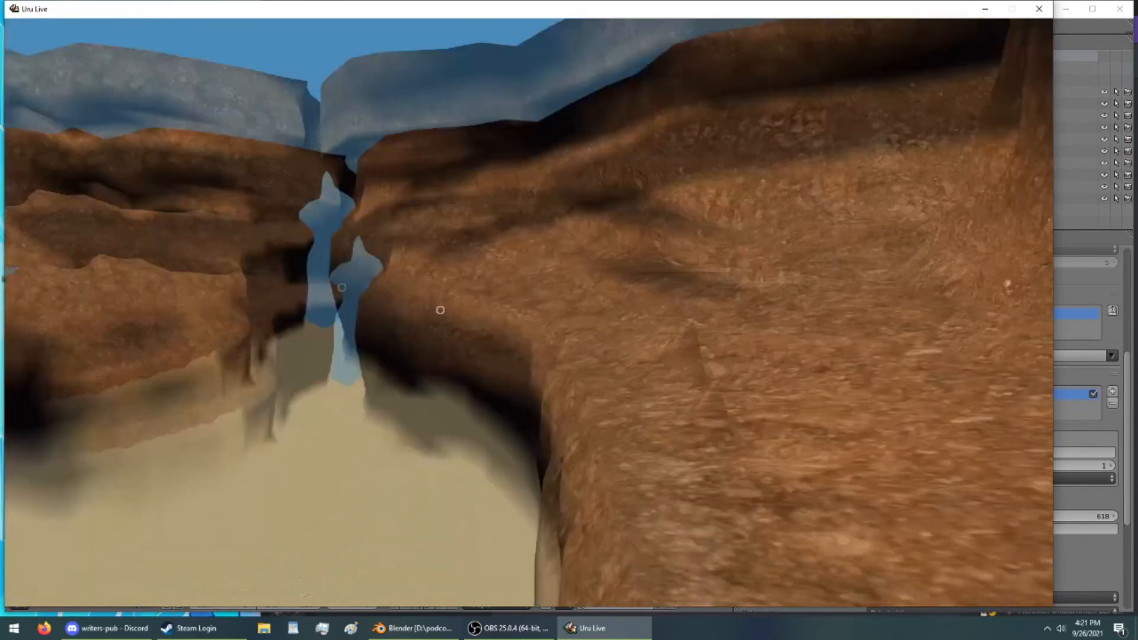
key(Up)
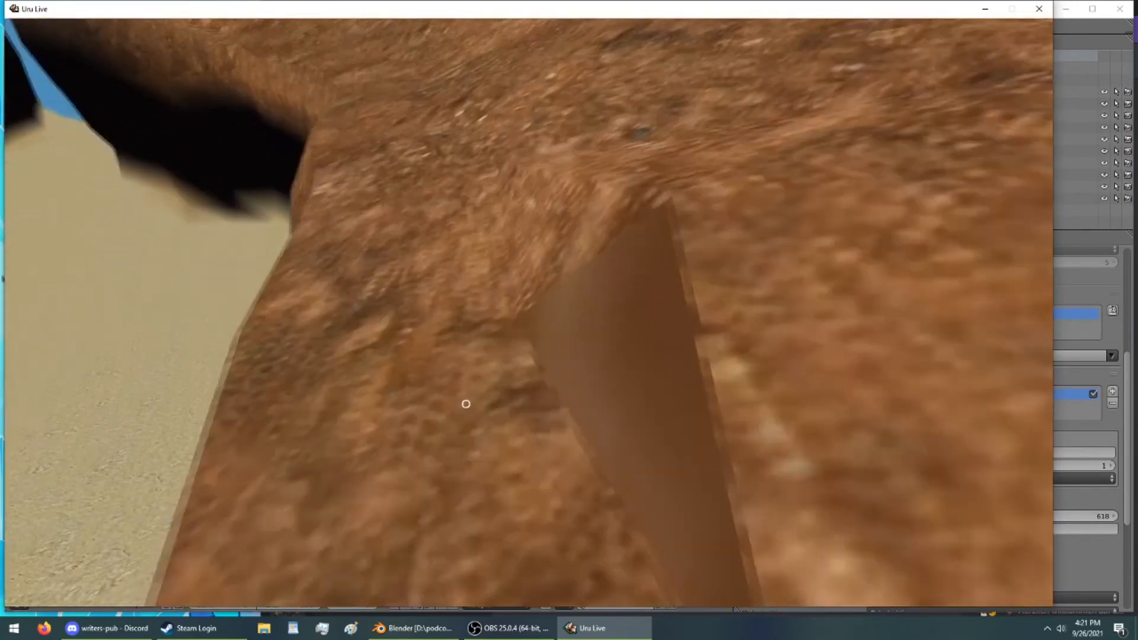
key(Left)
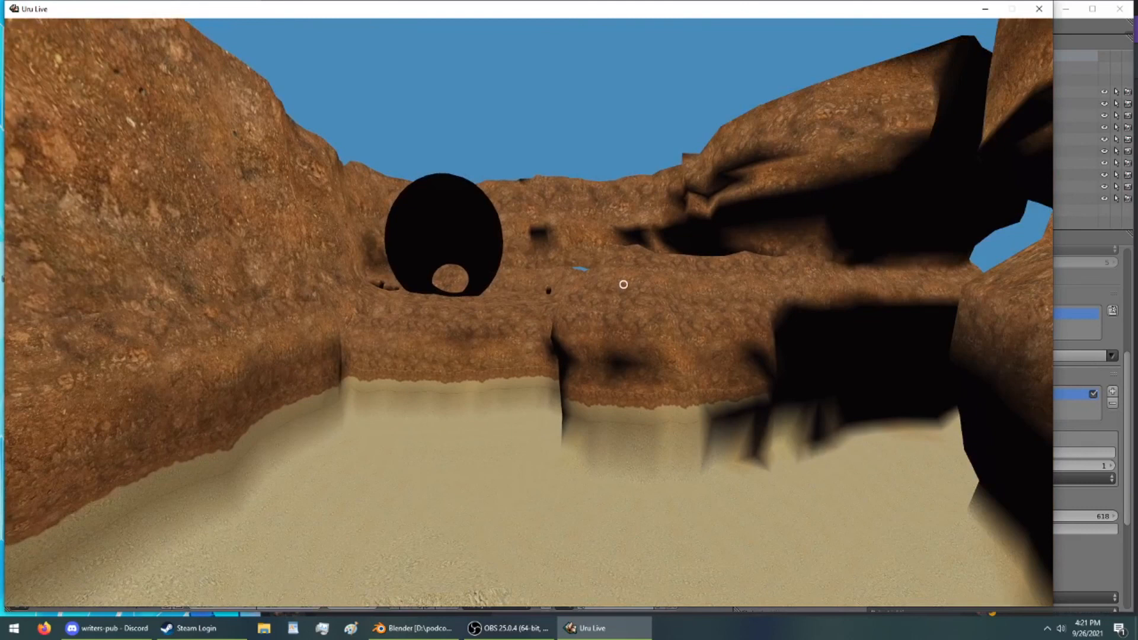
Step: Open the in-game chat line for entering a command
key(Return)
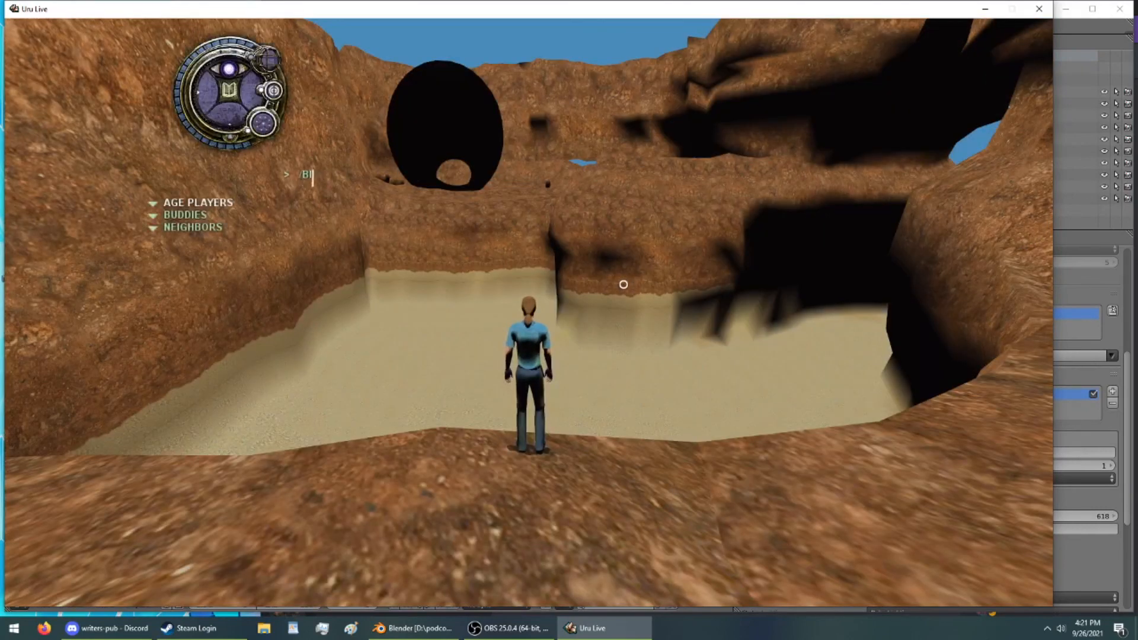